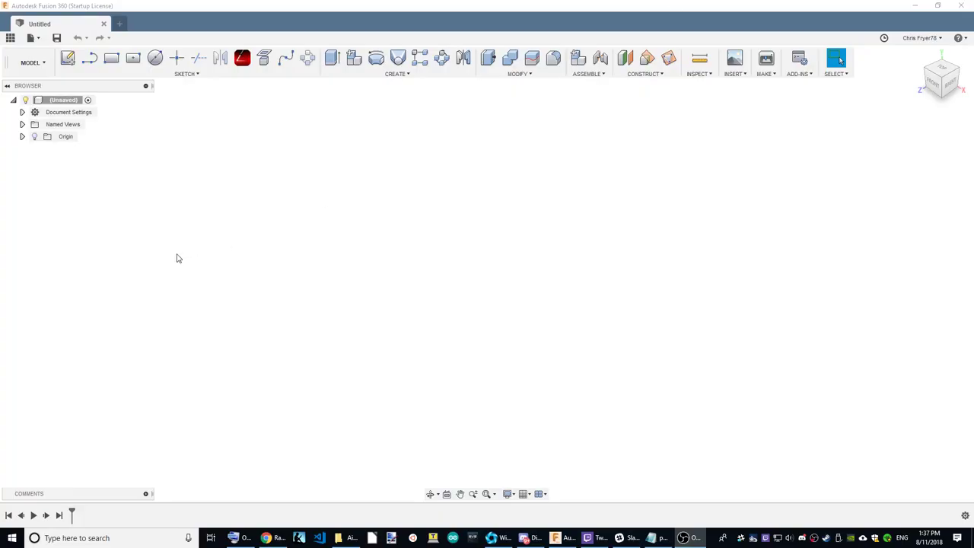
Activate the Fusion 360 window showing the new untitled design
left_click(177, 259)
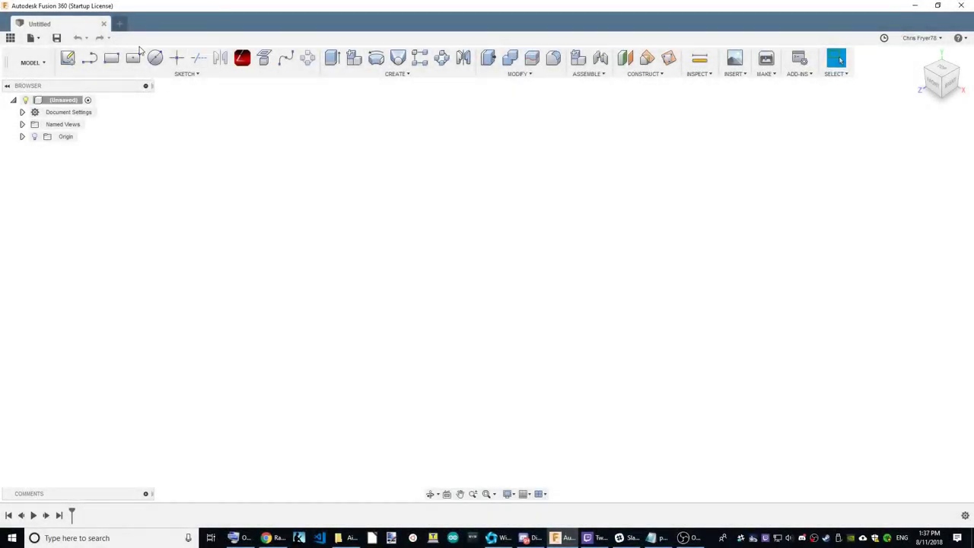
Save the design as 'Ragnarok' in the Aircraft > master location
left_click(57, 37)
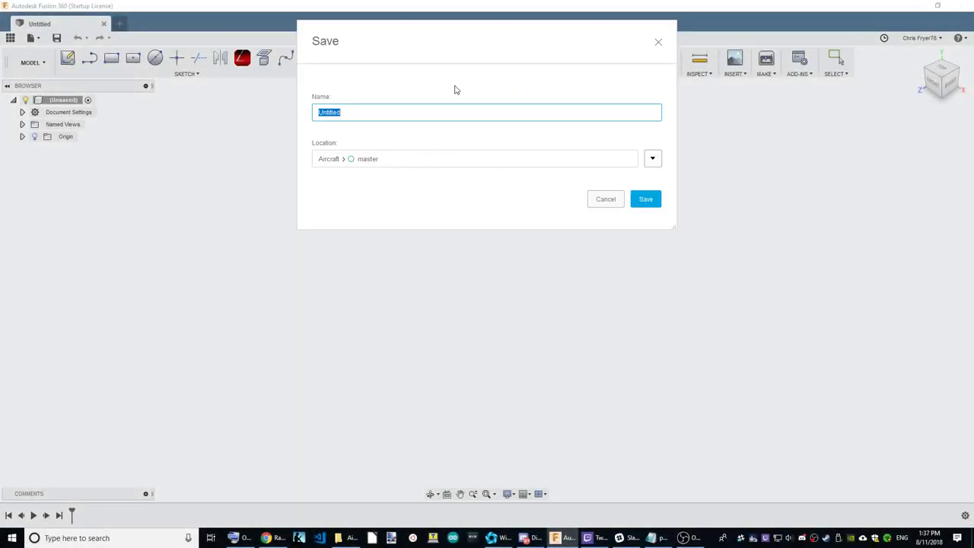
key("alt+Tab")
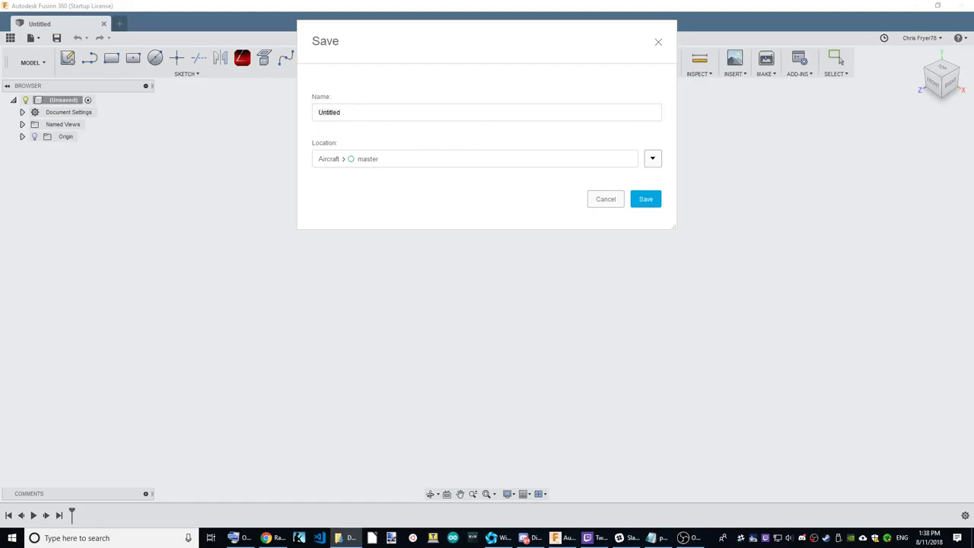
key("alt+Tab")
key("alt+Tab")
key("alt+Tab")
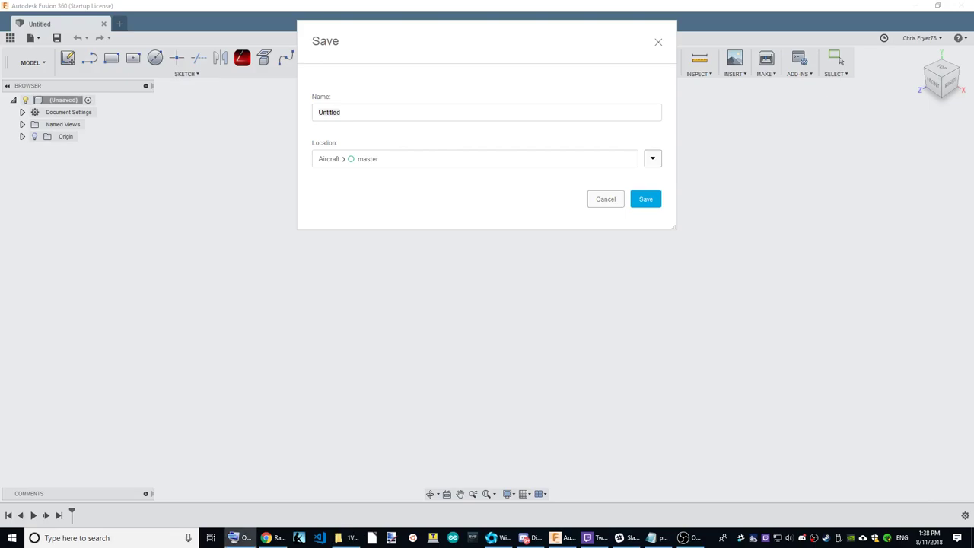
key("alt+Tab")
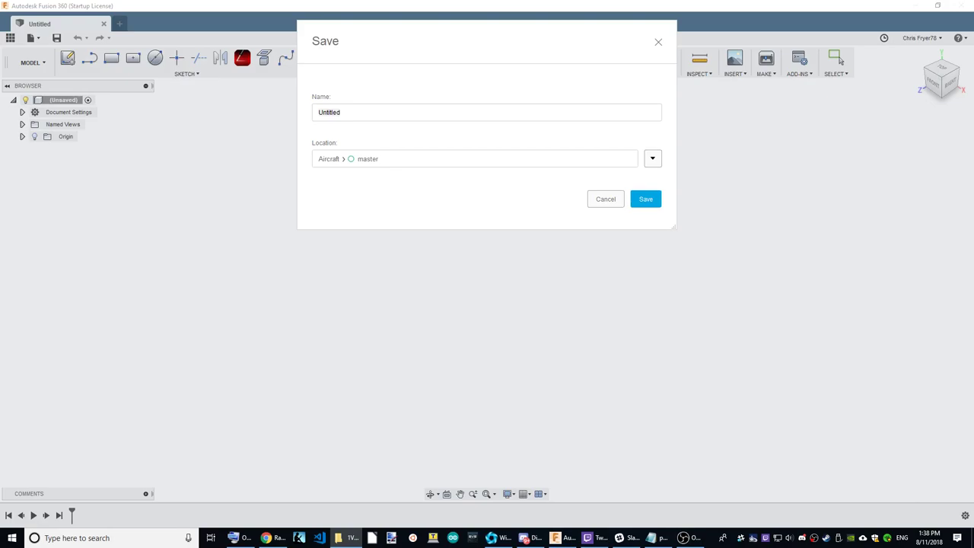
key("alt+Tab")
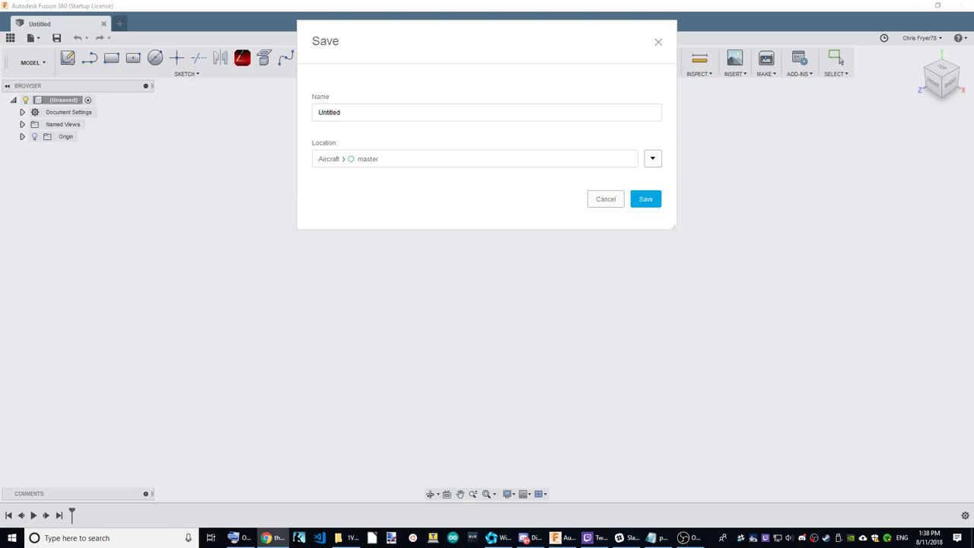
left_click(347, 113)
right_click(332, 107)
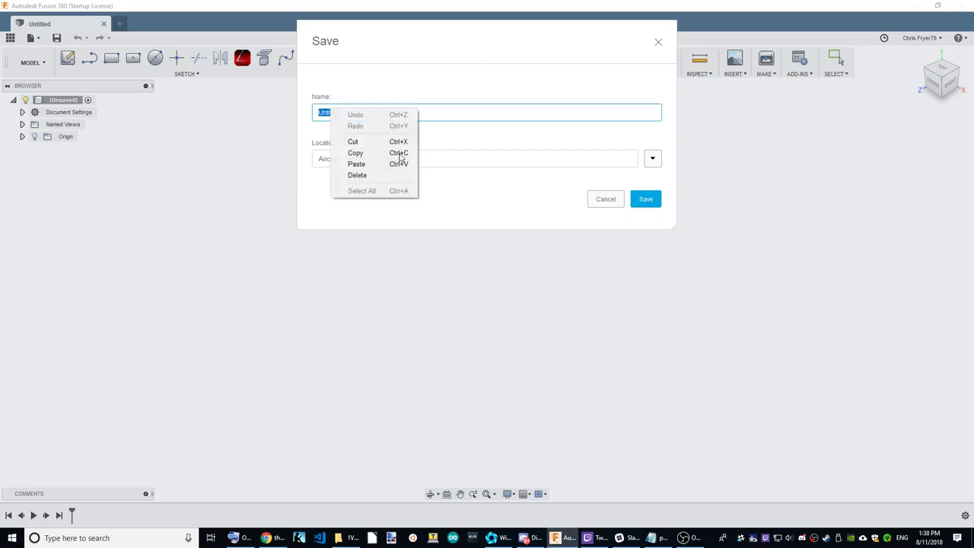
left_click(381, 160)
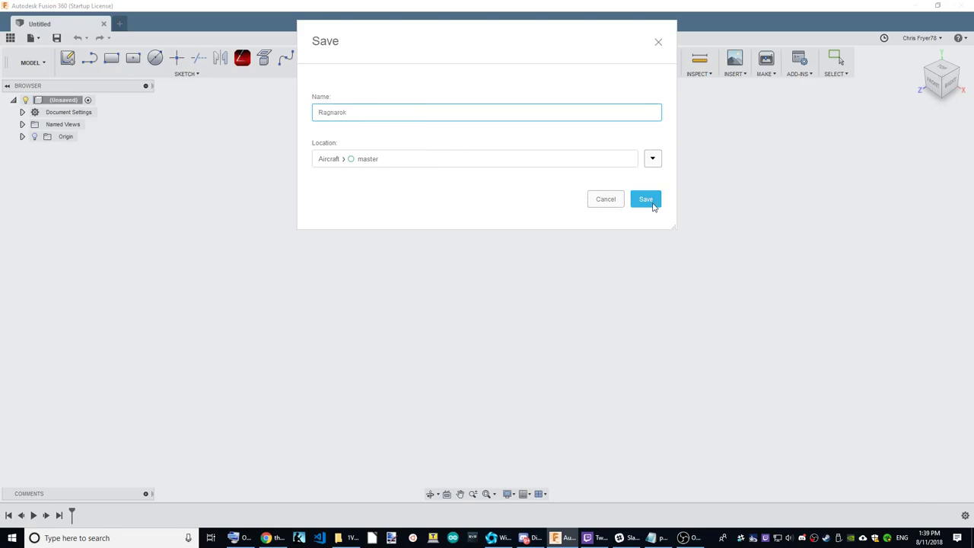
left_click(653, 203)
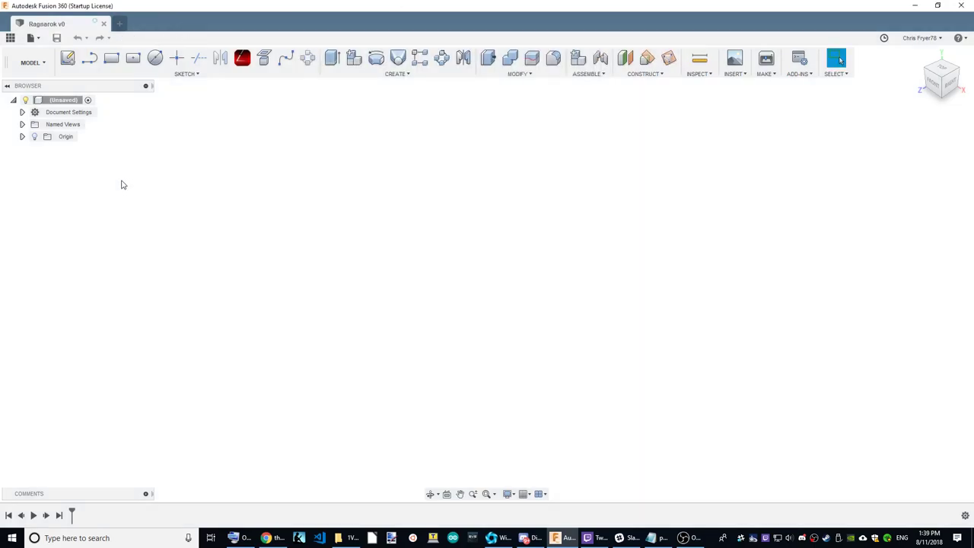
Start a sketch on the XY plane and draw the horizontal centreline
left_click(67, 61)
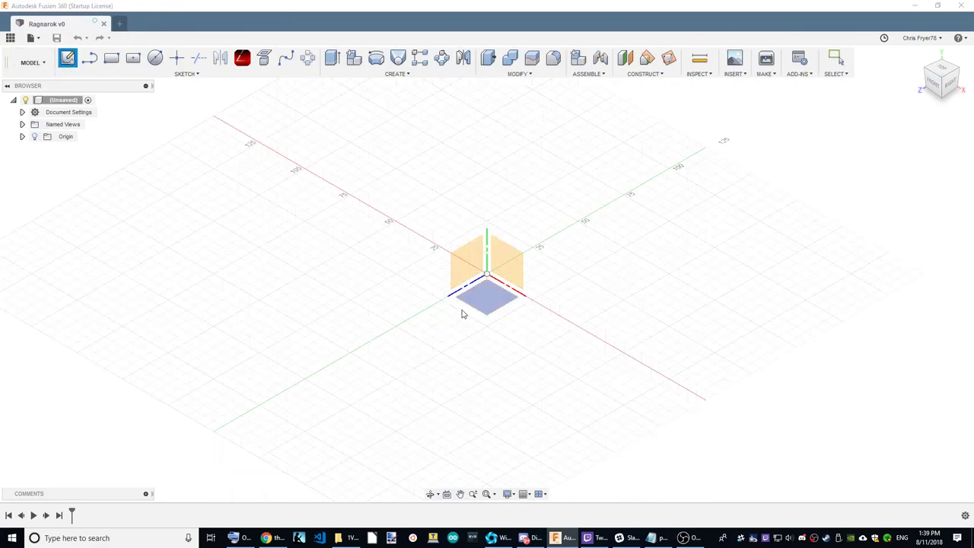
left_click(488, 310)
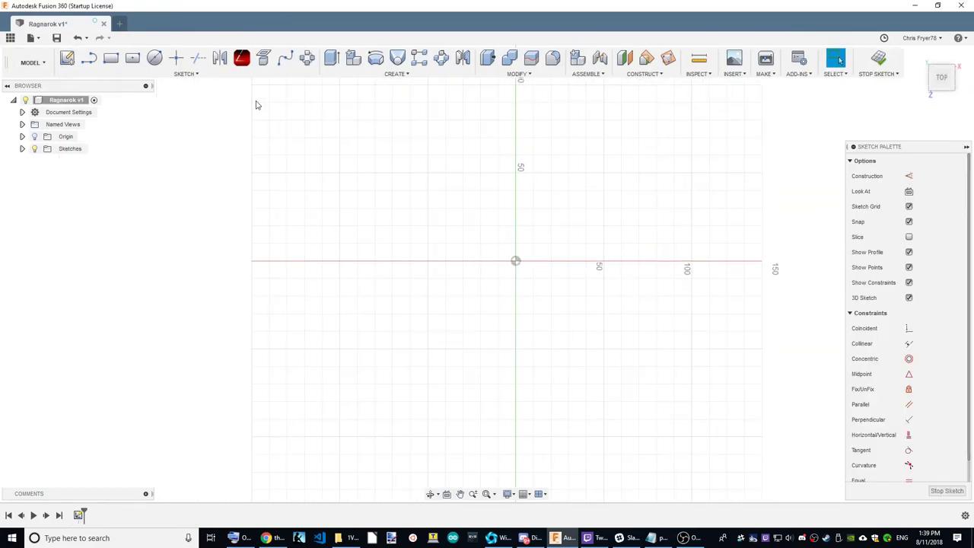
key("l")
scroll(396, 305, "down", 3)
scroll(387, 289, "down", 2)
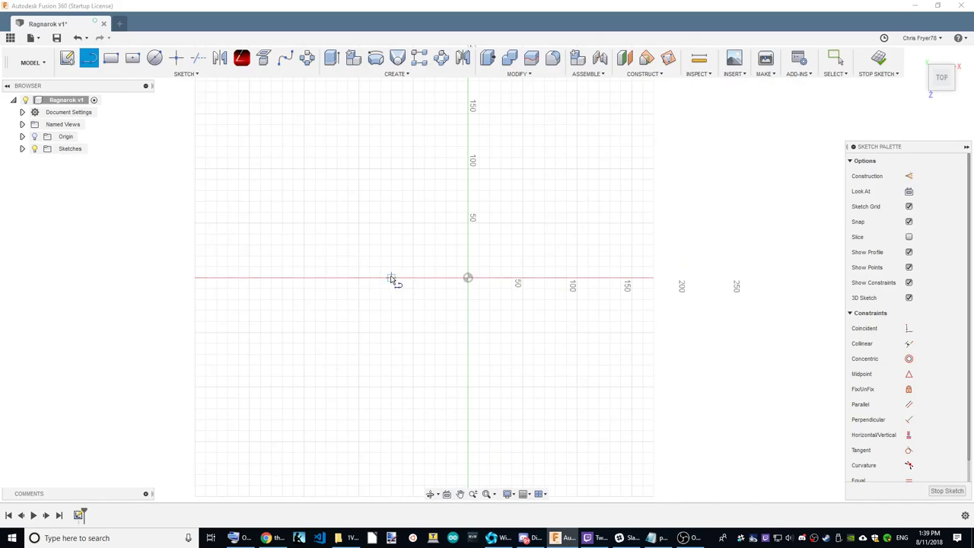
left_click(390, 279)
left_click(729, 278)
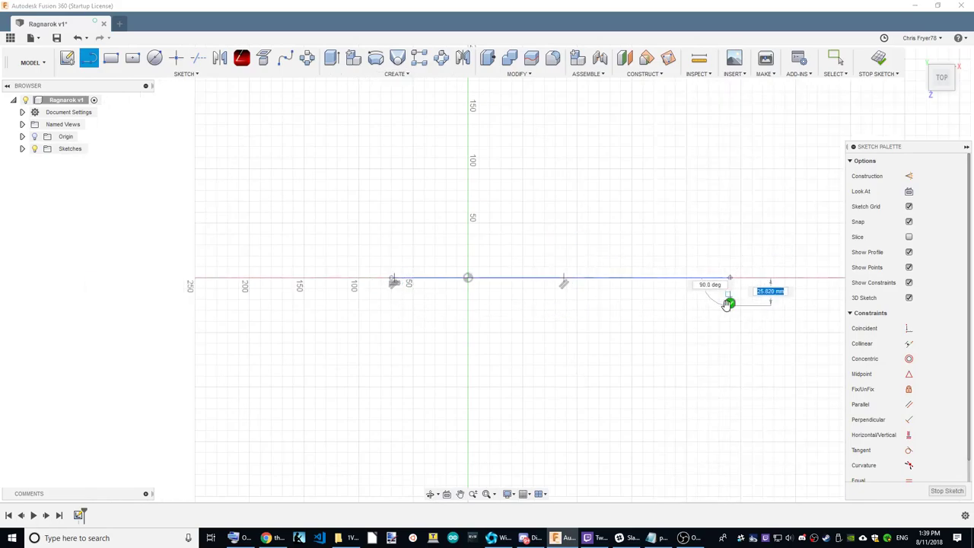
key("Escape")
Draw a short upper horizontal line and a vertical line down to the centreline
left_click(424, 190)
left_click(511, 190)
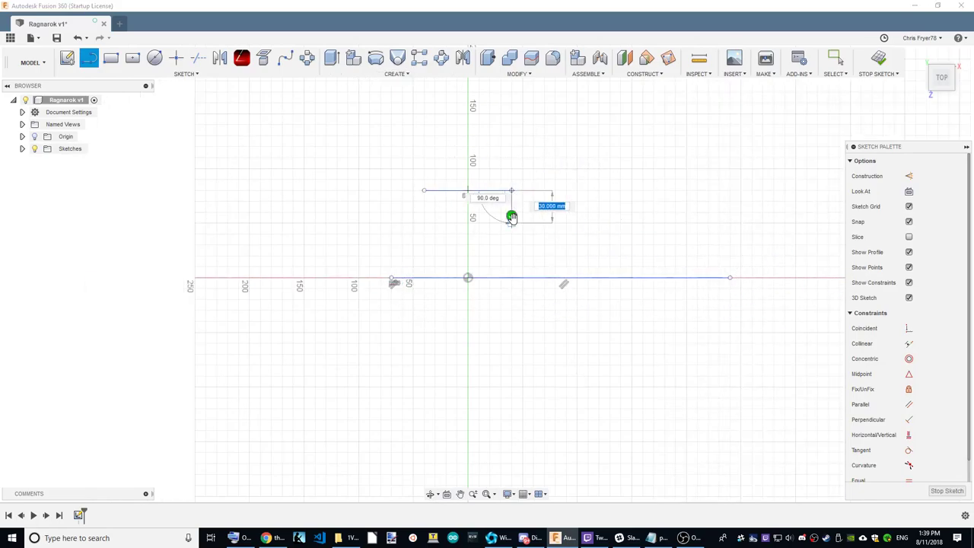
key("Escape")
left_click(446, 190)
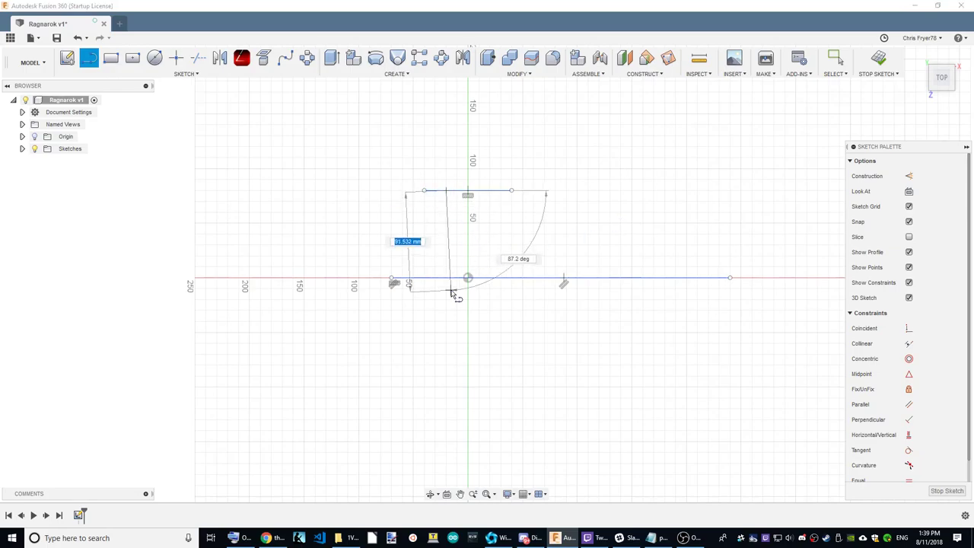
left_click(446, 279)
scroll(489, 380, "down", 2)
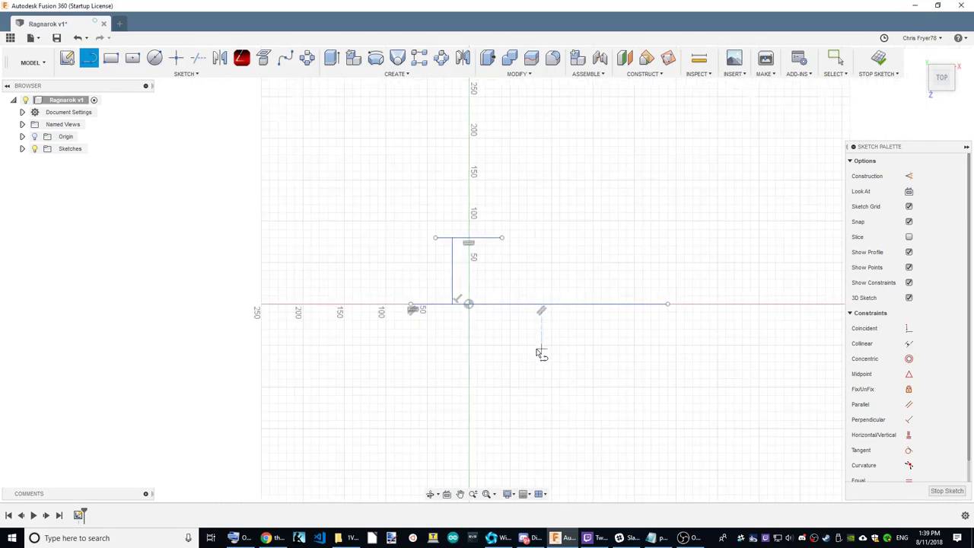
Add the slanted edge to about 200 mm, the tip edge and outer edges, closing the profile
left_click(449, 226)
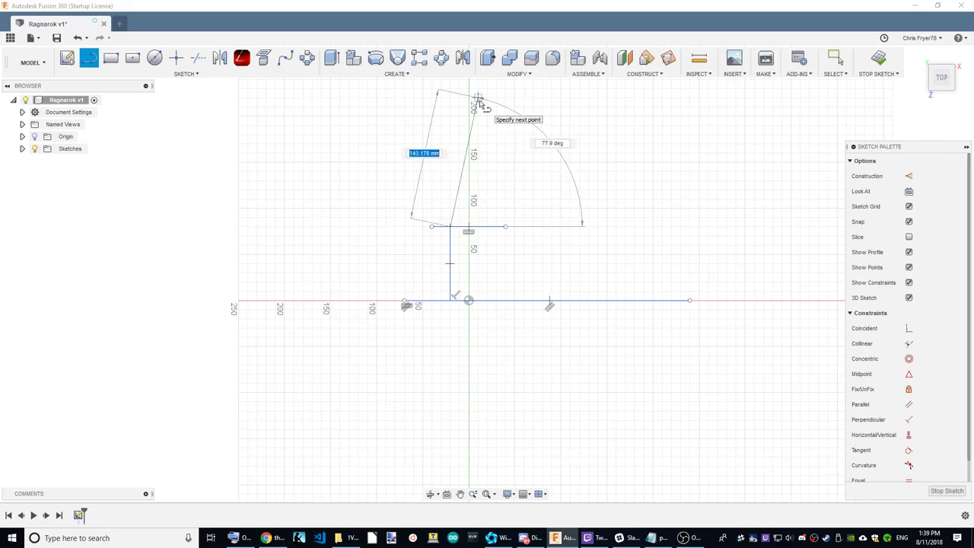
left_click(477, 106)
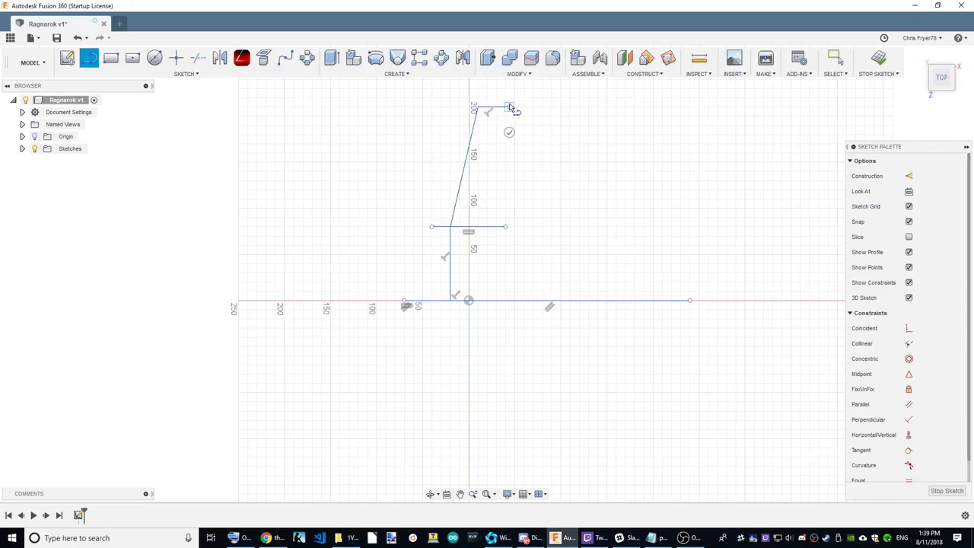
left_click(508, 107)
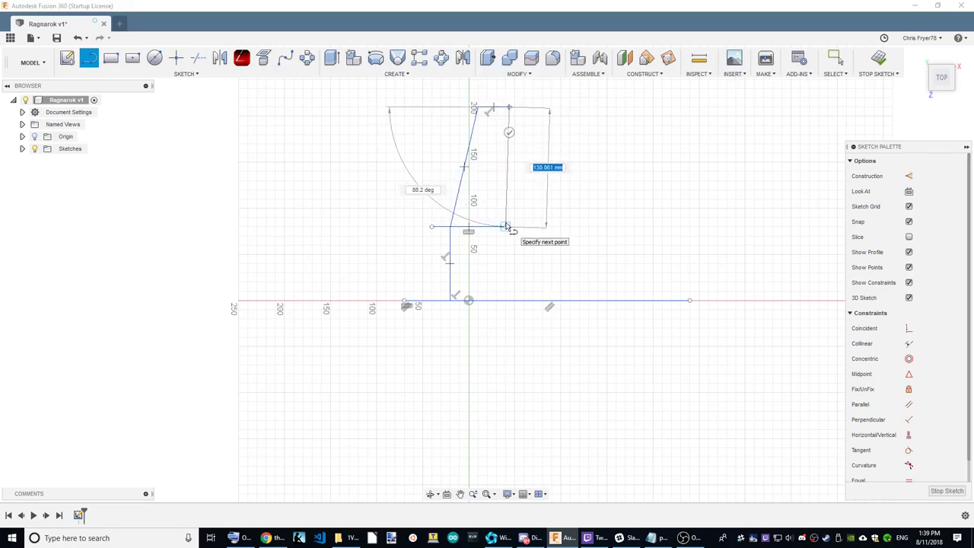
left_click(505, 226)
left_click(506, 226)
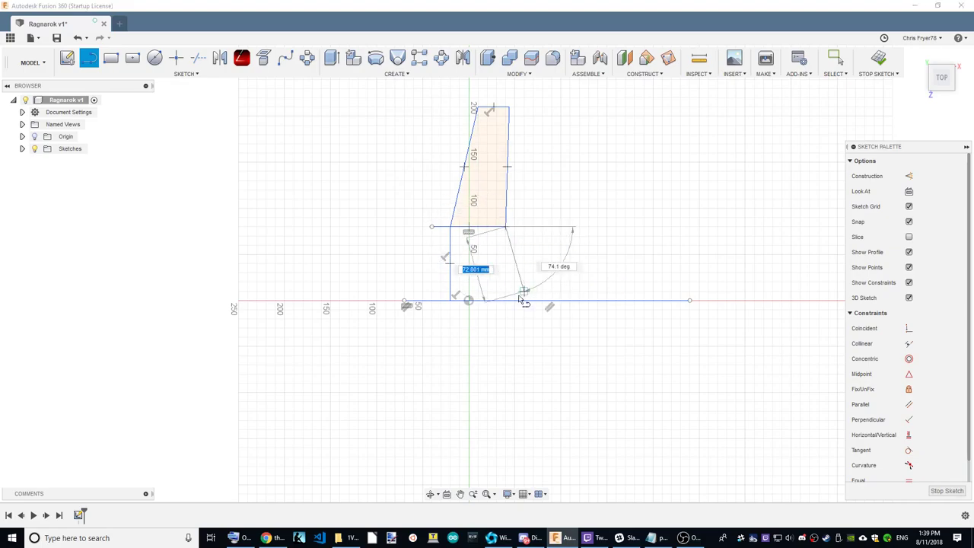
left_click(505, 300)
scroll(495, 380, "up", 2)
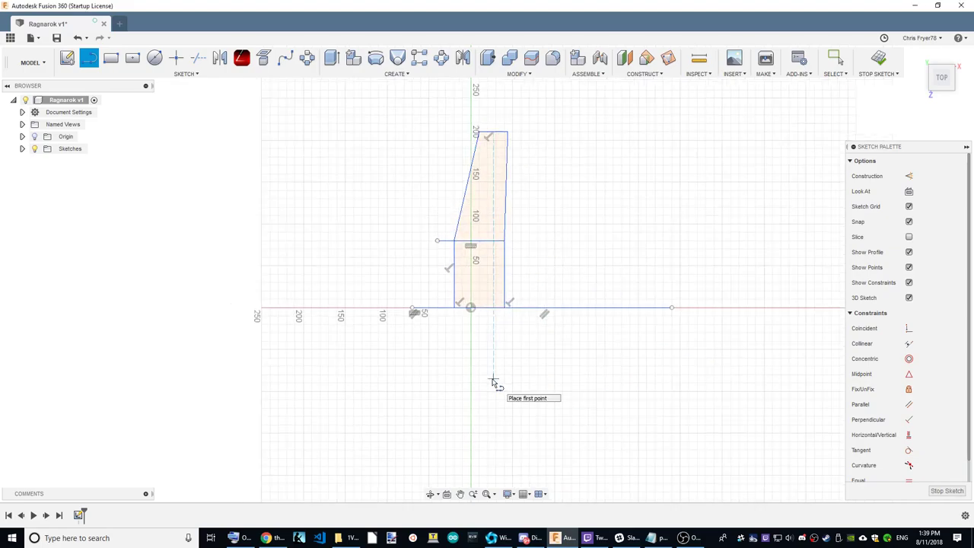
scroll(659, 327, "up", 1)
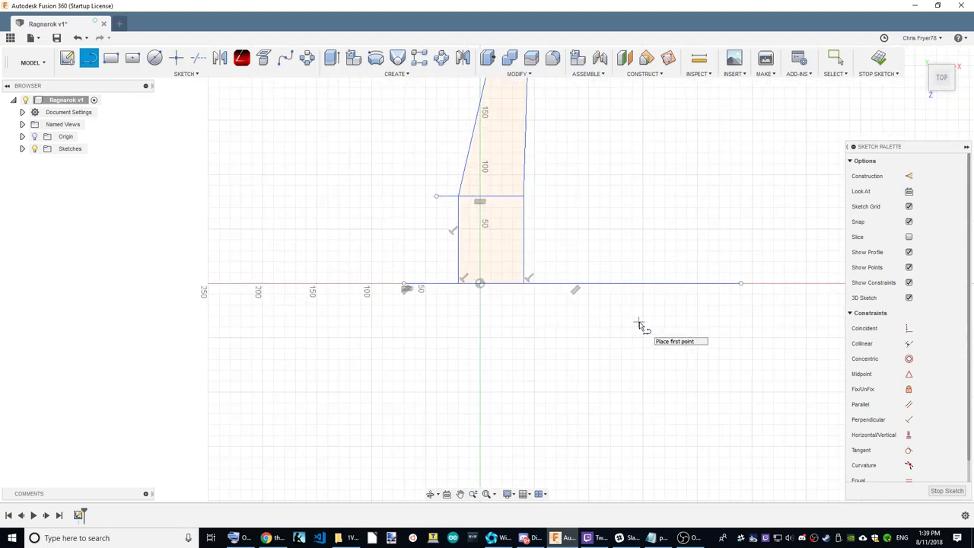
right_click(698, 242)
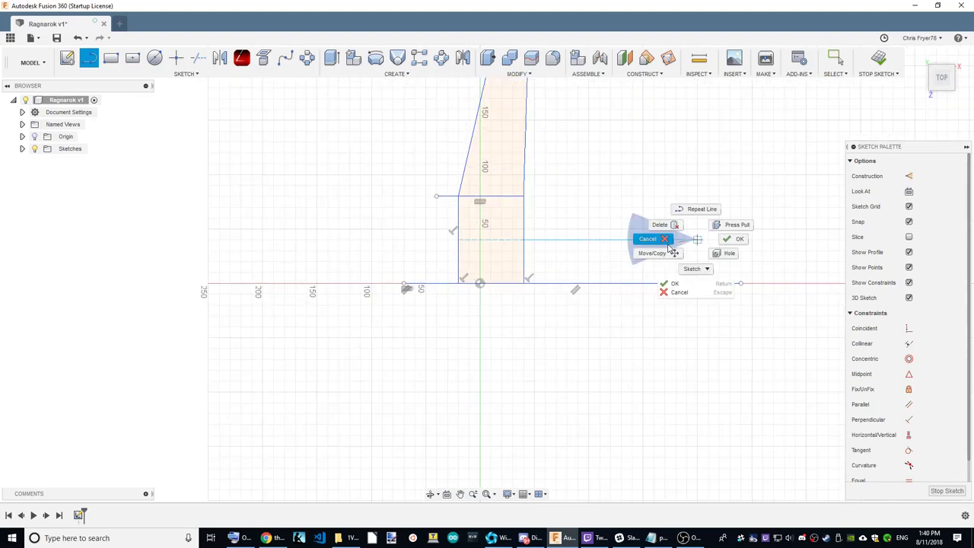
left_click(647, 240)
scroll(442, 179, "down", 1)
scroll(442, 179, "down", 1)
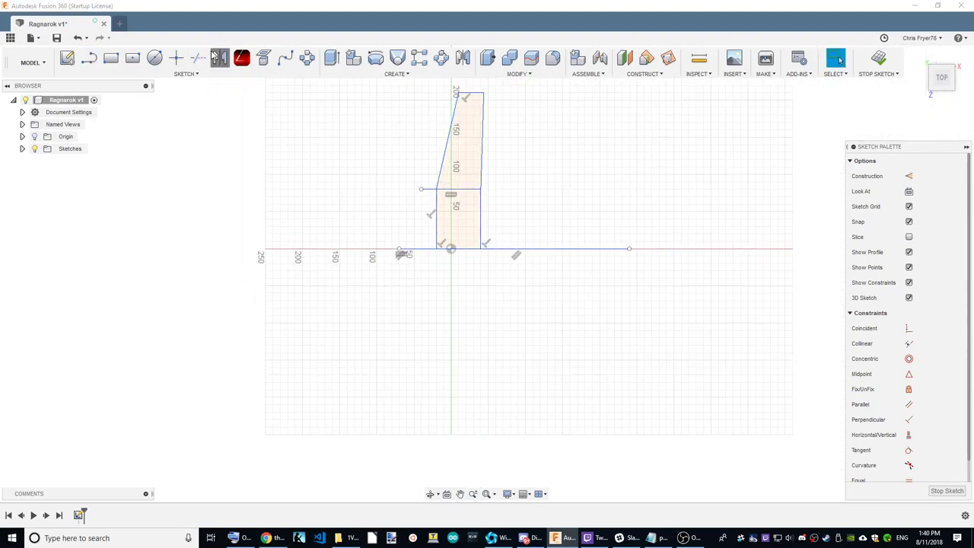
Mirror the five half-outline lines across the horizontal centreline
left_click(220, 58)
left_click(445, 189)
left_click(482, 207)
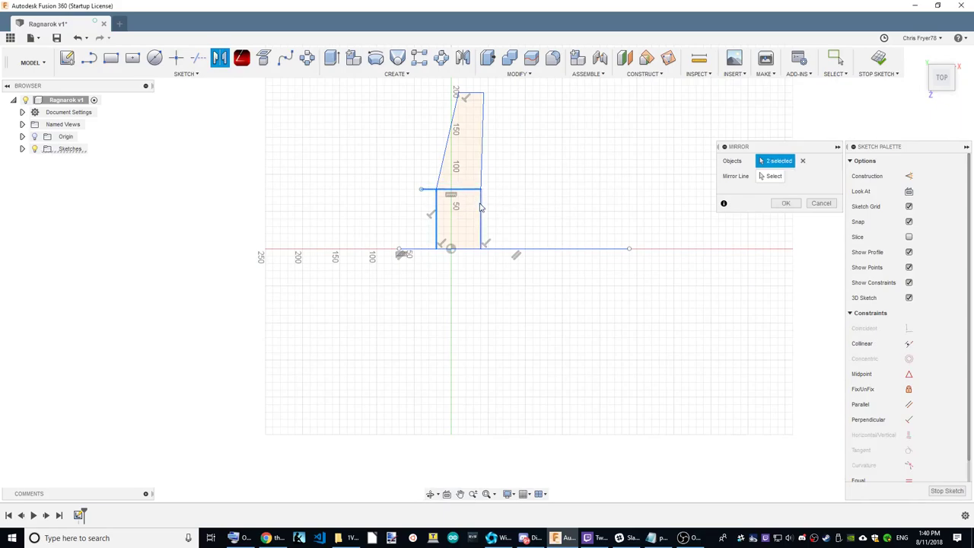
left_click(447, 140)
left_click(481, 140)
left_click(467, 93)
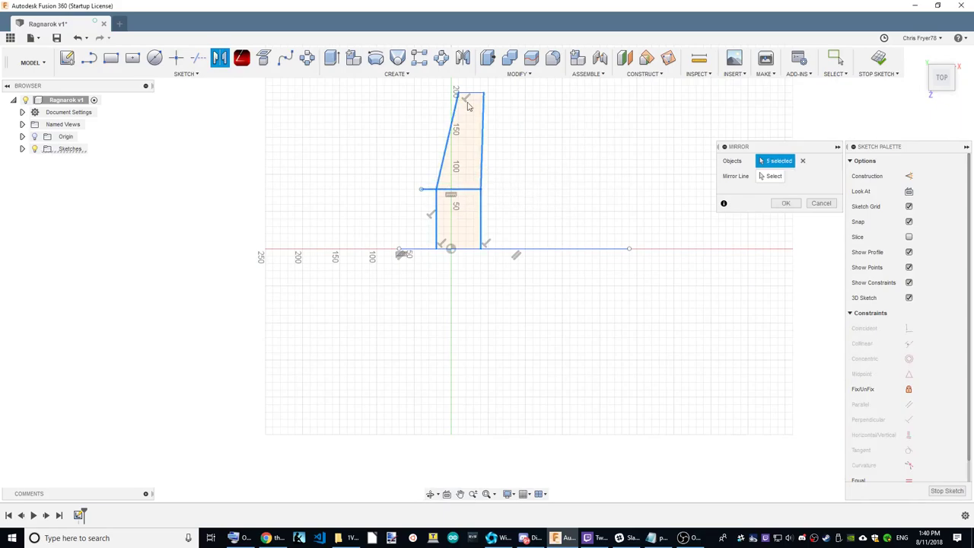
left_click(768, 179)
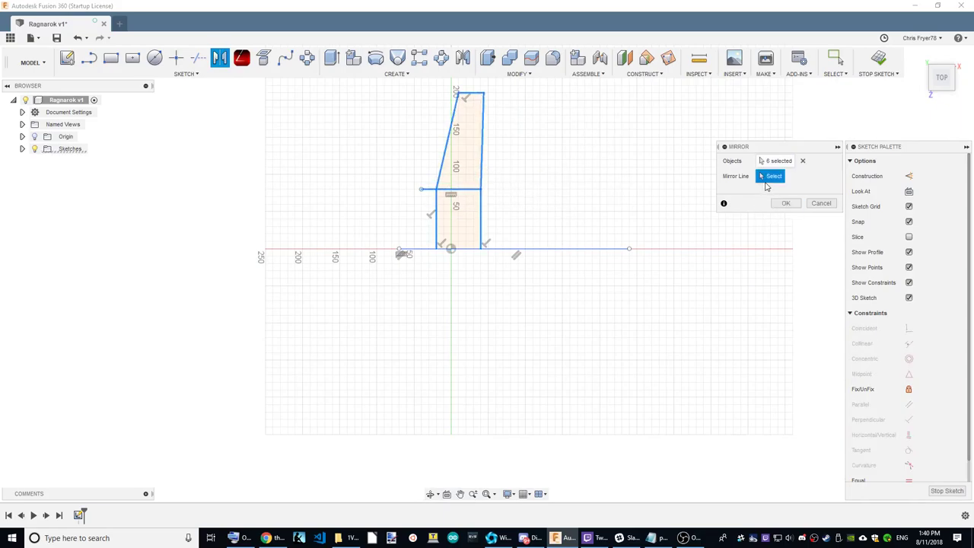
left_click(569, 248)
left_click(786, 203)
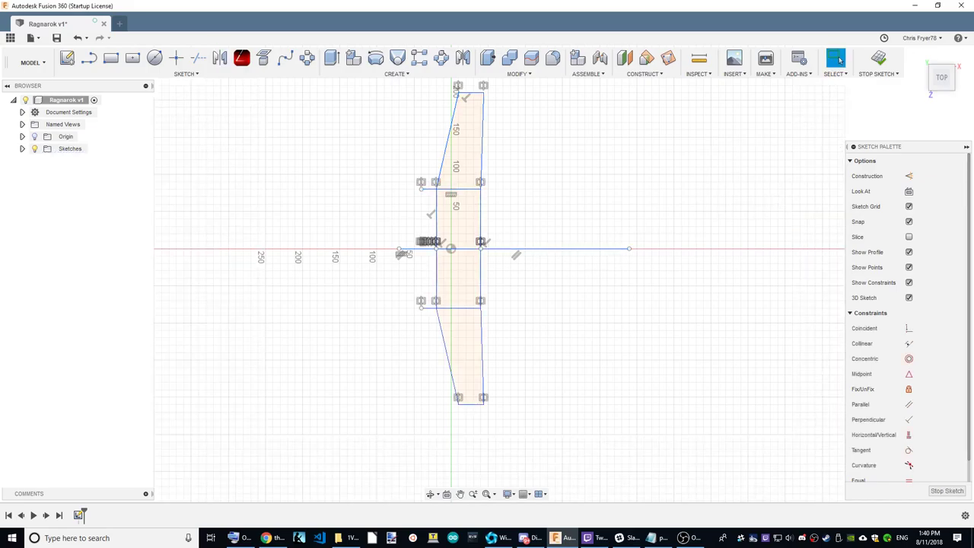
Dimension the horizontal centreline to 700 mm
left_click(582, 250)
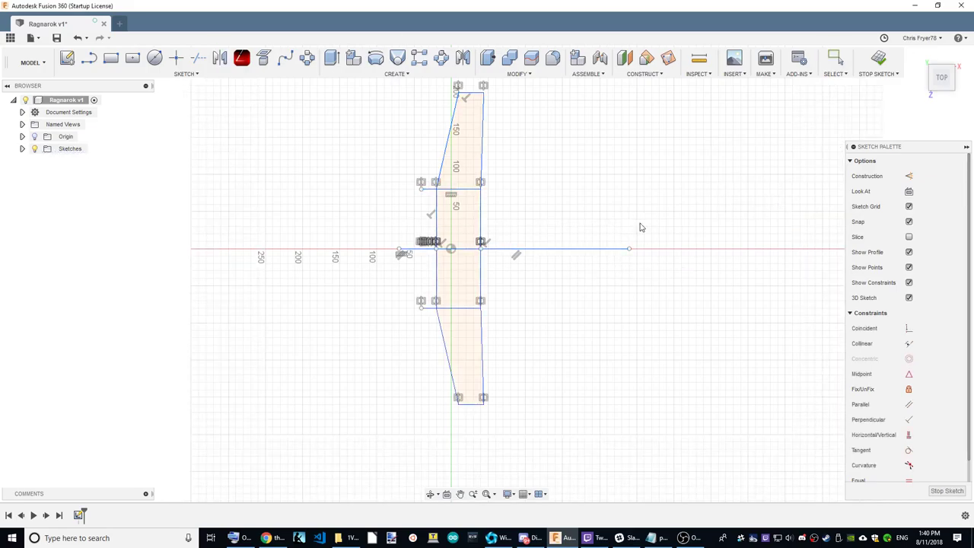
left_click(639, 223)
type("00")
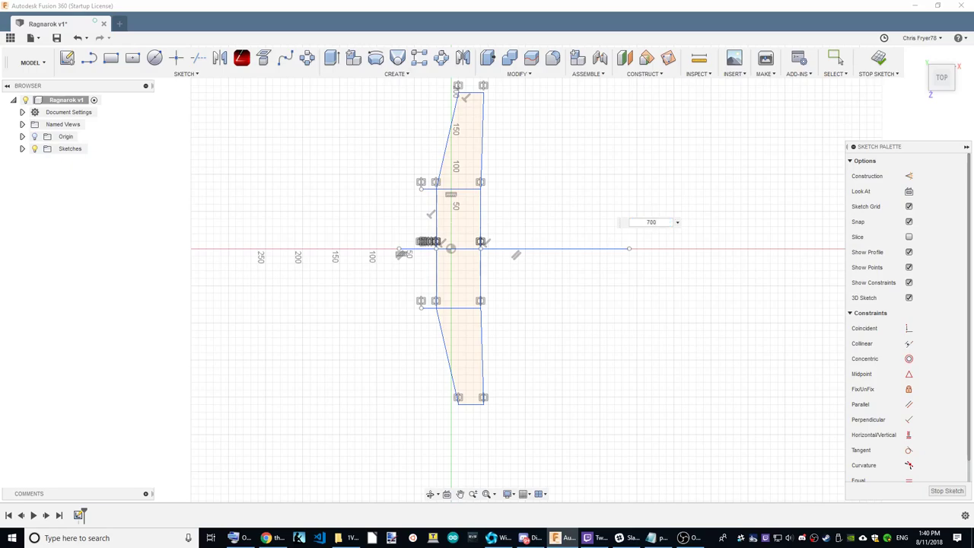
key("Return")
Add a 1000 mm span dimension between the outline's top and bottom endpoints
scroll(374, 326, "down", 2)
scroll(436, 378, "down", 1)
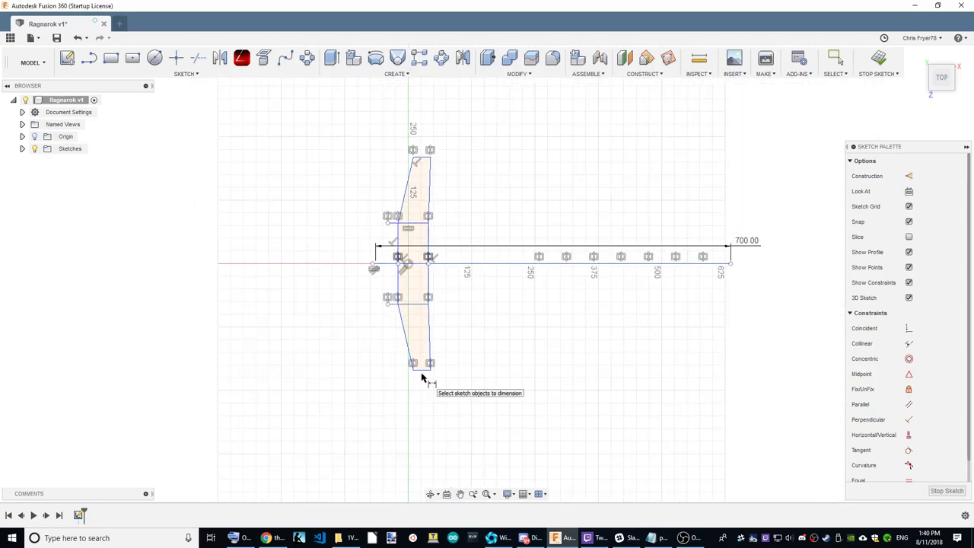
left_click(419, 373)
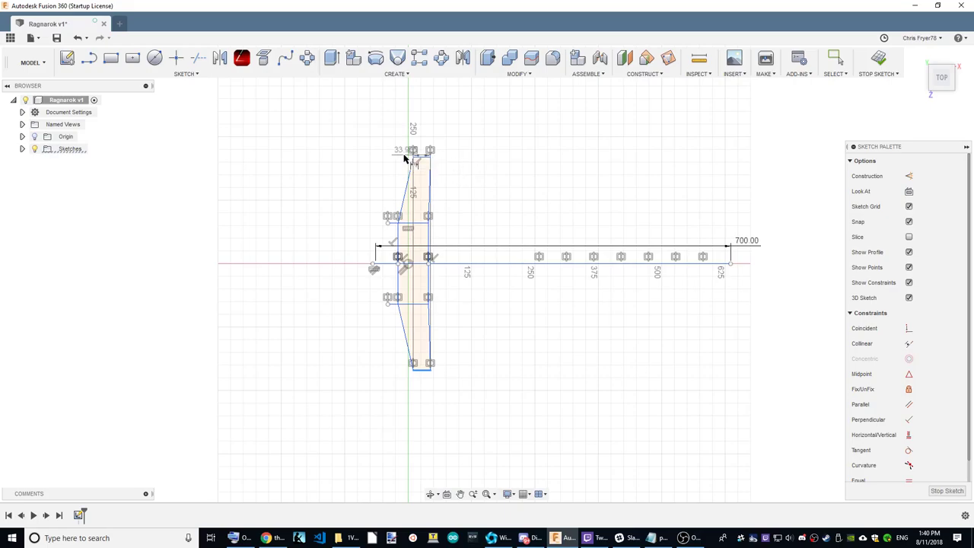
left_click(417, 157)
left_click(503, 156)
type("1000")
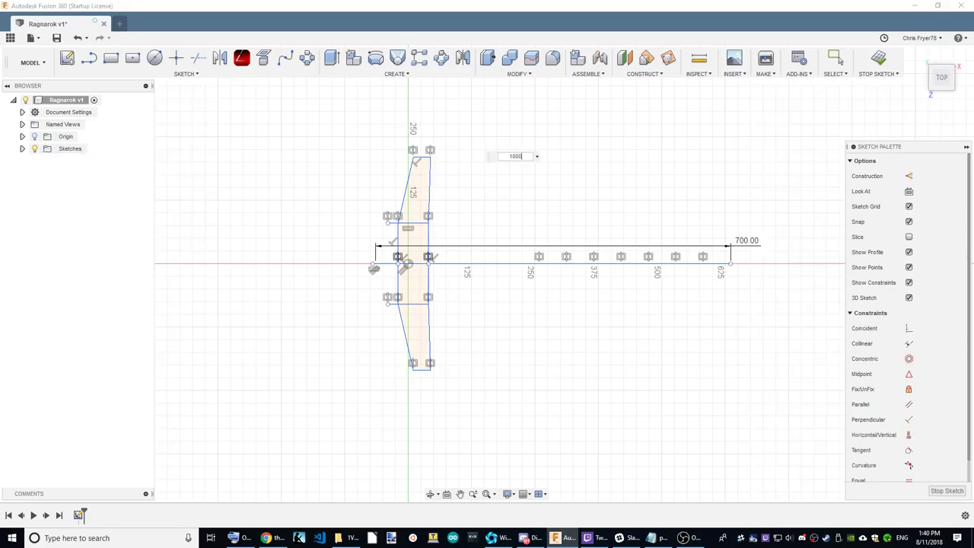
key("Return")
scroll(619, 404, "down", 1)
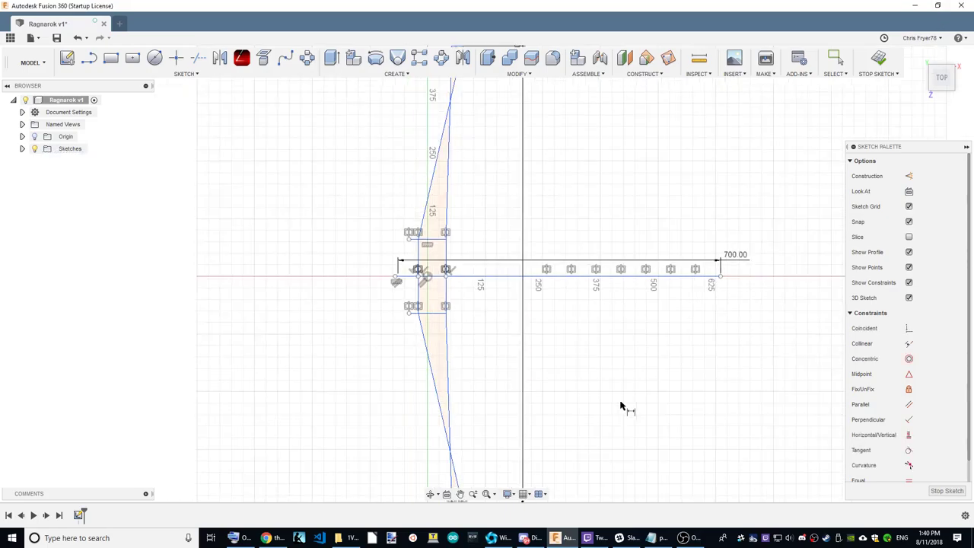
scroll(498, 441, "down", 1)
right_click(578, 406)
left_click(537, 400)
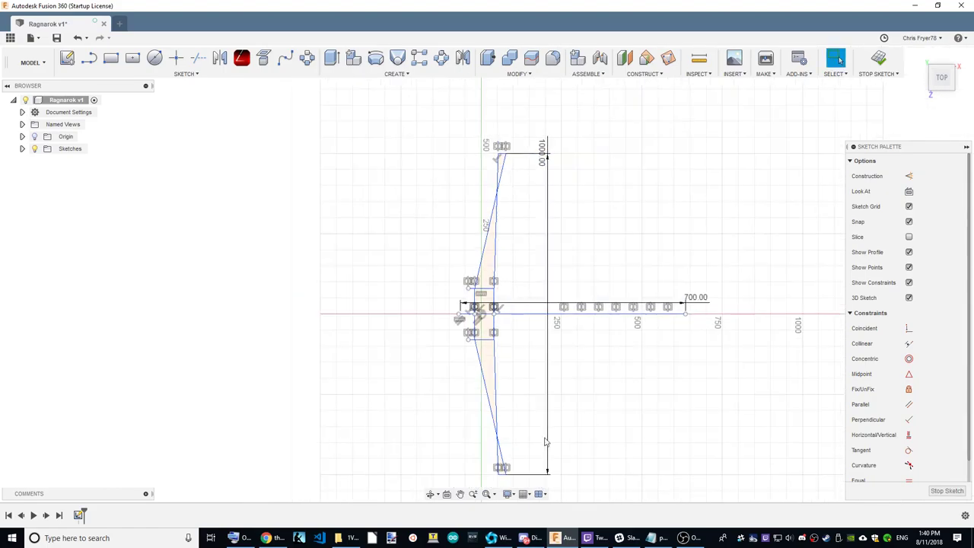
Reshape the wing outline by moving its vertices and make its right edges collinear
left_click_drag(499, 476, 480, 470)
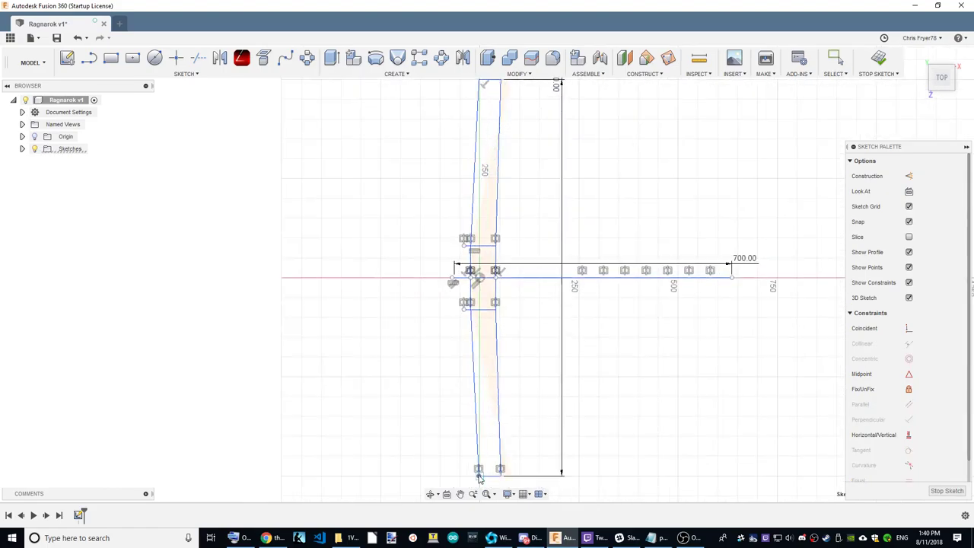
left_click_drag(477, 318, 450, 352)
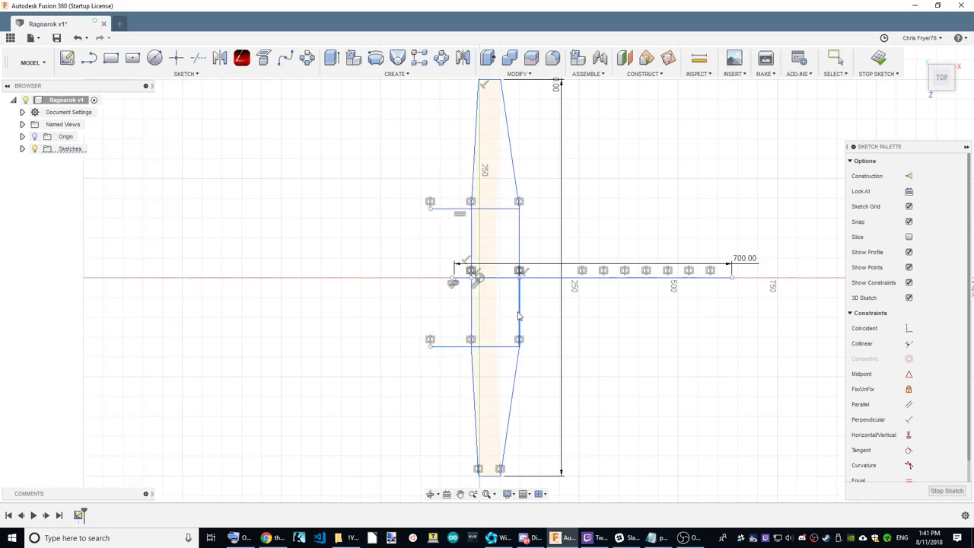
left_click_drag(449, 352, 430, 347)
left_click_drag(499, 472, 501, 477)
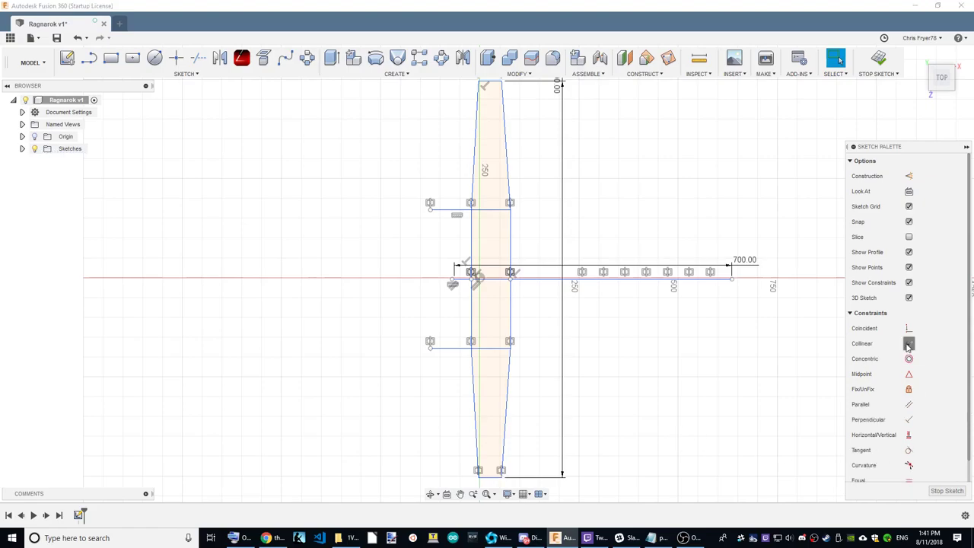
left_click(908, 343)
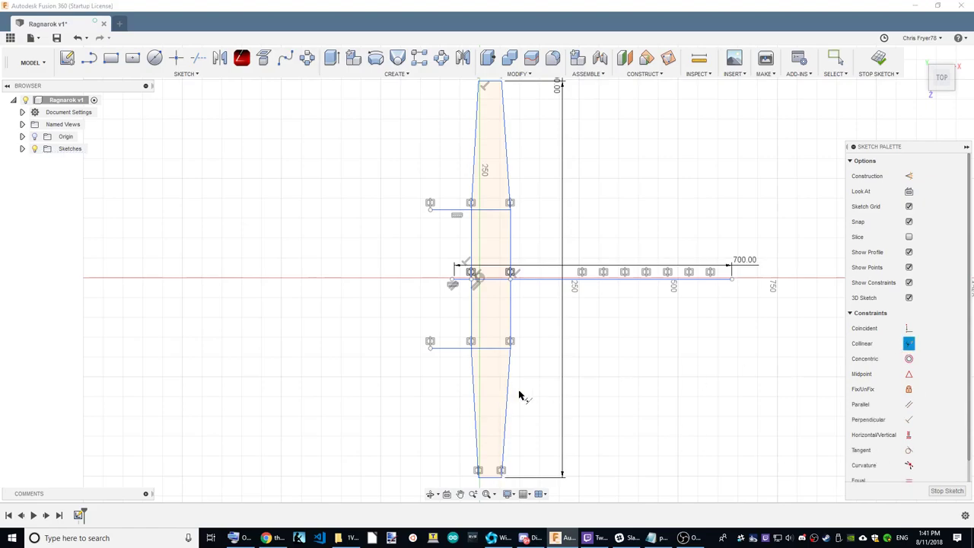
left_click(511, 314)
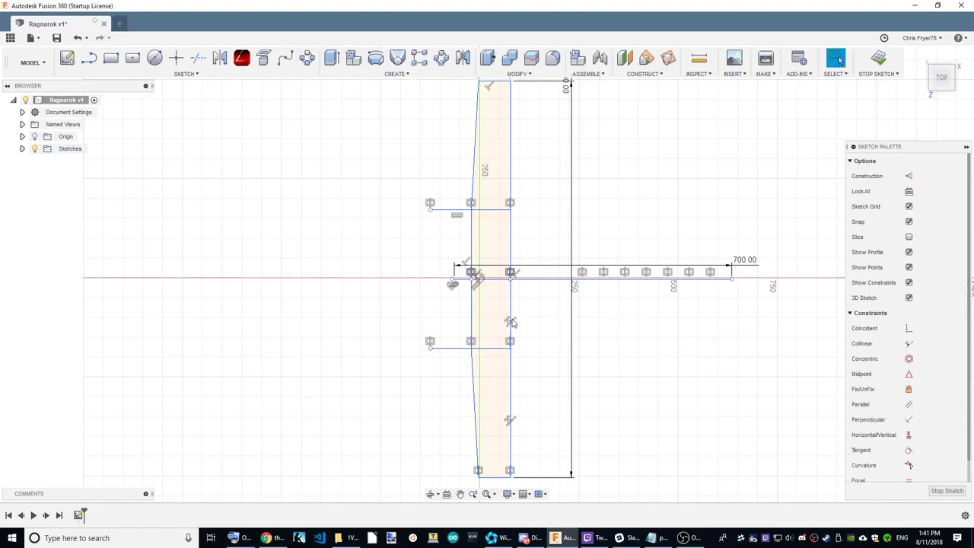
left_click_drag(510, 314, 525, 315)
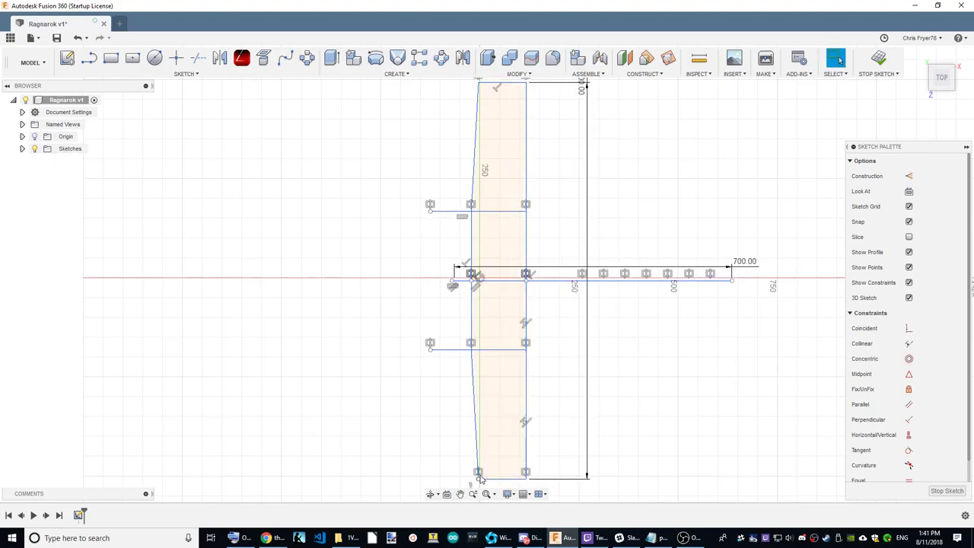
left_click_drag(478, 473, 492, 473)
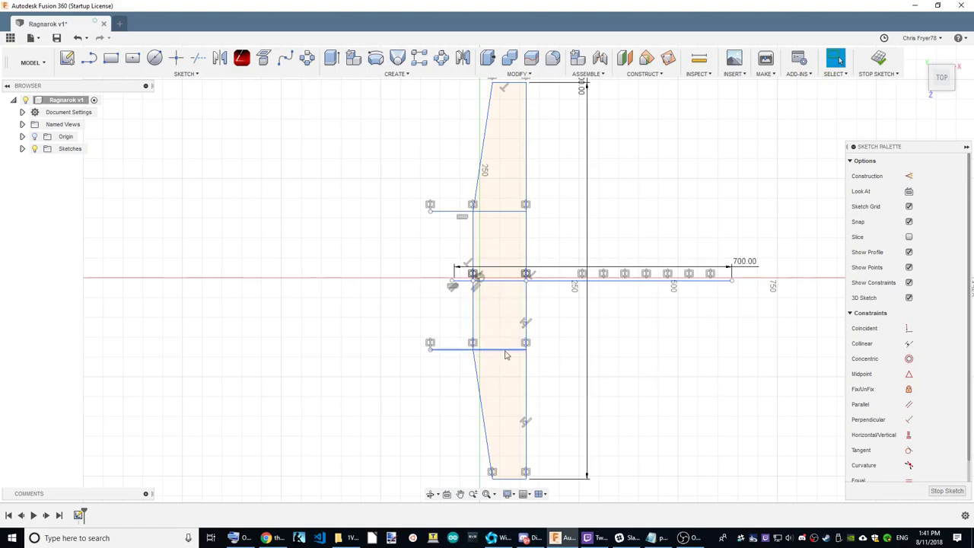
left_click_drag(507, 347, 482, 358)
left_click(637, 333)
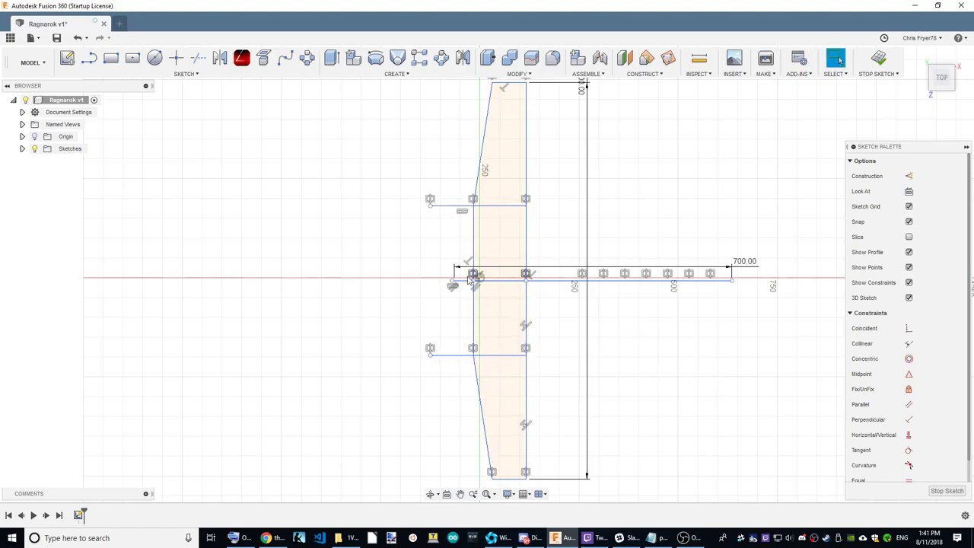
Delete the 700 mm dimension and extend the centreline's left end past the wing
left_click_drag(454, 282, 413, 287)
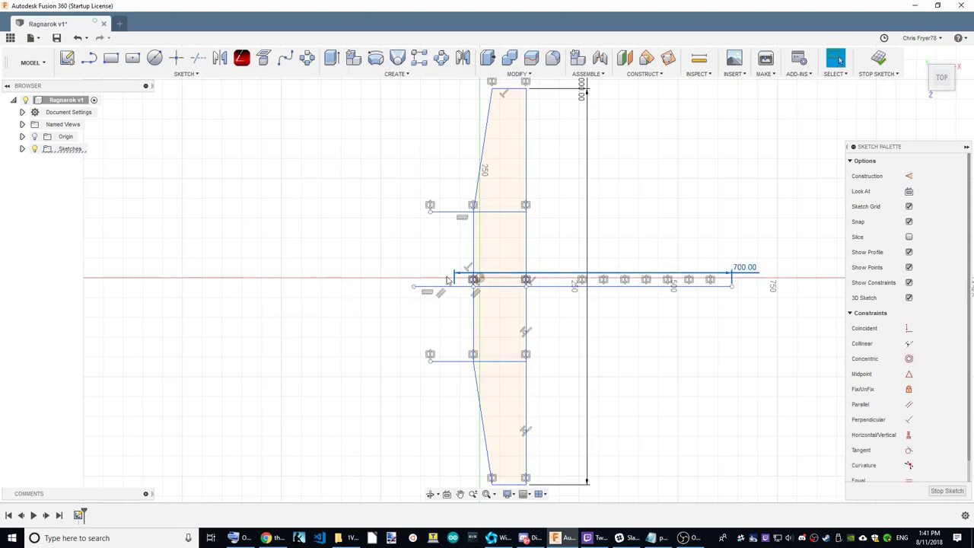
key("Delete")
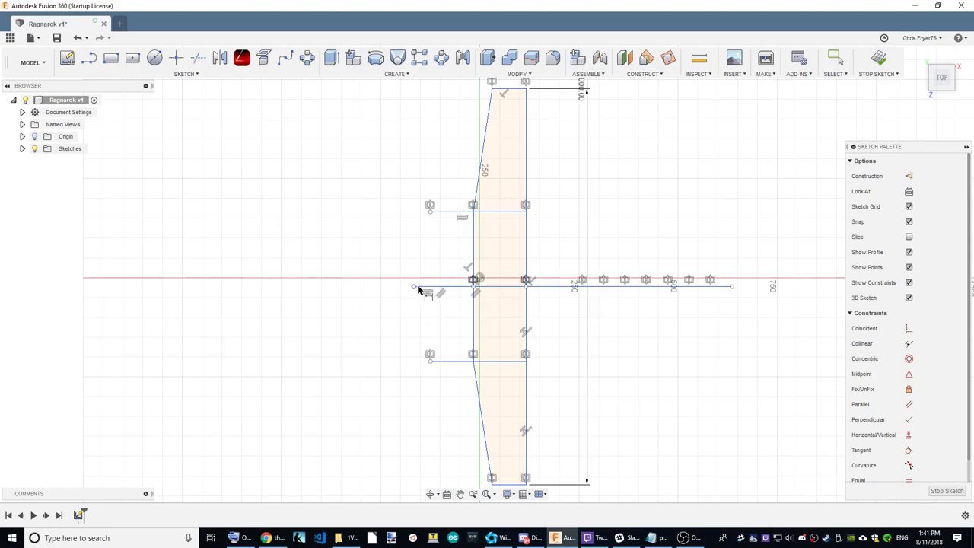
left_click(412, 288)
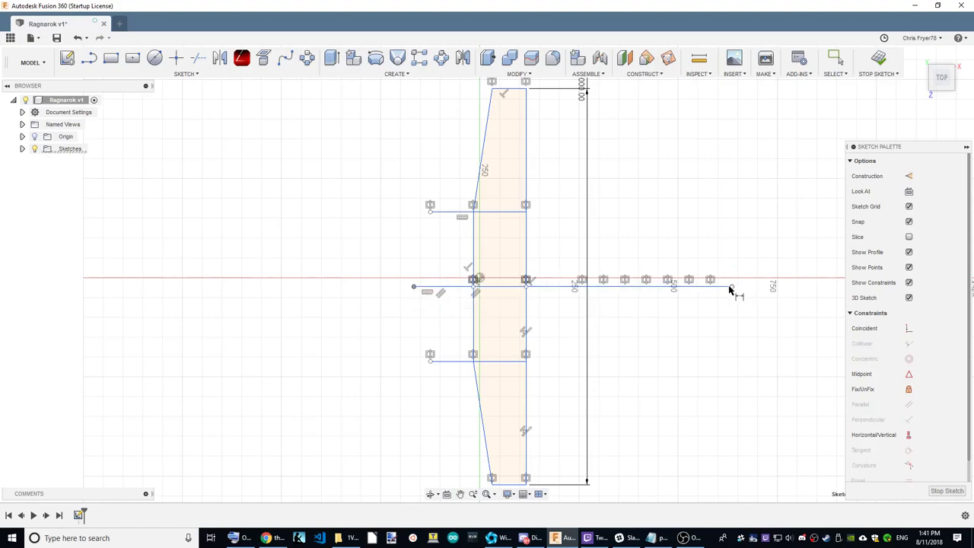
right_click(760, 284)
left_click(473, 288)
key("ctrl+z")
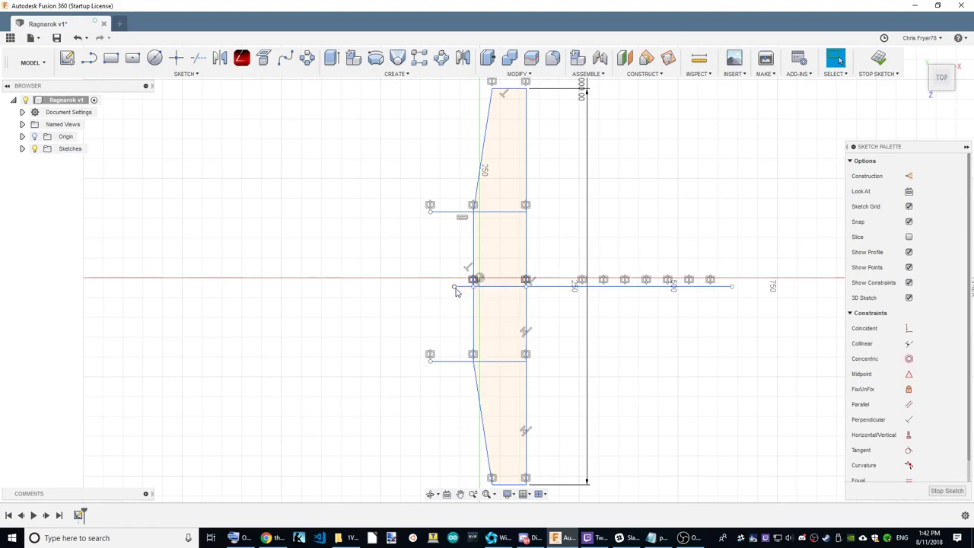
left_click_drag(457, 291, 382, 286)
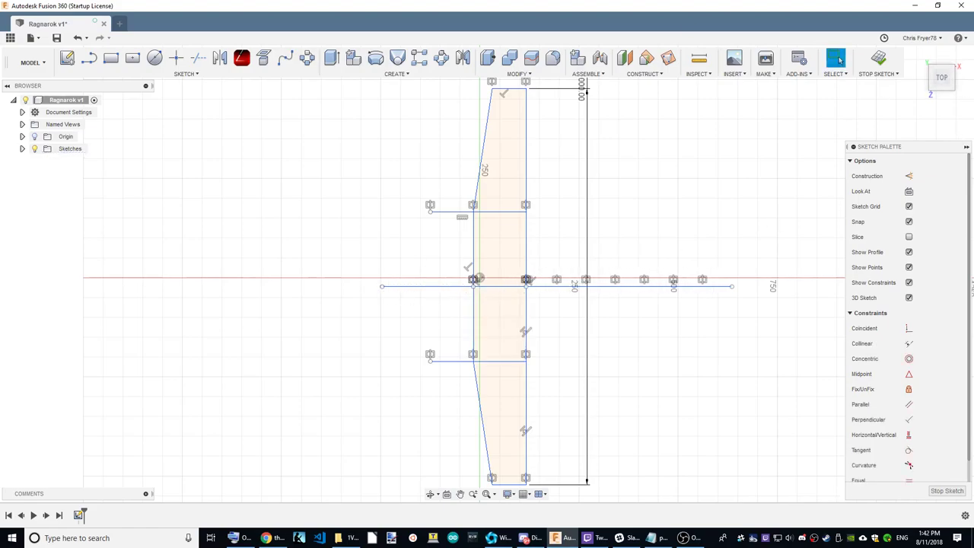
Re-dimension the horizontal line to 700 mm and slide it to start just left of the wing
key("d")
left_click(586, 287)
left_click(693, 252)
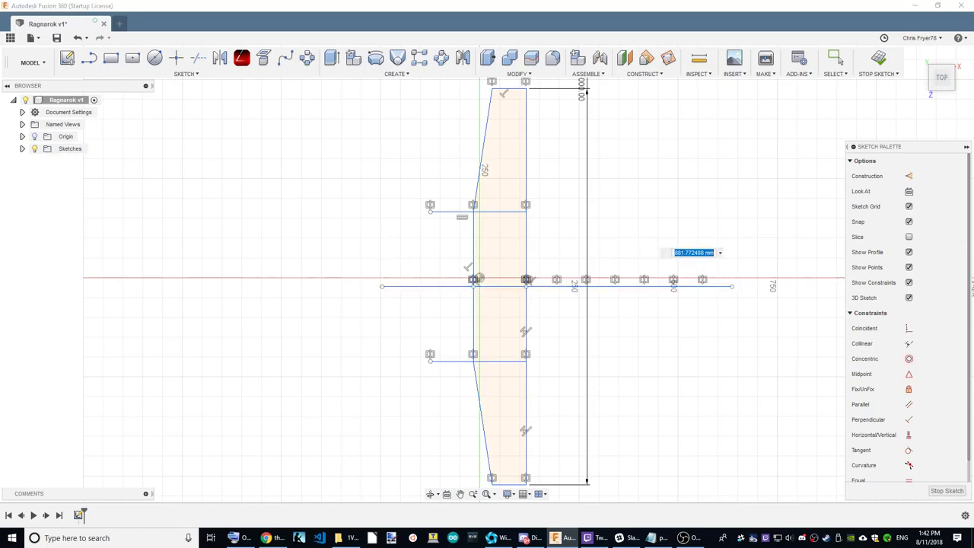
type("0")
key("Return")
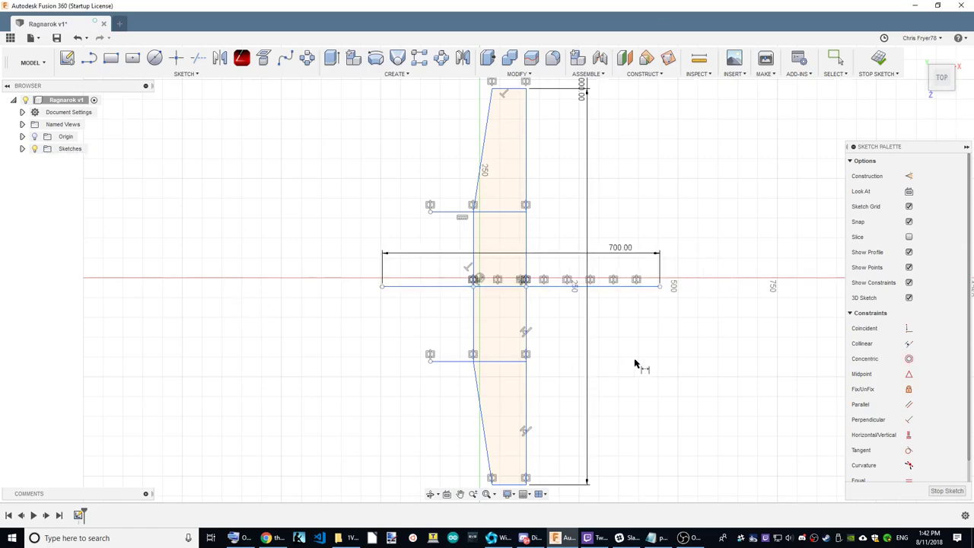
scroll(696, 335, "down", 3)
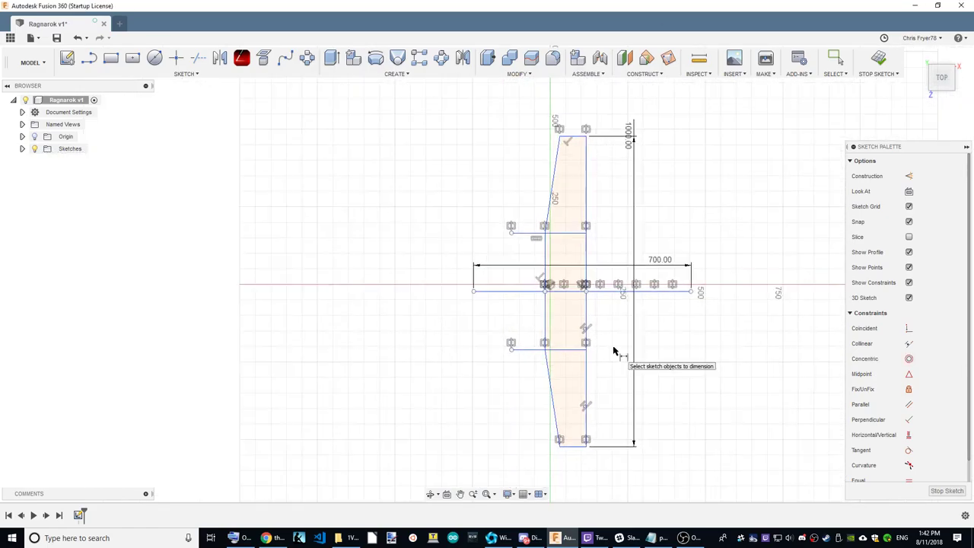
right_click(713, 322)
left_click(692, 322)
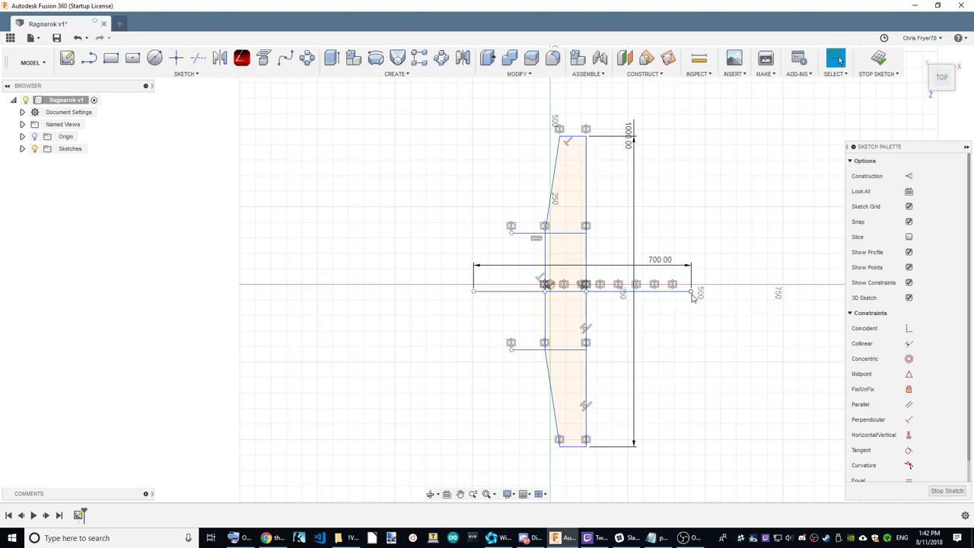
left_click_drag(690, 295, 701, 297)
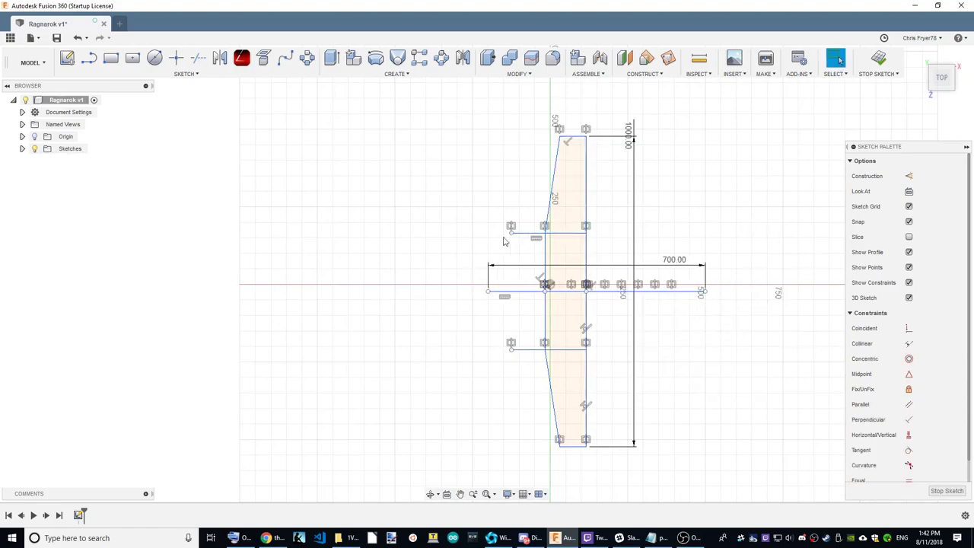
left_click_drag(487, 292, 534, 292)
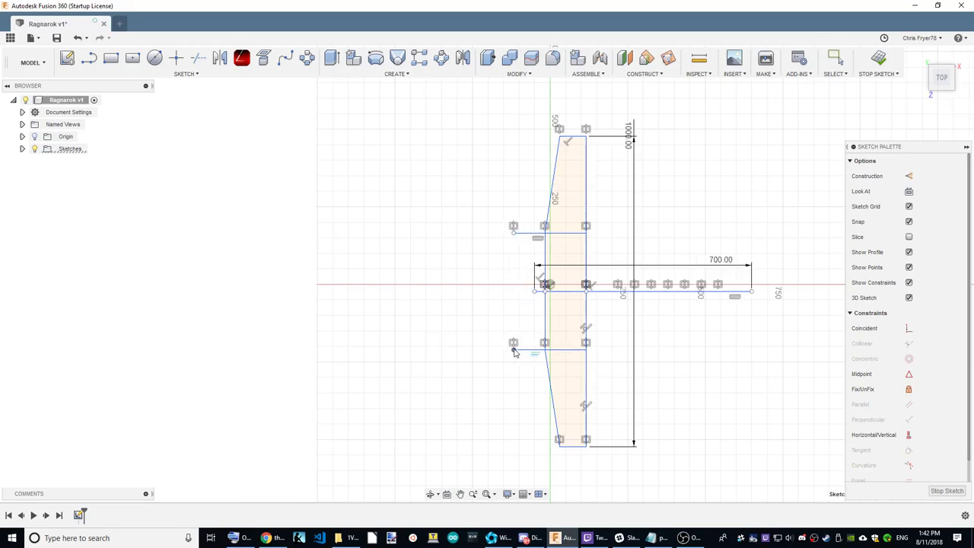
Nudge the wing outline's right and left edges into a gentler taper
scroll(679, 372, "down", 2)
scroll(679, 373, "up", 2)
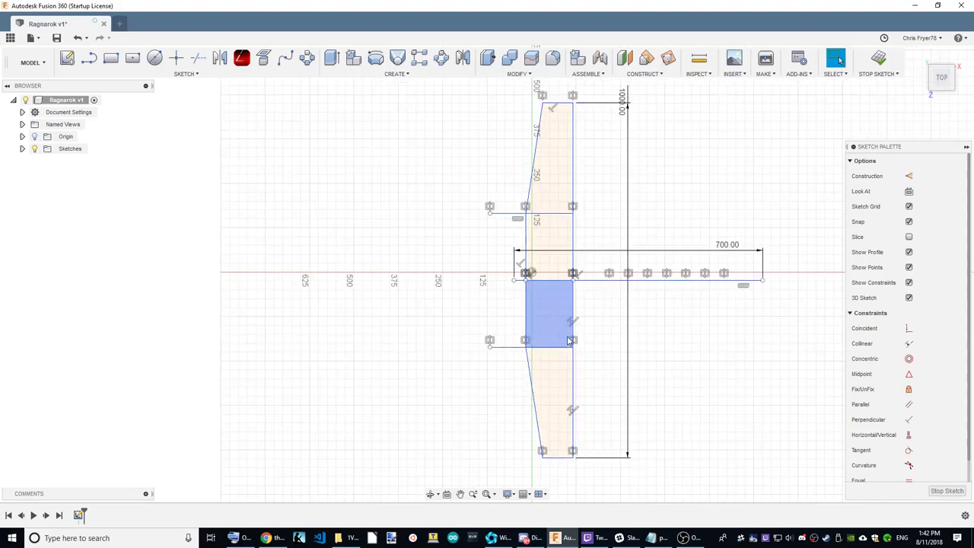
left_click_drag(584, 339, 579, 340)
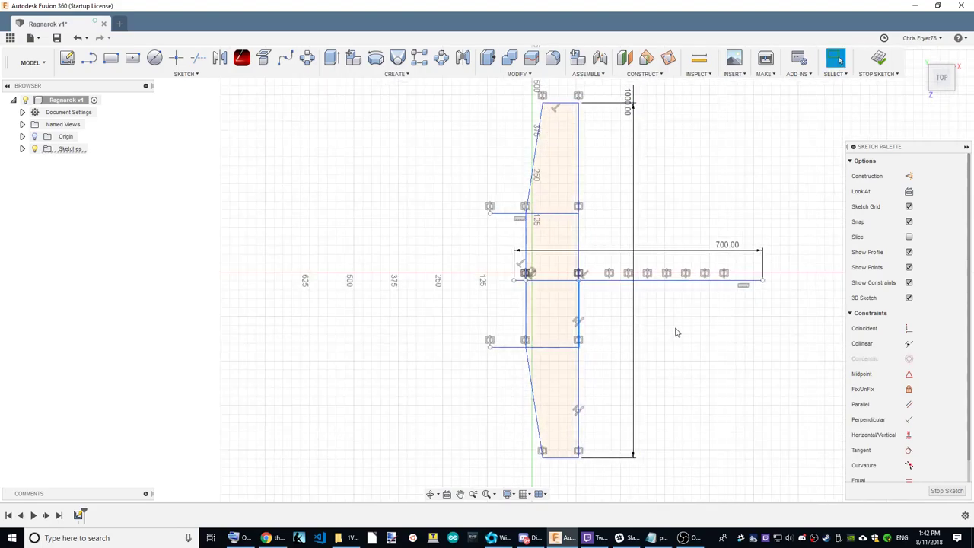
mouse_move(525, 311)
left_mouse_down()
mouse_move(589, 312)
mouse_move(535, 312)
left_mouse_up()
left_click(551, 305)
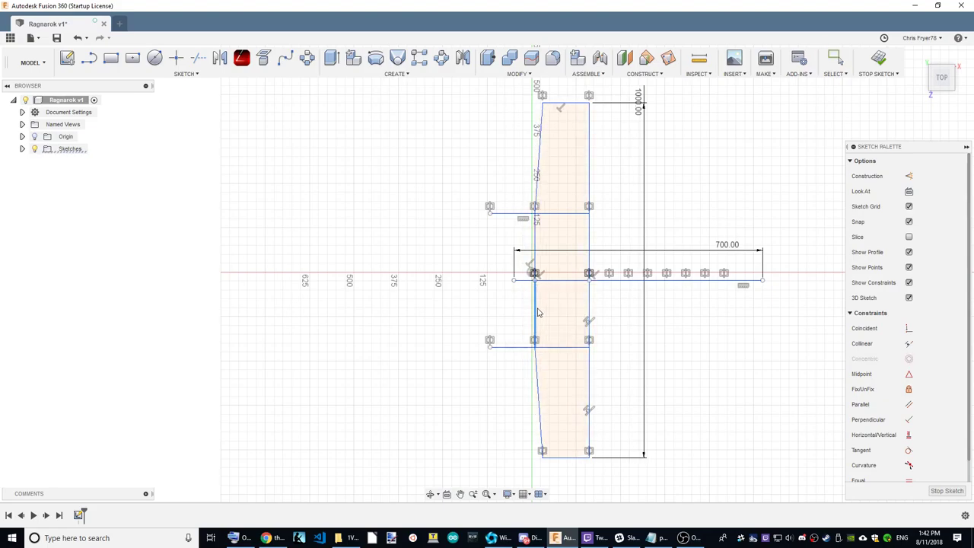
scroll(628, 412, "up", 2)
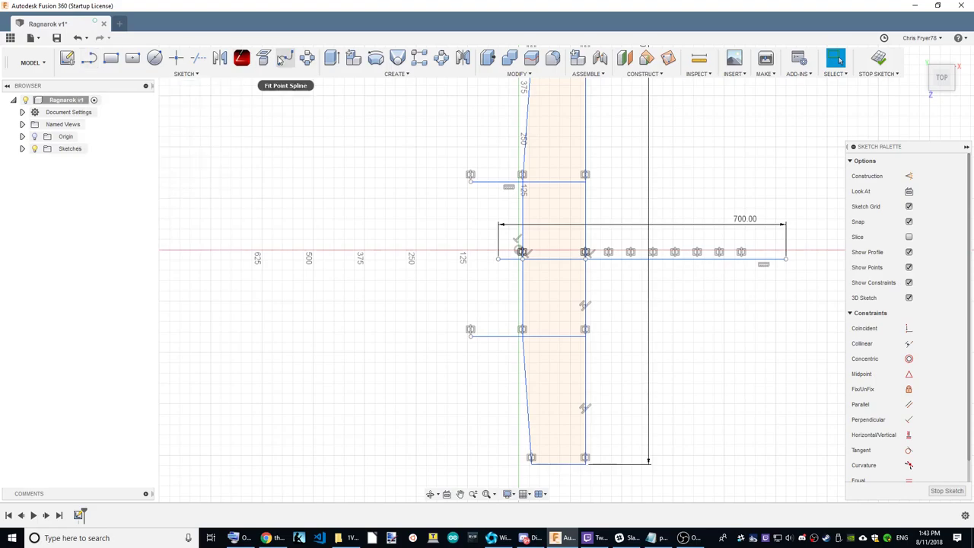
Draw the sloping upper line from the trailing edge and a tangent arc to the leading edge
left_click(89, 59)
scroll(659, 340, "up", 1)
scroll(659, 340, "up", 1)
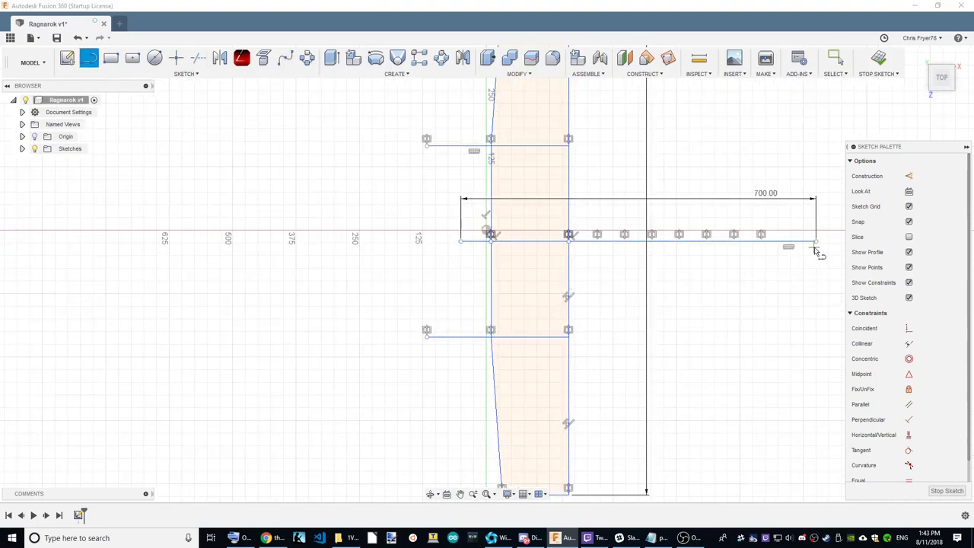
left_click(815, 250)
scroll(816, 250, "up", 1)
scroll(817, 249, "up", 1)
scroll(820, 242, "up", 2)
left_click_drag(820, 242, 856, 24)
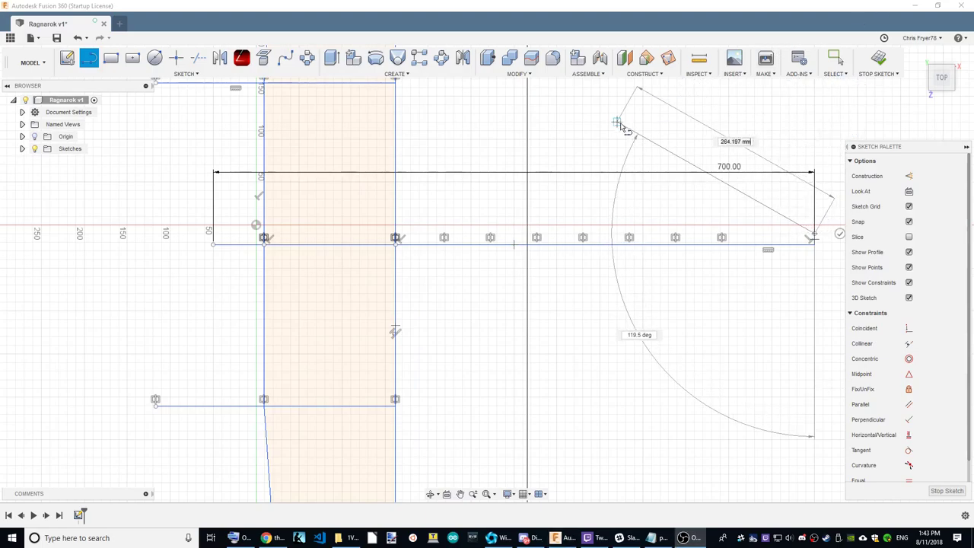
left_click(410, 217)
mouse_move(411, 218)
left_mouse_down()
mouse_move(215, 235)
mouse_move(213, 245)
left_mouse_up()
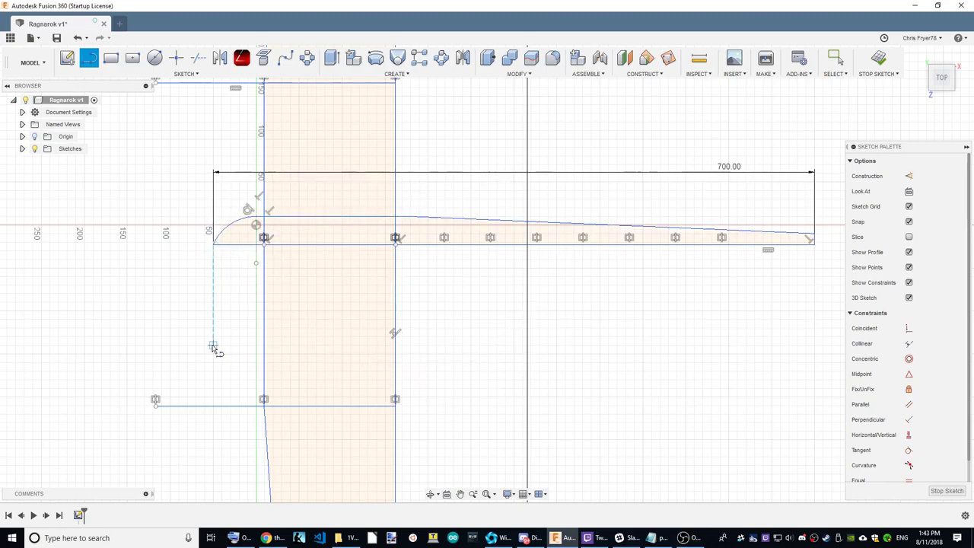
Finish the line drawing and shift the 700 mm outline slightly left
scroll(684, 324, "down", 2)
right_click(501, 352)
left_click(471, 349)
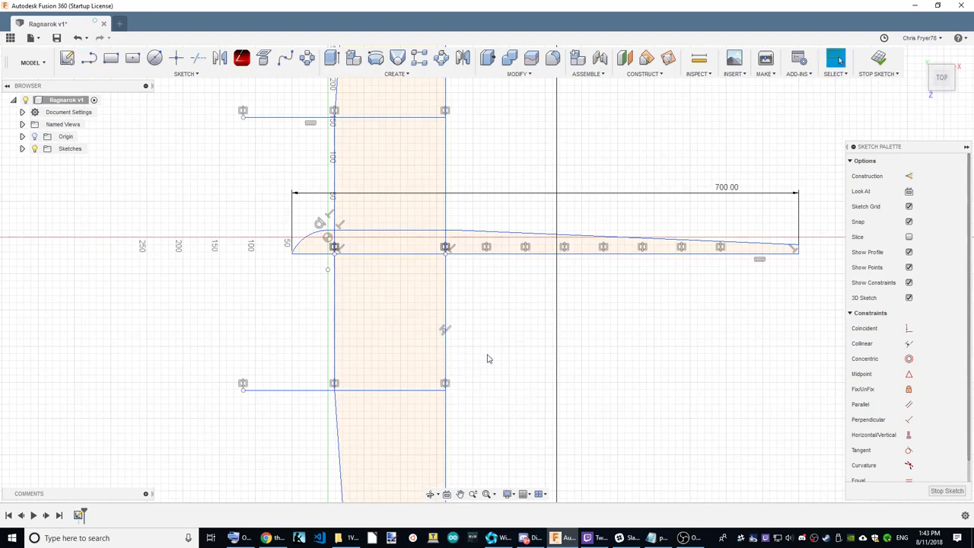
scroll(643, 313, "down", 1)
scroll(643, 313, "down", 1)
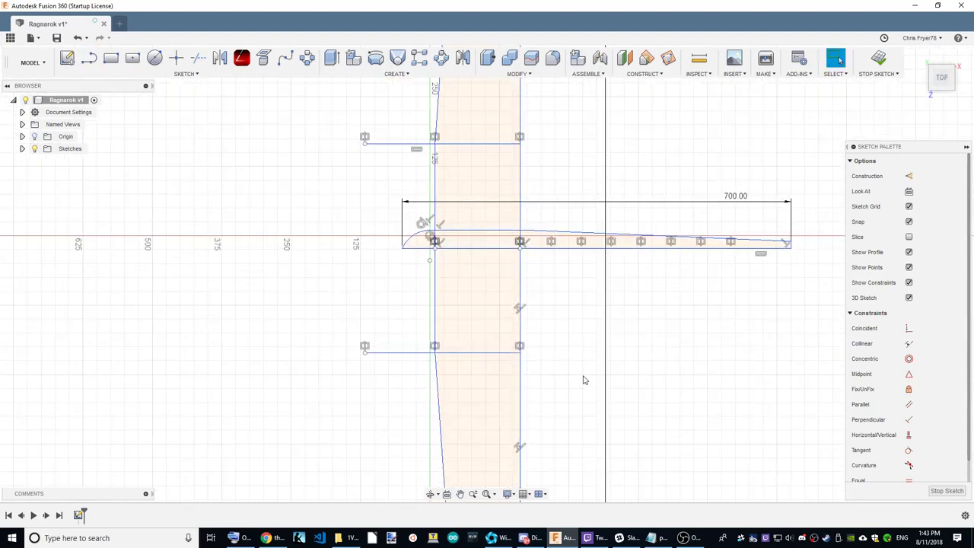
scroll(611, 357, "up", 1)
scroll(483, 322, "down", 1)
scroll(435, 337, "down", 2)
scroll(436, 337, "down", 2)
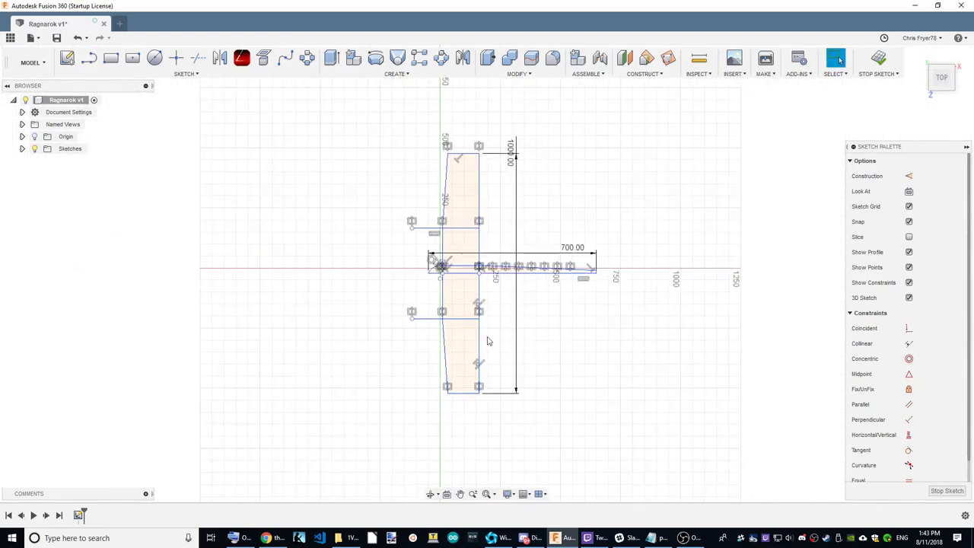
scroll(449, 296, "up", 3)
left_click_drag(413, 242, 399, 241)
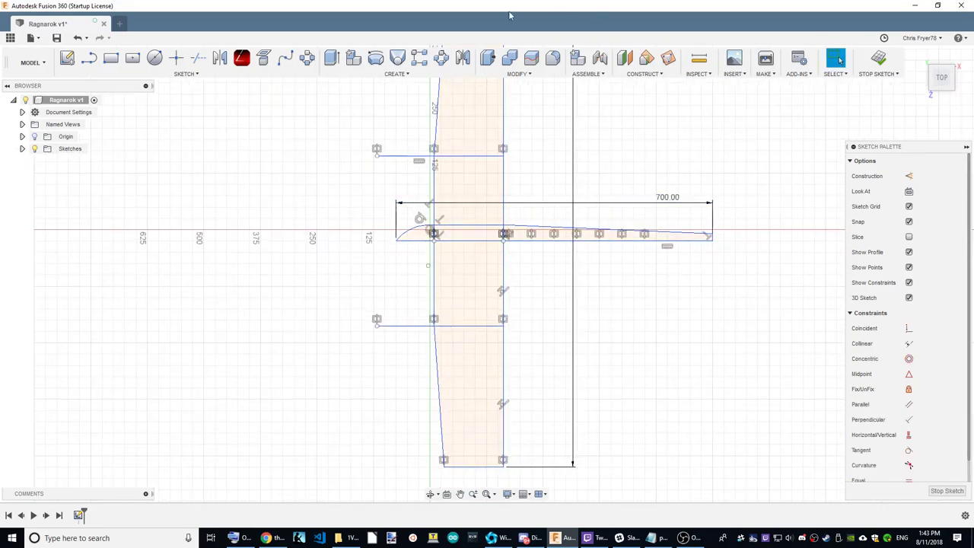
Make the bottom chord line construction geometry and adjust a sketch point
left_click(601, 239)
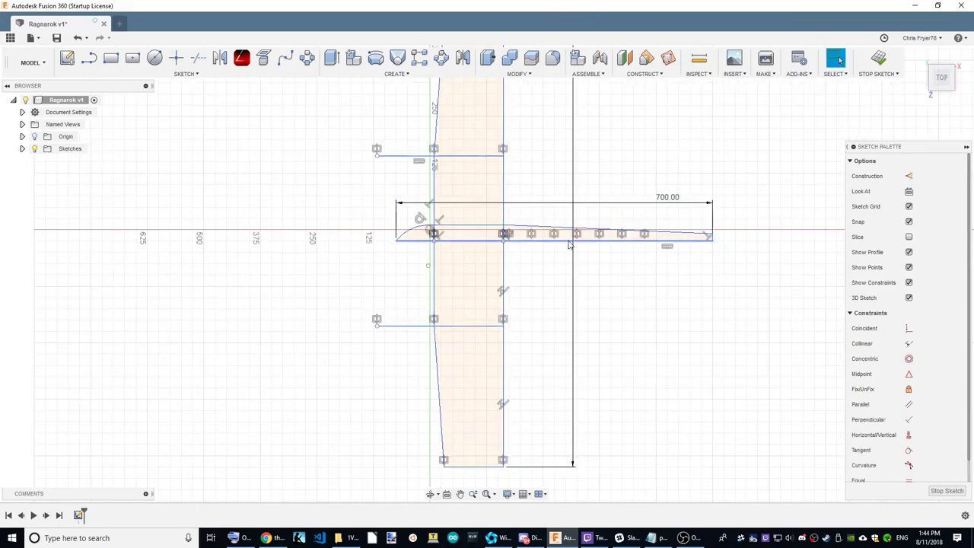
left_click(909, 176)
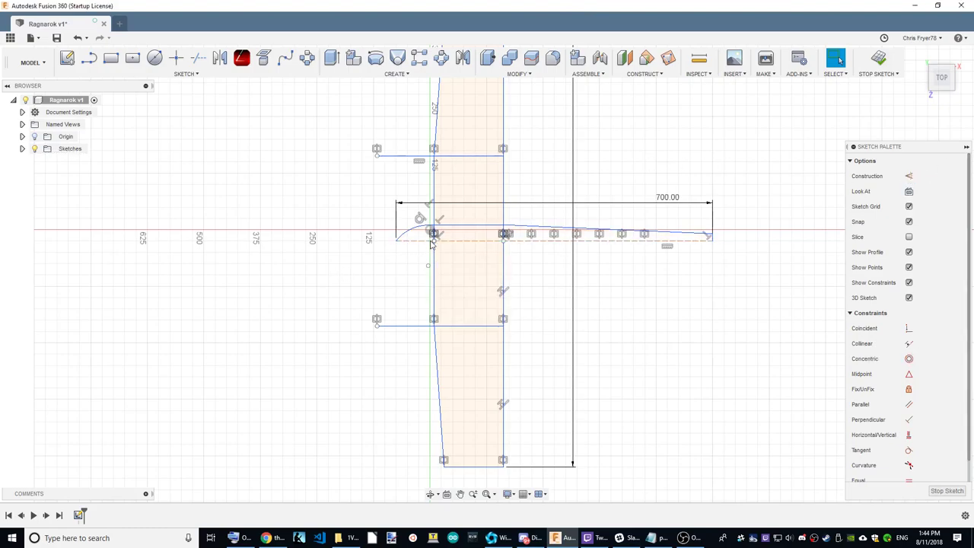
left_click_drag(430, 242, 428, 239)
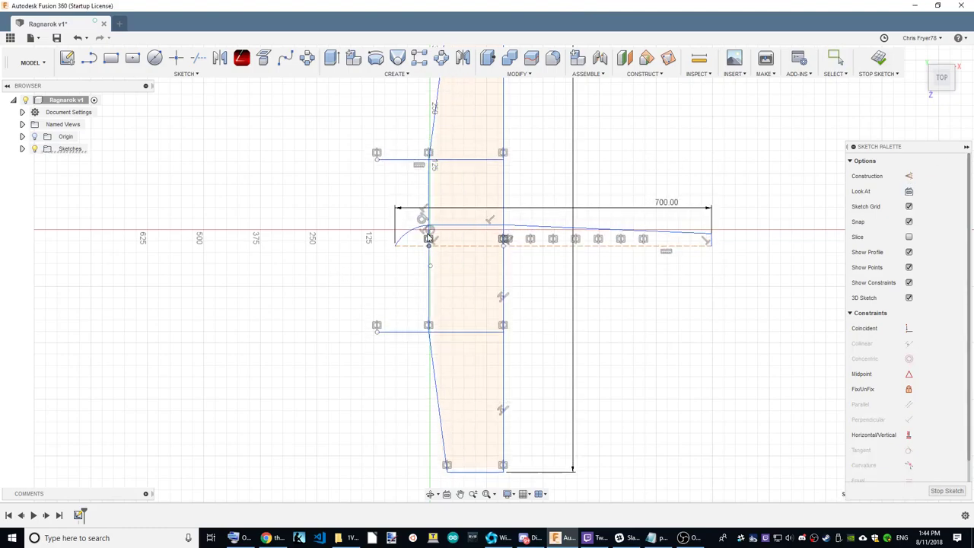
left_click_drag(428, 238, 427, 233)
scroll(441, 247, "up", 2)
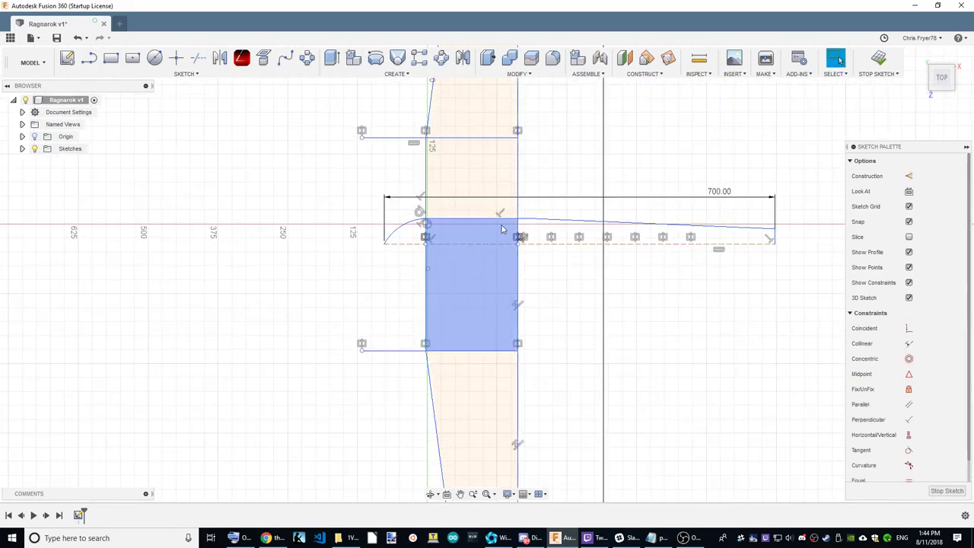
scroll(588, 150, "down", 3)
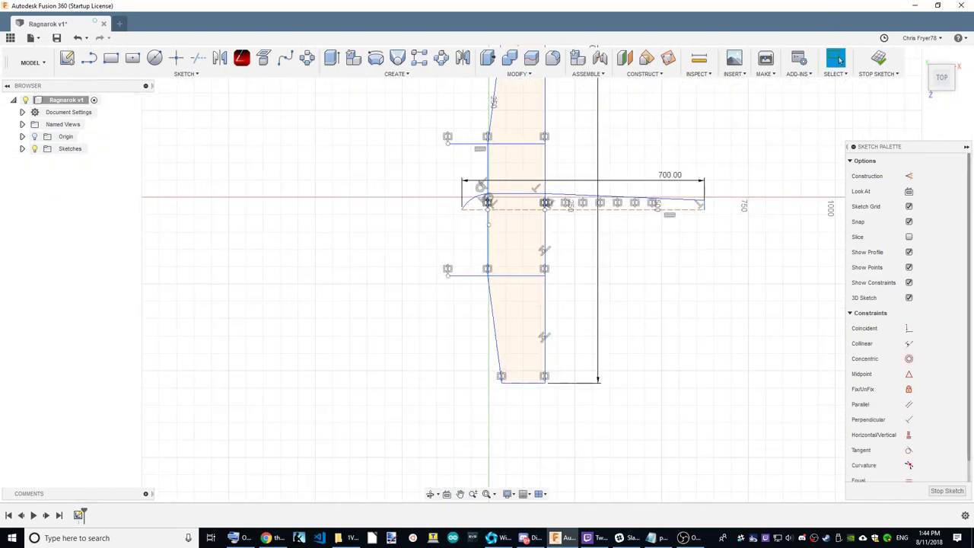
scroll(466, 178, "up", 2)
Dimension the profile with a 75 mm nose length, 40 mm height and 5 mm trailing edge
key("d")
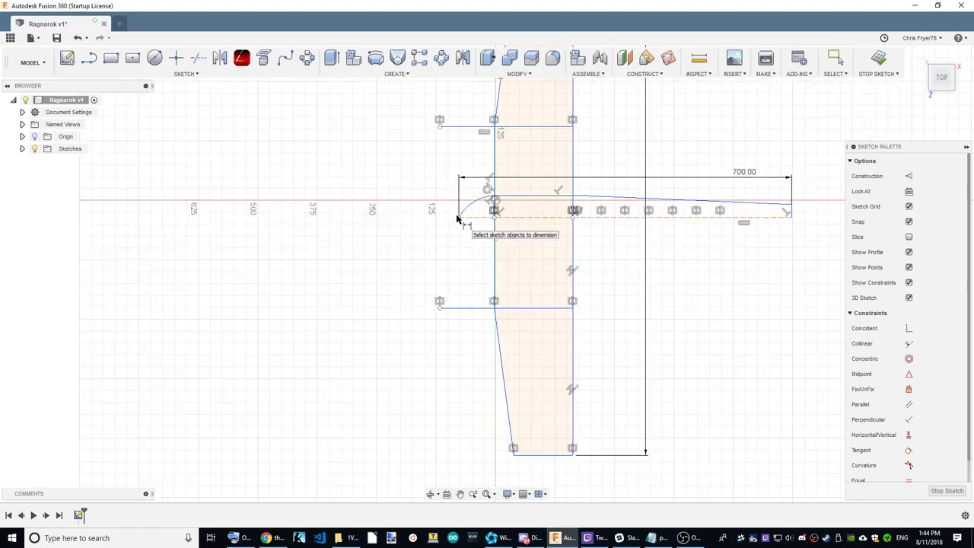
left_click(496, 158)
left_click(485, 161)
type("75")
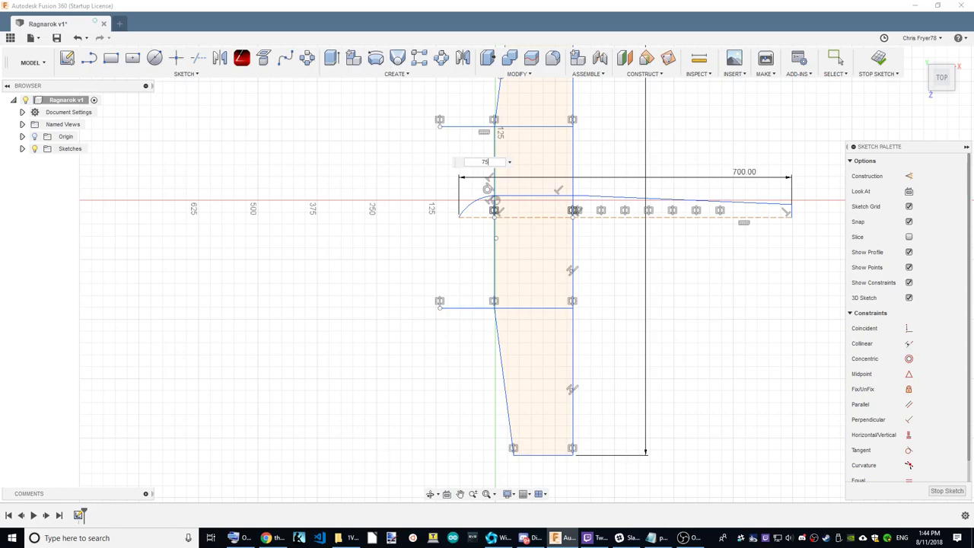
key("Return")
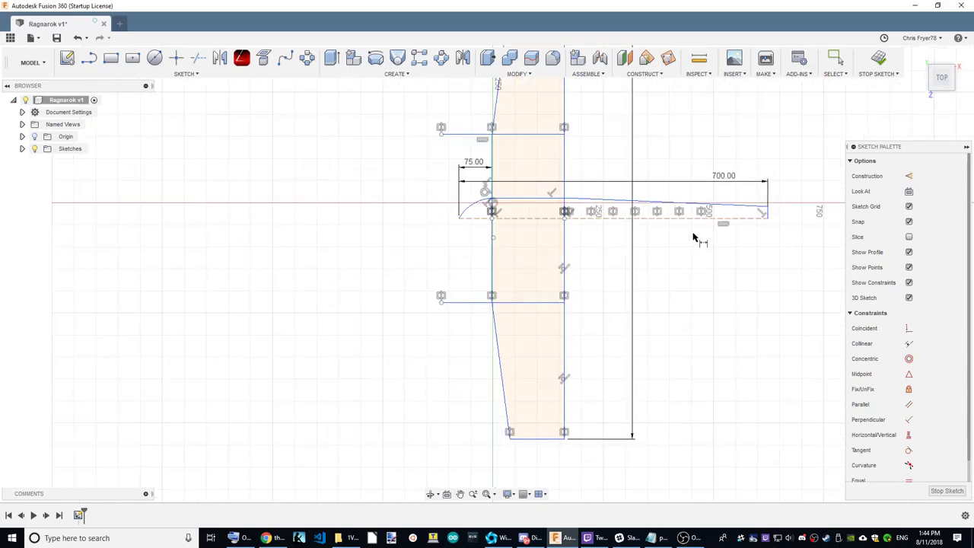
scroll(472, 223, "up", 1)
left_click(533, 197)
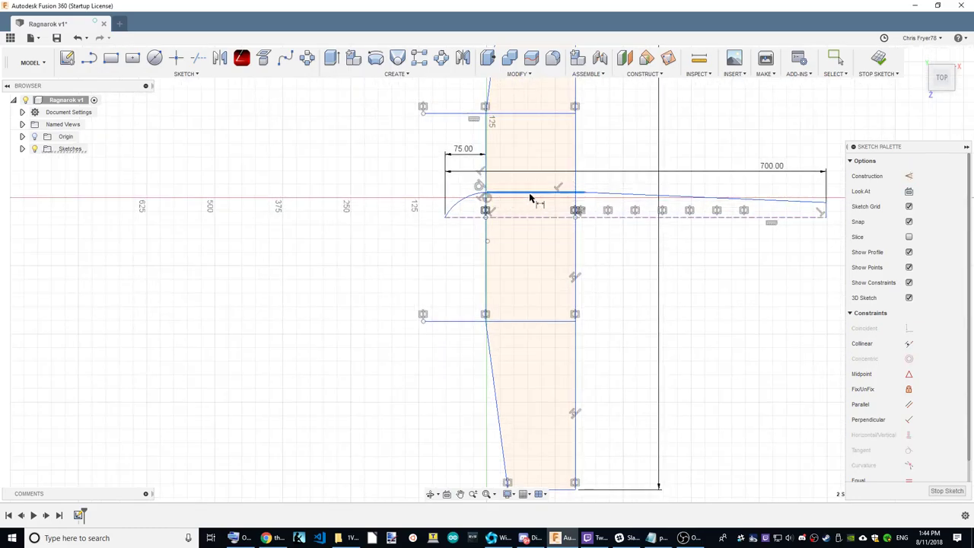
left_click(626, 173)
type("40")
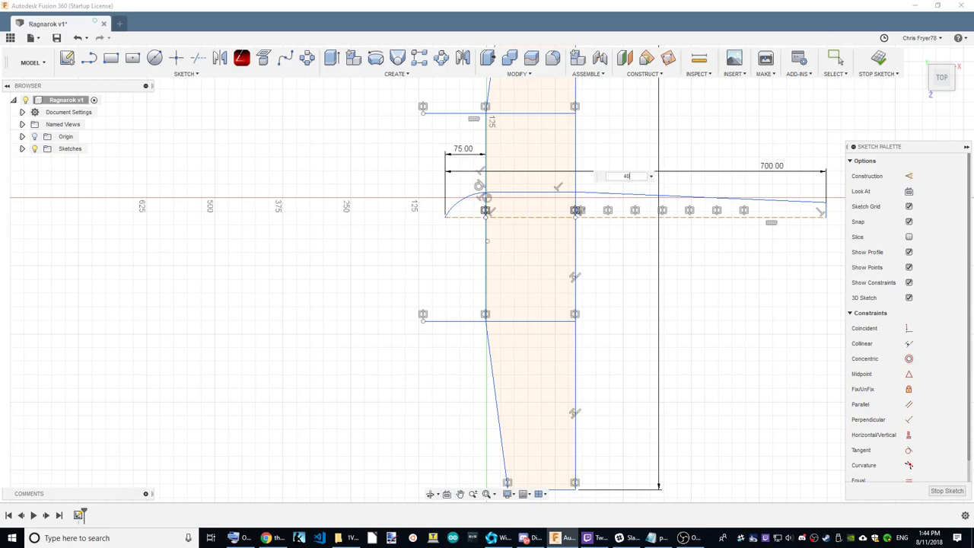
key("Return")
scroll(826, 254, "up", 2)
scroll(569, 274, "down", 1)
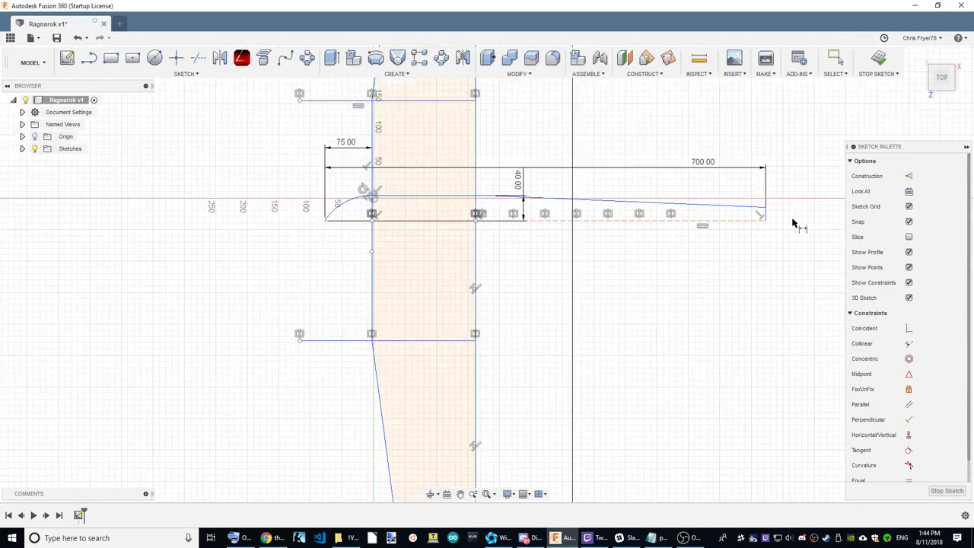
scroll(792, 223, "up", 1)
left_click(764, 213)
left_click(777, 214)
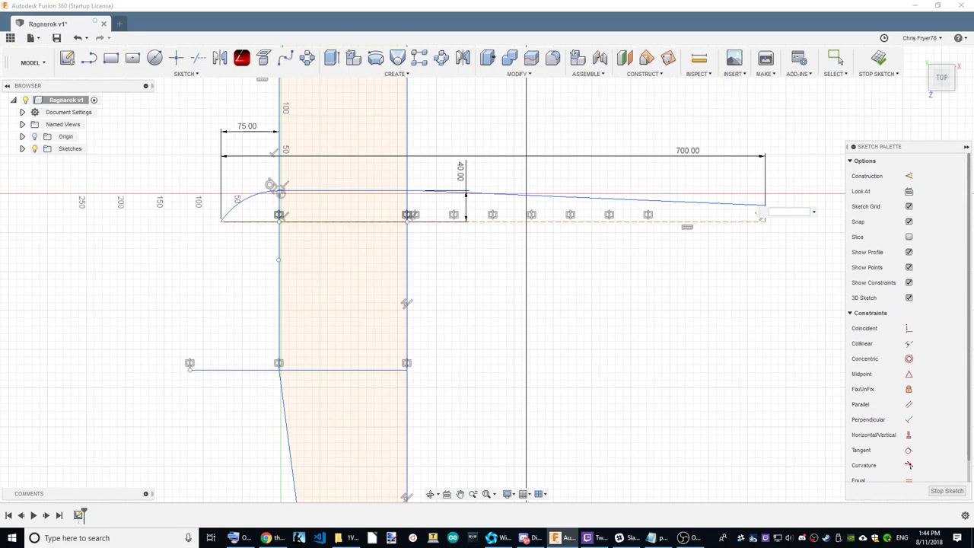
type("5")
key("Return")
Exit dimensioning and drag the sloped line's left end back
scroll(419, 294, "up", 2)
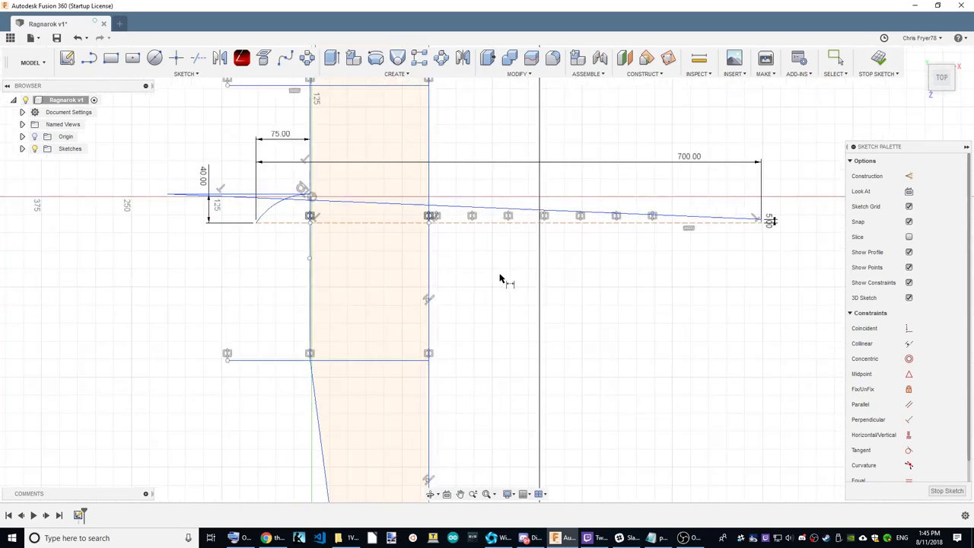
scroll(504, 278, "down", 2)
right_click(491, 273)
left_click(466, 272)
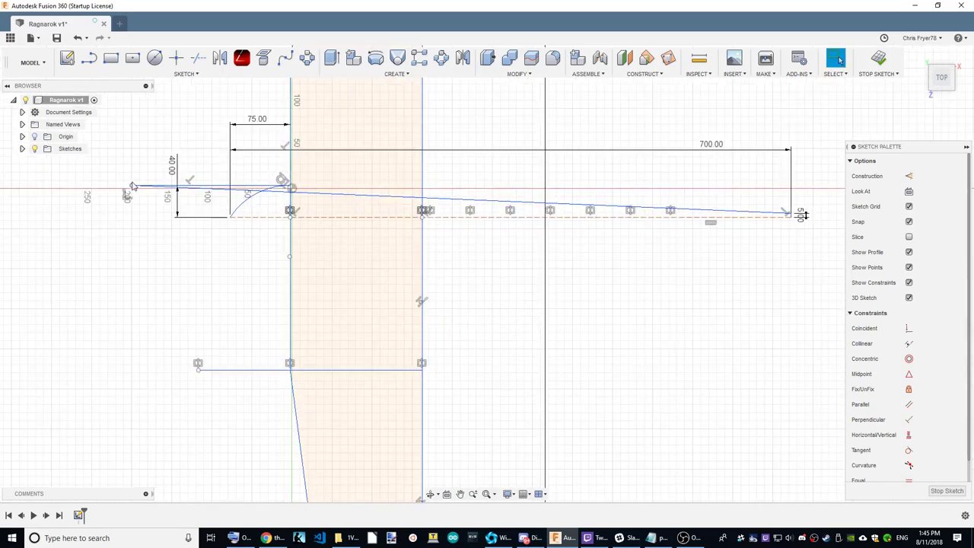
left_click_drag(132, 185, 449, 183)
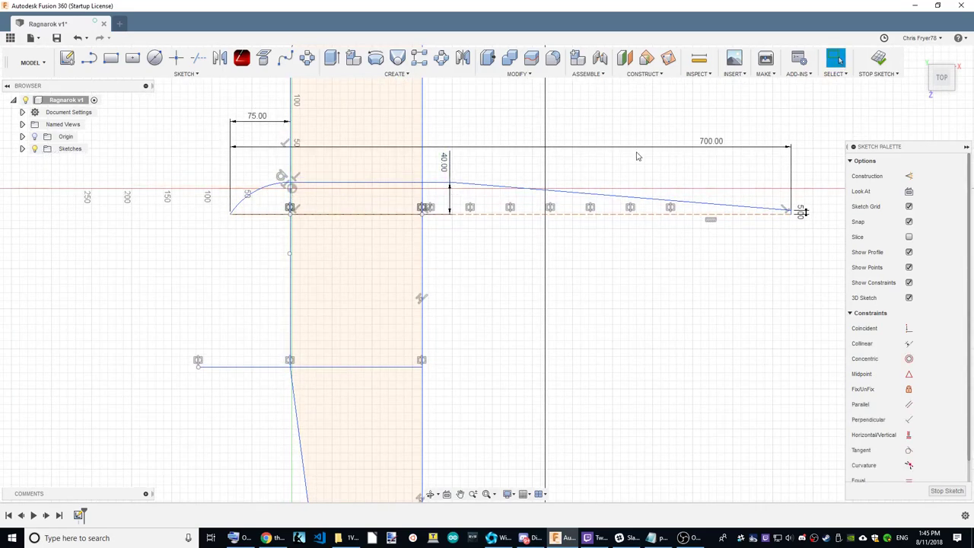
Dimension the leading-edge arc with a 90 mm radius
left_click(244, 196)
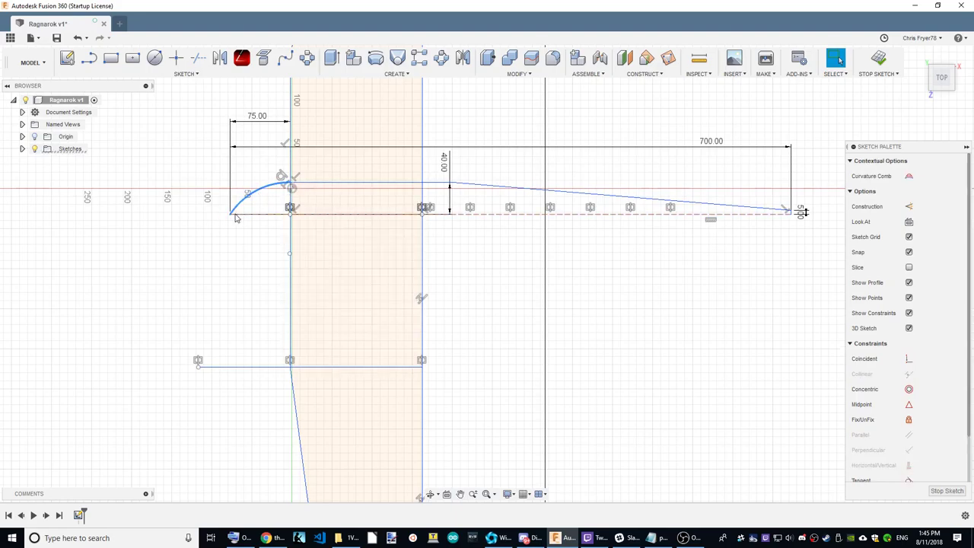
left_click(615, 113)
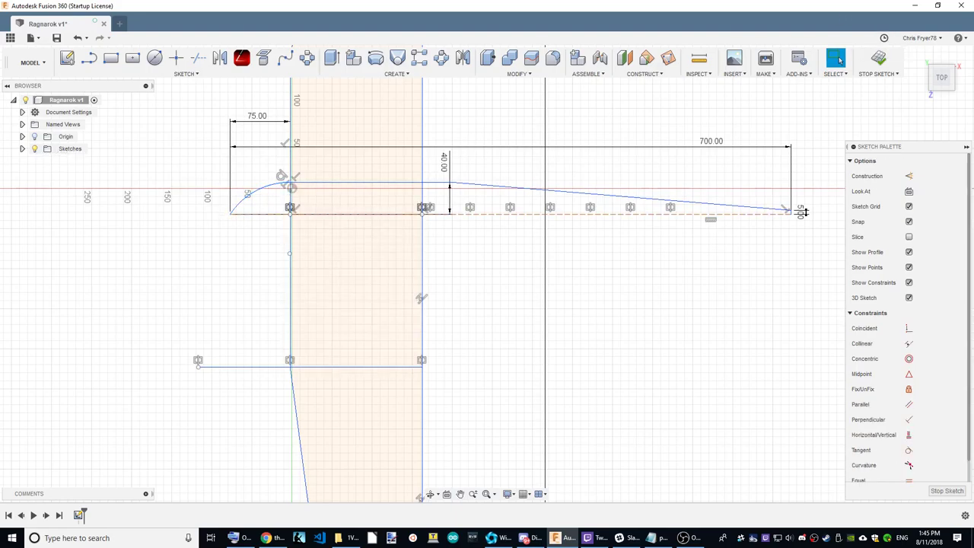
left_click(266, 190)
left_click(277, 197)
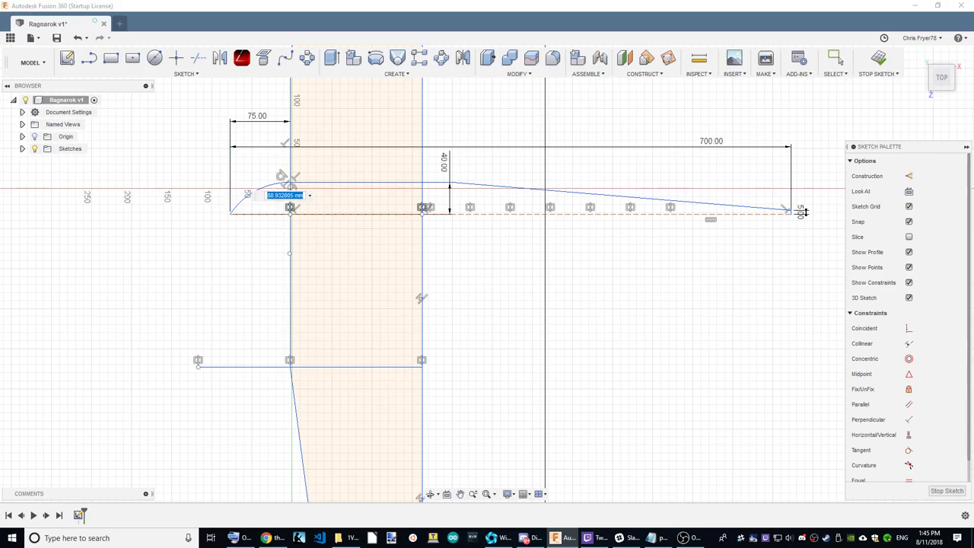
key("Return")
scroll(461, 256, "up", 1)
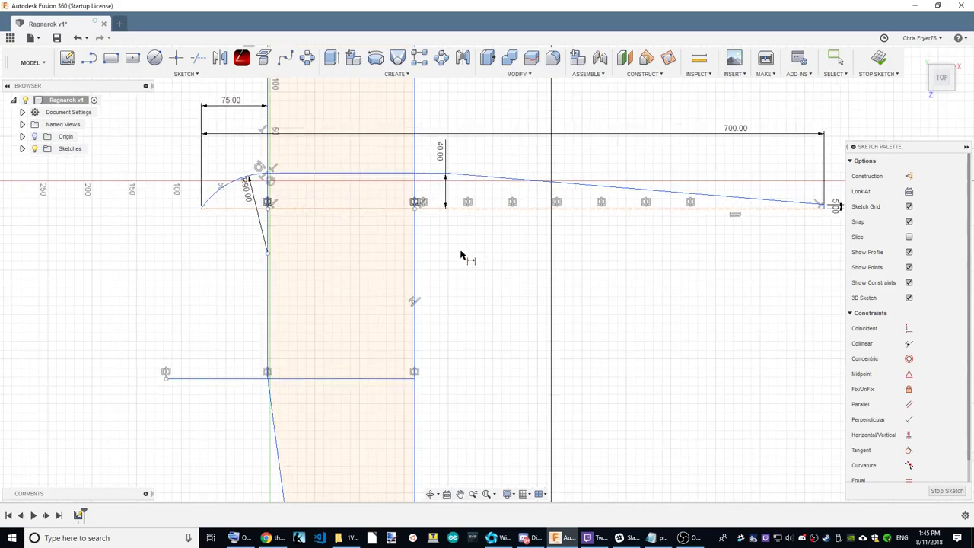
scroll(374, 211, "down", 2)
right_click(467, 259)
key("Escape")
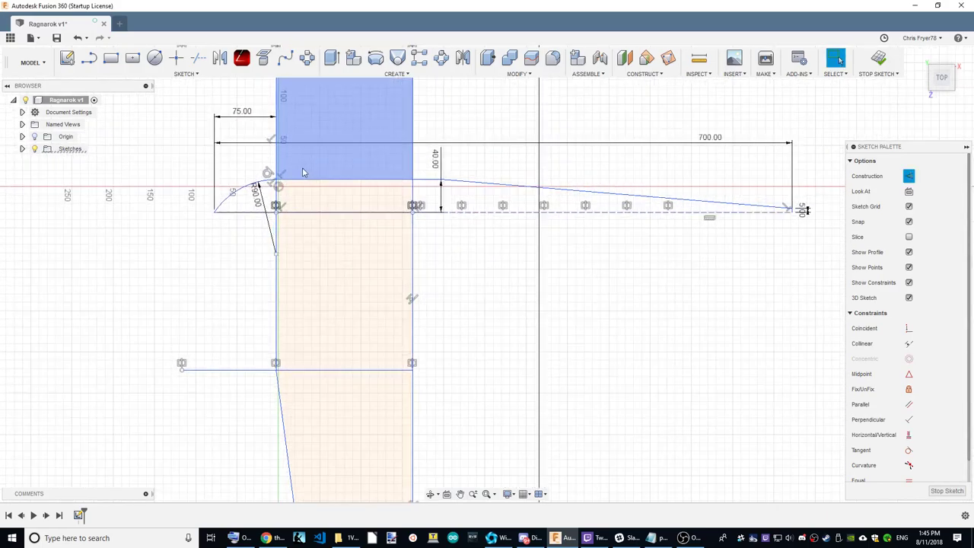
Make the arc endpoint coincident with the vertical line, then cancel the Coincident command
scroll(294, 183, "up", 3)
scroll(294, 184, "up", 1)
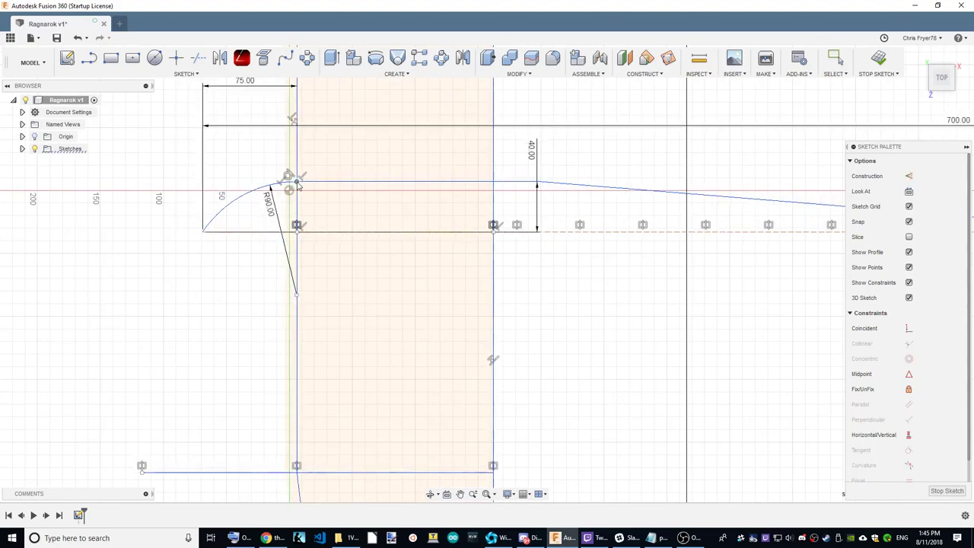
scroll(232, 174, "down", 1)
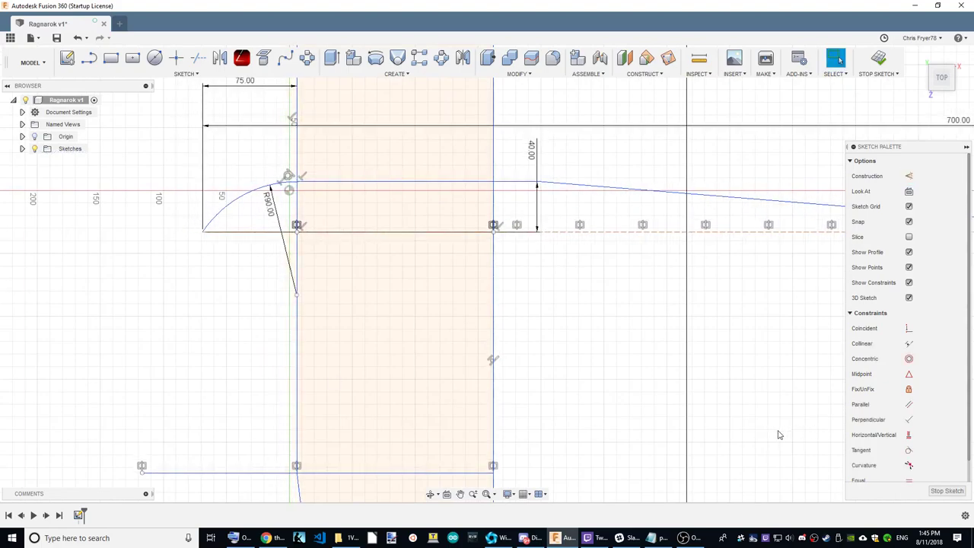
left_click(913, 331)
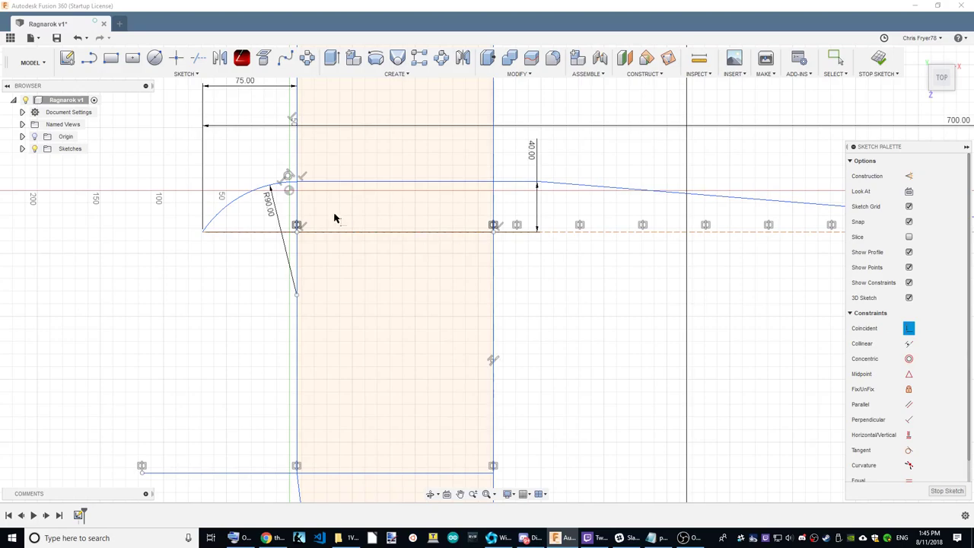
left_click(290, 190)
left_click(297, 199)
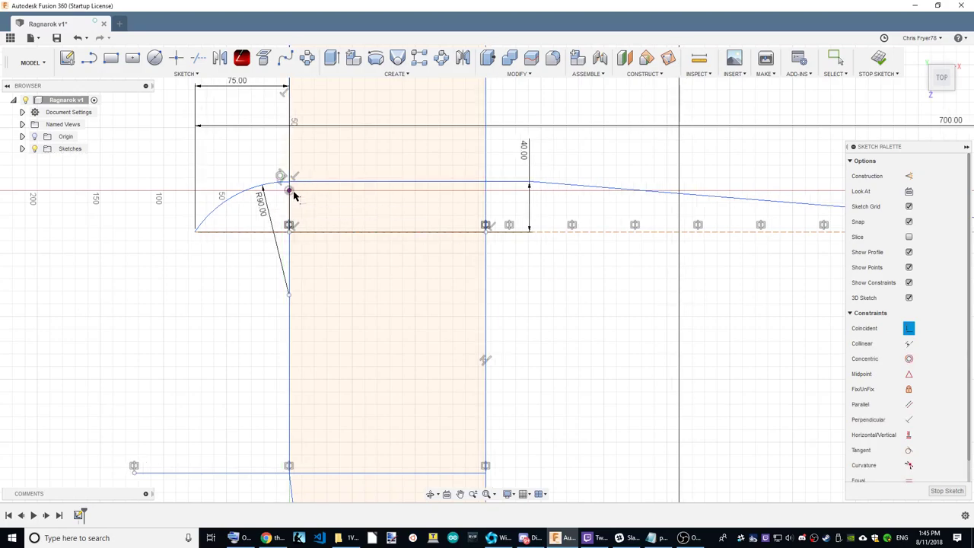
scroll(632, 282, "down", 2)
scroll(465, 241, "down", 3)
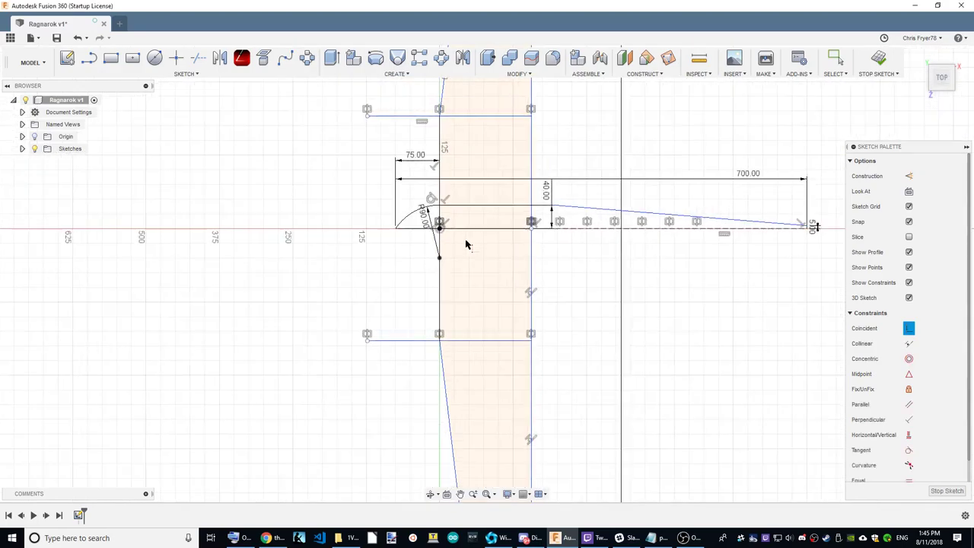
scroll(591, 246, "up", 2)
right_click(630, 285)
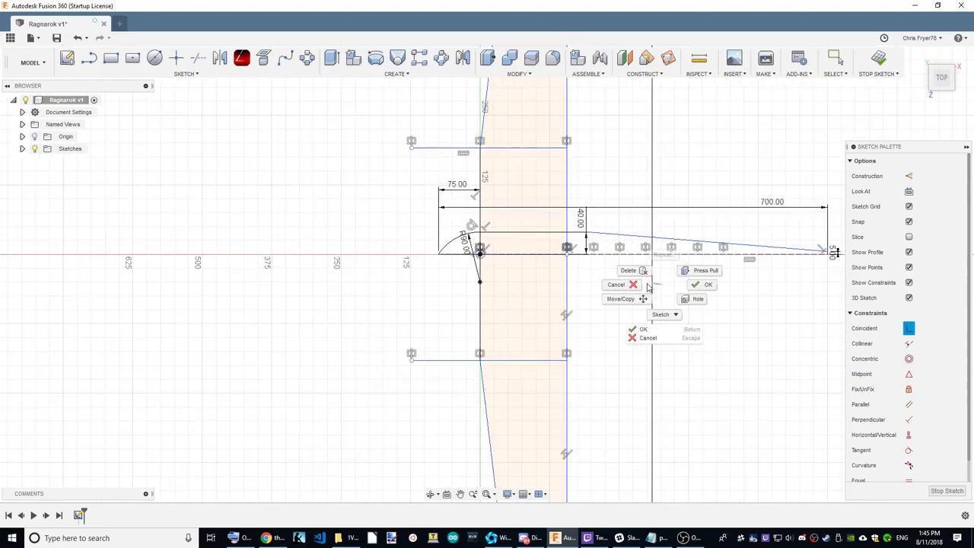
left_click(629, 287)
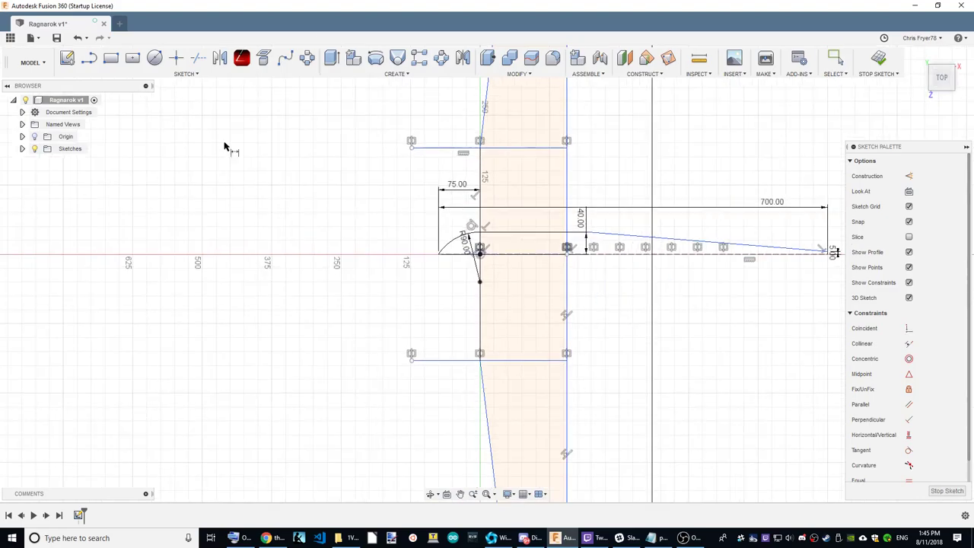
Dimension the upper sketch line and the airfoil top line at 180 mm each
left_click(524, 147)
left_click(593, 150)
type("180")
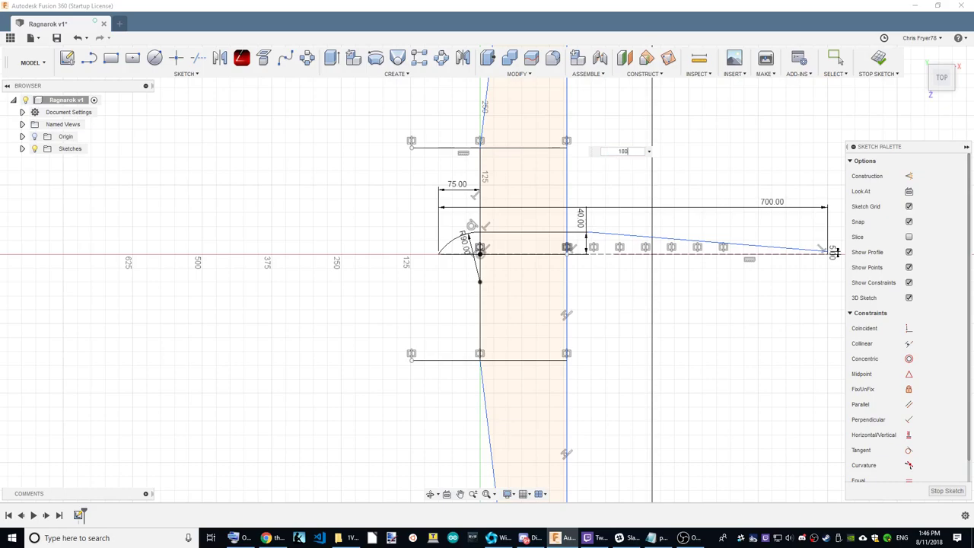
key("Return")
scroll(631, 352, "down", 2)
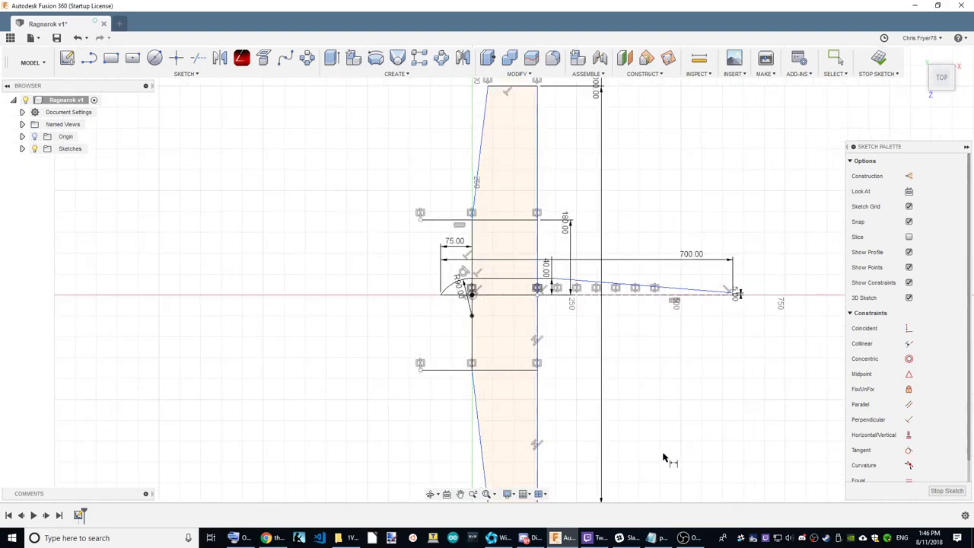
scroll(529, 208, "up", 4)
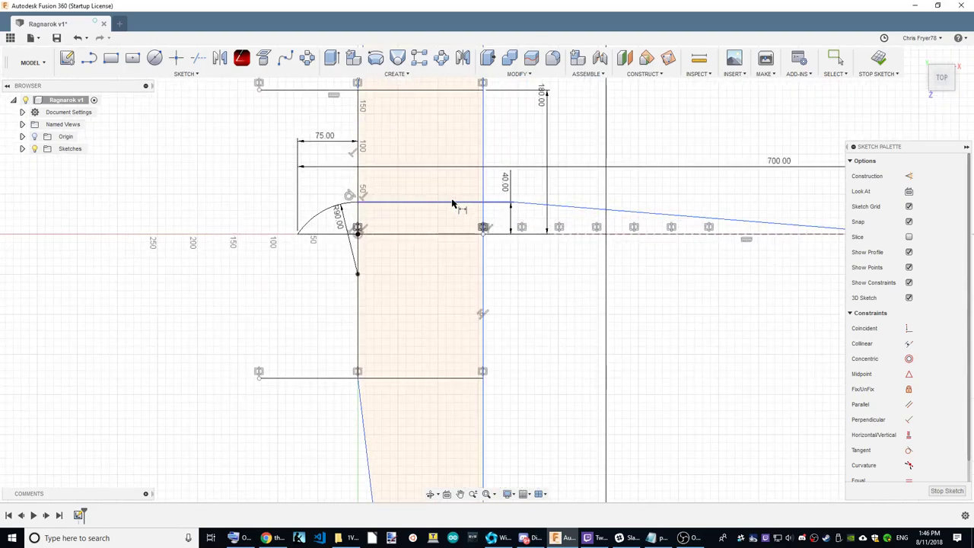
left_click(359, 202)
left_click(514, 204)
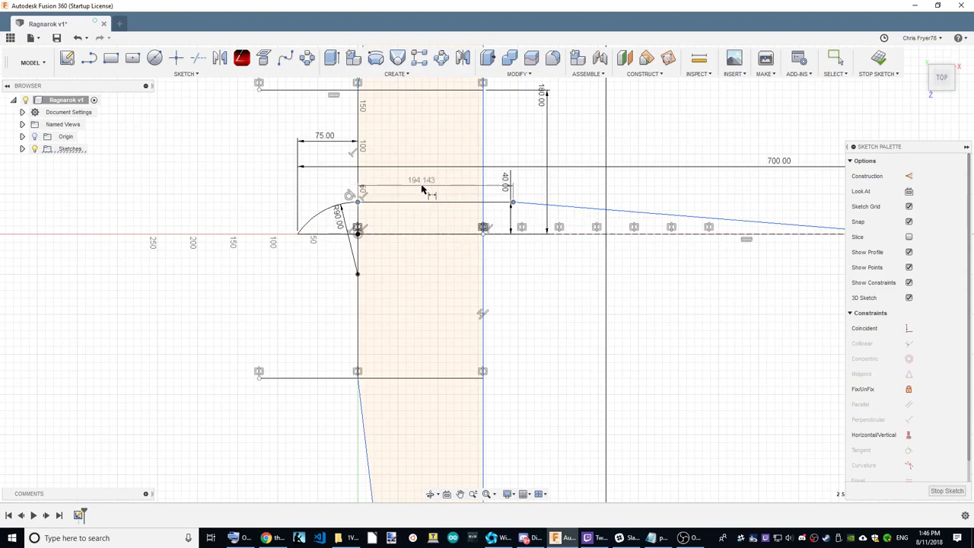
left_click(433, 185)
type("180")
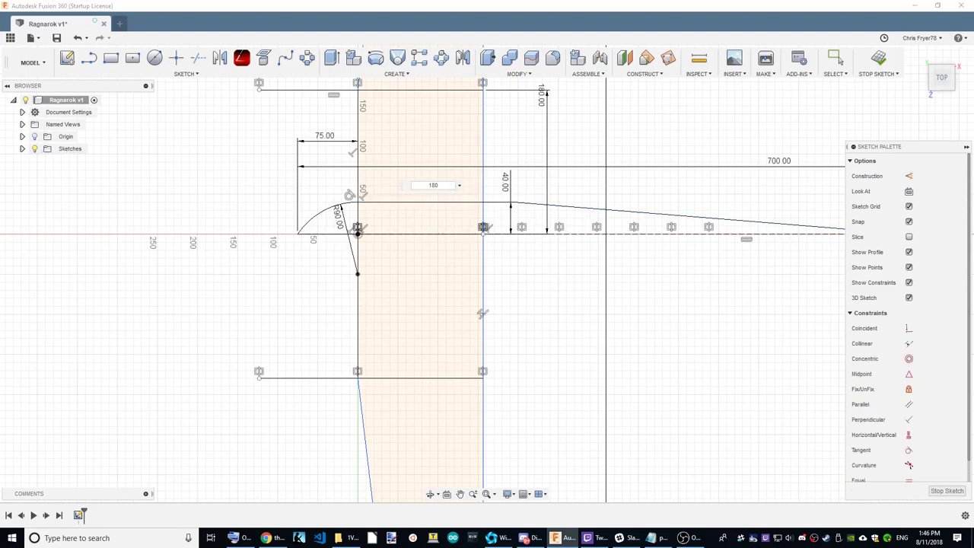
key("Return")
scroll(495, 204, "up", 1)
scroll(486, 247, "down", 2)
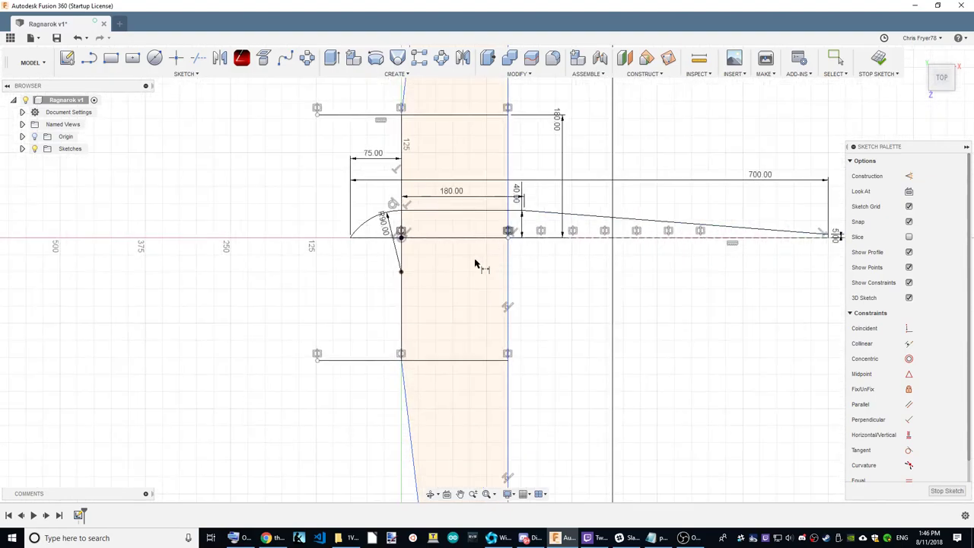
scroll(598, 302, "down", 1)
scroll(667, 315, "down", 1)
scroll(545, 298, "down", 1)
scroll(552, 285, "up", 2)
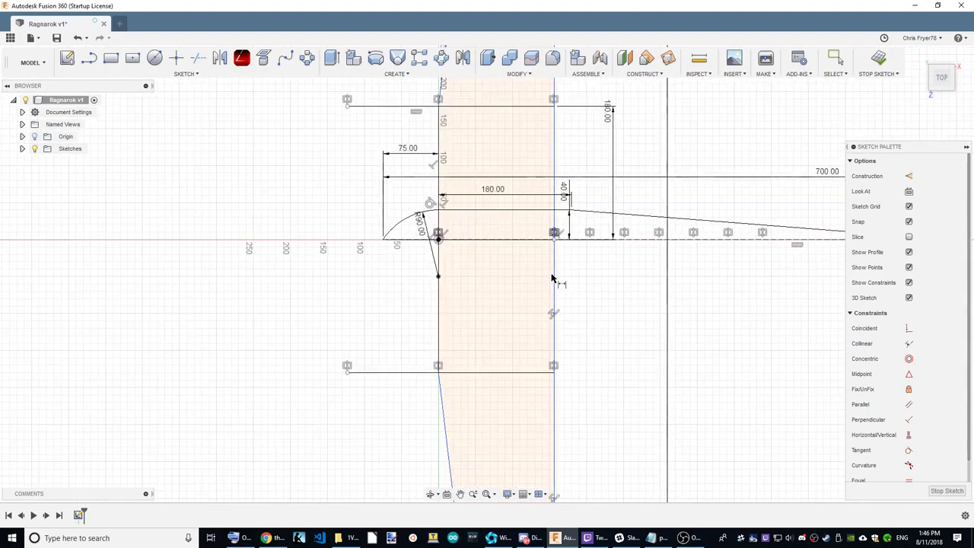
scroll(513, 278, "down", 2)
scroll(509, 282, "up", 1)
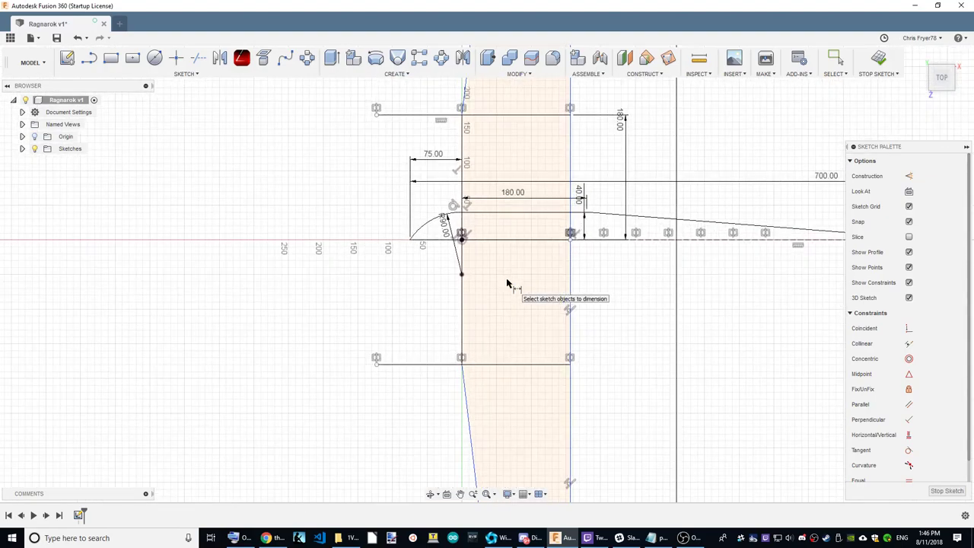
Add a 160 mm dimension between the vertical wing lines and a 120 mm wing-tip dimension
left_click(465, 267)
left_click(570, 262)
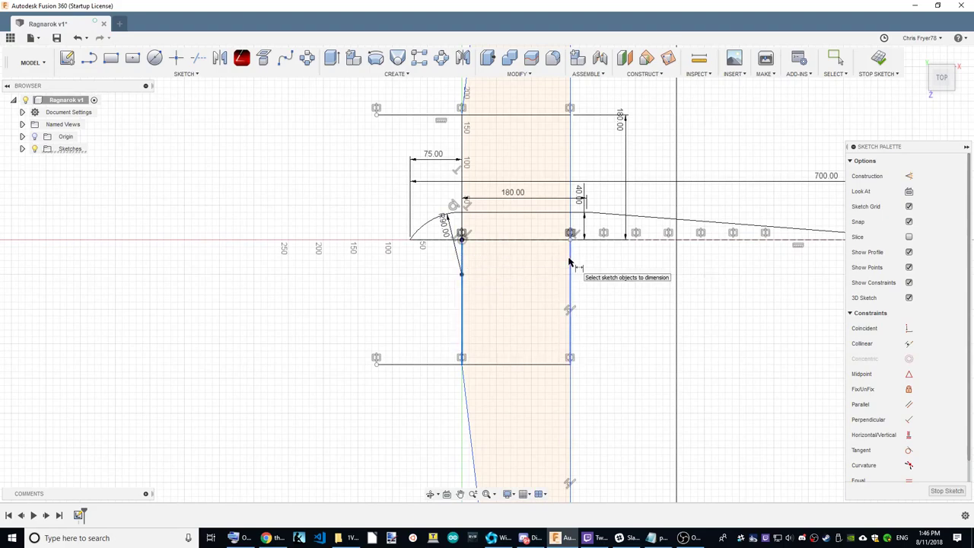
left_click(582, 257)
type("160")
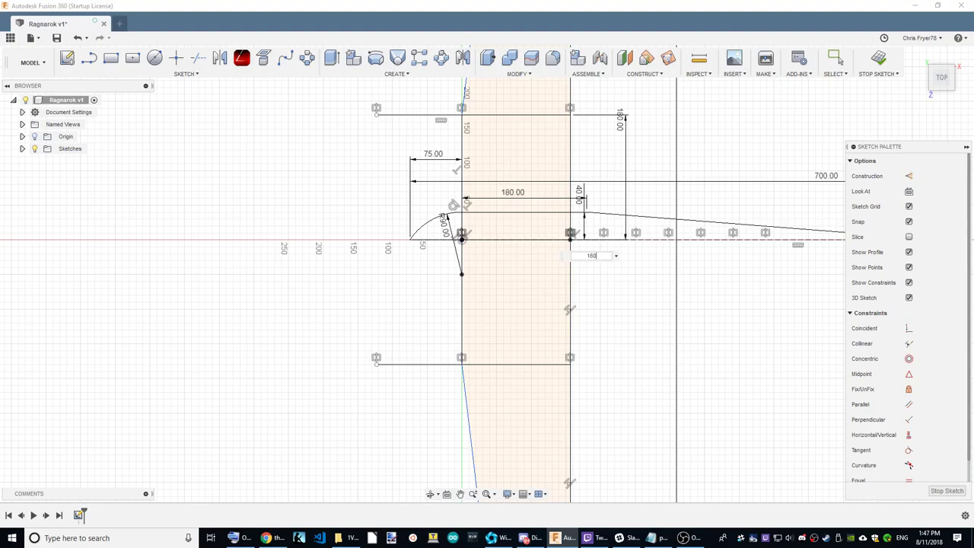
key("Return")
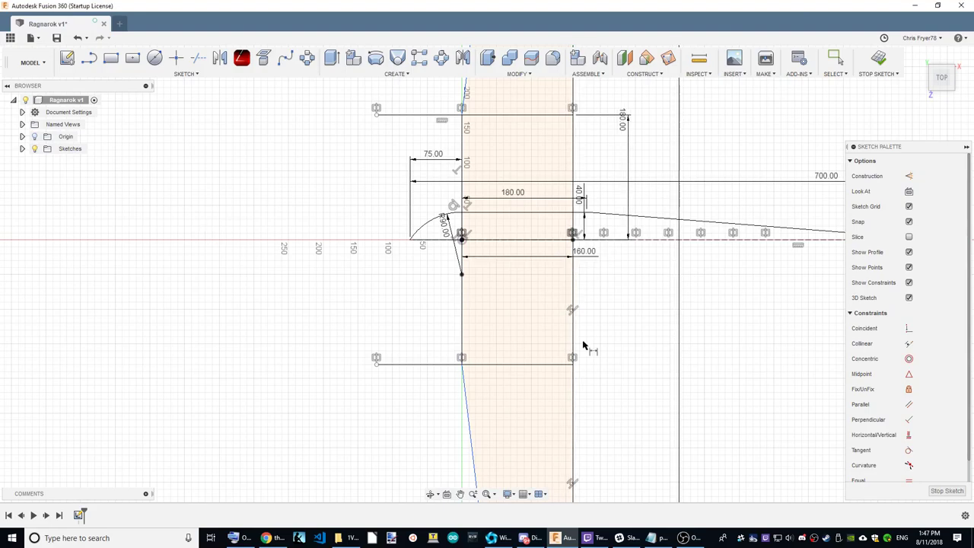
scroll(587, 343, "down", 2)
scroll(387, 279, "down", 2)
scroll(526, 404, "up", 2)
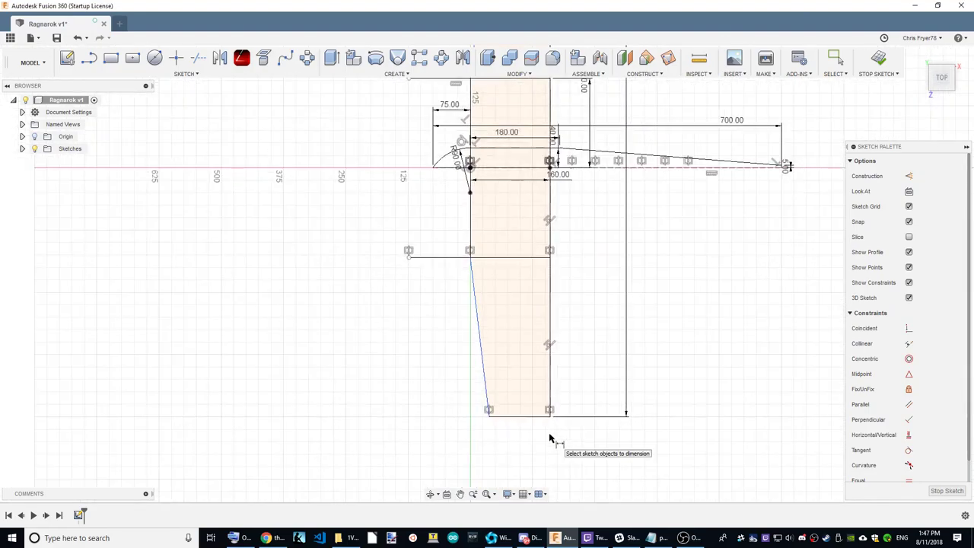
left_click(516, 417)
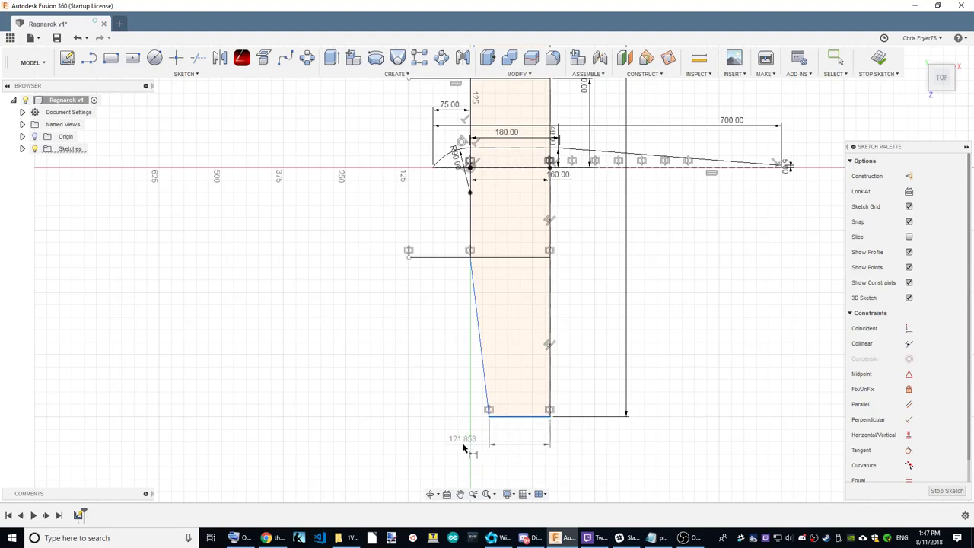
left_click(460, 444)
type("120")
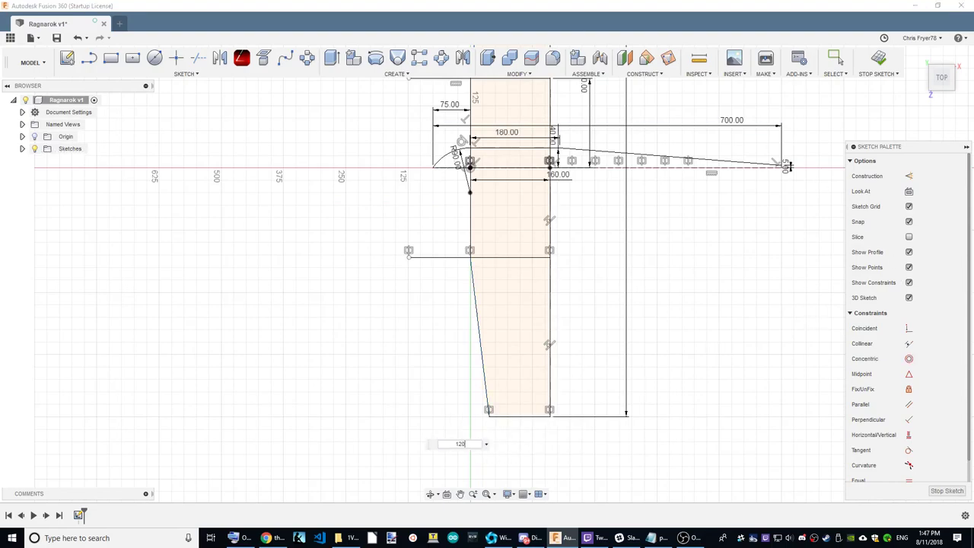
key("Return")
scroll(635, 398, "down", 2)
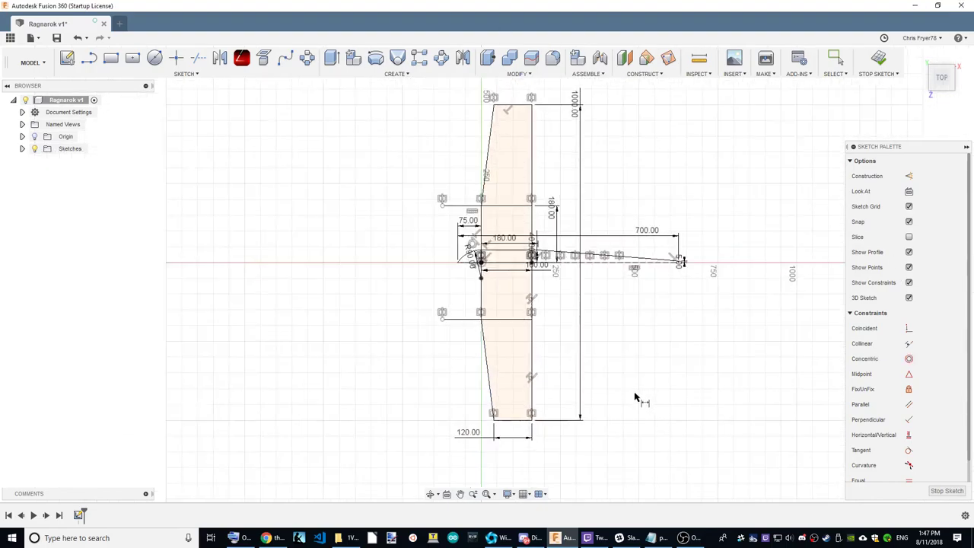
scroll(546, 322, "up", 3)
scroll(630, 311, "down", 2)
scroll(630, 311, "up", 1)
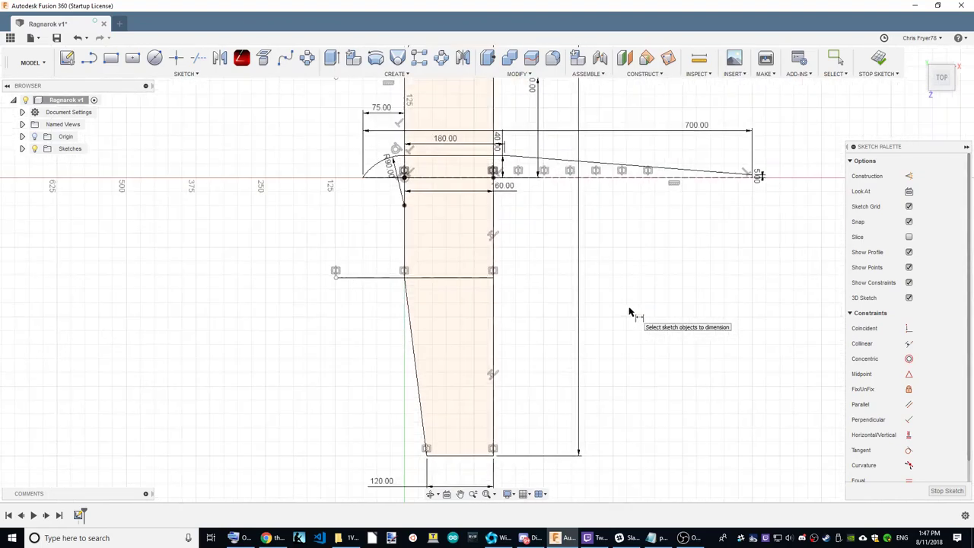
scroll(728, 206, "up", 2)
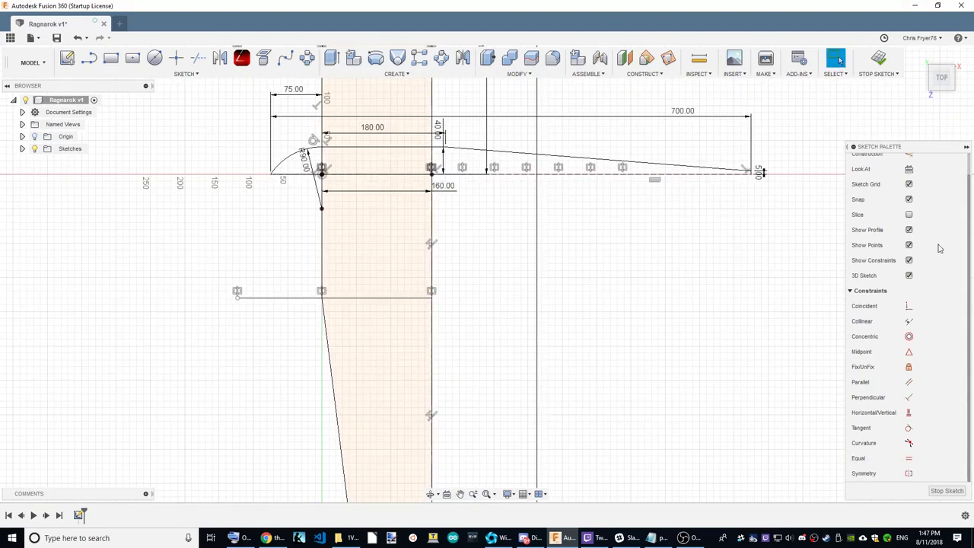
scroll(938, 248, "up", 1)
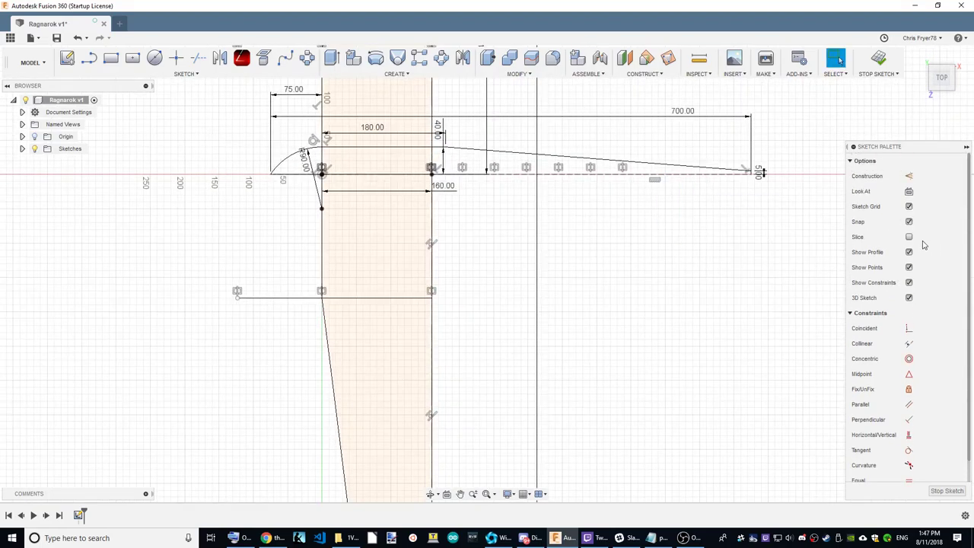
Mirror the leading-edge arc, airfoil top, sloped trailing line and tail segment across the centre axis
left_click(220, 58)
scroll(322, 146, "up", 1)
left_click(286, 161)
left_click(388, 148)
left_click(515, 156)
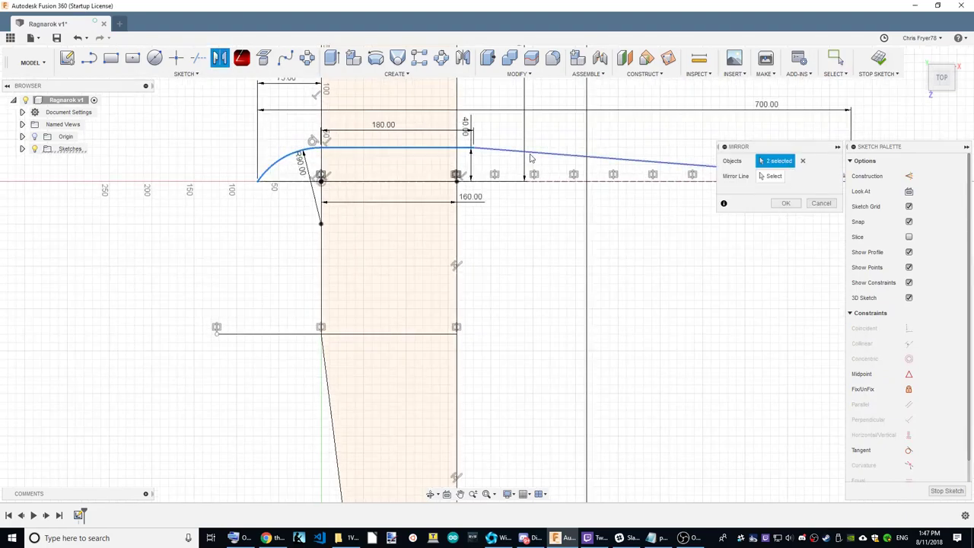
scroll(567, 269, "down", 2)
scroll(843, 251, "up", 1)
scroll(669, 192, "up", 2)
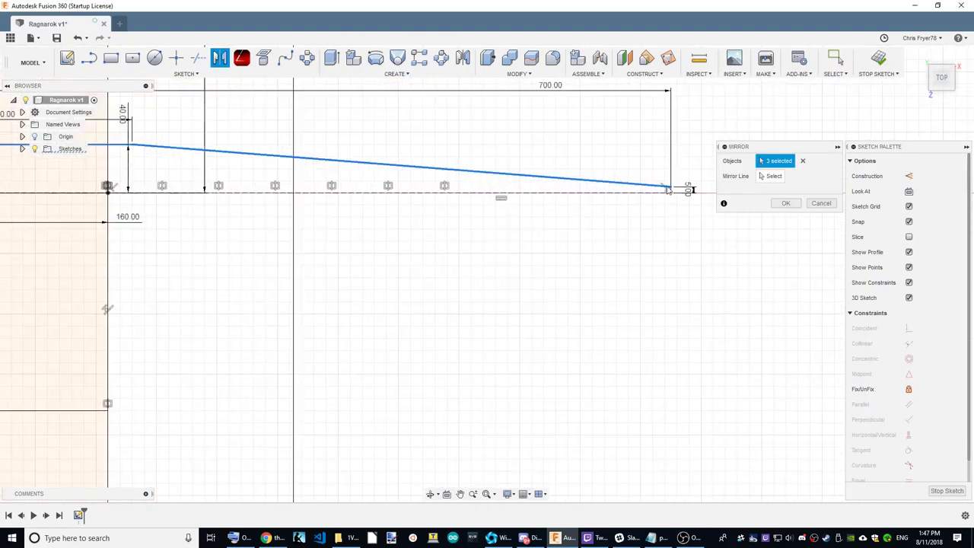
scroll(668, 192, "up", 1)
scroll(666, 191, "up", 1)
scroll(664, 193, "up", 2)
left_click(665, 190)
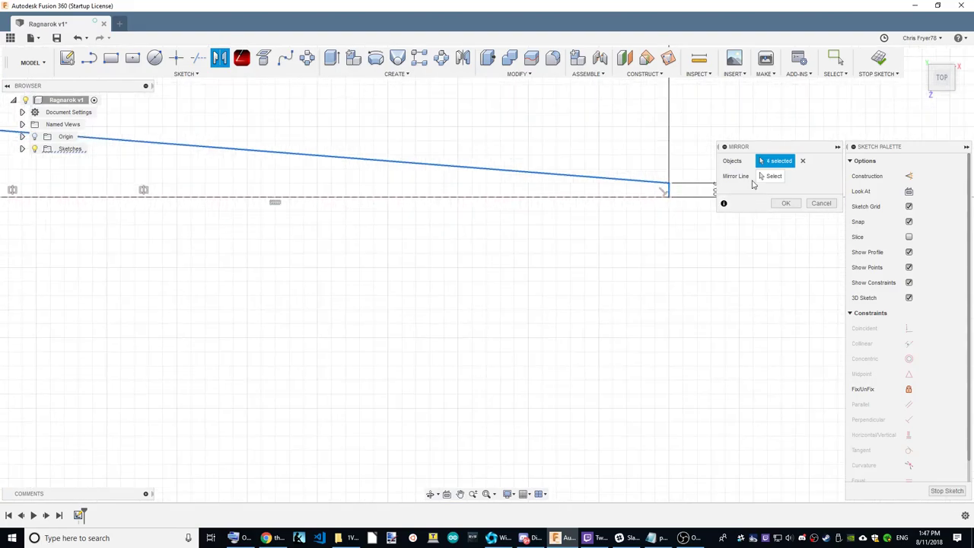
left_click(774, 175)
scroll(557, 197, "down", 2)
left_click(515, 197)
scroll(741, 337, "down", 1)
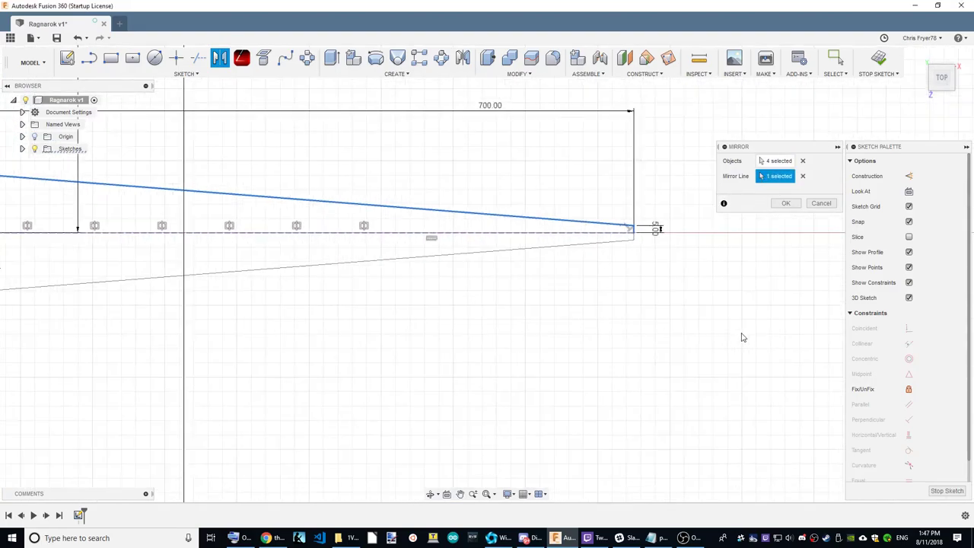
scroll(760, 274, "down", 2)
scroll(769, 258, "down", 2)
scroll(782, 239, "down", 1)
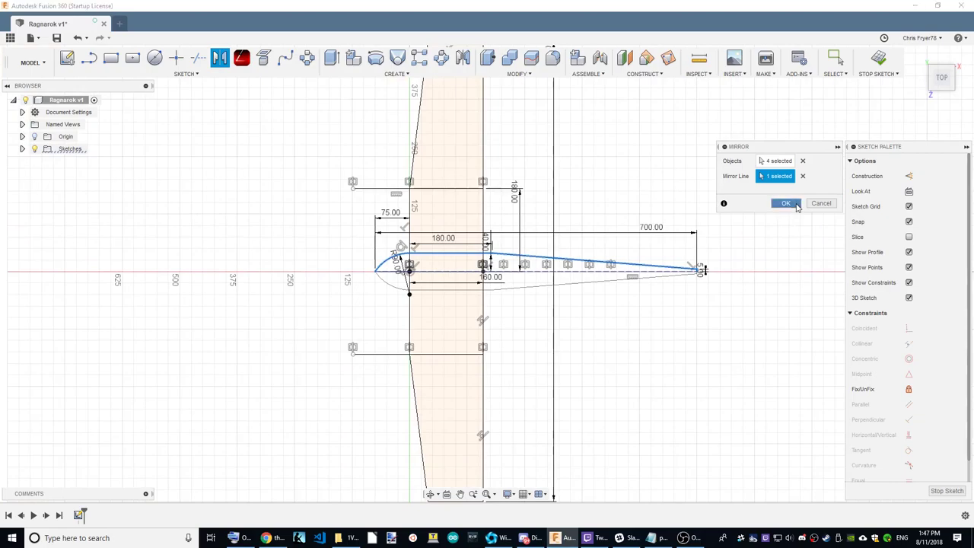
left_click(785, 203)
Back in Top view, dimension the upper horizontal line 190 mm from the centreline
left_click_drag(943, 80, 839, 61)
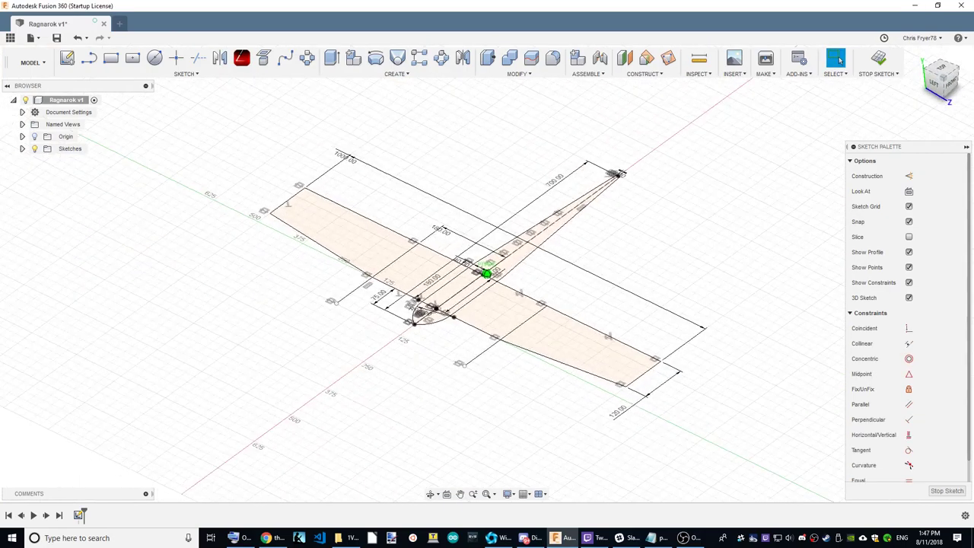
left_click_drag(941, 82, 951, 84)
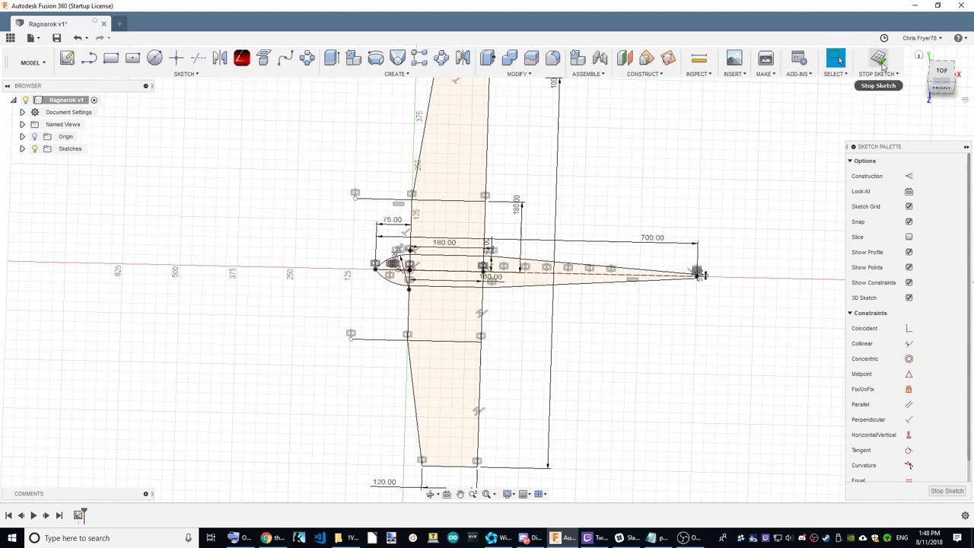
left_click(942, 72)
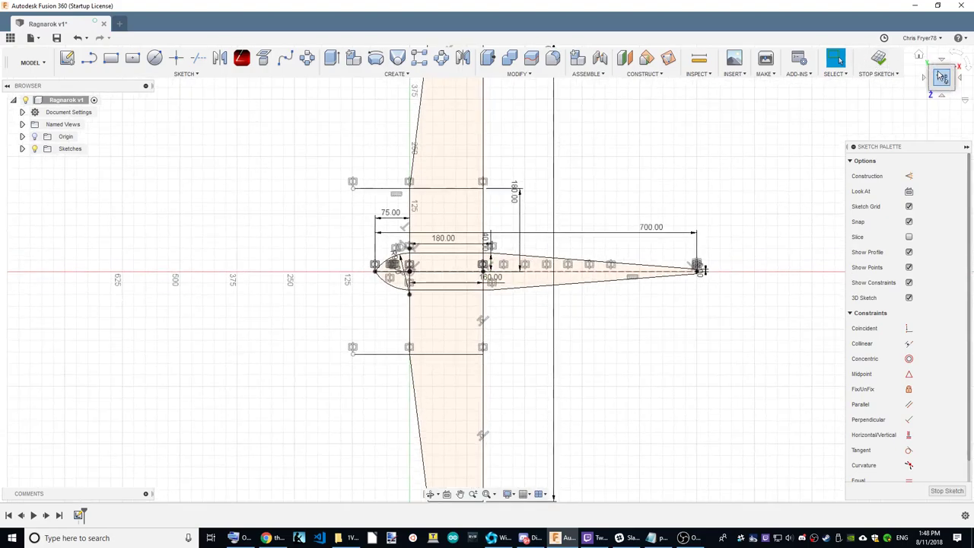
scroll(563, 318, "down", 2)
scroll(563, 317, "down", 1)
scroll(563, 318, "up", 3)
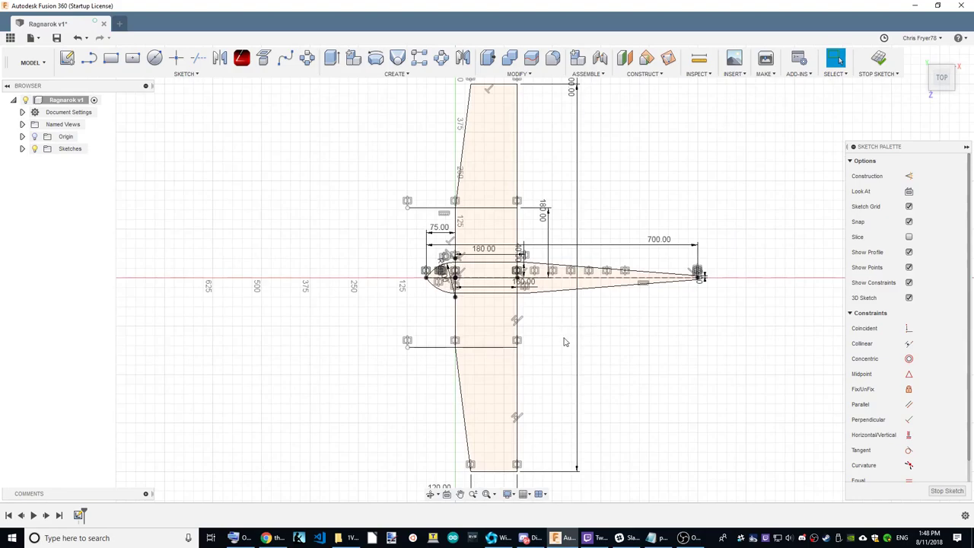
scroll(569, 337, "down", 2)
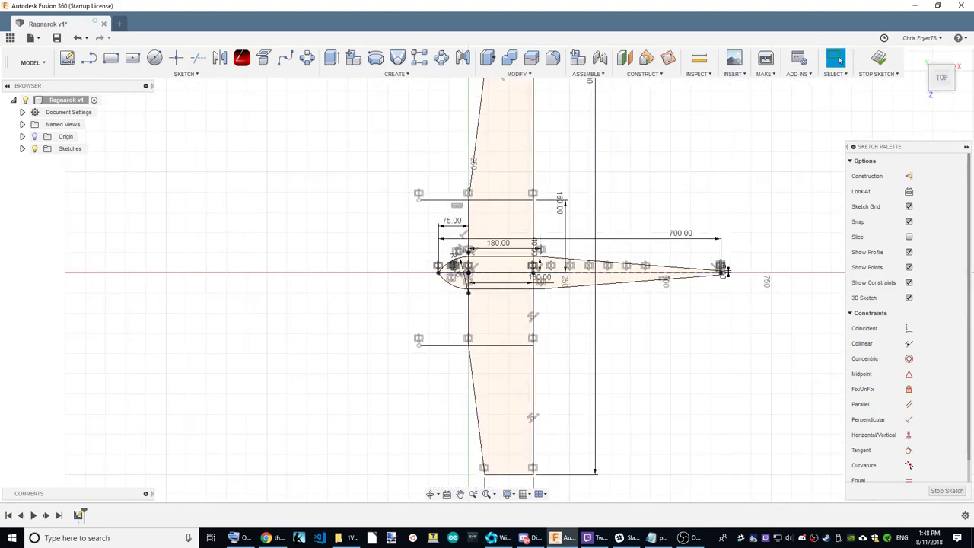
left_click(941, 90)
left_click_drag(941, 90, 940, 75)
left_click(940, 73)
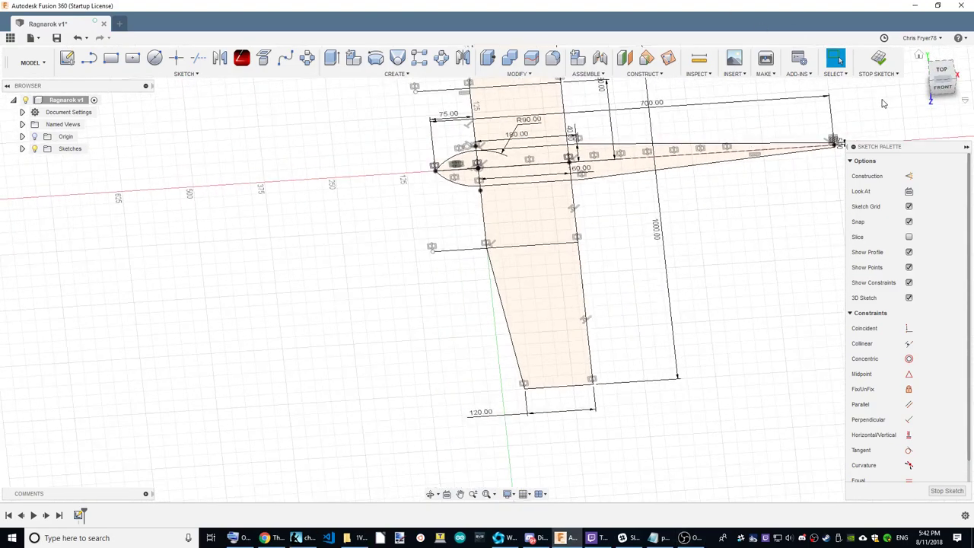
scroll(525, 272, "down", 2)
scroll(525, 272, "up", 2)
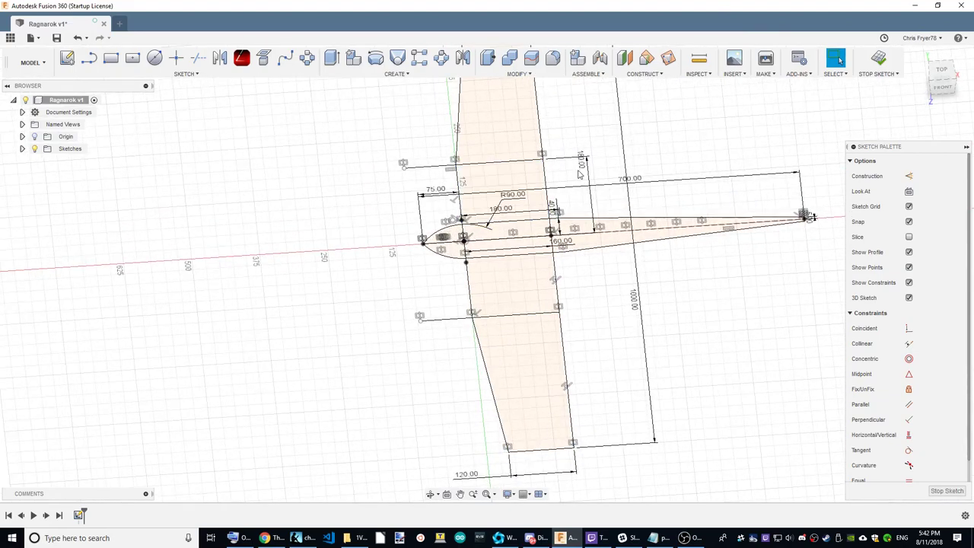
left_click(932, 79)
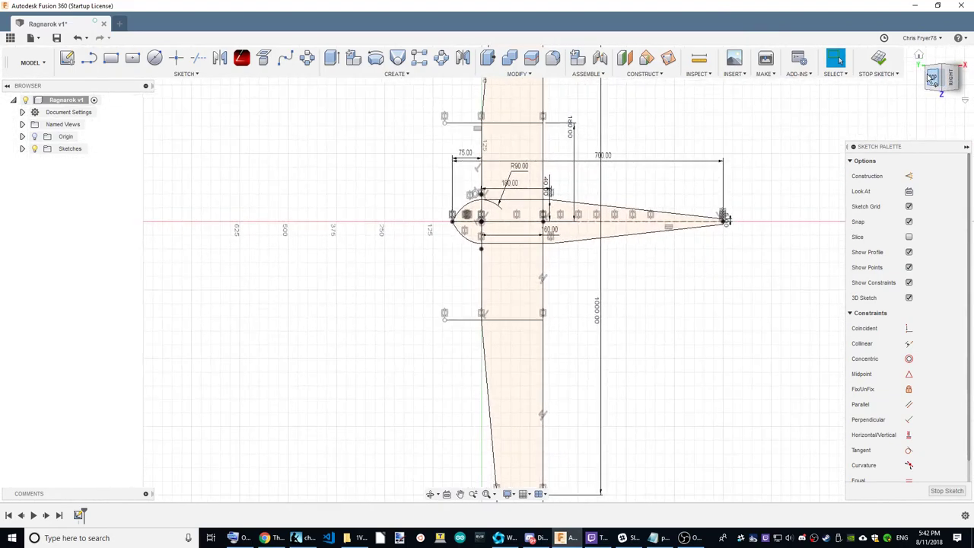
left_click(601, 140)
type("190")
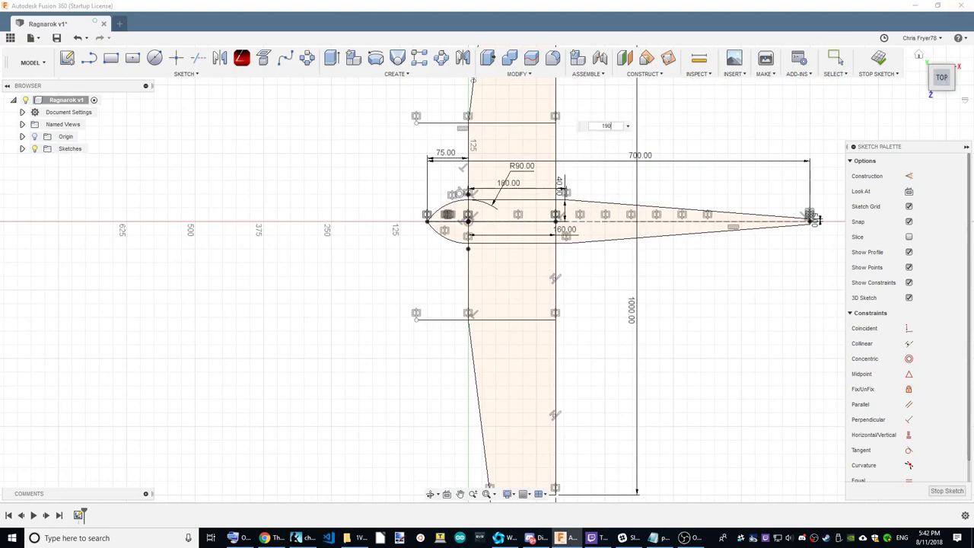
key("Return")
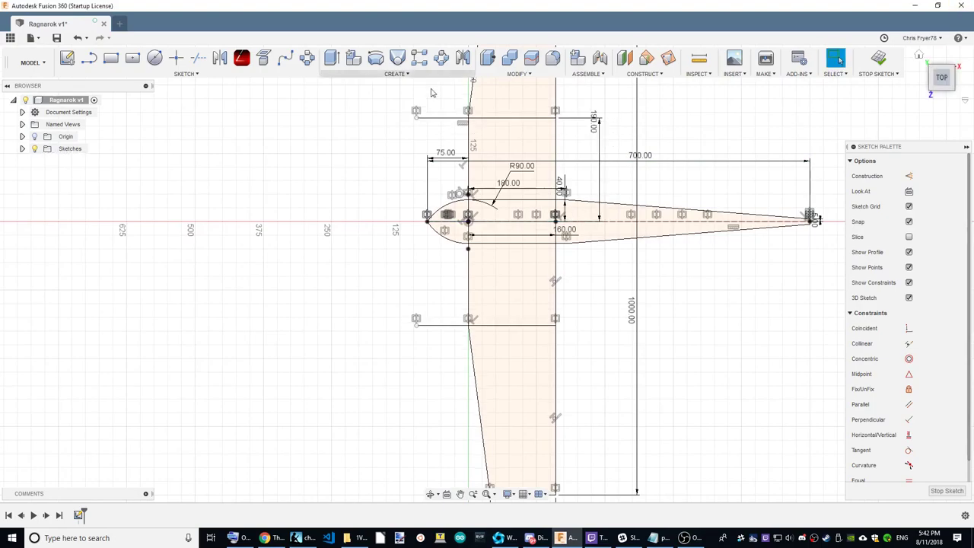
scroll(426, 91, "up", 2)
scroll(480, 111, "up", 2)
scroll(480, 111, "up", 2)
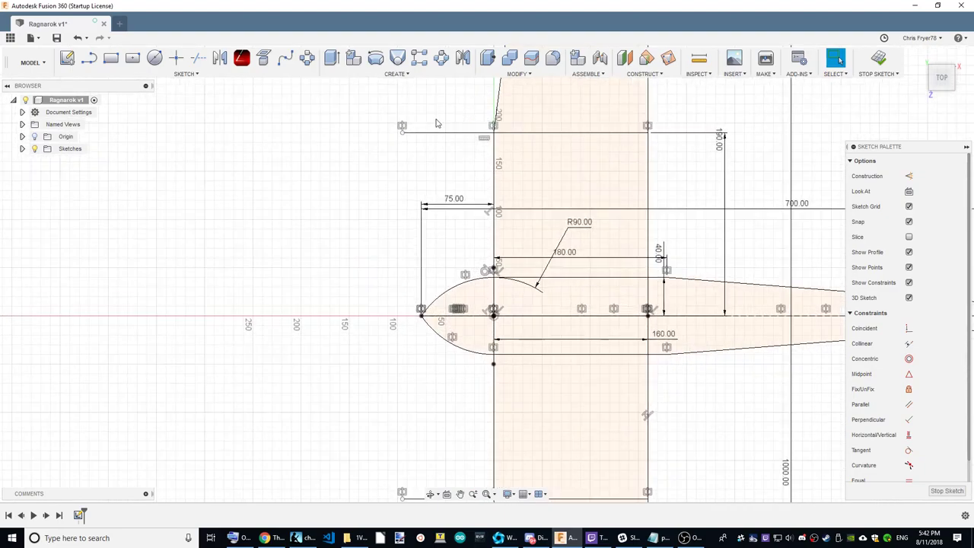
Draw a line below the top line and dimension the strip width to 36 mm
left_click(89, 58)
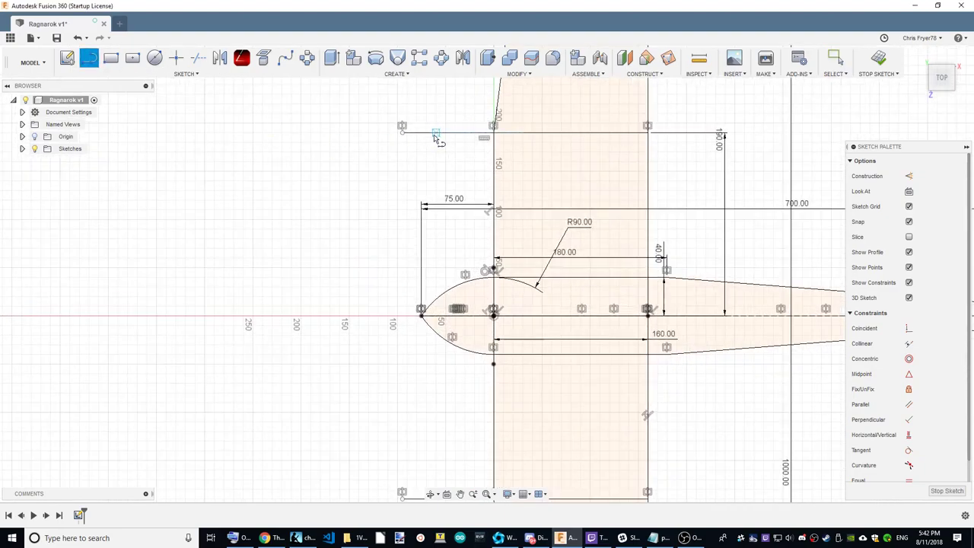
left_click(435, 160)
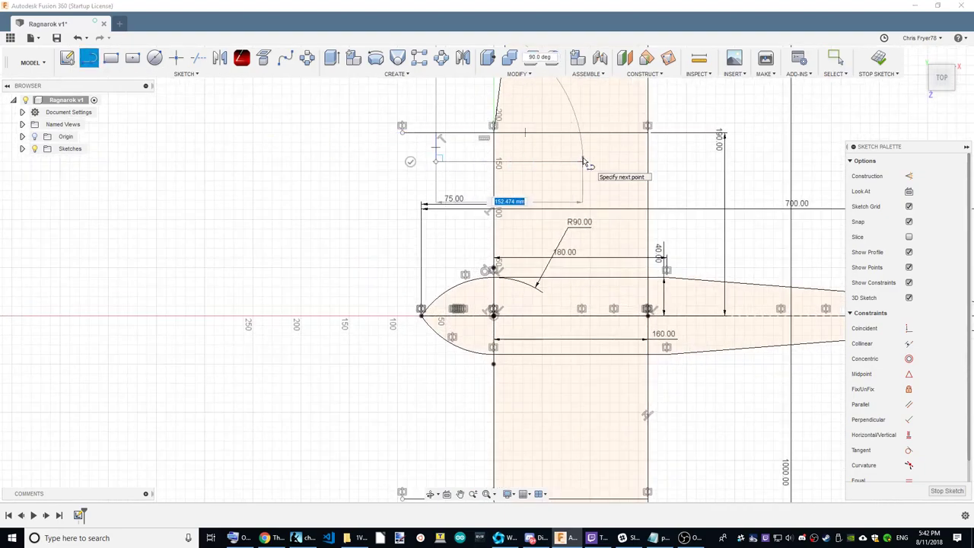
left_click(647, 162)
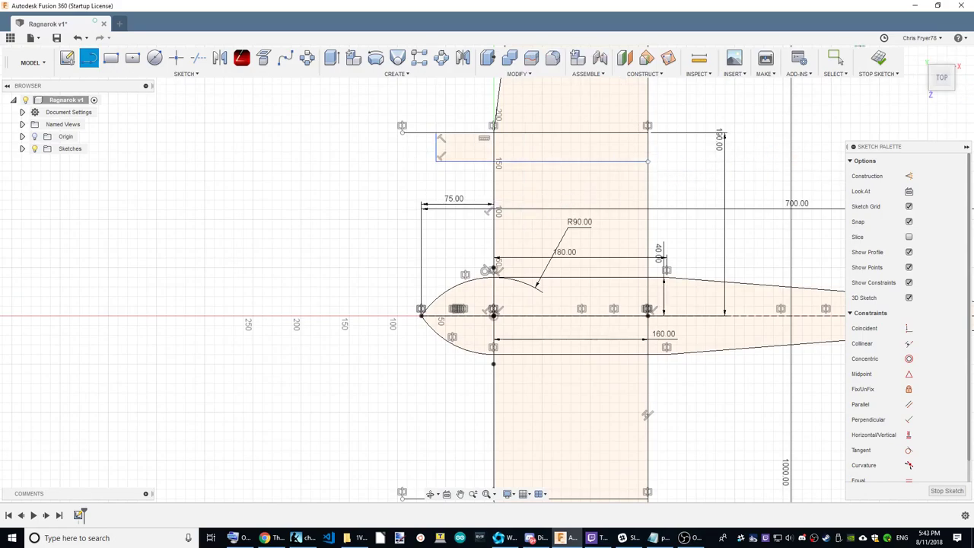
key("d")
left_click(624, 161)
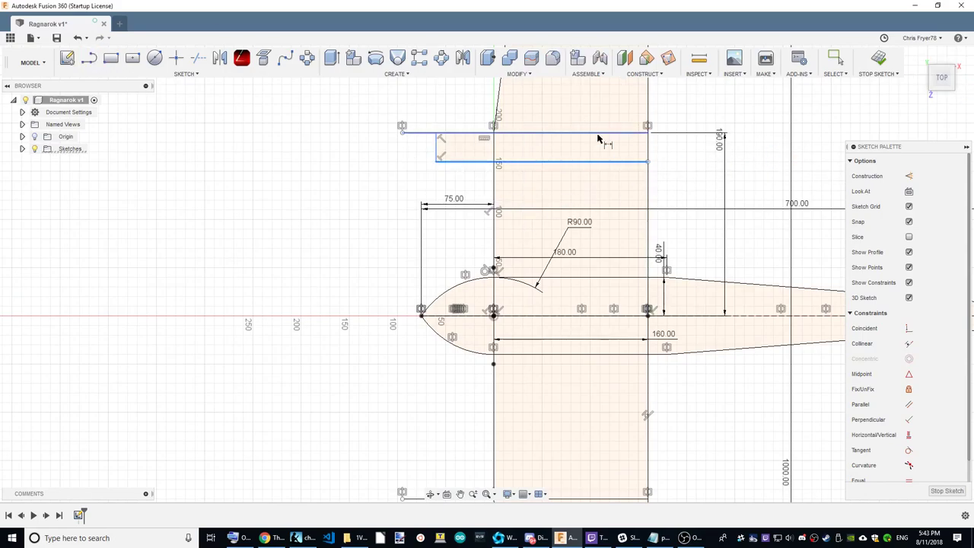
left_click(609, 133)
left_click(704, 112)
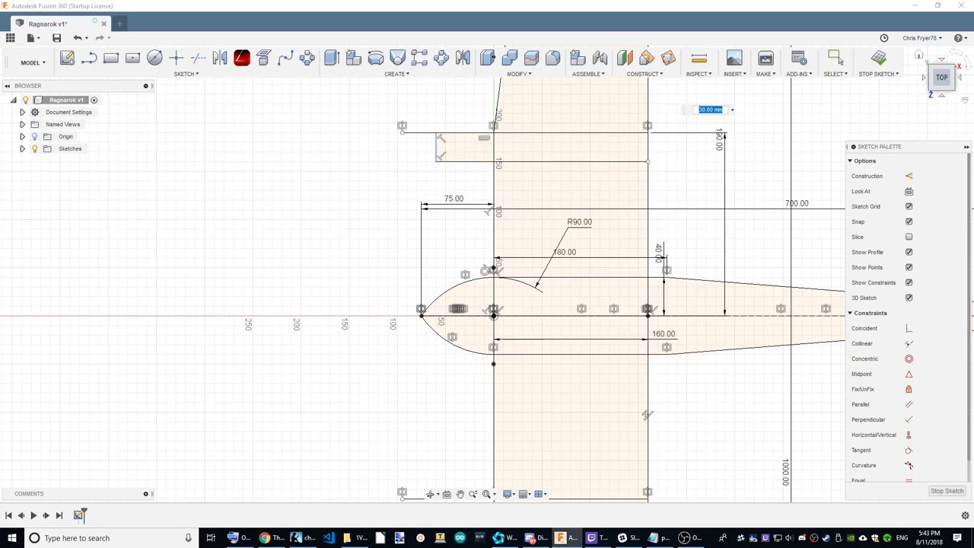
type("36")
key("Return")
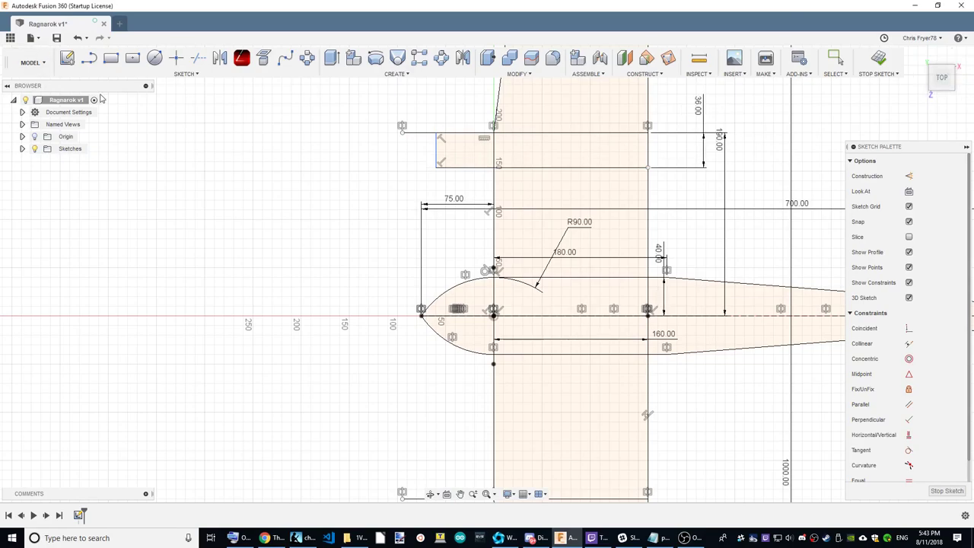
Extend the strip's left end forward and dimension it 85 mm ahead of the wing's leading edge
scroll(616, 149, "down", 2)
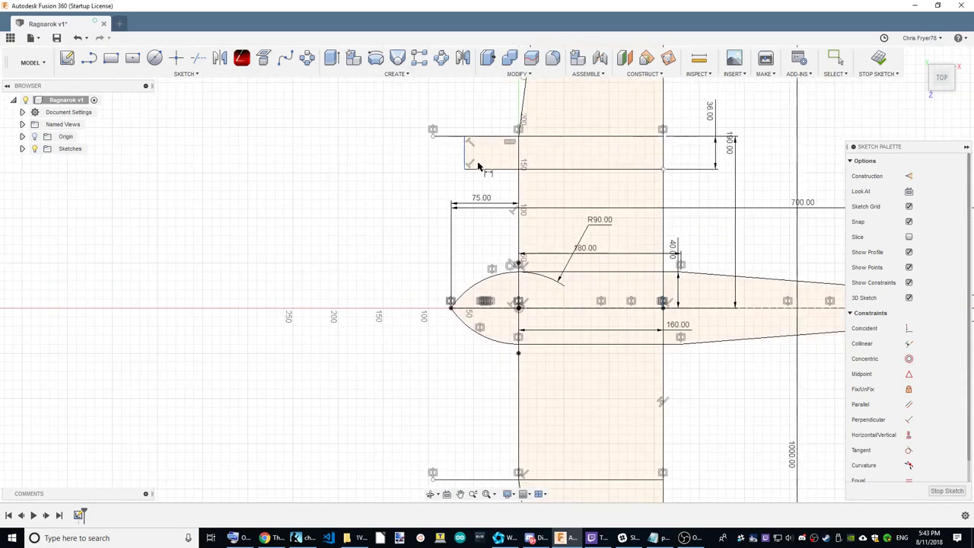
right_click(331, 164)
left_click(278, 157)
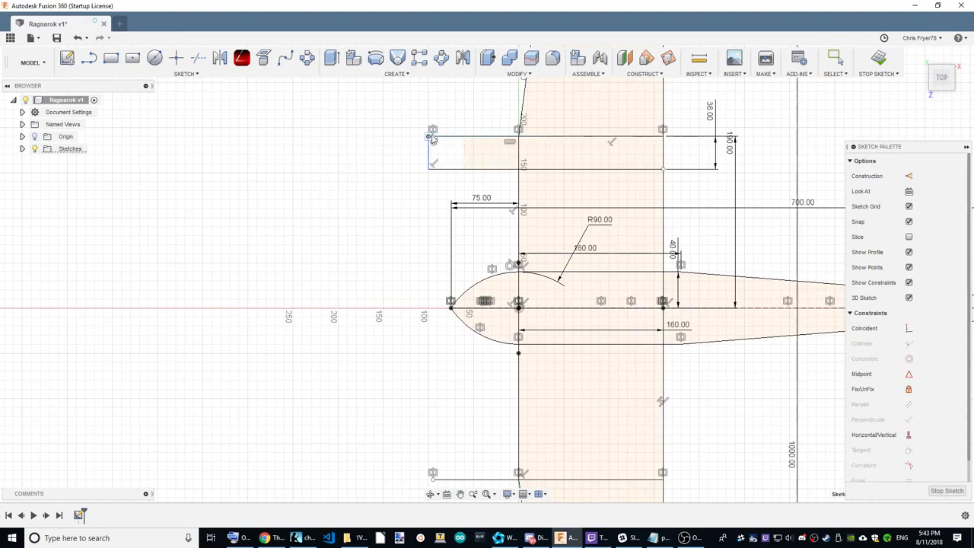
left_click_drag(433, 152, 451, 154)
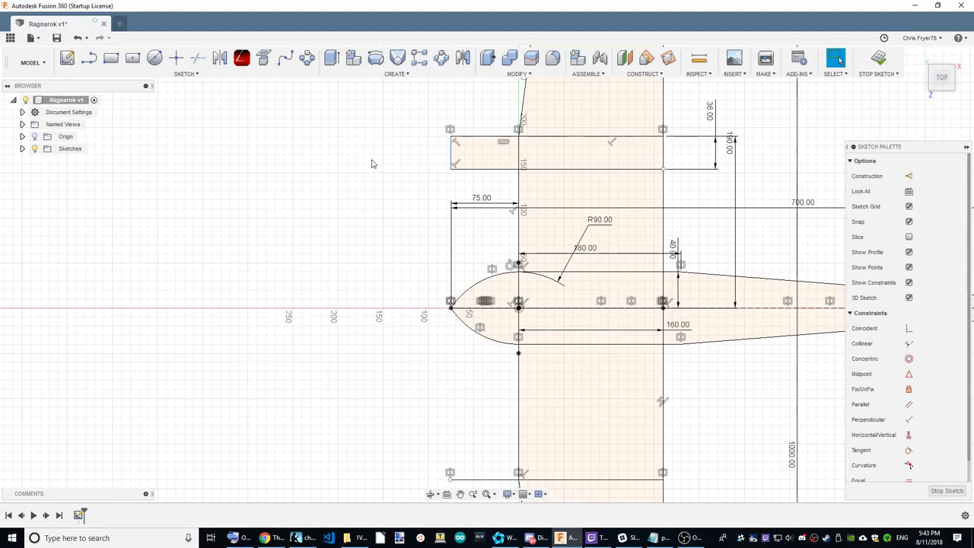
scroll(372, 163, "down", 2)
scroll(361, 308, "down", 3)
scroll(403, 294, "up", 2)
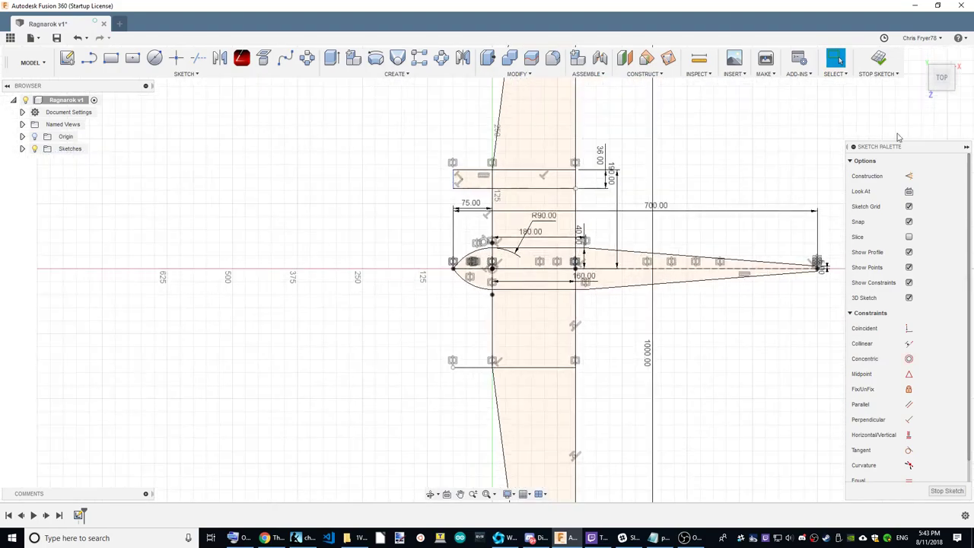
left_click(493, 202)
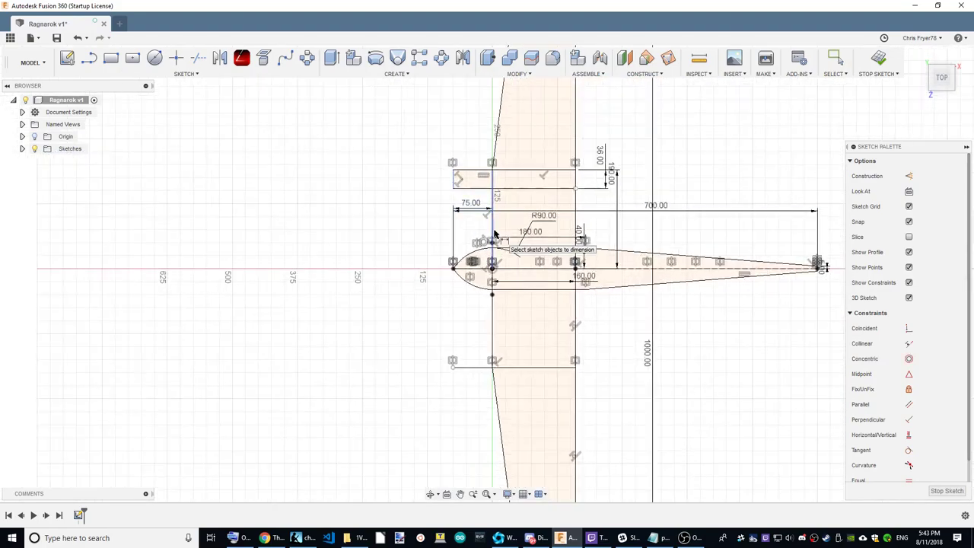
left_click(453, 183)
left_click(456, 133)
type("85")
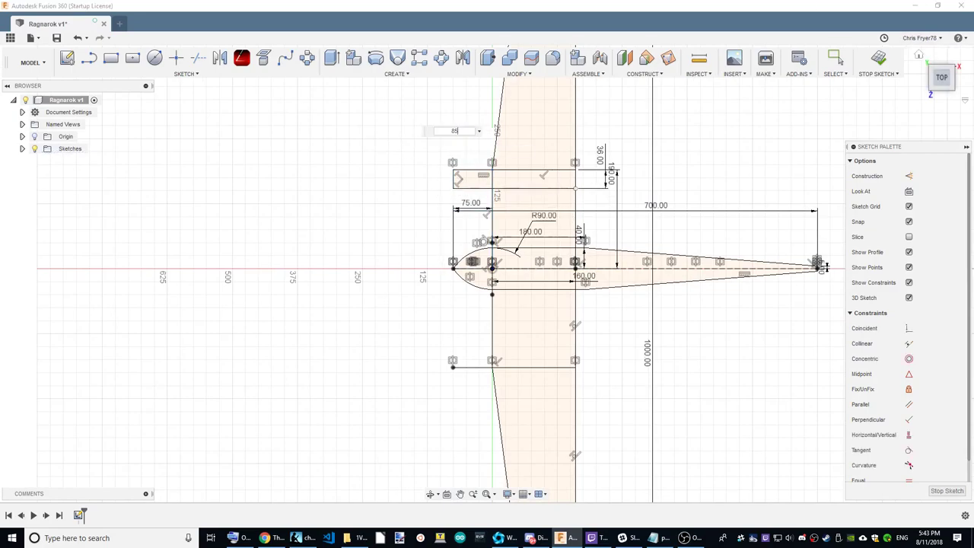
key("Return")
scroll(544, 413, "down", 1)
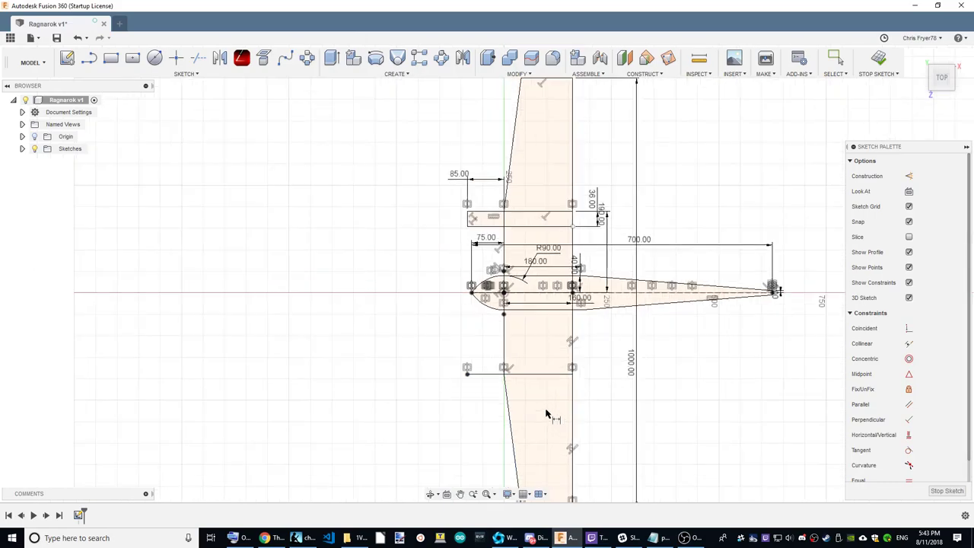
scroll(544, 413, "up", 1)
Reposition the 36 mm dimension label to the right of the strip
right_click(708, 348)
left_click(691, 350)
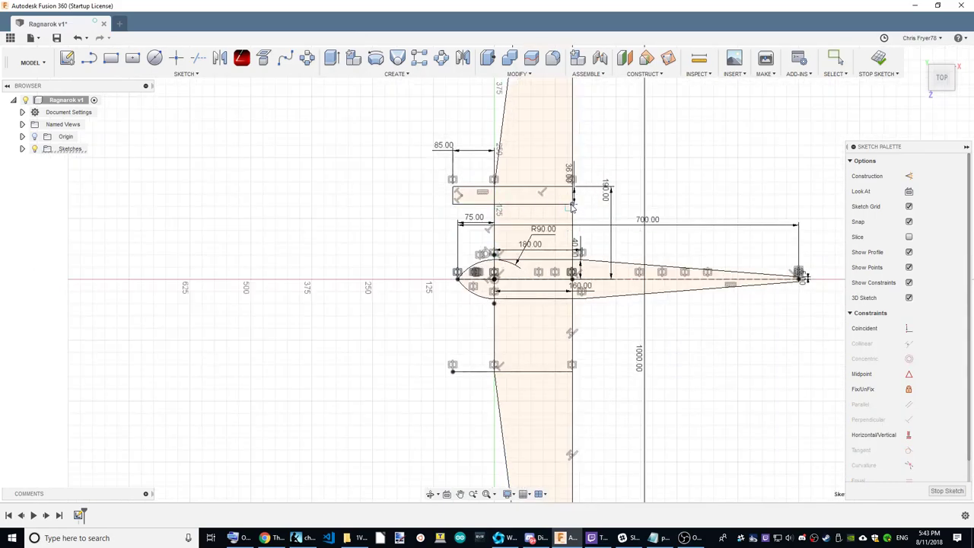
left_click(571, 217)
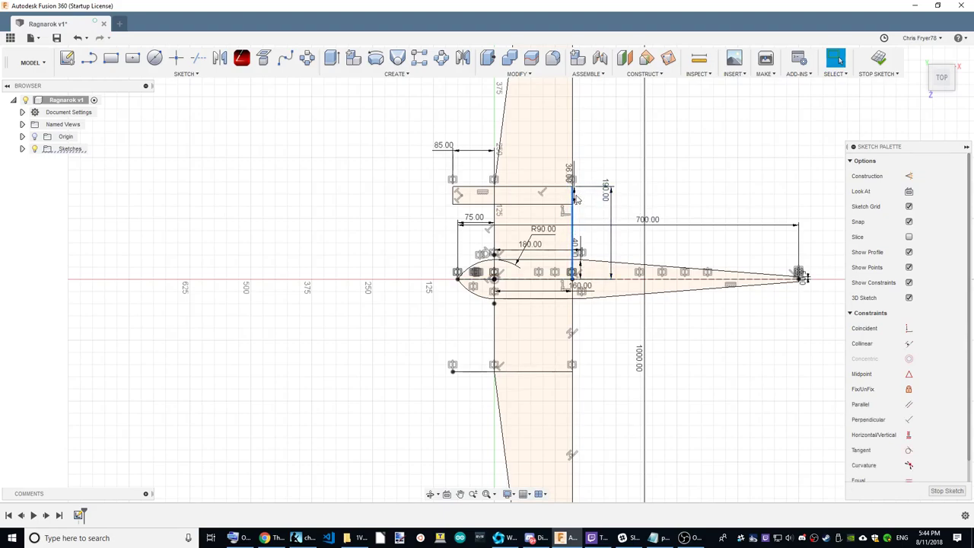
left_click(606, 190)
left_click_drag(571, 173, 617, 168)
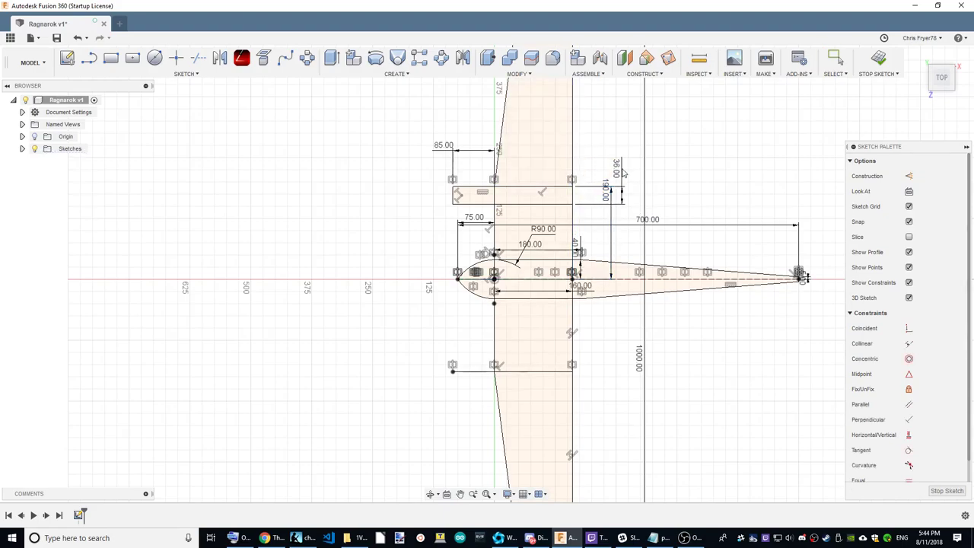
Mirror the 36 mm strip's lines across the fuselage centreline, then return to Top view
left_click(219, 58)
left_click(477, 203)
left_click(453, 196)
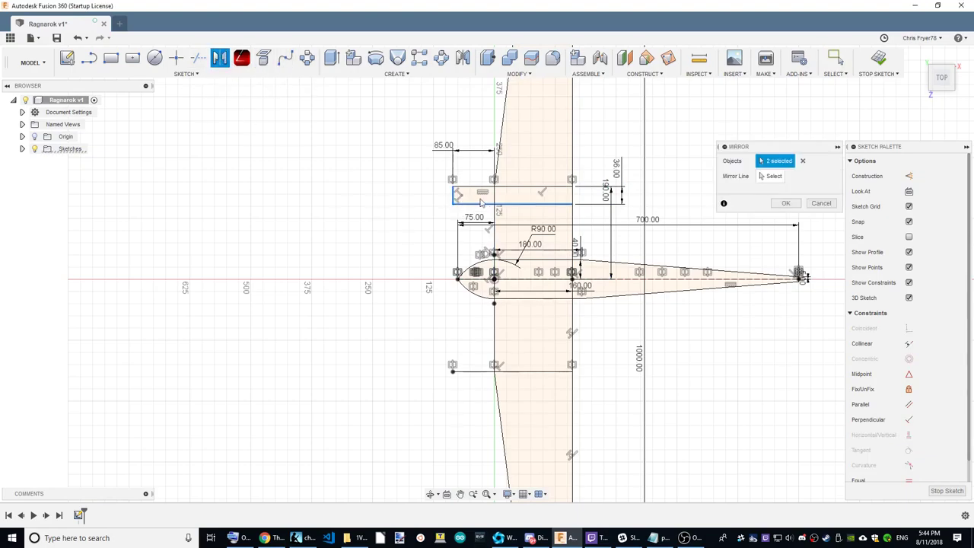
left_click(774, 176)
left_click(554, 274)
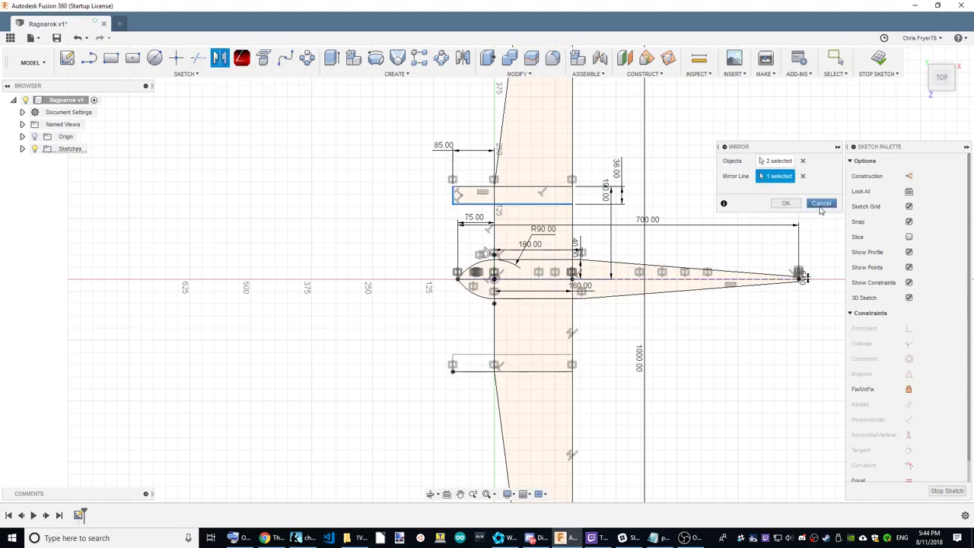
left_click(786, 203)
scroll(742, 223, "down", 3)
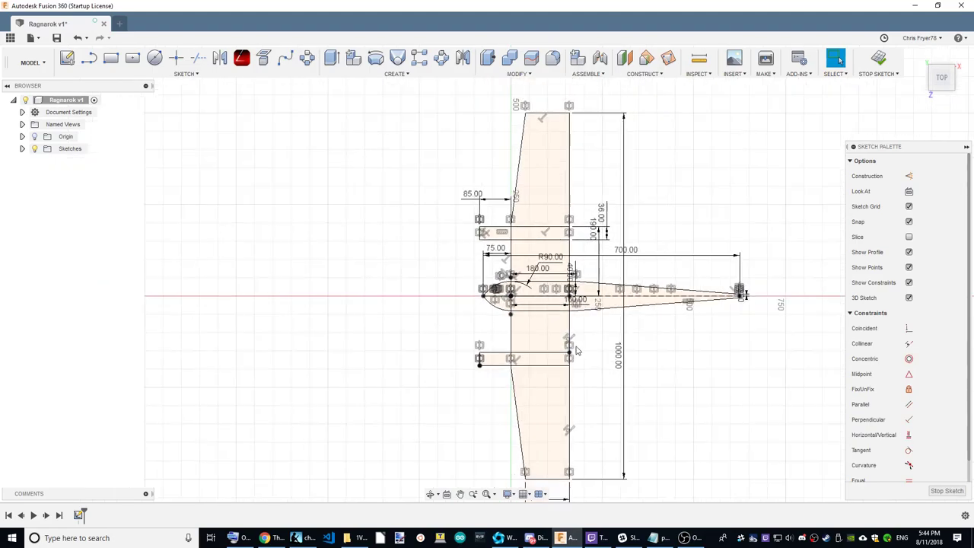
scroll(578, 319, "down", 2)
scroll(547, 405, "up", 4)
scroll(577, 304, "down", 2)
scroll(548, 293, "up", 1)
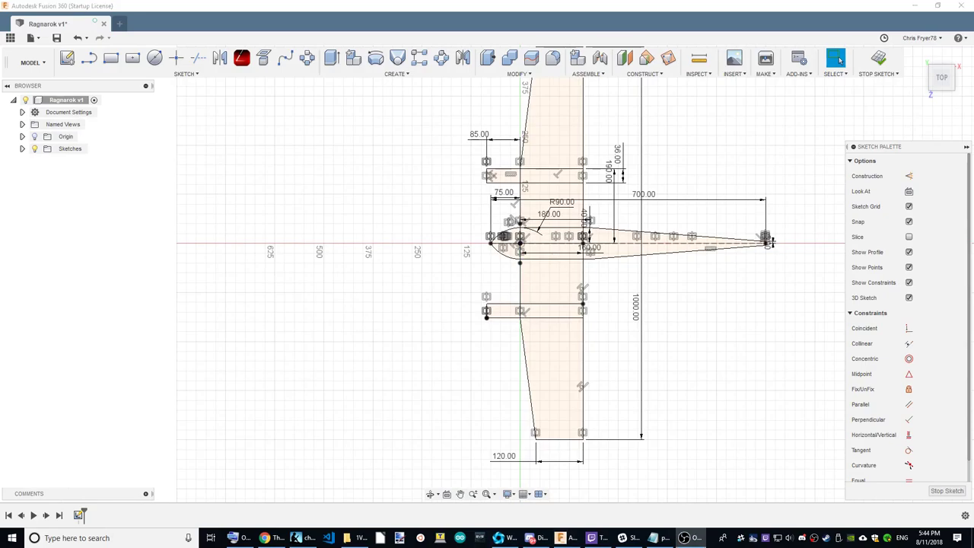
middle_click_drag(486, 273, 533, 251, "shift")
left_click(941, 75)
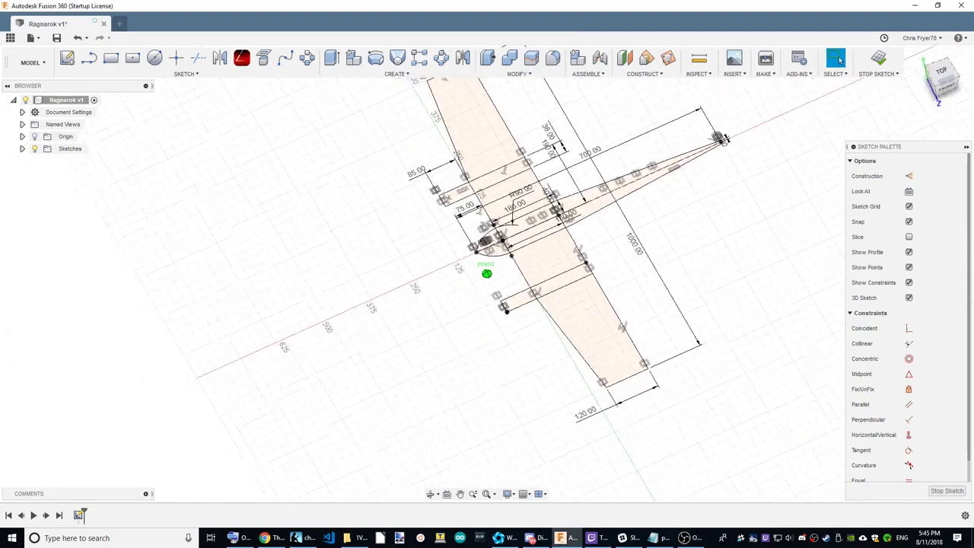
scroll(631, 289, "up", 3)
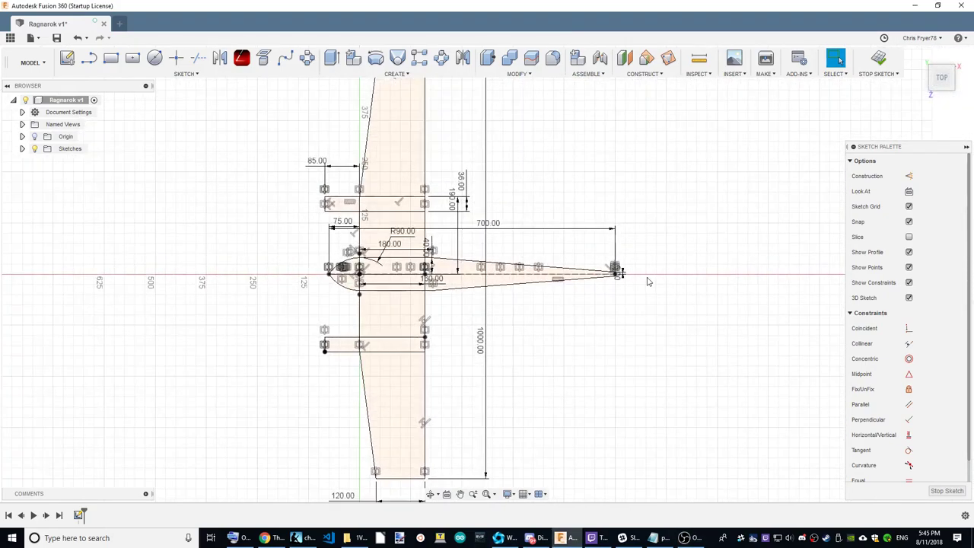
scroll(608, 251, "up", 2)
scroll(662, 259, "up", 2)
Draw a closed four-sided tail fin outline from the centerline and stretch its lower rear corner outward
left_click(89, 58)
scroll(677, 233, "up", 1)
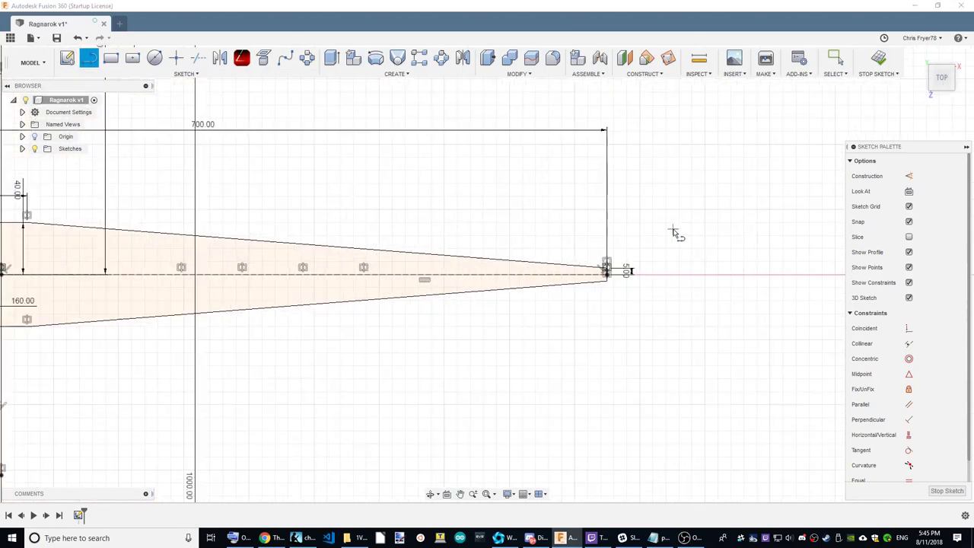
left_click(481, 277)
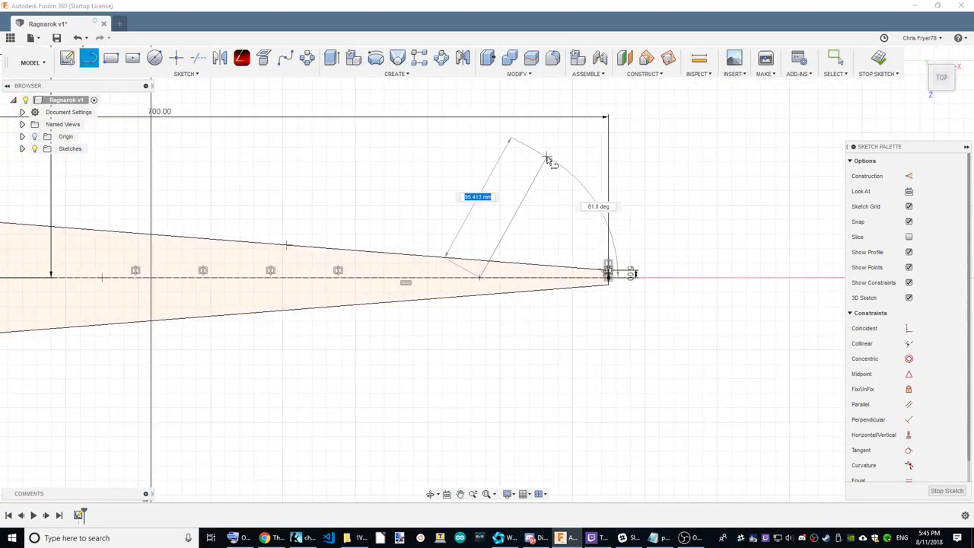
left_click(548, 125)
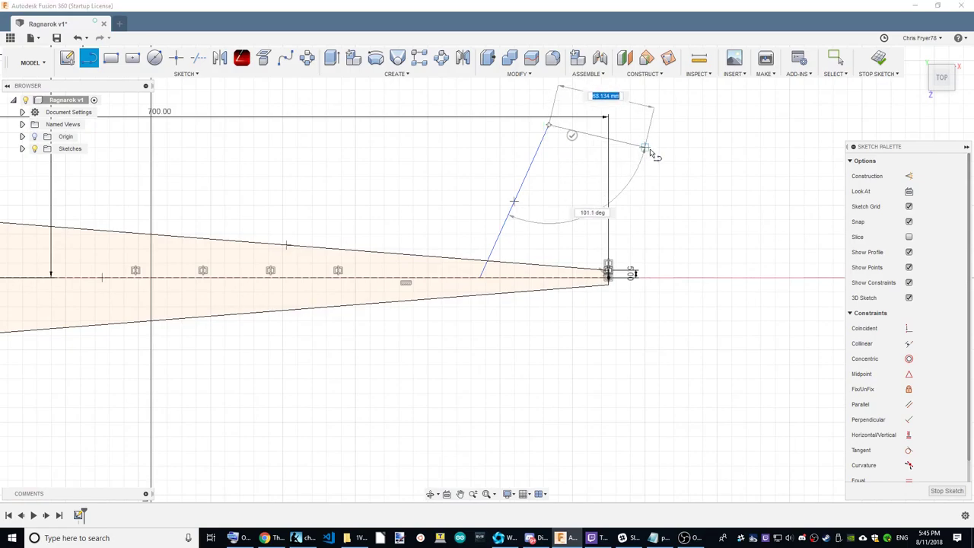
left_click(644, 147)
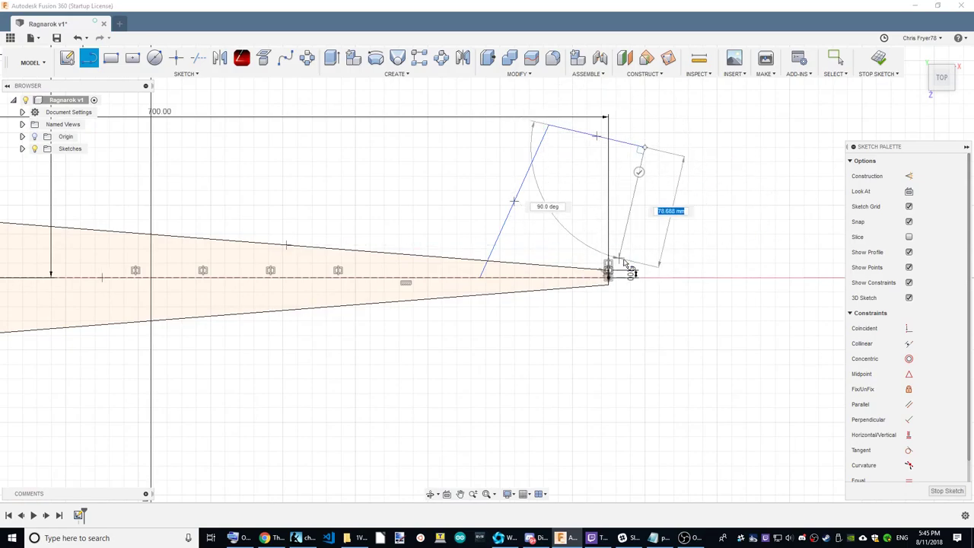
scroll(644, 276, "up", 1)
left_click(645, 281)
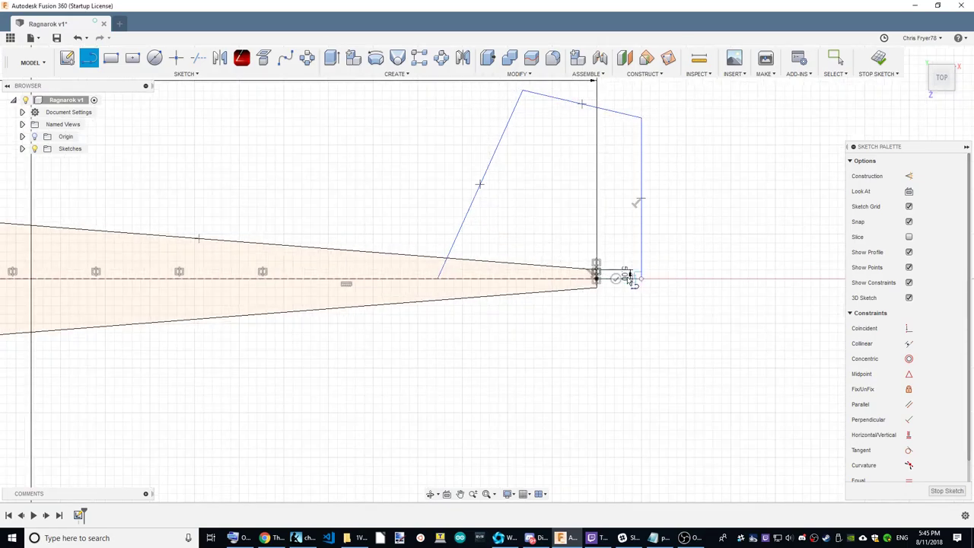
left_click_drag(597, 271, 611, 276)
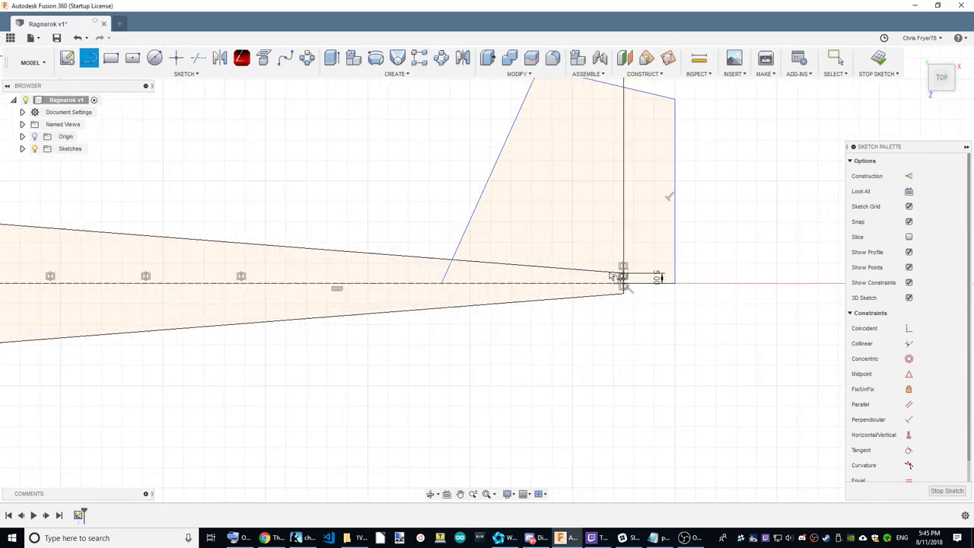
Add a vertical line from the fin's rear corner and trim it at the fin's top edge
left_click(609, 275)
scroll(609, 275, "down", 2)
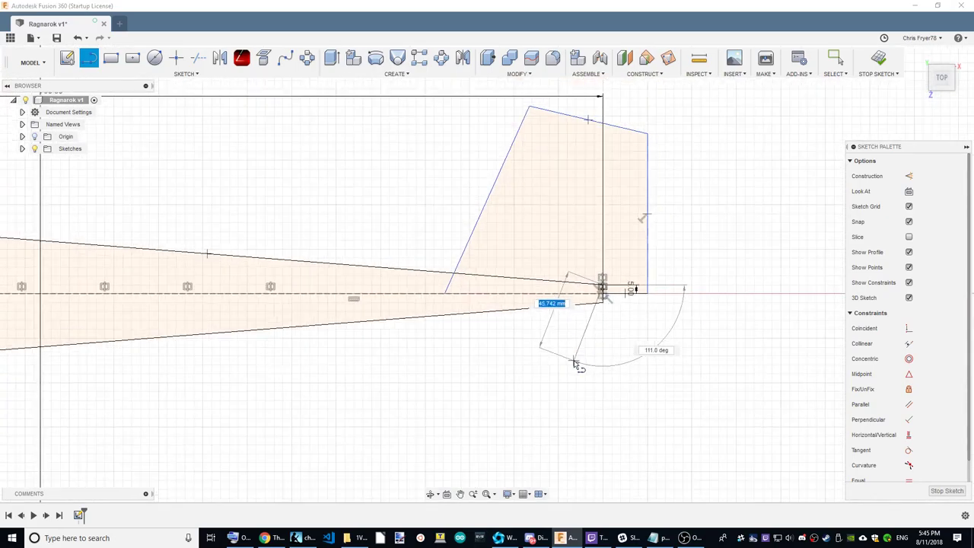
left_click(635, 126)
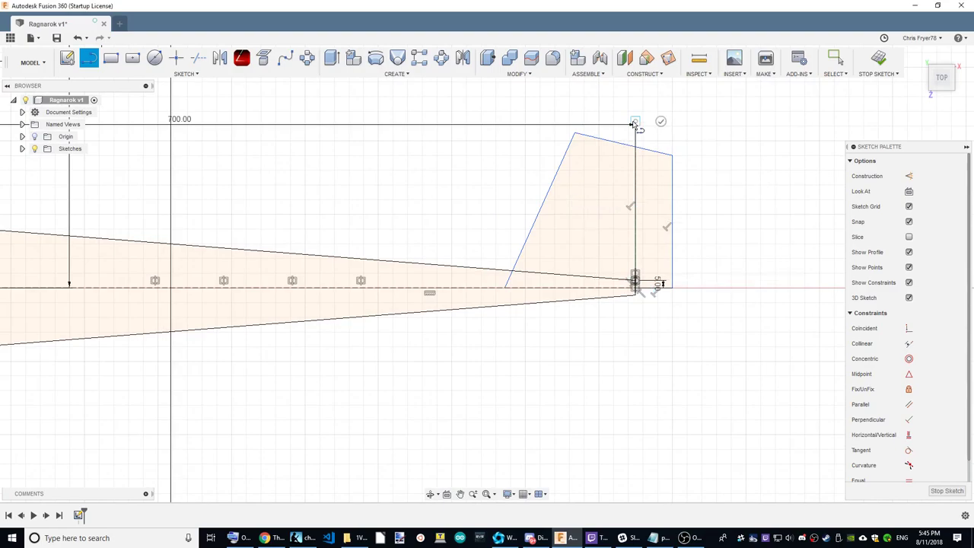
key("t")
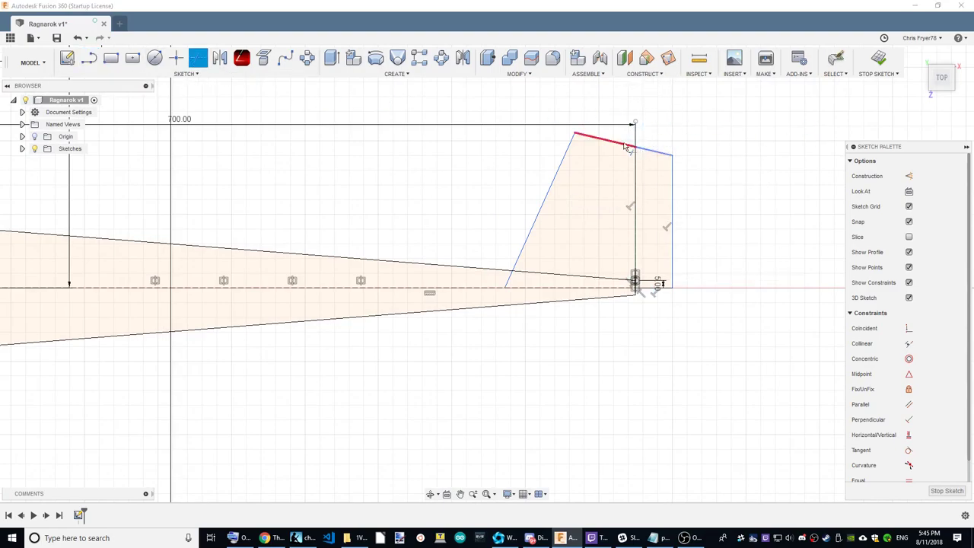
left_click(634, 136)
key("Escape")
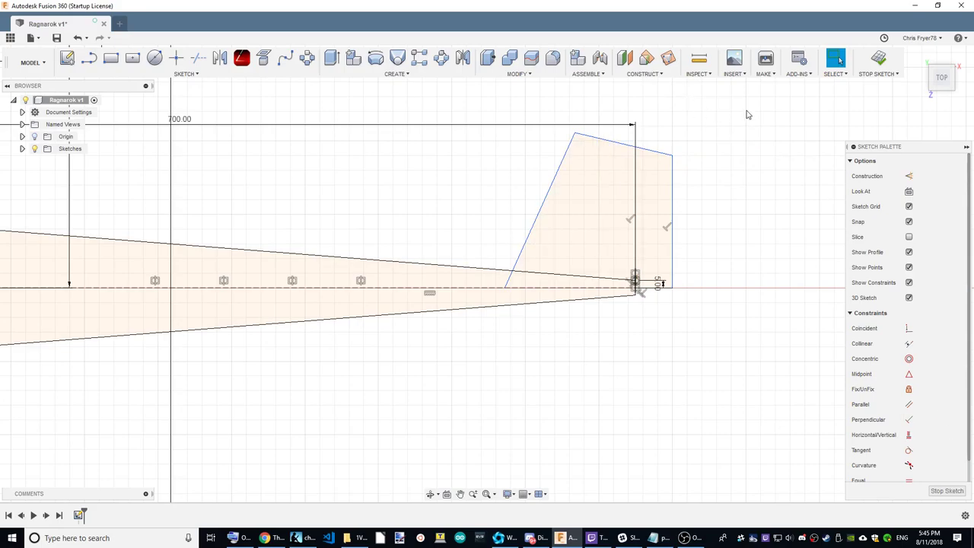
Dimension the fin's vertical line to a 120 mm height
left_click(560, 167)
left_click(609, 149)
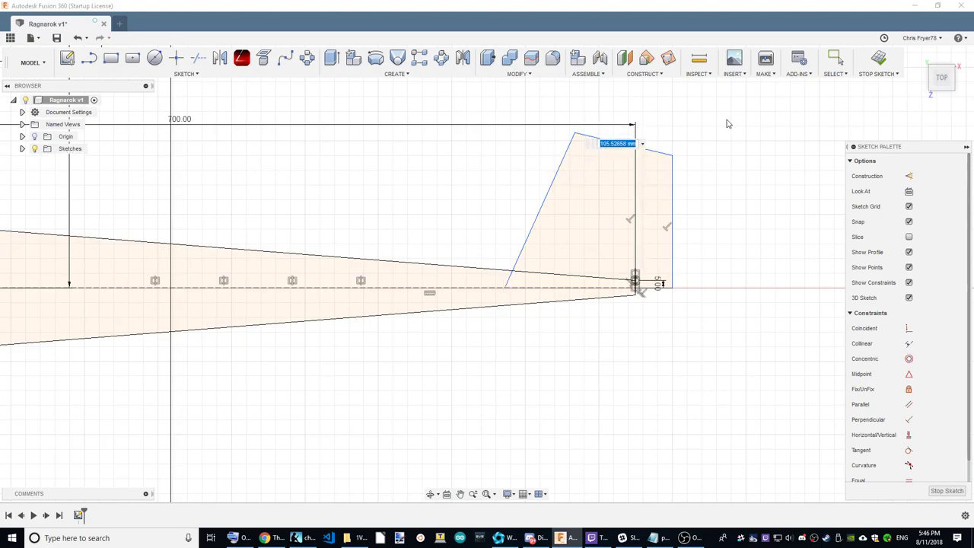
key("alt+Tab")
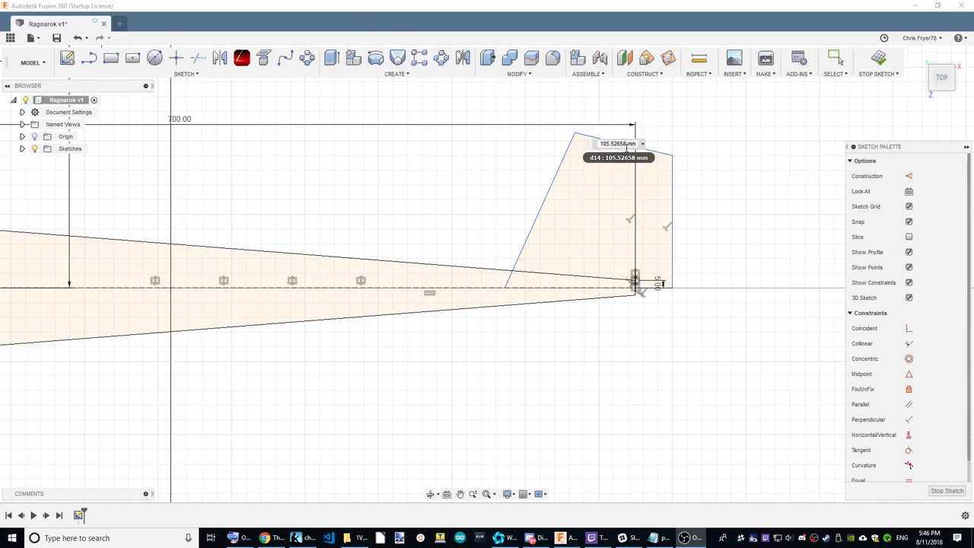
key("alt+Tab")
key("Escape")
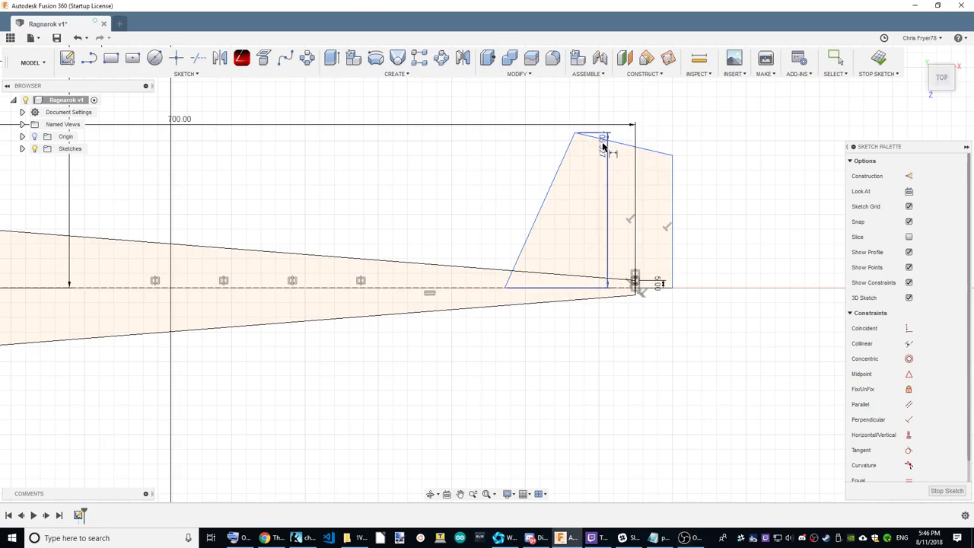
scroll(782, 280, "down", 3)
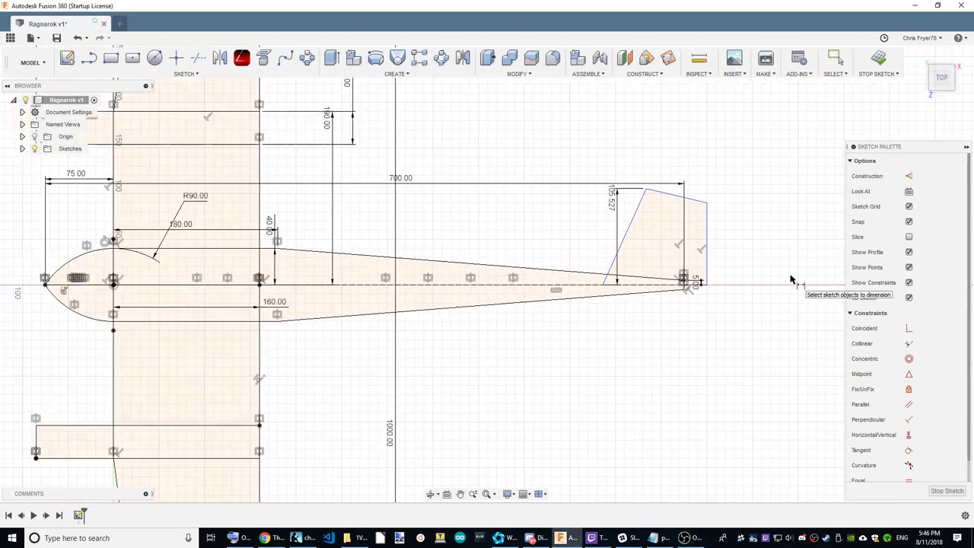
scroll(782, 280, "down", 2)
scroll(784, 266, "up", 2)
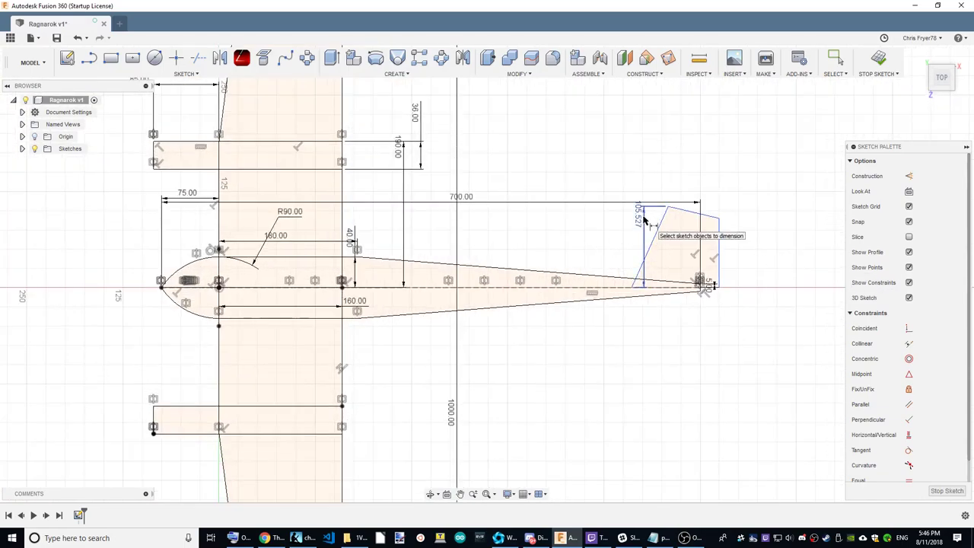
left_click(648, 210)
type("120")
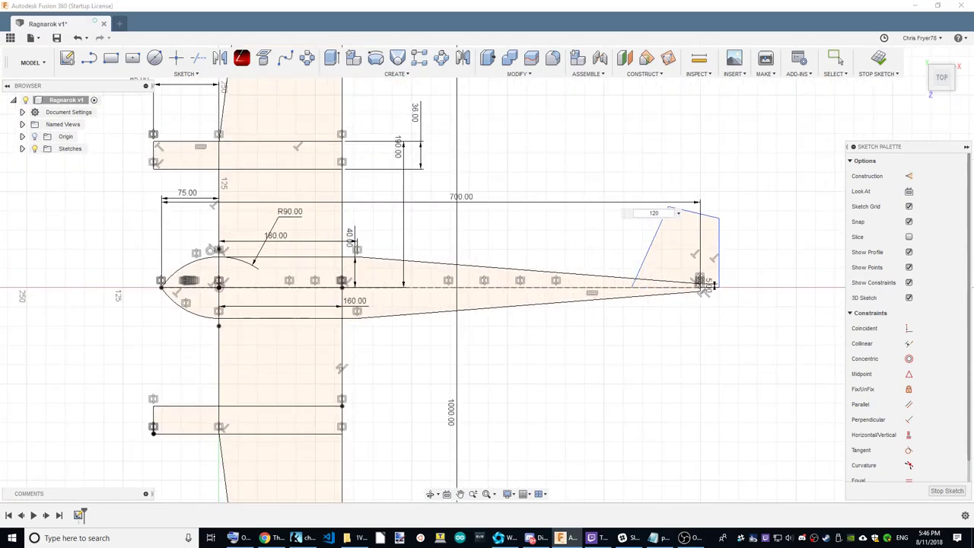
key("Return")
Set a 100° angle between the fin's leading edge and top edge
scroll(663, 261, "up", 2)
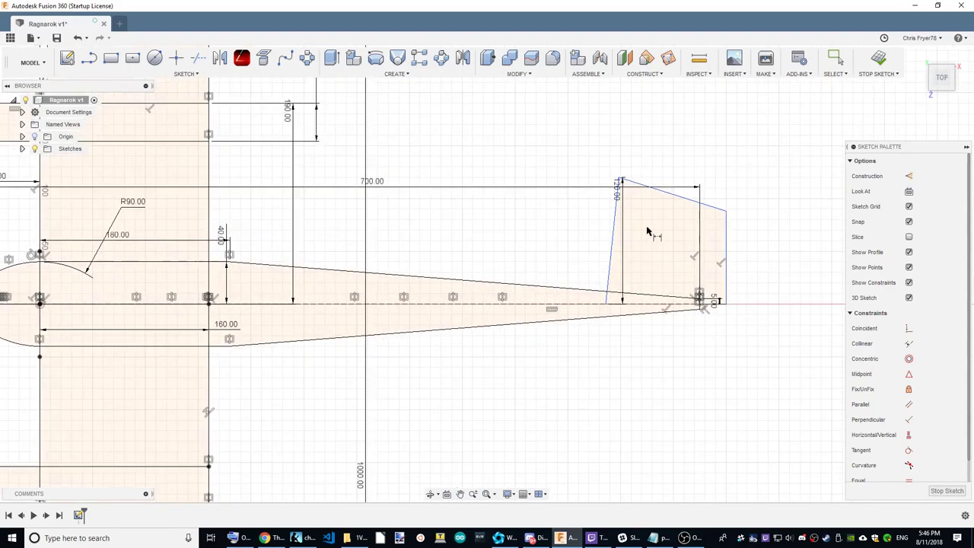
scroll(612, 220, "up", 1)
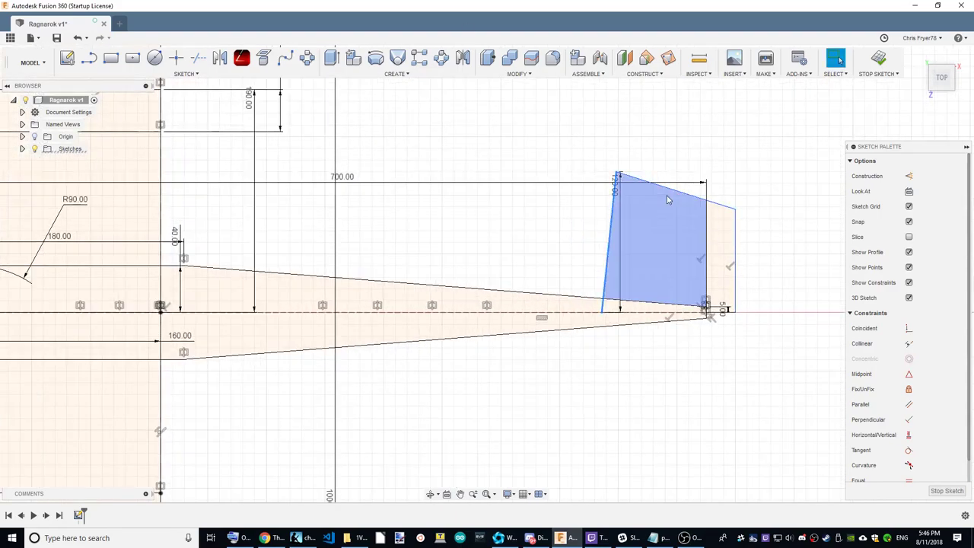
left_click(613, 206)
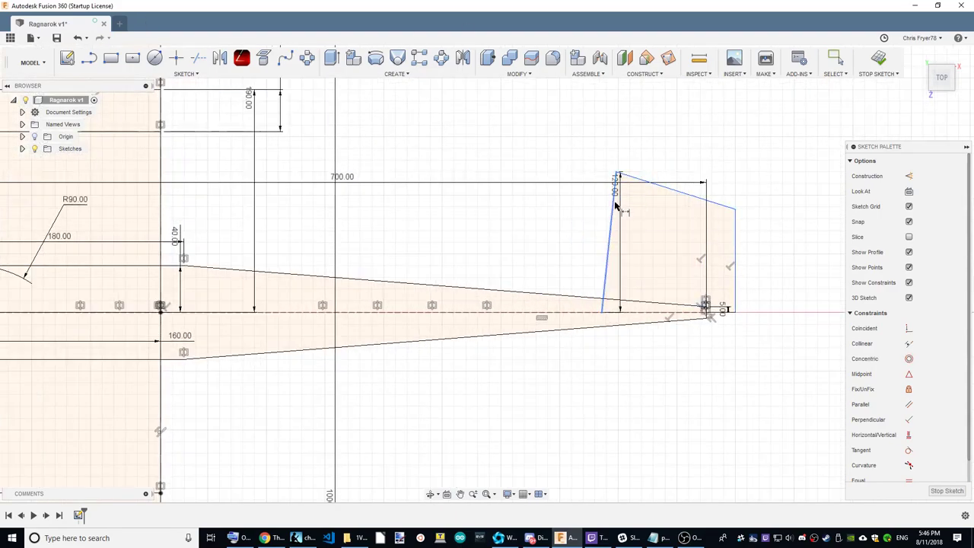
left_click(680, 196)
left_click(663, 199)
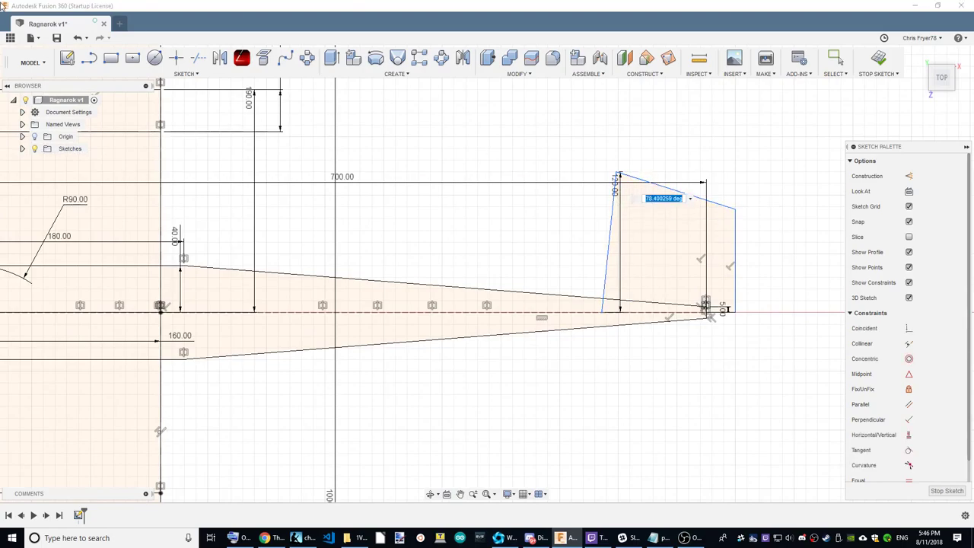
type("1")
type("0")
key("Return")
scroll(636, 279, "down", 2)
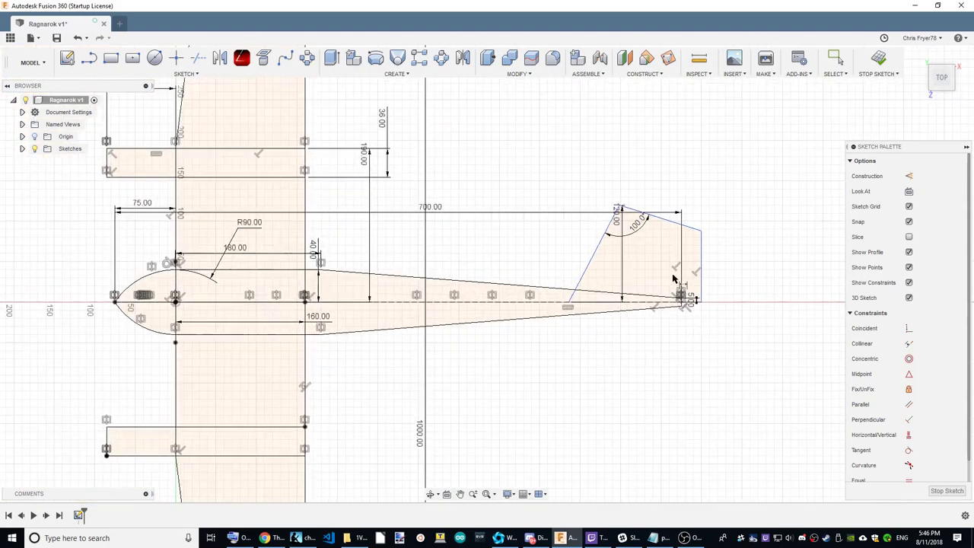
scroll(682, 285, "up", 2)
Set the fin's leading edge to a 60° angle from the baseline
left_click(575, 311)
left_click(560, 269)
left_click(567, 261)
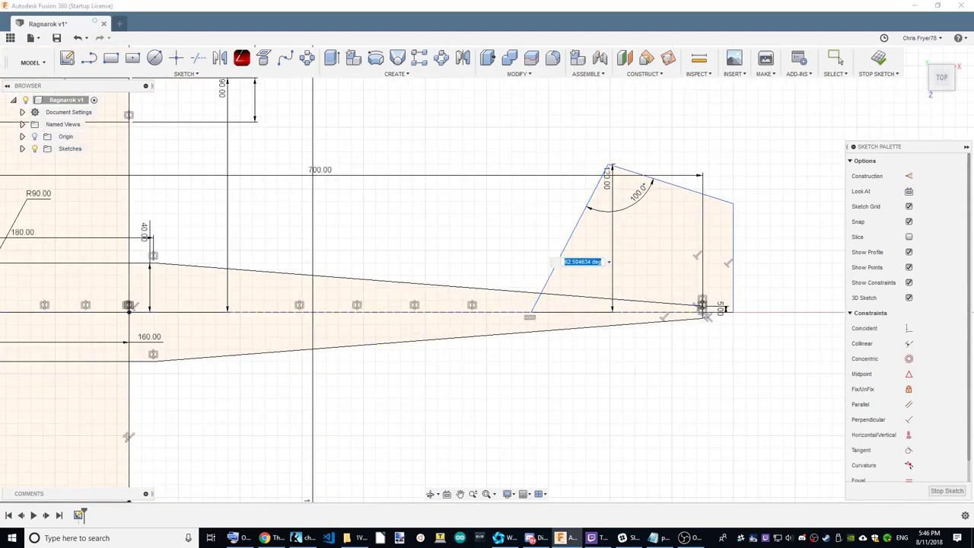
type("50")
key("Return")
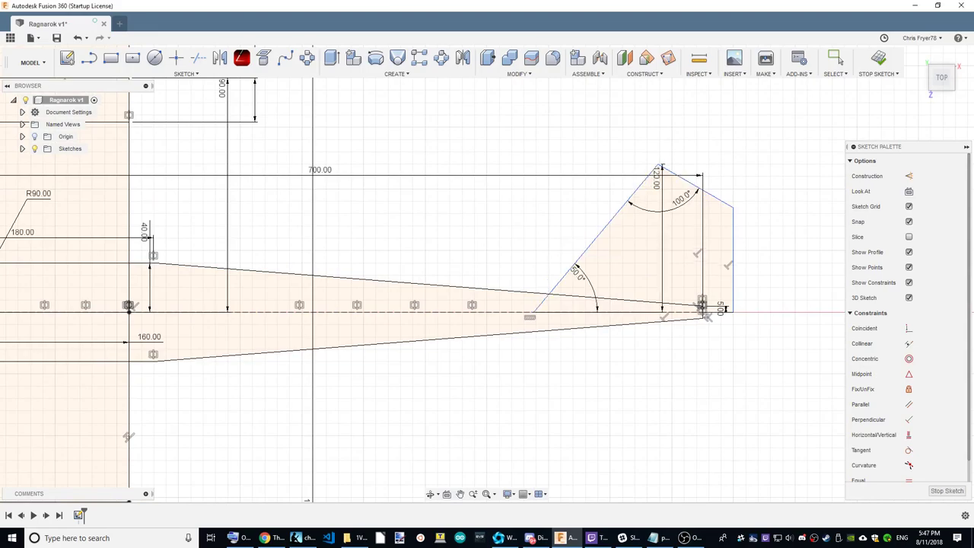
double_click(582, 276)
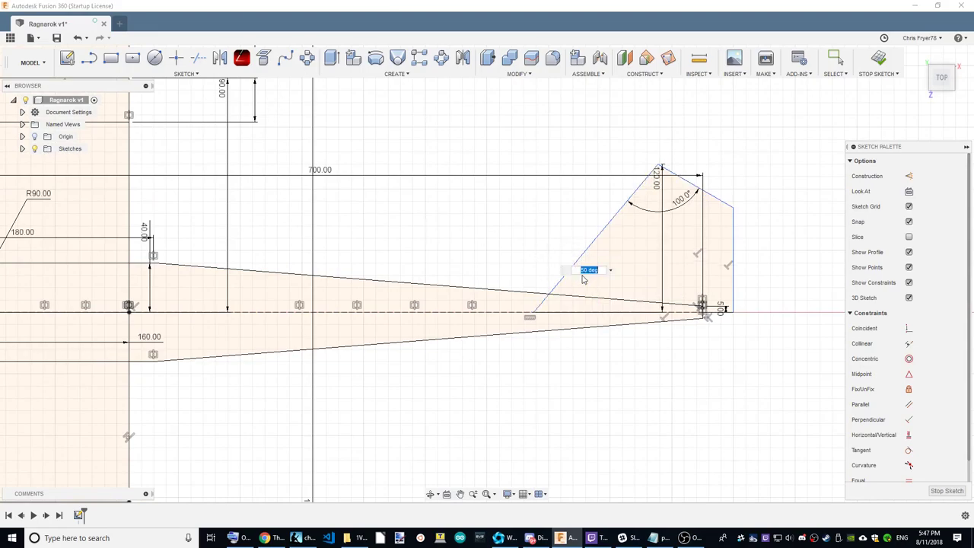
type("60")
key("Return")
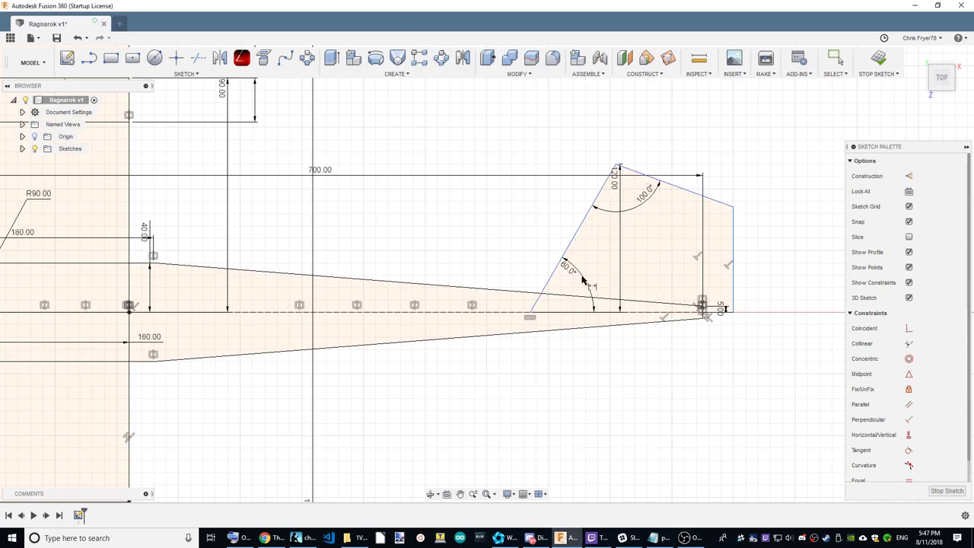
scroll(685, 304, "down", 2)
scroll(794, 282, "up", 3)
scroll(674, 322, "down", 1)
scroll(649, 329, "up", 1)
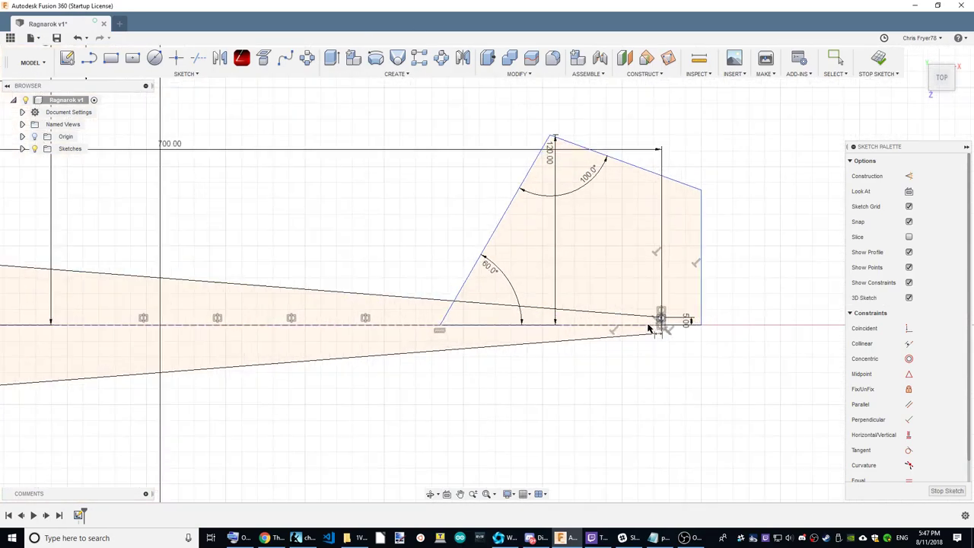
scroll(654, 327, "up", 1)
scroll(681, 323, "up", 1)
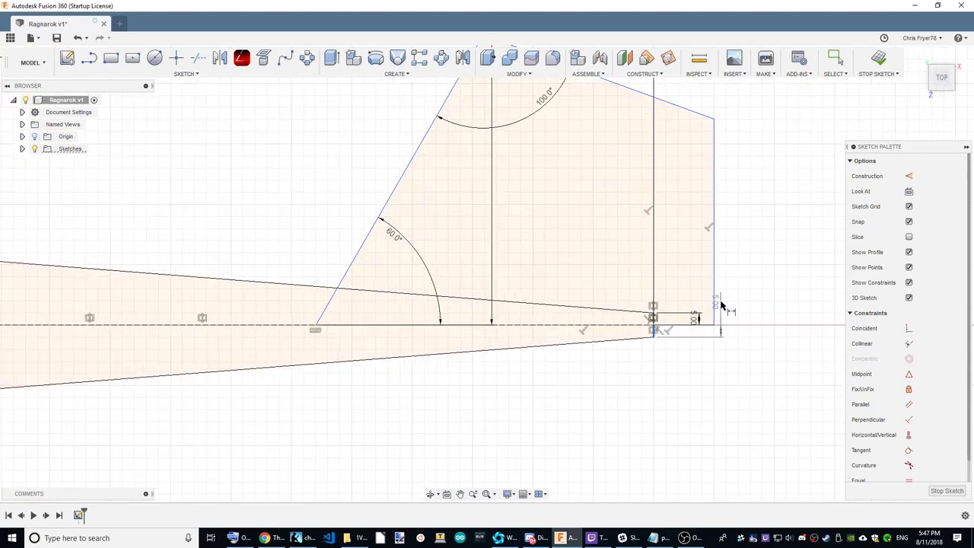
Dimension the fin's rear extension to 35 mm after dismissing an over-constrained warning
left_click(722, 305)
key("Tab")
key("Return")
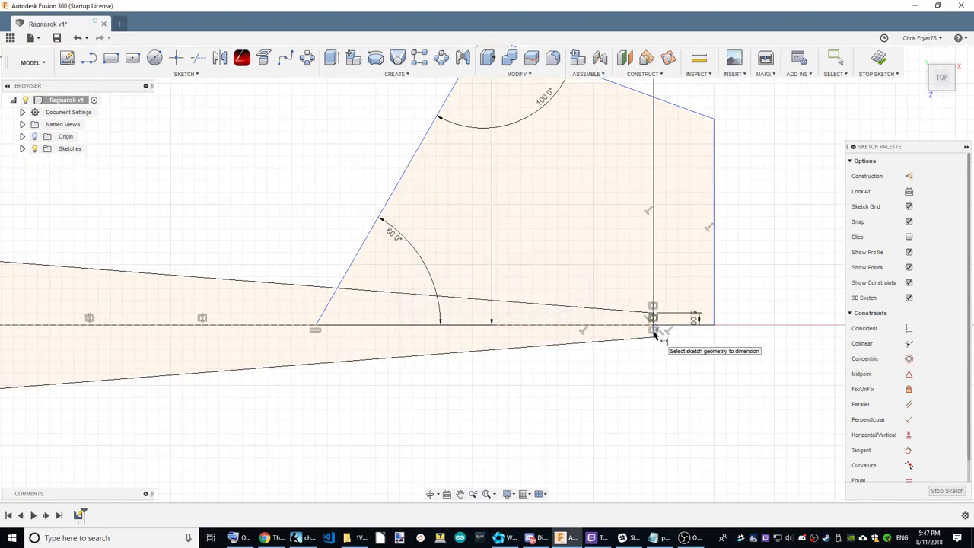
left_click(653, 335)
left_click(713, 312)
left_click(677, 286)
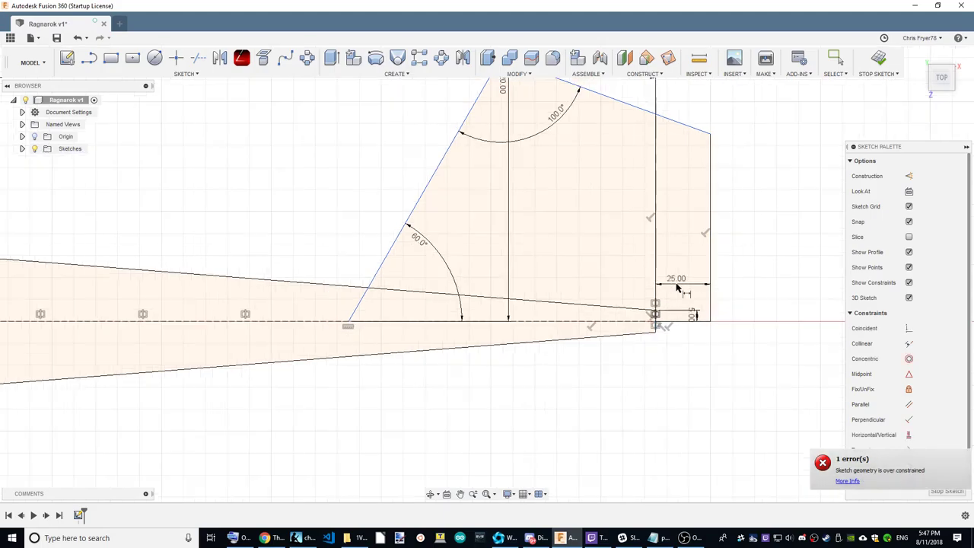
scroll(677, 286, "down", 1)
scroll(750, 285, "down", 1)
scroll(682, 283, "up", 1)
double_click(688, 284)
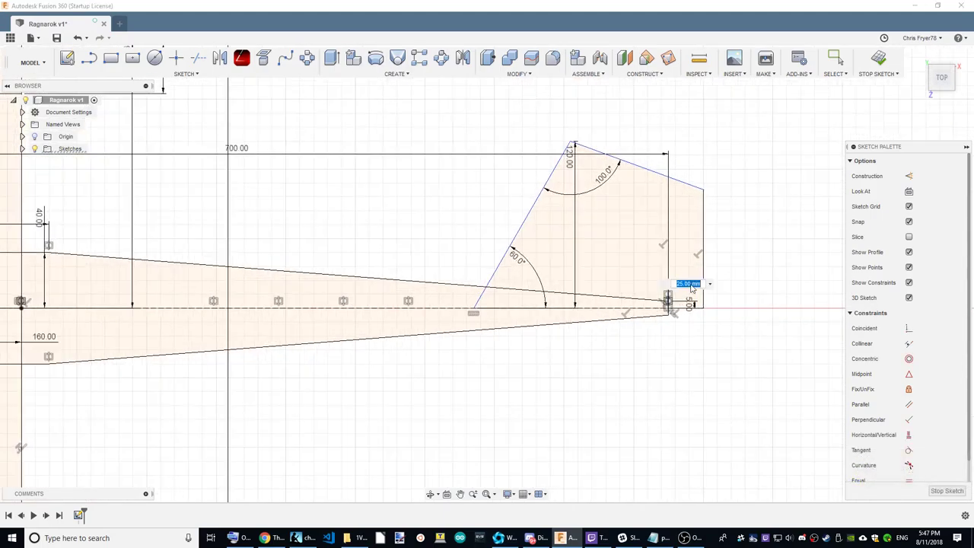
type("35")
key("Return")
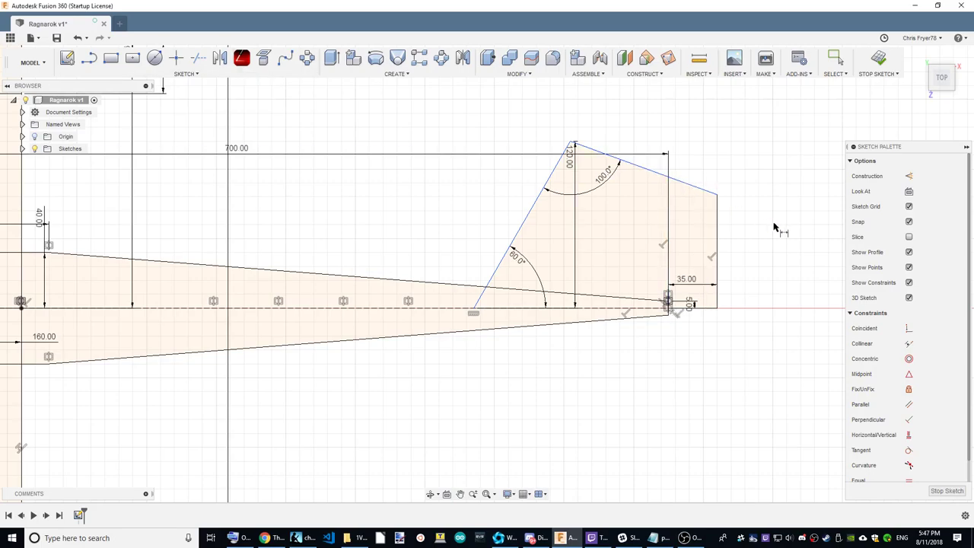
Finish dimensioning and move the 700.00 dimension below the fuselage
right_click(659, 150)
left_click(707, 169)
left_click_drag(235, 148, 365, 395)
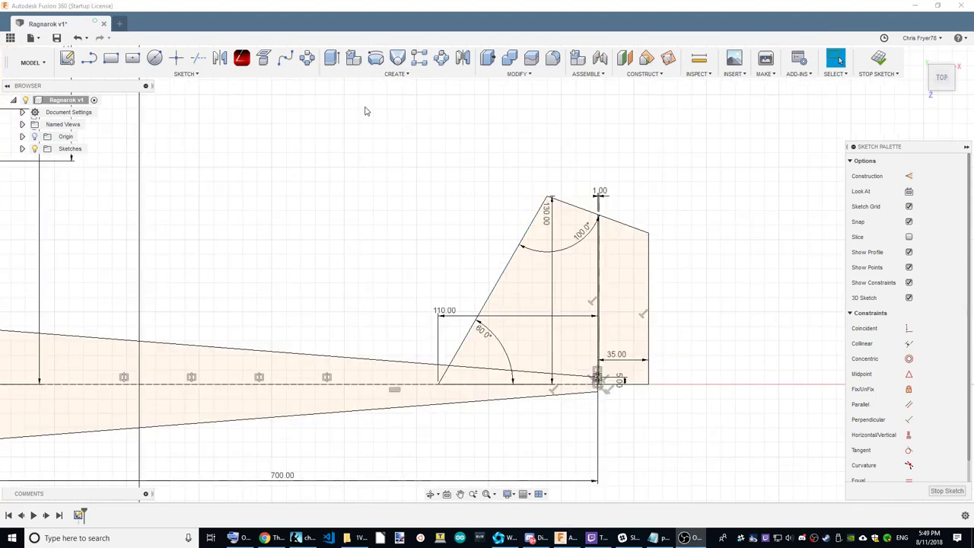
Mirror the fin's four lines below the fuselage centreline
left_click(220, 59)
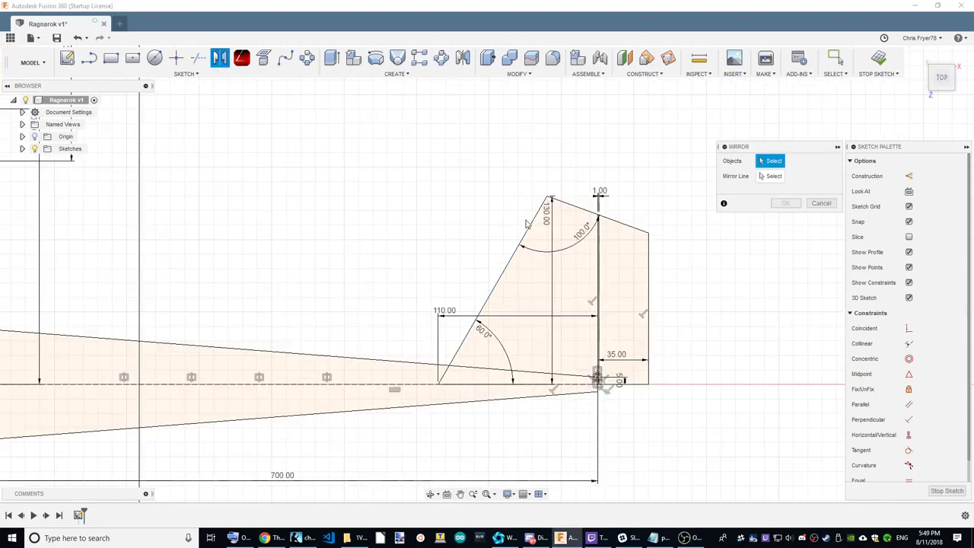
left_click(529, 227)
left_click(609, 217)
scroll(601, 251, "up", 2)
scroll(586, 254, "up", 2)
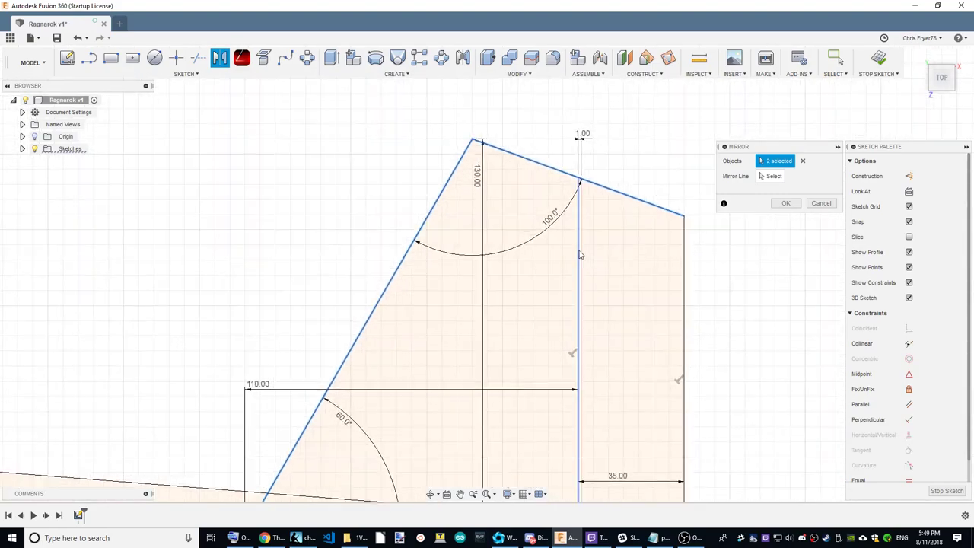
left_click(579, 254)
scroll(586, 156, "down", 1)
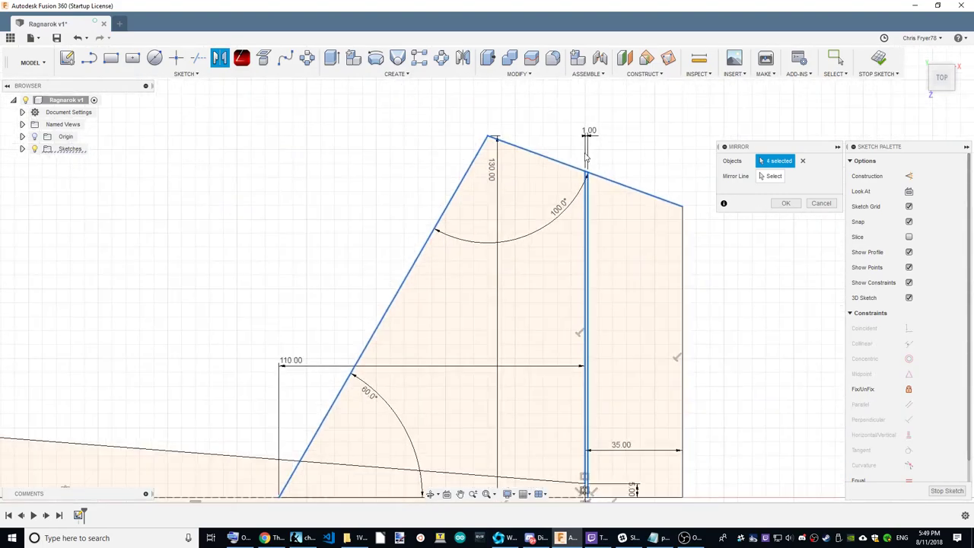
scroll(586, 156, "down", 1)
left_click(648, 296)
left_click(771, 176)
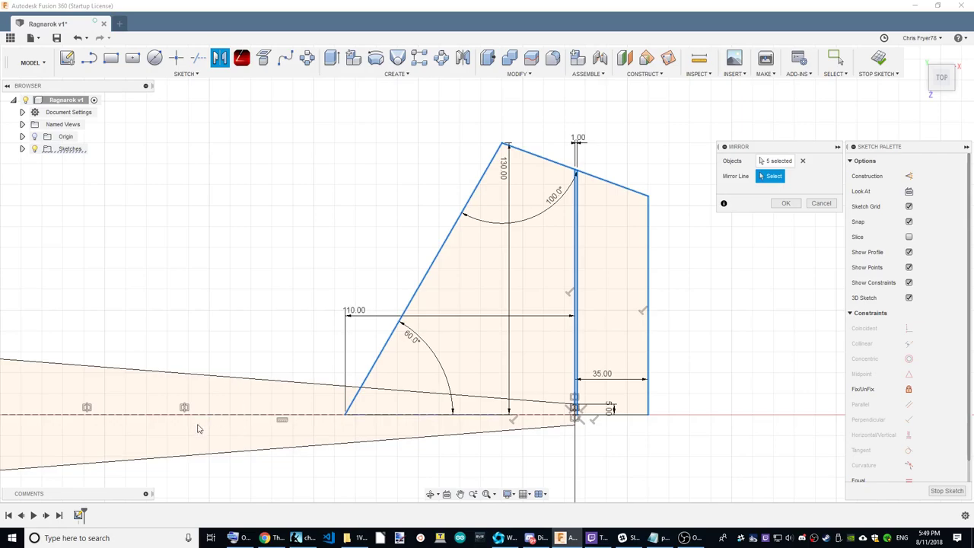
left_click(206, 417)
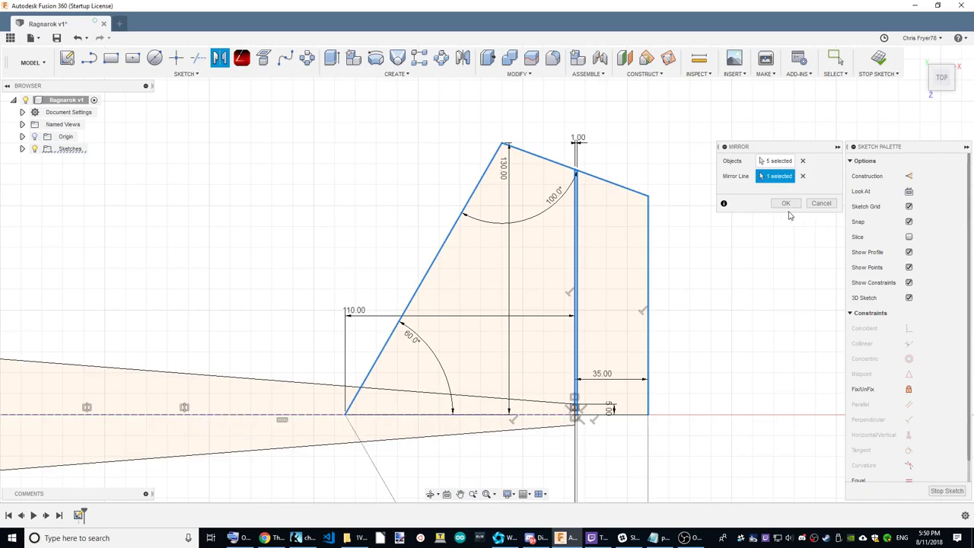
left_click(788, 205)
Change the fin's top angle dimension from 100° to 110°
scroll(761, 243, "down", 2)
scroll(730, 305, "down", 2)
scroll(684, 327, "down", 2)
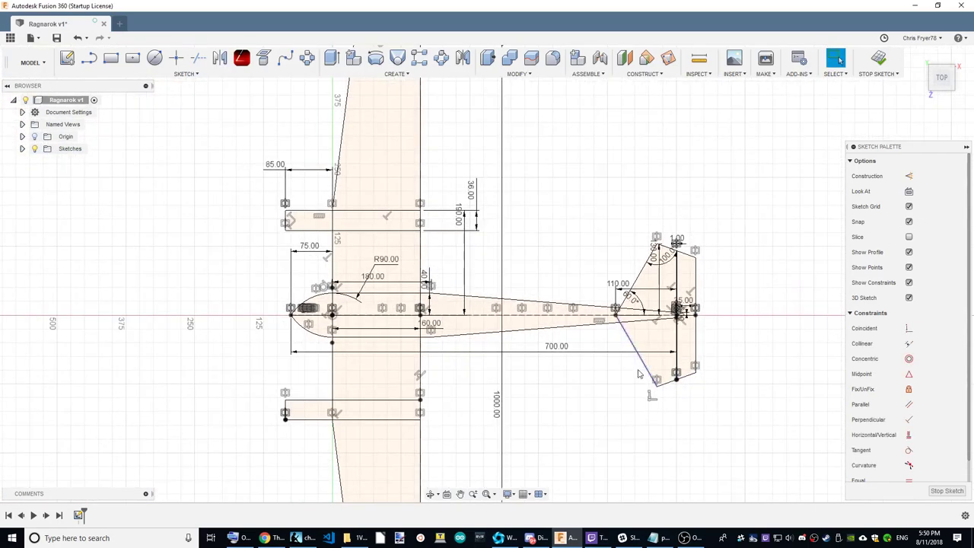
scroll(644, 345, "up", 1)
scroll(693, 307, "up", 1)
double_click(674, 233)
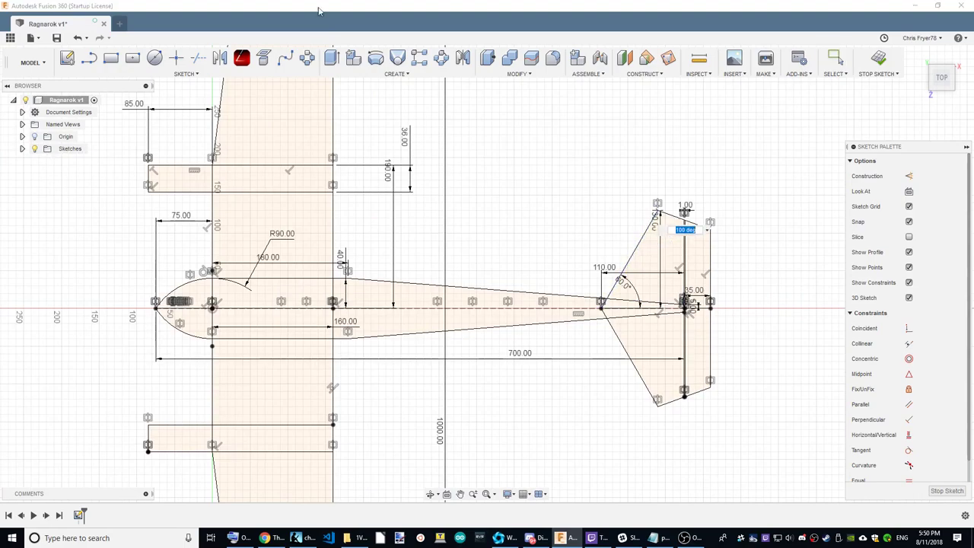
type("110")
key("Return")
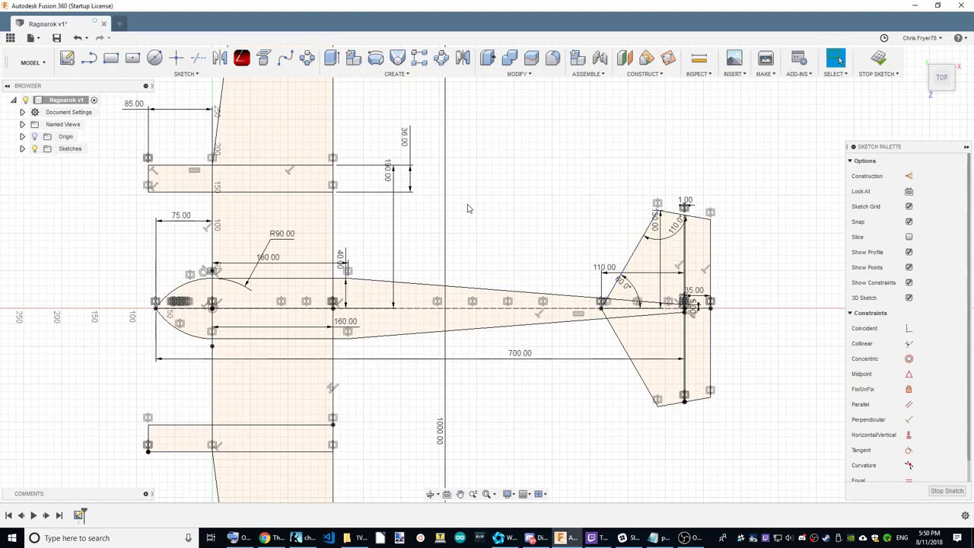
scroll(541, 201, "down", 3)
scroll(532, 320, "down", 4)
scroll(426, 257, "up", 2)
scroll(426, 256, "up", 2)
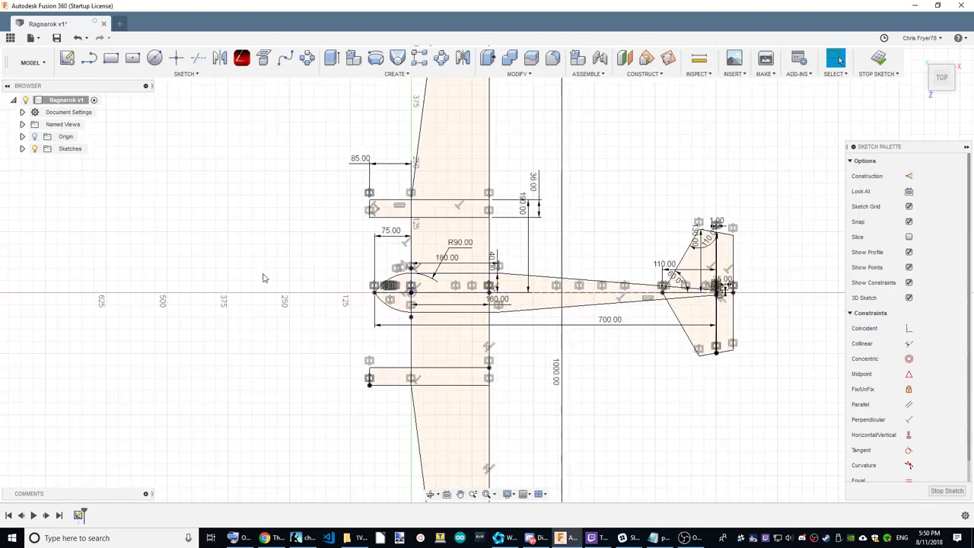
mouse_move(948, 90)
left_mouse_down()
mouse_move(936, 94)
mouse_move(943, 83)
left_mouse_up()
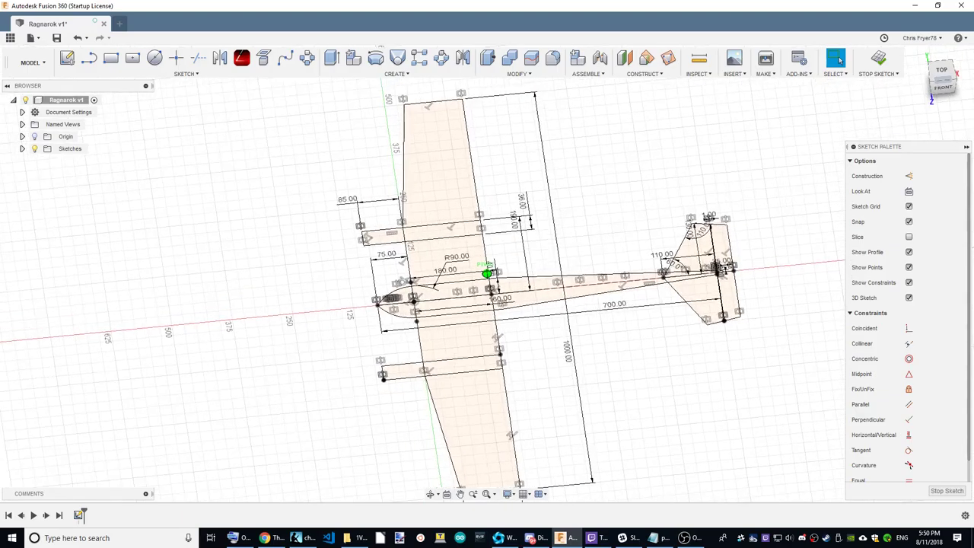
Stop the sketch, add a new component under Ragnarok v1, and start naming it
left_click(879, 58)
right_click(74, 101)
left_click(105, 106)
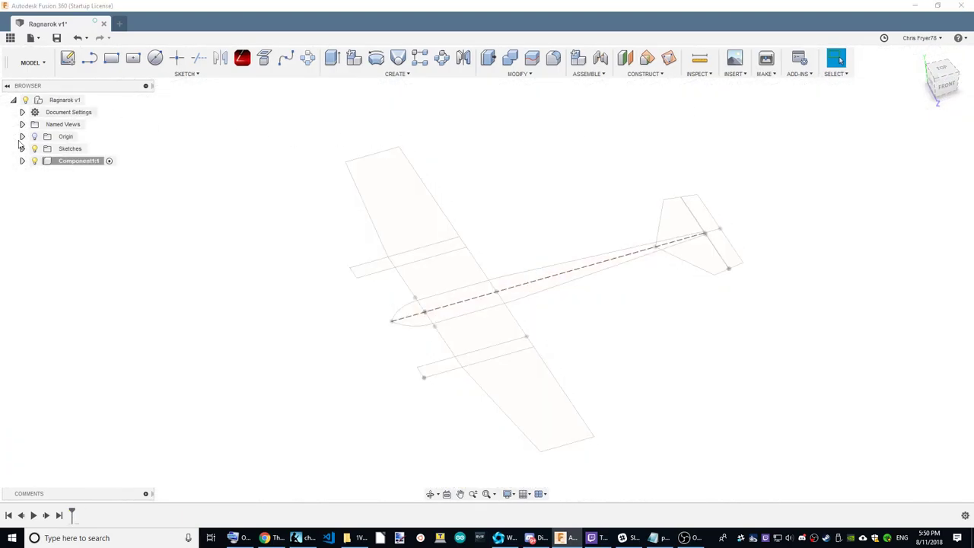
double_click(84, 161)
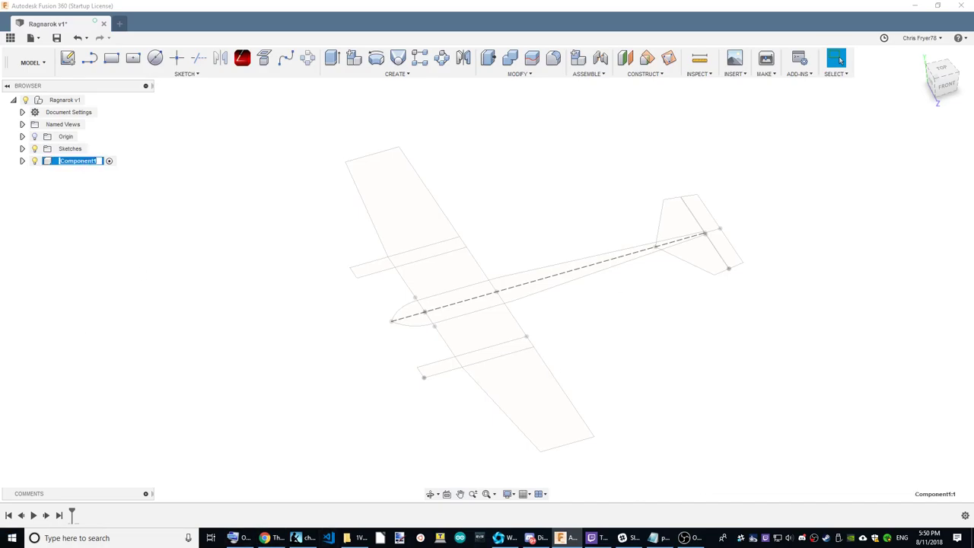
type("Wing Assem")
Name the first component Wing Assembly and add a second component to the root
type("bly")
key("Return")
right_click(34, 97)
left_click(152, 118)
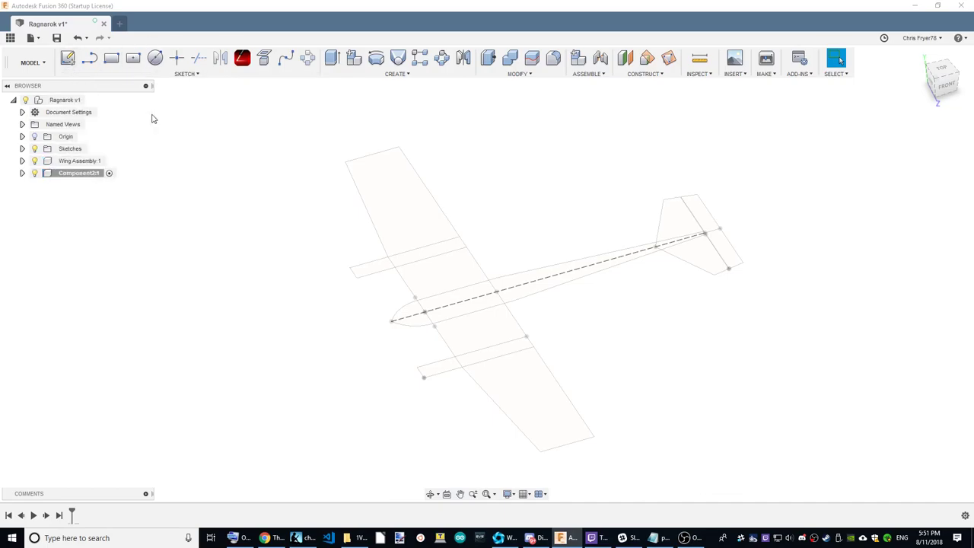
Rename the second component to Fuselage Assembly
double_click(76, 173)
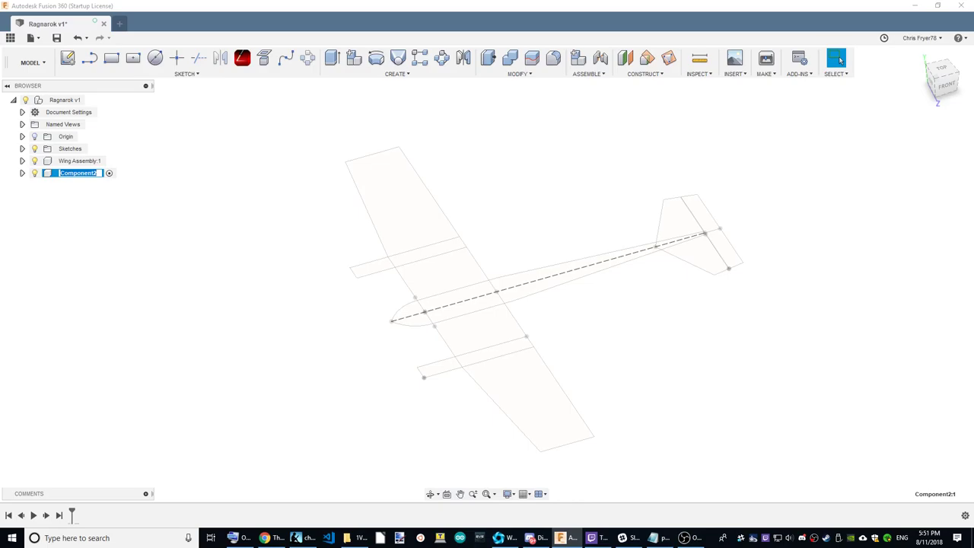
type("Fus:1")
left_click(65, 174)
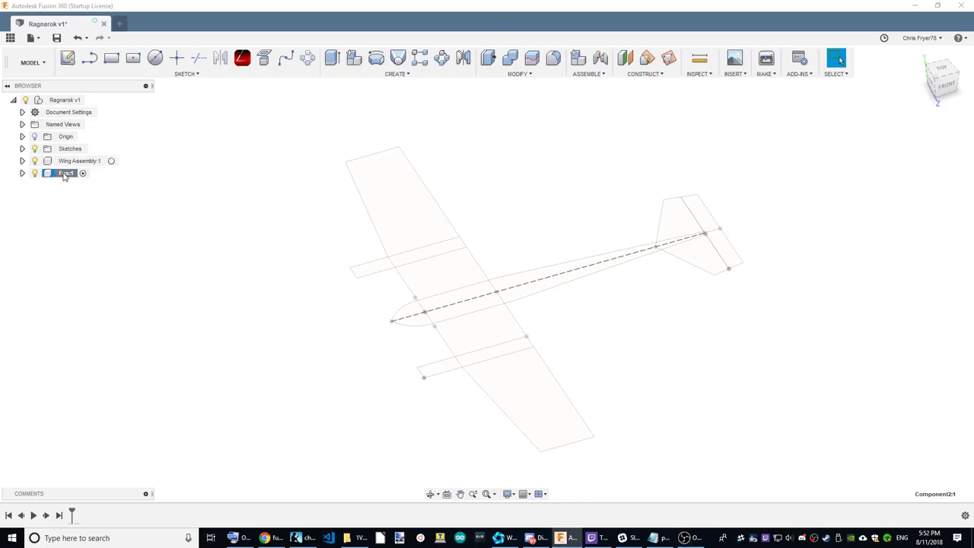
double_click(66, 174)
type("Fuselage")
key("Return")
double_click(76, 173)
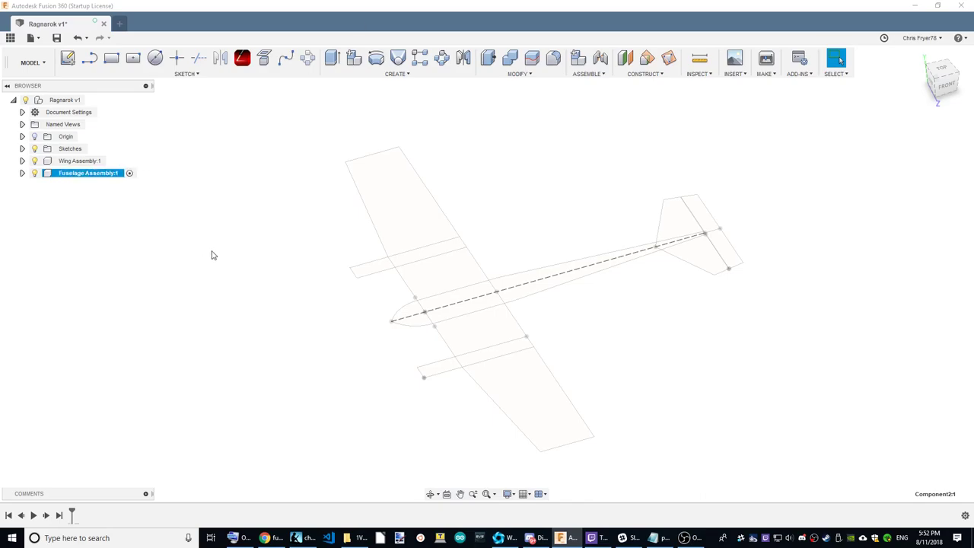
key("Return")
Add a third root component named Motor Pod Assembly
right_click(68, 100)
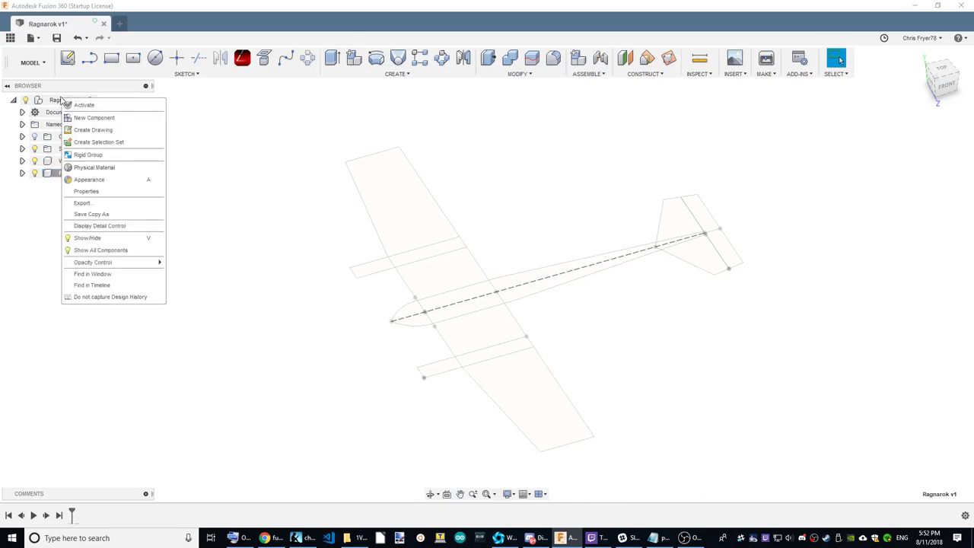
left_click(90, 115)
double_click(81, 185)
type("Motor Pod A")
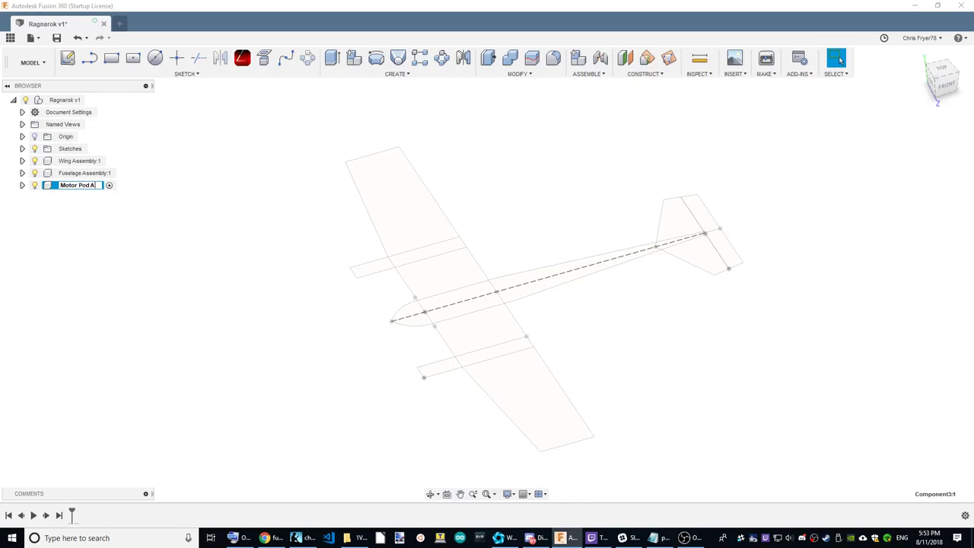
type("ssembly:1")
left_click(99, 160)
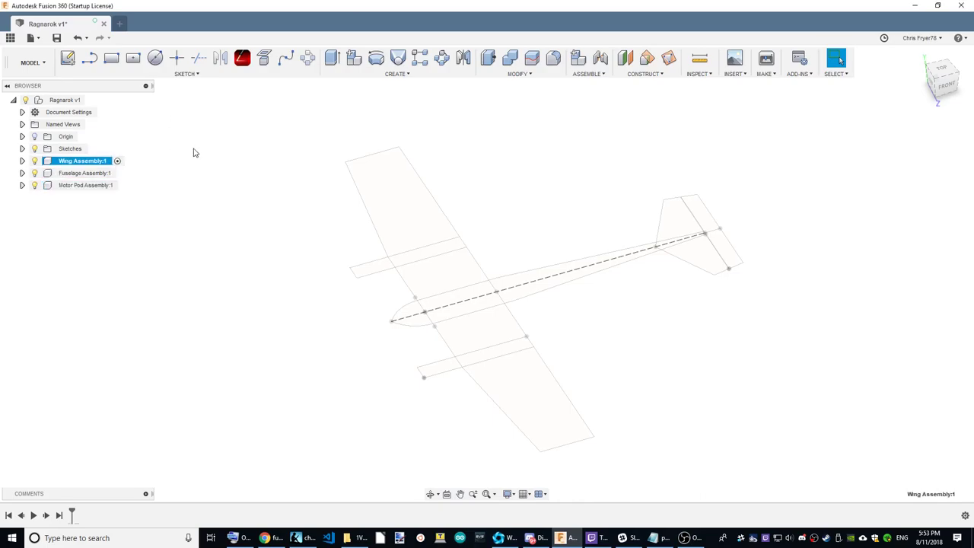
Create a Wing sub-component inside Wing Assembly
double_click(89, 164)
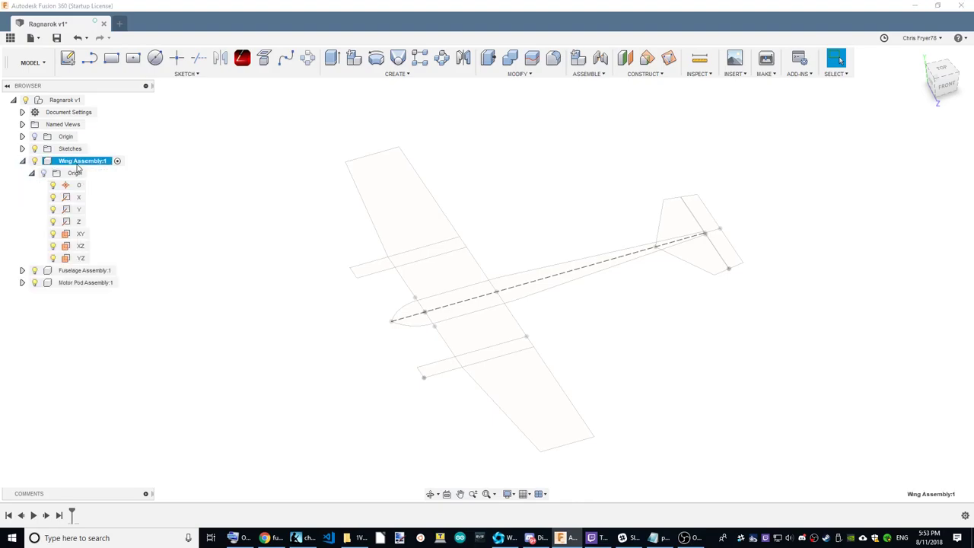
right_click(77, 165)
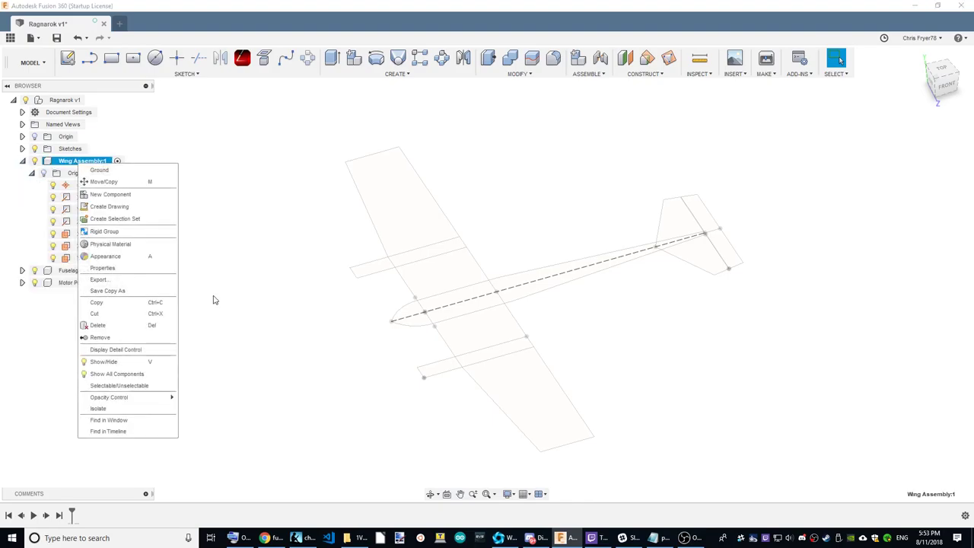
left_click(159, 196)
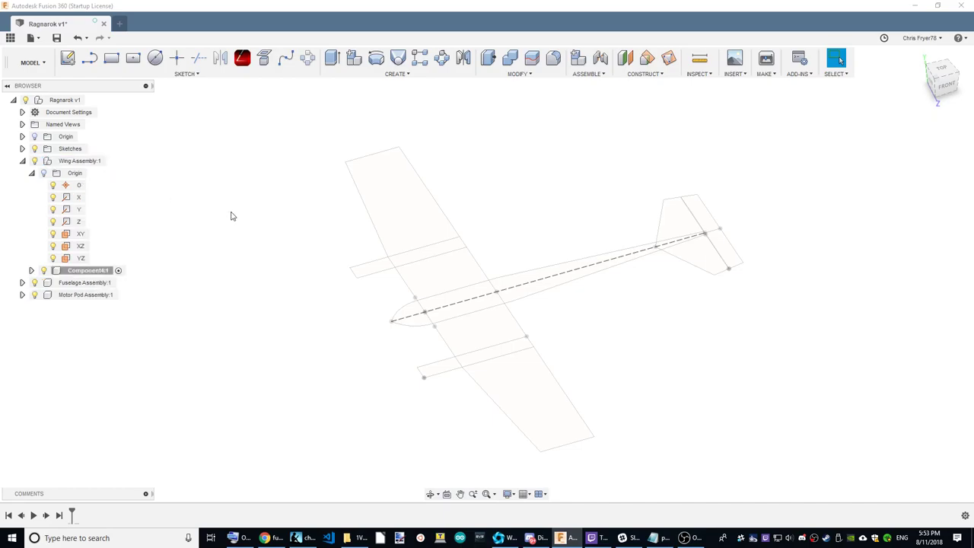
double_click(82, 270)
type("Wing")
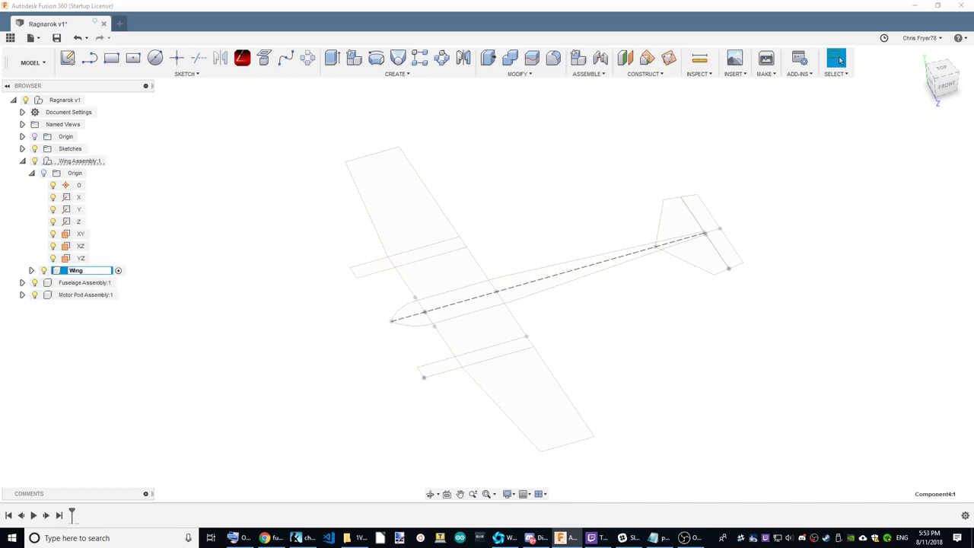
key("Return")
Attach the airfoil image as a canvas and view the model from the front
left_click(735, 59)
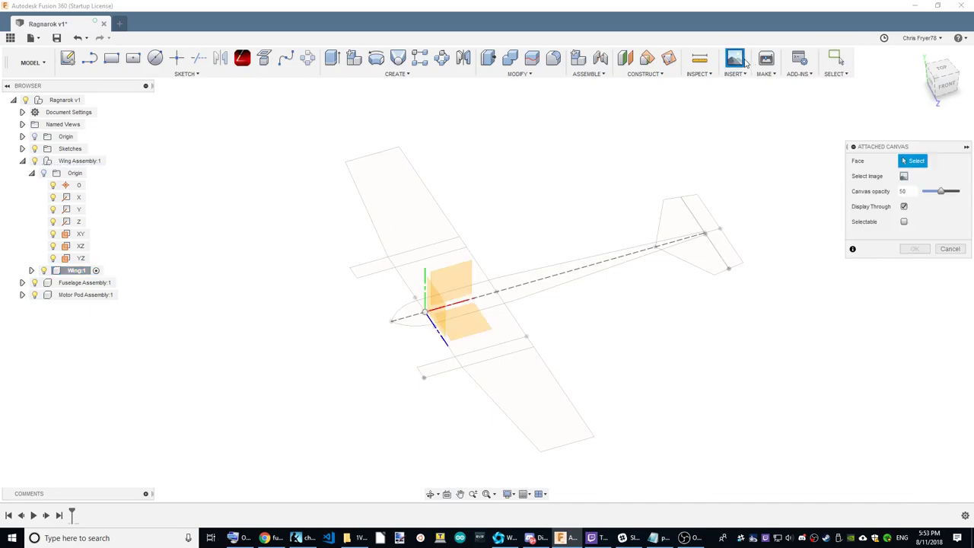
left_click(904, 176)
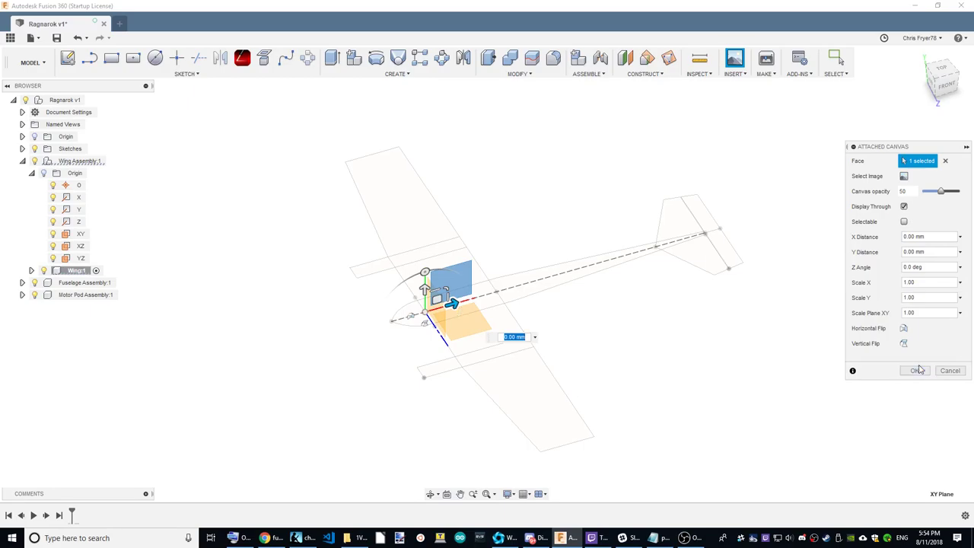
left_click_drag(952, 85, 964, 99)
left_click(951, 91)
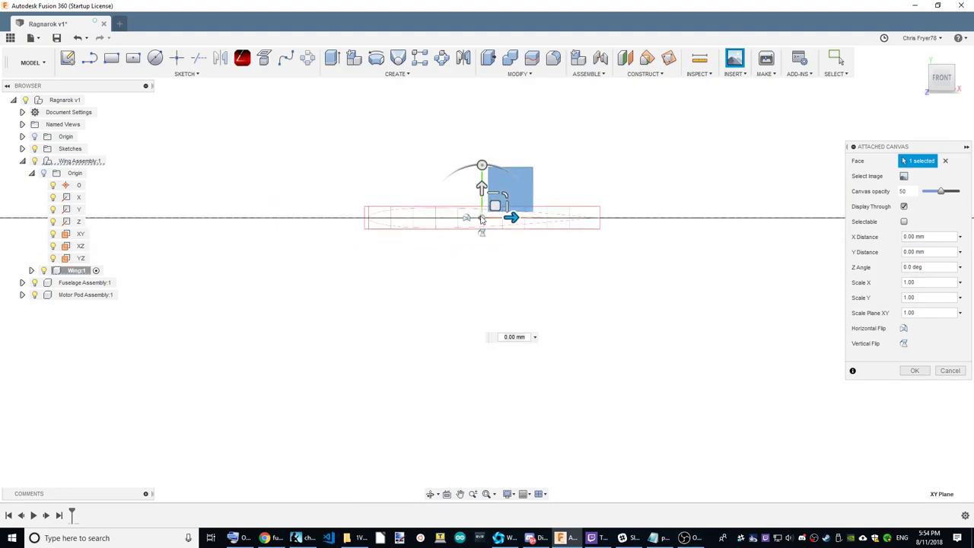
scroll(620, 303, "down", 3)
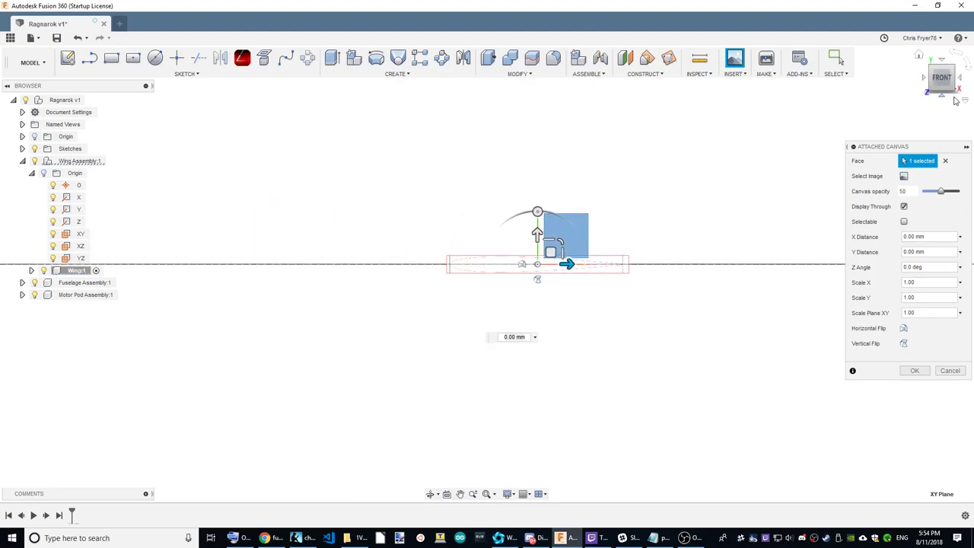
left_click_drag(941, 82, 930, 95)
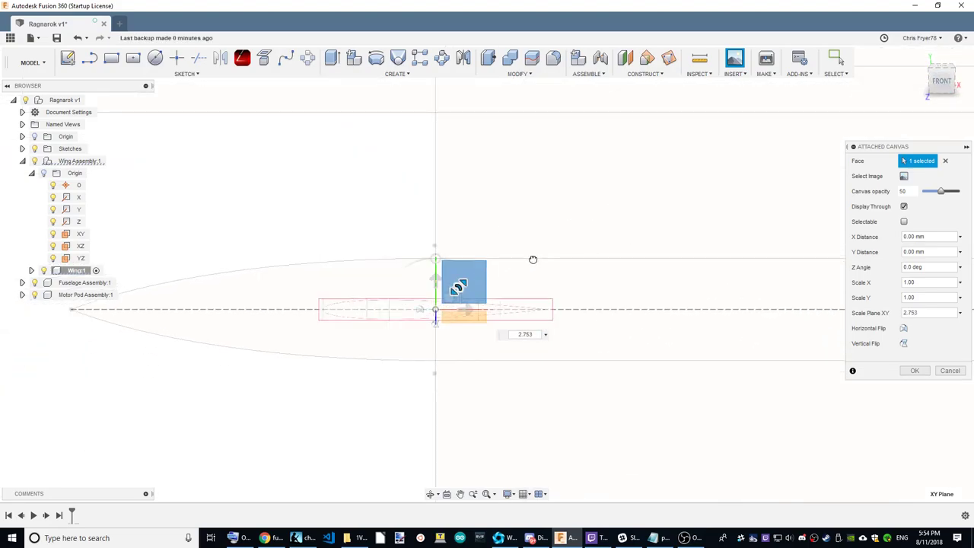
Enlarge the canvas image and slide it to a -15.00 mm X offset
left_click_drag(473, 291, 506, 326)
middle_click_drag(507, 326, 287, 345)
scroll(419, 325, "down", 2)
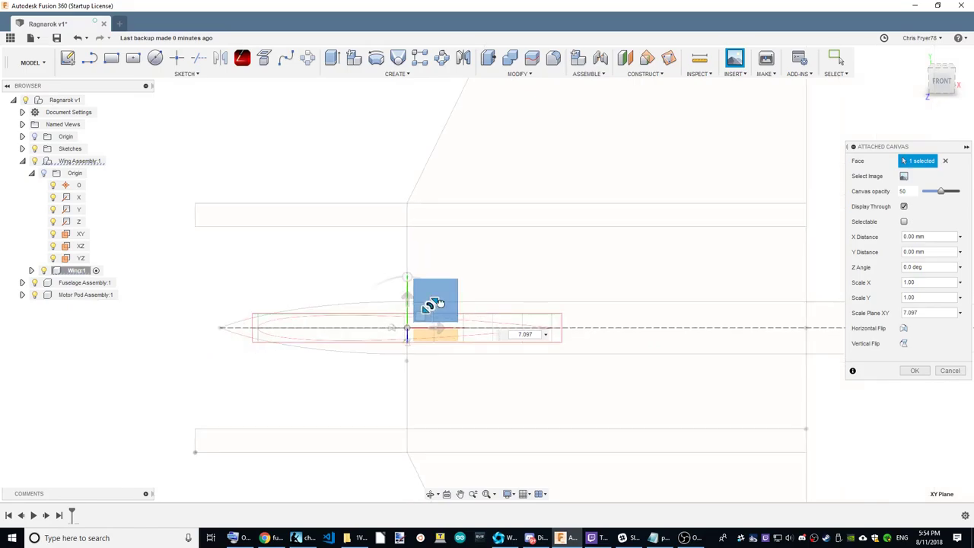
mouse_move(428, 305)
left_mouse_down()
mouse_move(454, 291)
mouse_move(697, 325)
left_mouse_up()
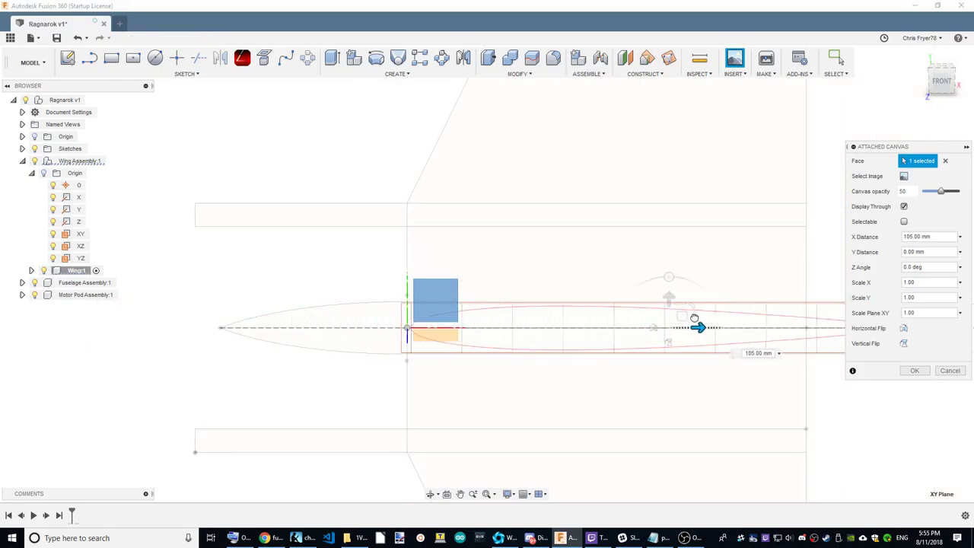
scroll(325, 300, "down", 3)
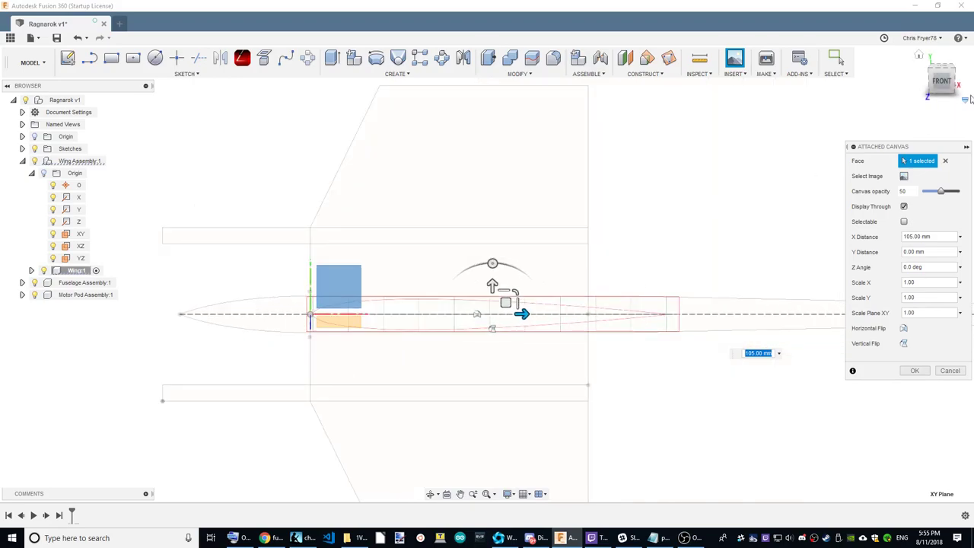
left_click(935, 82)
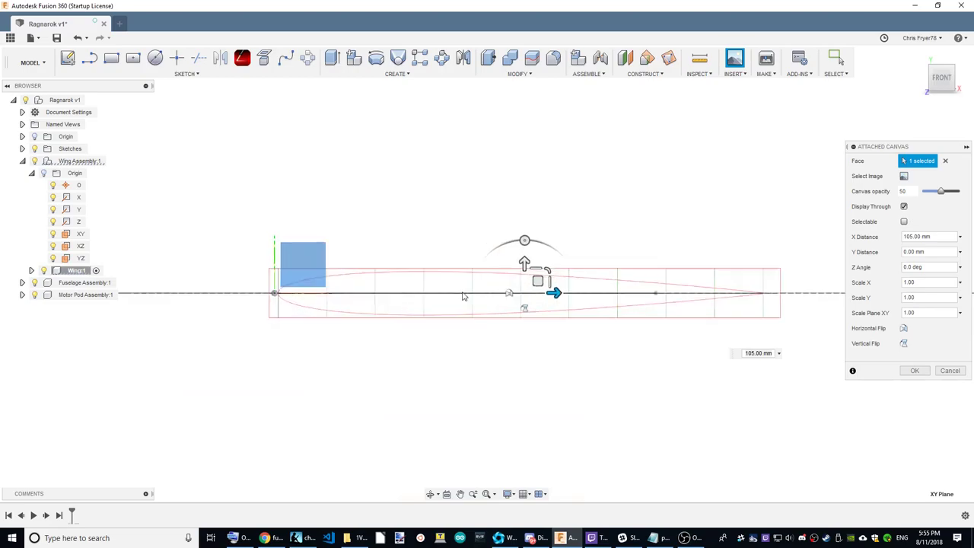
left_click_drag(550, 266, 509, 295)
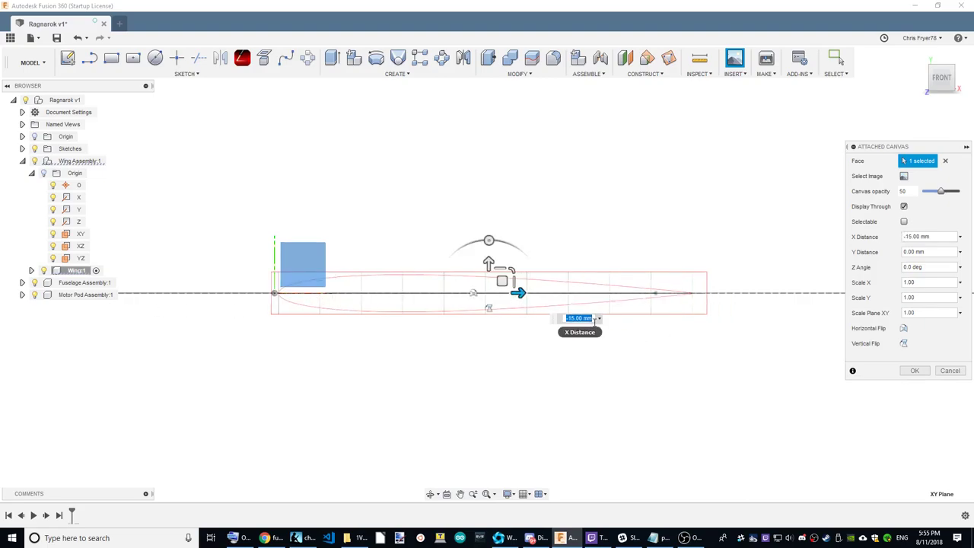
Move the Attached Canvas dialog aside and zoom in on the airfoil's leading edge
left_click_drag(889, 150, 835, 134)
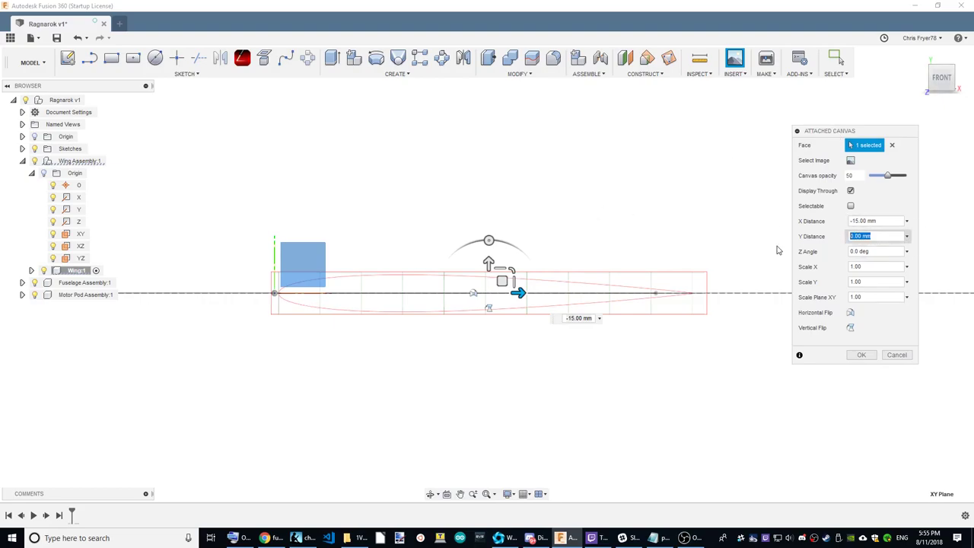
scroll(413, 289, "up", 3)
scroll(348, 271, "down", 3)
scroll(567, 267, "up", 3)
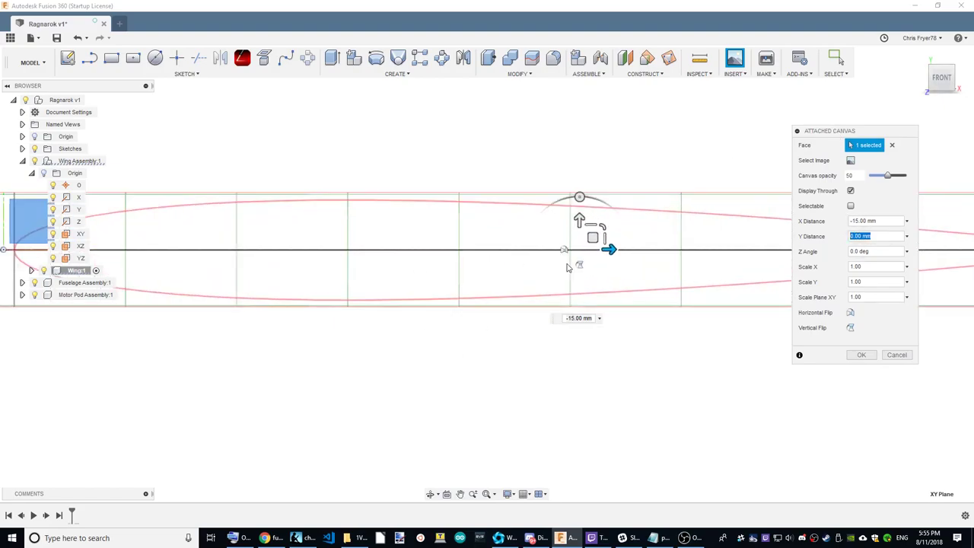
scroll(456, 276, "down", 2)
scroll(253, 287, "down", 1)
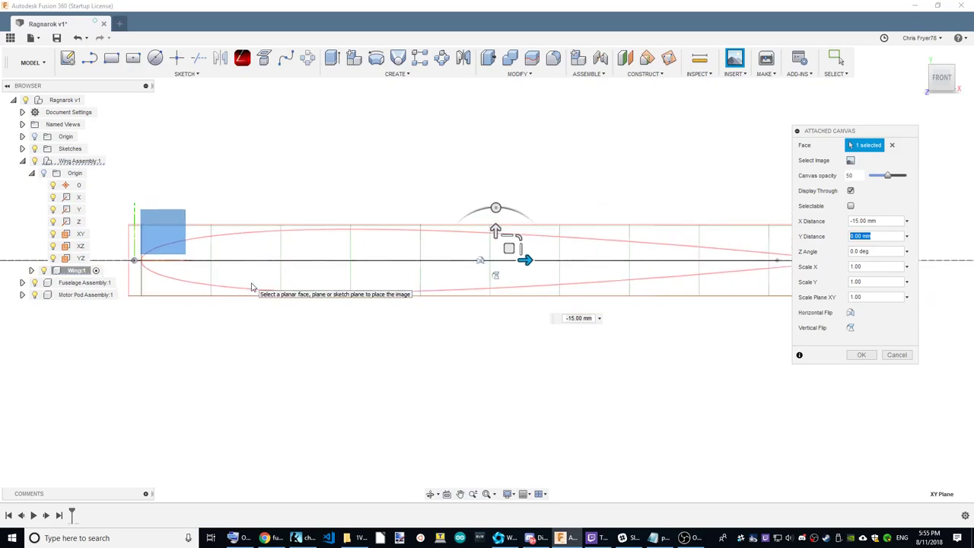
scroll(457, 281, "down", 1)
scroll(750, 272, "up", 1)
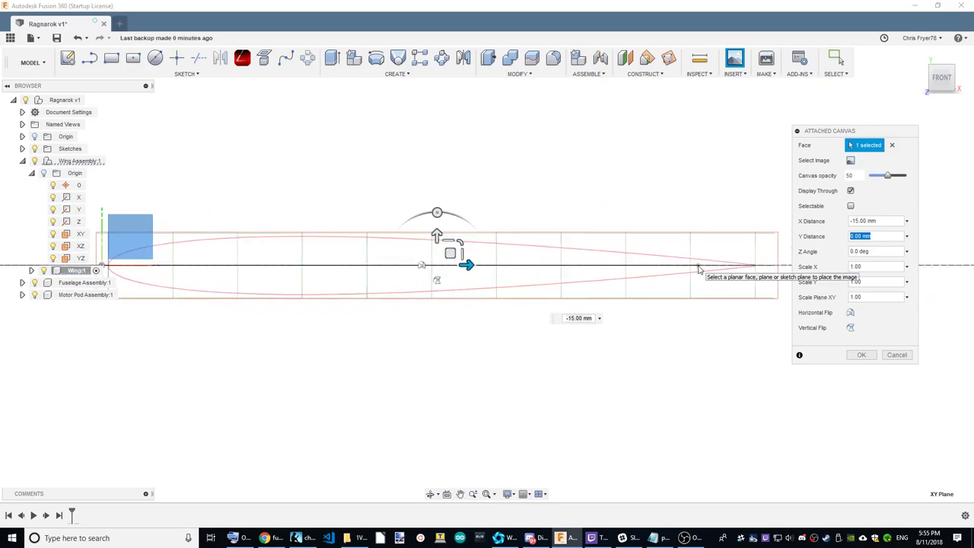
scroll(684, 267, "down", 1)
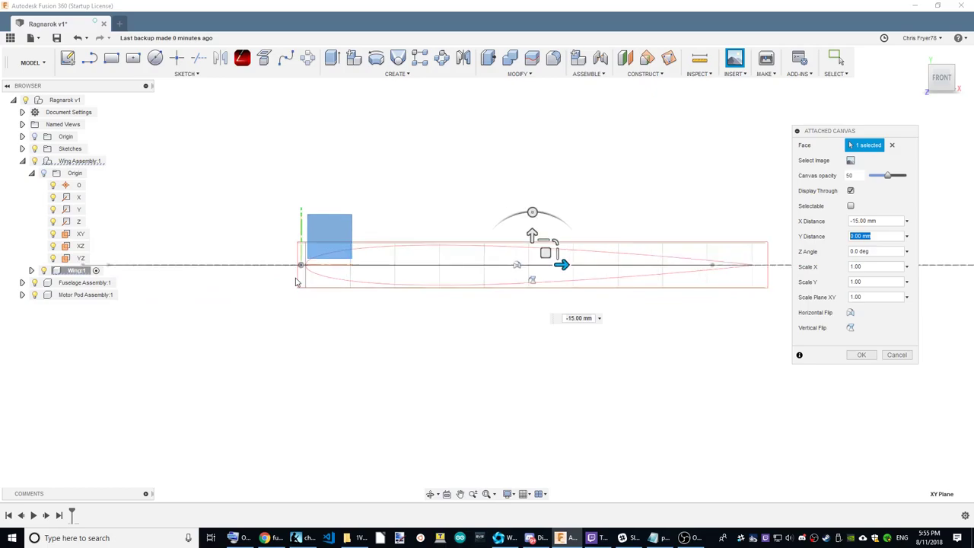
scroll(318, 270, "up", 2)
scroll(317, 270, "up", 3)
scroll(319, 265, "up", 2)
type("1")
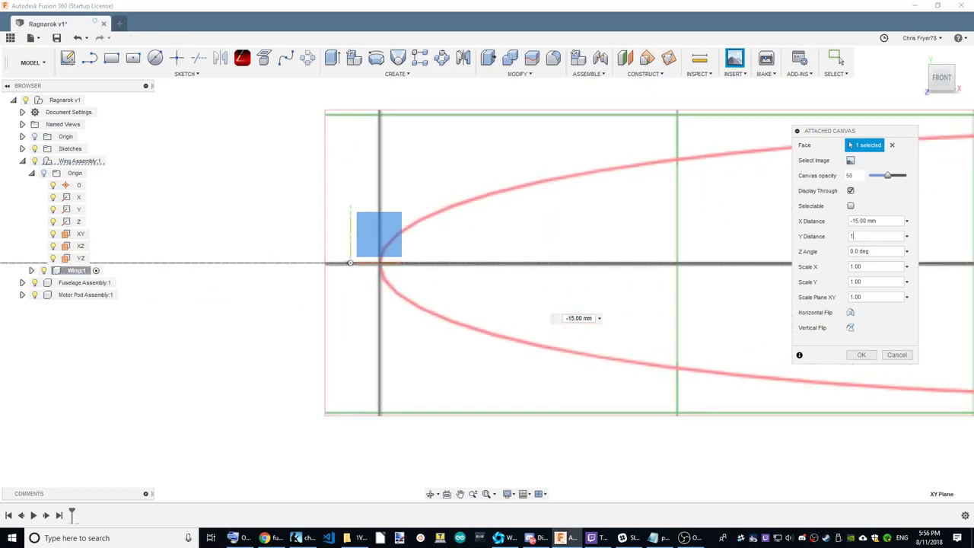
Set the canvas Y Distance to 0 and X Distance to -1.7 mm
key("Tab")
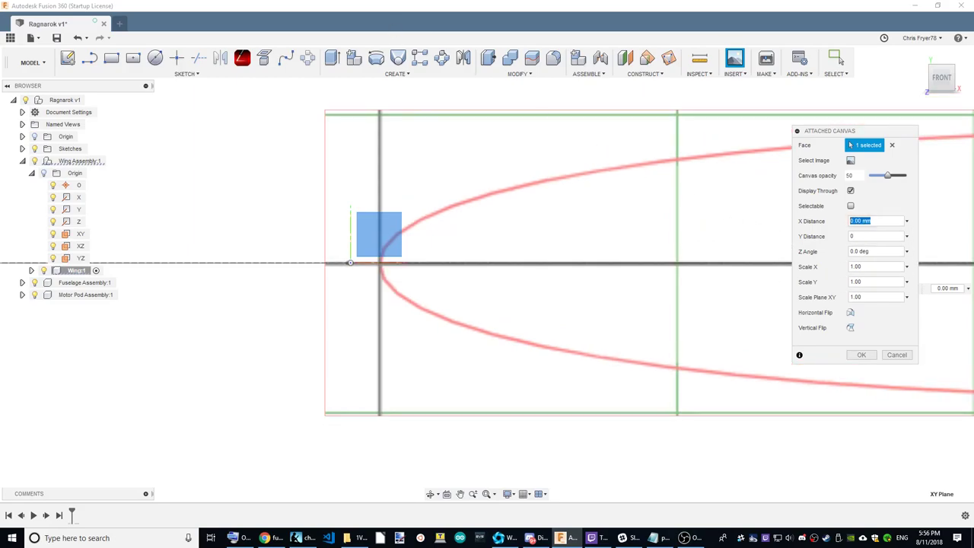
type("1")
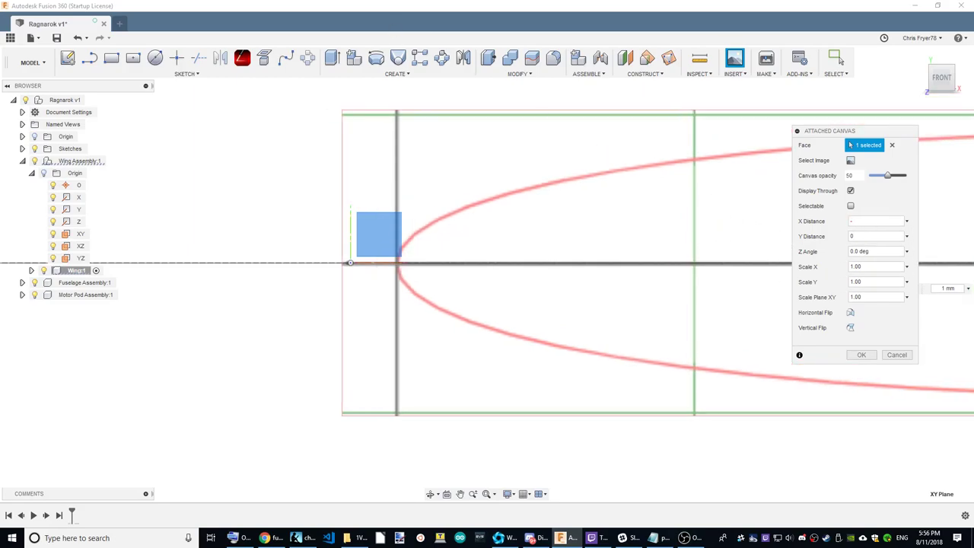
type("1")
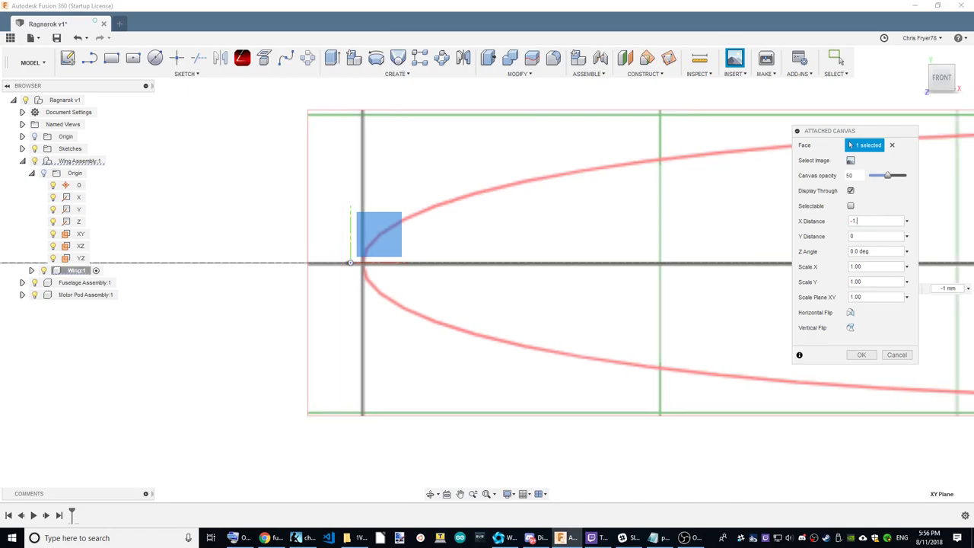
type(".5")
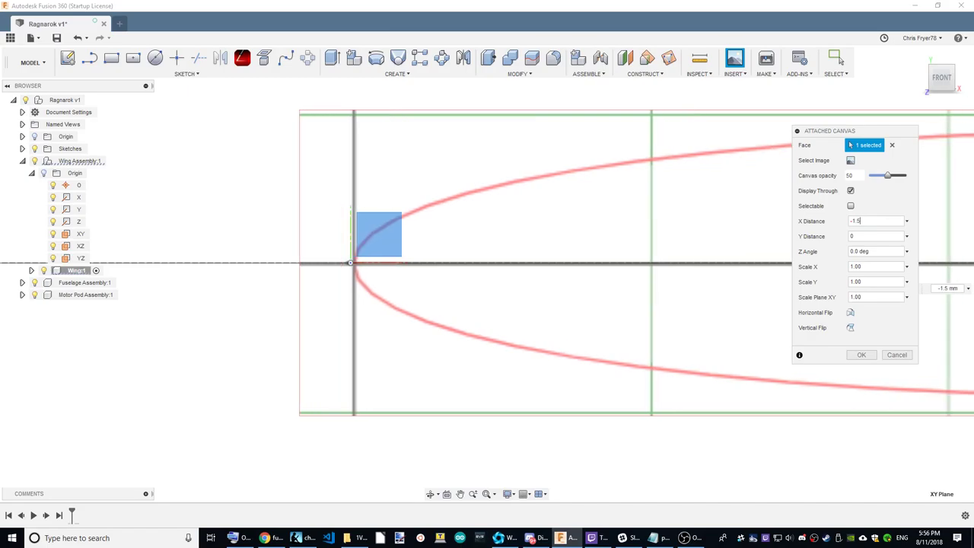
type("6")
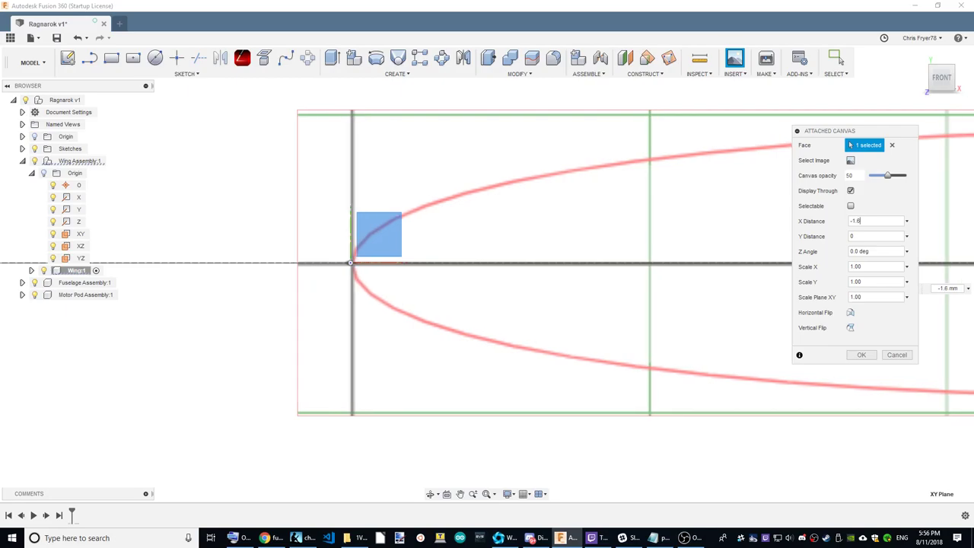
key("BackSpace")
type("7")
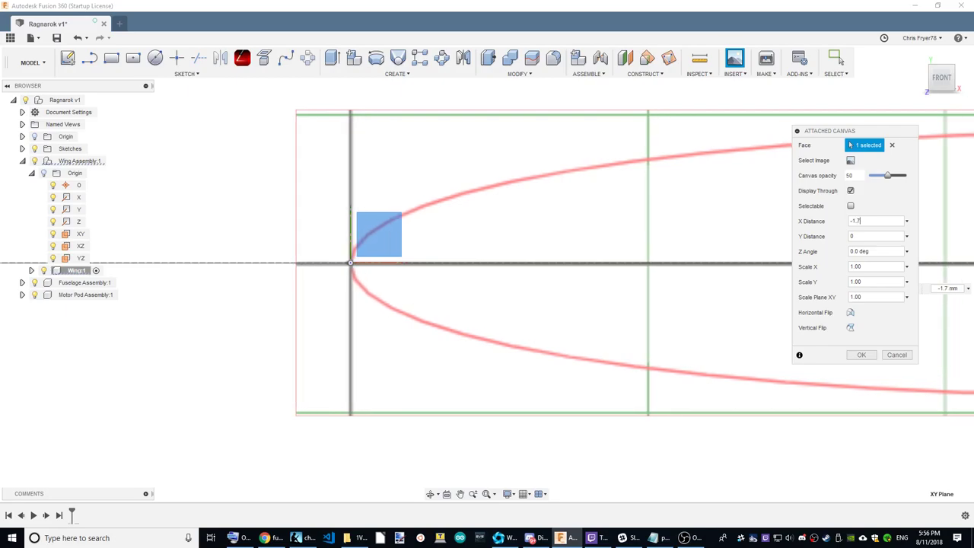
type("5")
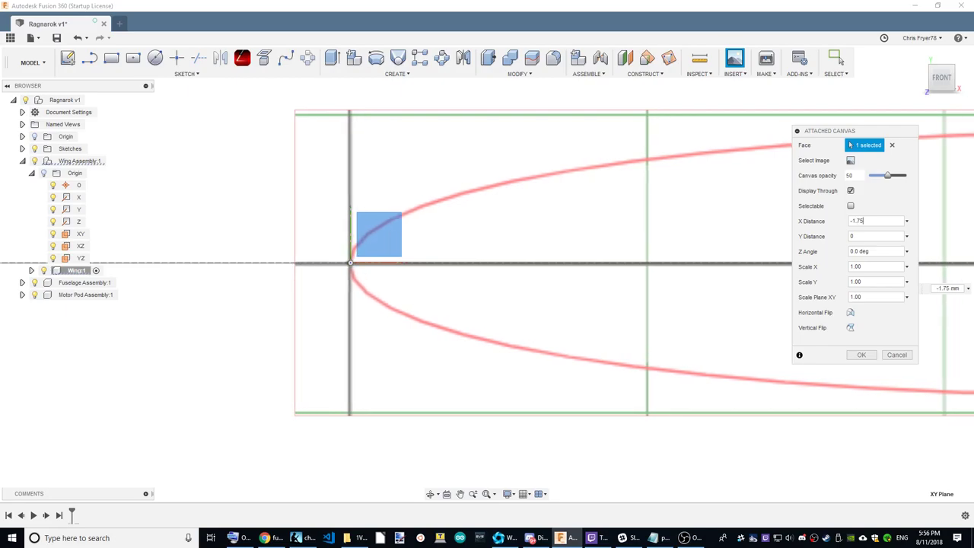
key("BackSpace")
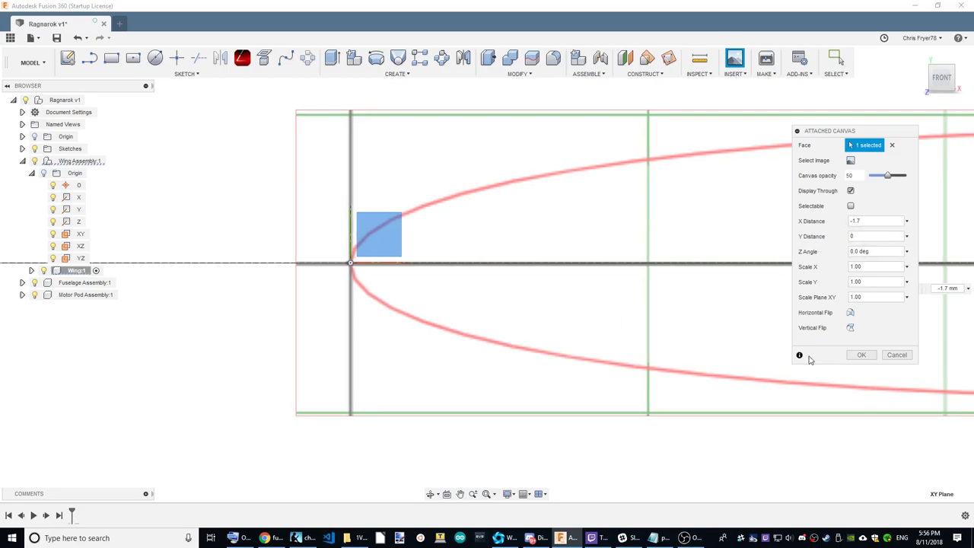
scroll(182, 273, "down", 5)
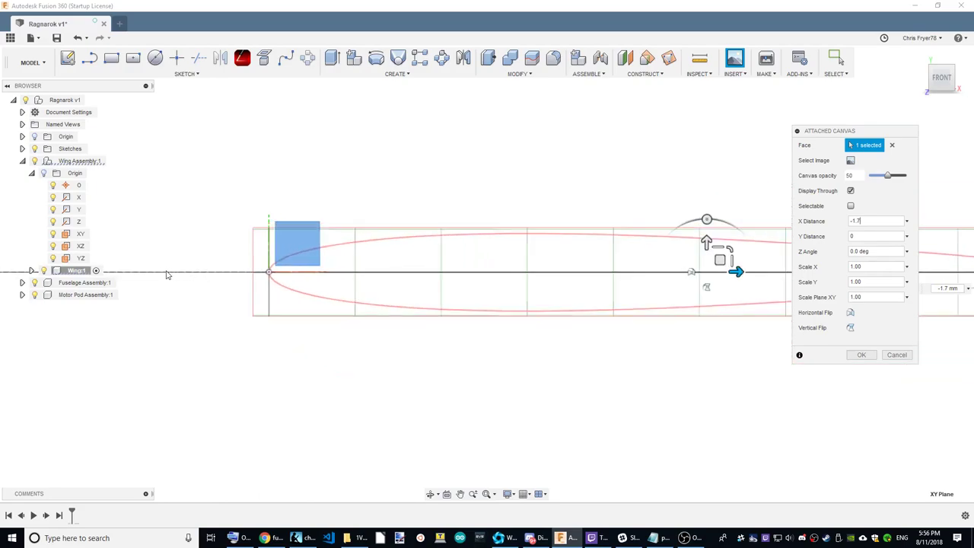
scroll(700, 299, "up", 1)
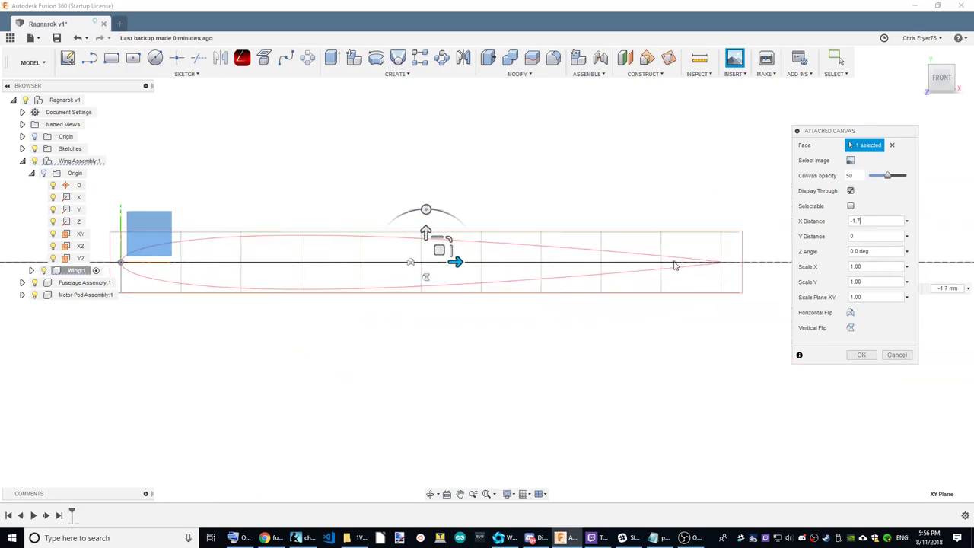
Confirm the airfoil canvas placement and return the view to FRONT
left_click(863, 356)
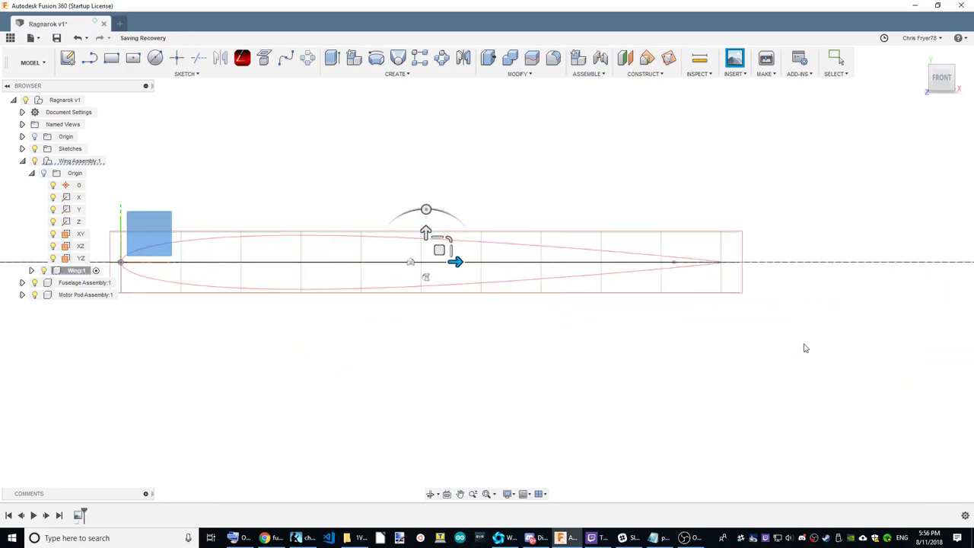
scroll(827, 261, "down", 2)
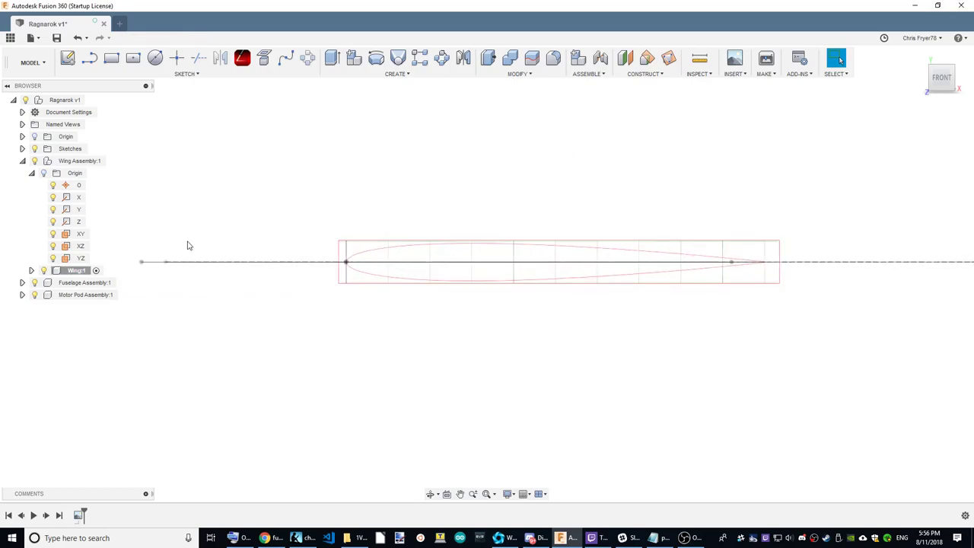
scroll(463, 269, "down", 2)
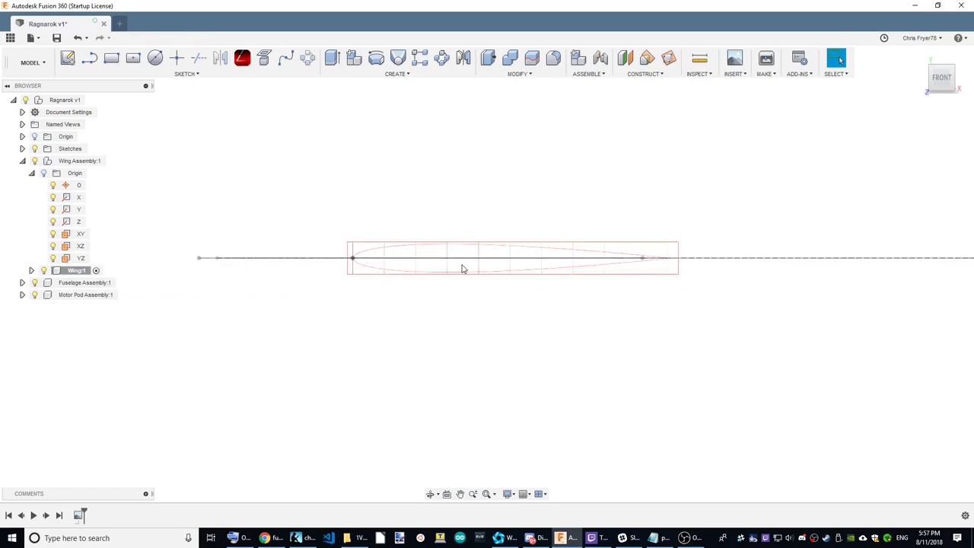
scroll(463, 270, "down", 2)
middle_click_drag(487, 273, 487, 327, "shift")
middle_click_drag(839, 60, 940, 89, "shift")
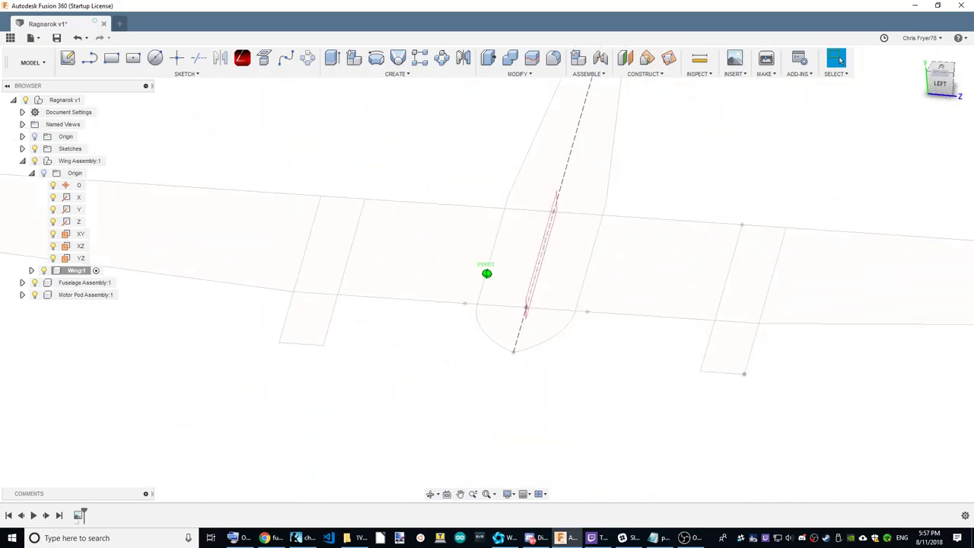
left_click(944, 86)
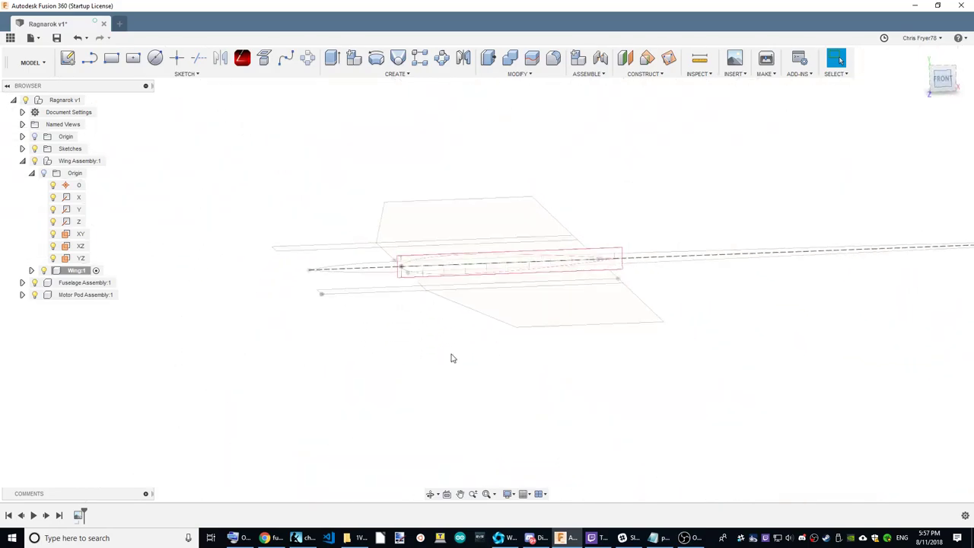
scroll(560, 265, "up", 1)
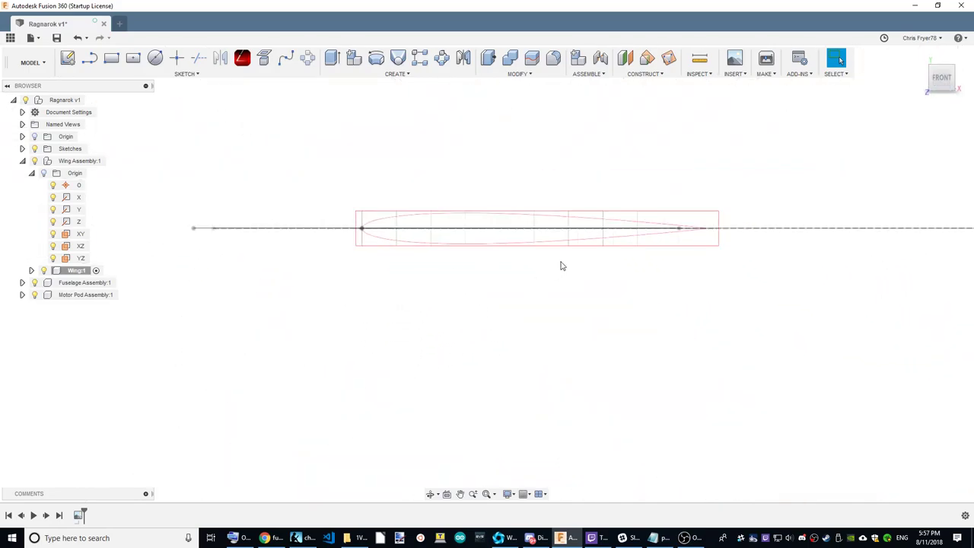
scroll(491, 225, "up", 2)
scroll(491, 226, "up", 2)
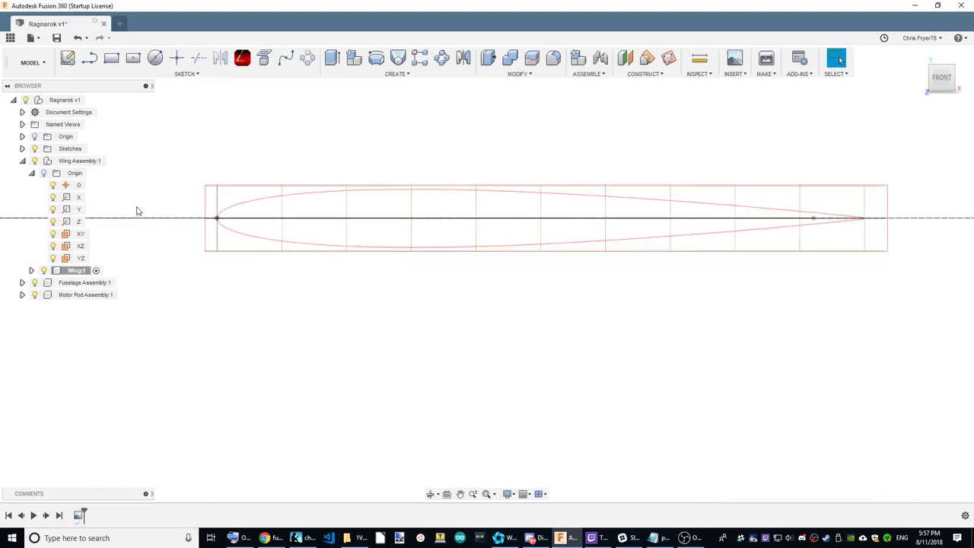
Start a new sketch on the XY plane over the airfoil image
left_click(68, 59)
left_click(245, 189)
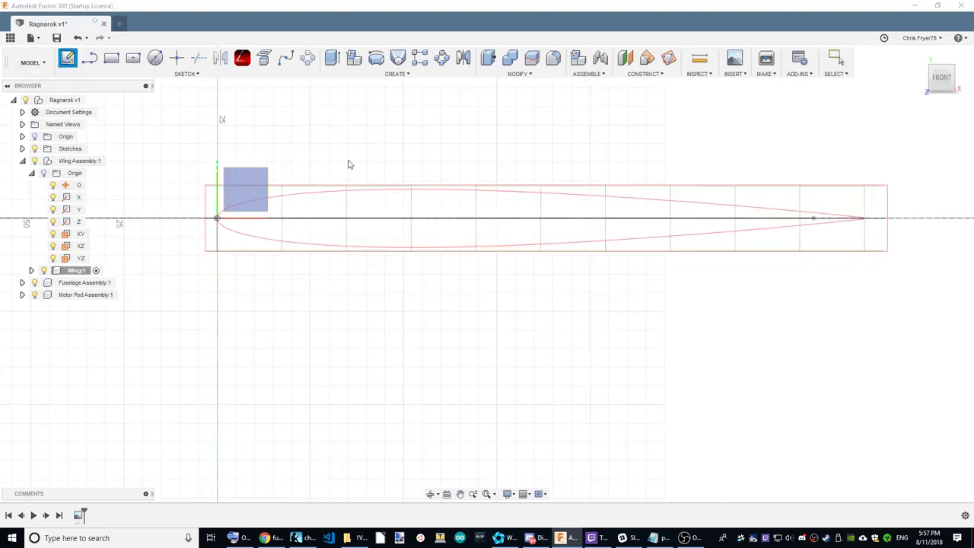
left_click(250, 182)
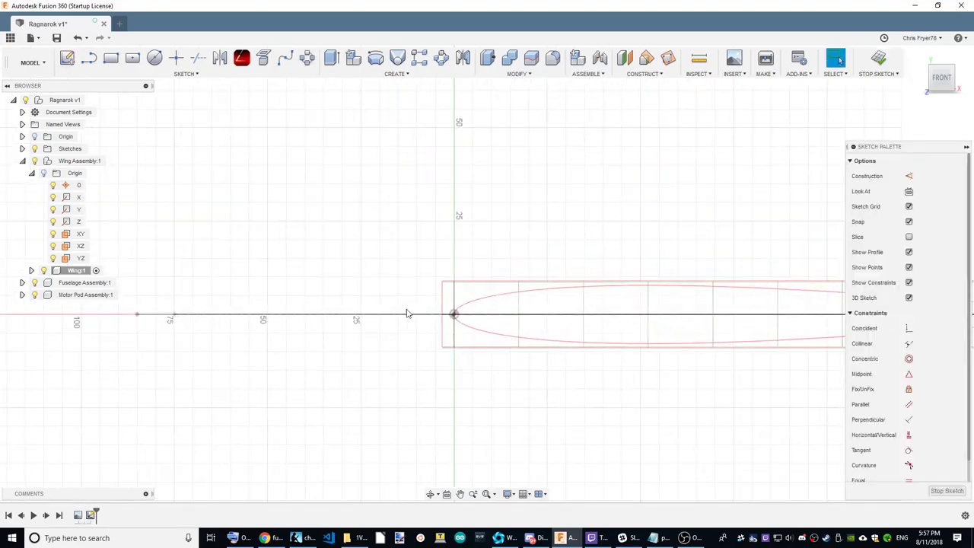
scroll(761, 330, "up", 2)
scroll(761, 315, "down", 2)
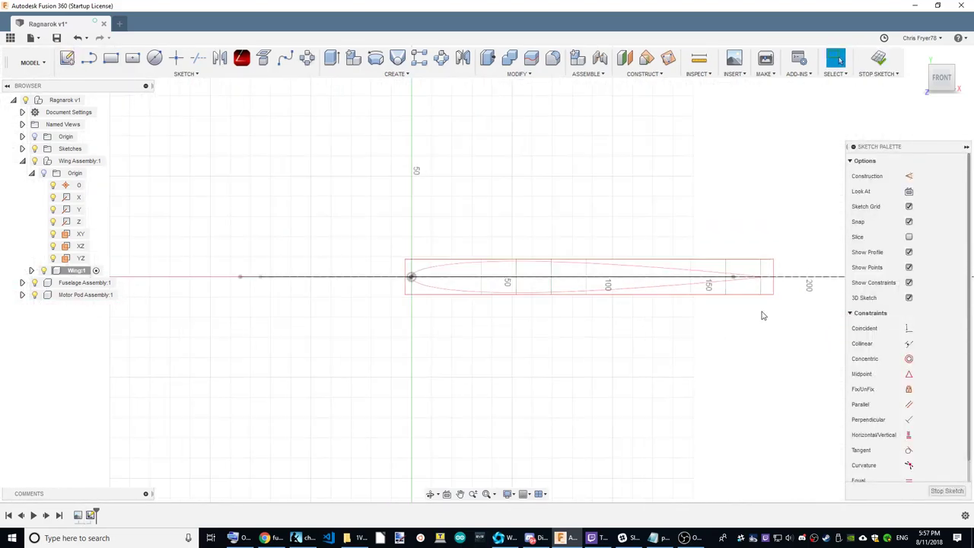
scroll(639, 283, "up", 2)
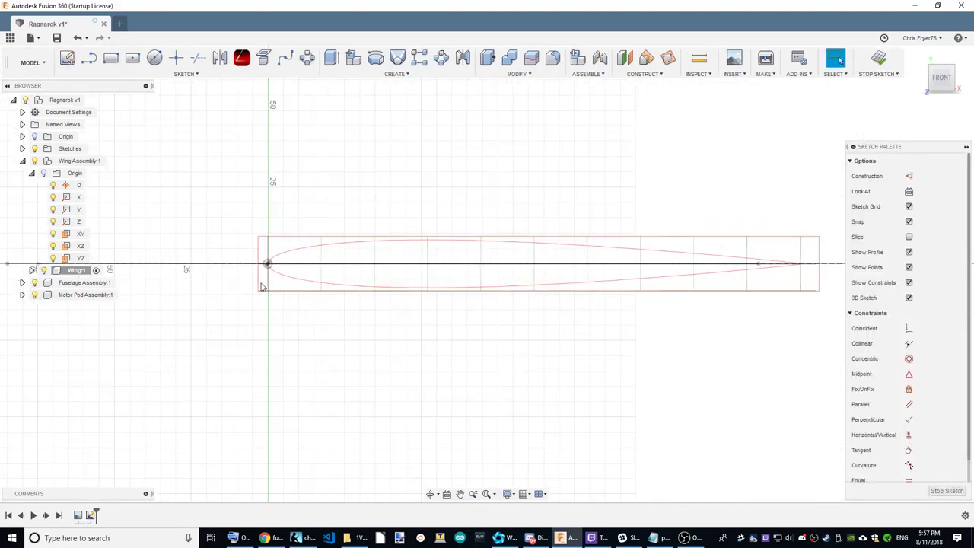
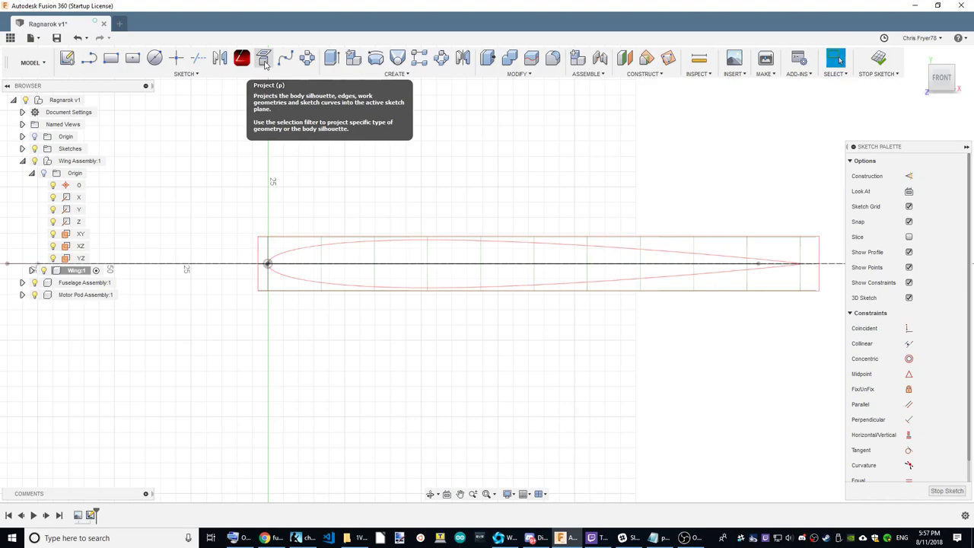
Project the airfoil's leading-edge origin point and trailing-end point into the Wing sketch
left_click(264, 64)
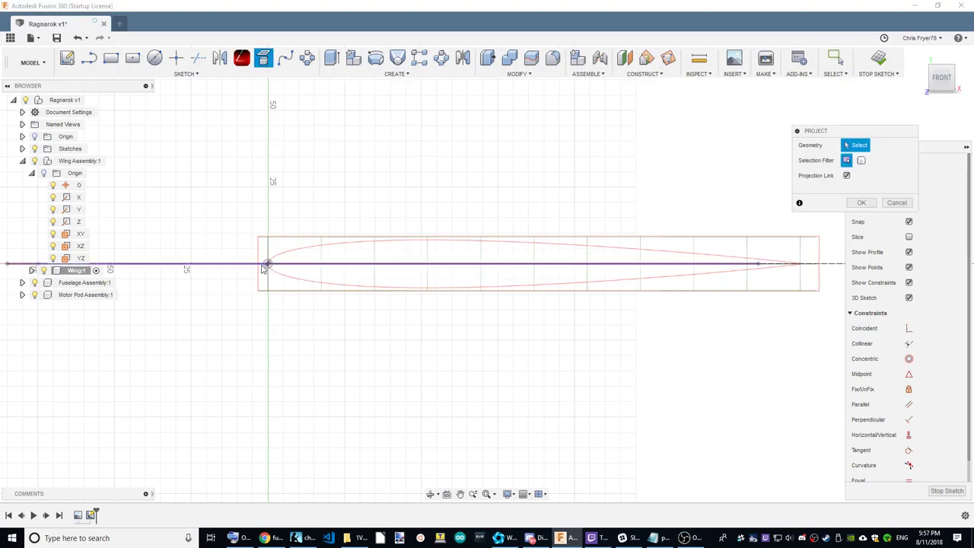
left_click(268, 264)
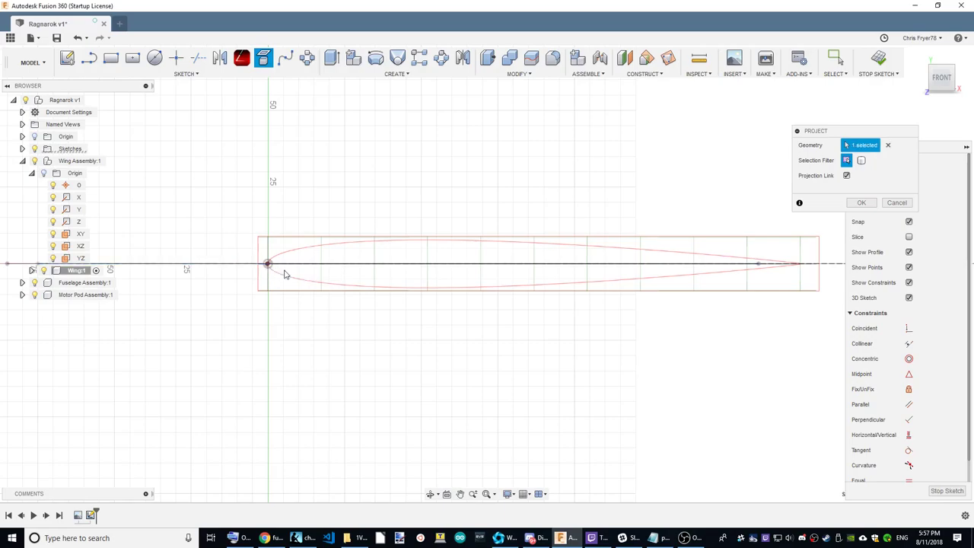
left_click(758, 266)
scroll(339, 264, "up", 1)
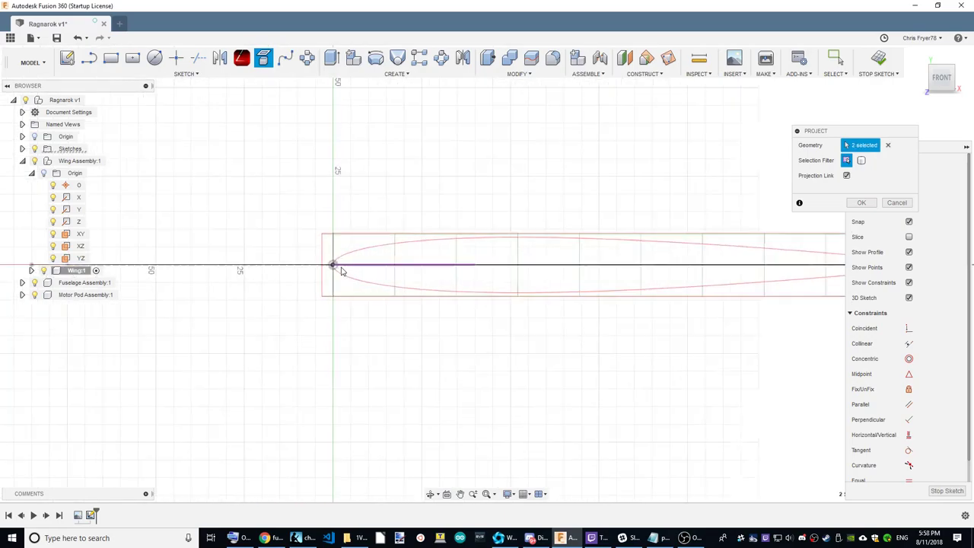
scroll(334, 265, "up", 2)
scroll(333, 266, "up", 1)
scroll(335, 266, "down", 2)
scroll(706, 289, "up", 2)
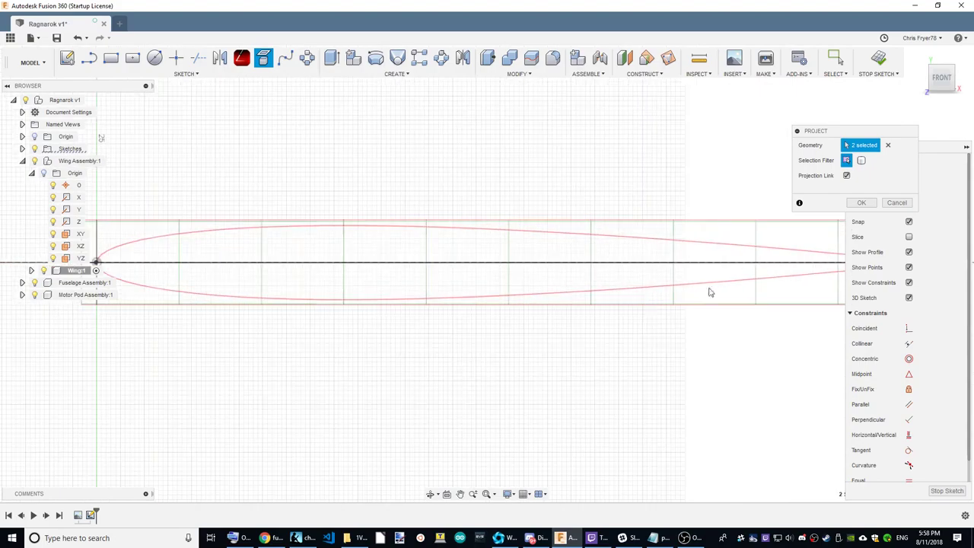
scroll(659, 289, "down", 1)
scroll(662, 293, "down", 1)
Draw a chord line from the leading edge to the trailing point, plus a short upright line near the tail
left_click(861, 202)
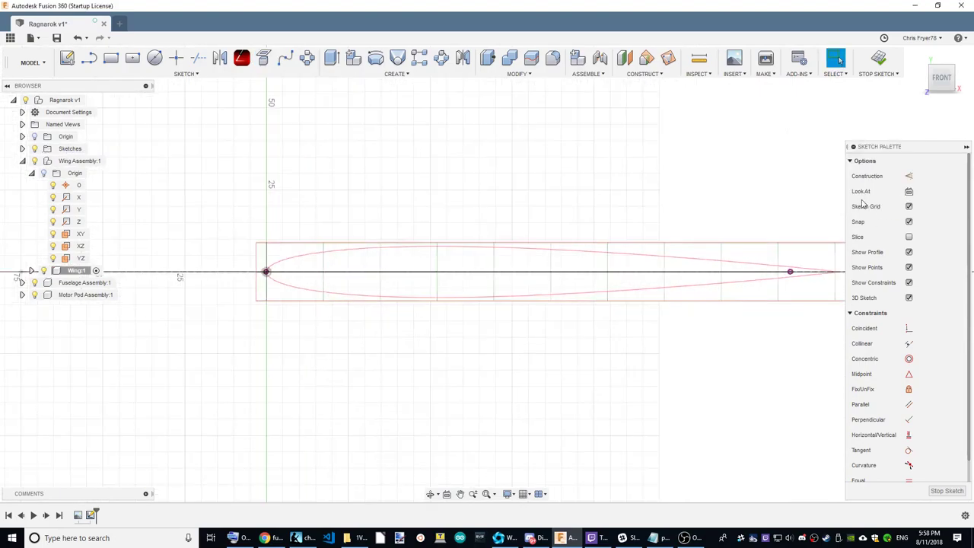
left_click(22, 148)
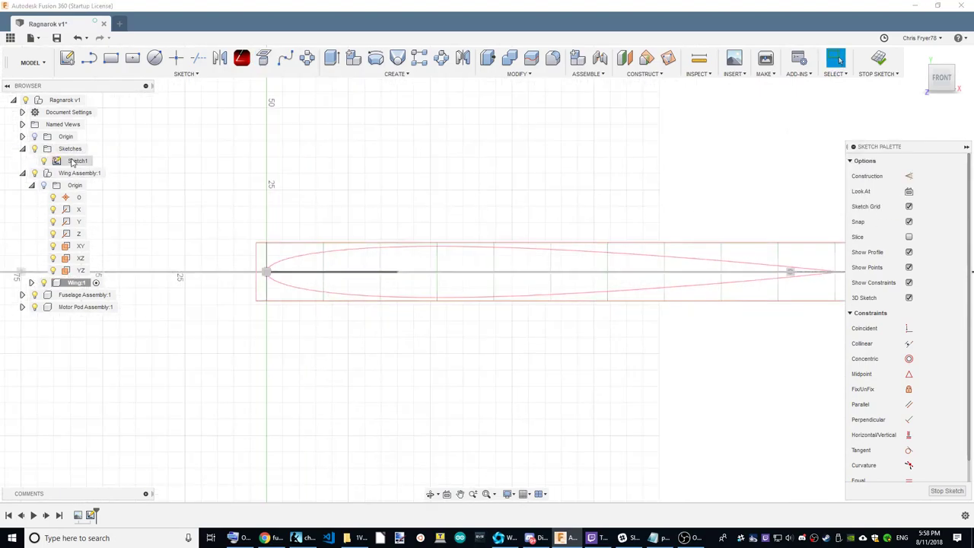
key("l")
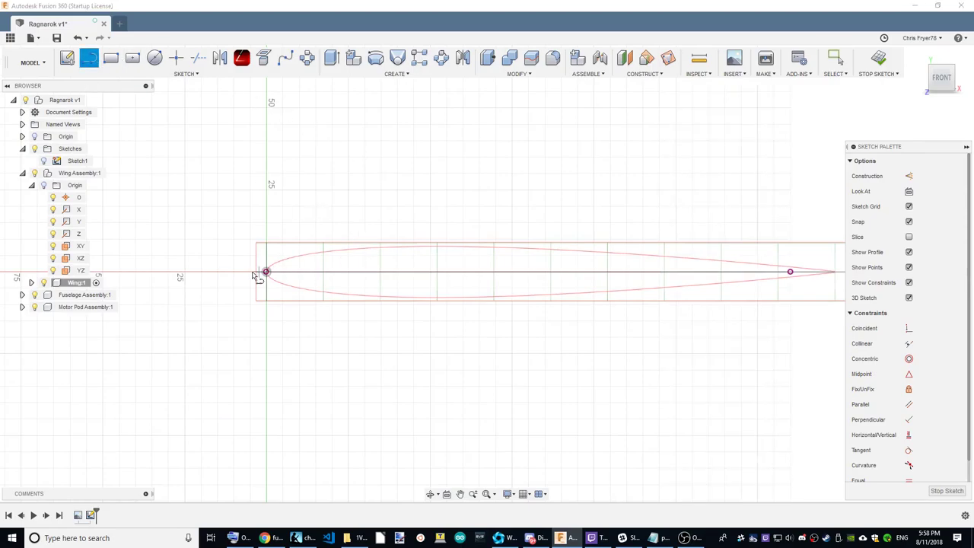
left_click(266, 271)
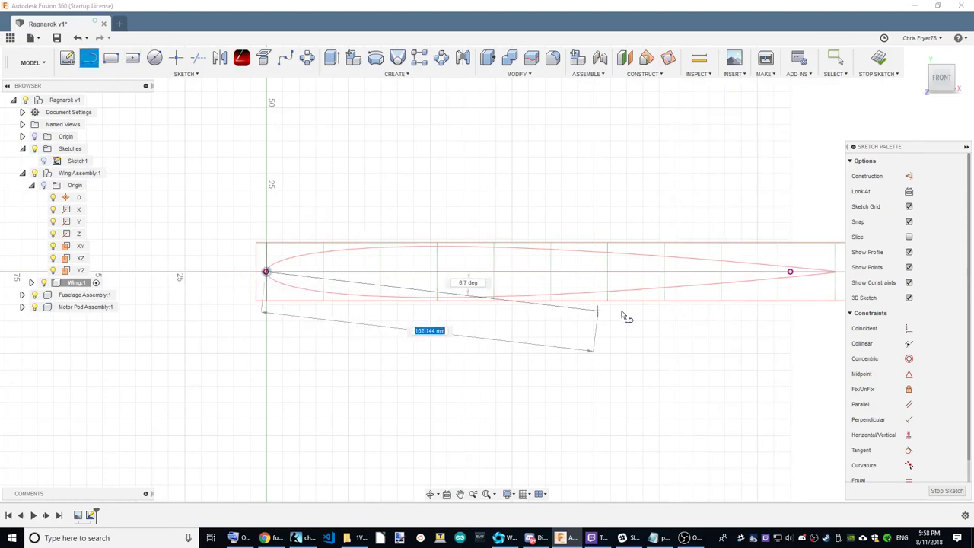
left_click(789, 273)
scroll(812, 266, "up", 2)
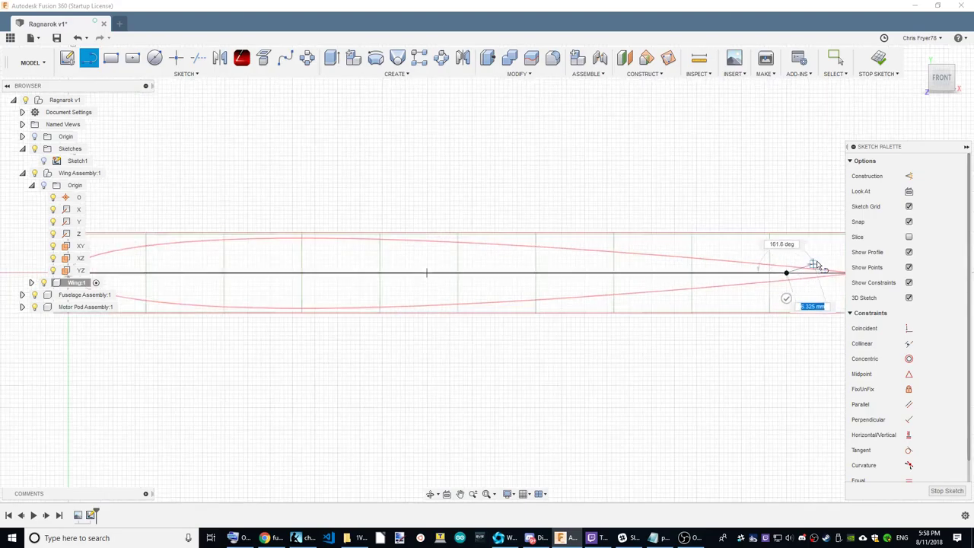
scroll(815, 267, "up", 3)
scroll(771, 273, "down", 2)
scroll(753, 276, "down", 2)
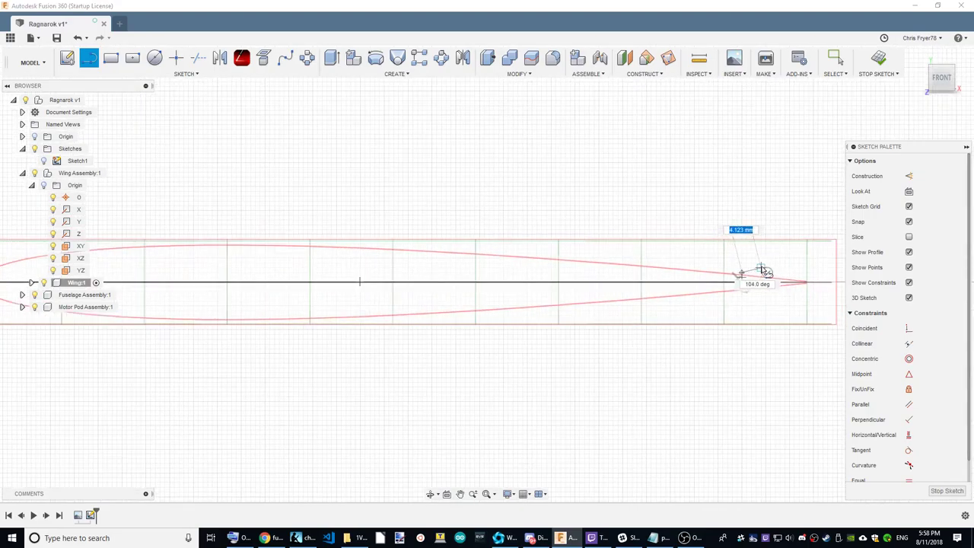
key("Escape")
right_click(739, 278)
key("Escape")
scroll(812, 266, "up", 2)
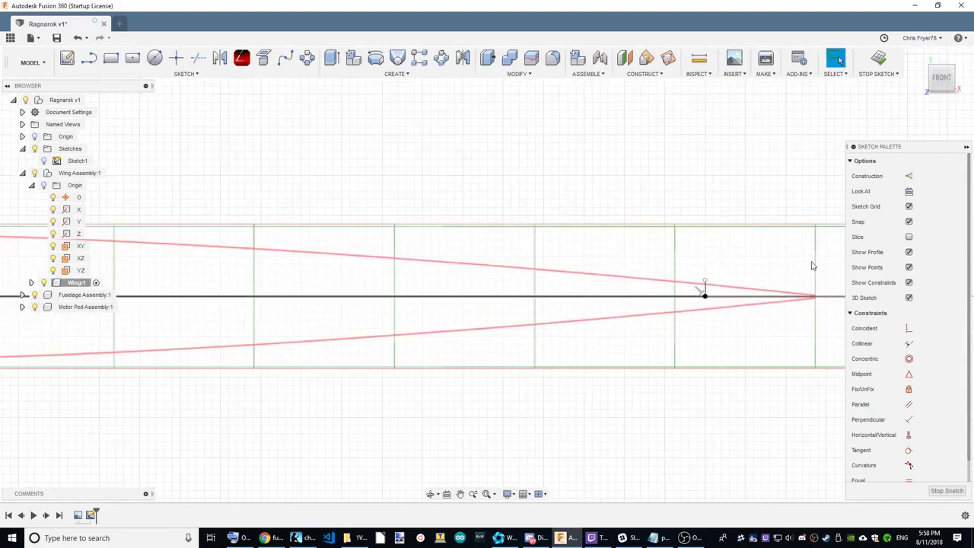
scroll(812, 265, "up", 2)
Dimension the short upright tail line to 1.50 mm
key("d")
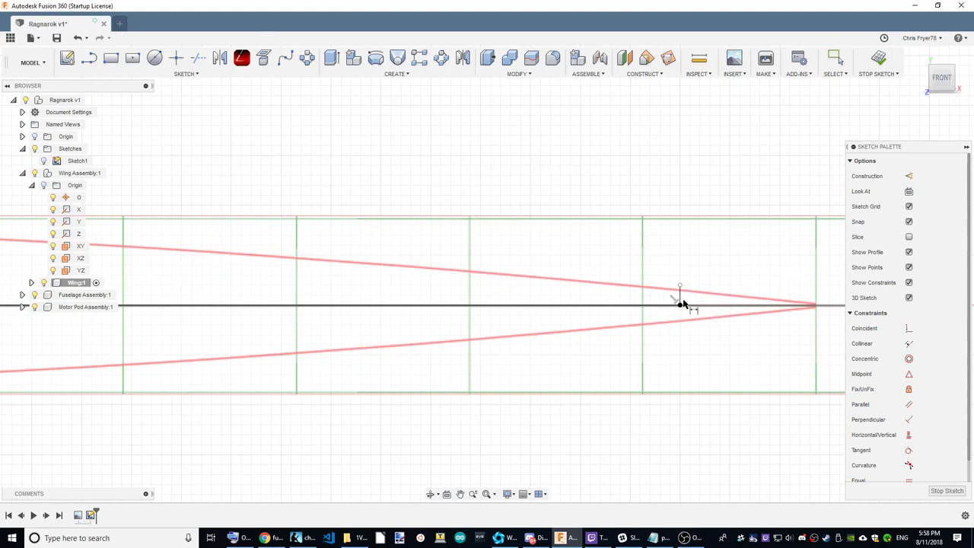
left_click(680, 297)
left_click(734, 213)
type("1.5")
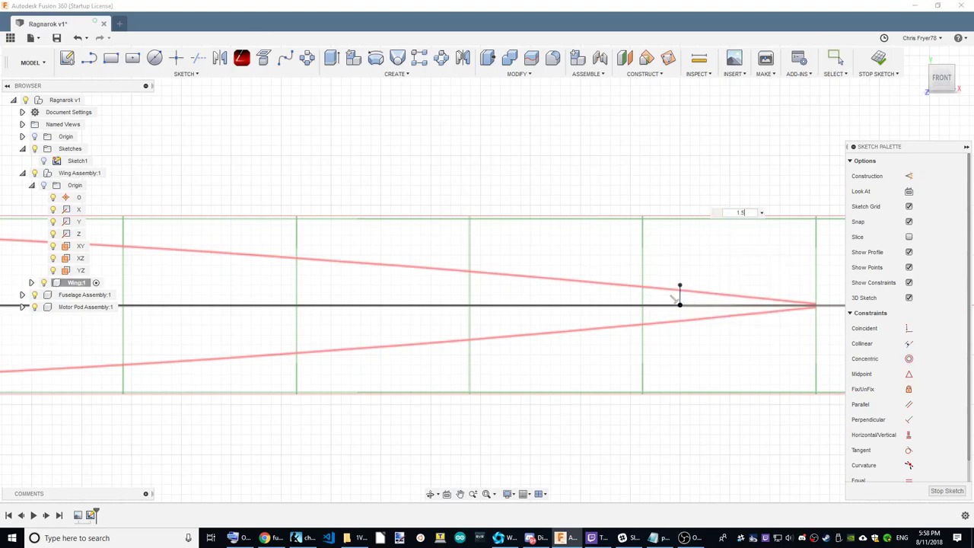
key("Return")
left_click(89, 58)
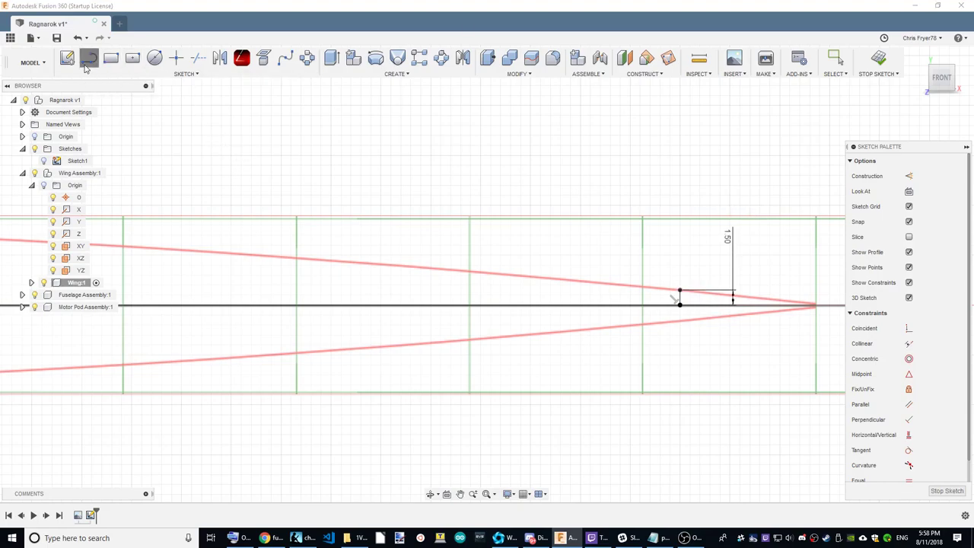
scroll(680, 298, "down", 2)
Draw the upper-surface spline from the tail tick to the nose, with a vertical nose tangent
left_click(285, 61)
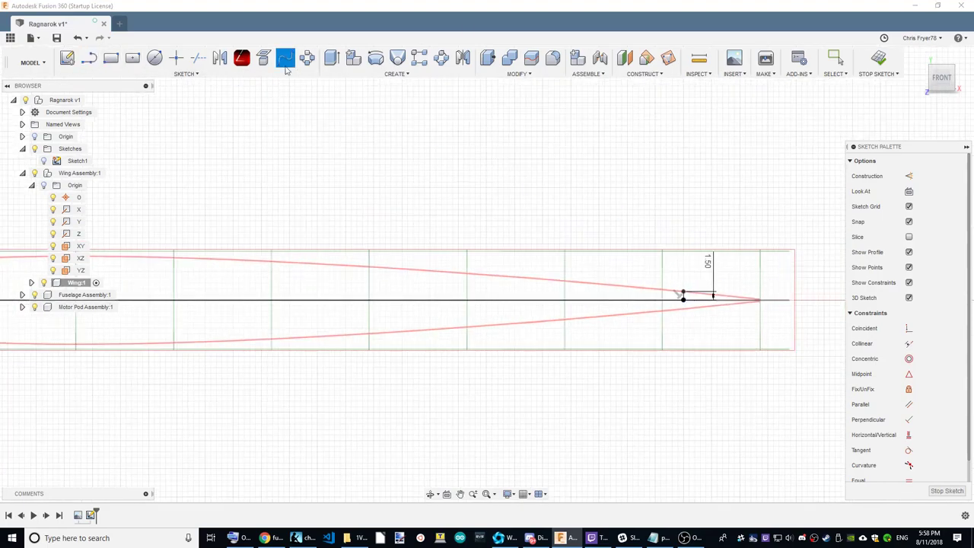
left_click(682, 297)
scroll(772, 267, "down", 3)
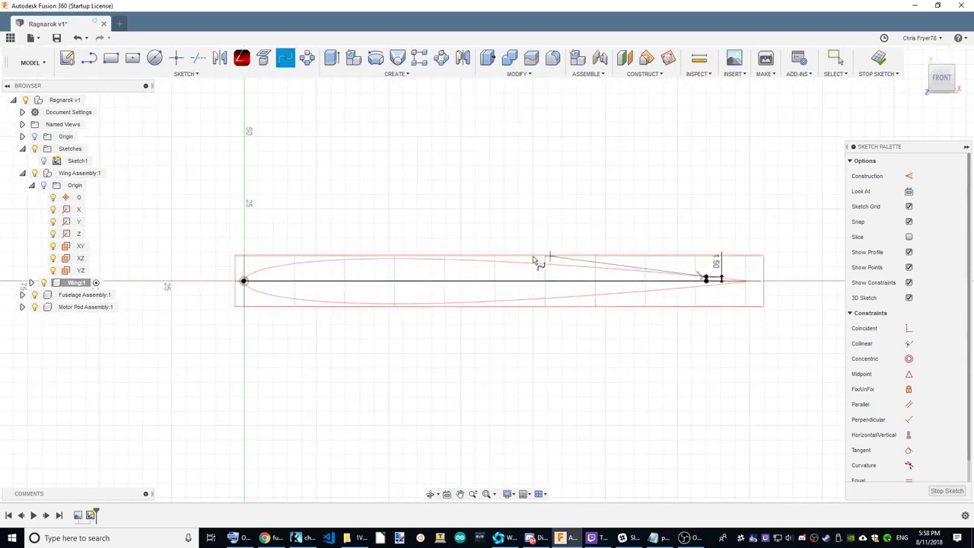
left_click(392, 260)
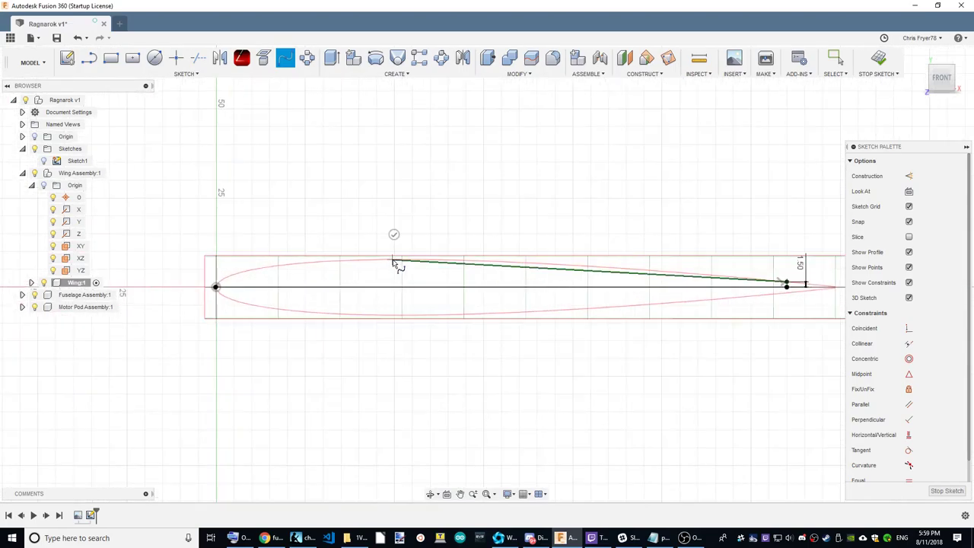
double_click(215, 287)
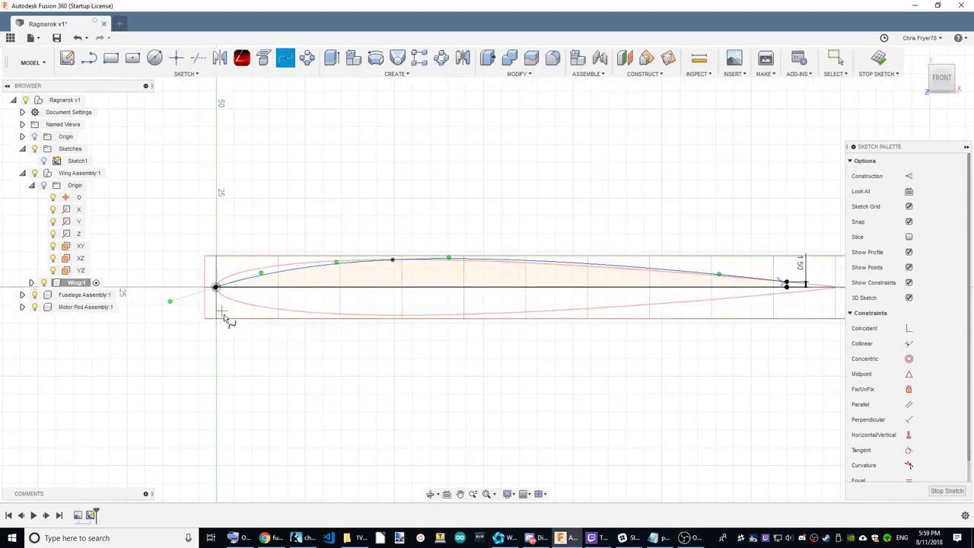
right_click(375, 357)
left_click(342, 356)
left_click_drag(261, 273, 217, 275)
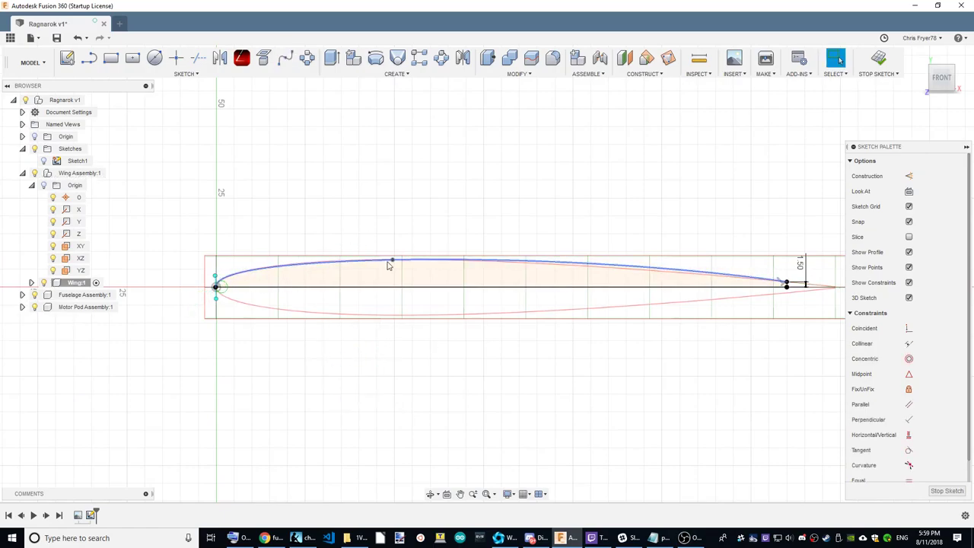
Constrain the spline's crest tangent handle to horizontal
left_click(438, 259)
scroll(548, 270, "down", 1)
scroll(593, 264, "up", 1)
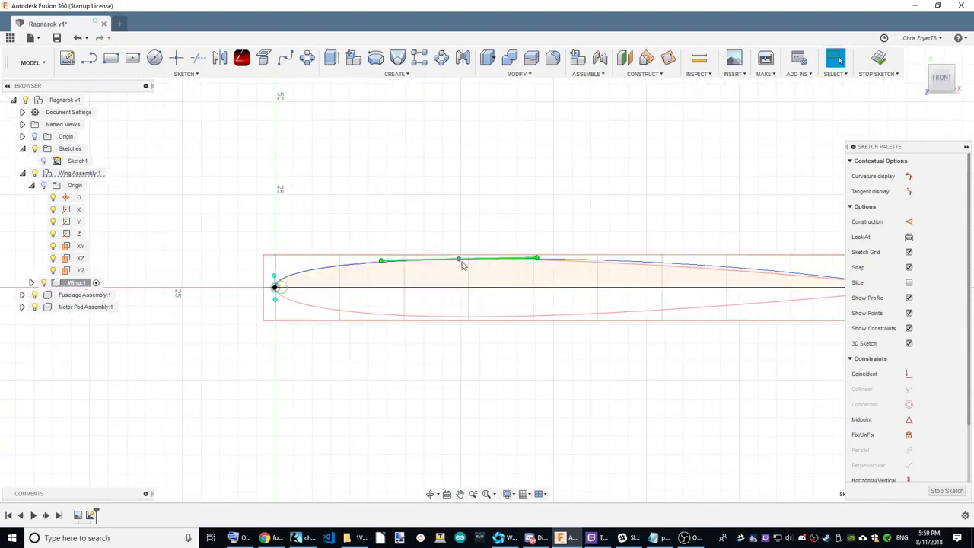
left_click(523, 261)
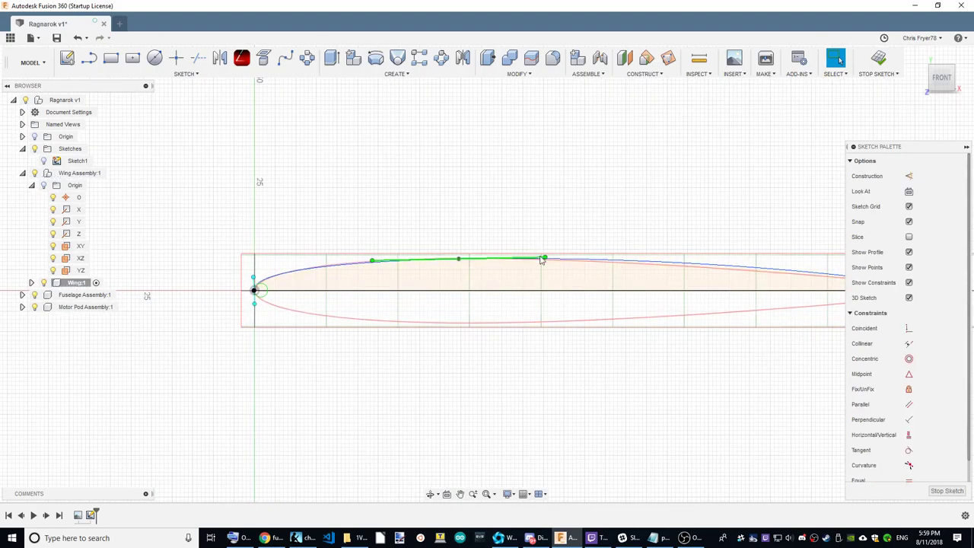
scroll(917, 464, "down", 2)
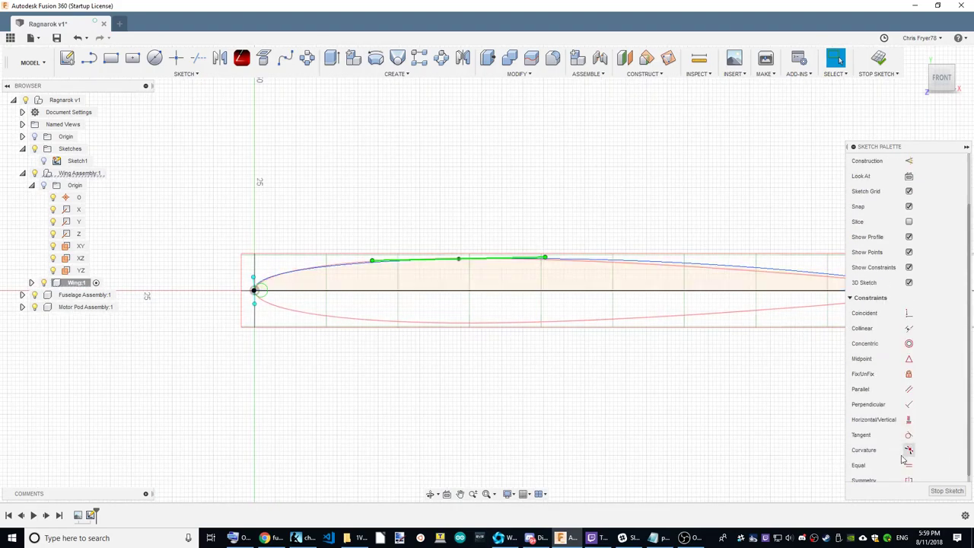
left_click(908, 420)
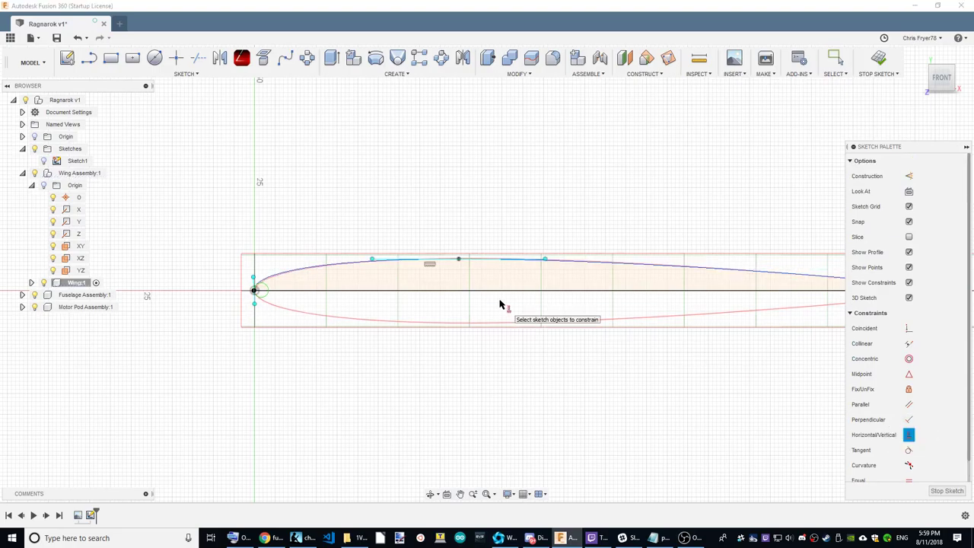
scroll(457, 283, "up", 2)
scroll(430, 224, "up", 1)
right_click(449, 200)
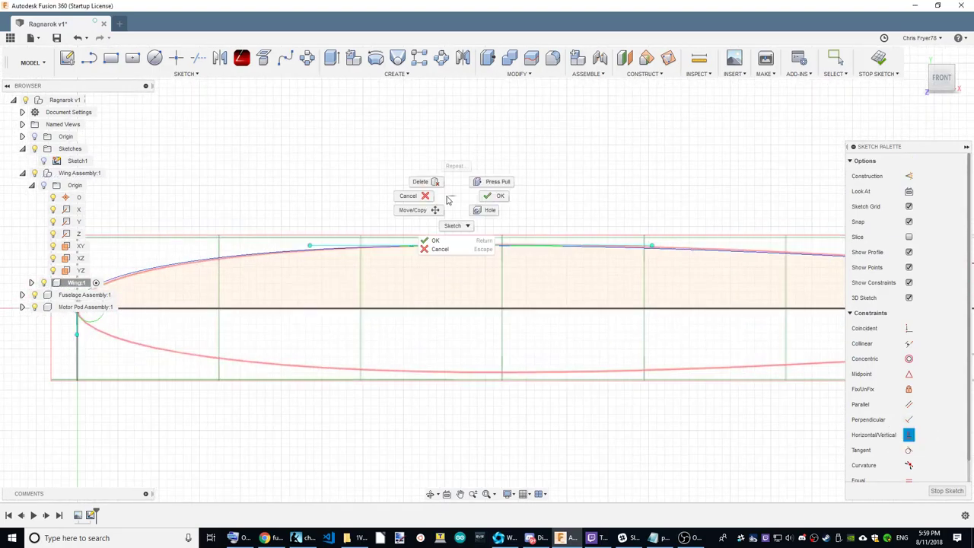
key("Escape")
Nudge the crest point so the spline matches the airfoil outline
left_click_drag(480, 245, 500, 247)
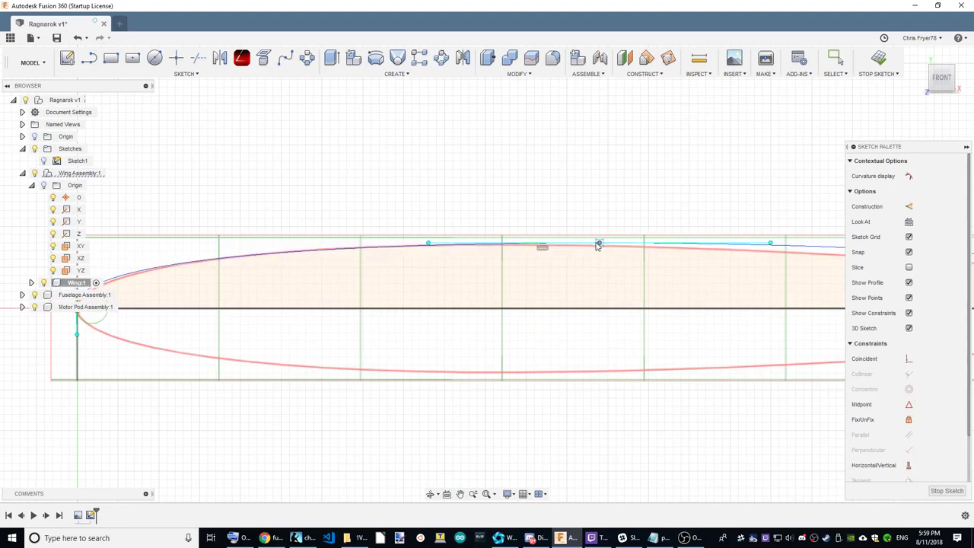
scroll(500, 245, "down", 2)
scroll(376, 255, "down", 1)
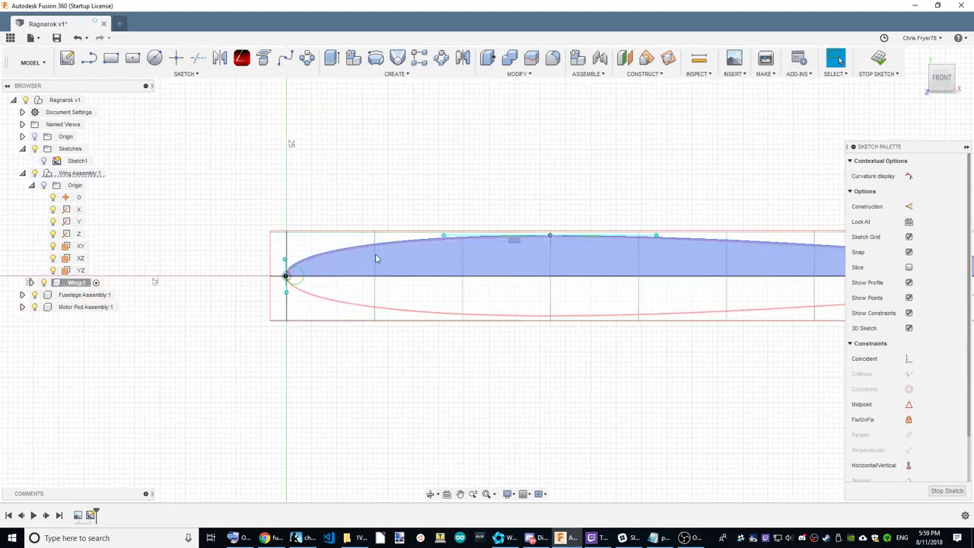
scroll(173, 221, "down", 1)
scroll(183, 220, "down", 2)
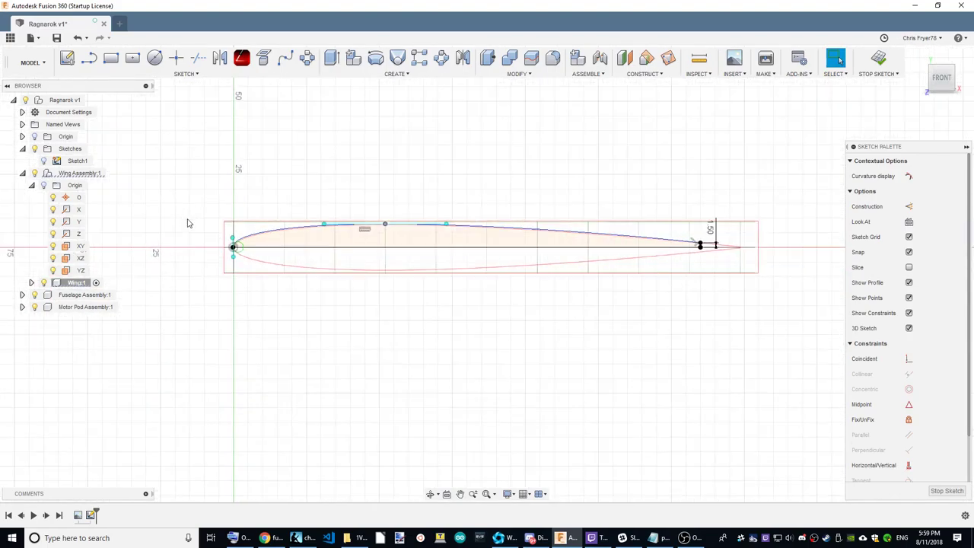
scroll(244, 232, "up", 2)
scroll(442, 220, "up", 2)
scroll(442, 220, "up", 1)
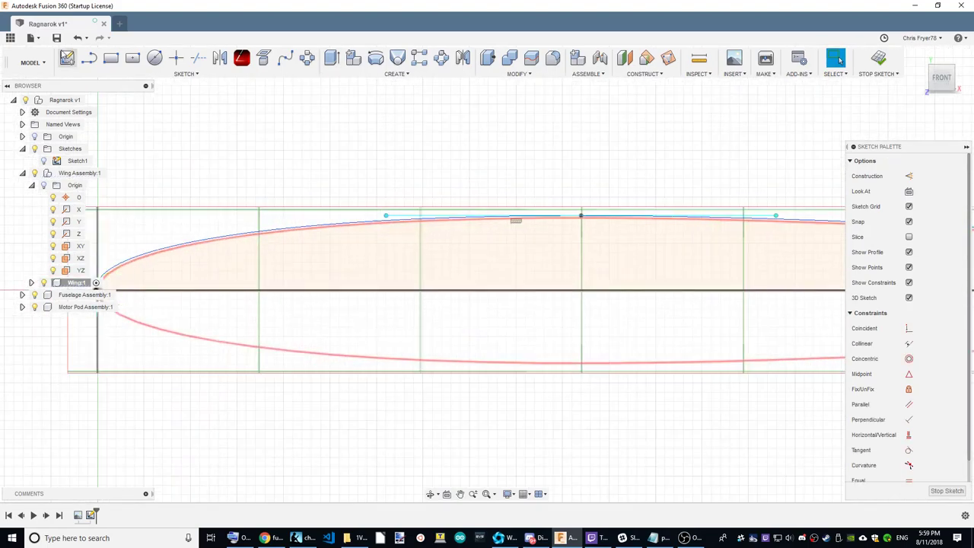
Draw a vertical line from the upper curve down to the chord line
left_click(89, 58)
left_click(582, 217)
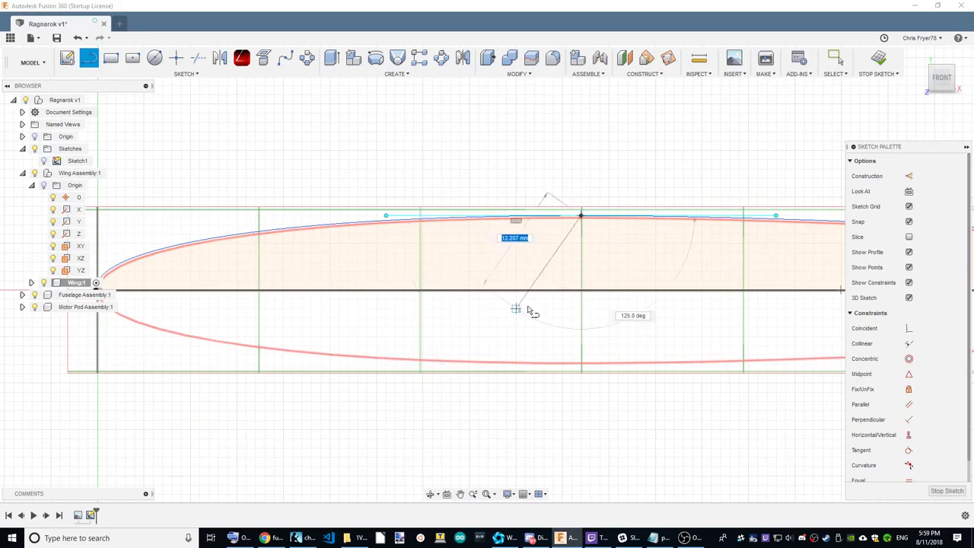
double_click(581, 289)
right_click(692, 169)
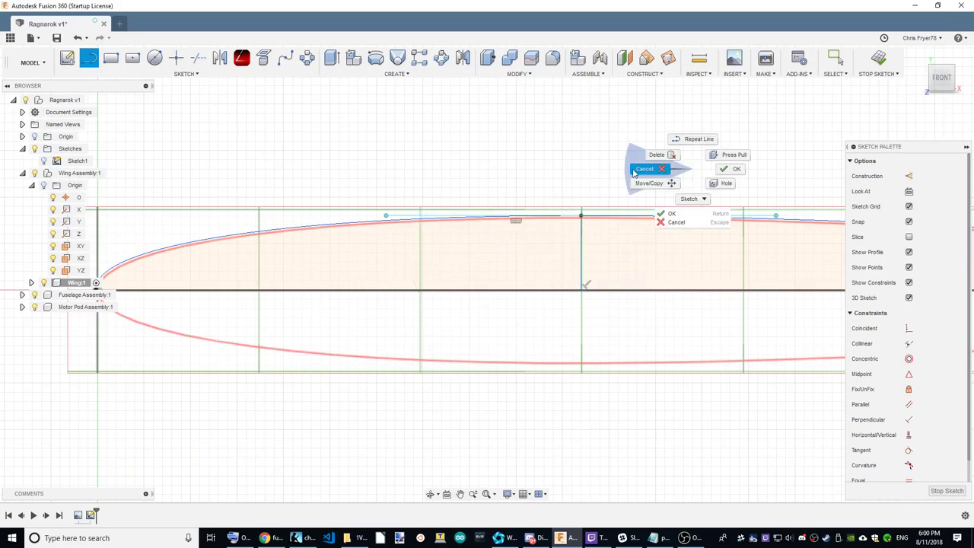
left_click(837, 58)
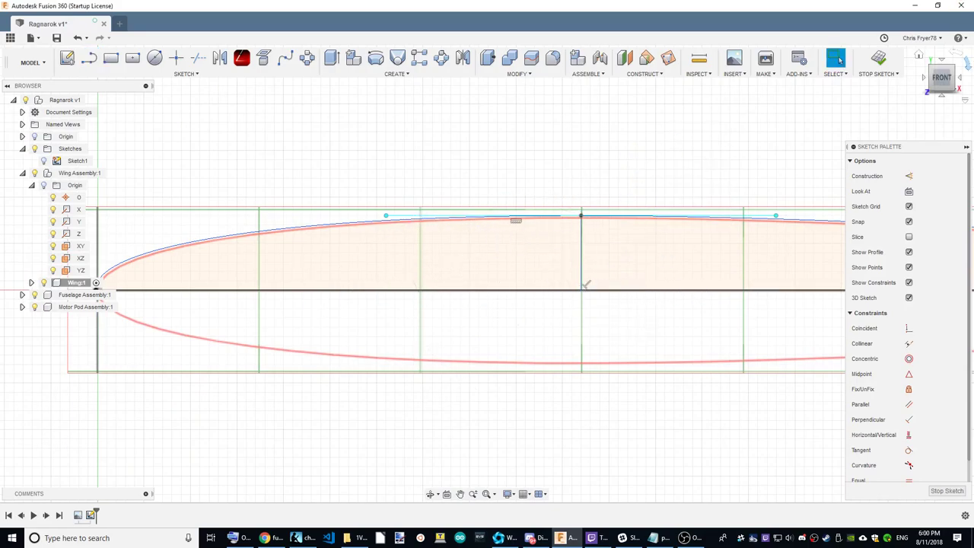
Dimension the vertical line 52 mm from the leading-edge point, adjusting it from 50 mm
scroll(495, 343, "down", 2)
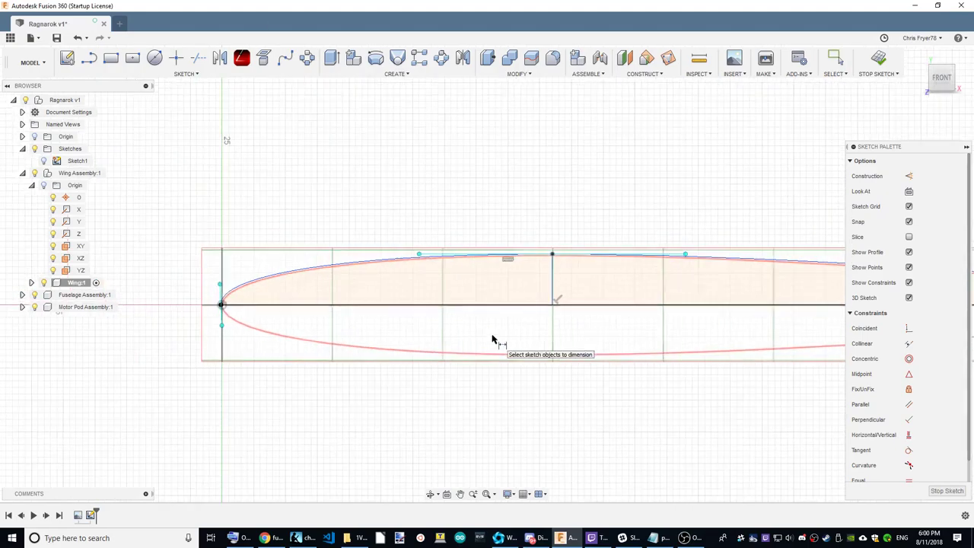
left_click(213, 304)
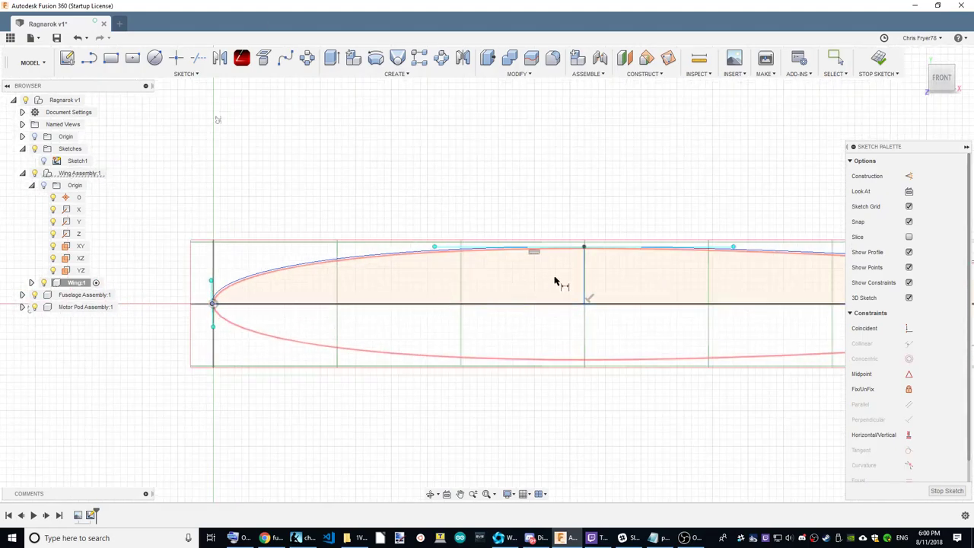
left_click(583, 272)
left_click(537, 188)
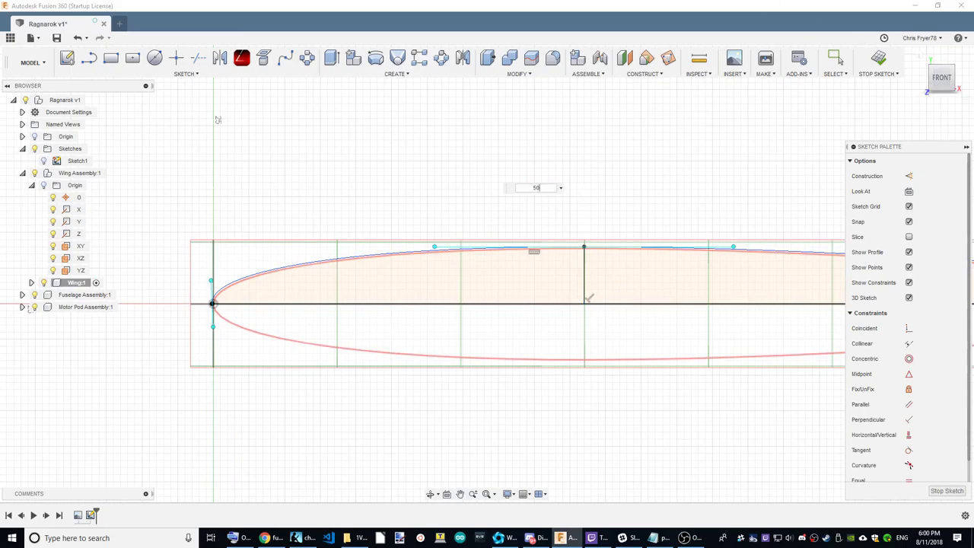
key("Return")
double_click(516, 187)
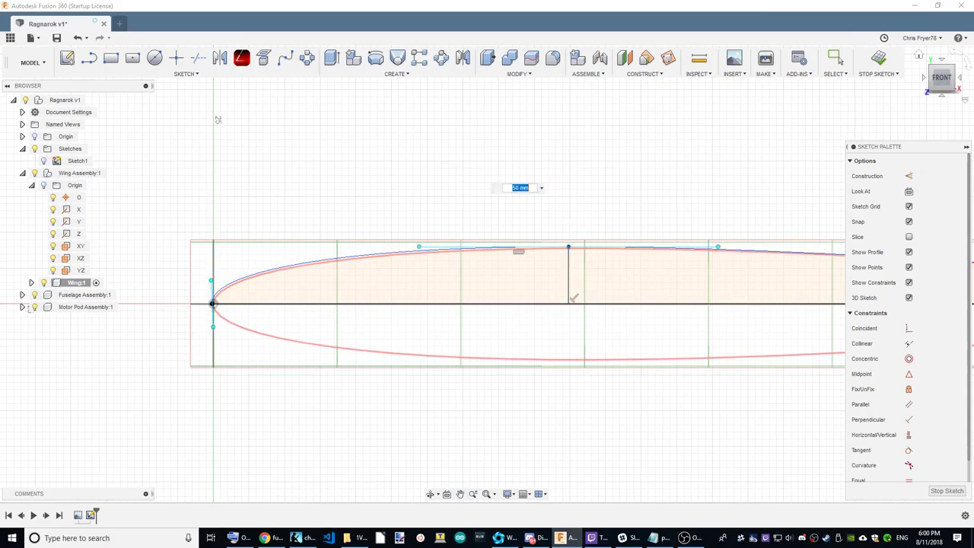
type("52")
key("Return")
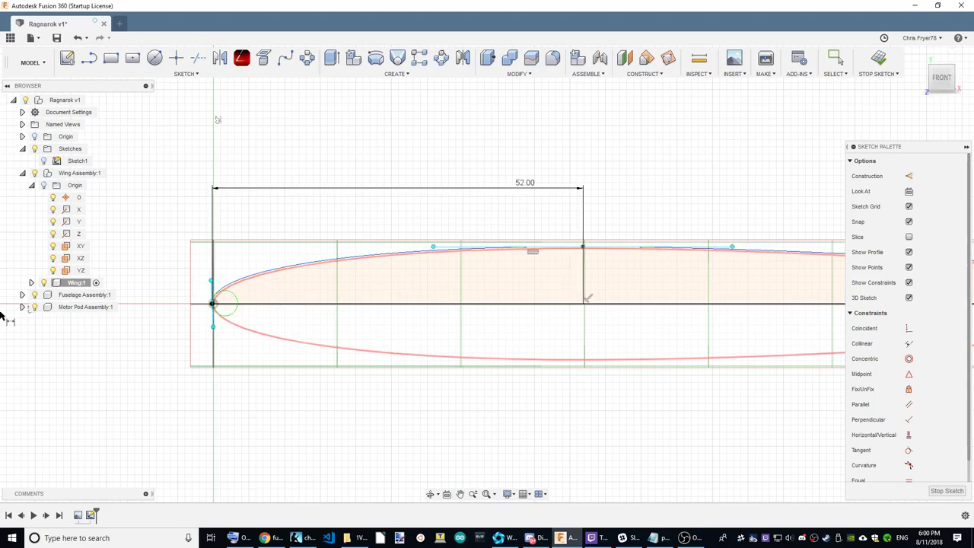
Select the leading-edge vertical line and reopen its height dimension for editing
left_click(908, 434)
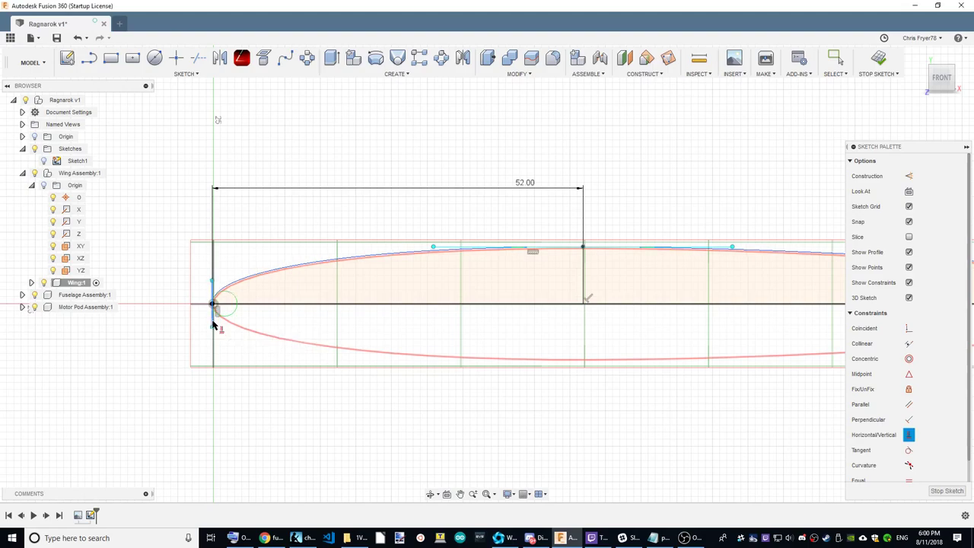
right_click(668, 190)
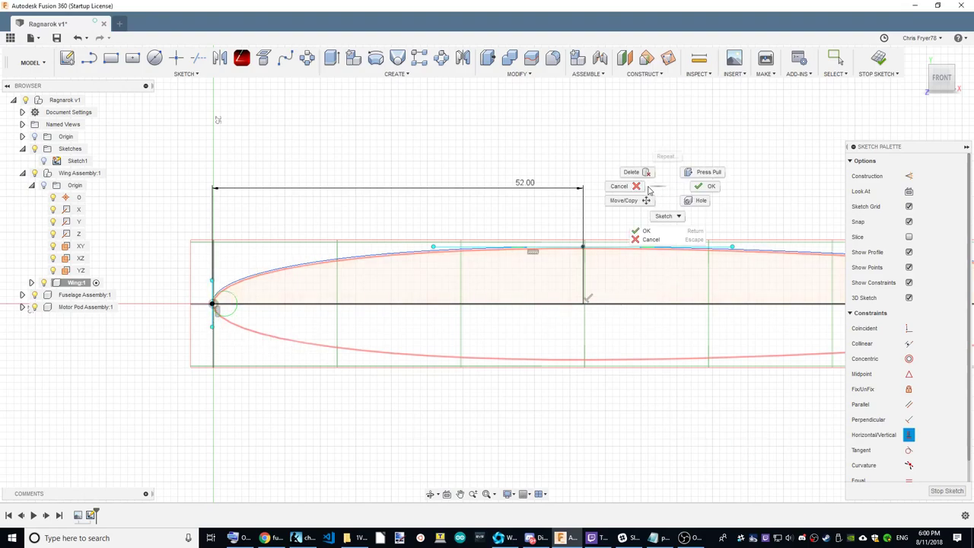
left_click(635, 188)
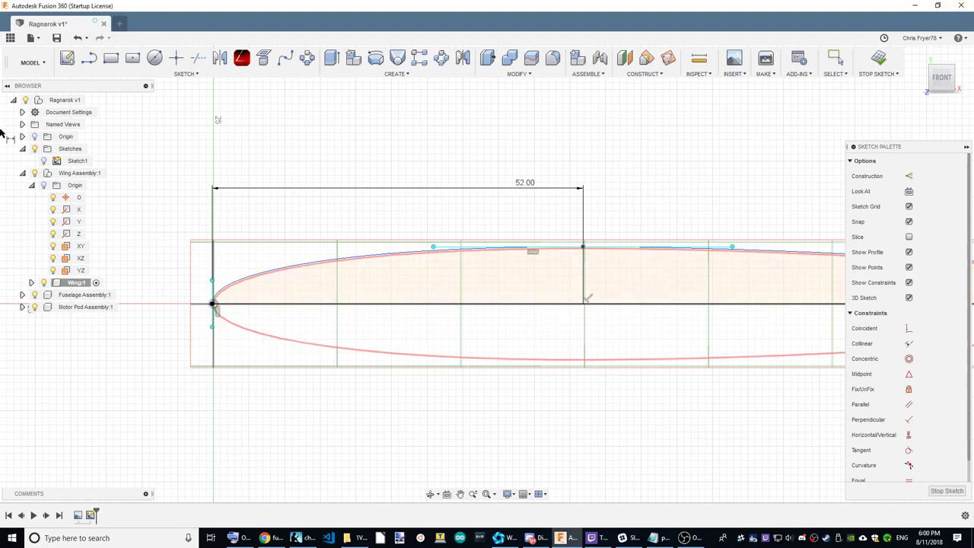
left_click(212, 293)
double_click(171, 275)
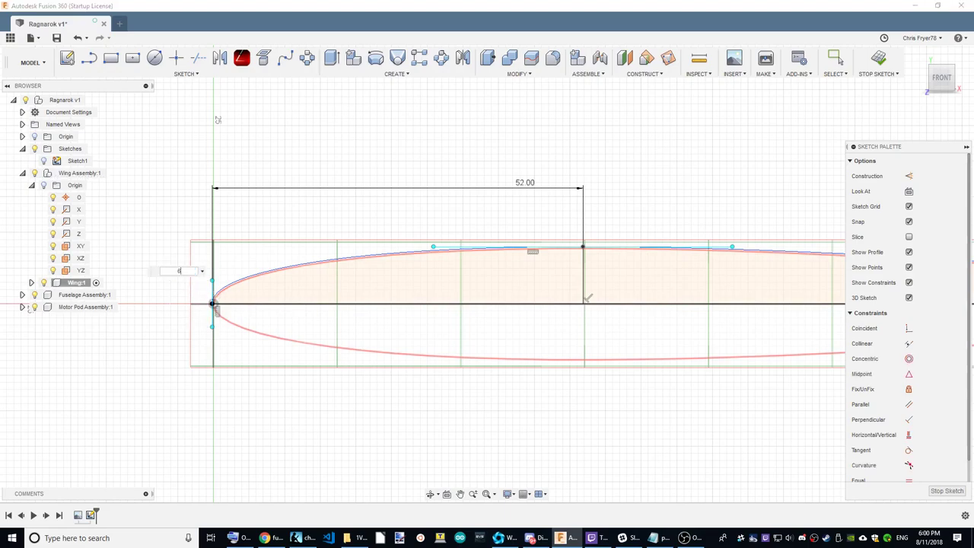
scroll(244, 265, "down", 2)
scroll(200, 297, "down", 5)
Set the trailing-edge angle to 6° and the trailing line length to 26 mm
scroll(422, 297, "up", 4)
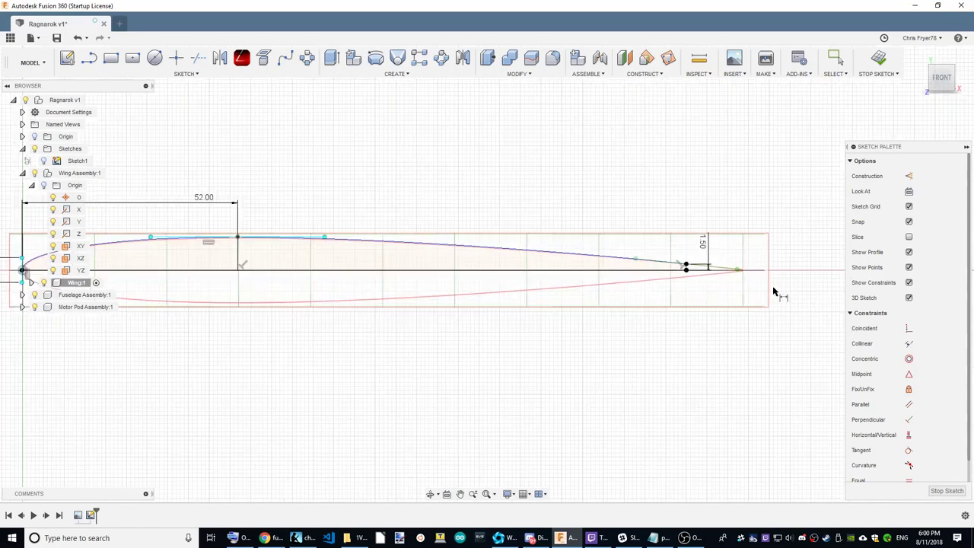
scroll(773, 291, "up", 2)
scroll(674, 271, "up", 1)
left_click(565, 275)
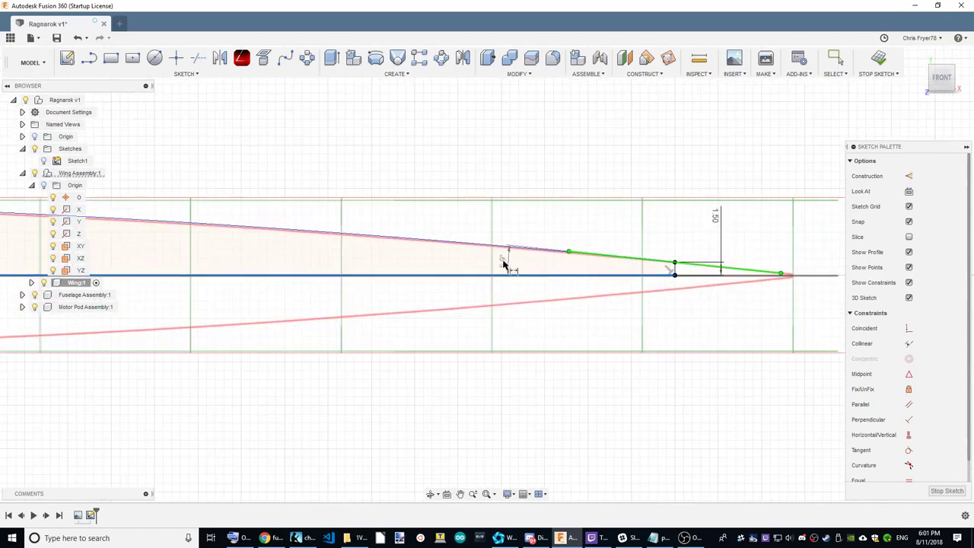
left_click(411, 257)
type("6")
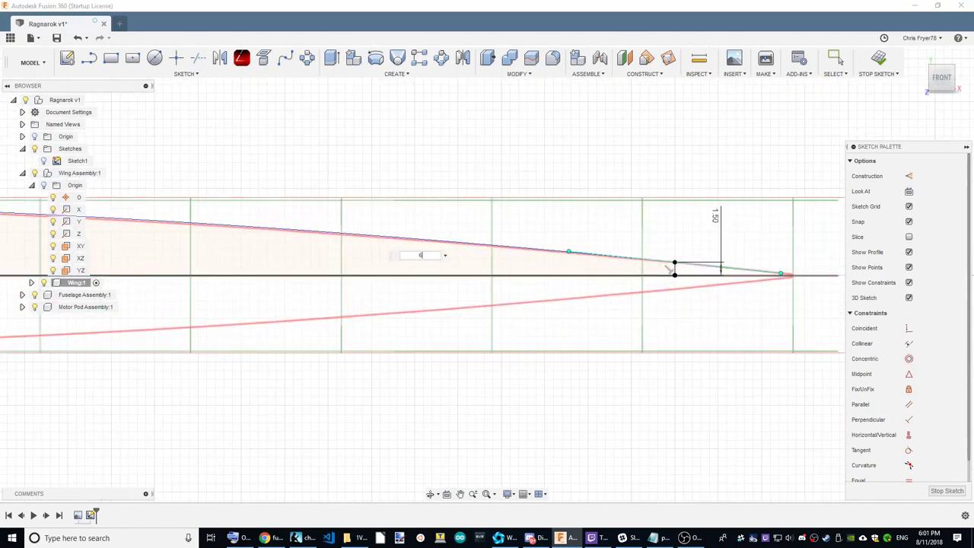
key("Return")
scroll(707, 304, "down", 1)
scroll(706, 304, "down", 1)
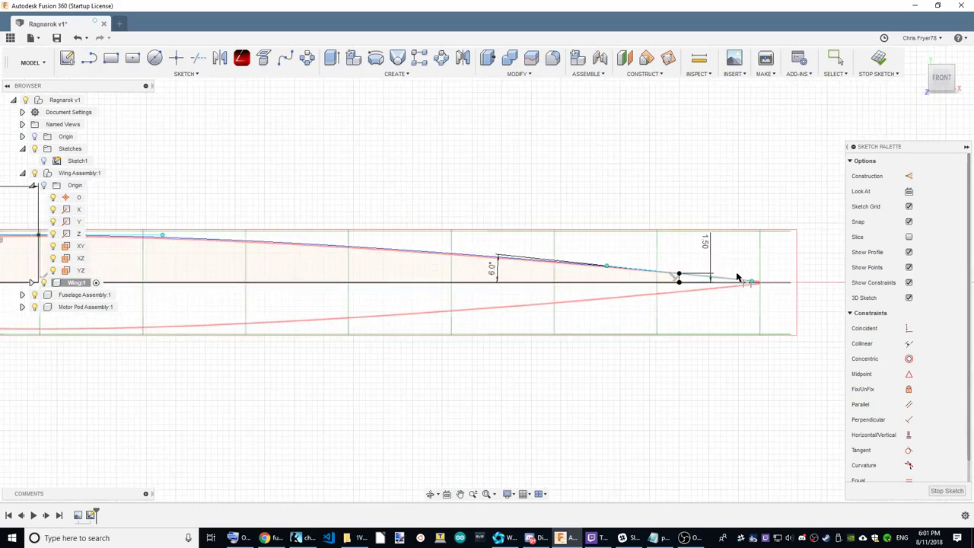
left_click(712, 282)
left_click(744, 268)
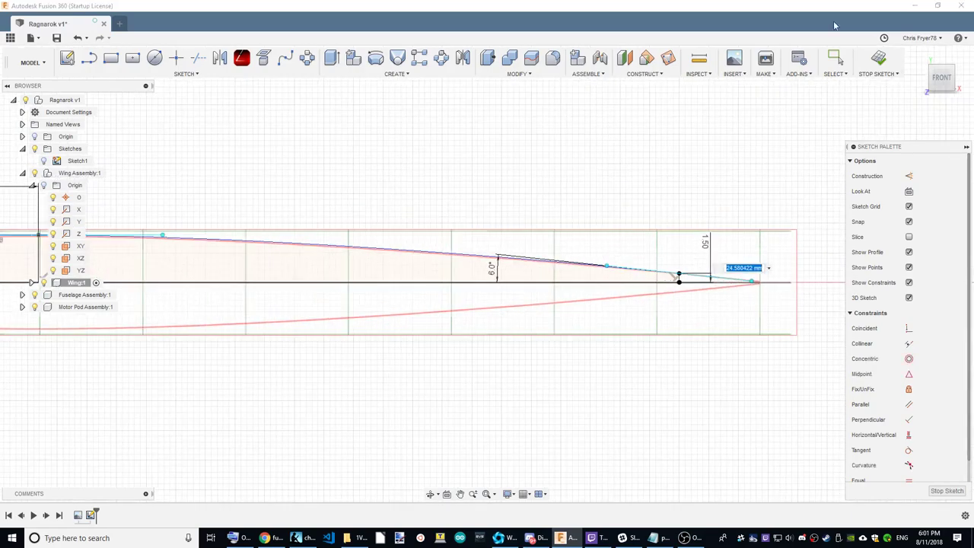
type("26")
key("Return")
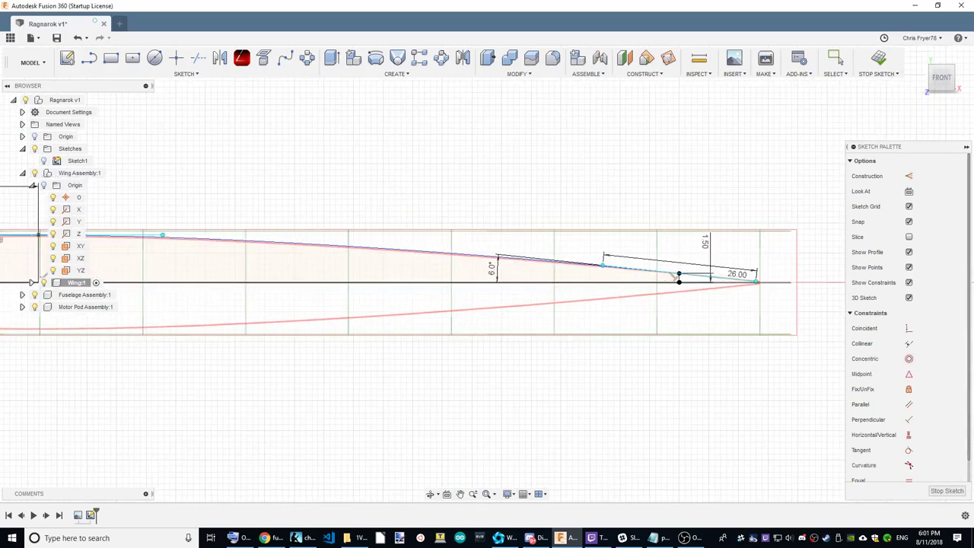
Raise the upper curve and dimension the maximum thickness line to 8 mm, down from 9
scroll(793, 239, "down", 4)
scroll(276, 274, "up", 2)
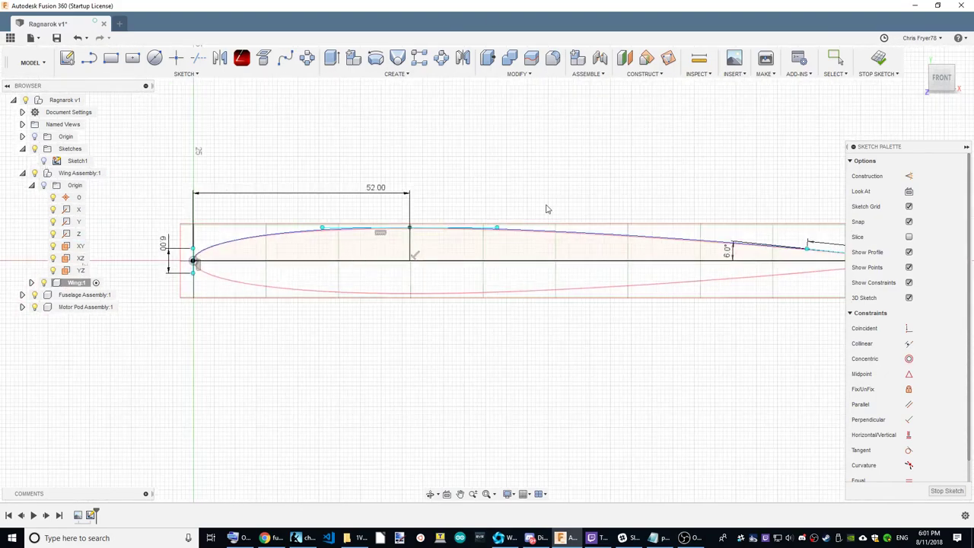
left_click_drag(409, 227, 409, 206)
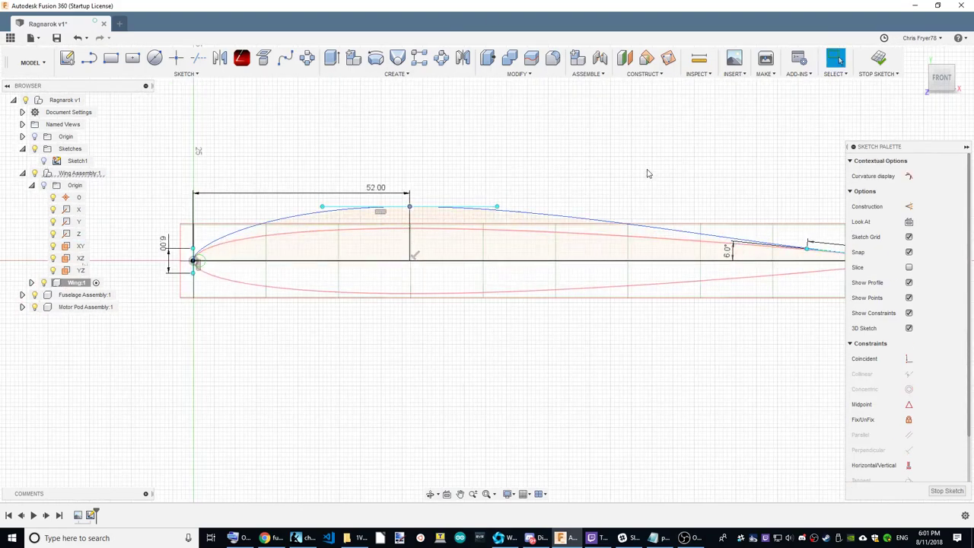
key("d")
left_click(410, 251)
left_click(411, 255)
type("9")
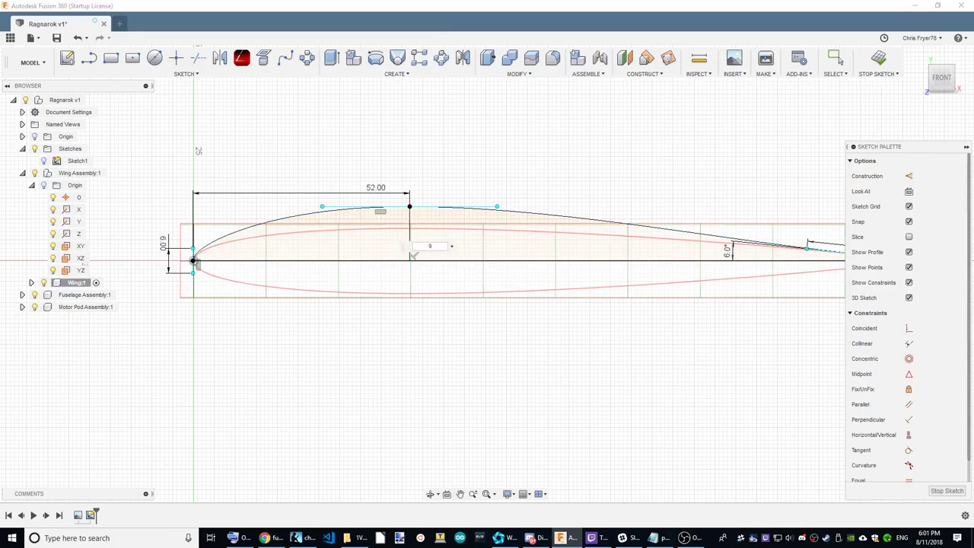
key("Return")
scroll(426, 253, "up", 1)
double_click(424, 252)
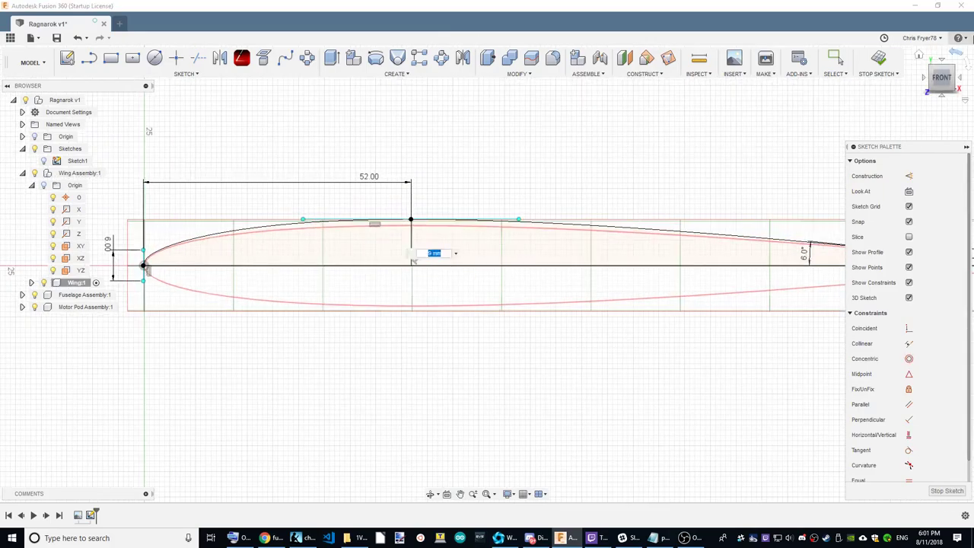
key("Return")
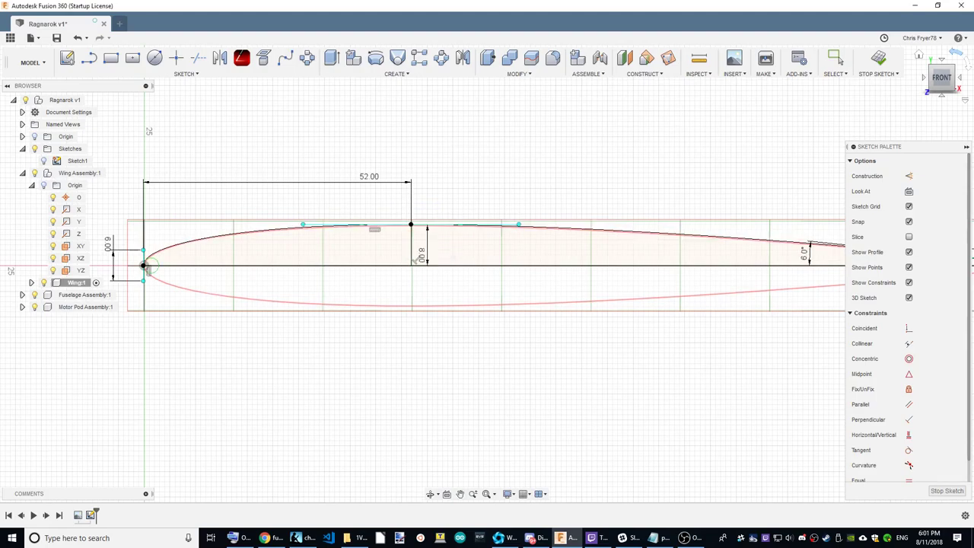
scroll(246, 304, "down", 3)
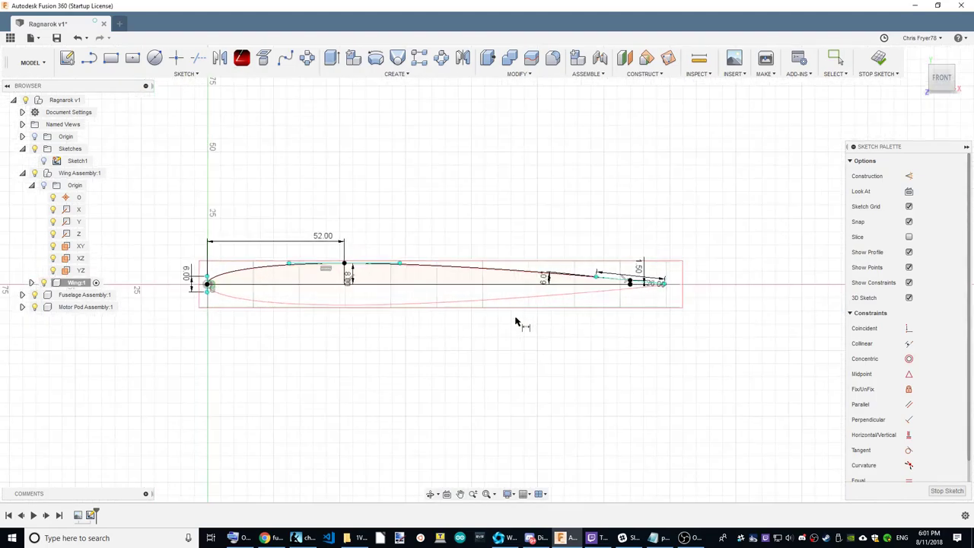
scroll(457, 335, "up", 1)
scroll(470, 330, "down", 2)
scroll(630, 321, "up", 1)
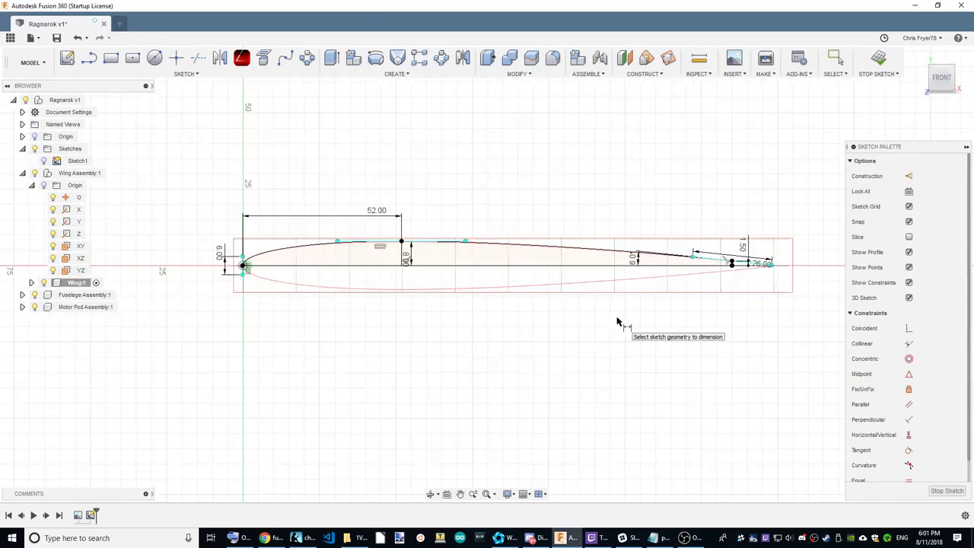
right_click(438, 187)
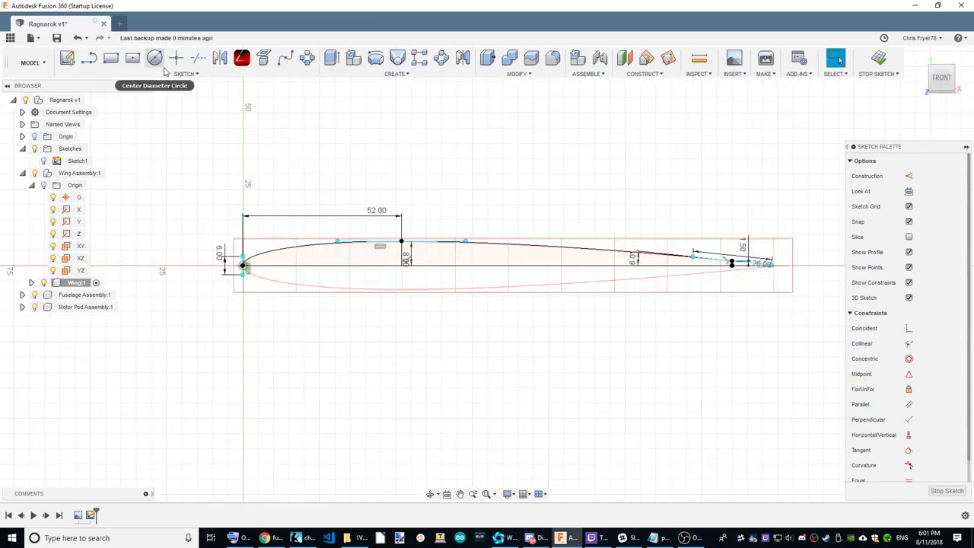
Mirror the upper airfoil curve across the chord line
left_click(220, 57)
left_click(538, 251)
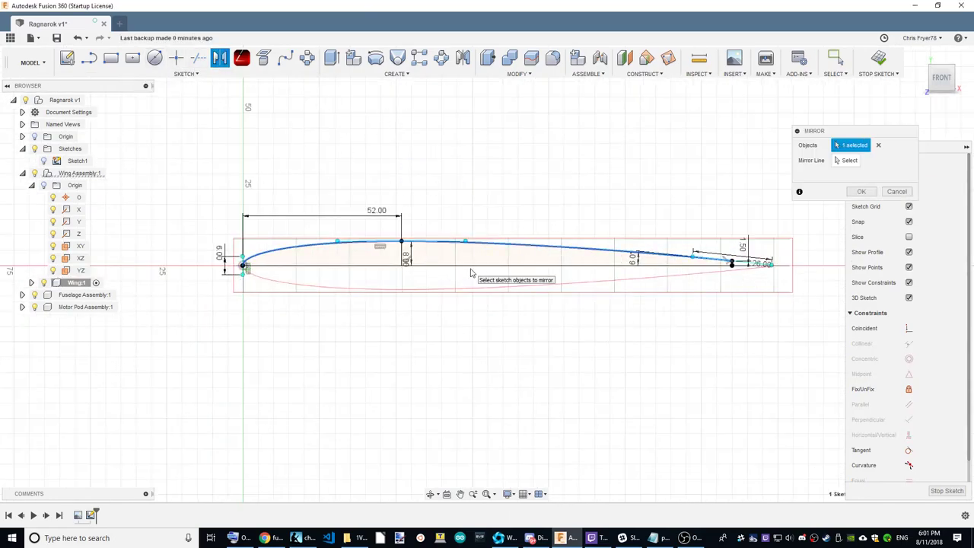
left_click(518, 263)
left_click(502, 264)
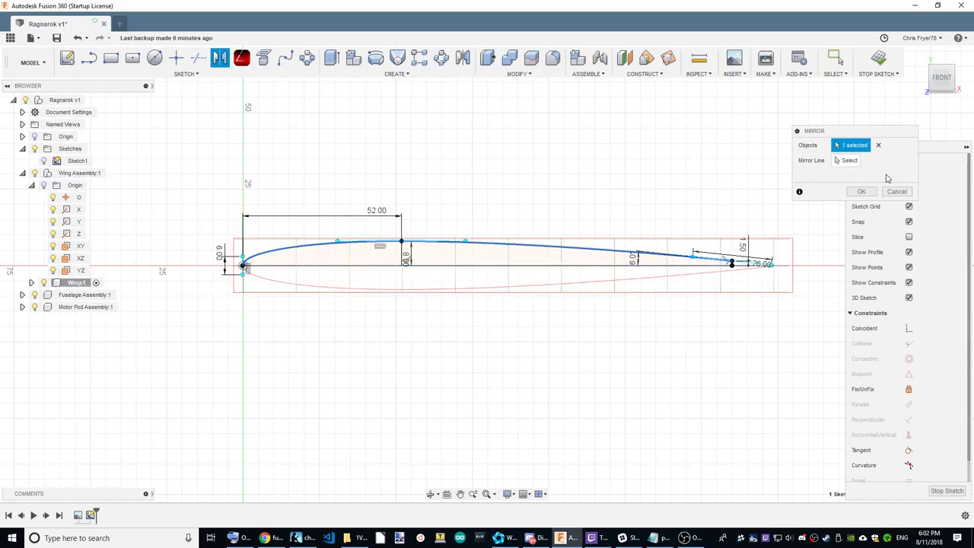
left_click(511, 266)
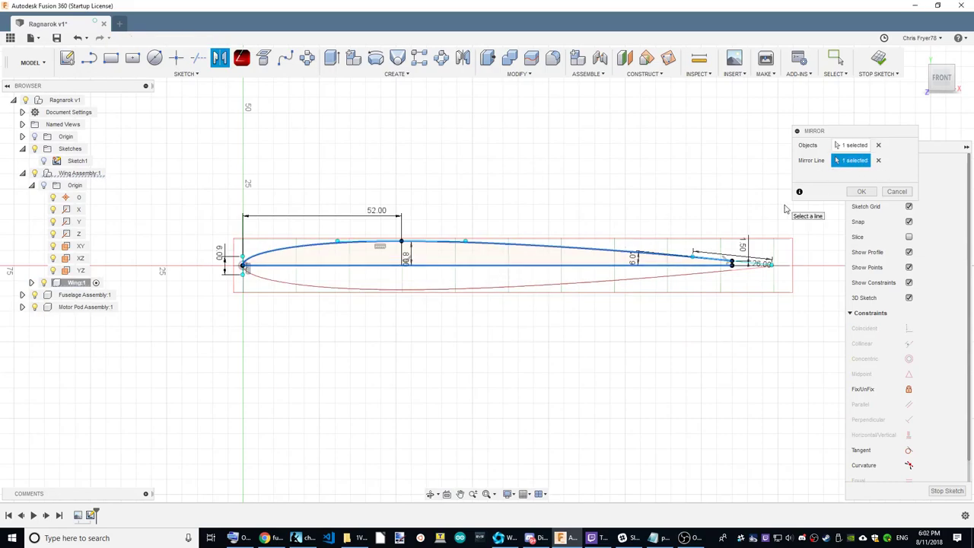
left_click(852, 193)
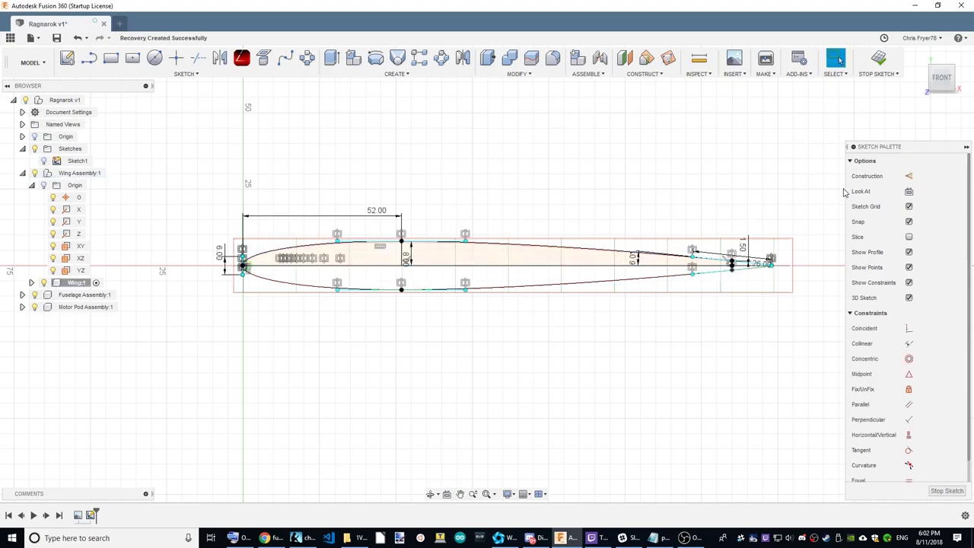
scroll(457, 295, "up", 1)
scroll(576, 306, "down", 1)
scroll(793, 274, "down", 1)
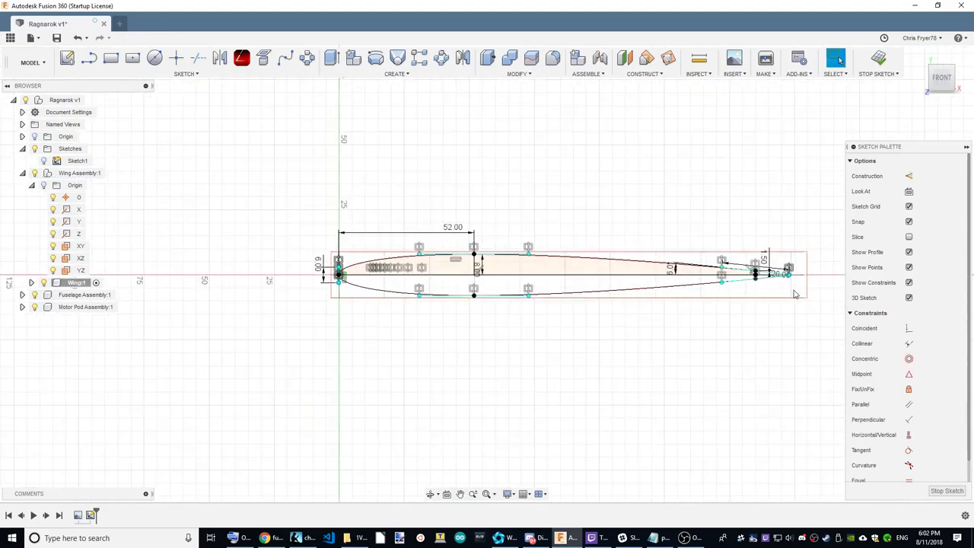
scroll(810, 291, "up", 2)
scroll(810, 290, "up", 2)
scroll(768, 251, "up", 2)
scroll(695, 279, "up", 2)
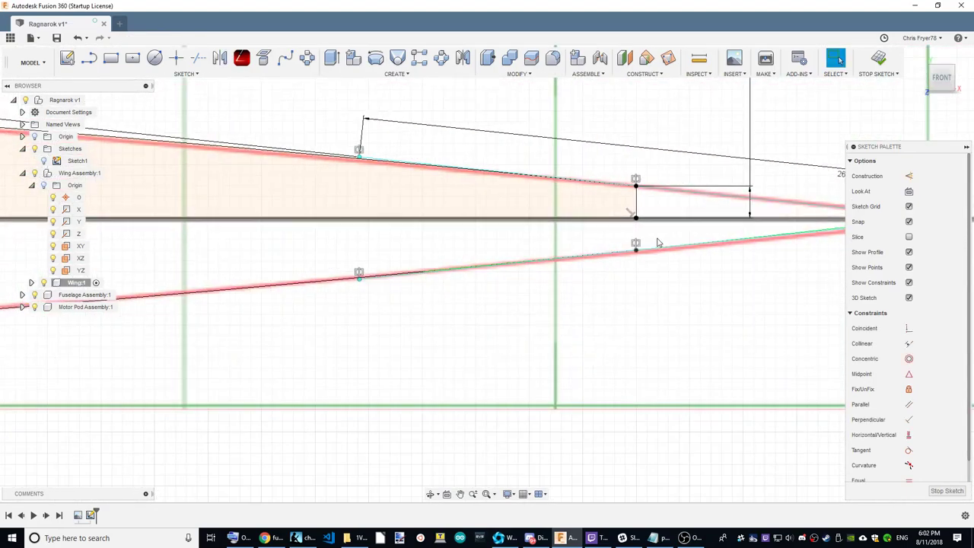
Mirror the front and trailing vertical lines below the horizontal centre line
left_click(220, 58)
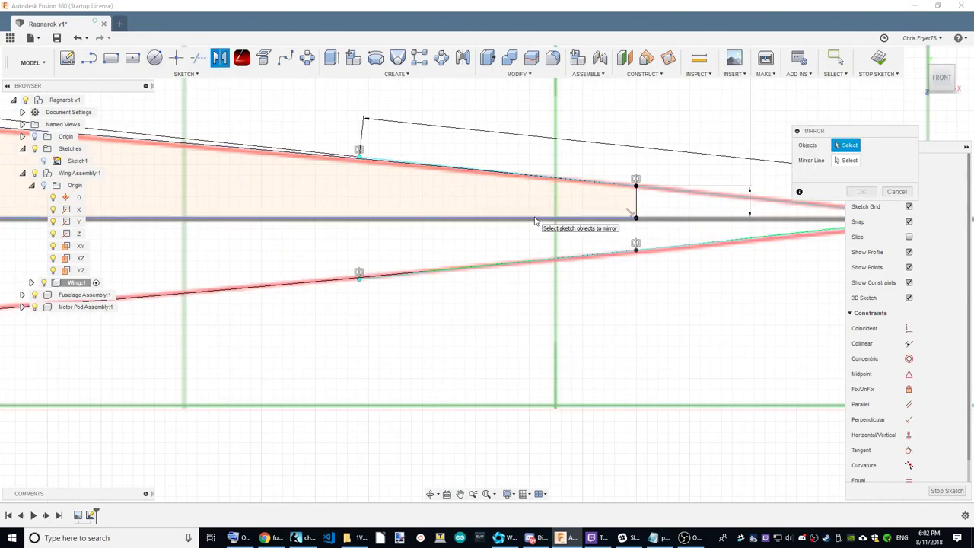
left_click(635, 202)
left_click(847, 162)
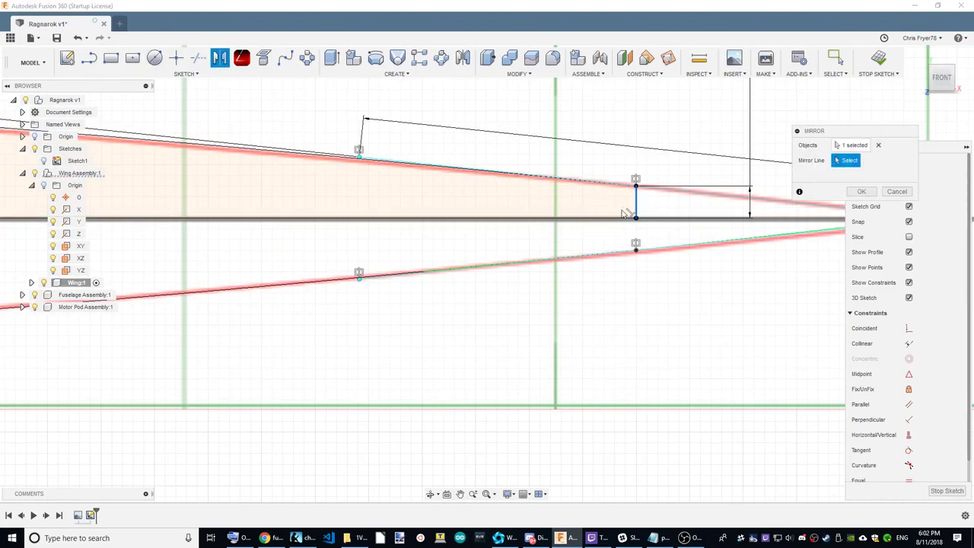
left_click(508, 219)
scroll(750, 251, "down", 2)
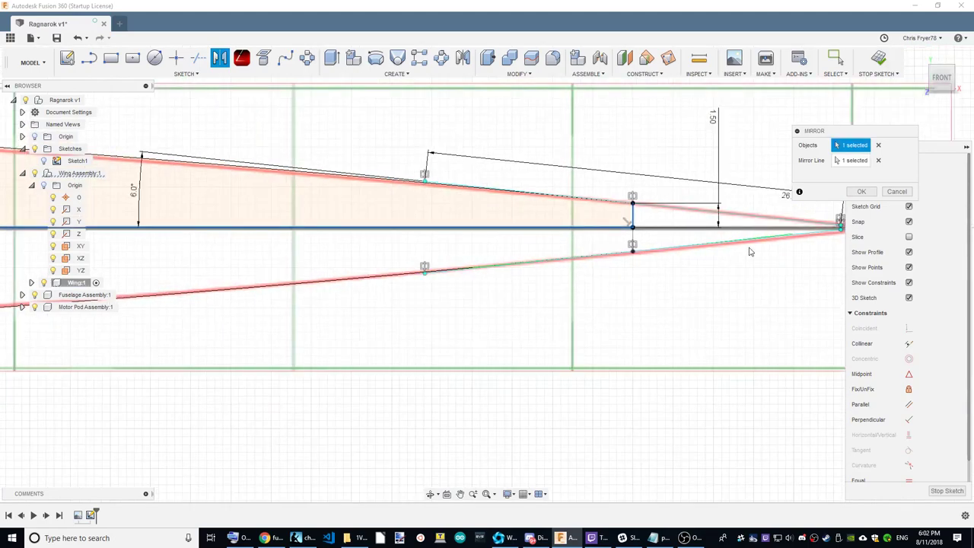
scroll(786, 242, "down", 2)
scroll(786, 242, "down", 2)
scroll(786, 242, "down", 2)
scroll(310, 213, "up", 3)
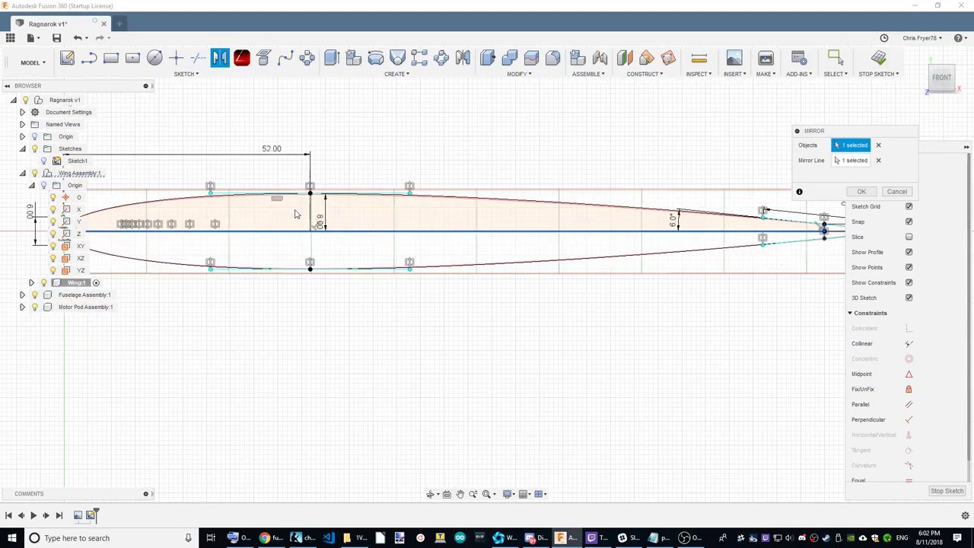
left_click(310, 213)
left_click(858, 192)
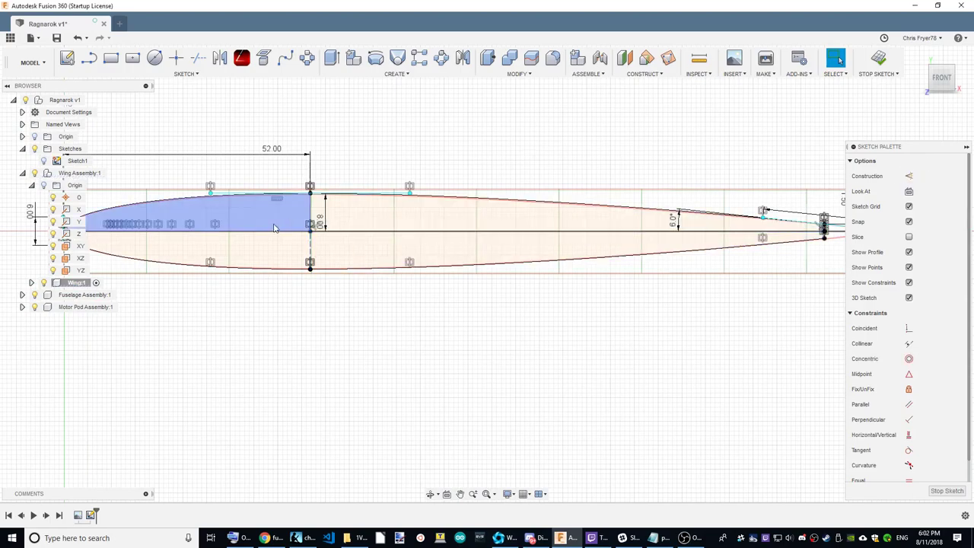
Turn the horizontal centre line into construction geometry
left_click(441, 231)
left_click(907, 177)
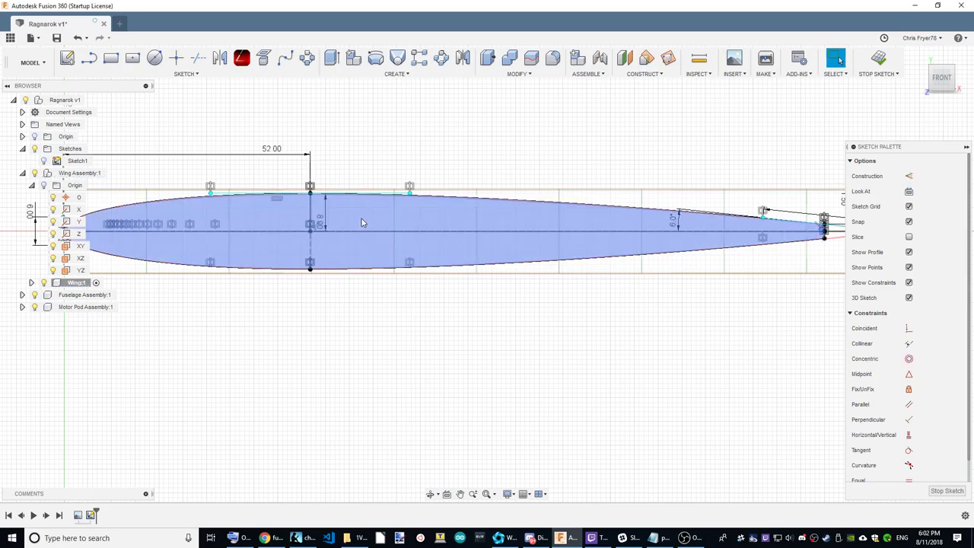
scroll(361, 219, "down", 1)
scroll(456, 251, "down", 2)
scroll(482, 260, "down", 2)
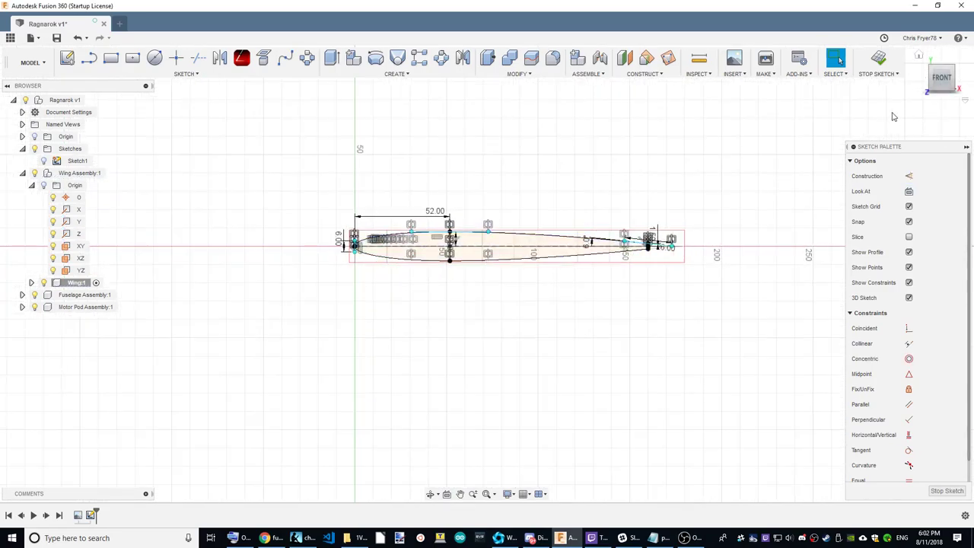
Extrude the airfoil profile 190 mm with Symmetric direction as a new wing body
left_click(948, 86)
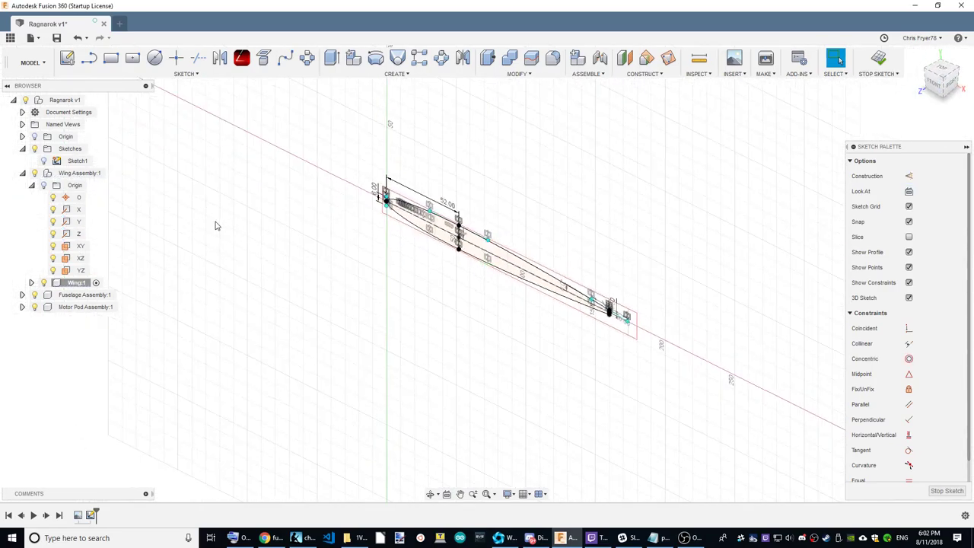
middle_click_drag(365, 220, 454, 240, "shift")
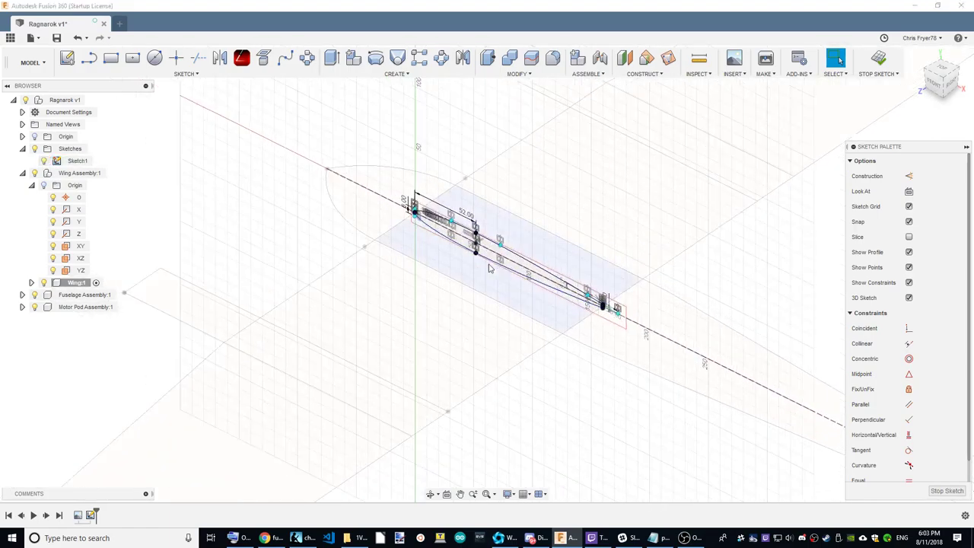
left_click(331, 58)
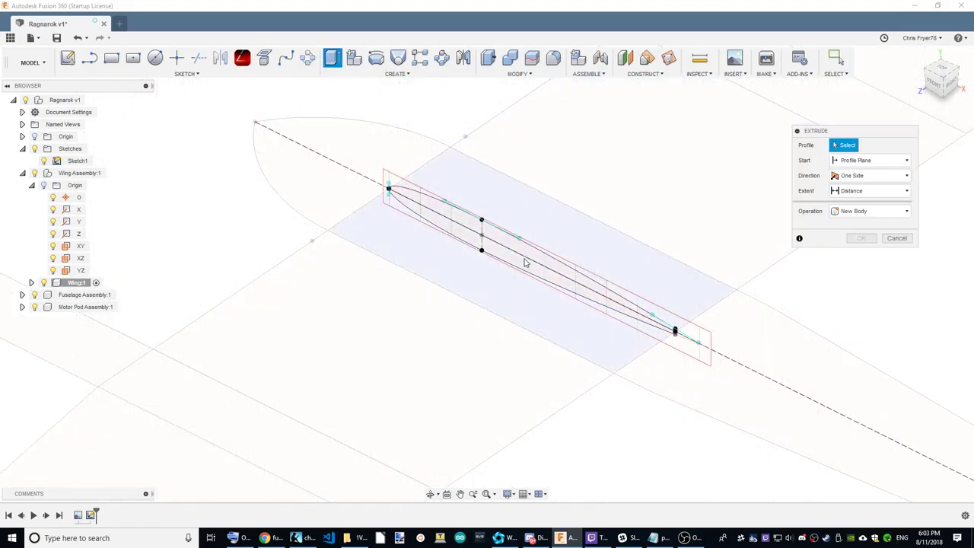
left_click(516, 259)
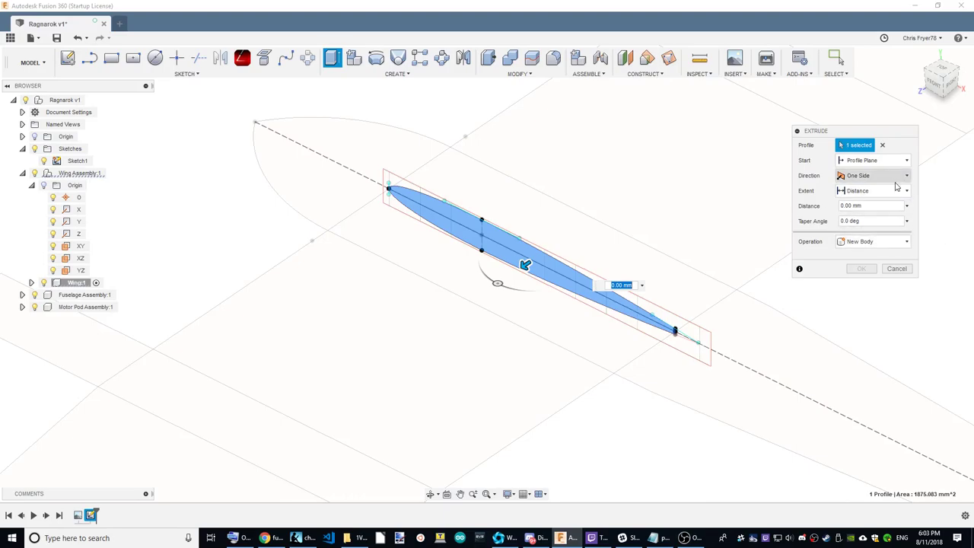
left_click(905, 176)
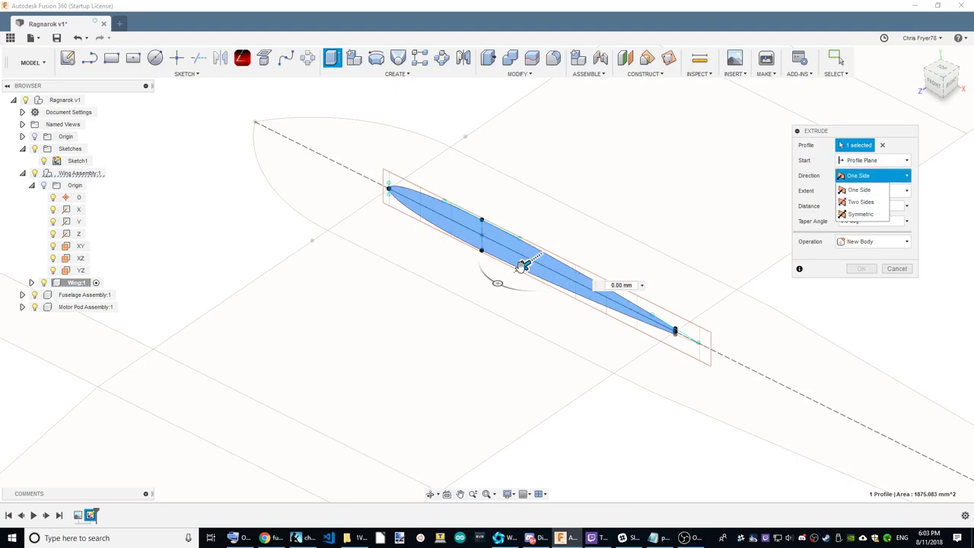
left_click_drag(524, 264, 235, 461)
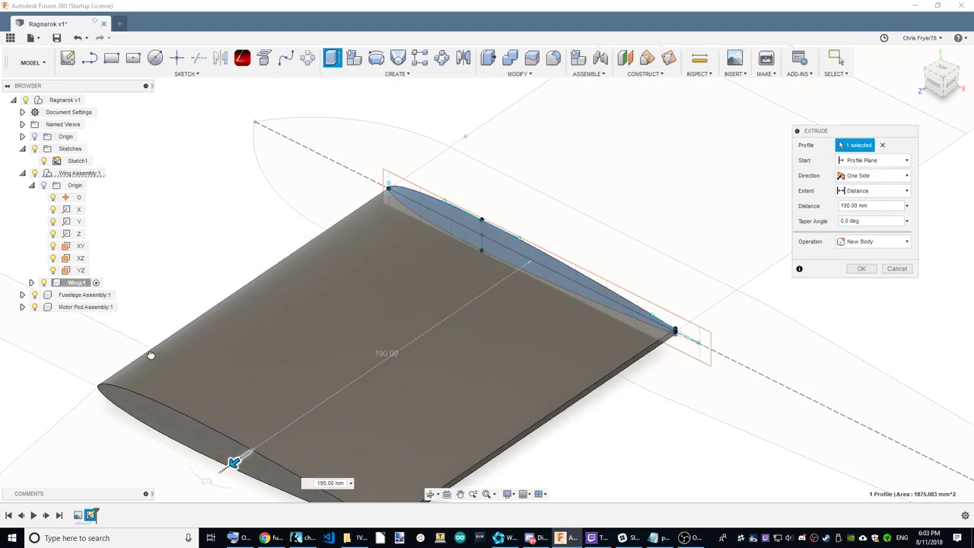
left_click(947, 79)
left_click(905, 176)
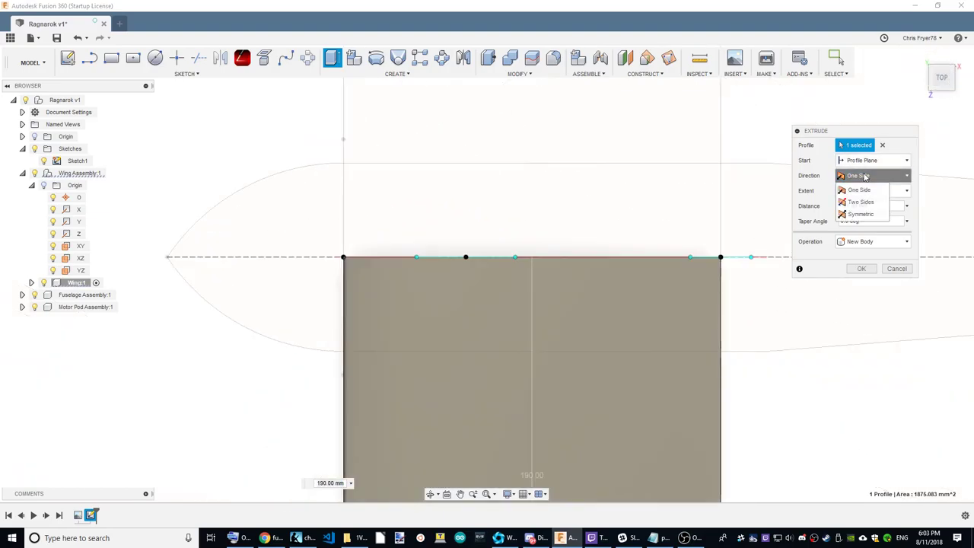
left_click(860, 214)
scroll(547, 217, "down", 3)
scroll(544, 133, "down", 3)
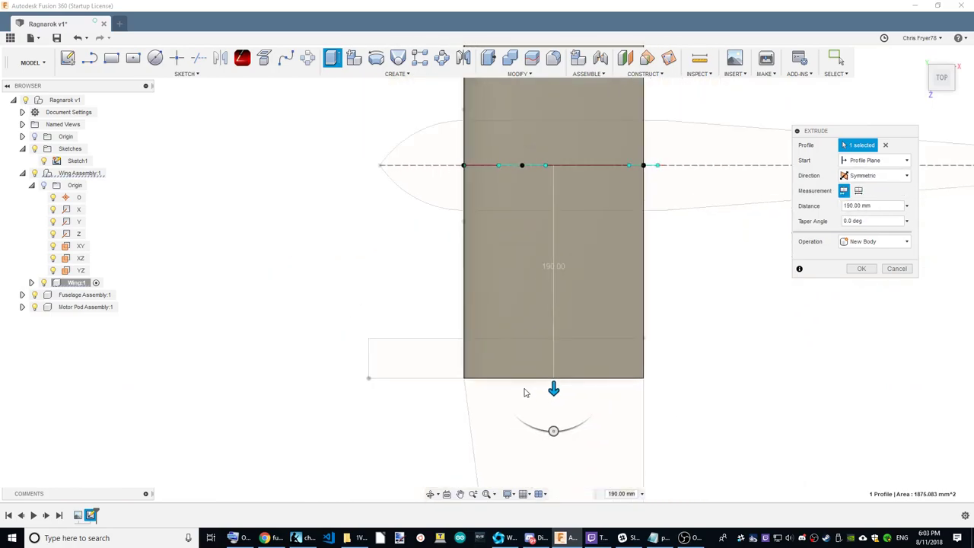
scroll(524, 393, "up", 2)
scroll(517, 384, "down", 5)
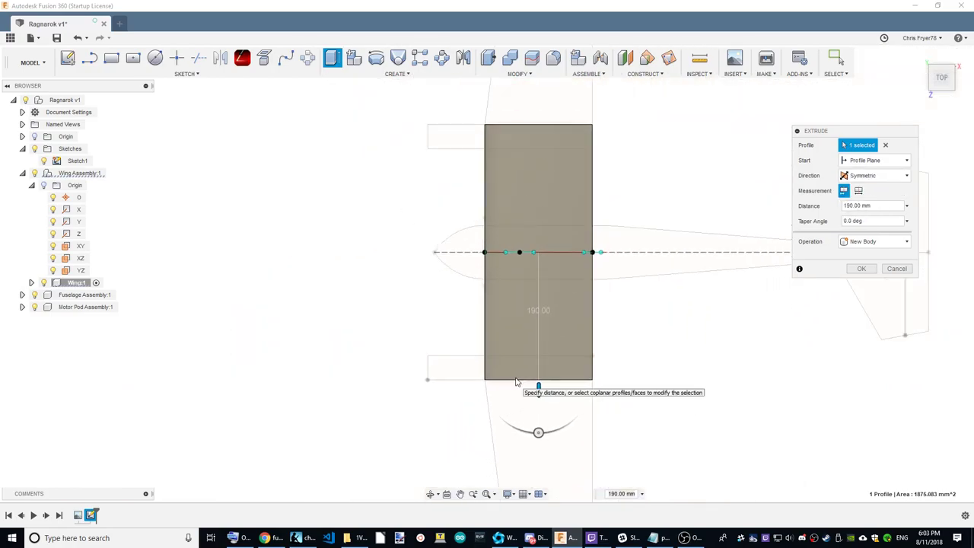
middle_click_drag(487, 268, 506, 228, "shift")
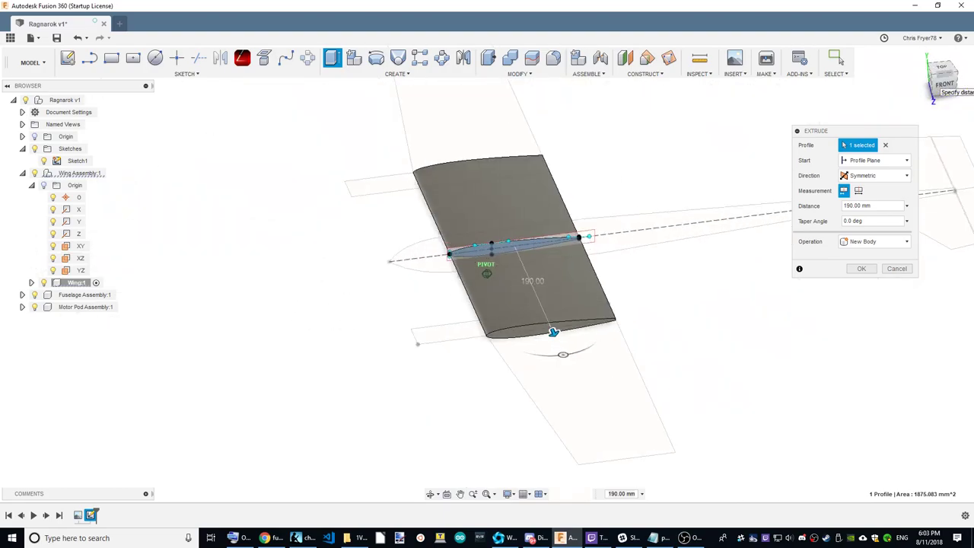
mouse_move(563, 354)
middle_mouse_down("shift")
mouse_move(671, 261)
mouse_move(635, 320)
mouse_move(601, 257)
middle_mouse_up("shift")
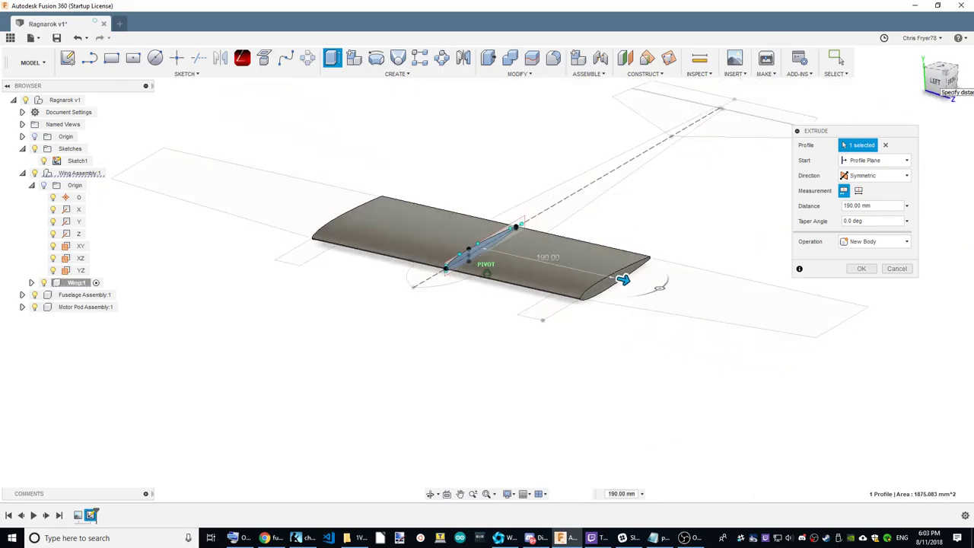
left_click(861, 270)
Expand Wing:1 and its Sketches and Canvases folders to reveal Sketch1 and the 0009 canvas
scroll(479, 388, "down", 2)
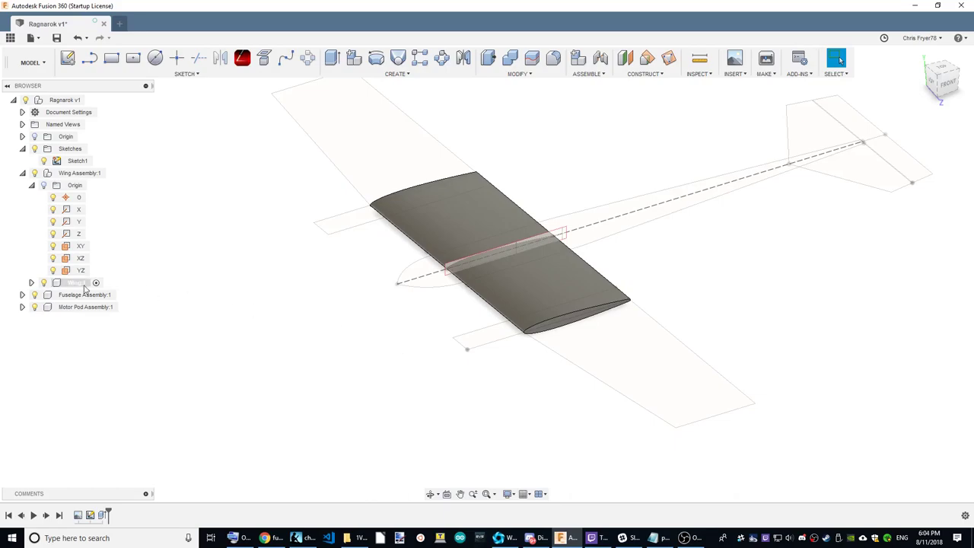
left_click(31, 282)
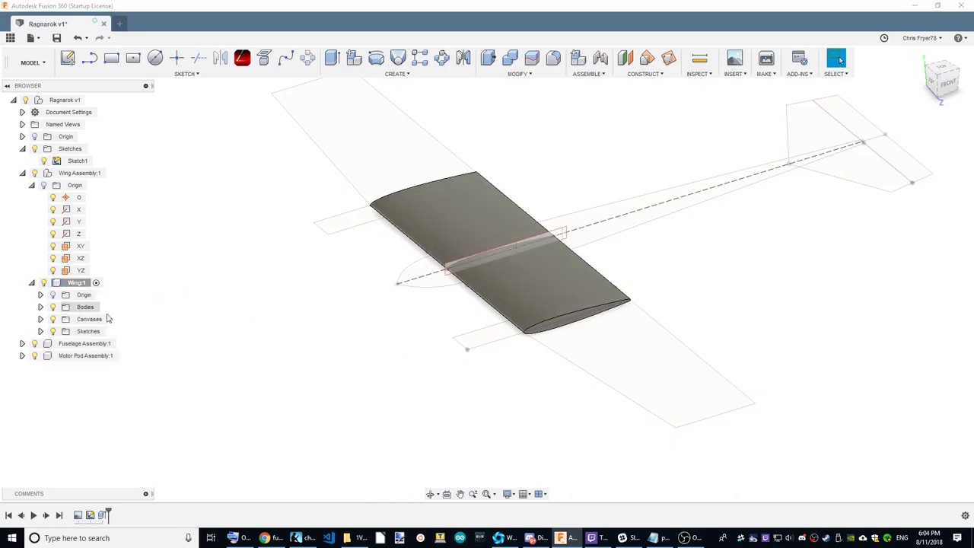
left_click(40, 331)
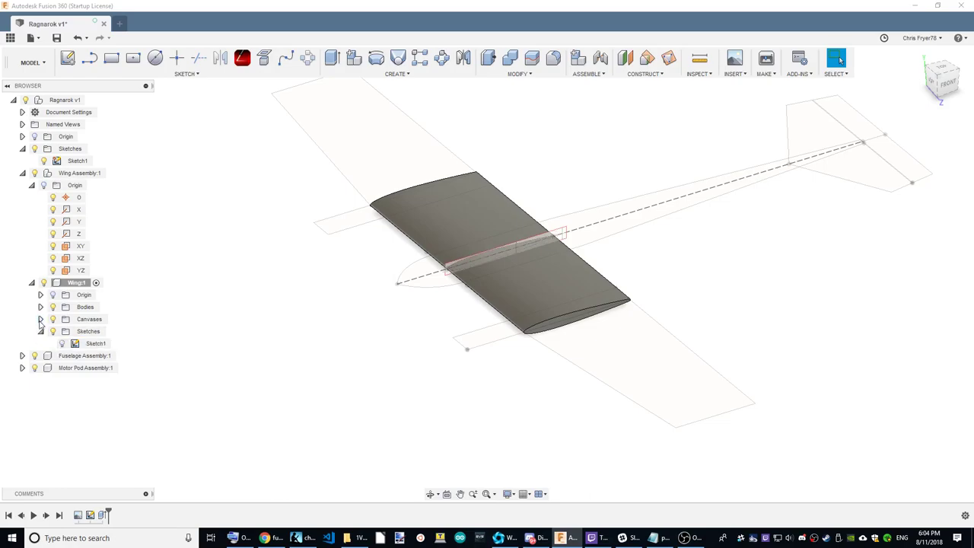
left_click(41, 319)
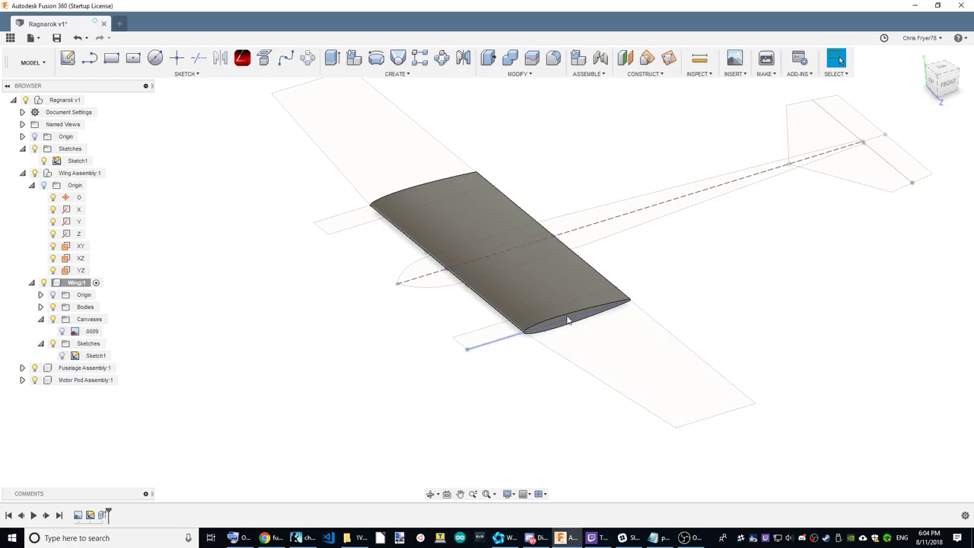
Check the wing-tip sketch line, then begin inserting an attached canvas image
left_click(699, 423)
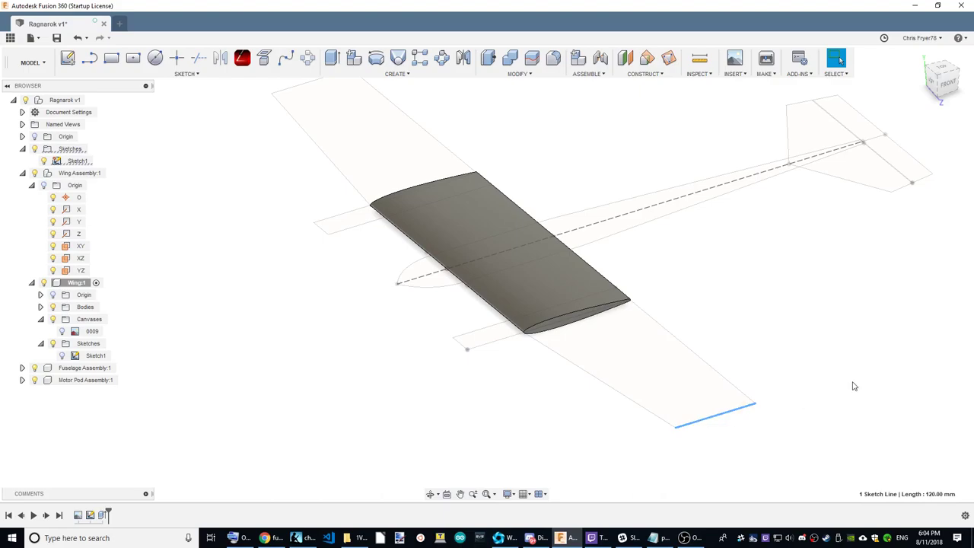
left_click(854, 384)
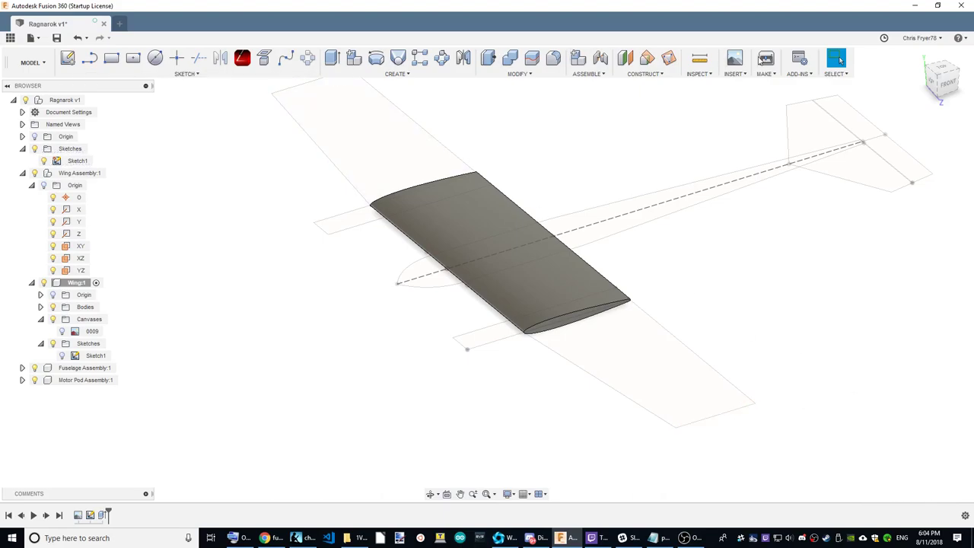
left_click(737, 62)
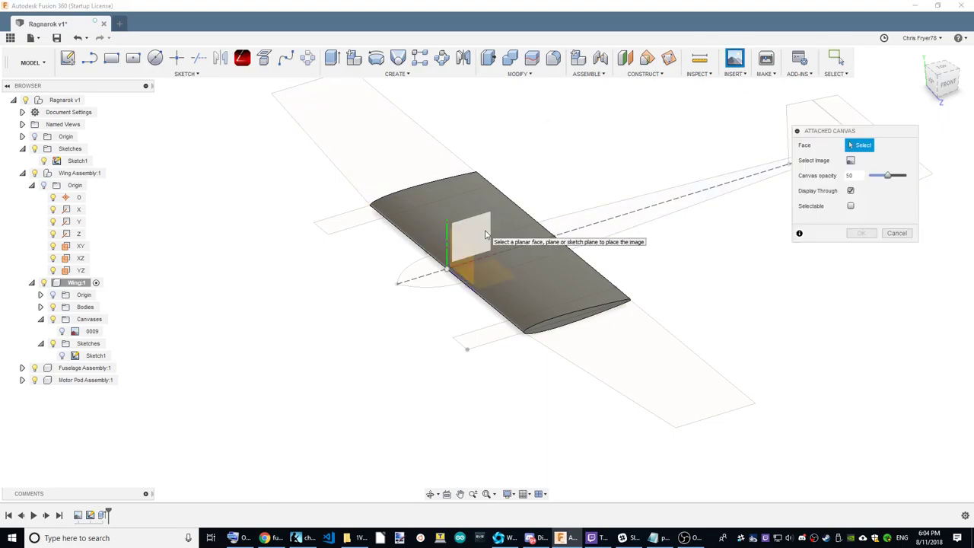
Create an angled construction plane through the wing-tip line
left_click(905, 235)
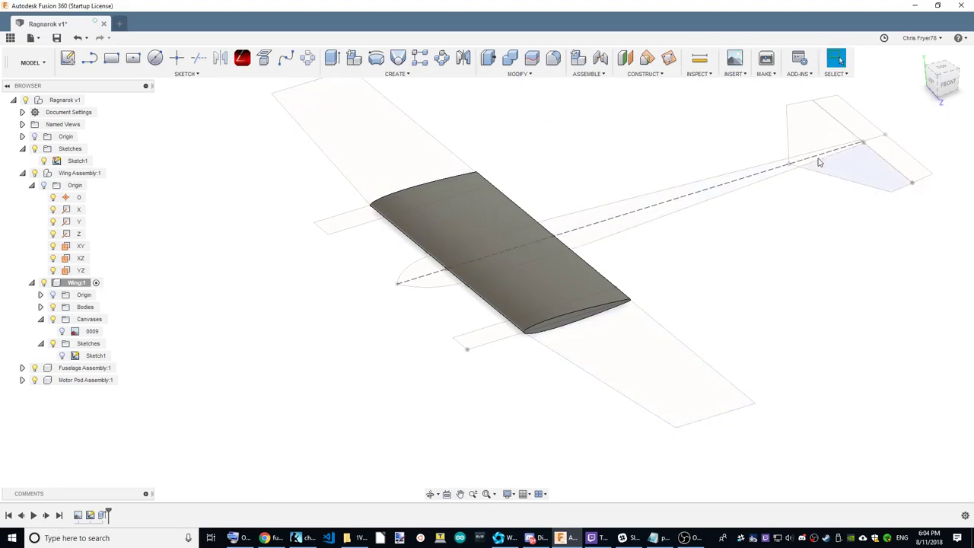
left_click(647, 58)
left_click(728, 416)
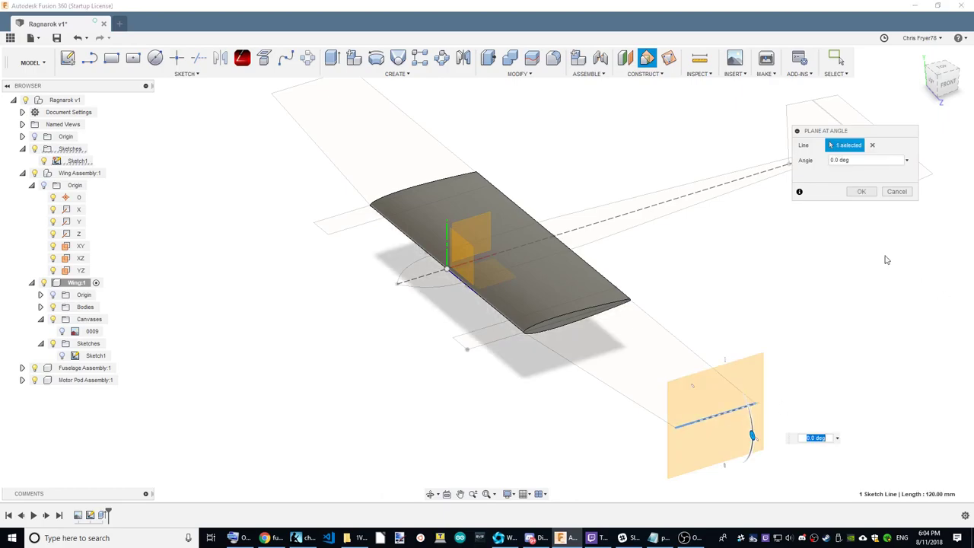
left_click(861, 191)
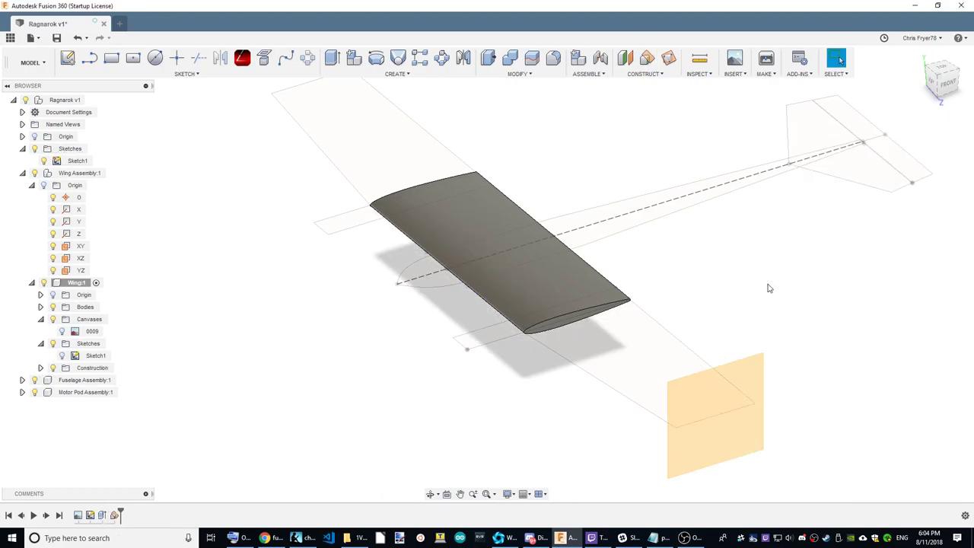
left_click(115, 61)
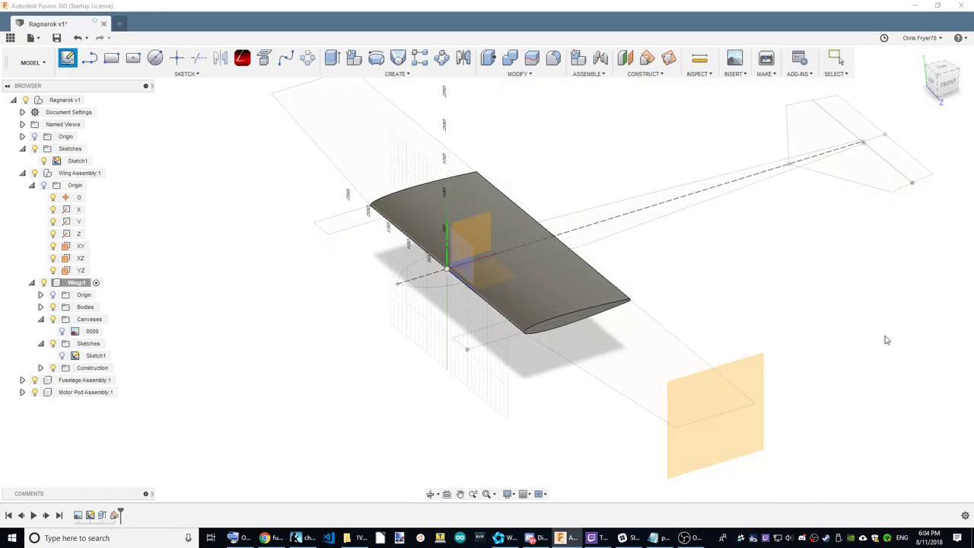
right_click(886, 340)
left_click(843, 337)
Attach the 0009 airfoil image as a canvas on the new wing-tip plane
left_click(734, 58)
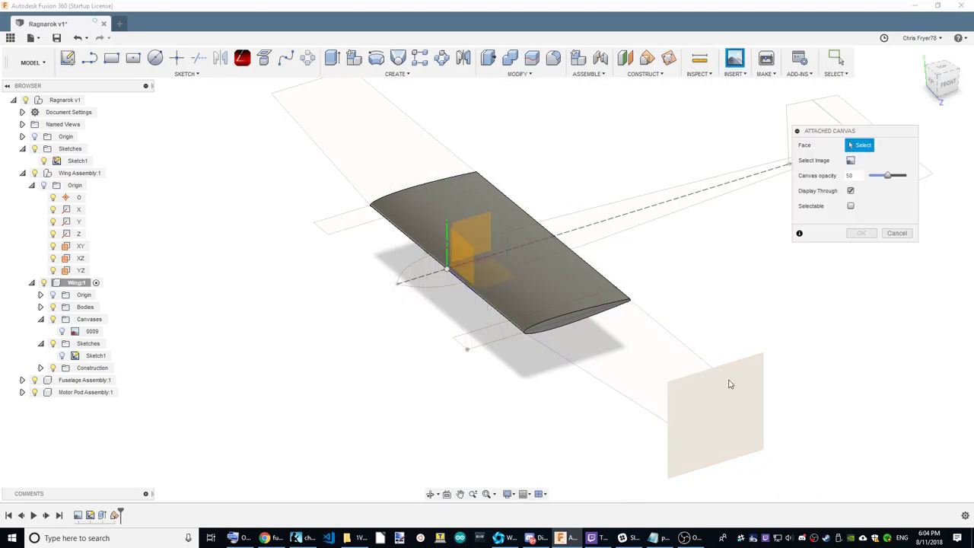
left_click(761, 369)
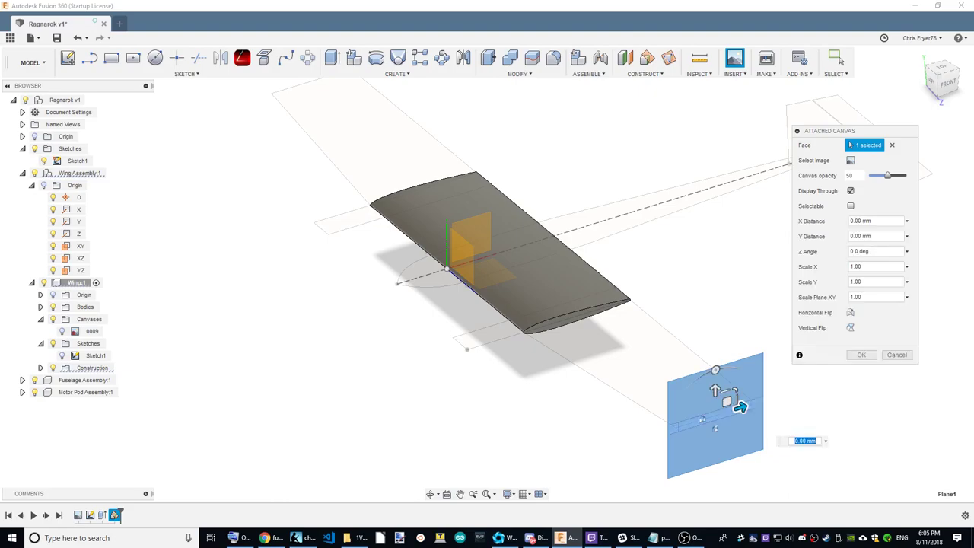
left_click(946, 82)
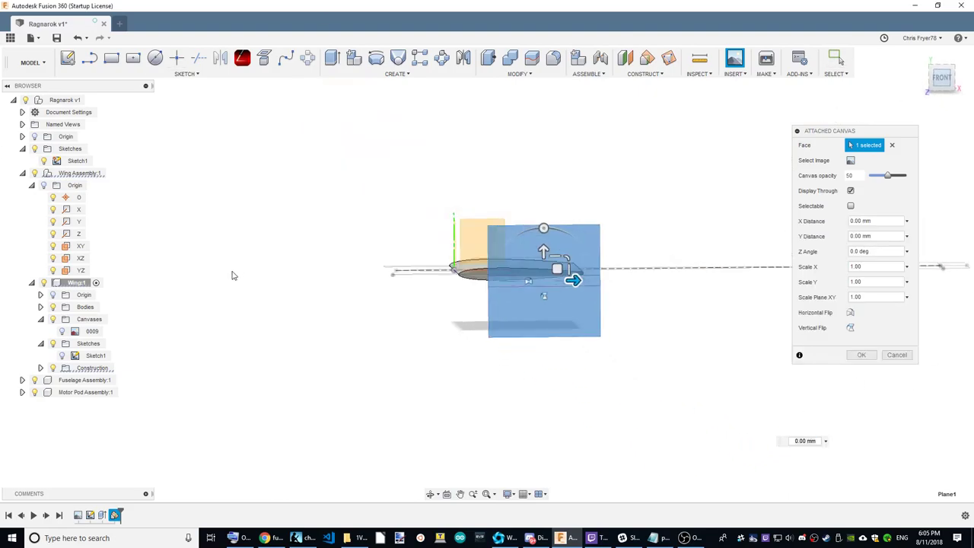
scroll(501, 251, "up", 3)
scroll(501, 251, "down", 2)
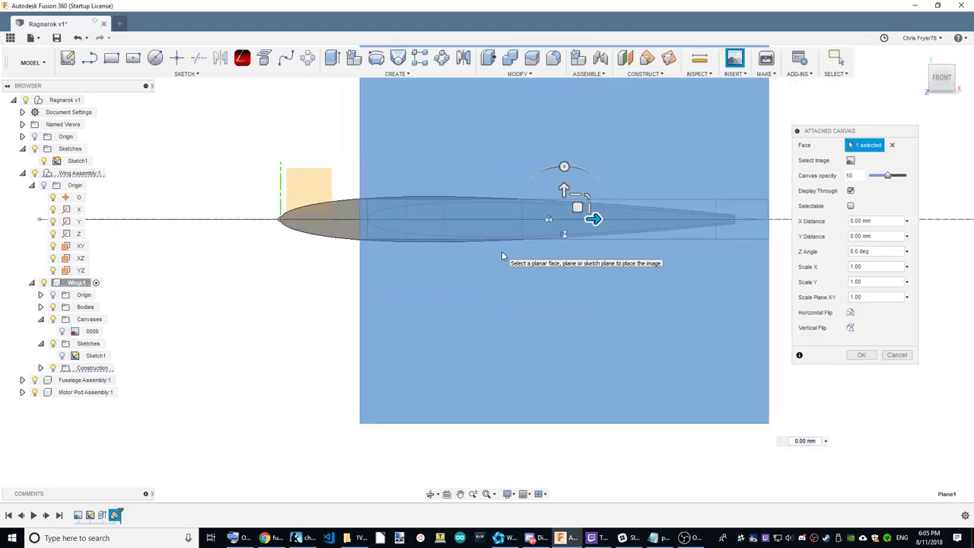
left_click_drag(942, 84, 941, 85)
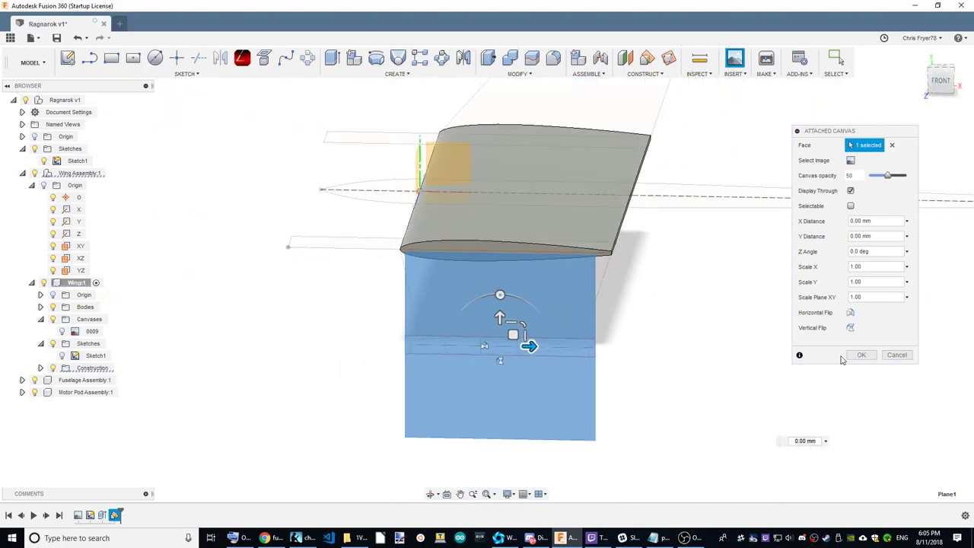
left_click(861, 354)
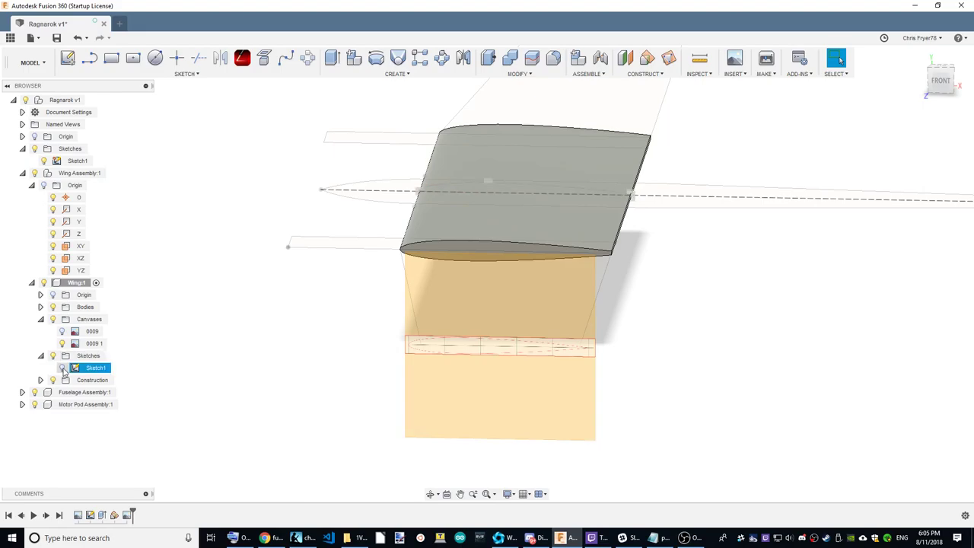
Start Sketch2 on the wing-tip plane and project the wing-tip line into it
left_click(67, 57)
left_click(499, 370)
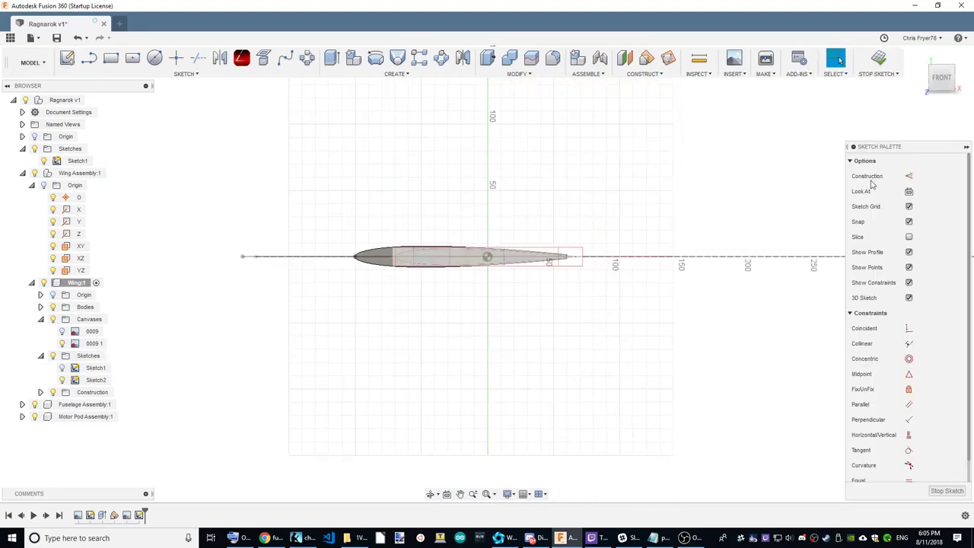
middle_click_drag(456, 274, 540, 269, "shift")
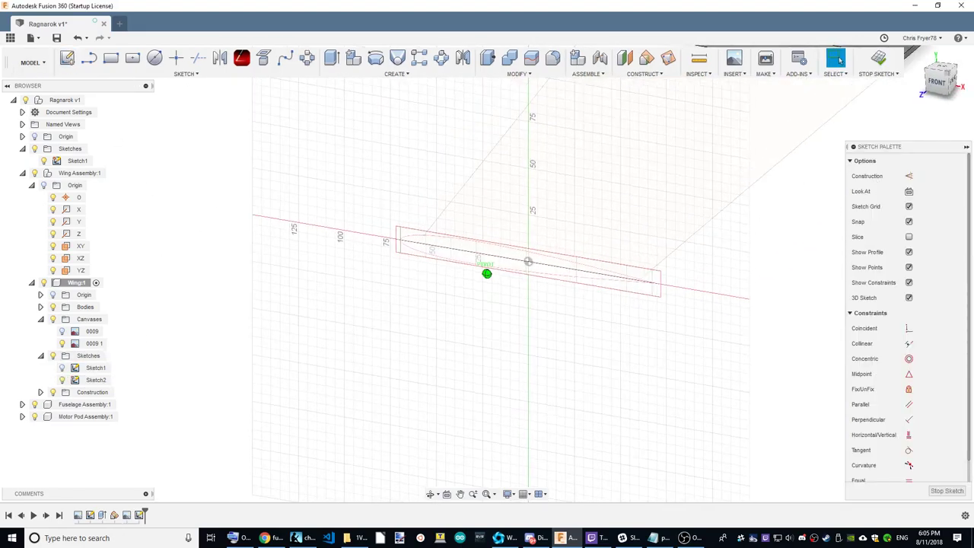
left_click(540, 269)
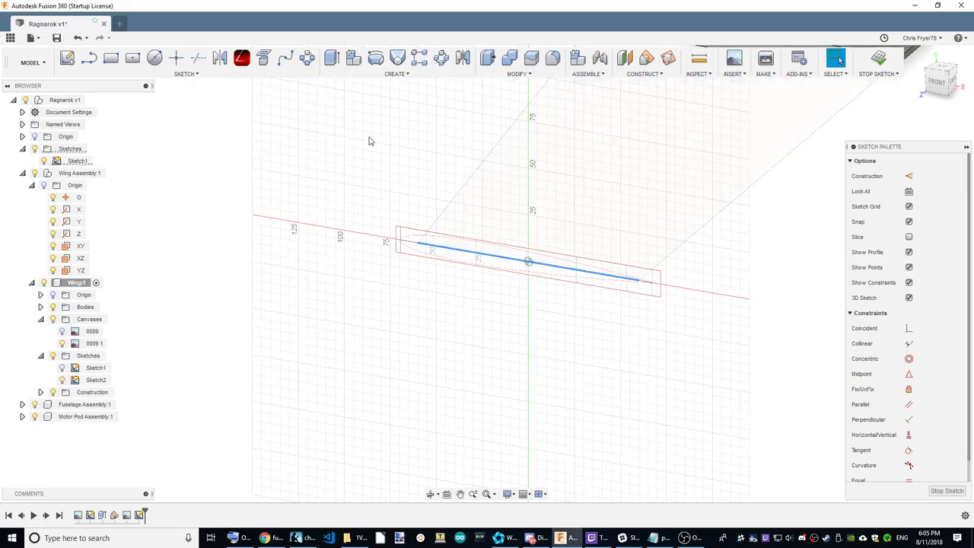
left_click(264, 59)
left_click(861, 203)
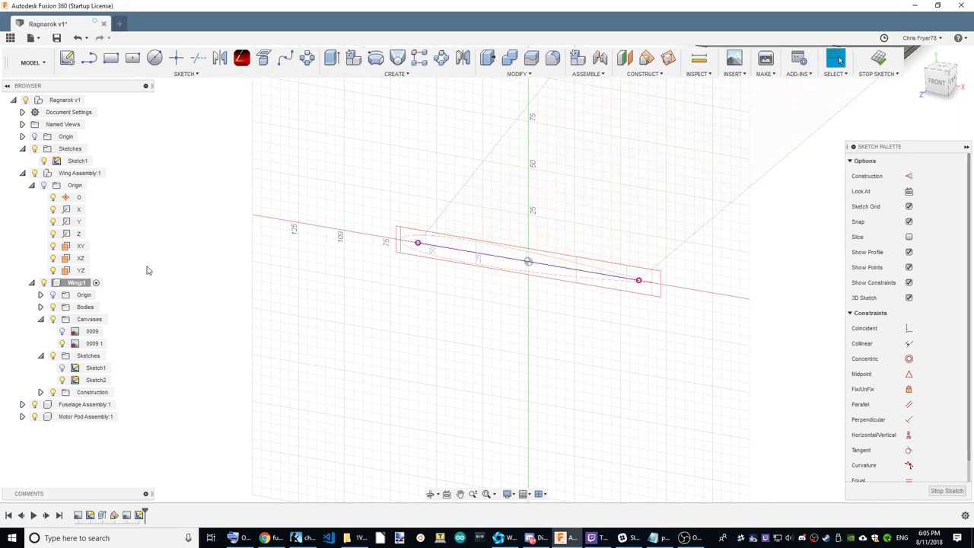
Expand Bodies and Construction to show Body1 and Plane1, and view the sketch from the front
left_click(41, 307)
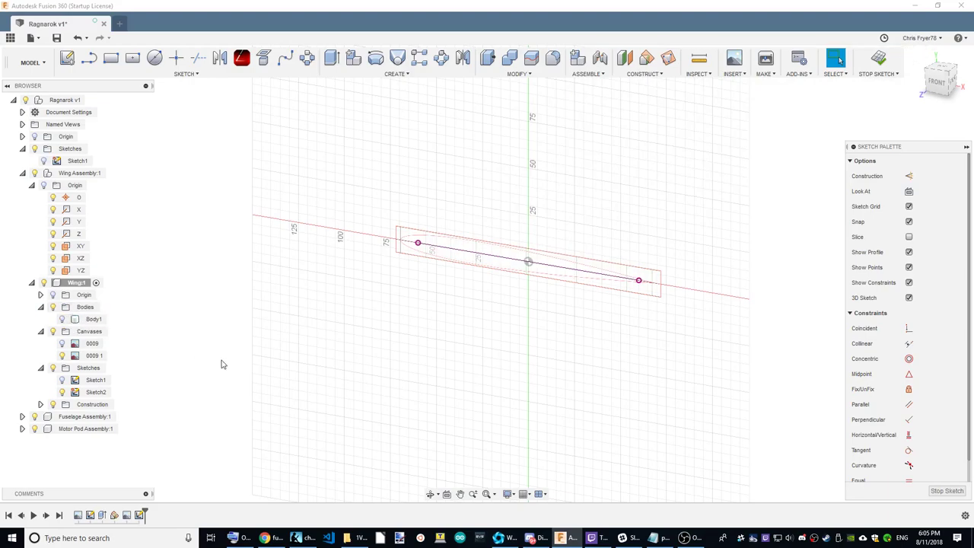
left_click(41, 404)
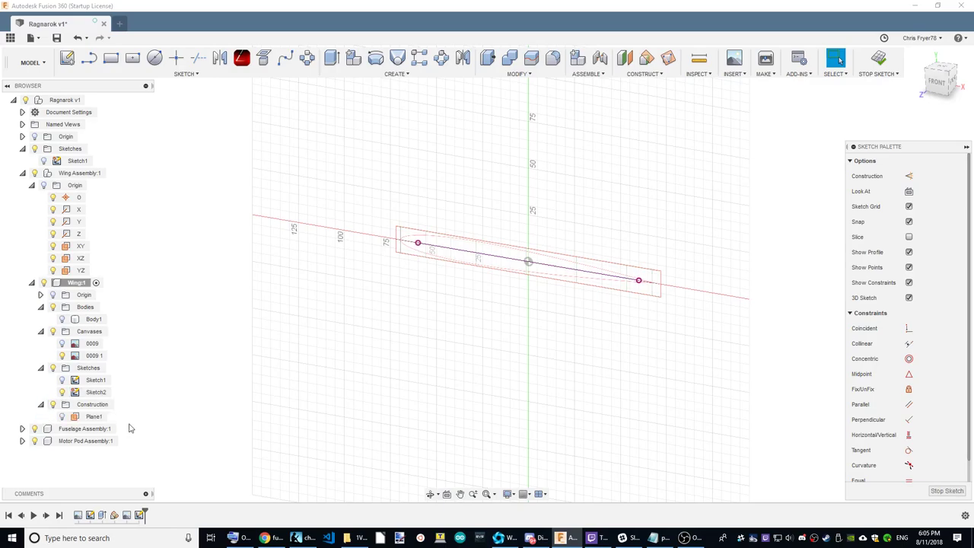
left_click(943, 86)
scroll(548, 296, "up", 2)
scroll(691, 254, "down", 1)
scroll(683, 255, "up", 2)
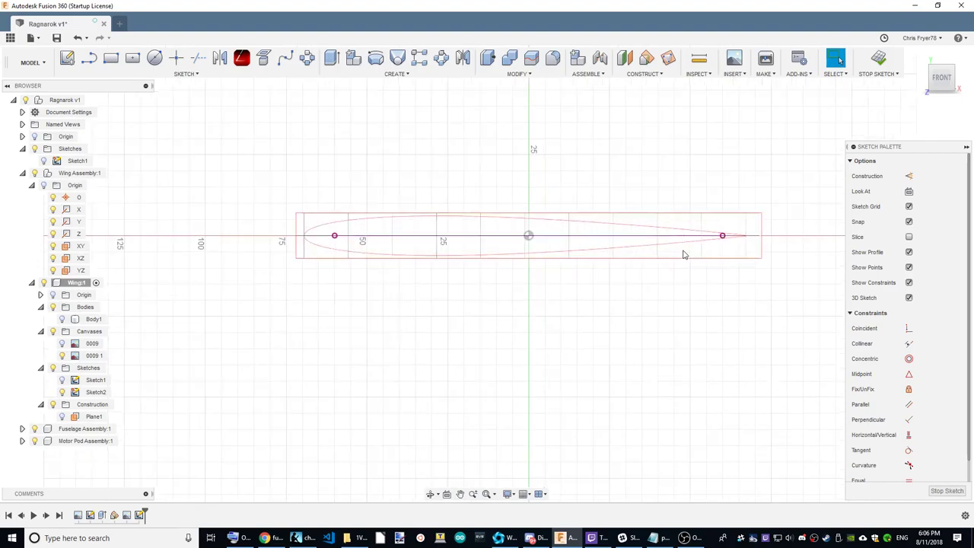
scroll(677, 255, "up", 1)
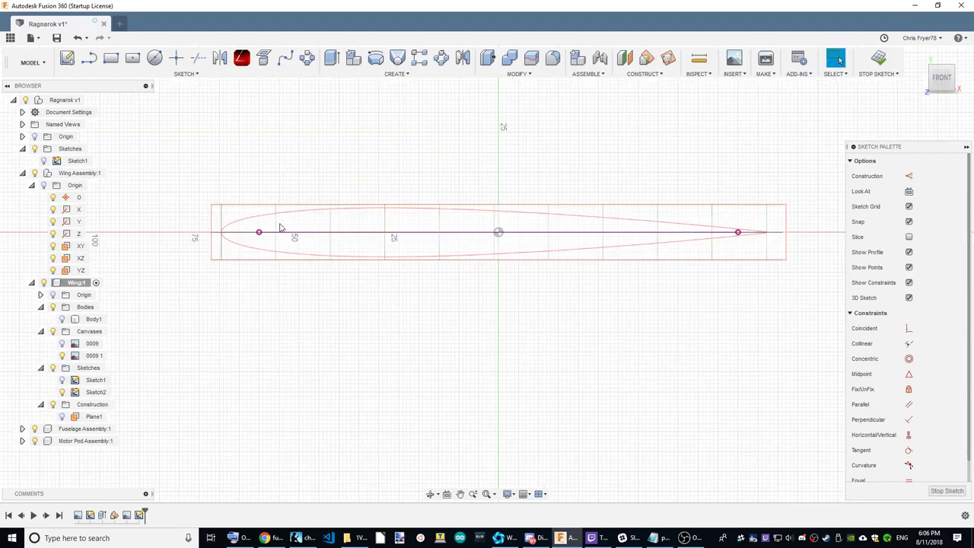
Open the 0009 1 canvas for editing and zoom in to check its alignment
left_click(83, 356)
right_click(81, 355)
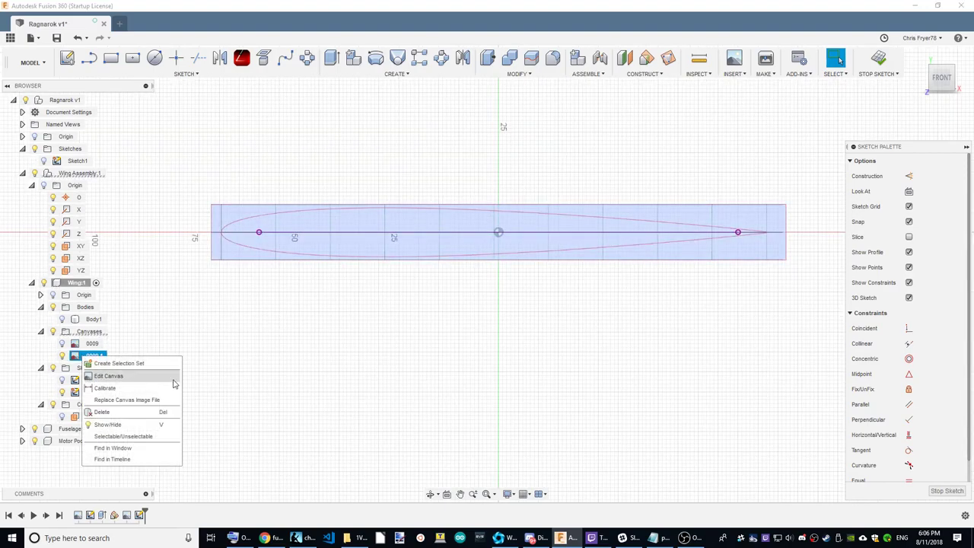
left_click(162, 380)
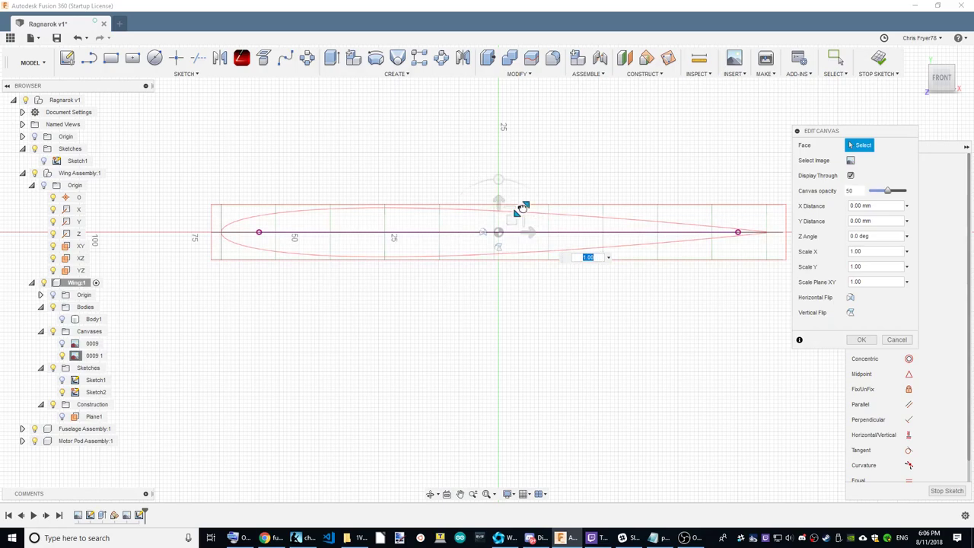
left_click_drag(522, 206, 552, 232)
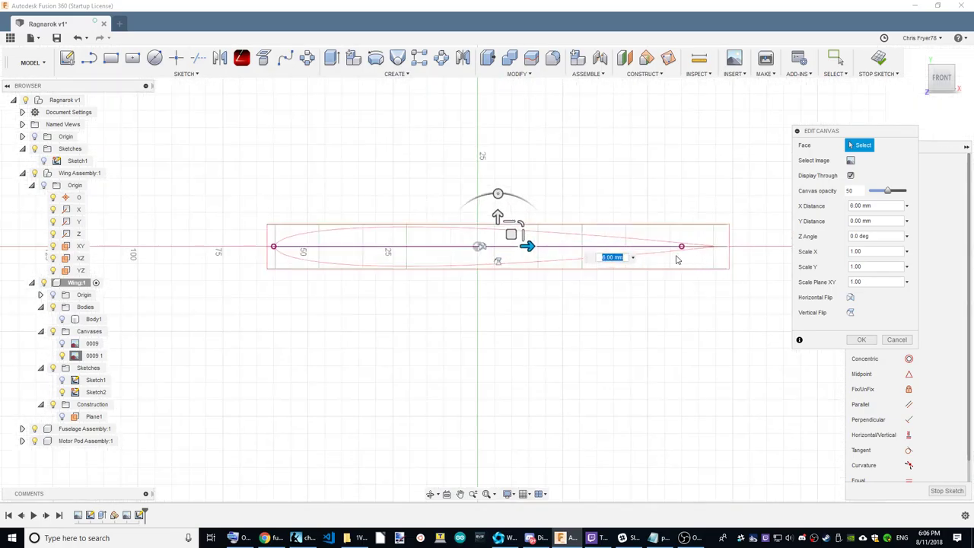
scroll(639, 267, "up", 3)
scroll(706, 245, "down", 3)
scroll(191, 250, "up", 1)
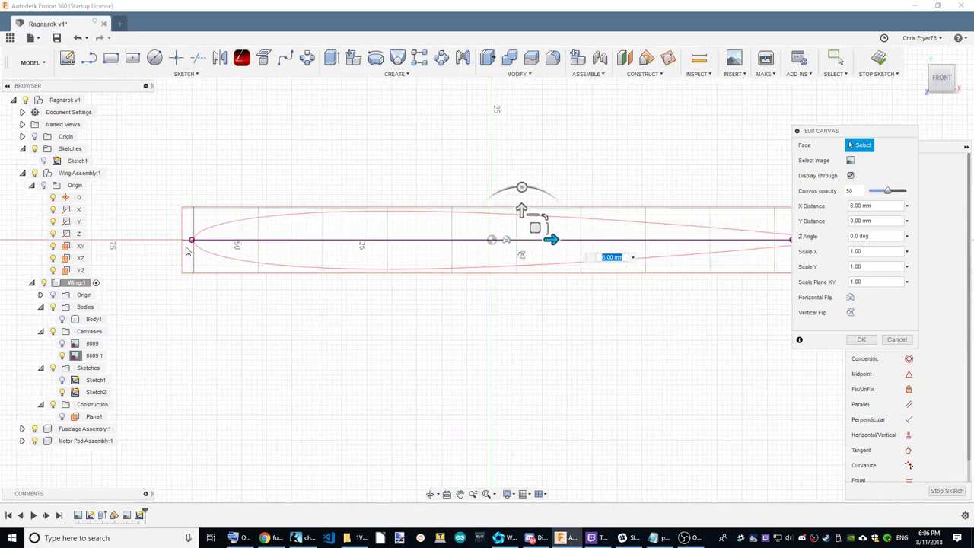
scroll(195, 241, "up", 2)
scroll(193, 244, "up", 2)
scroll(193, 243, "up", 1)
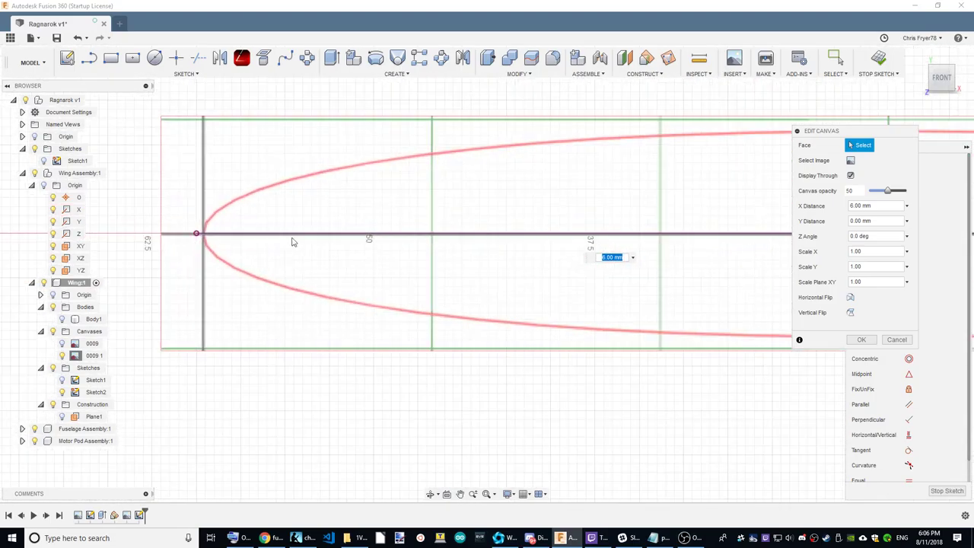
scroll(232, 243, "down", 2)
scroll(219, 237, "down", 2)
scroll(213, 237, "down", 1)
scroll(331, 245, "down", 1)
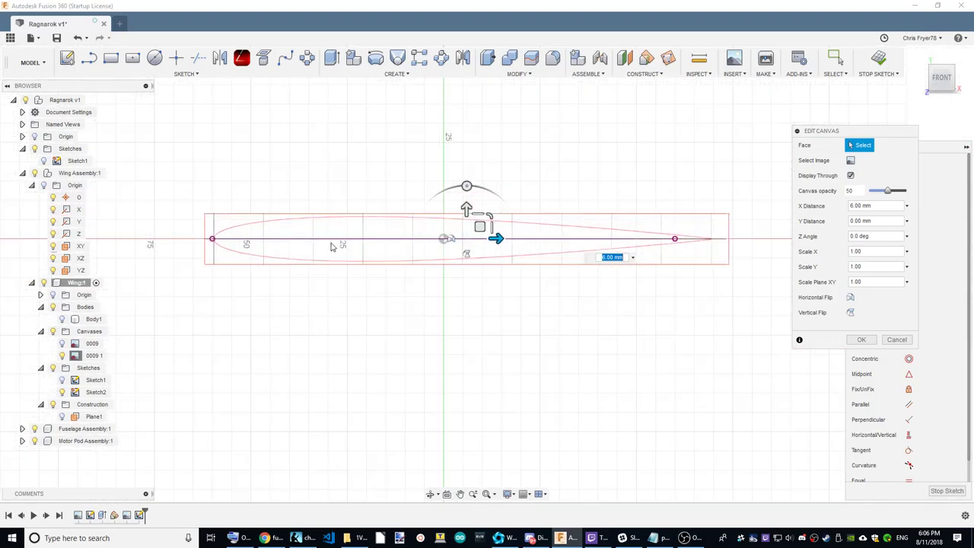
scroll(331, 246, "up", 1)
scroll(319, 243, "up", 2)
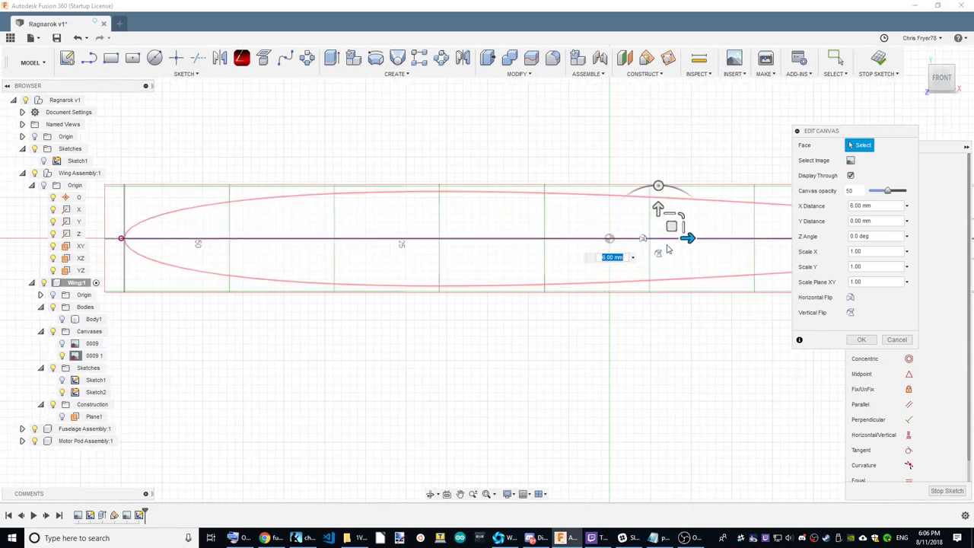
left_click_drag(687, 238, 687, 238)
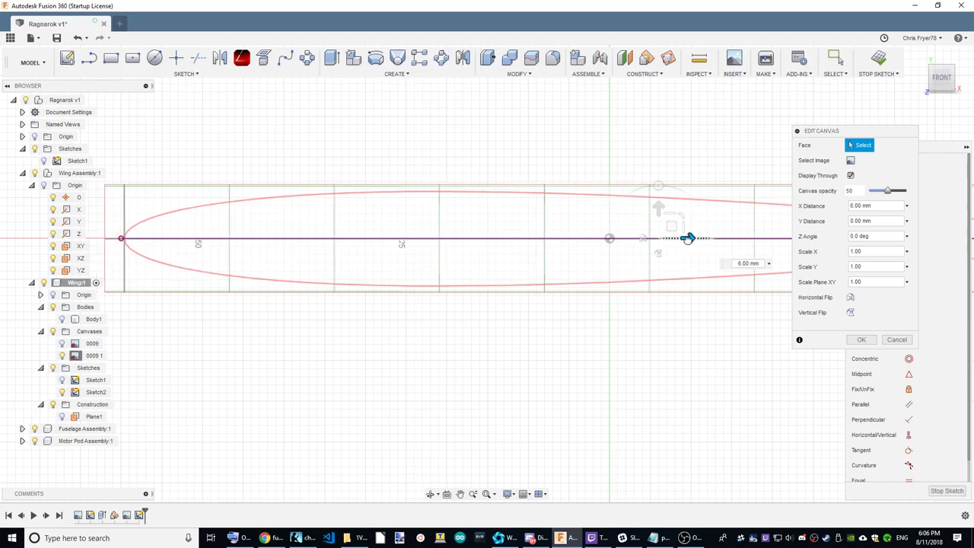
Set the canvas X Distance to 5.65 mm so the airfoil nose meets the sketch origin
left_click(867, 205)
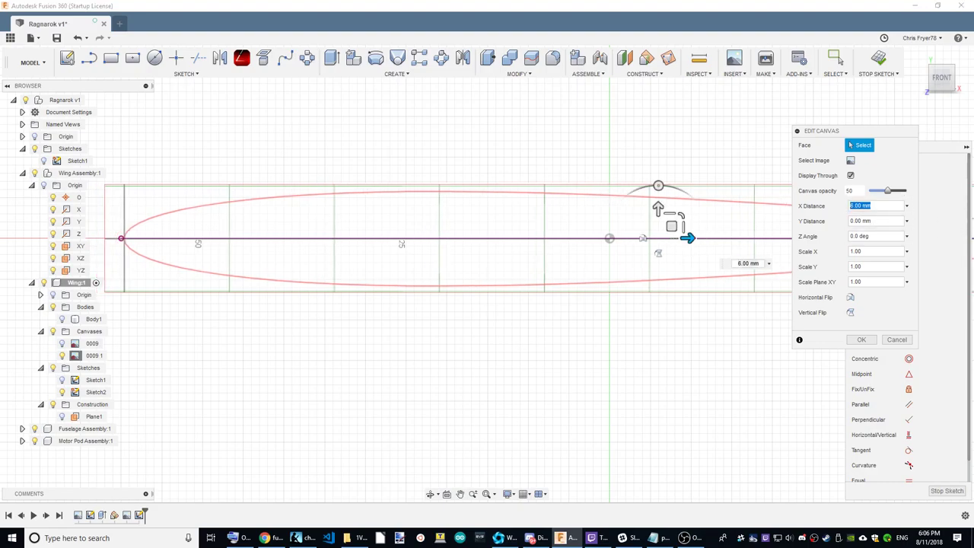
type("1")
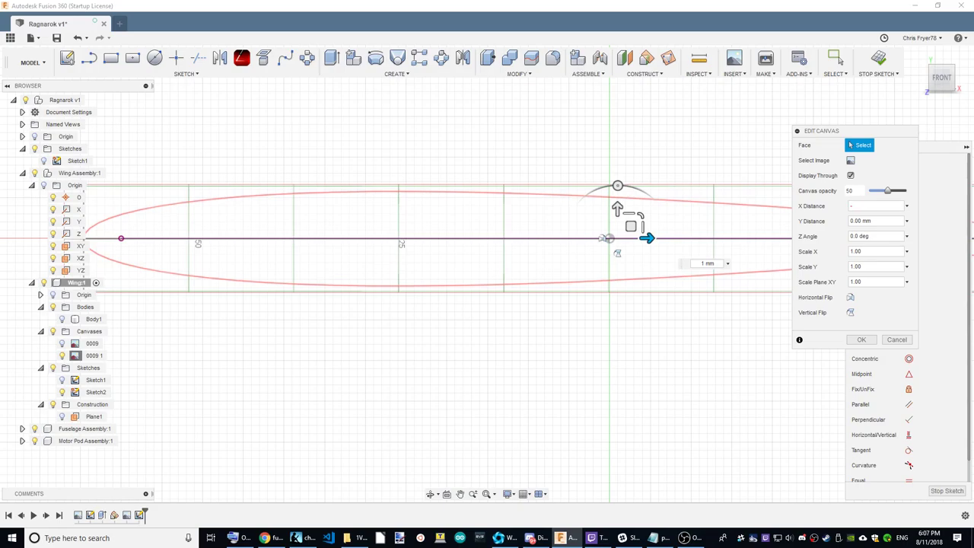
type("5")
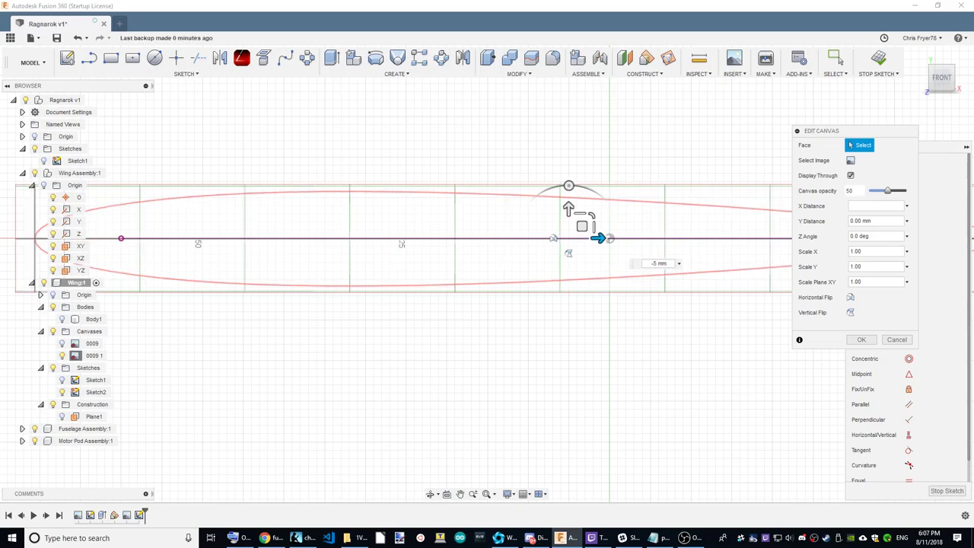
key("BackSpace")
key("BackSpace")
type("5")
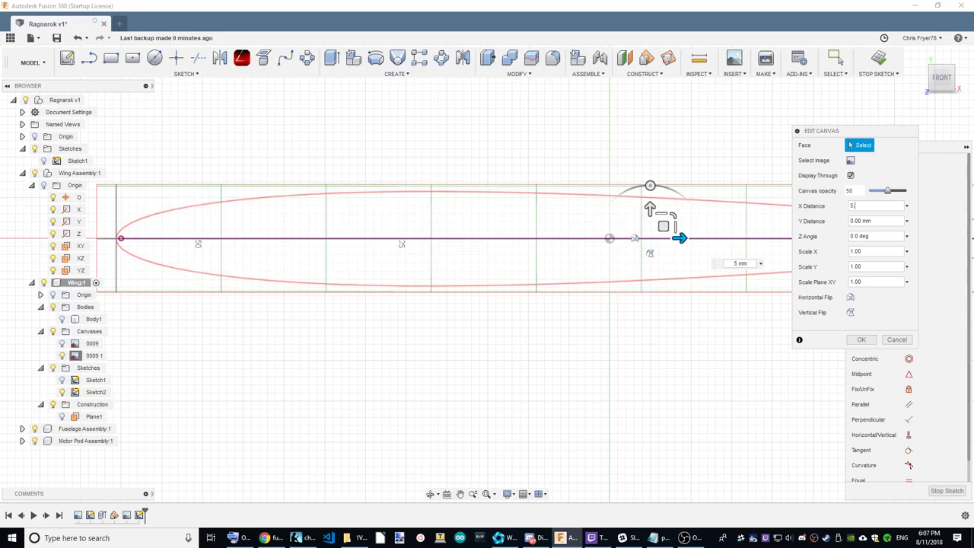
type(".2")
key("BackSpace")
key("BackSpace")
type(".4")
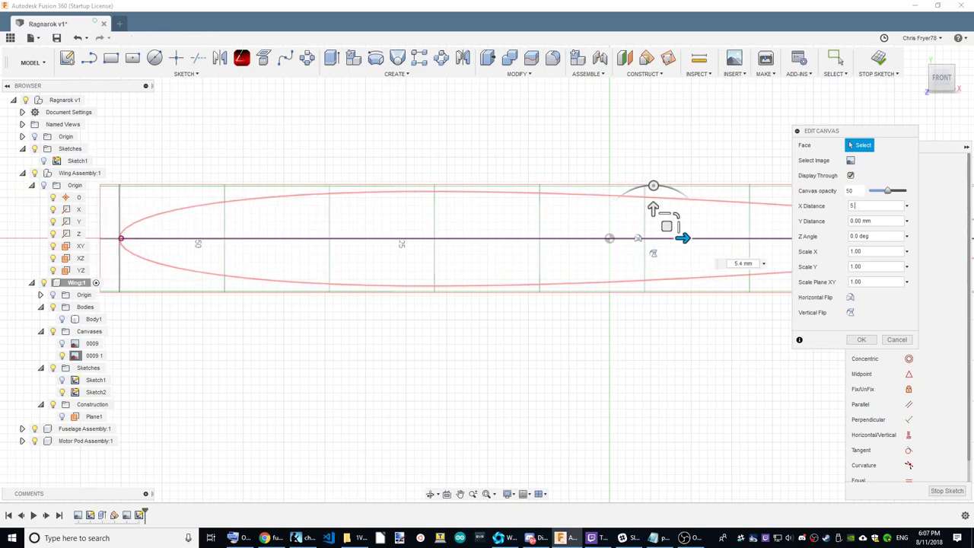
type(".5")
middle_click_drag(122, 238, 342, 225)
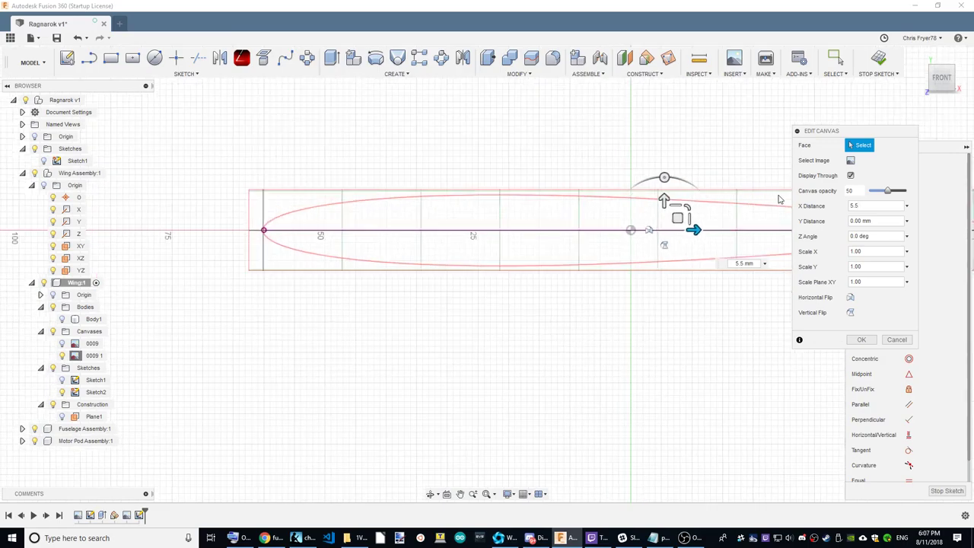
scroll(347, 228, "up", 5)
scroll(347, 228, "up", 2)
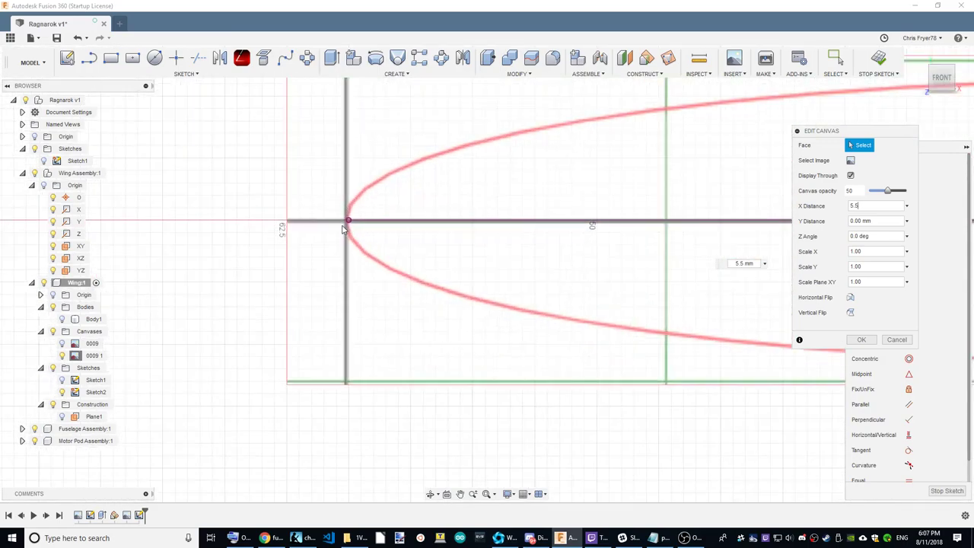
scroll(344, 226, "up", 2)
type(".")
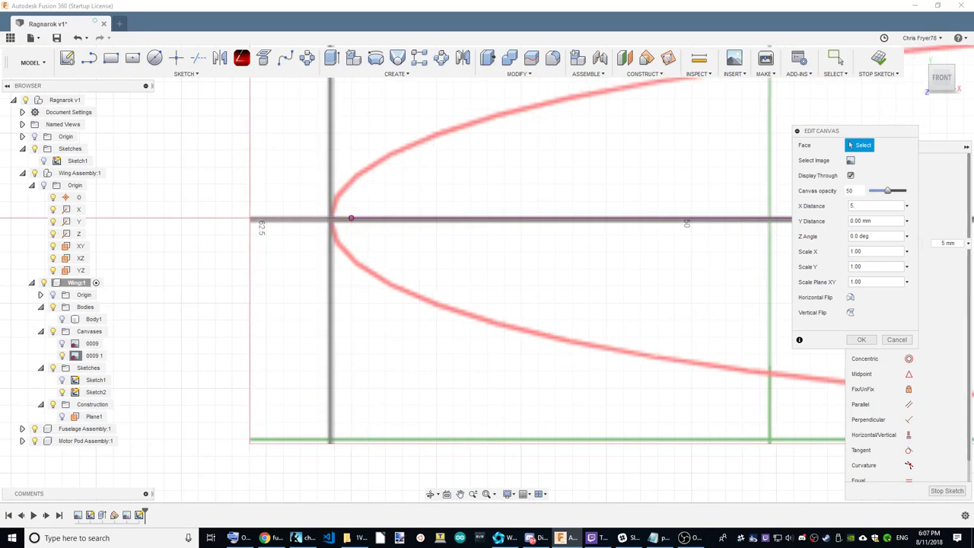
key("BackSpace")
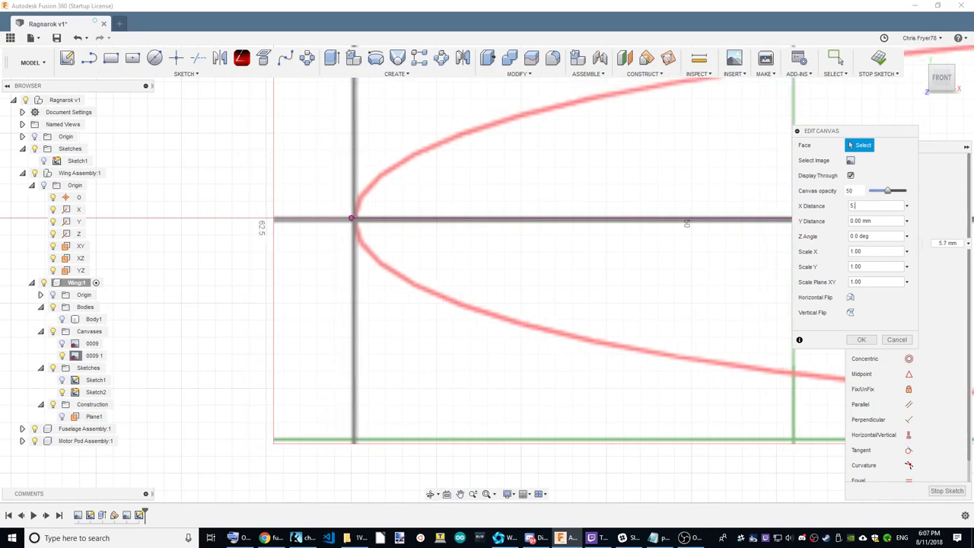
type("65")
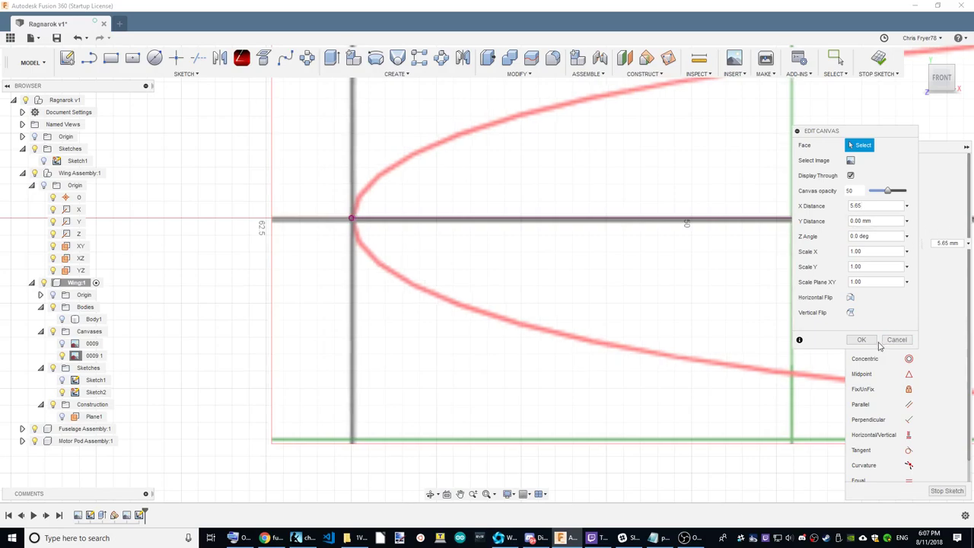
left_click(861, 340)
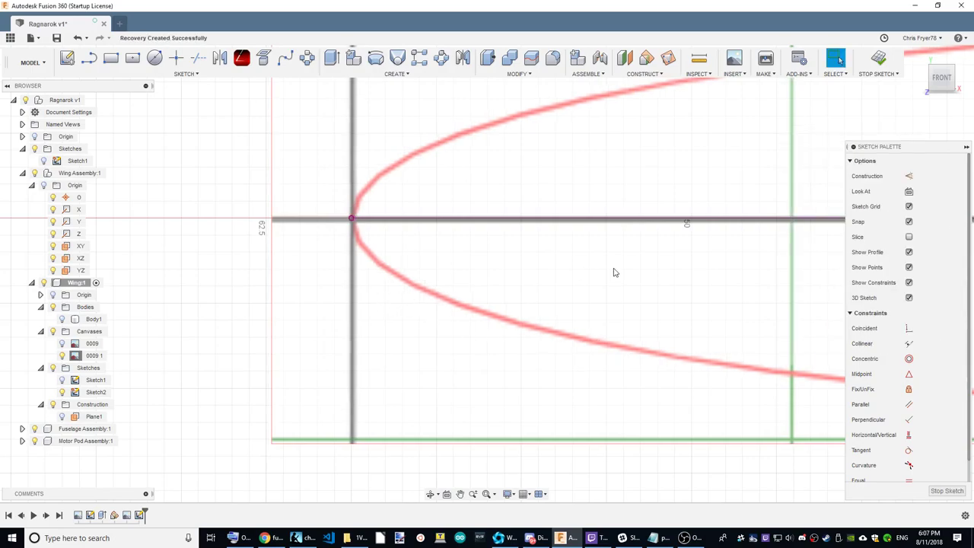
Draw a short vertical tail tick at the trailing edge, dimensioned to 1.5 mm
scroll(304, 238, "down", 2)
scroll(269, 259, "down", 2)
scroll(215, 258, "down", 2)
scroll(205, 255, "down", 1)
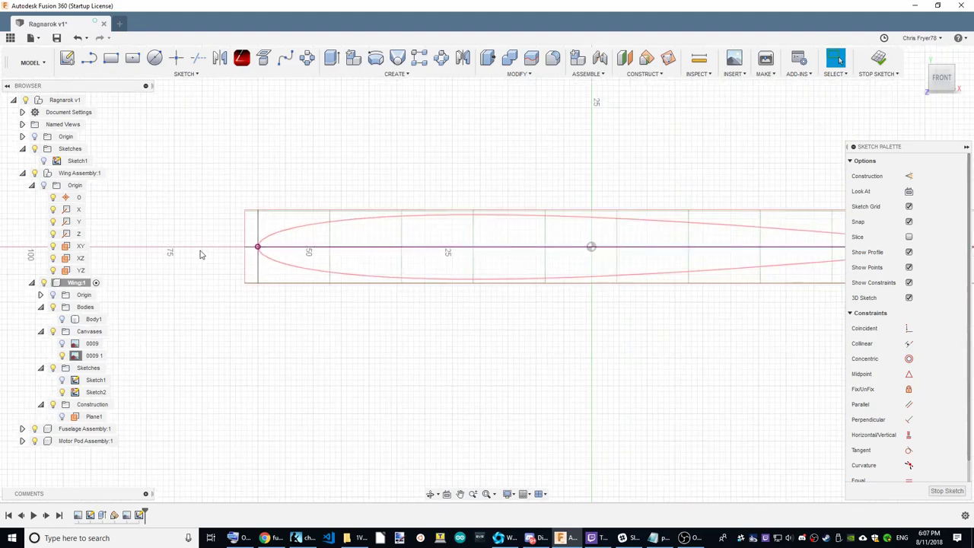
scroll(194, 253, "down", 1)
scroll(181, 249, "up", 1)
key("l")
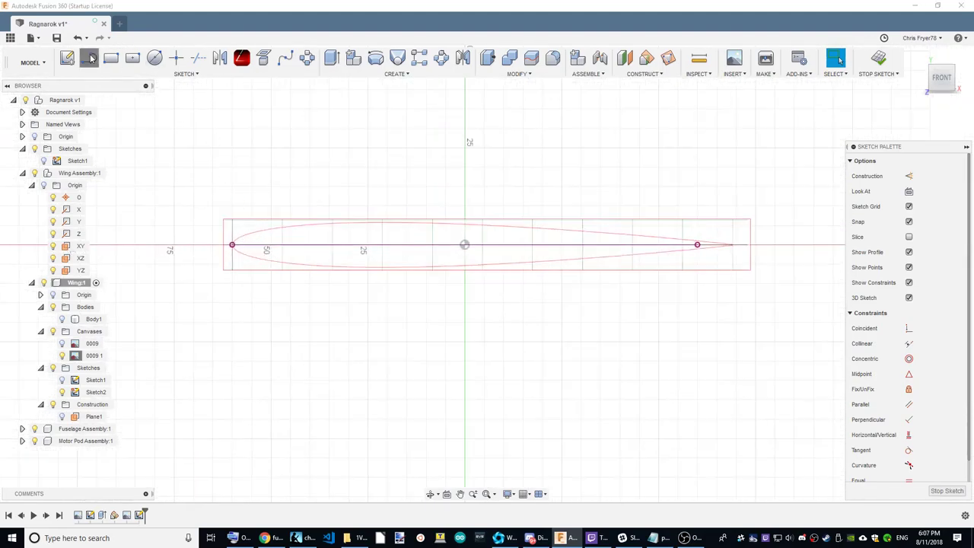
left_click(697, 244)
left_click(697, 225)
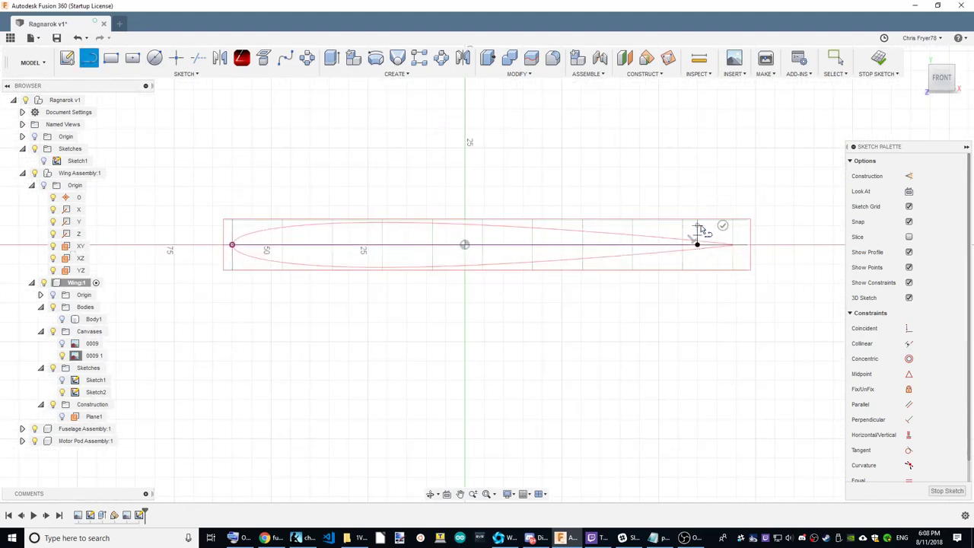
key("Escape")
mouse_move(941, 78)
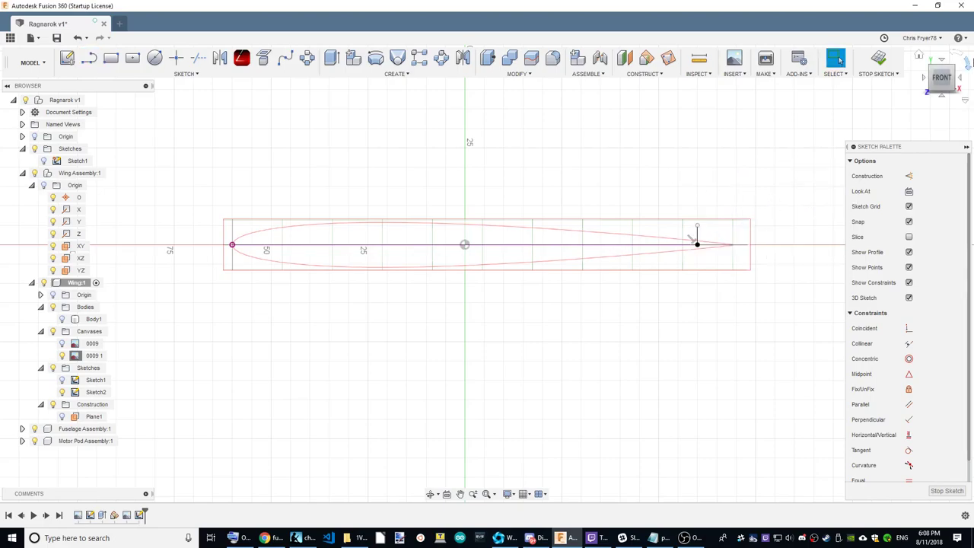
key("d")
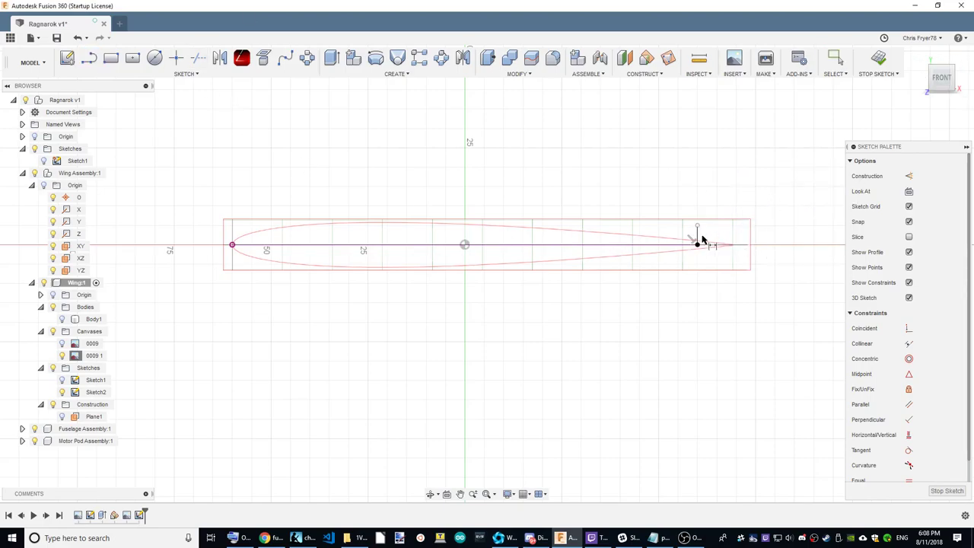
left_click(697, 236)
left_click(718, 235)
type("1.5")
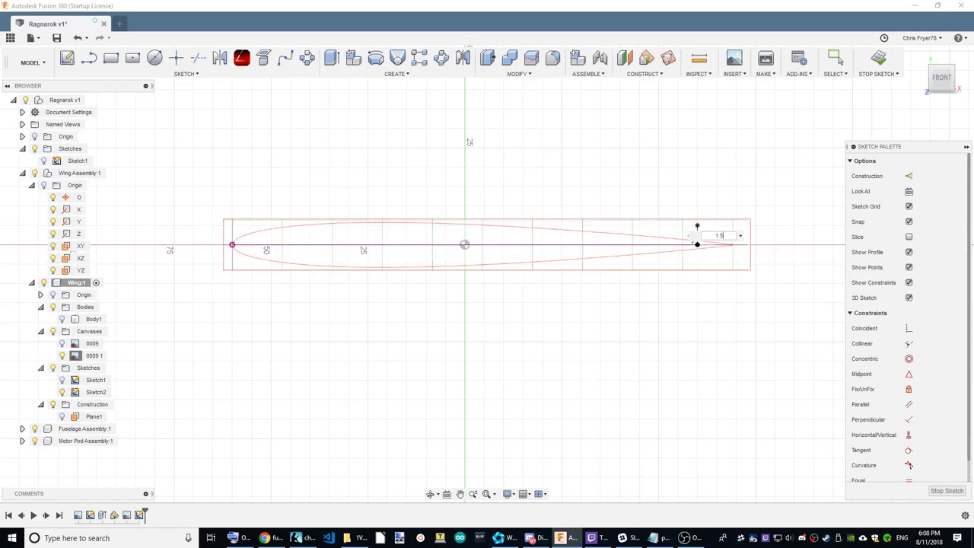
key("Return")
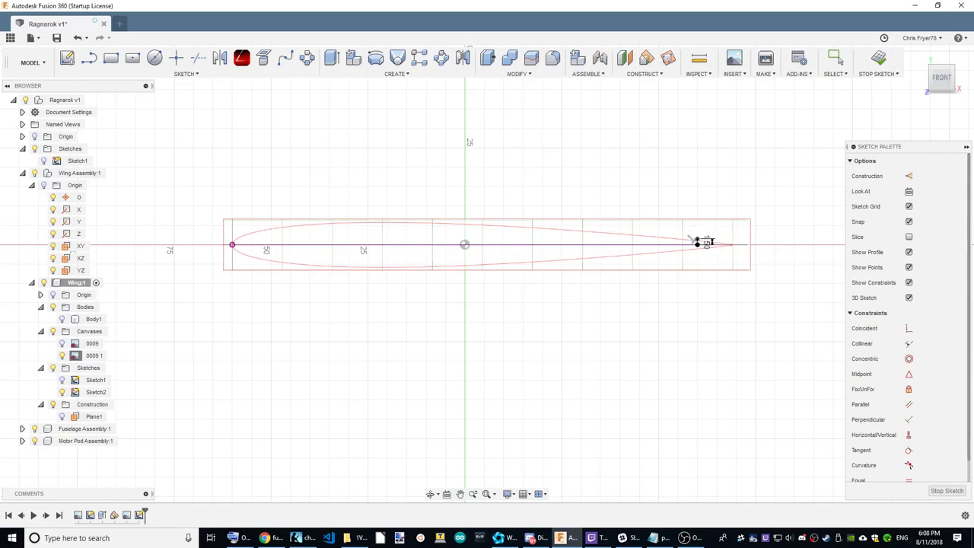
Add a vertical crest line rising from the chord near the 25 mark
left_click(89, 58)
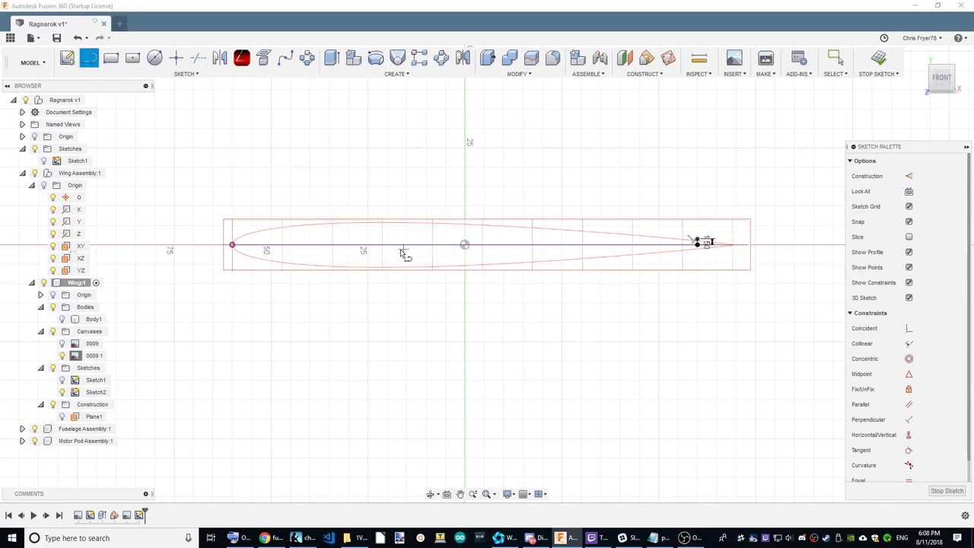
left_click(368, 245)
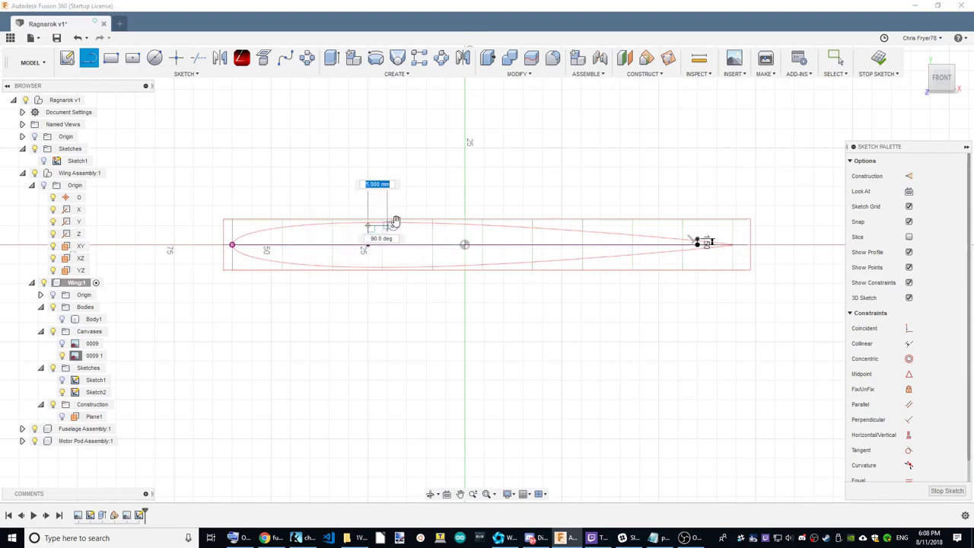
right_click(668, 180)
left_click(621, 183)
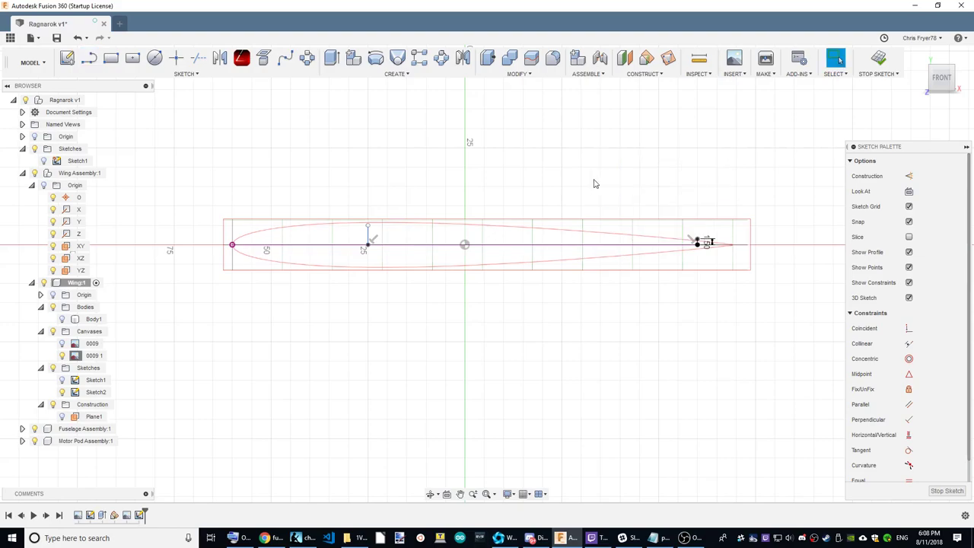
Draw the upper-surface spline from trailing edge over the crest line to the nose, horizontal at its top
left_click(285, 58)
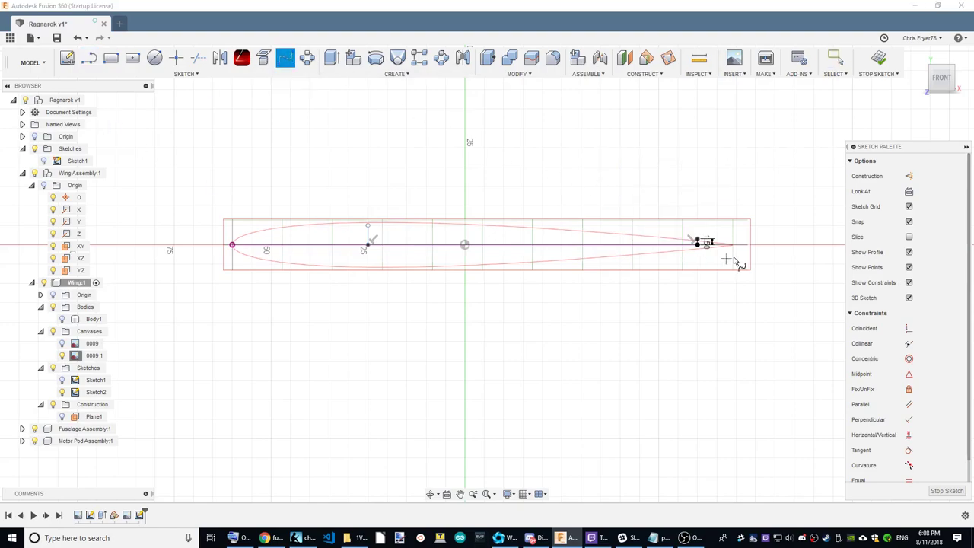
left_click(696, 242)
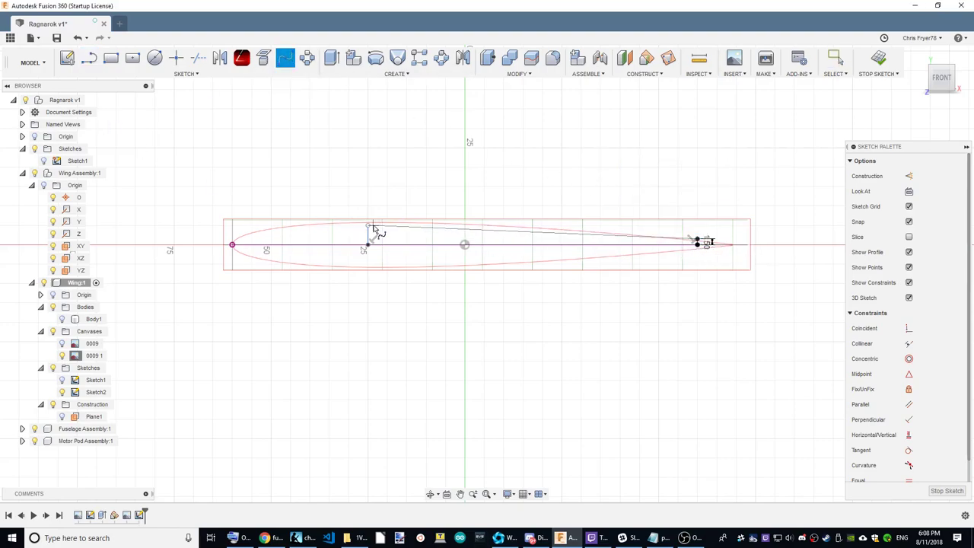
left_click(368, 225)
left_click(232, 244)
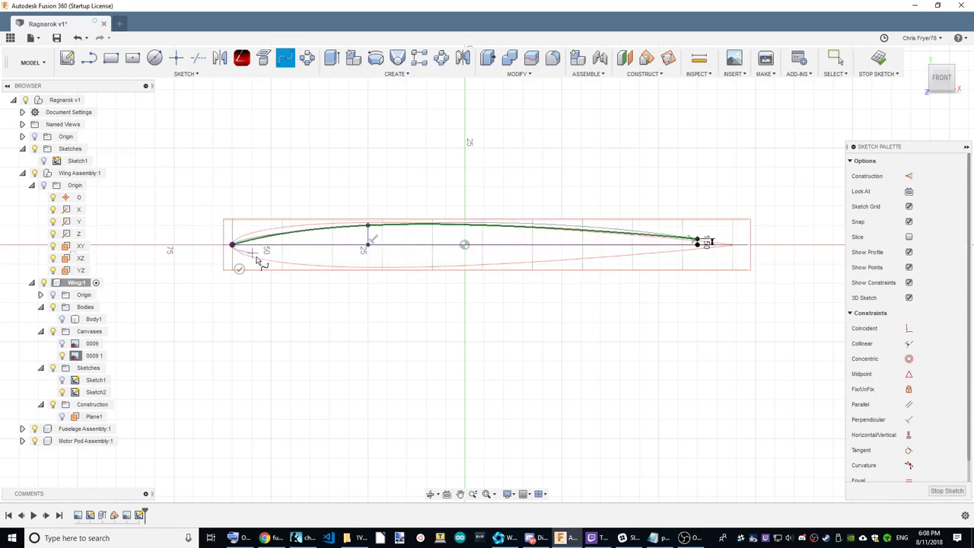
left_click(239, 268)
right_click(384, 303)
left_click(357, 305)
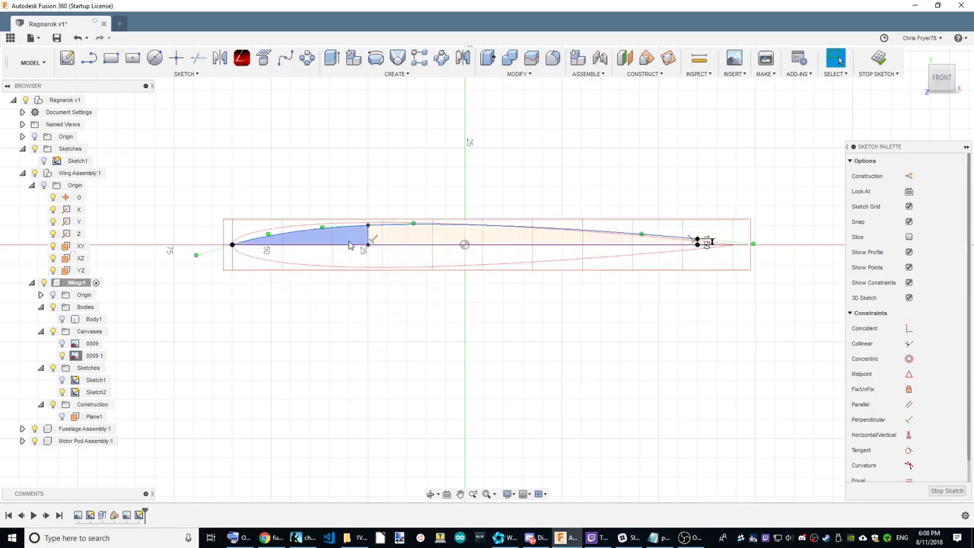
left_click(907, 436)
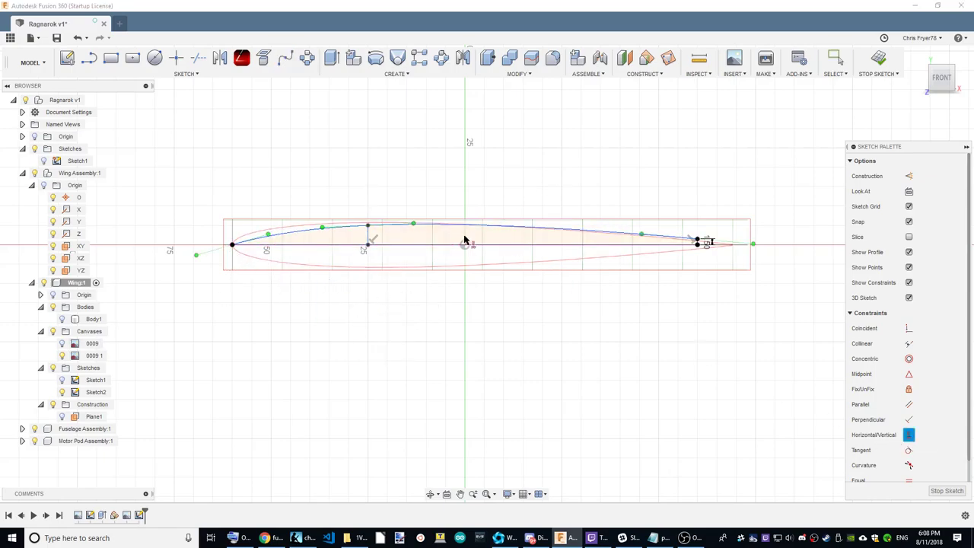
left_click(401, 226)
right_click(496, 221)
left_click(475, 209)
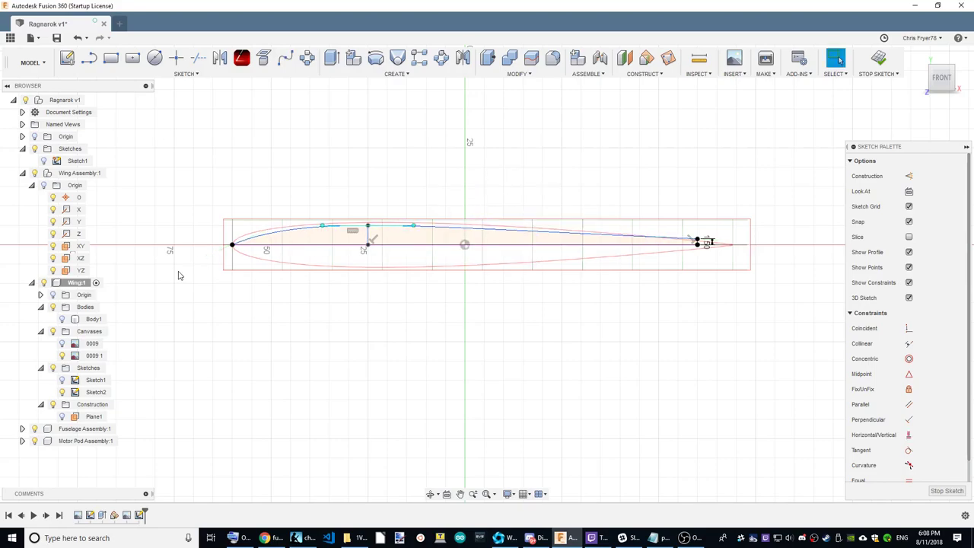
Pull the spline's nose tangent and fit points so the leading edge follows the reference airfoil
left_click(239, 242)
key("Escape")
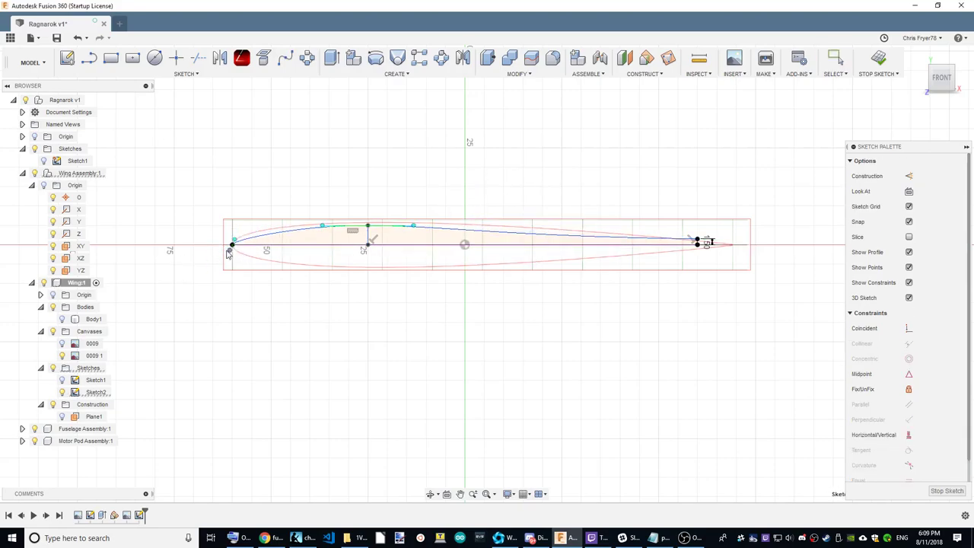
left_click_drag(232, 255, 232, 270)
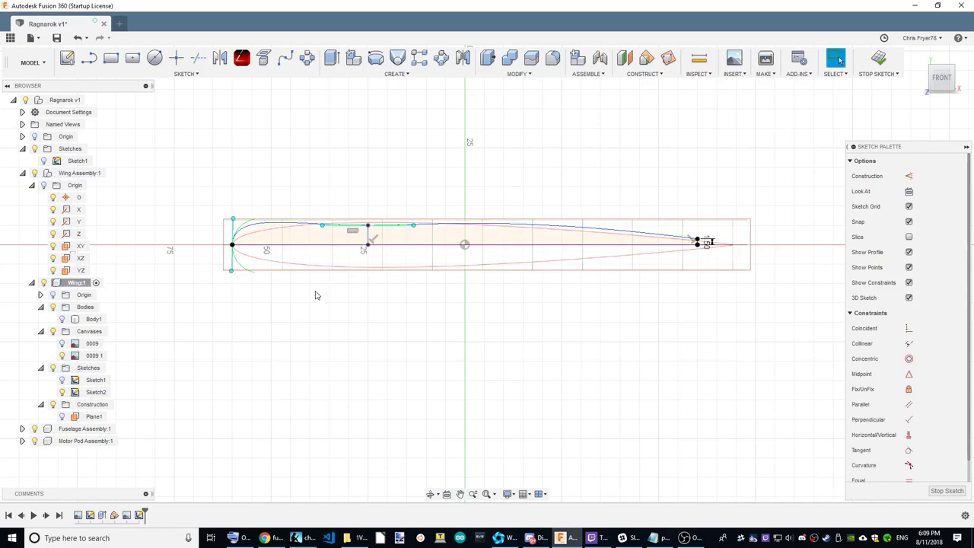
left_click(908, 434)
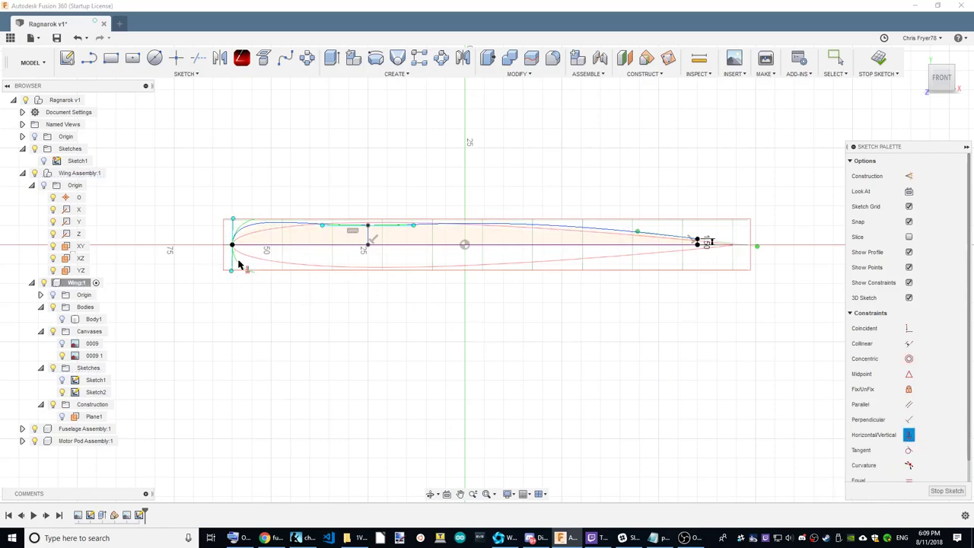
middle_click_drag(238, 264, 402, 261)
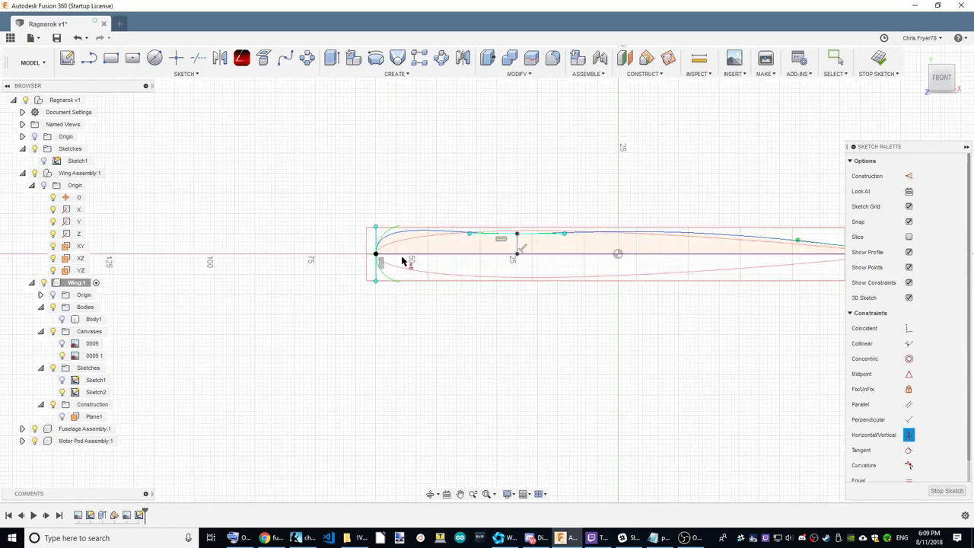
scroll(403, 261, "up", 5)
right_click(417, 261)
left_click(384, 264)
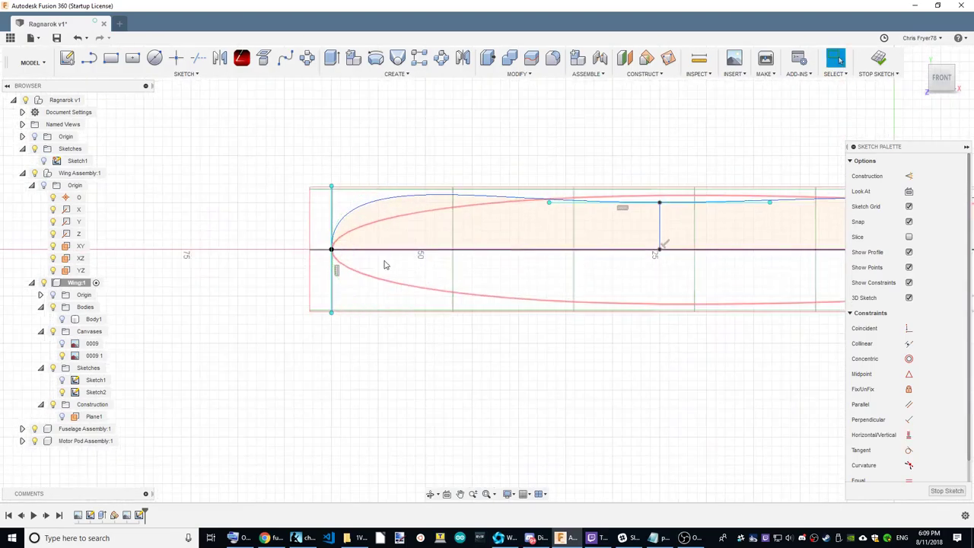
left_click_drag(659, 203, 690, 194)
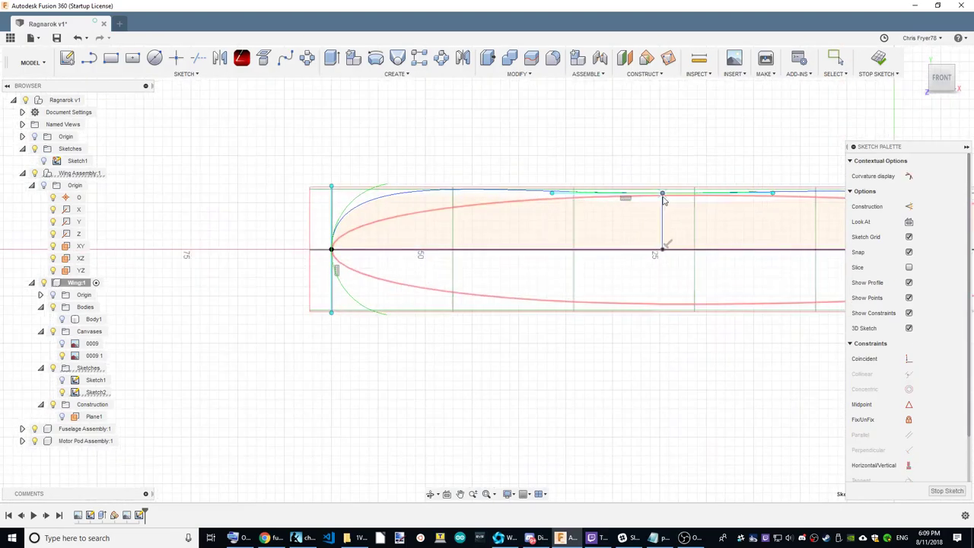
left_click_drag(332, 186, 342, 228)
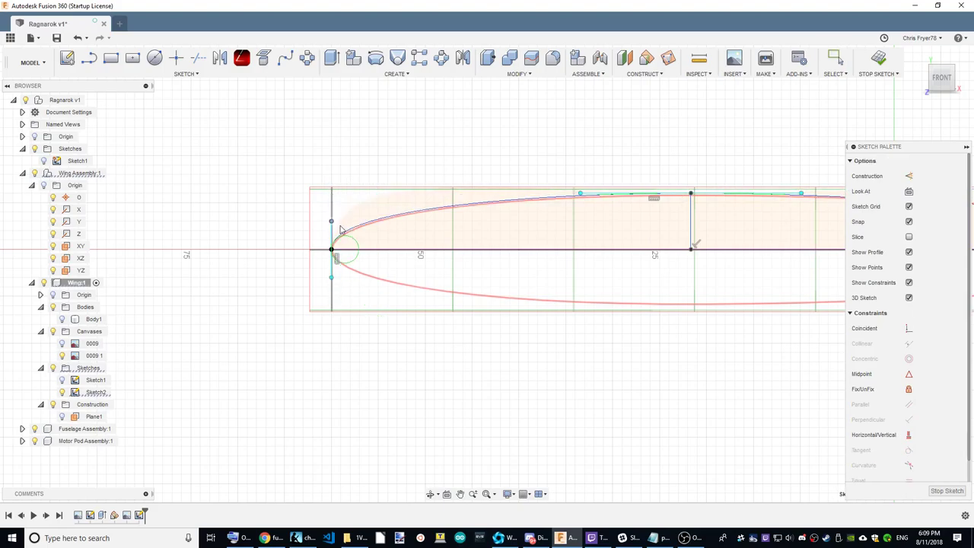
scroll(526, 188, "down", 1)
scroll(487, 181, "down", 1)
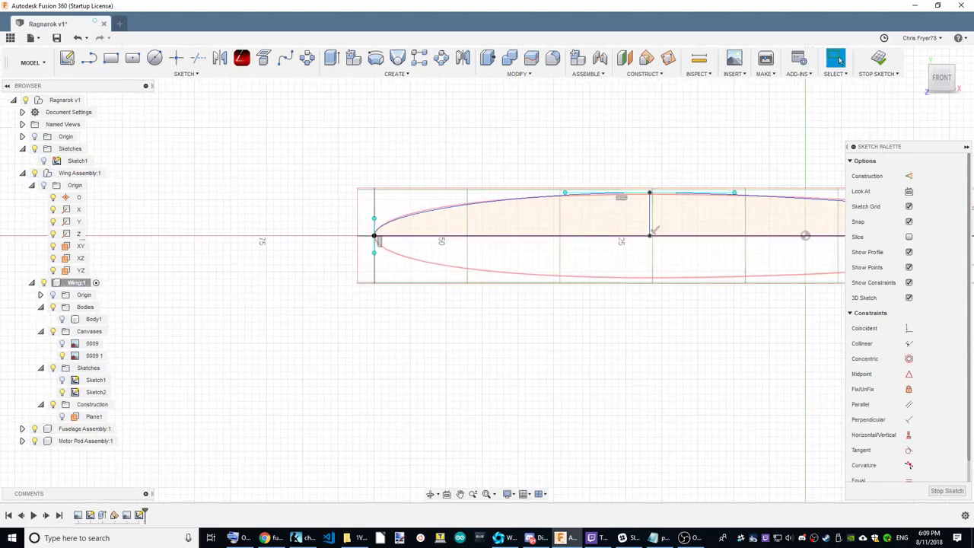
Dimension the spline tangent handles: nose handle 5 mm and top handle 25 mm
left_click(369, 249)
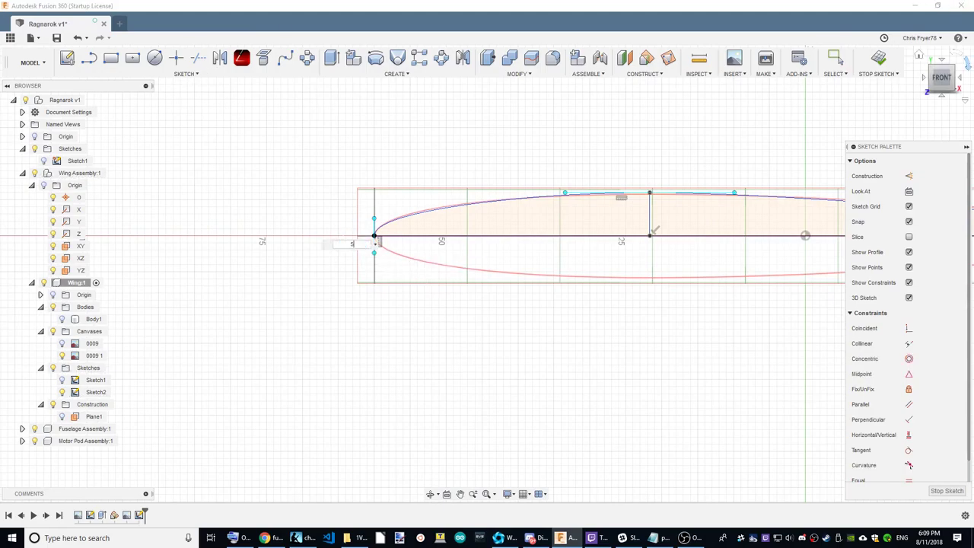
key("Return")
left_click(697, 193)
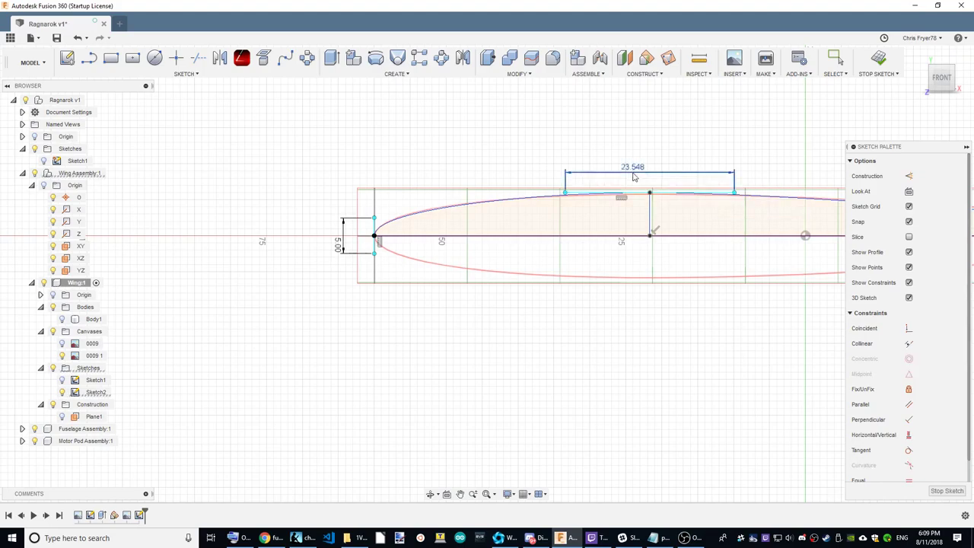
left_click(633, 177)
type("25")
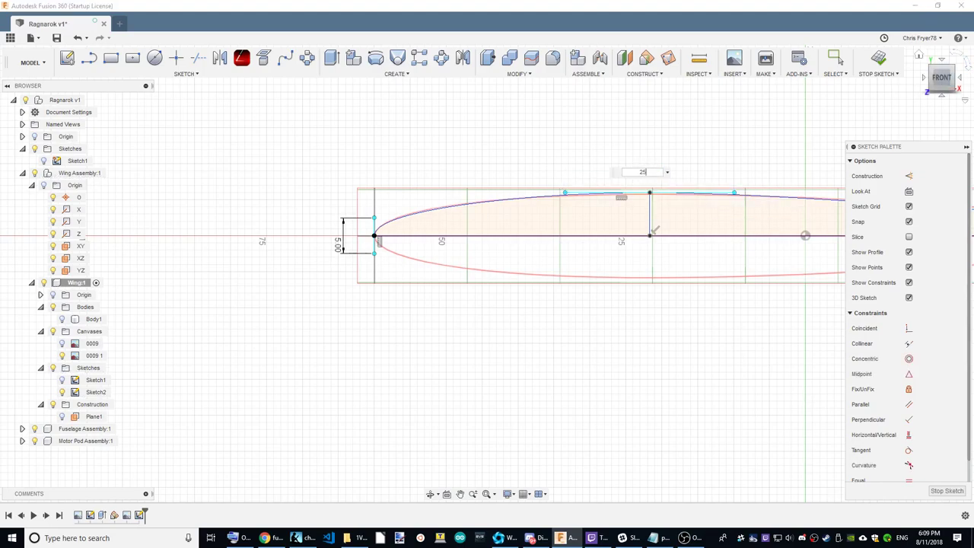
key("Return")
scroll(235, 220, "down", 2)
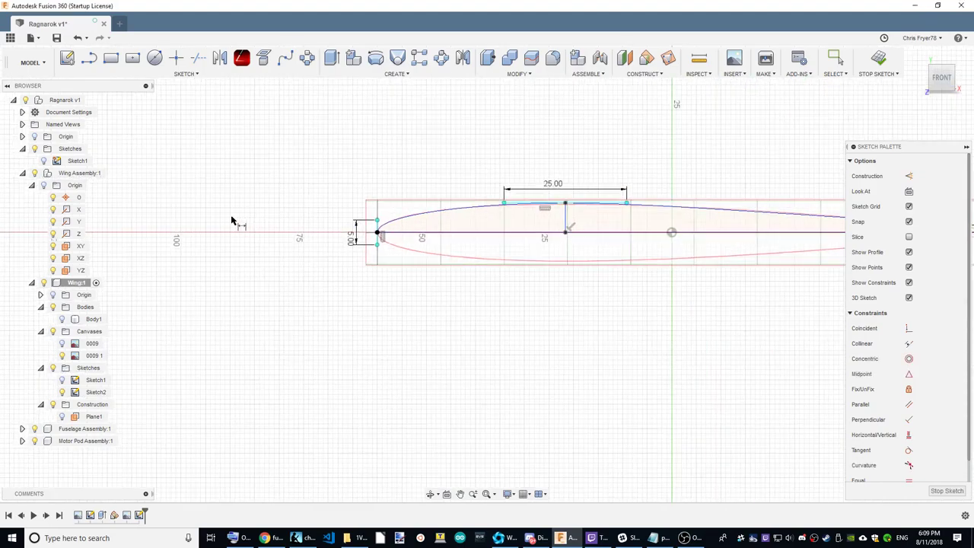
scroll(342, 251, "down", 3)
scroll(502, 274, "up", 2)
key("Escape")
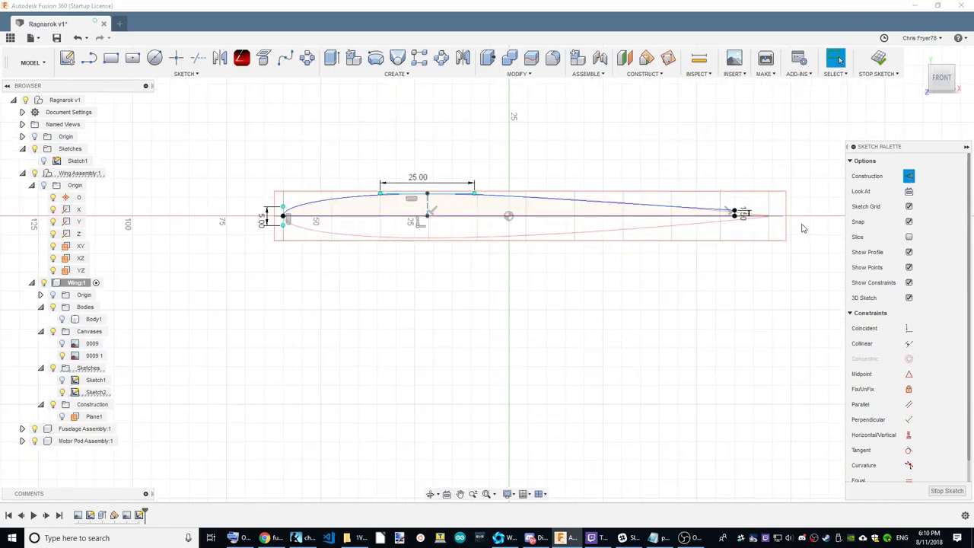
scroll(800, 224, "up", 1)
scroll(742, 217, "up", 3)
Dimension the trailing-edge tangent angle at 6°, then revise it to 5°
left_click(636, 199)
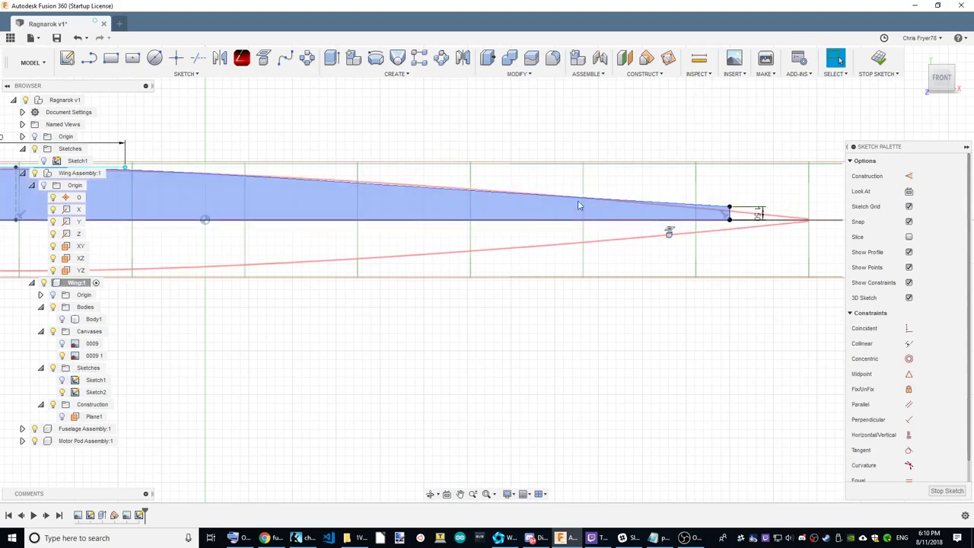
mouse_move(941, 78)
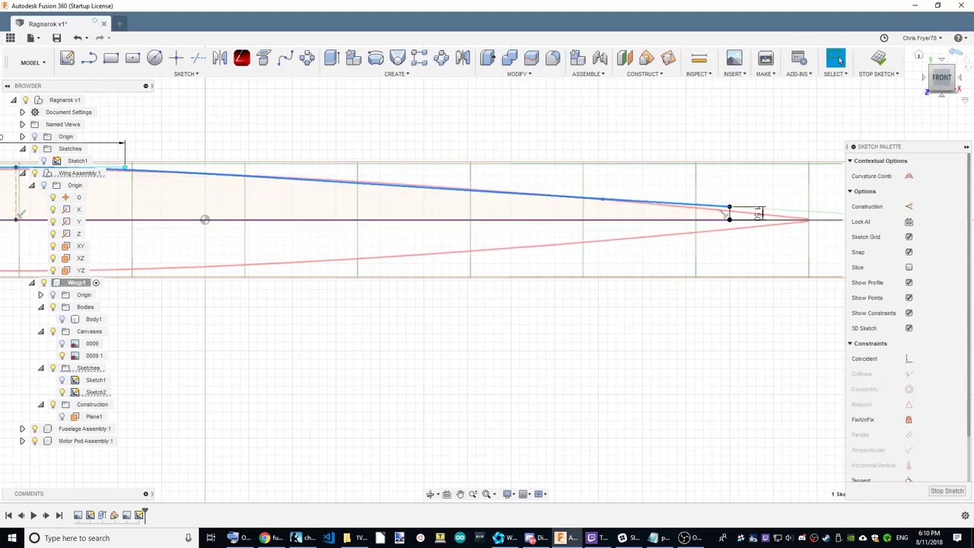
key("Escape")
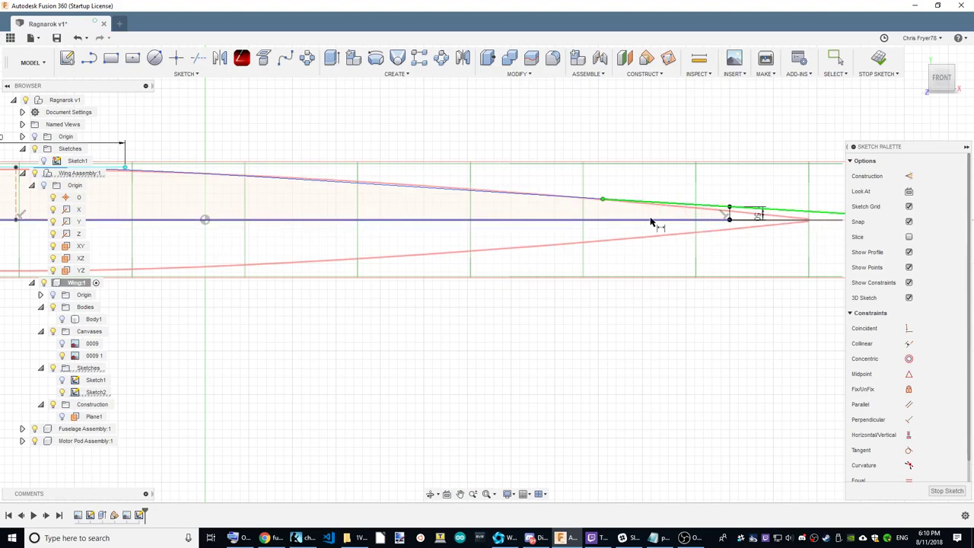
left_click(572, 214)
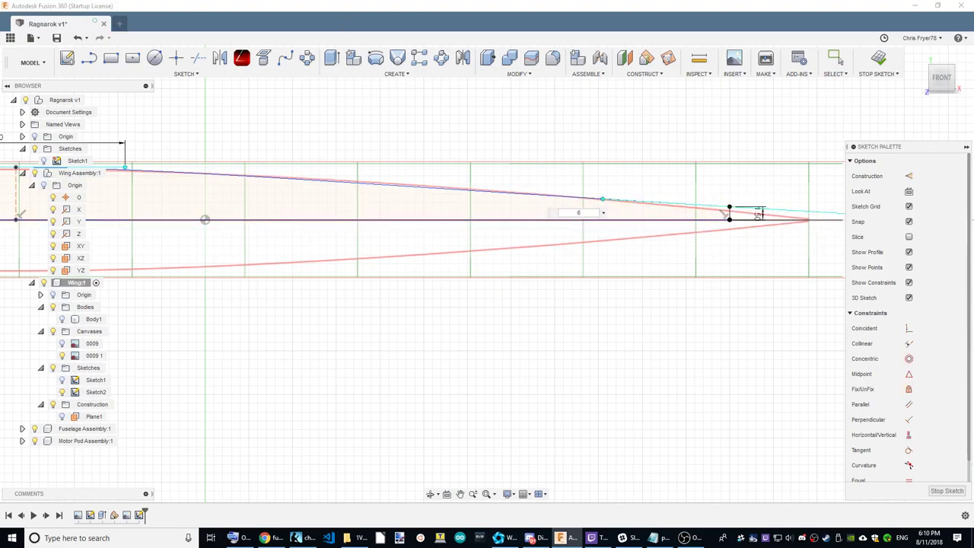
key("Return")
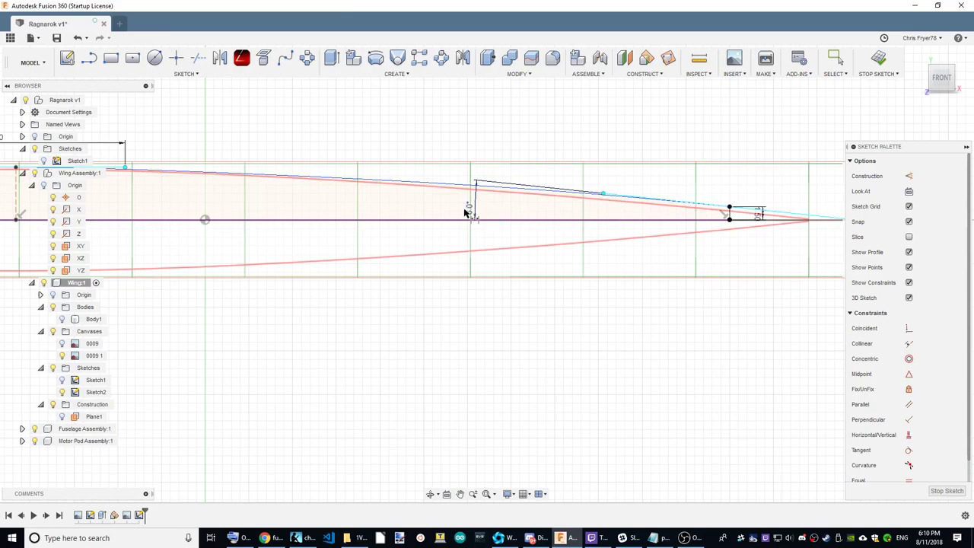
double_click(469, 209)
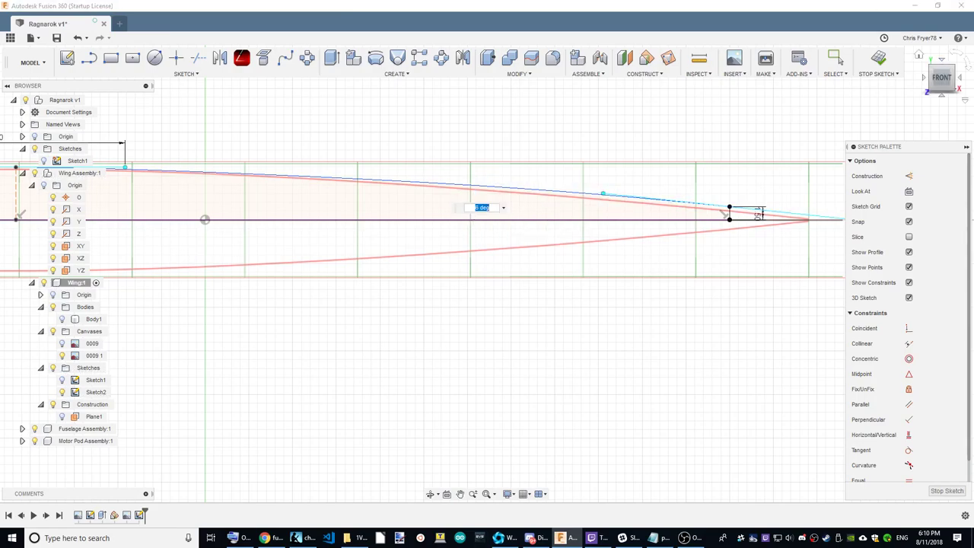
key("Return")
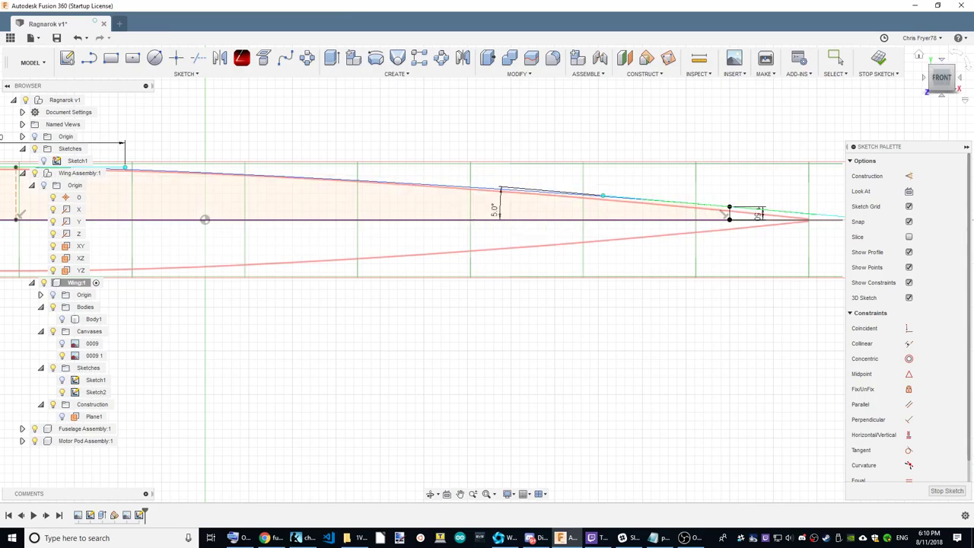
scroll(650, 226, "down", 3)
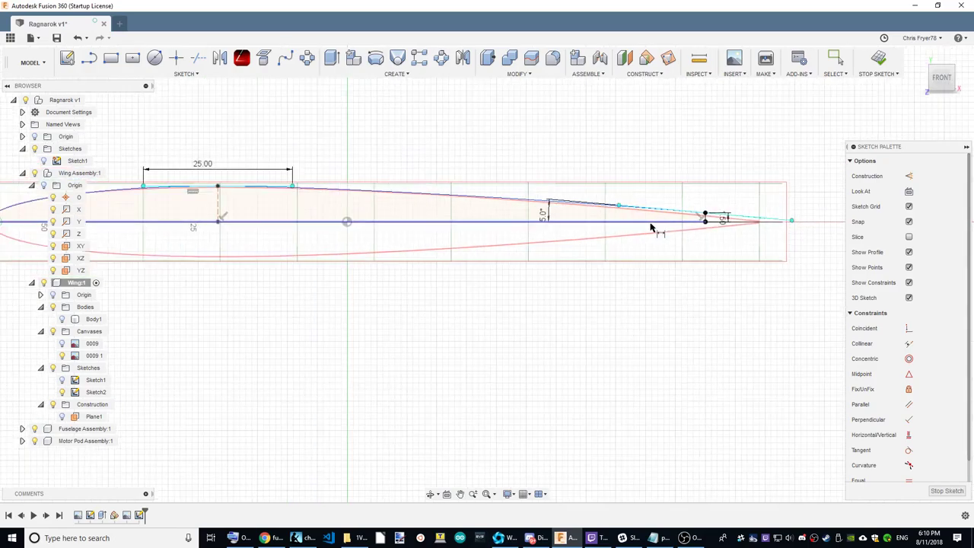
scroll(456, 228, "up", 2)
scroll(662, 211, "down", 2)
scroll(327, 208, "down", 1)
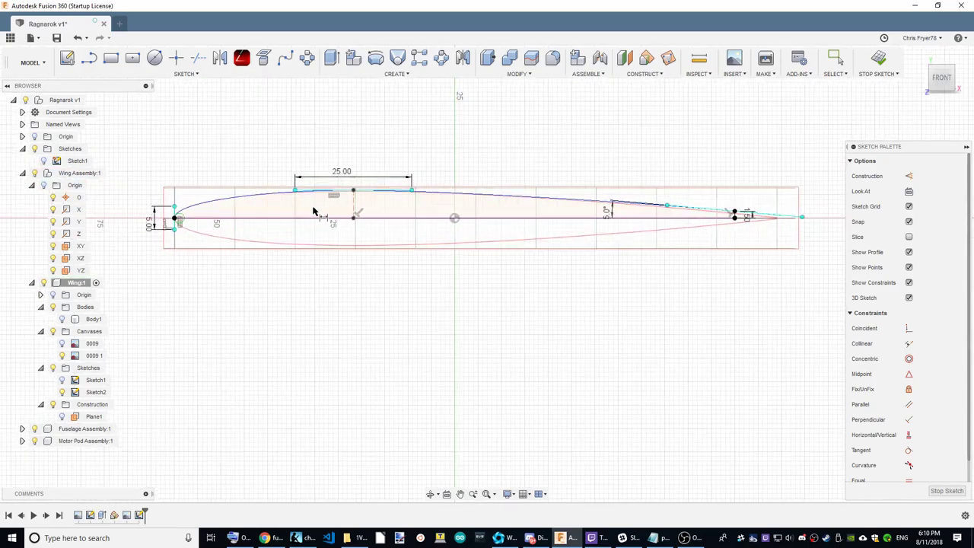
scroll(373, 209, "up", 3)
Set the maximum thickness to 6.2 mm, located 38 mm behind the leading edge
left_click(396, 202)
left_click(415, 199)
type("6.2")
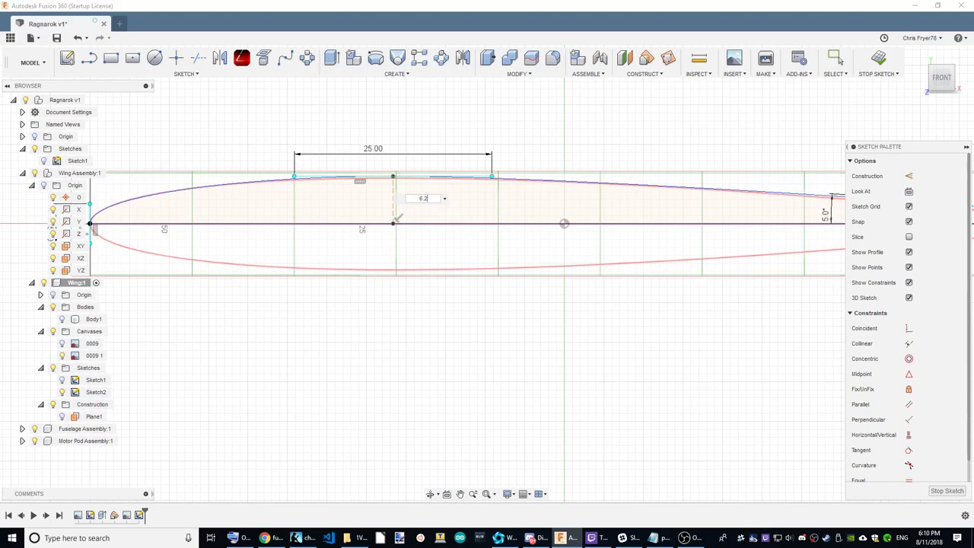
key("Return")
left_click(391, 195)
left_click(89, 222)
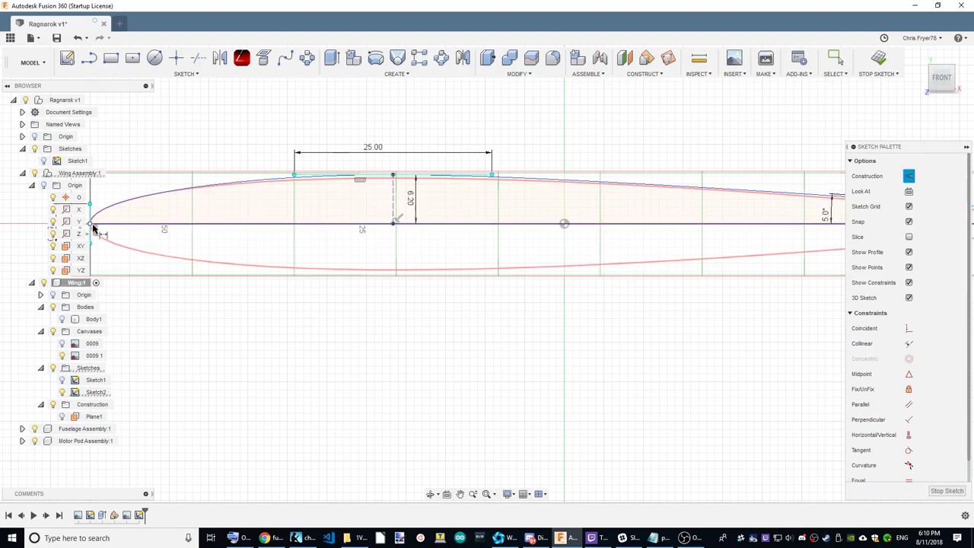
left_click(292, 143)
type("38")
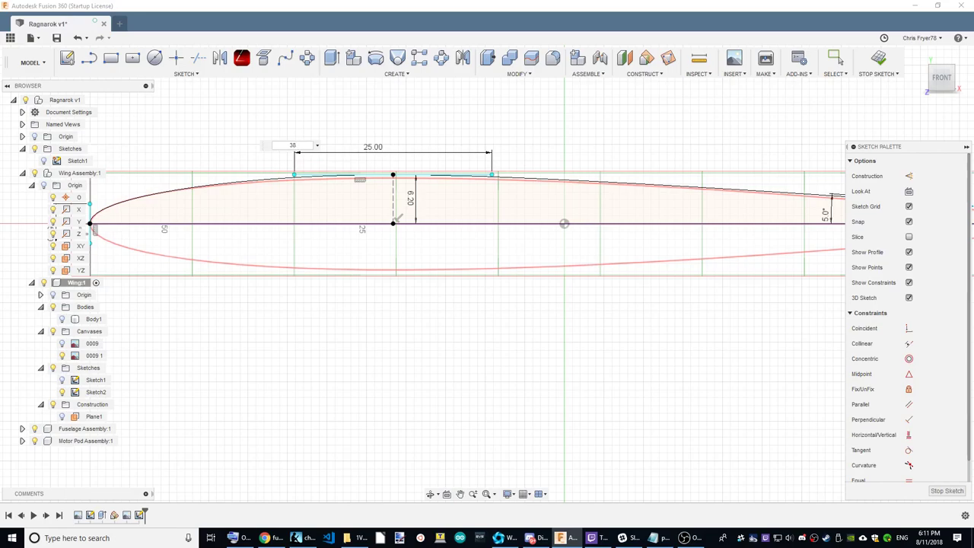
key("Return")
Change the nose tangent handle length from 5 mm to 6 mm
scroll(700, 185, "down", 2)
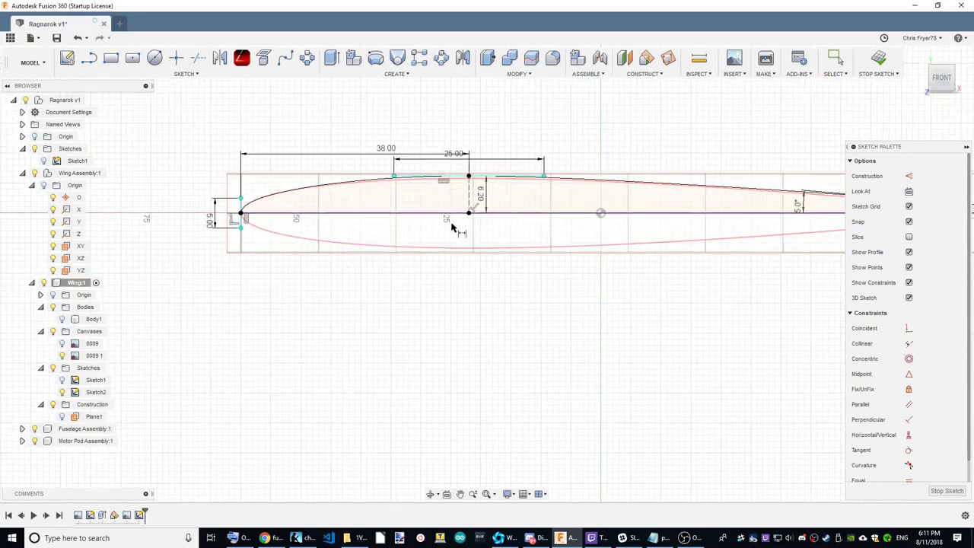
left_click(187, 228)
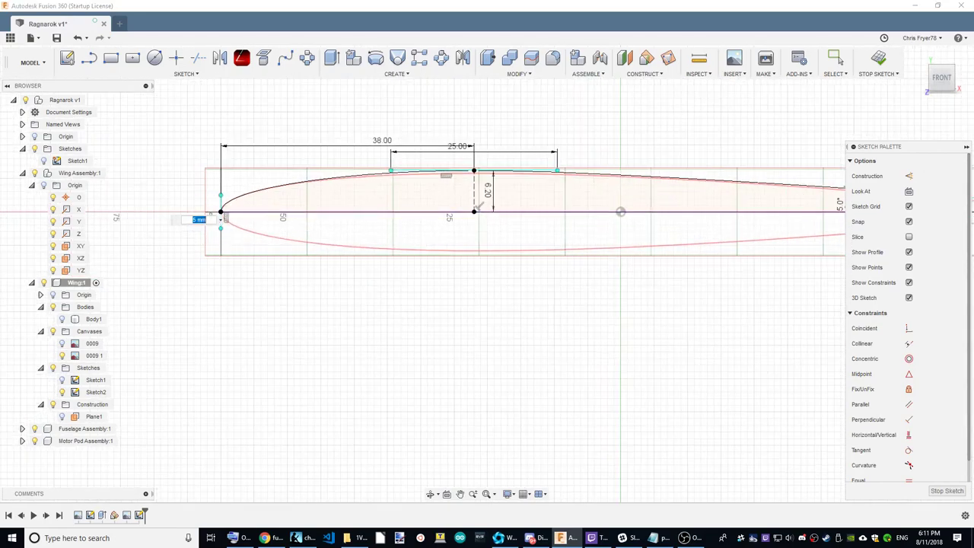
key("Return")
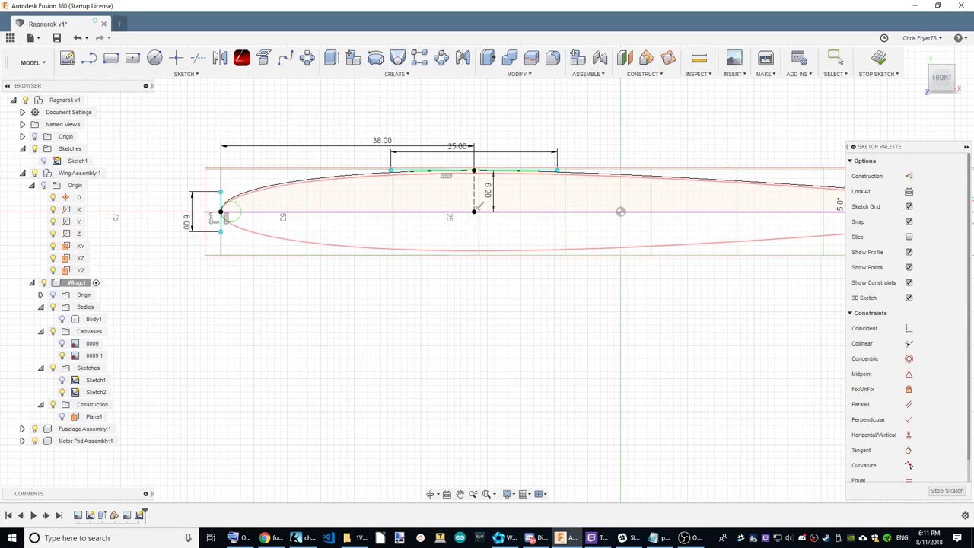
scroll(221, 205, "down", 2)
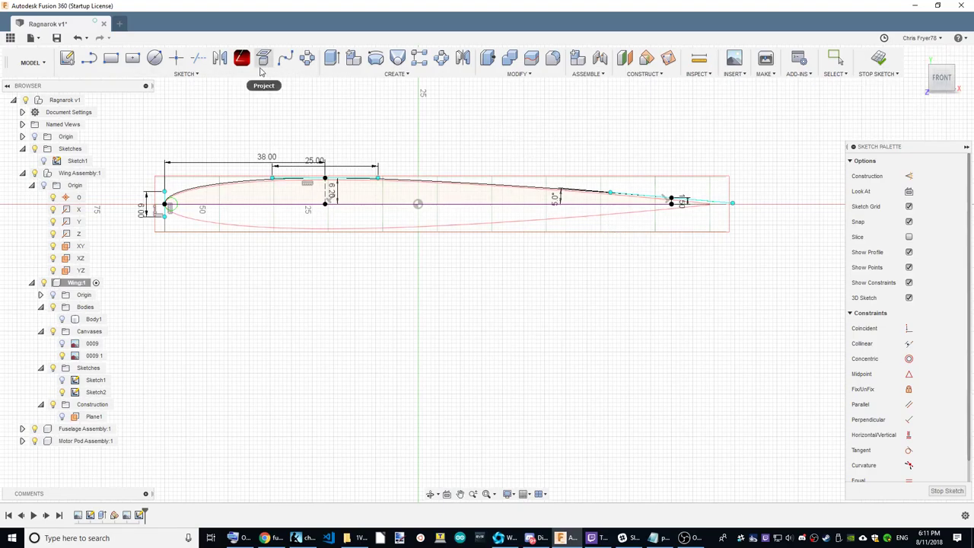
Mirror the upper airfoil curve across the horizontal centre line to create the lower curve
left_click(220, 58)
left_click(488, 187)
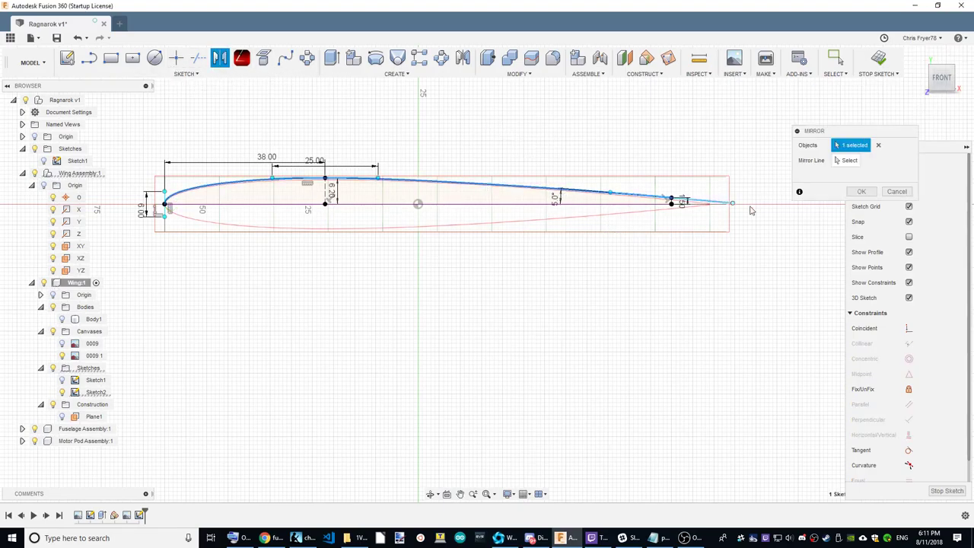
scroll(684, 199, "up", 5)
scroll(708, 197, "down", 3)
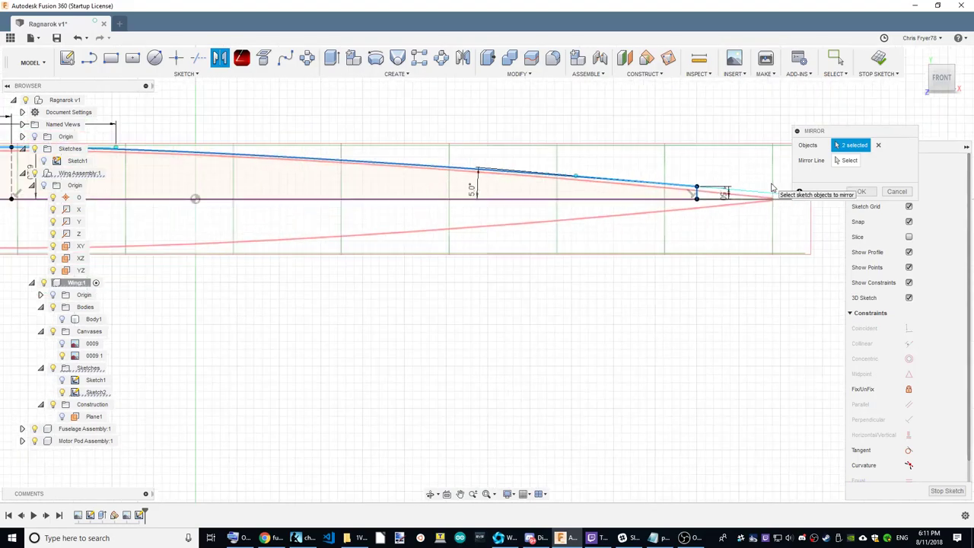
left_click(730, 191)
scroll(718, 267, "down", 1)
scroll(718, 267, "down", 3)
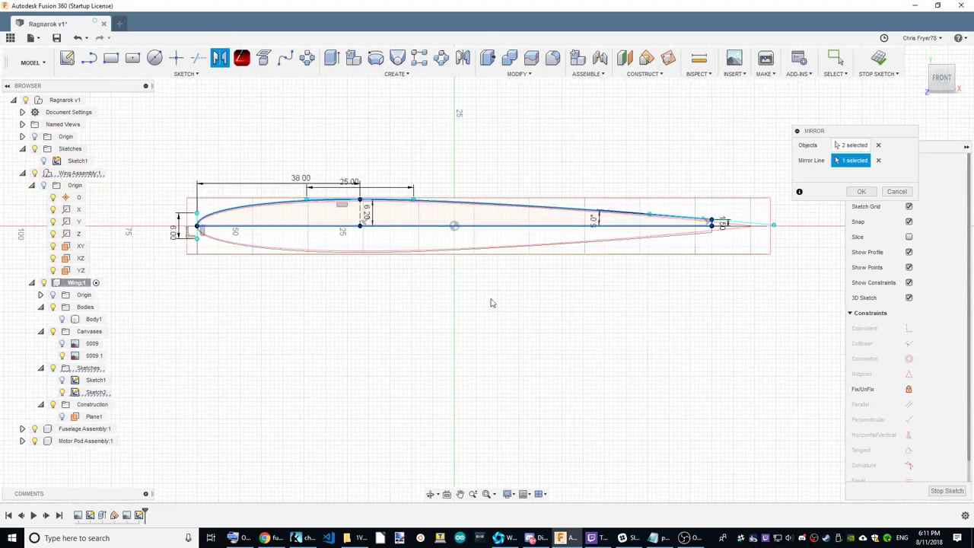
left_click(861, 191)
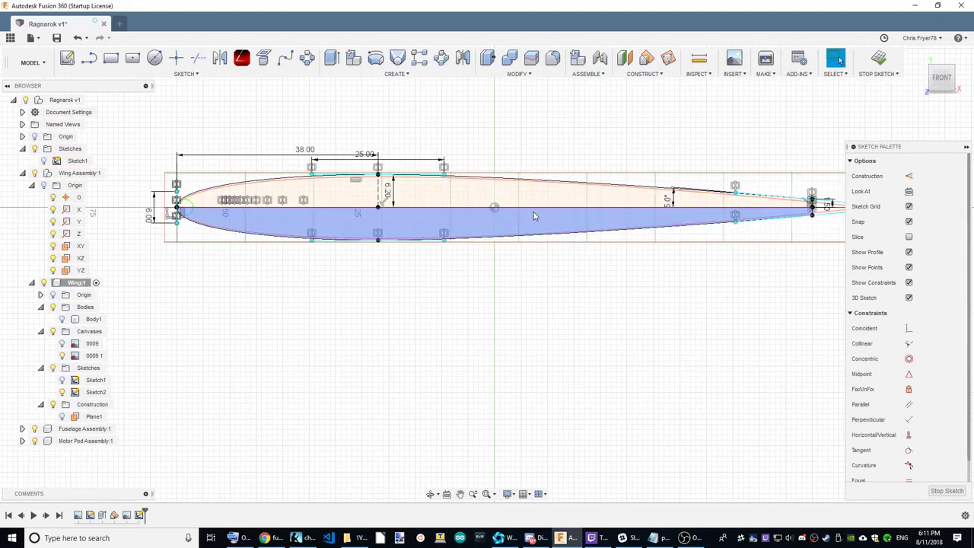
scroll(620, 209, "down", 2)
Convert the horizontal centre line into construction geometry
left_click(620, 210)
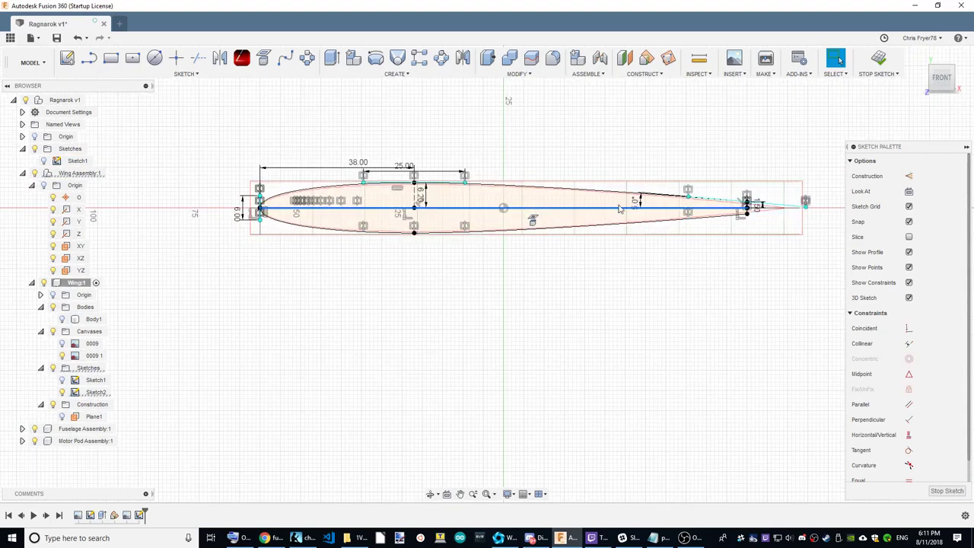
left_click(908, 176)
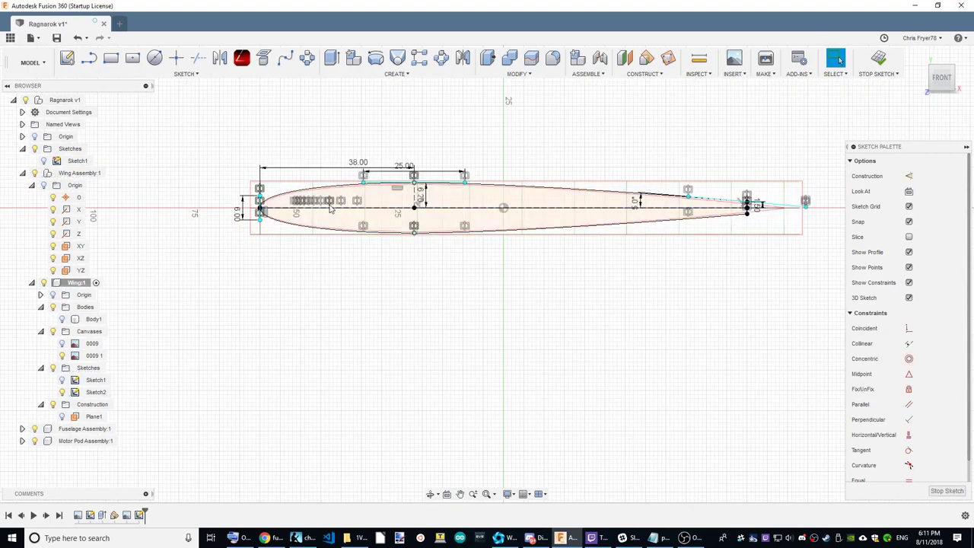
scroll(572, 255, "down", 2)
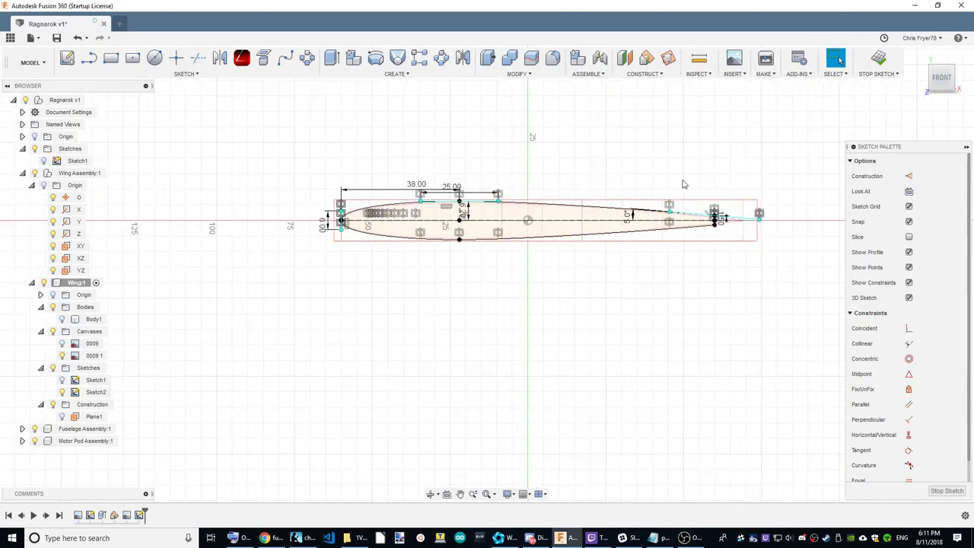
Finish the tip airfoil sketch and show the wing body in an angled 3-D view
left_click(878, 60)
left_click(67, 322)
left_click(62, 318)
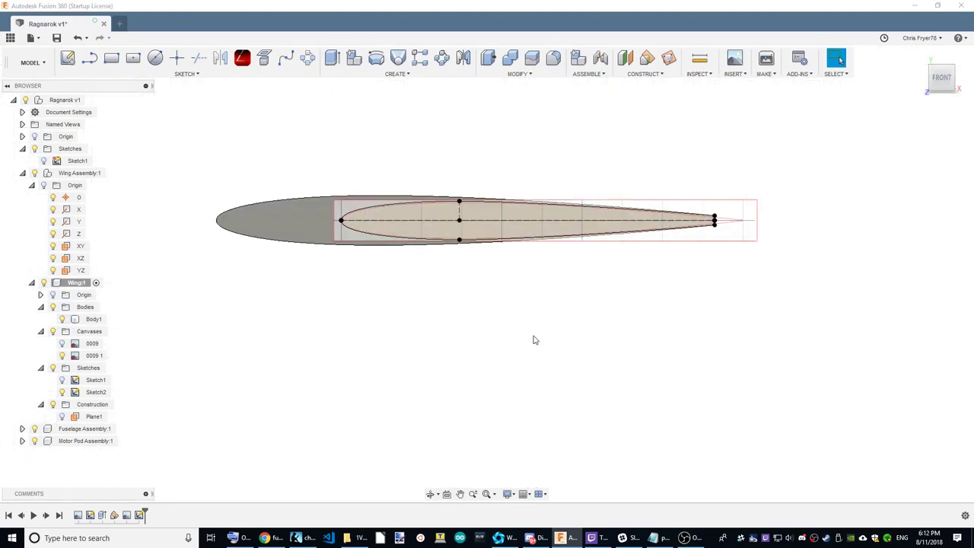
scroll(451, 358, "down", 1)
scroll(376, 326, "down", 1)
scroll(375, 326, "up", 1)
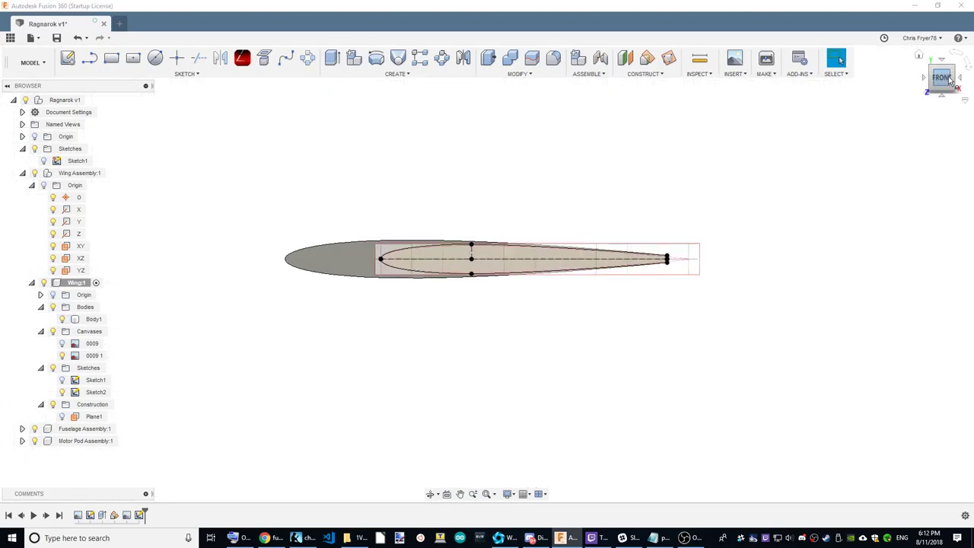
middle_click_drag(487, 272, 575, 250, "shift")
mouse_move(516, 274)
middle_mouse_down("shift")
mouse_move(543, 211)
mouse_move(424, 164)
middle_mouse_up("shift")
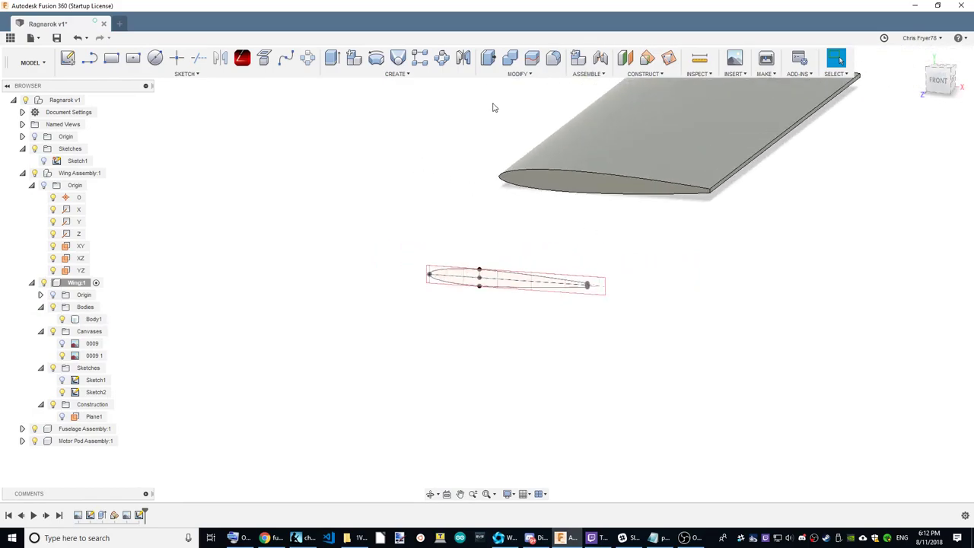
Loft from the wing's end face to the tip airfoil, forming the tapered outboard panel
left_click(398, 57)
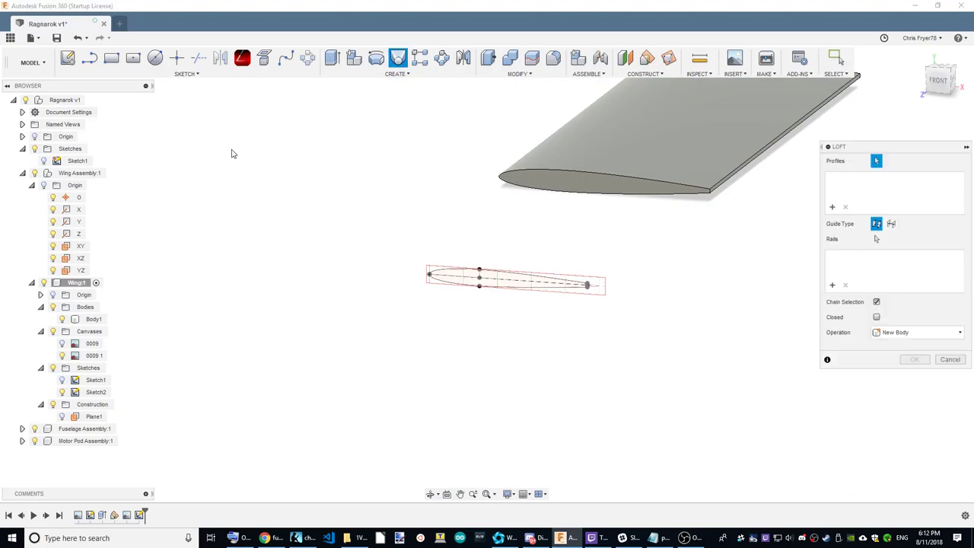
left_click(577, 187)
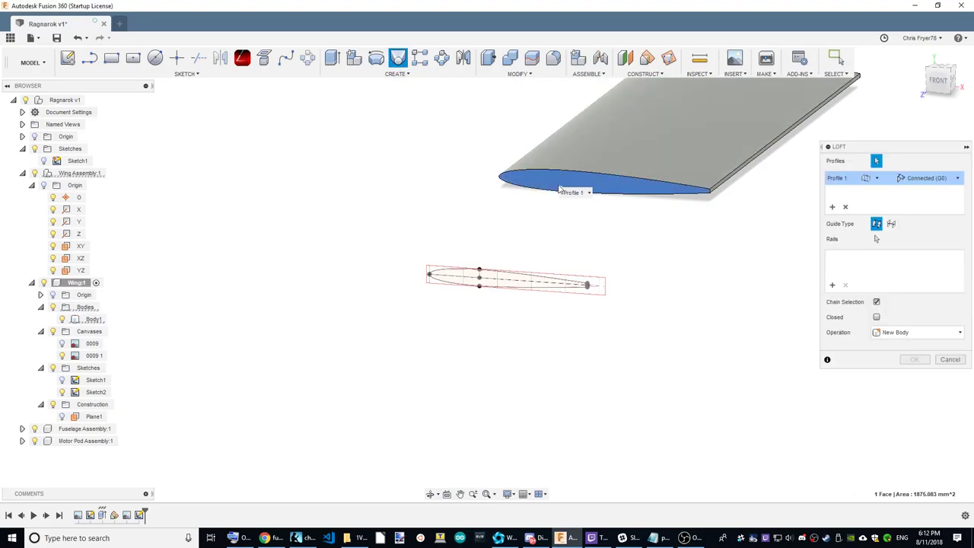
left_click(466, 280)
left_click(914, 359)
scroll(601, 396, "down", 3)
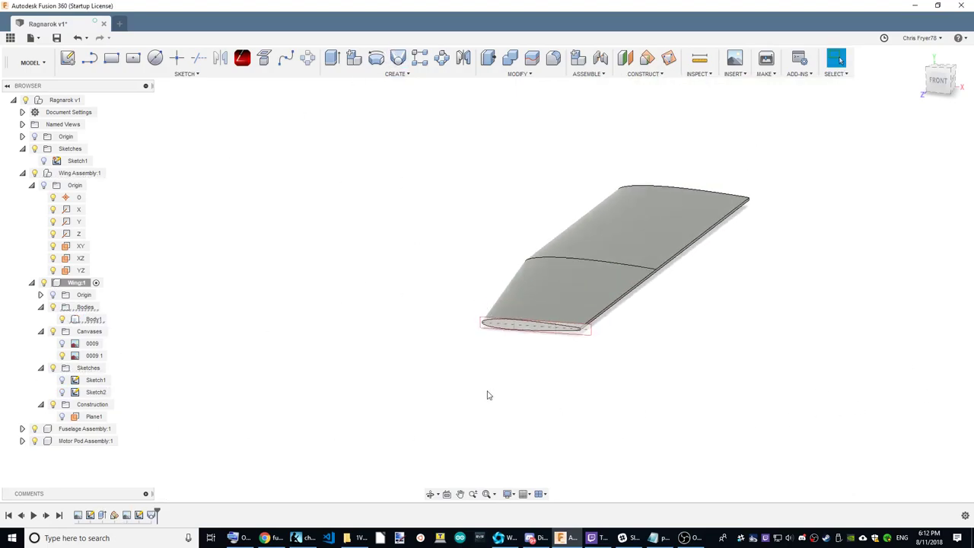
middle_click_drag(486, 271, 498, 269, "shift")
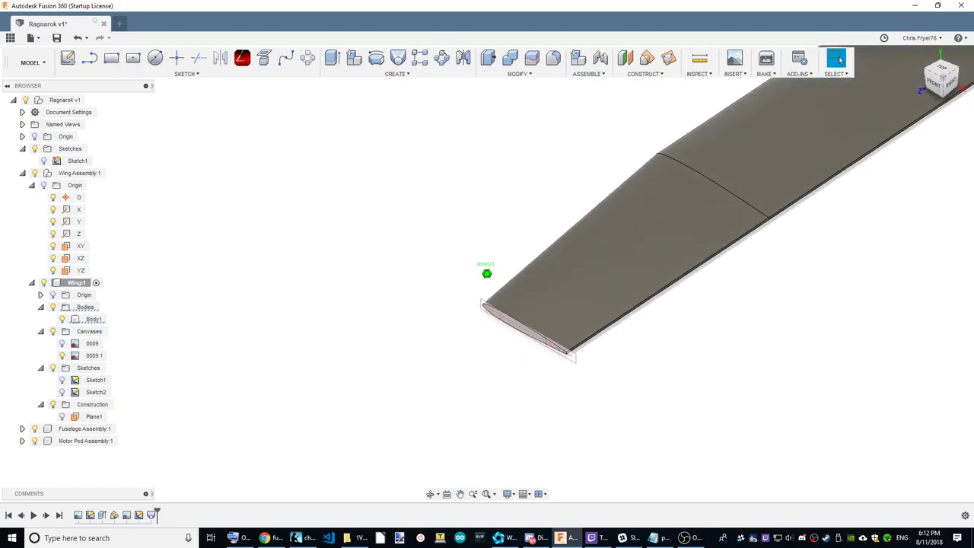
scroll(524, 348, "down", 2)
scroll(524, 349, "down", 2)
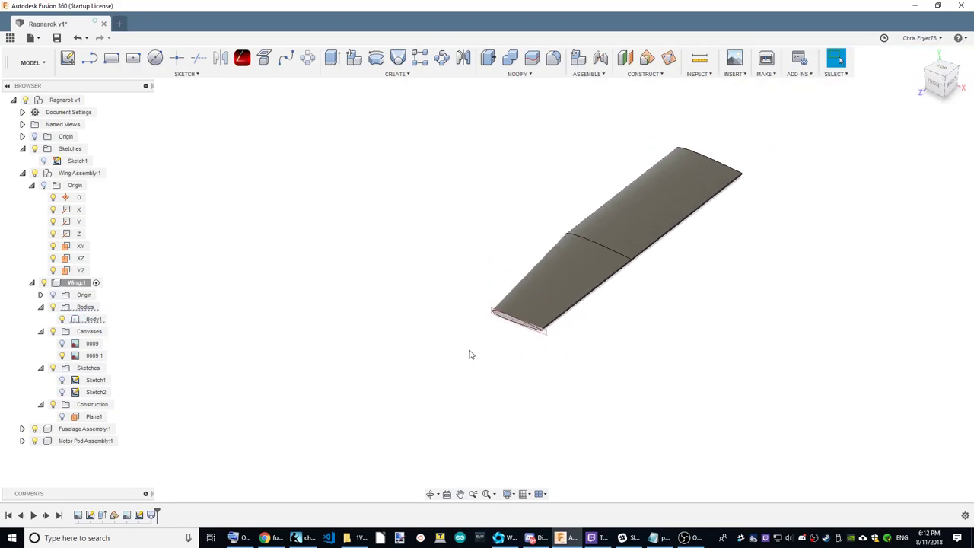
Mirror the wing loft feature about the centre construction plane for full span
left_click(44, 160)
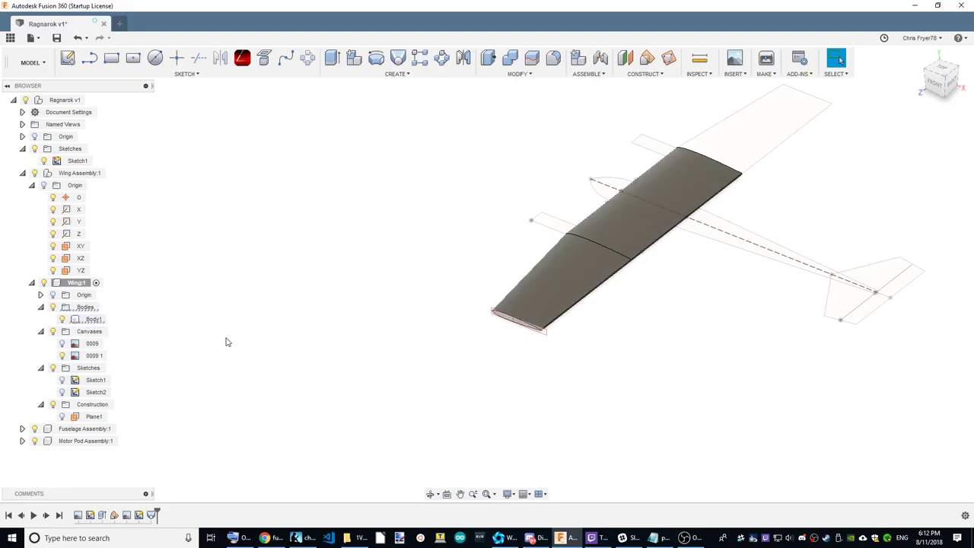
left_click(463, 58)
left_click(905, 144)
left_click(870, 181)
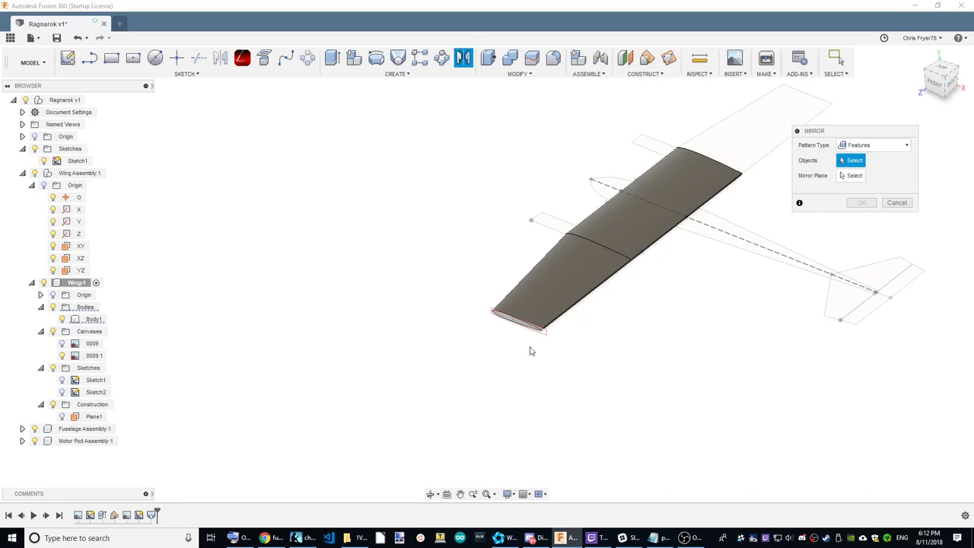
left_click(152, 516)
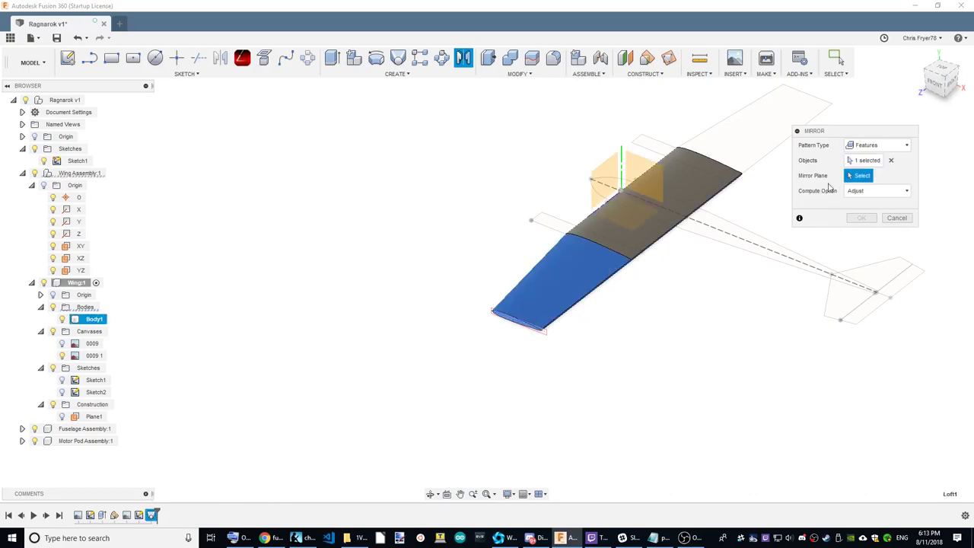
left_click(645, 191)
left_click(865, 218)
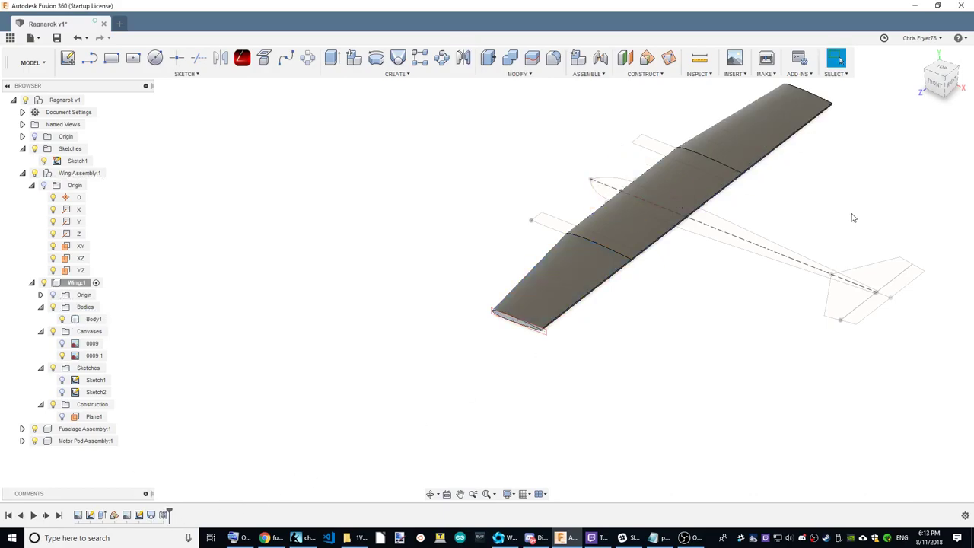
left_click(942, 68)
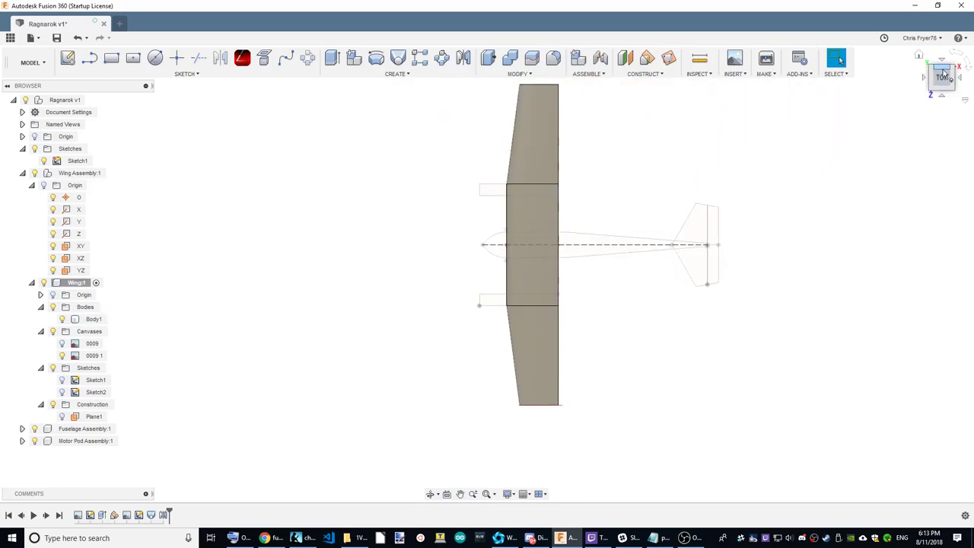
left_click_drag(943, 76, 940, 80)
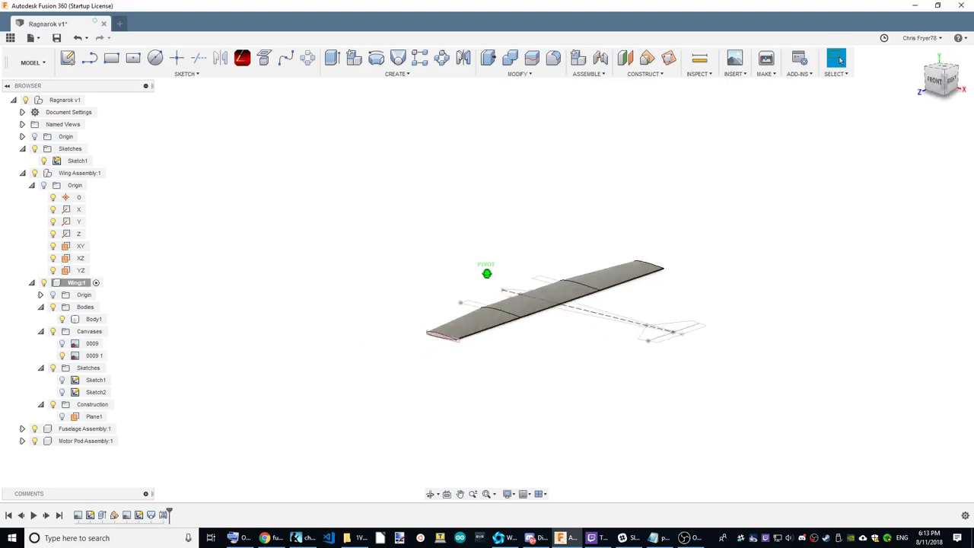
middle_click_drag(608, 228, 639, 229, "shift")
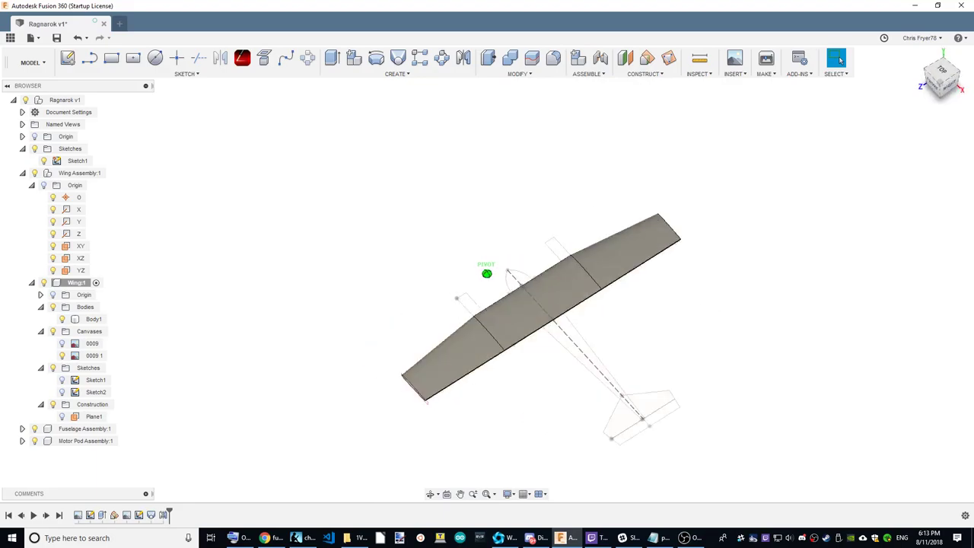
scroll(532, 304, "up", 5)
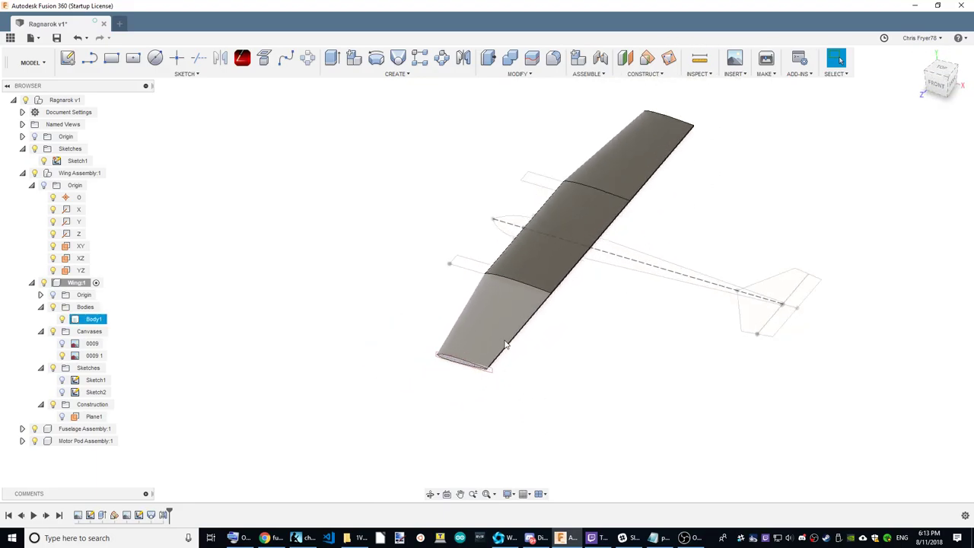
scroll(505, 344, "down", 5)
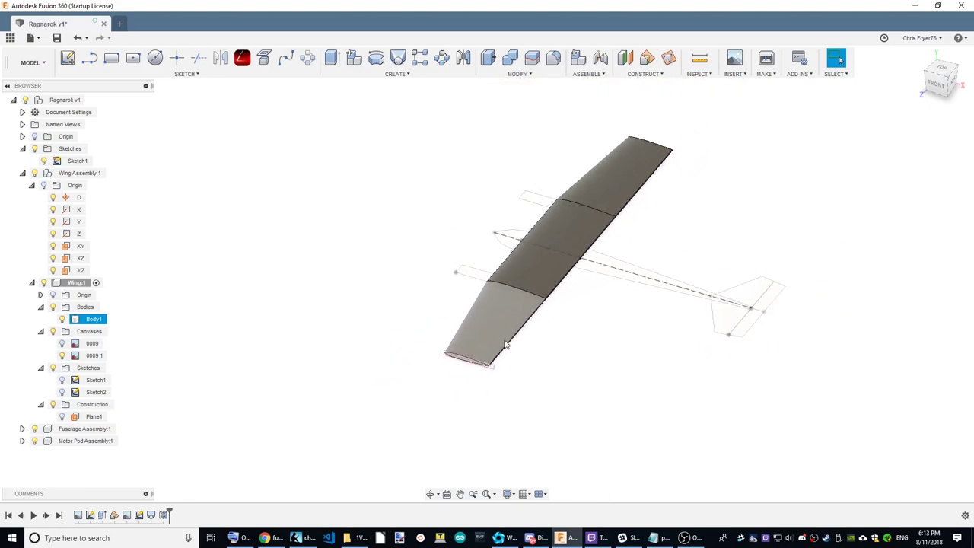
mouse_move(487, 273)
middle_mouse_down("shift")
mouse_move(533, 289)
mouse_move(502, 278)
mouse_move(517, 251)
mouse_move(533, 289)
mouse_move(494, 276)
middle_mouse_up("shift")
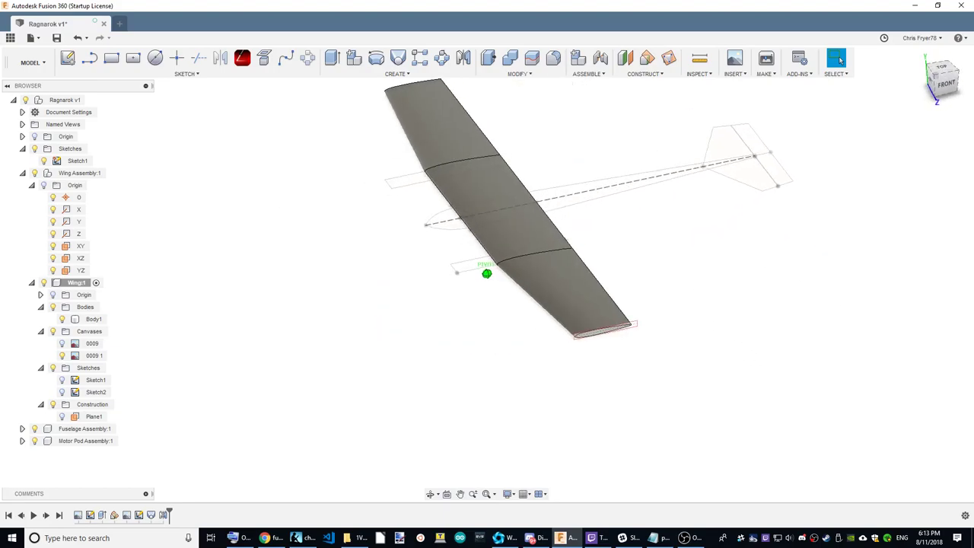
left_click(936, 70)
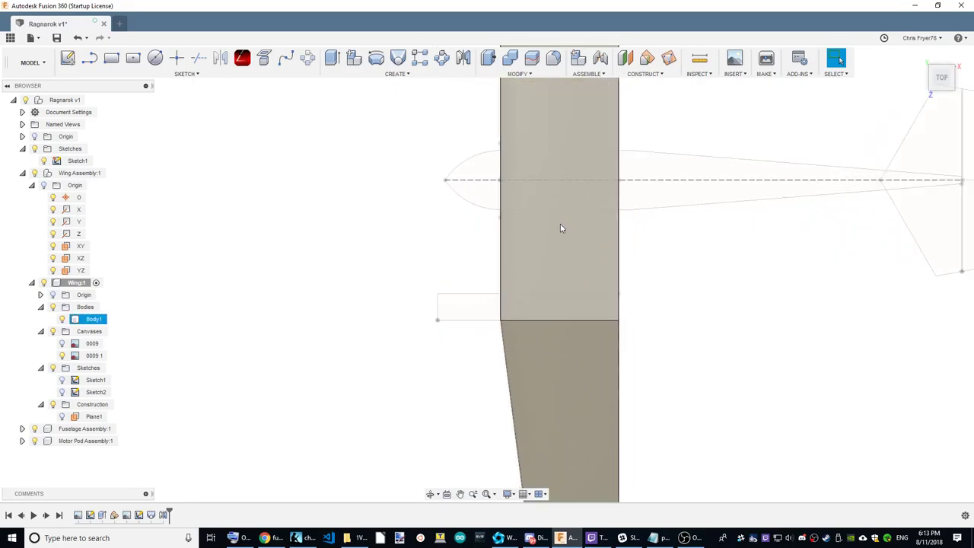
key("Escape")
scroll(471, 188, "up", 2)
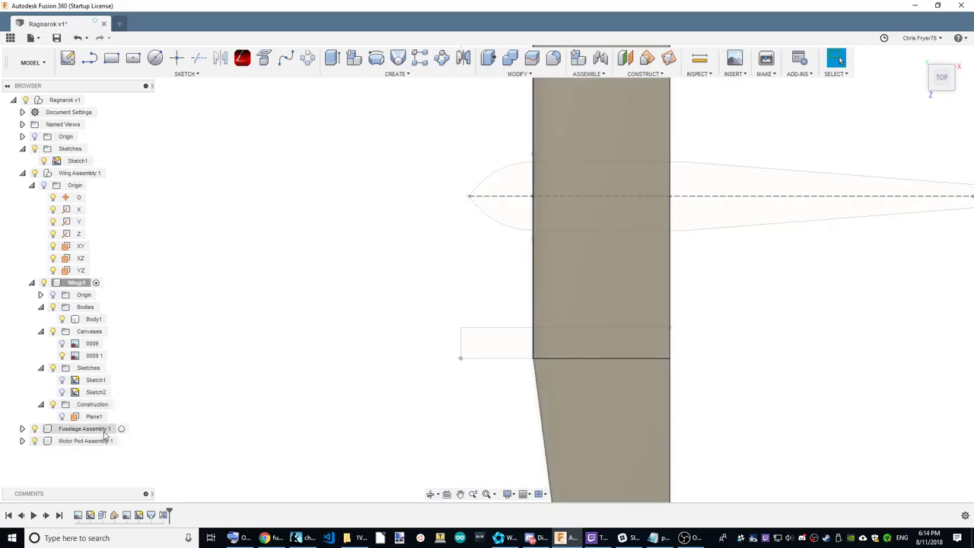
Activate Fuselage Assembly:1, fold away the wing's Construction and Origin folders, and zoom out
left_click(129, 429)
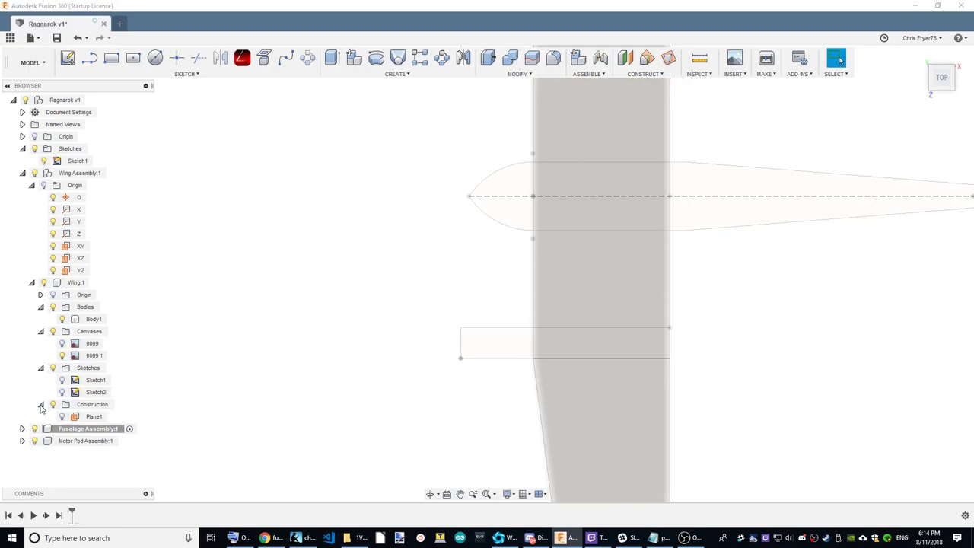
left_click(41, 404)
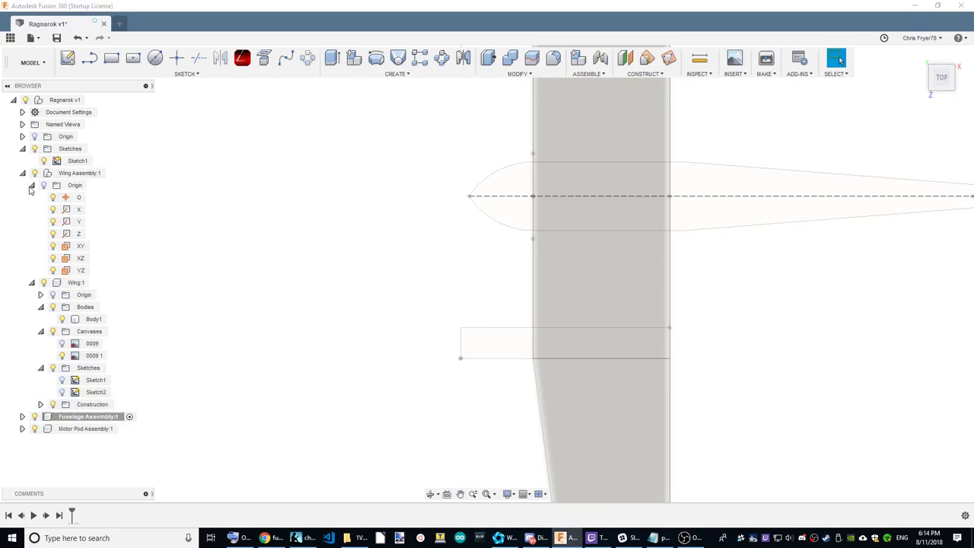
left_click(31, 186)
scroll(269, 347, "down", 4)
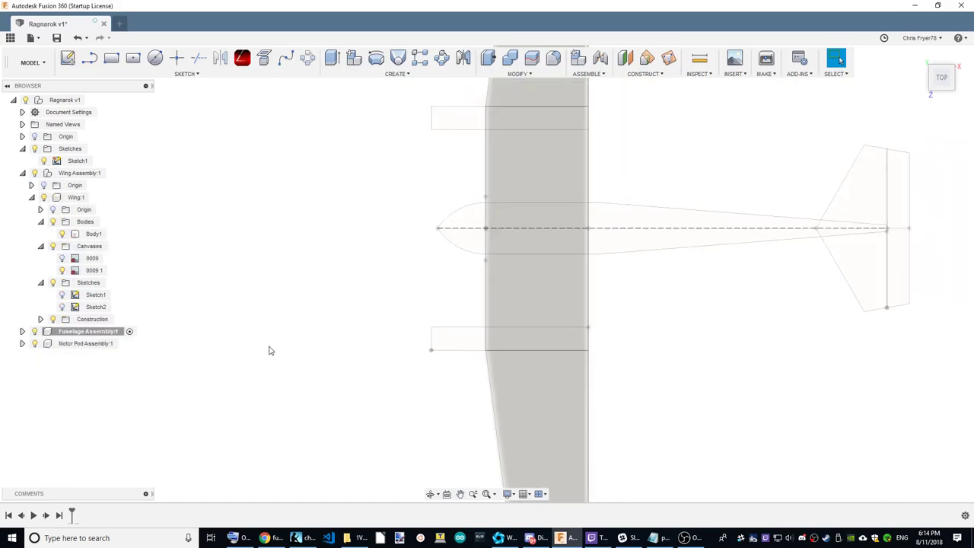
scroll(304, 335, "up", 2)
scroll(278, 333, "down", 2)
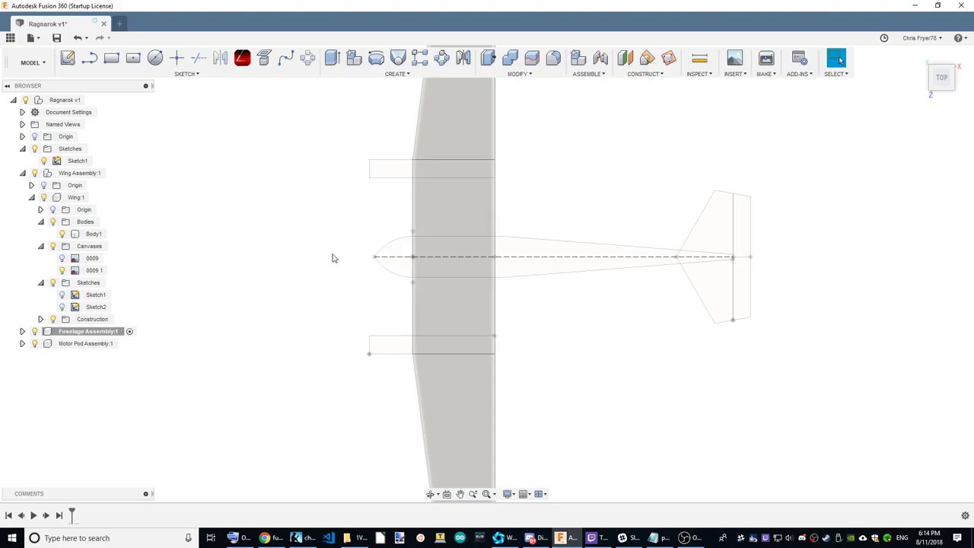
Start a new sketch on the chosen plane, viewed top-down, with the aircraft layout shown
left_click(67, 58)
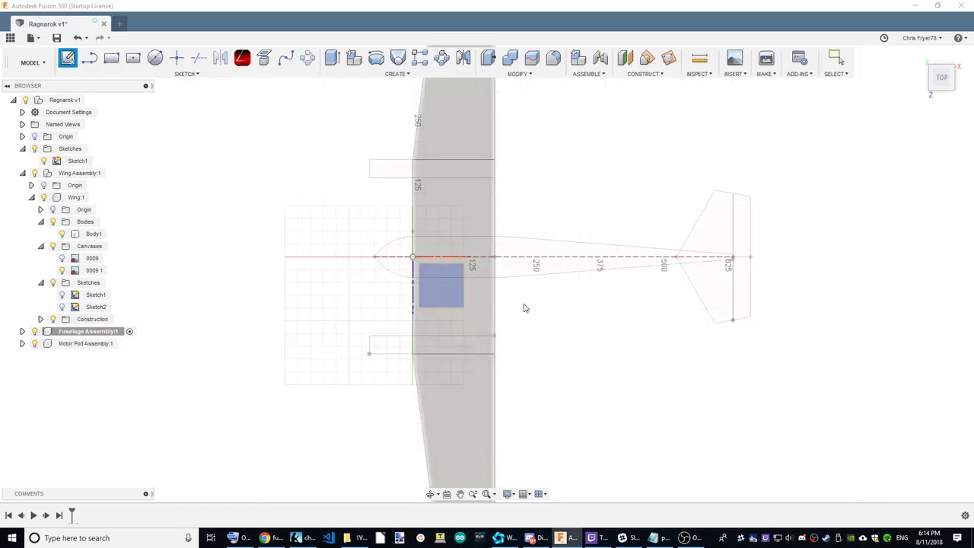
left_click(444, 274)
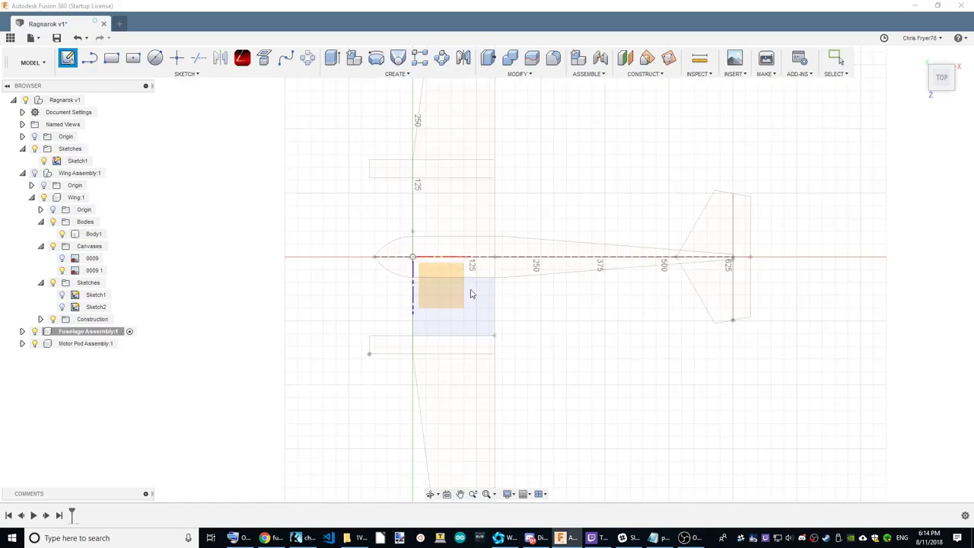
left_click(930, 91)
left_click(466, 219)
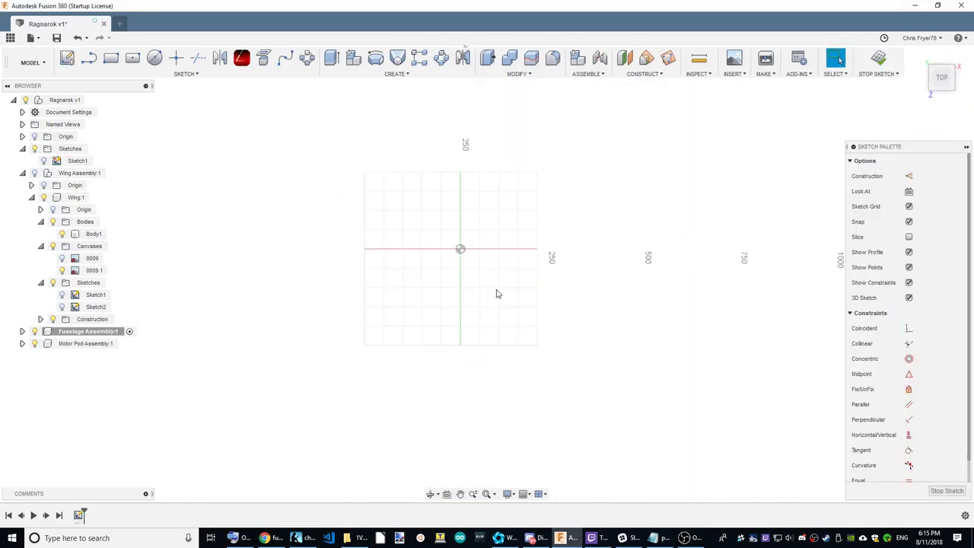
left_click(44, 160)
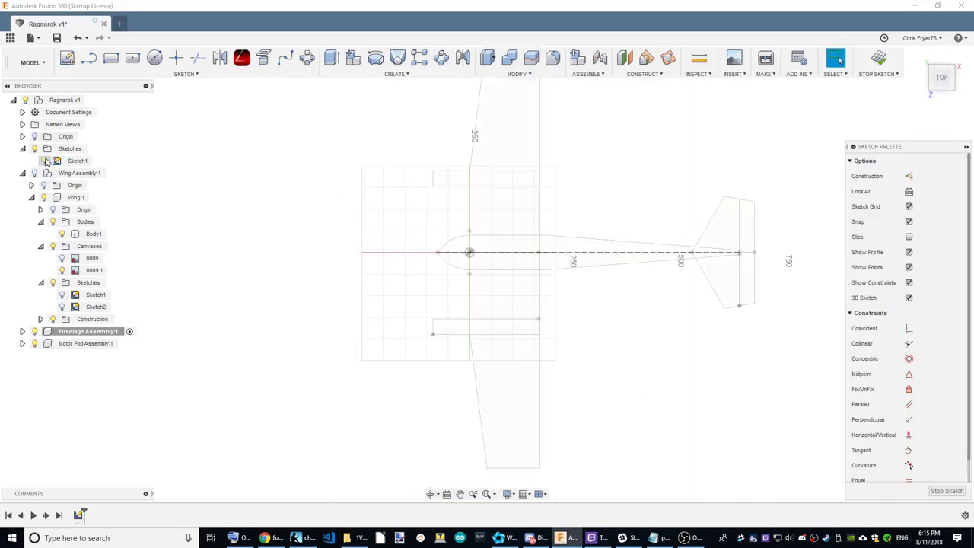
Project the fuselage outline line, nose curve and tail-end segment into the sketch
left_click(266, 64)
left_click(631, 243)
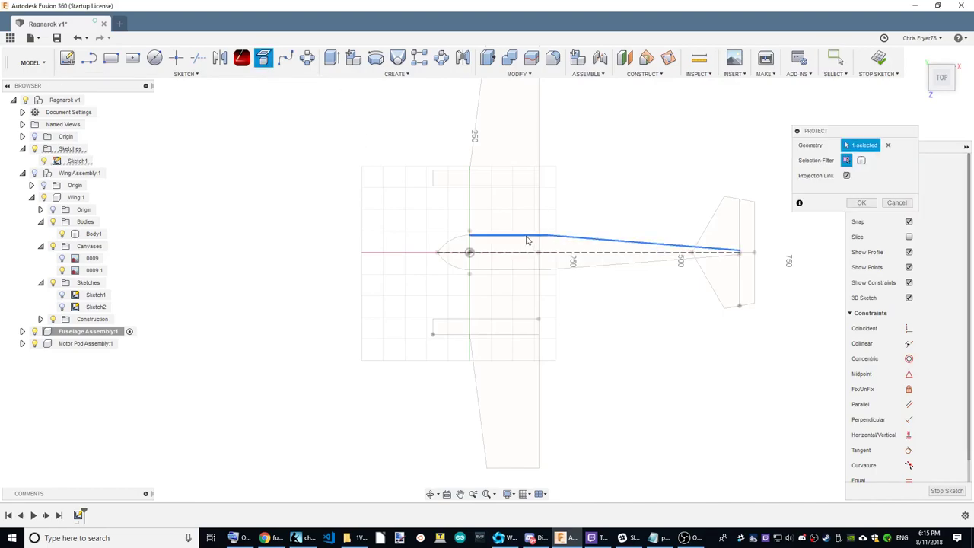
left_click(449, 247)
scroll(784, 260, "up", 3)
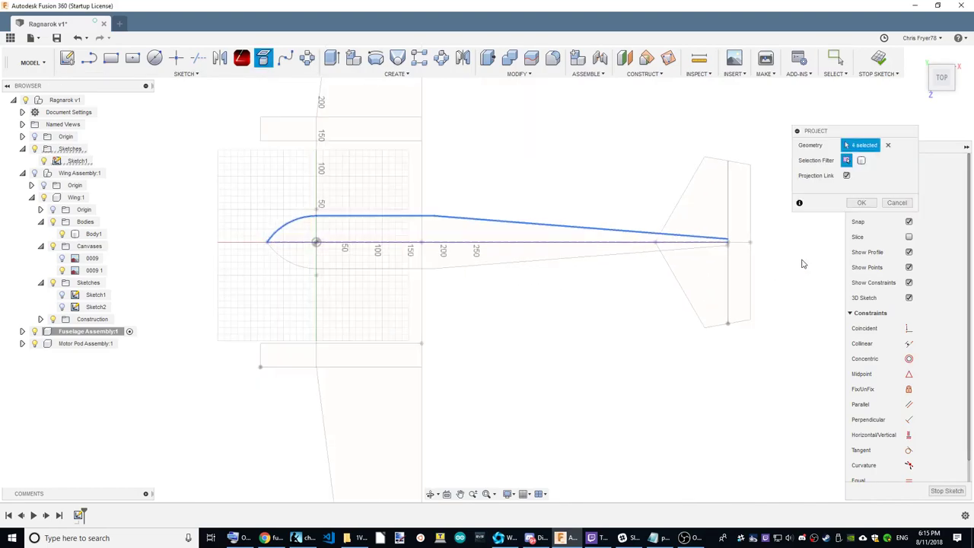
scroll(757, 255, "up", 3)
scroll(747, 251, "up", 2)
scroll(667, 225, "up", 2)
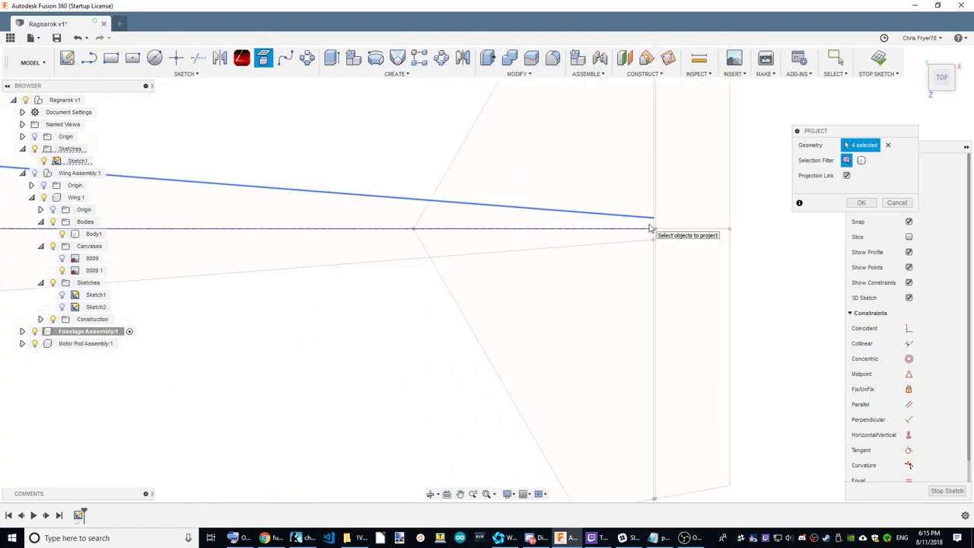
left_click(653, 224)
scroll(655, 228, "down", 2)
scroll(821, 294, "down", 2)
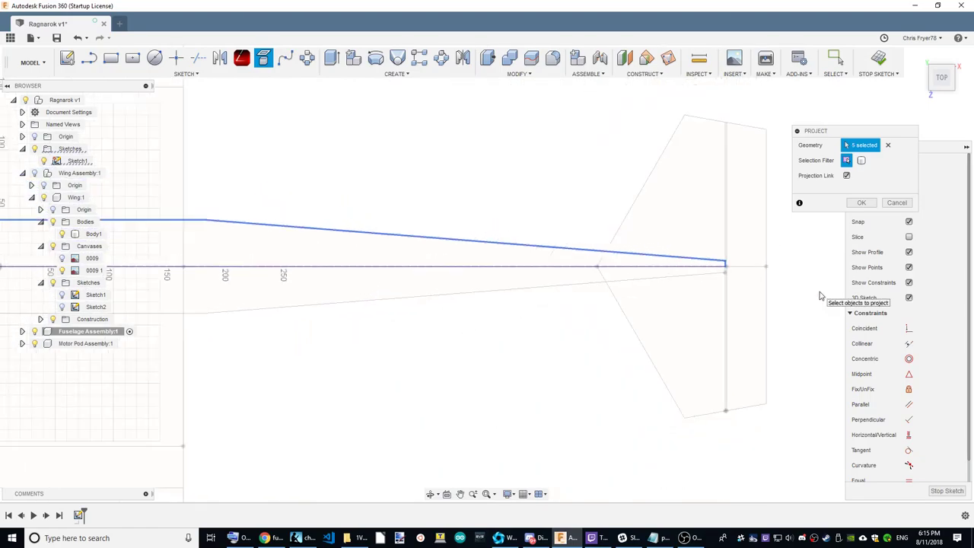
scroll(832, 294, "down", 2)
scroll(601, 309, "down", 2)
scroll(304, 332, "up", 2)
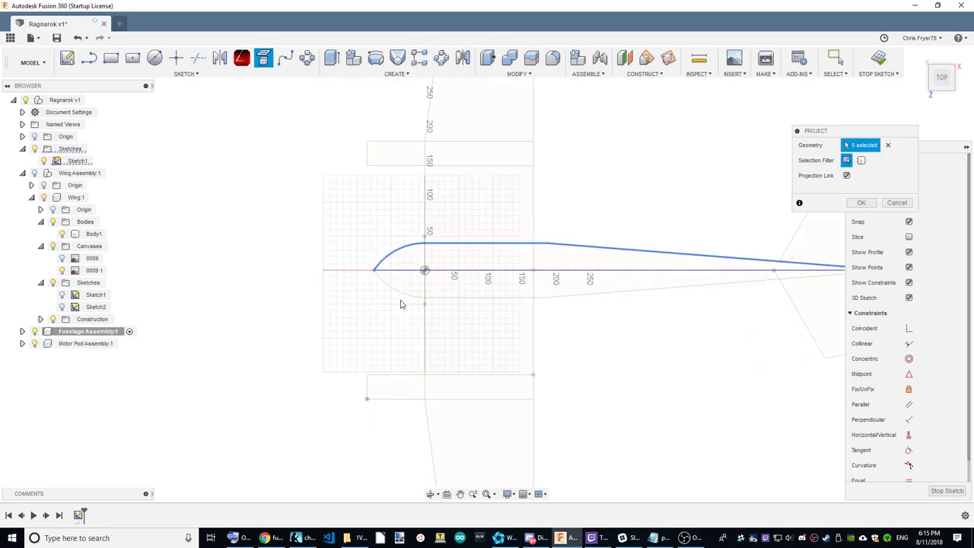
left_click(861, 202)
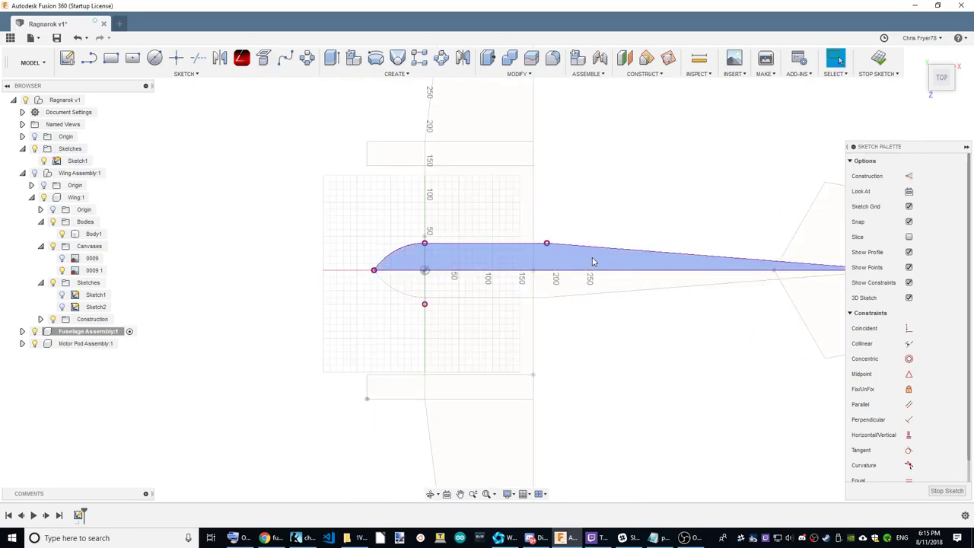
scroll(337, 362, "down", 2)
scroll(337, 363, "down", 1)
scroll(333, 364, "up", 2)
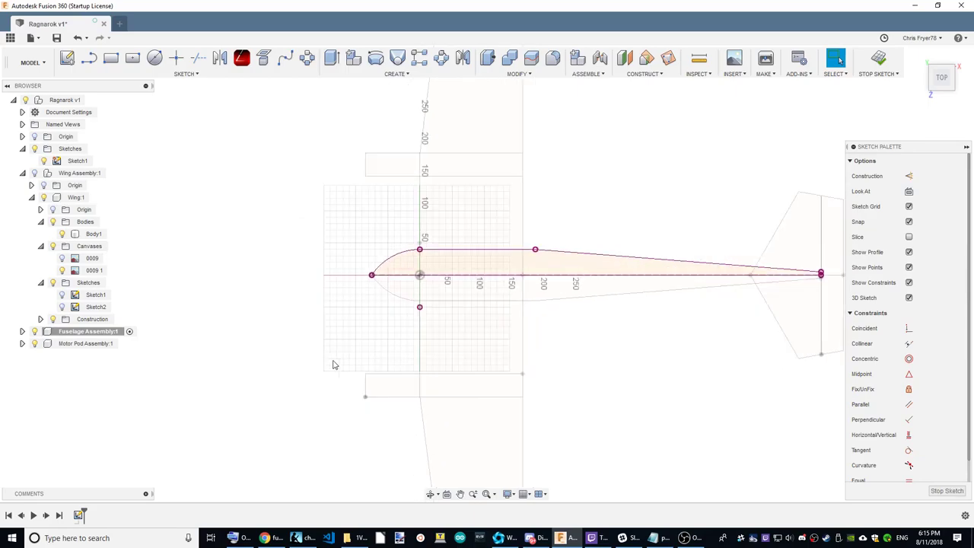
Revolve the airfoil profile 360° about its centreline into the fuselage body
left_click(376, 61)
left_click(630, 253)
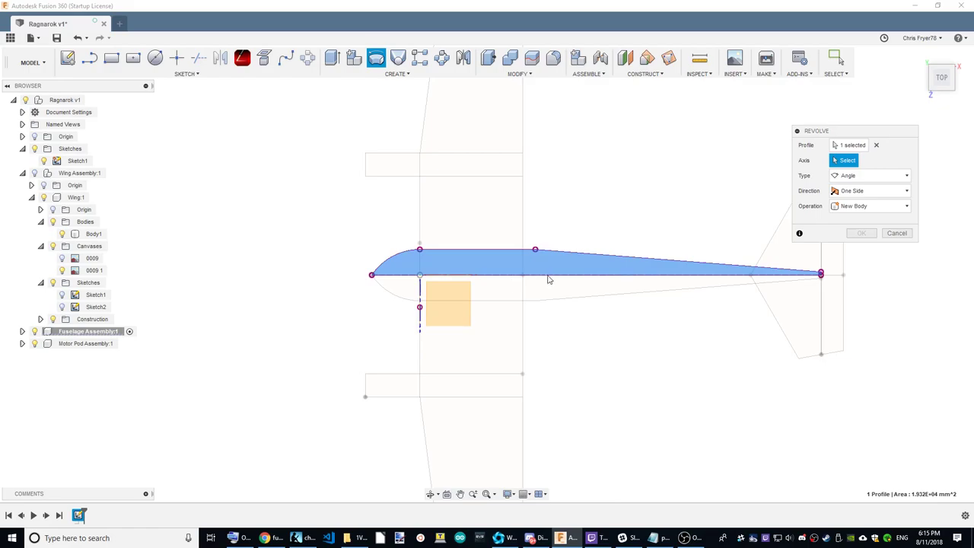
left_click(551, 275)
left_click_drag(945, 82, 940, 85)
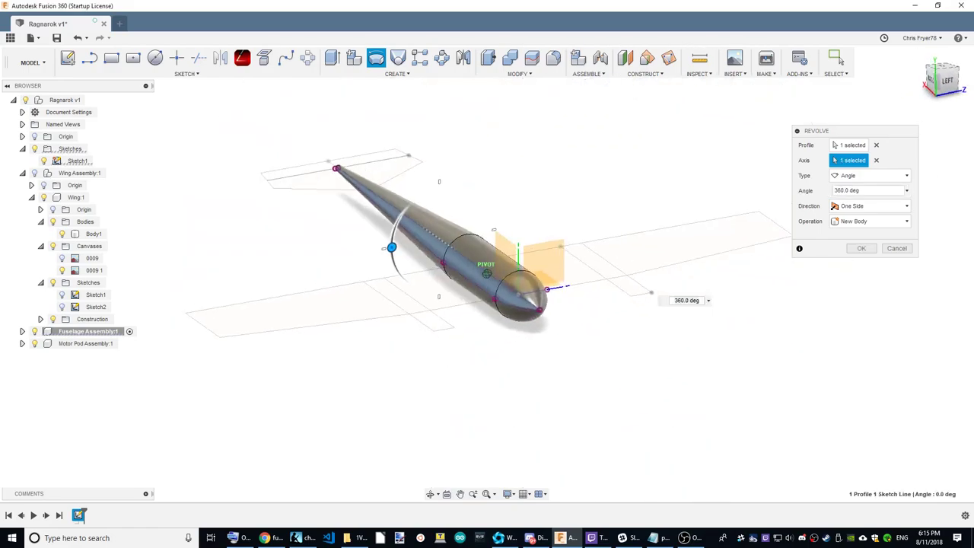
mouse_move(456, 258)
middle_mouse_down("shift")
mouse_move(523, 257)
mouse_move(758, 160)
middle_mouse_up("shift")
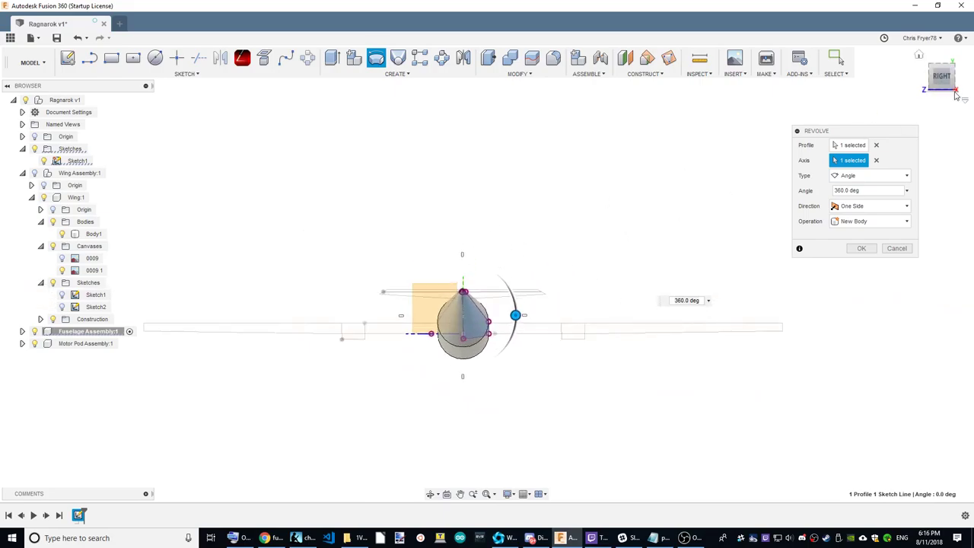
left_click_drag(941, 76, 943, 85)
left_click(955, 67)
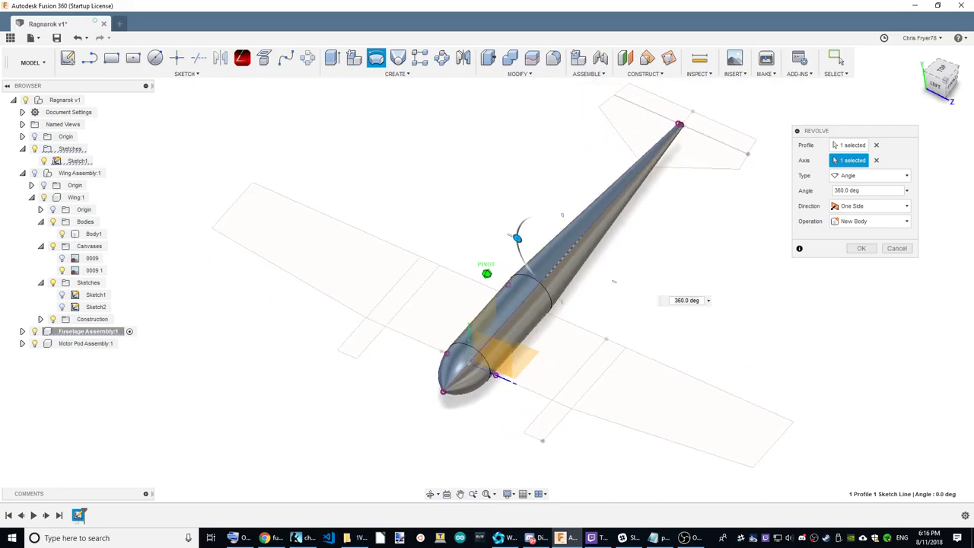
left_click(861, 249)
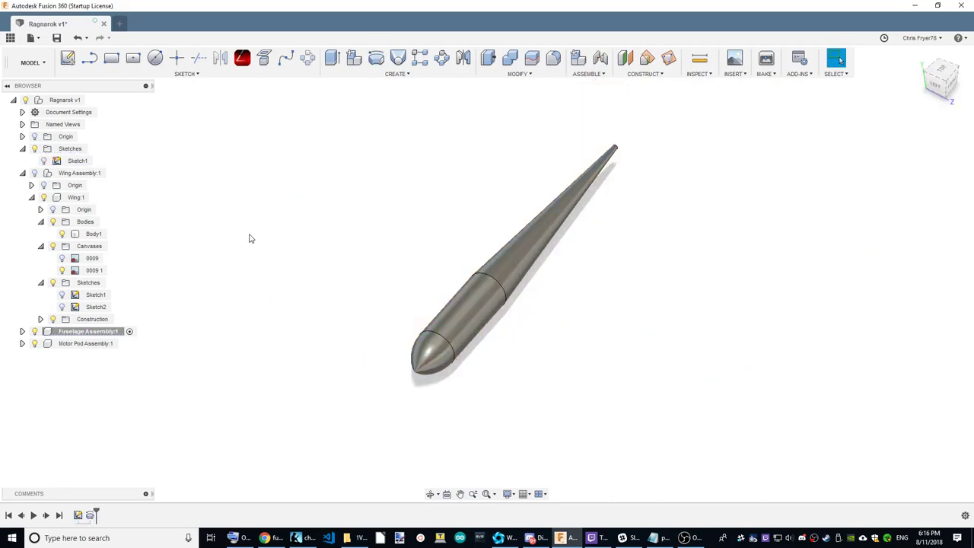
Show the wings again, activate the top-level Ragnarok v1 component, and view from above
left_click(34, 172)
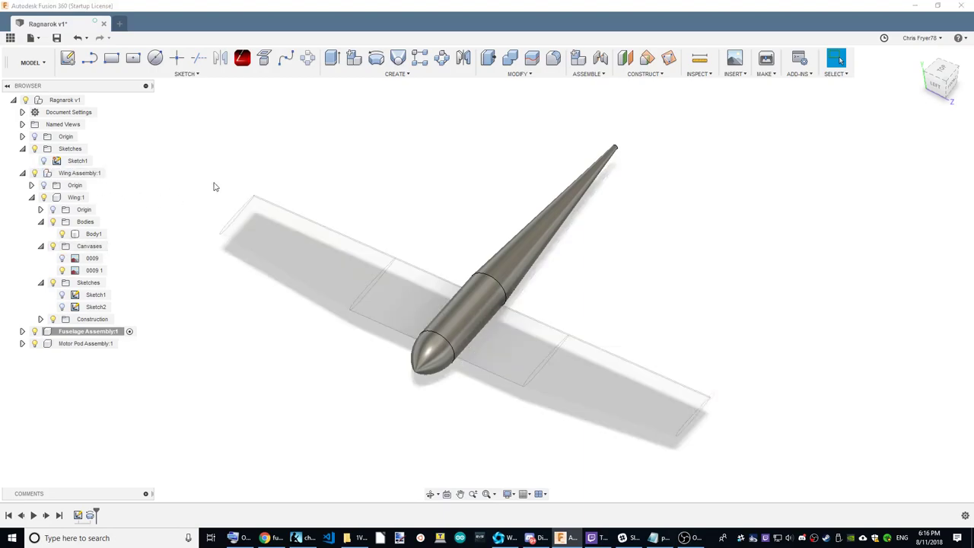
left_click(94, 100)
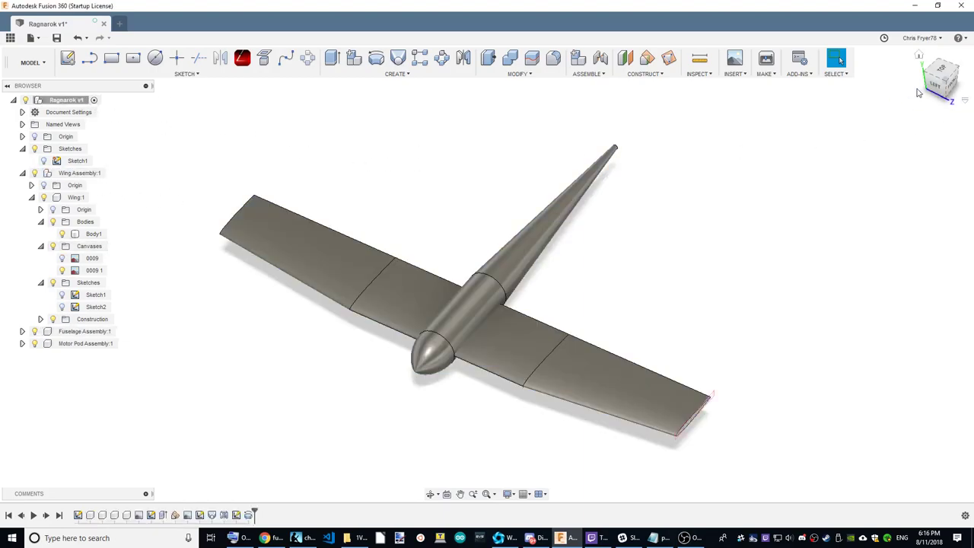
left_click_drag(923, 93, 934, 85)
middle_click_drag(840, 60, 154, 348, "shift")
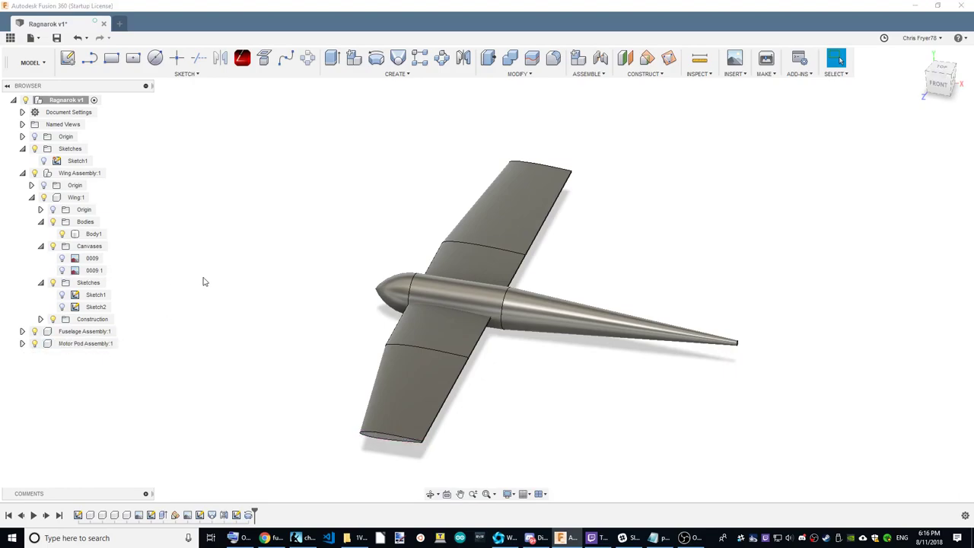
mouse_move(486, 273)
middle_mouse_down("shift")
mouse_move(532, 228)
mouse_move(628, 176)
middle_mouse_up("shift")
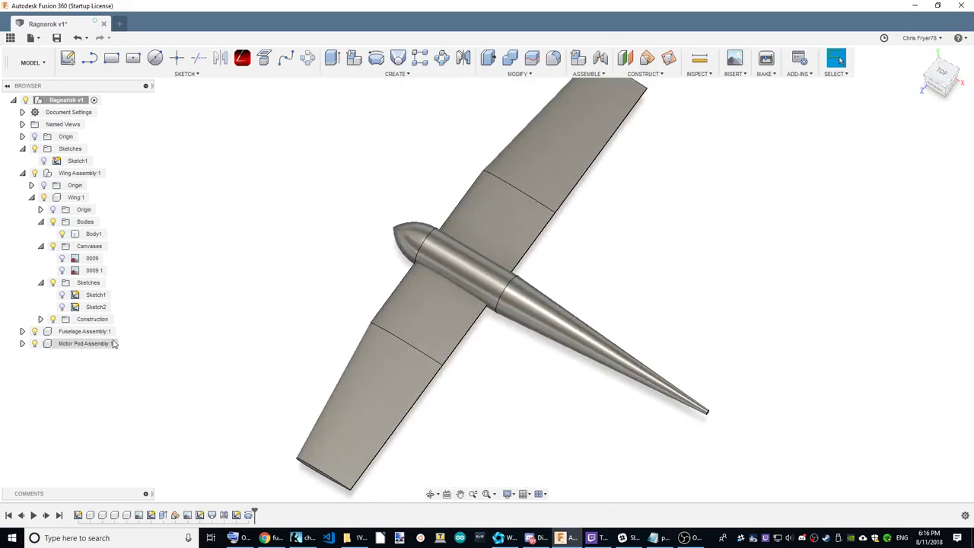
Activate Motor Pod Assembly:1 and clear the Body1 selection
left_click(123, 343)
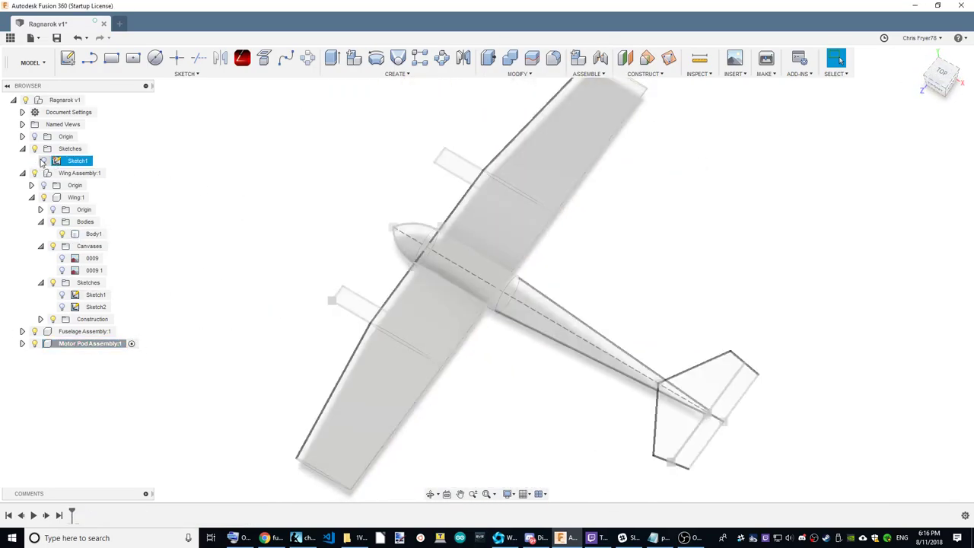
middle_click_drag(296, 367, 423, 391)
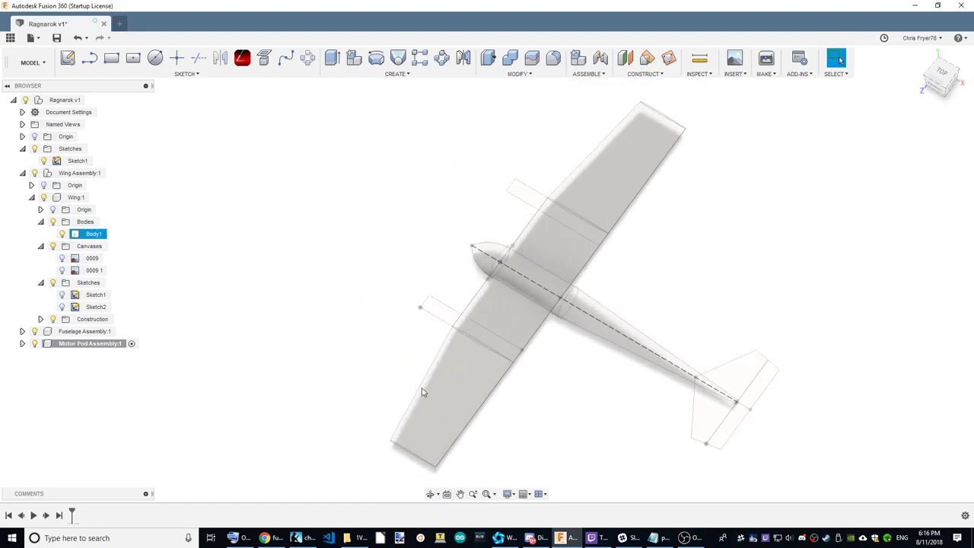
scroll(416, 385, "up", 2)
mouse_move(844, 114)
middle_mouse_down("shift")
mouse_move(669, 228)
mouse_move(578, 251)
middle_mouse_up("shift")
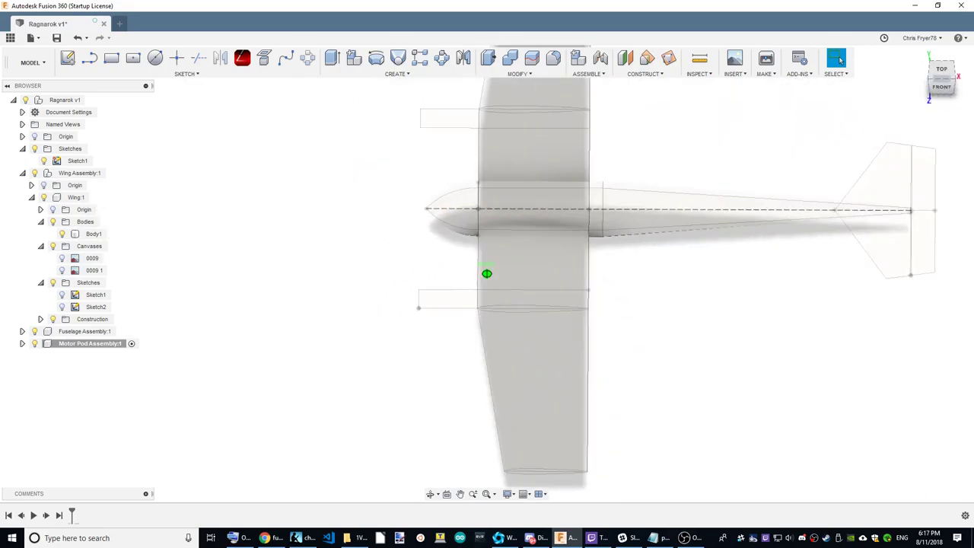
middle_click_drag(839, 60, 839, 60, "shift")
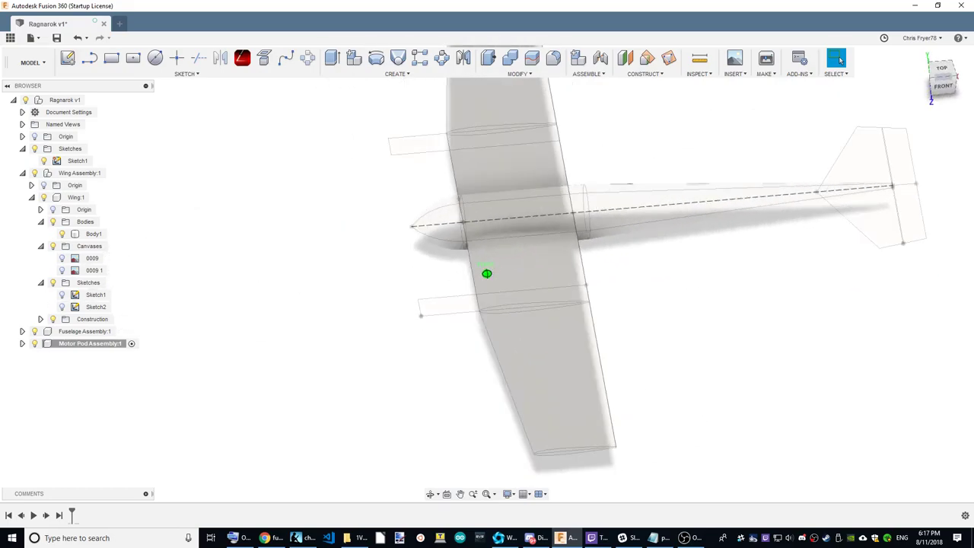
left_click(432, 302)
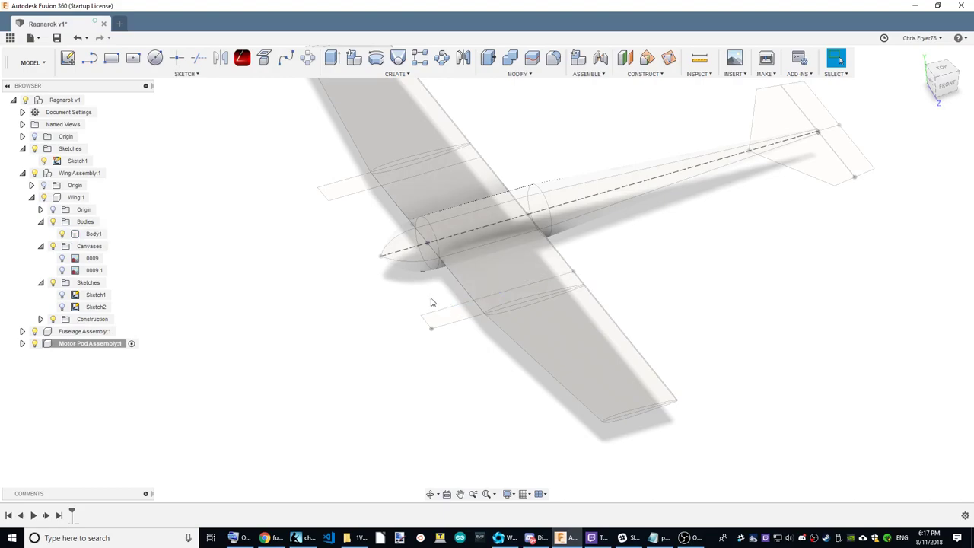
Expand Motor Pod Assembly:1, collapse Wing Assembly:1, and view the wing and nose at an angle
left_click(23, 343)
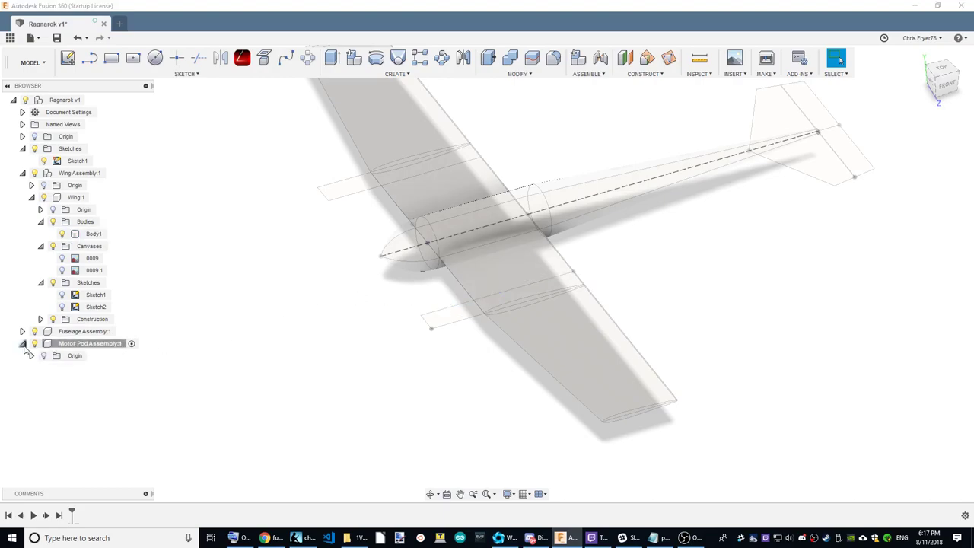
left_click(23, 172)
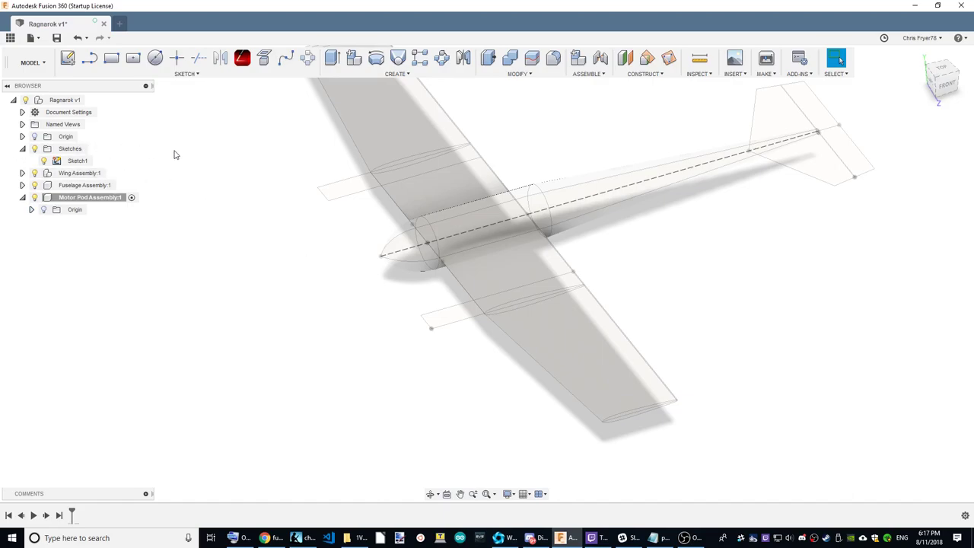
left_click(34, 173)
left_click(34, 173)
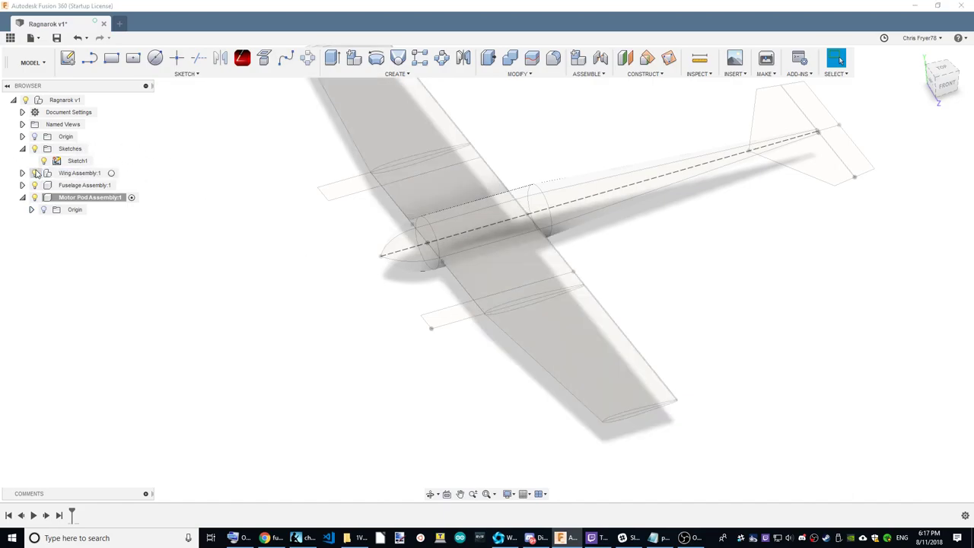
left_click(943, 84)
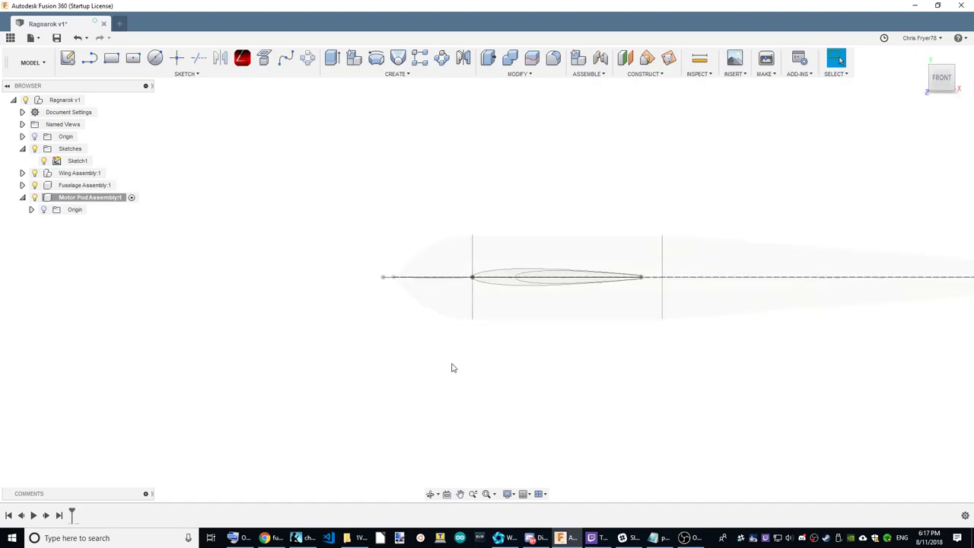
middle_click_drag(487, 272, 365, 267, "shift")
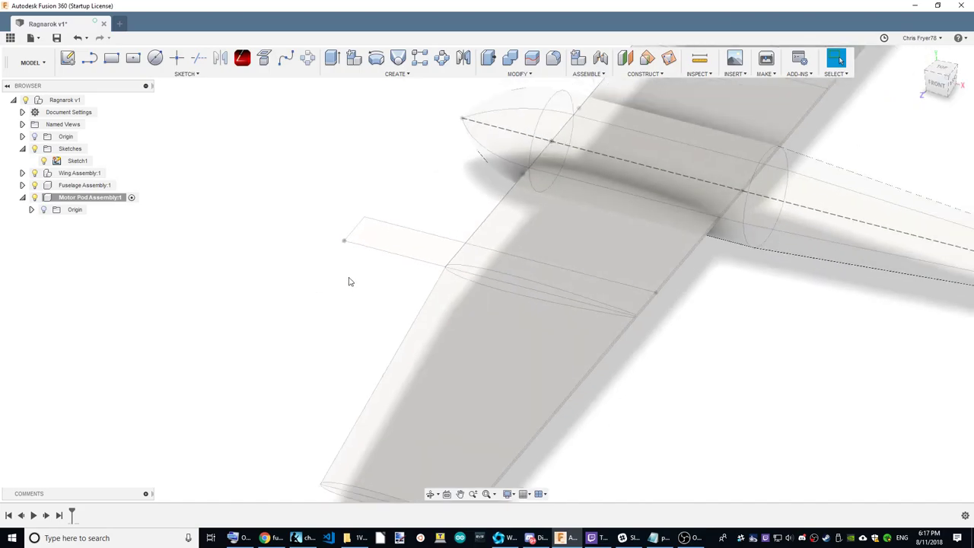
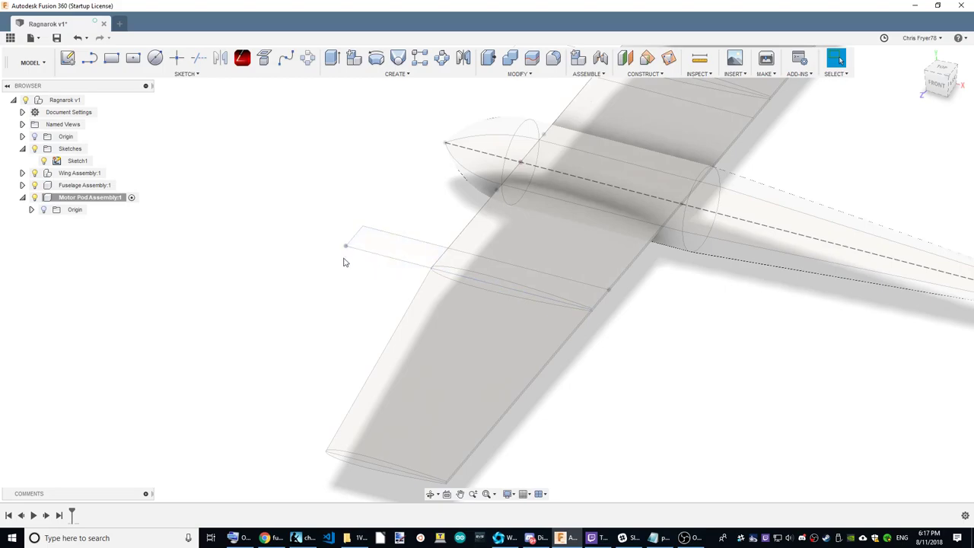
Add a 0° construction plane through the 245 mm stabilizer line and start a sketch on it
left_click(646, 60)
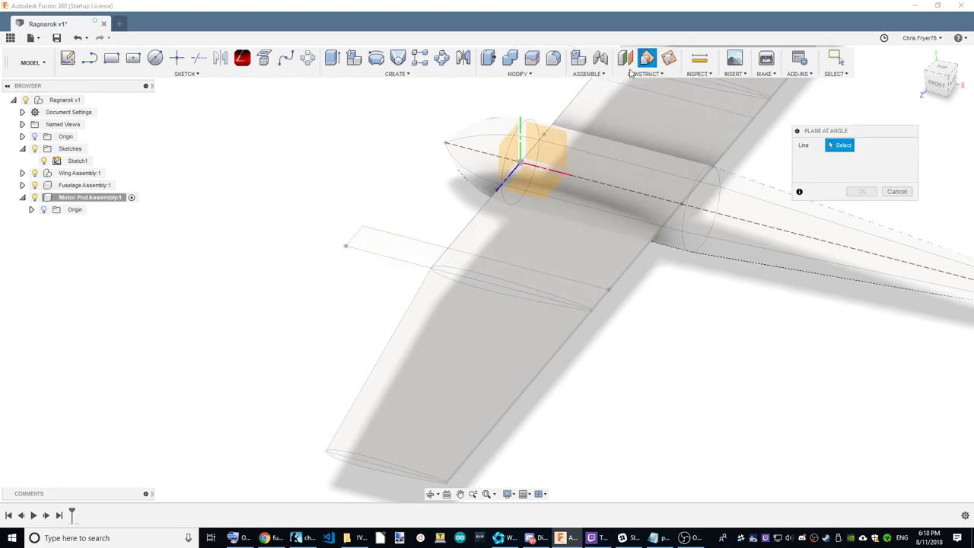
left_click(394, 261)
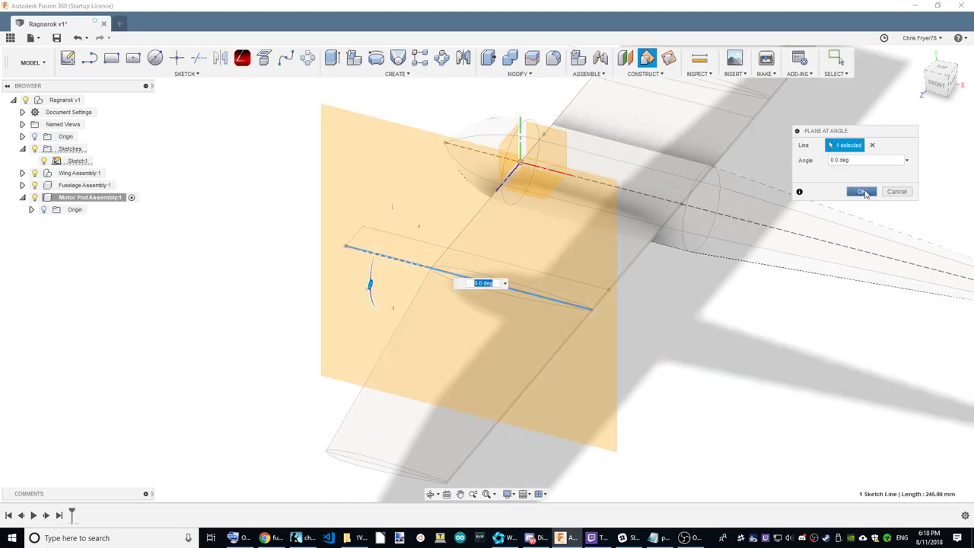
left_click(862, 192)
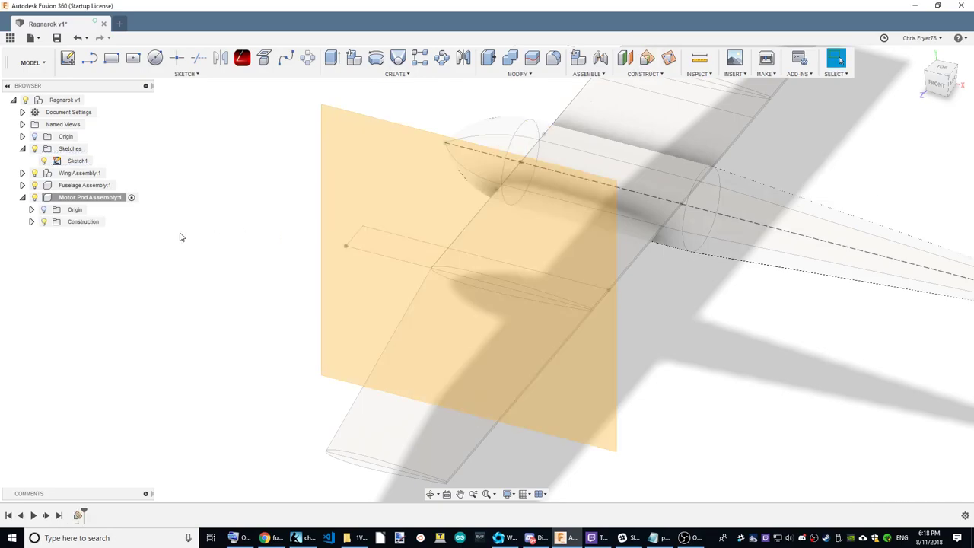
left_click(67, 58)
left_click(408, 187)
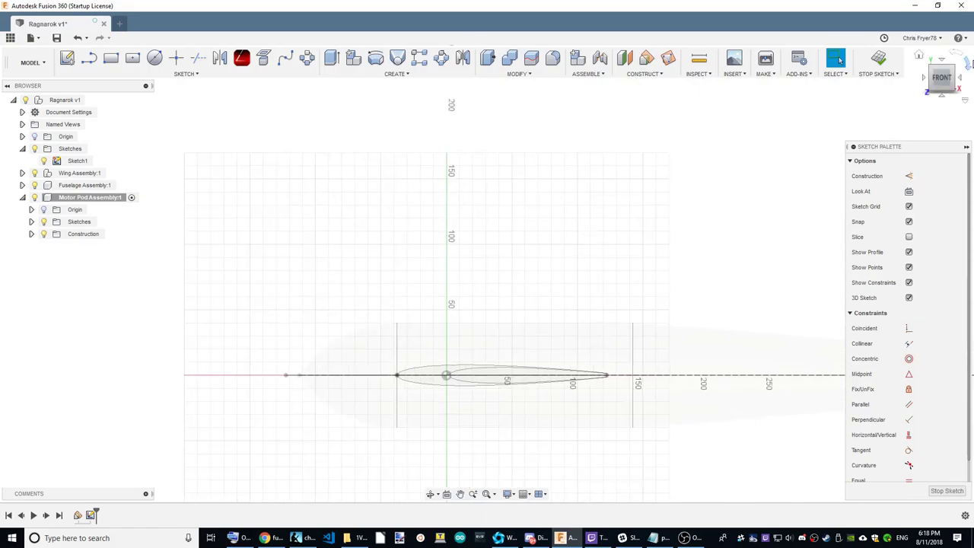
Project the red axis line and the airfoil edge into the new sketch
left_click_drag(921, 83, 404, 312)
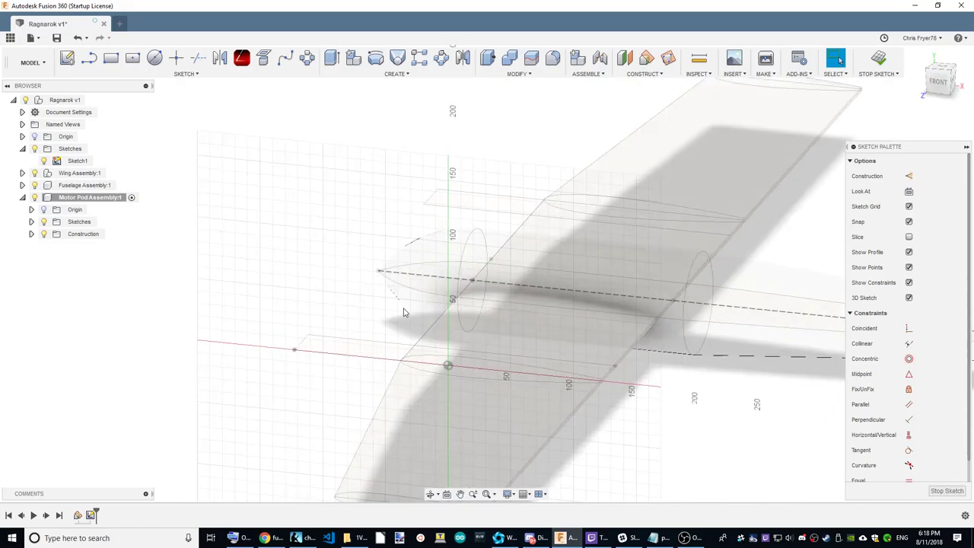
left_click(264, 58)
scroll(354, 358, "up", 3)
left_click(353, 357)
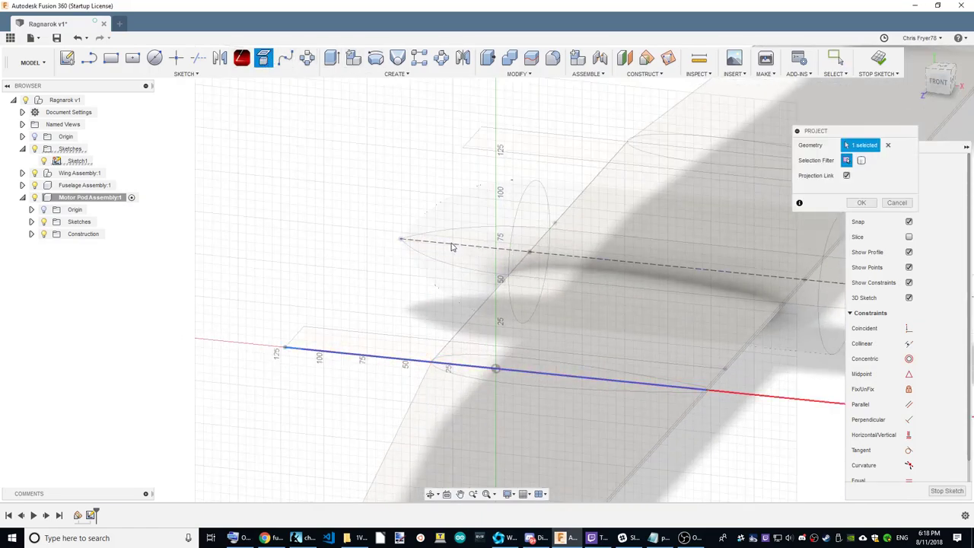
middle_click_drag(451, 246, 586, 266, "shift")
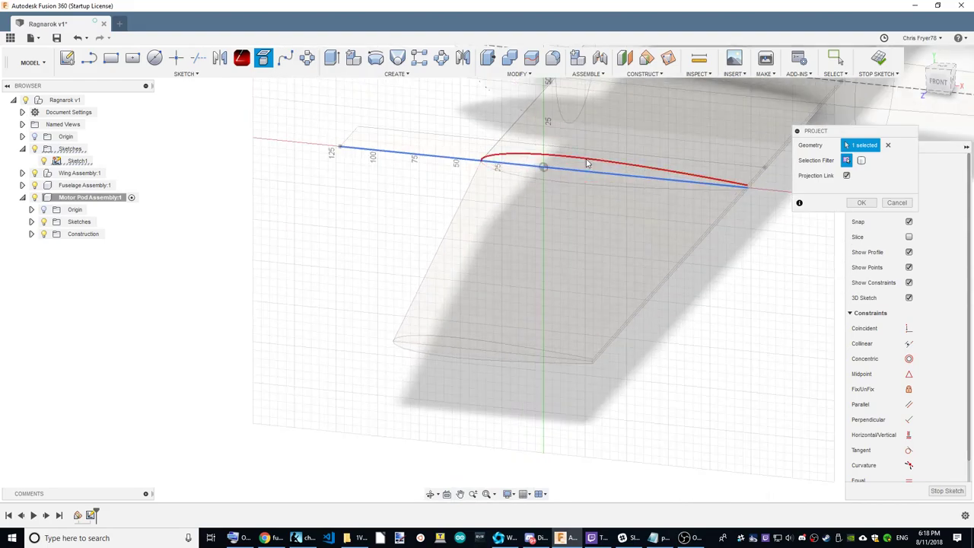
left_click(587, 163)
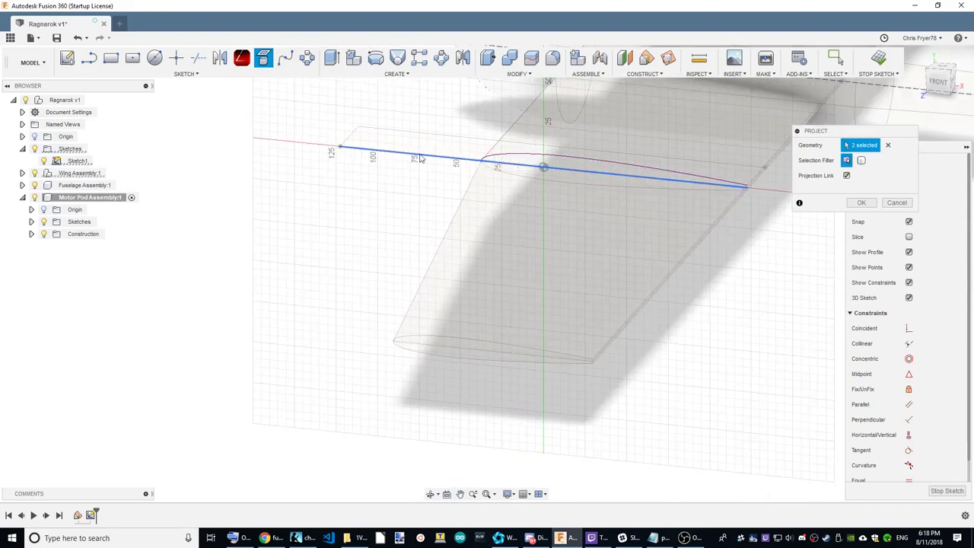
Add the trailing-edge line to the projection, hide Wing Assembly:1, and confirm
left_click(938, 82)
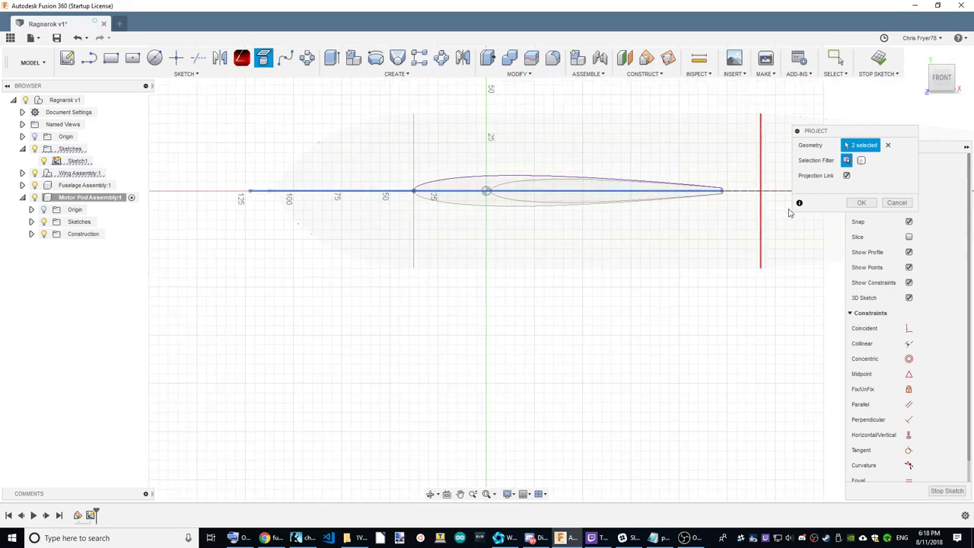
scroll(761, 201, "up", 2)
scroll(680, 178, "up", 2)
scroll(671, 189, "up", 2)
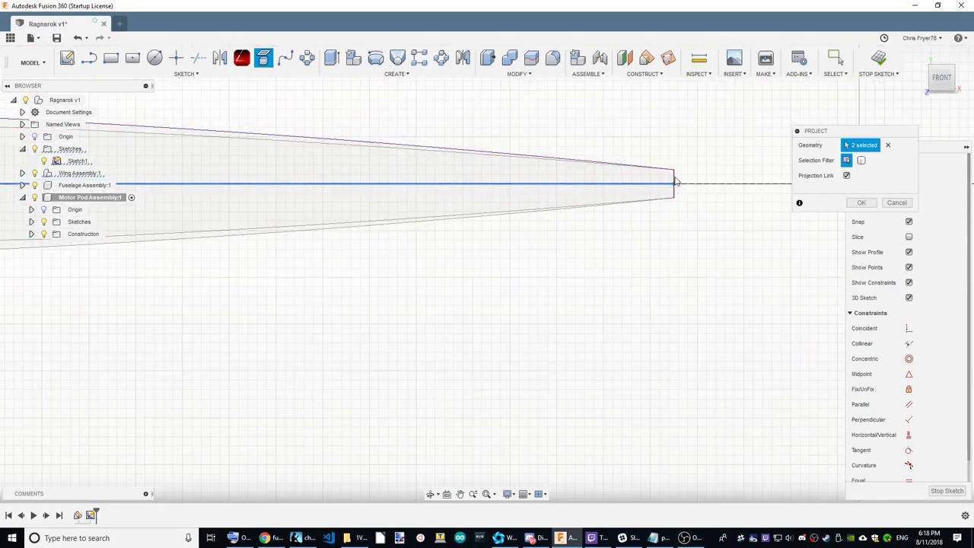
left_click(690, 183)
scroll(798, 203, "down", 3)
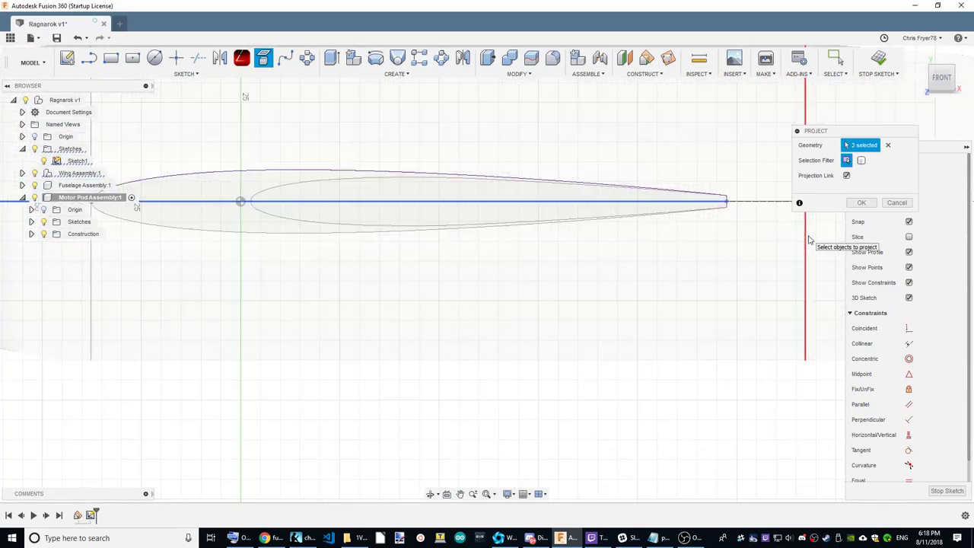
scroll(776, 228, "down", 2)
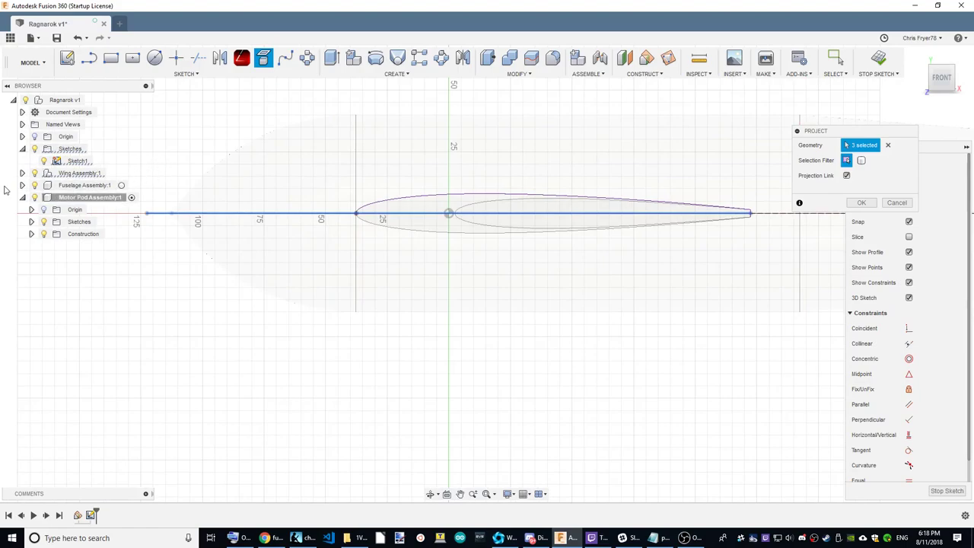
left_click(35, 174)
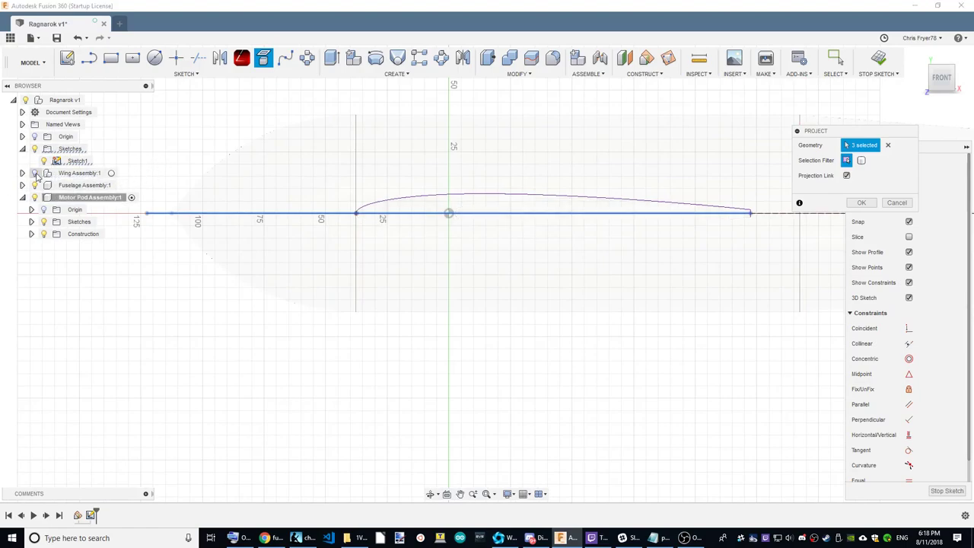
left_click(857, 205)
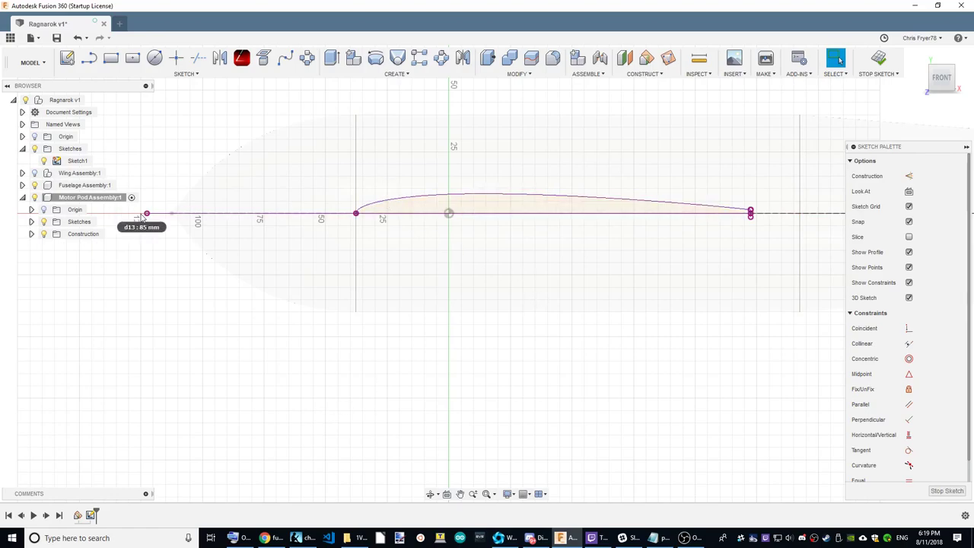
Start a line at the trailing-edge point, then abandon that first attempt
left_click(89, 58)
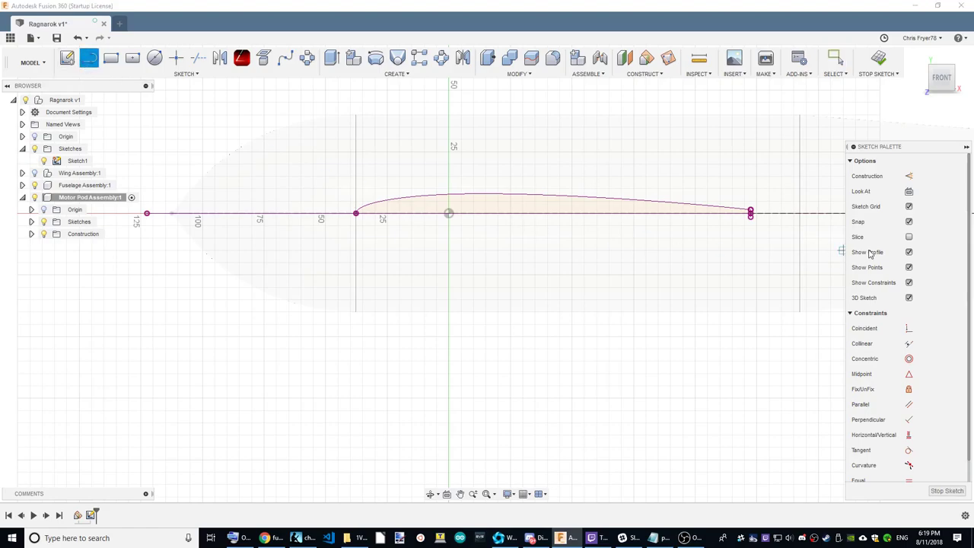
scroll(748, 211, "up", 3)
scroll(732, 213, "up", 2)
left_click(732, 210)
scroll(658, 194, "down", 3)
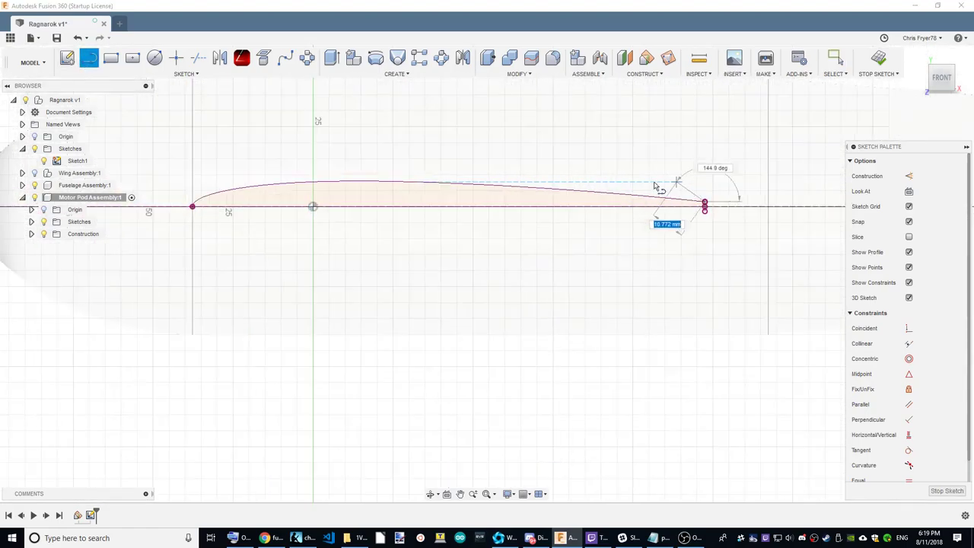
scroll(456, 171, "down", 2)
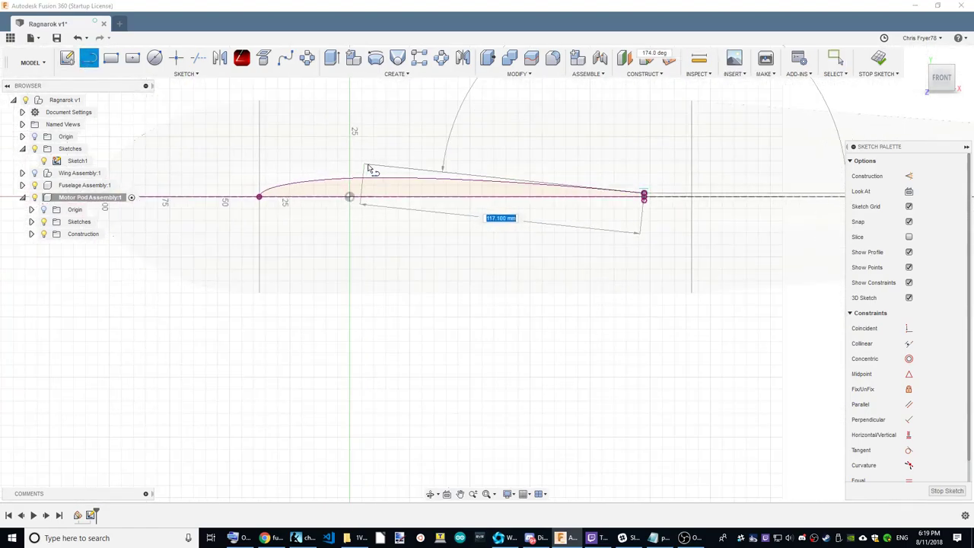
scroll(426, 183, "up", 2)
scroll(559, 185, "up", 2)
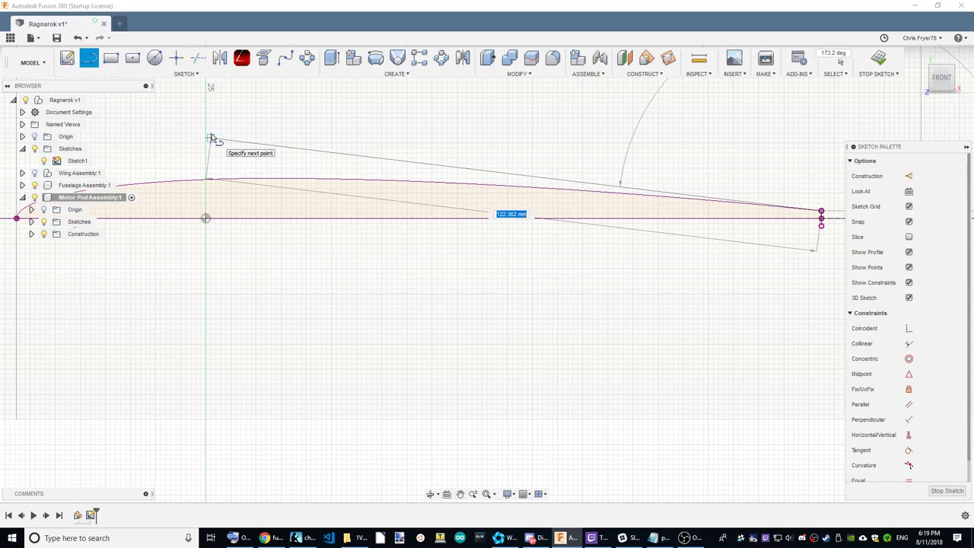
right_click(354, 107)
left_click(304, 101)
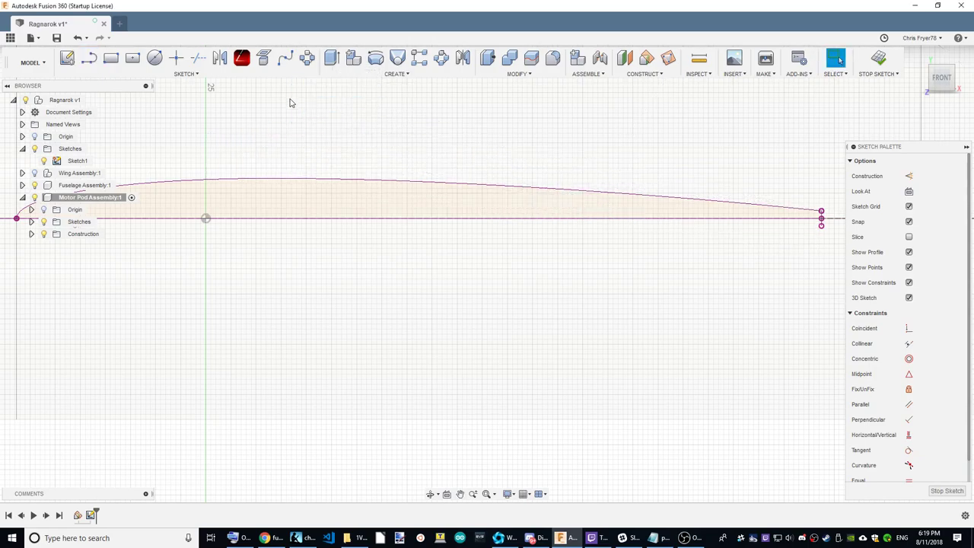
Draw a tall arc from the trailing-edge point over the airfoil, ending just below the chord line
left_click(89, 58)
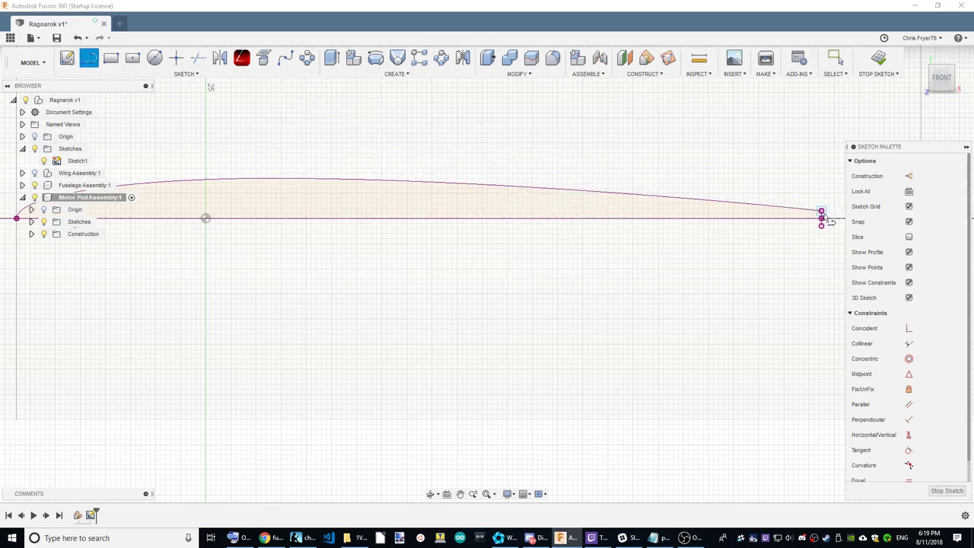
left_click(822, 212)
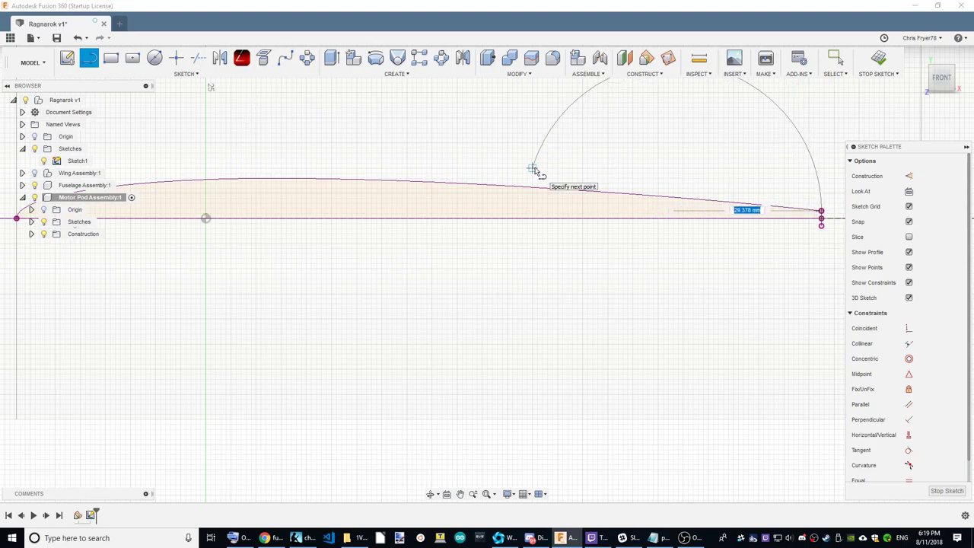
left_click(533, 167)
scroll(579, 179, "down", 2)
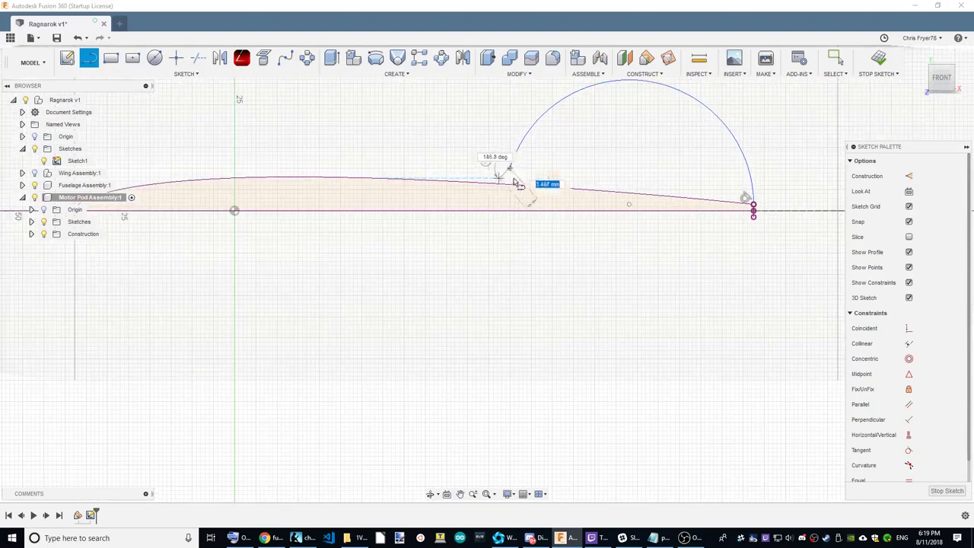
left_click(487, 241)
key("Escape")
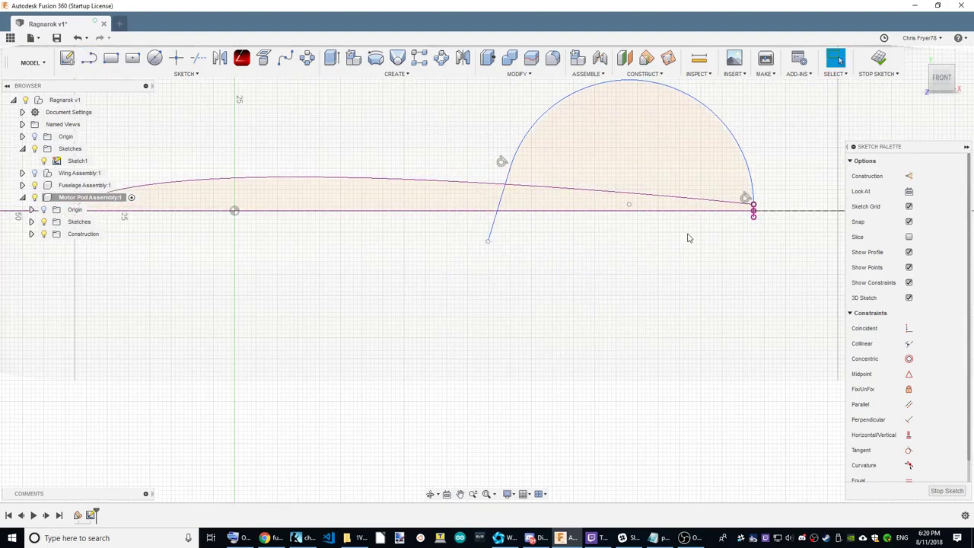
Move the curve's loose end above the chord near the origin and reshape the arc flatter
mouse_move(488, 242)
left_mouse_down()
mouse_move(402, 198)
mouse_move(226, 173)
left_mouse_up()
scroll(374, 374, "down", 3)
scroll(425, 435, "down", 1)
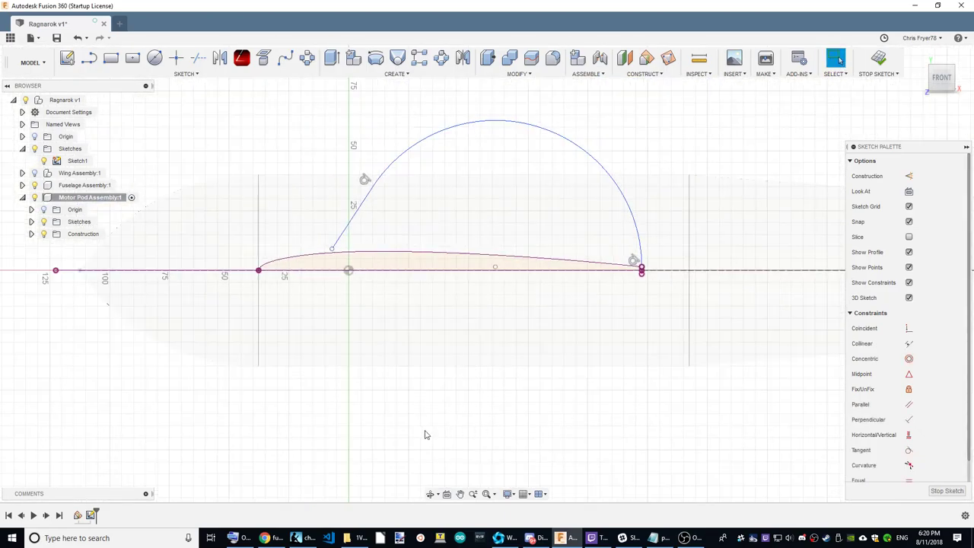
scroll(930, 455, "down", 1)
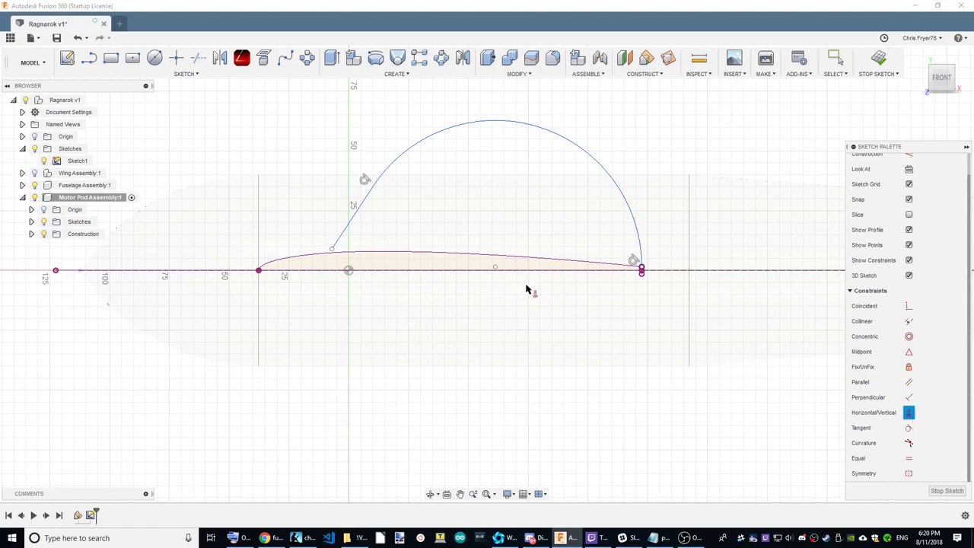
left_click_drag(357, 216, 358, 214)
scroll(356, 198, "up", 2)
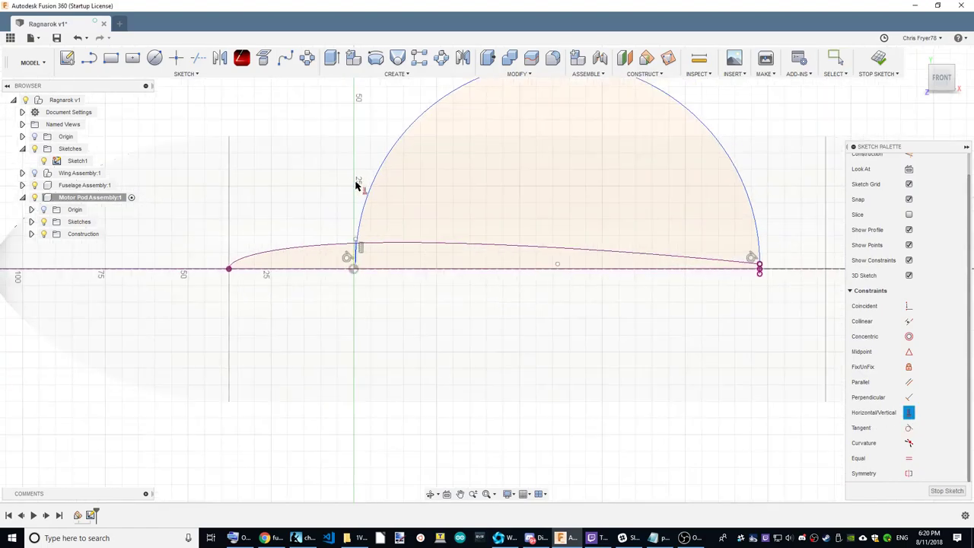
scroll(355, 186, "up", 1)
scroll(355, 182, "up", 1)
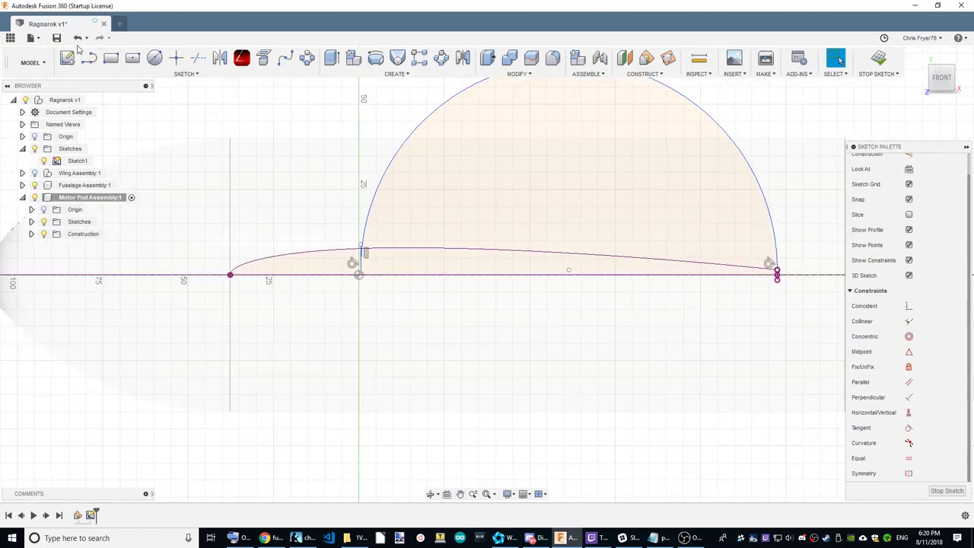
left_click(77, 37)
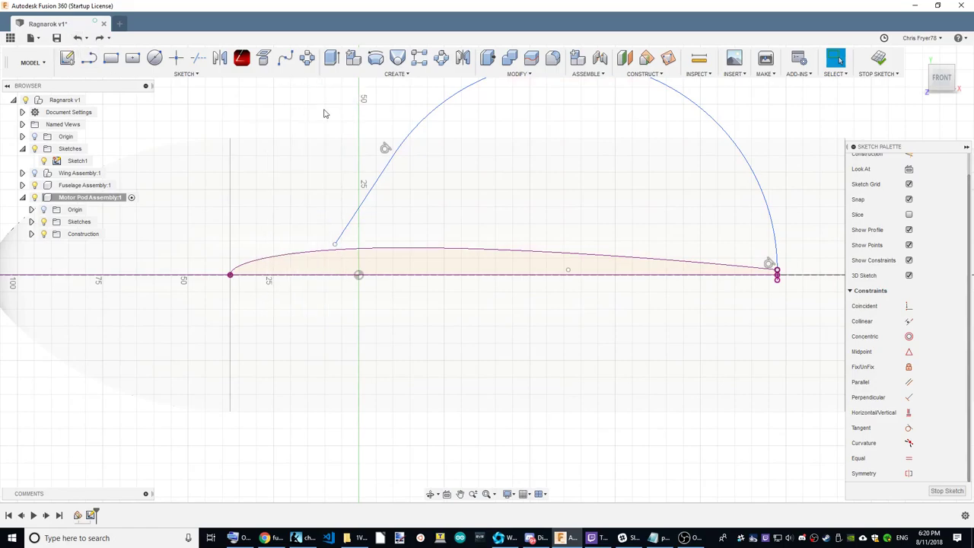
scroll(698, 161, "down", 1)
scroll(699, 152, "down", 2)
scroll(670, 130, "up", 2)
left_click_drag(643, 126, 688, 287)
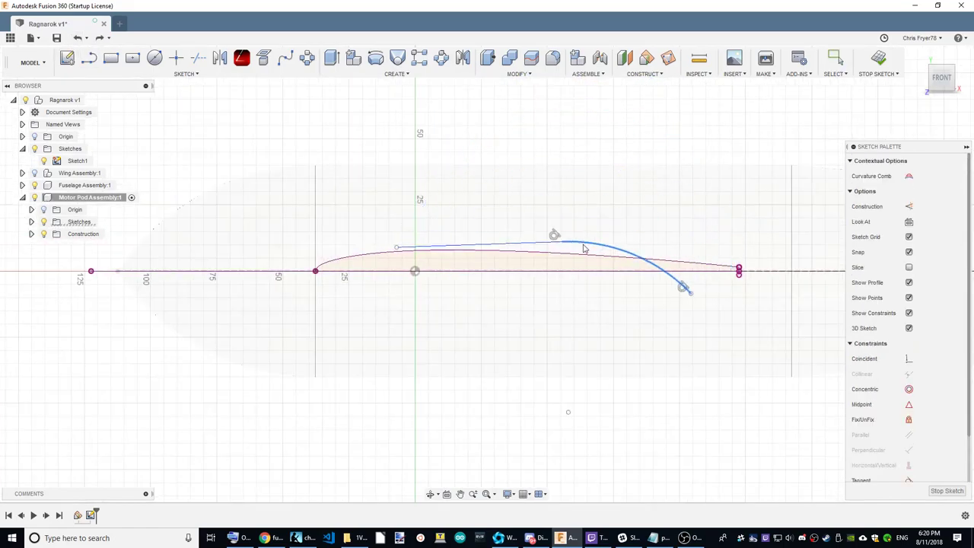
scroll(669, 397, "up", 2)
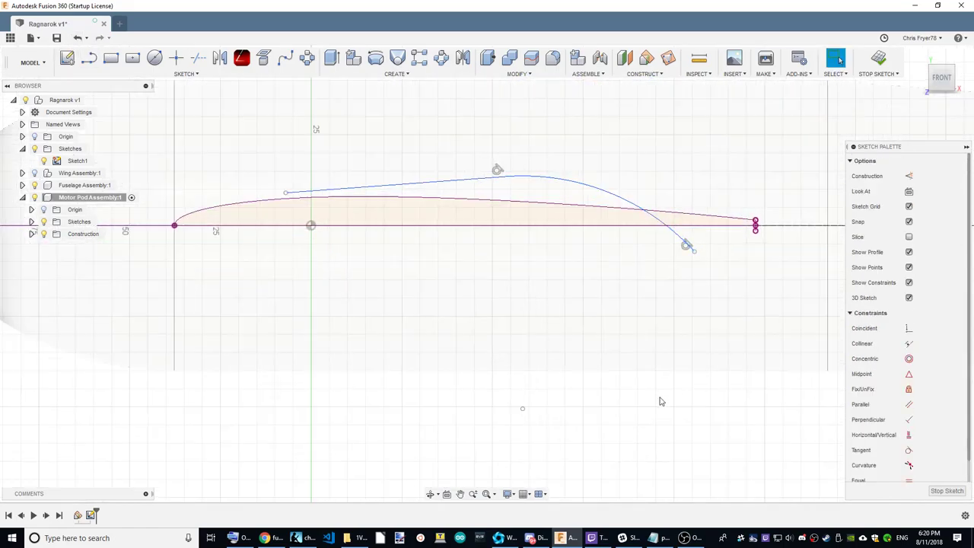
Constrain the upper line horizontal and make the curve's end coincident with the trailing point
left_click(906, 435)
left_click(339, 186)
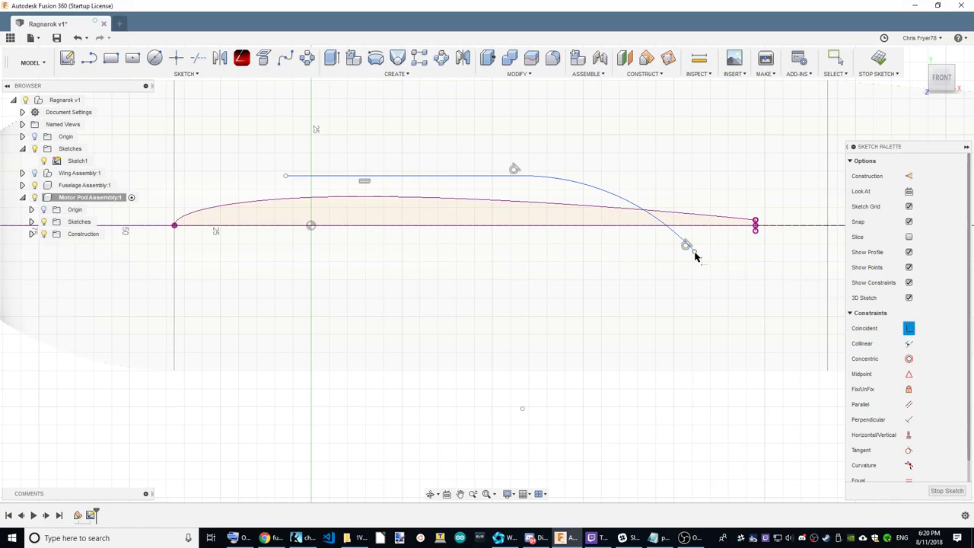
scroll(753, 257, "up", 2)
scroll(761, 236, "up", 2)
scroll(749, 238, "up", 3)
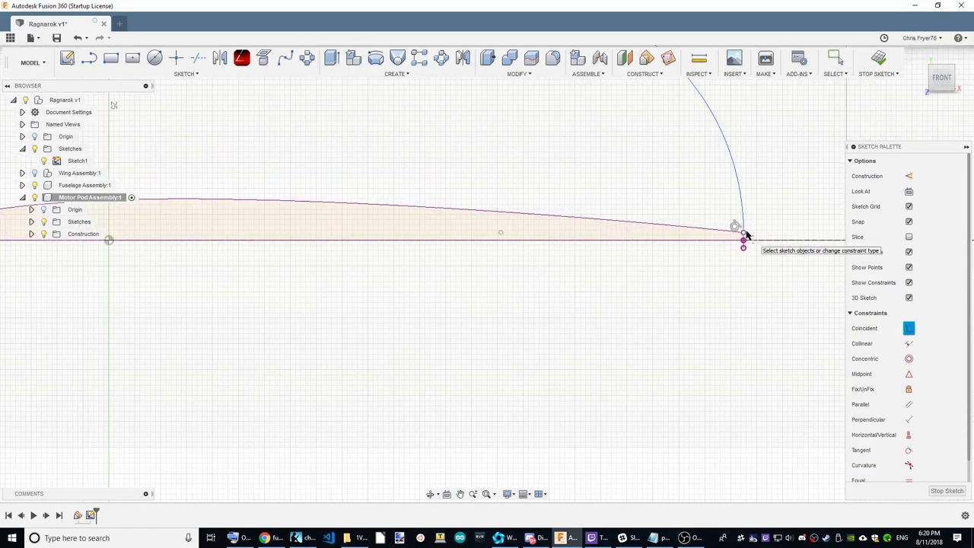
left_click(744, 233)
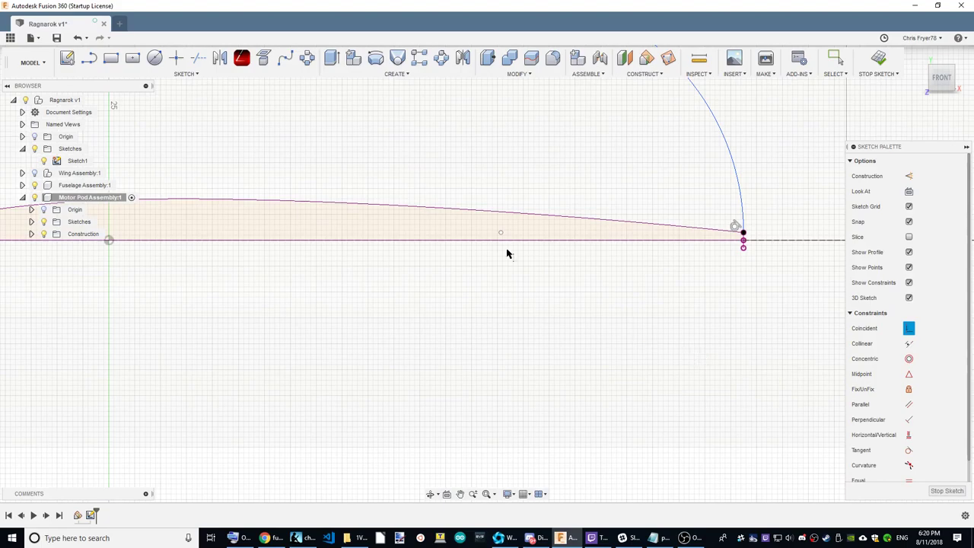
Lower the horizontal line and arc so they sit just above the airfoil's upper curve
scroll(824, 342, "down", 2)
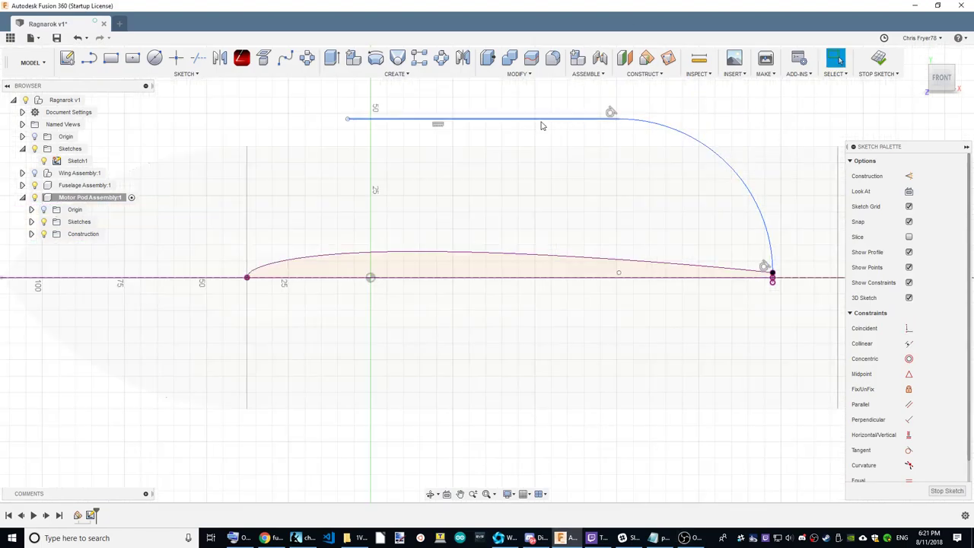
left_click_drag(542, 125, 770, 213)
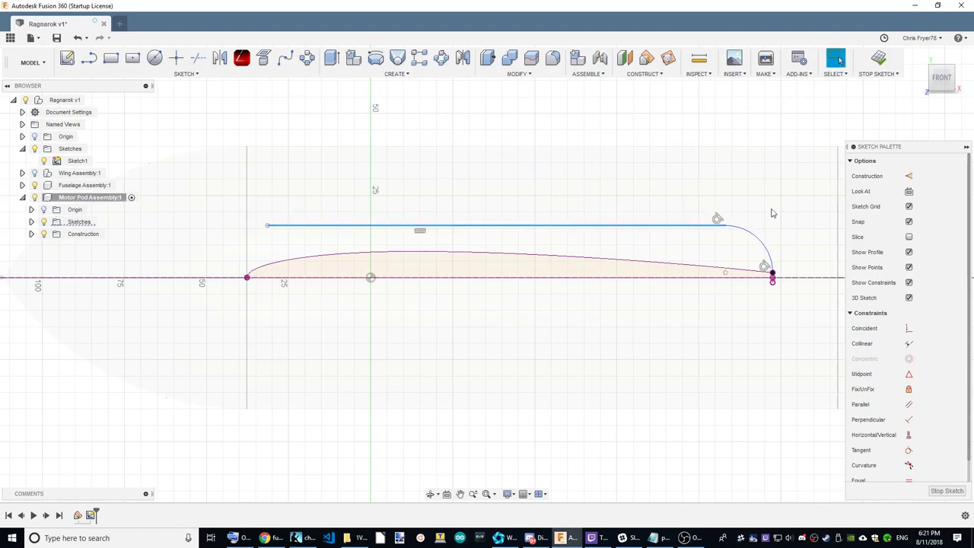
mouse_move(771, 213)
left_mouse_down()
mouse_move(735, 262)
mouse_move(764, 266)
left_mouse_up()
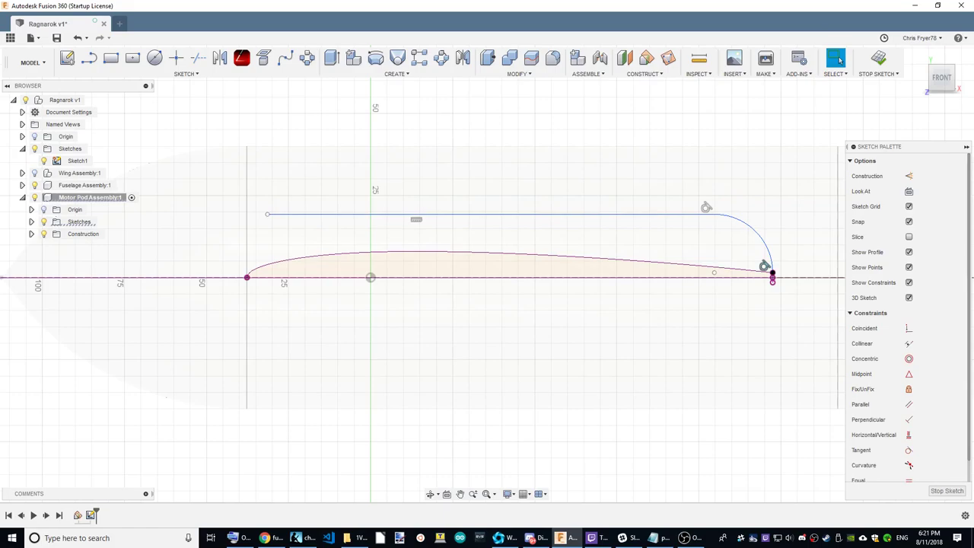
left_click_drag(707, 219, 465, 248)
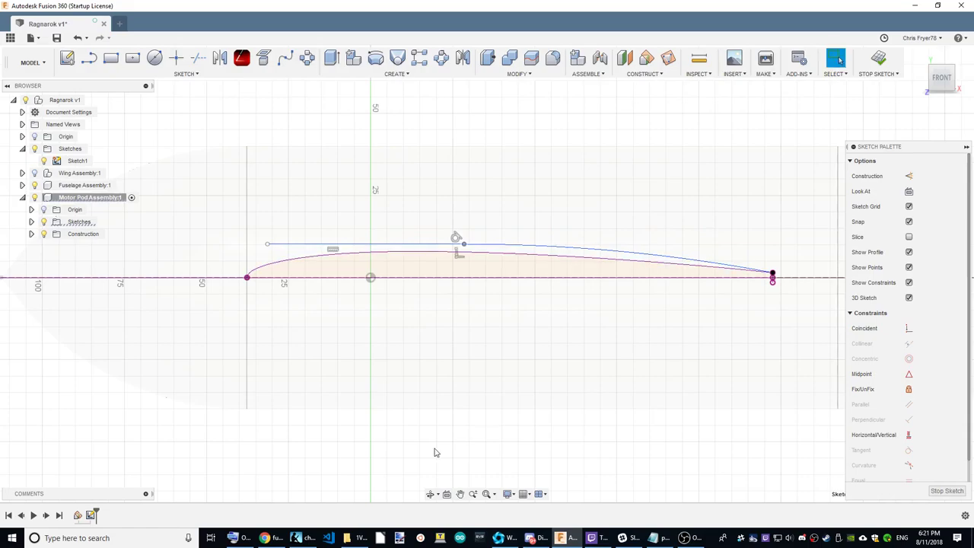
Measure a short sketch line's length, then return to the front view
left_click(918, 54)
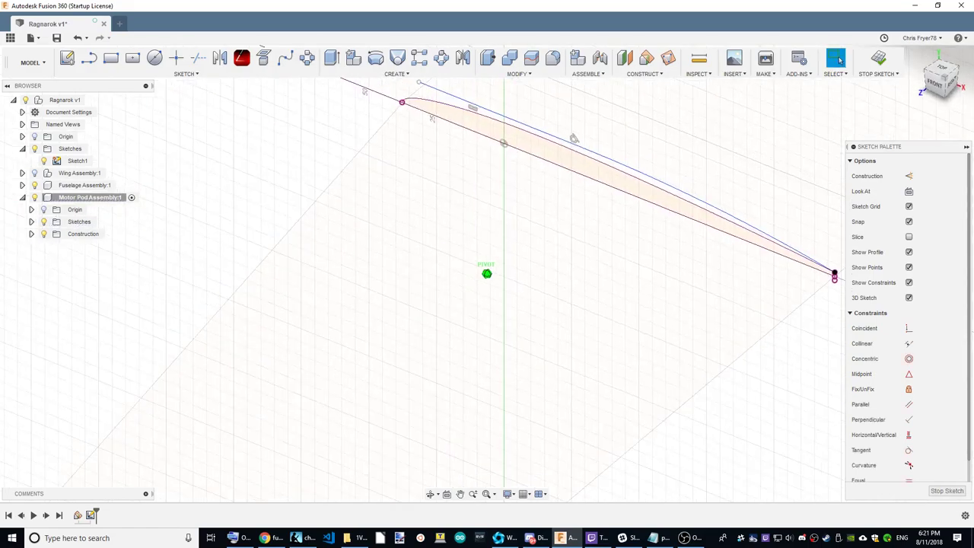
left_click(698, 58)
left_click(328, 160)
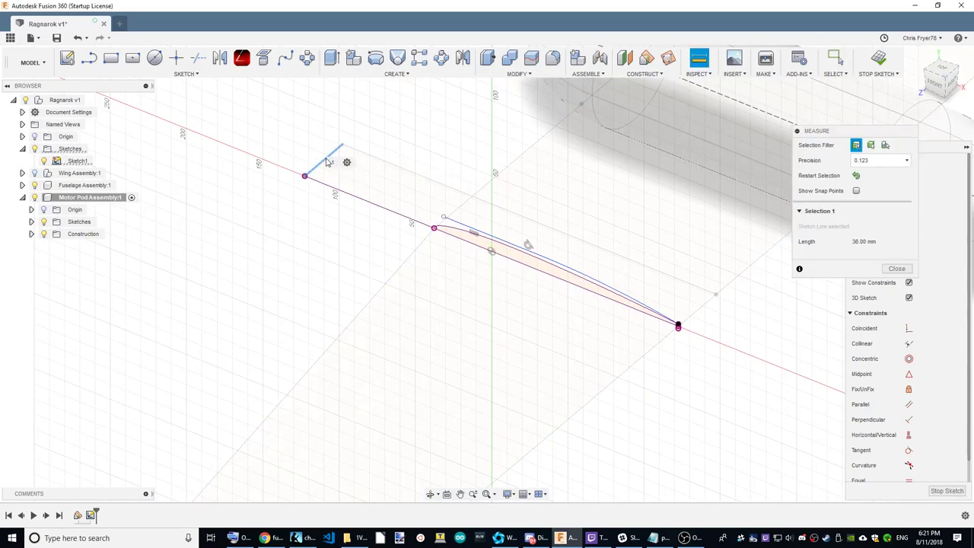
left_click(901, 268)
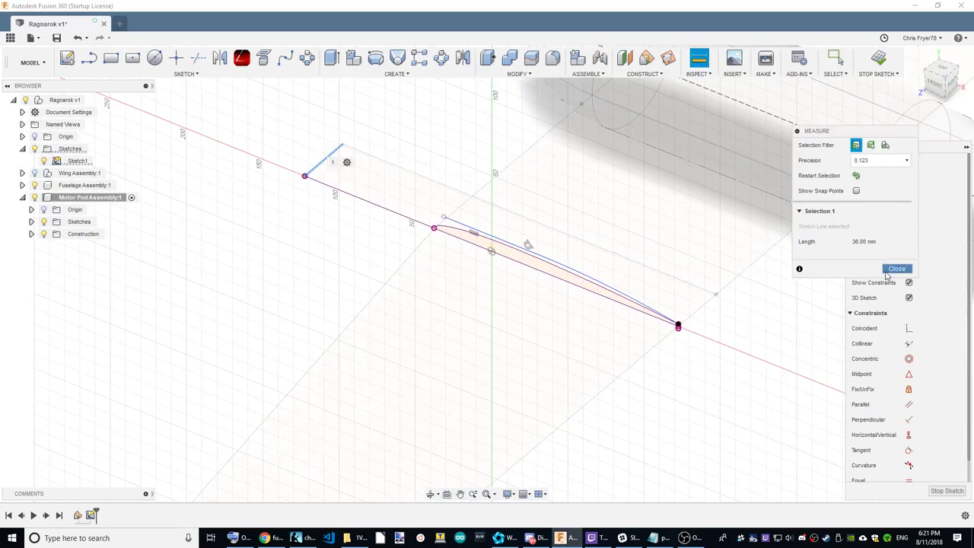
left_click(938, 89)
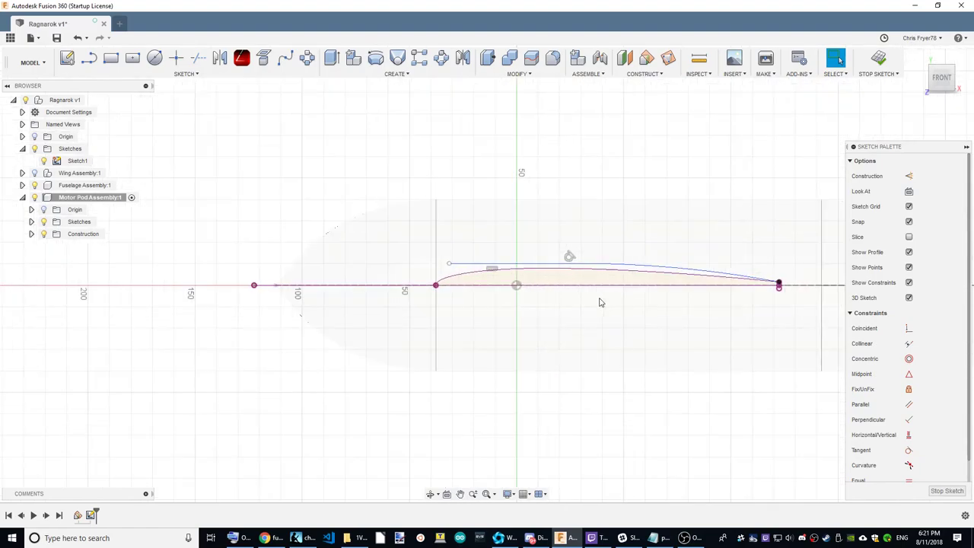
scroll(555, 299, "up", 2)
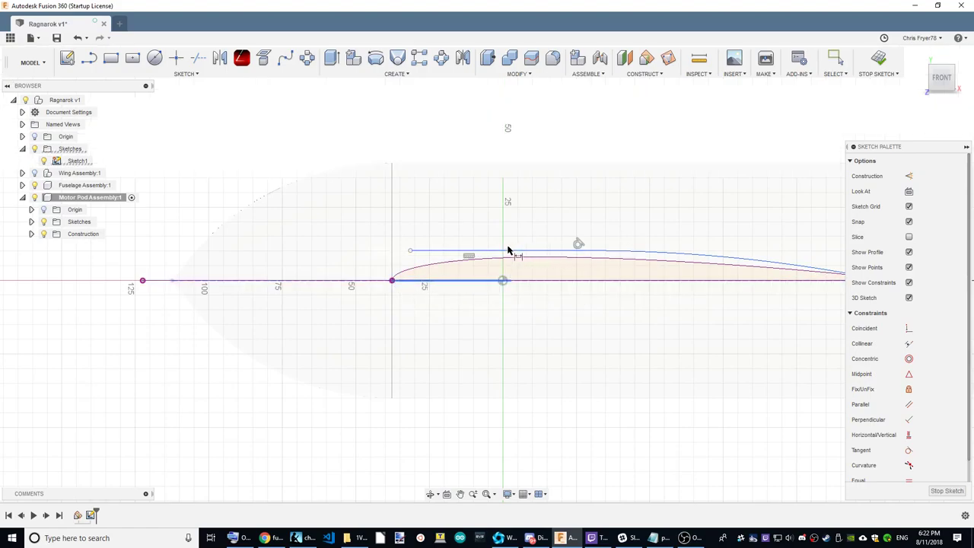
Dimension the upper line 18 mm above the baseline and stretch its left end to about 125
key("Escape")
key("d")
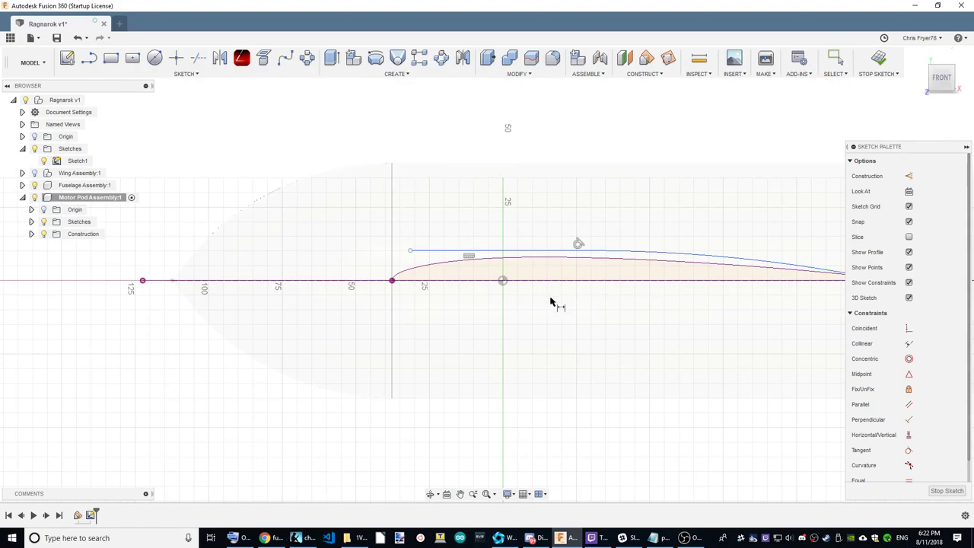
left_click(498, 280)
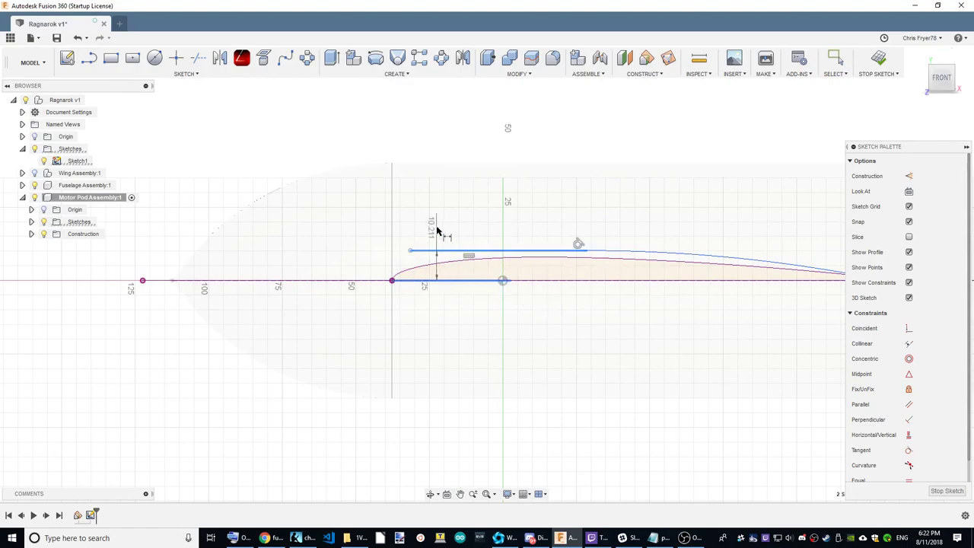
left_click(496, 210)
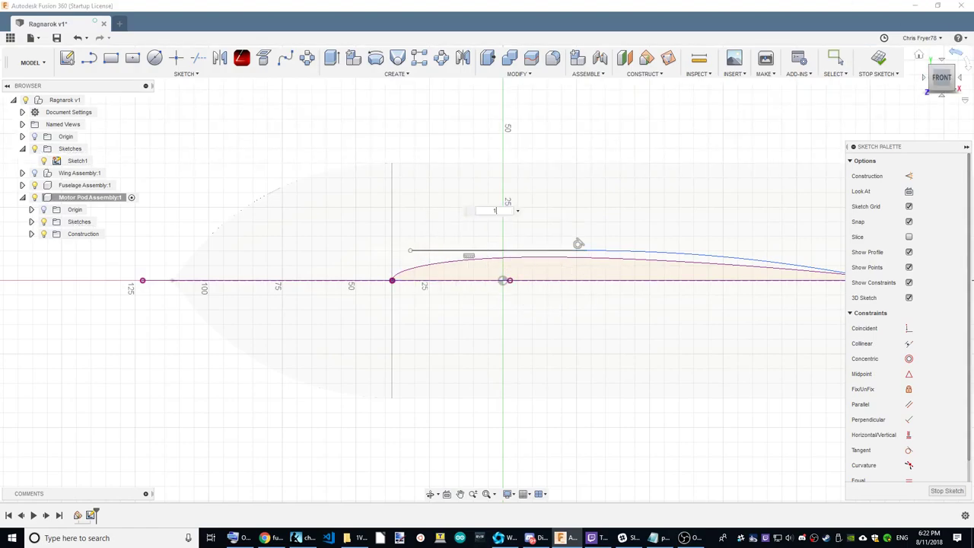
type("8")
key("Return")
scroll(515, 309, "down", 2)
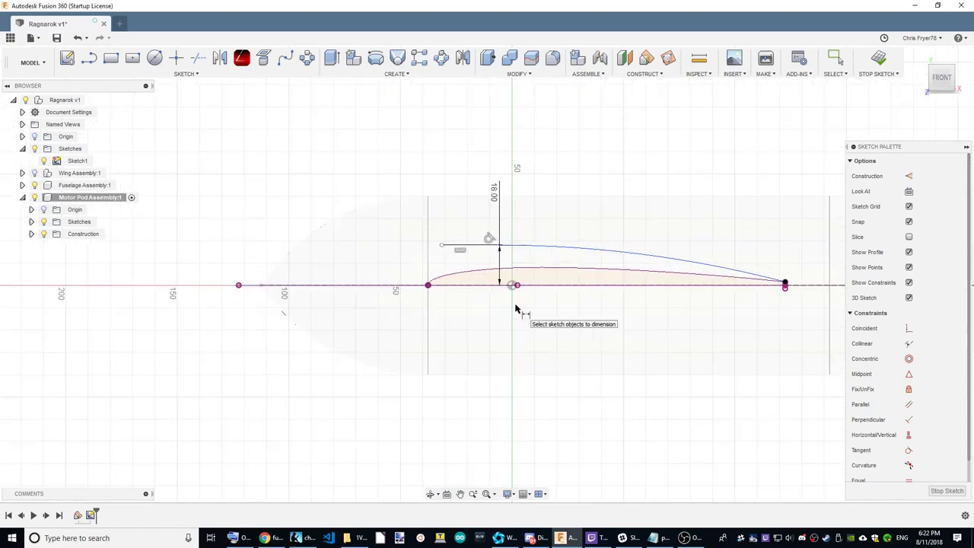
scroll(515, 309, "up", 1)
right_click(619, 114)
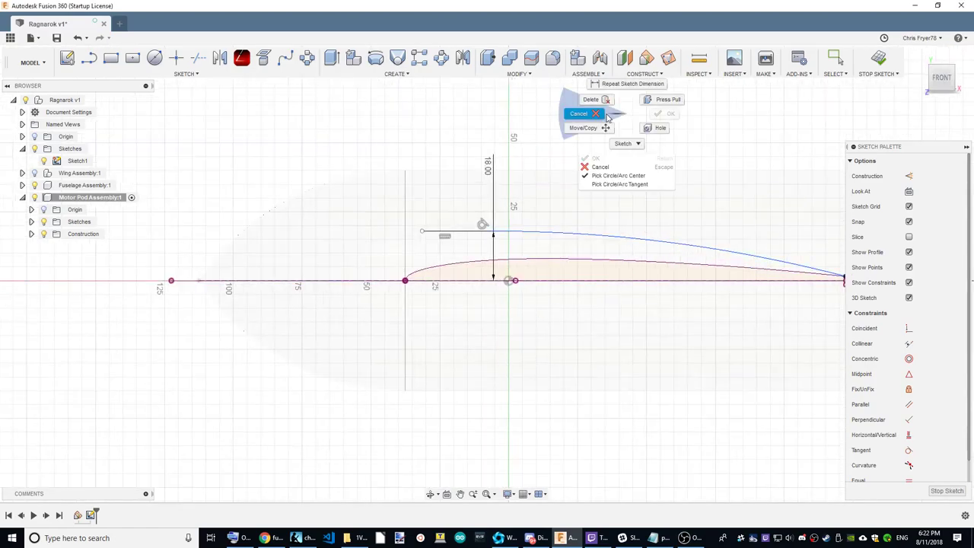
left_click(607, 116)
left_click_drag(421, 234, 190, 245)
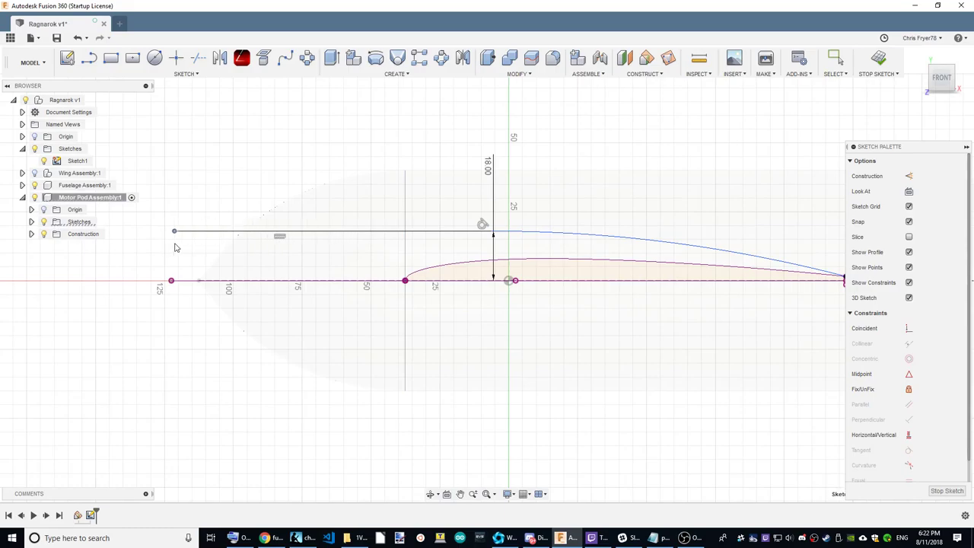
left_click(89, 58)
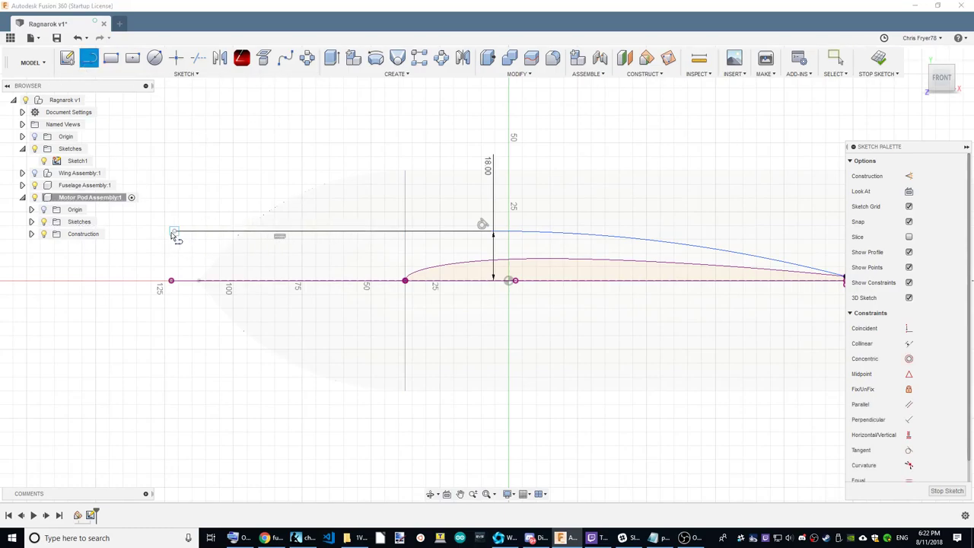
Close the profile's left end with an edge down to the baseline end point
left_click(175, 231)
left_click(171, 281)
left_click(173, 256)
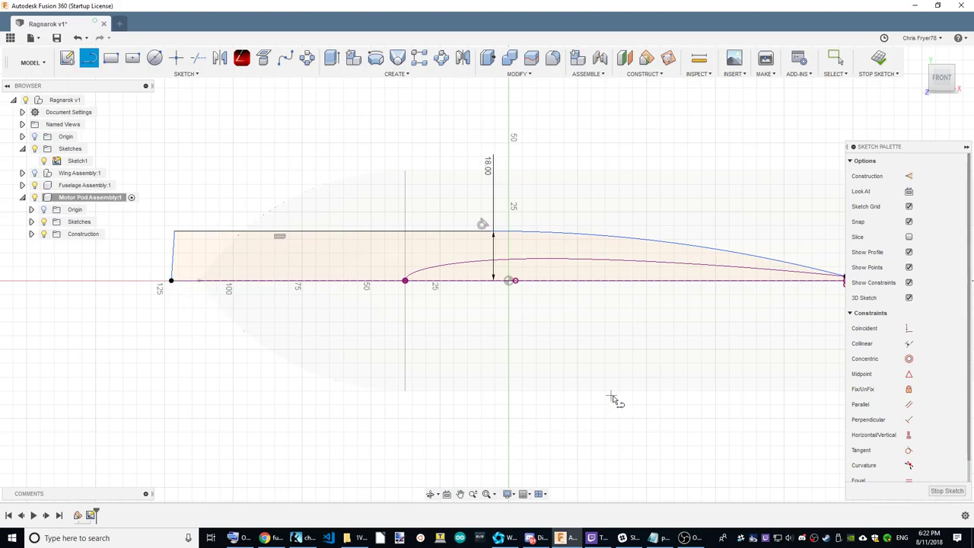
scroll(614, 399, "down", 2)
scroll(609, 327, "up", 2)
scroll(590, 272, "up", 2)
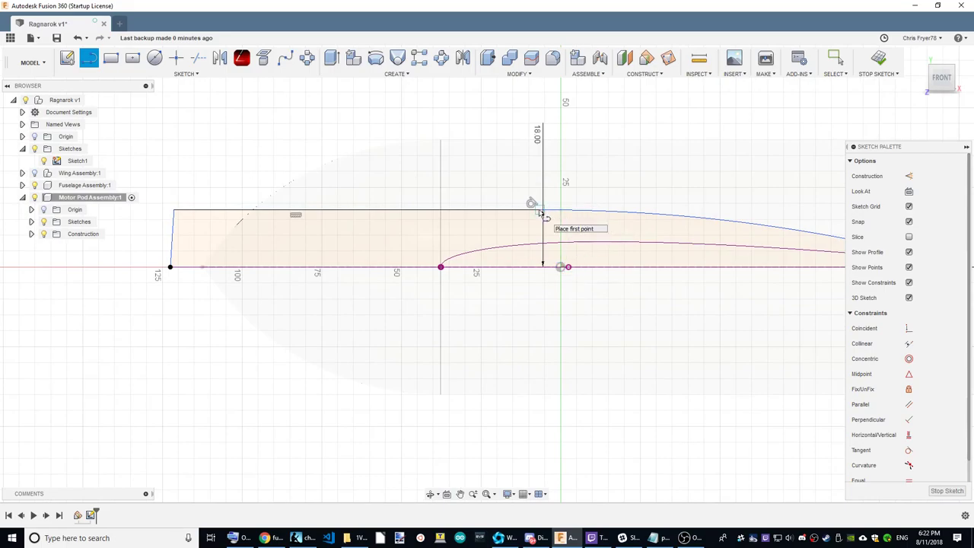
Draw a vertical line from the top edge down past the baseline
left_click(539, 212)
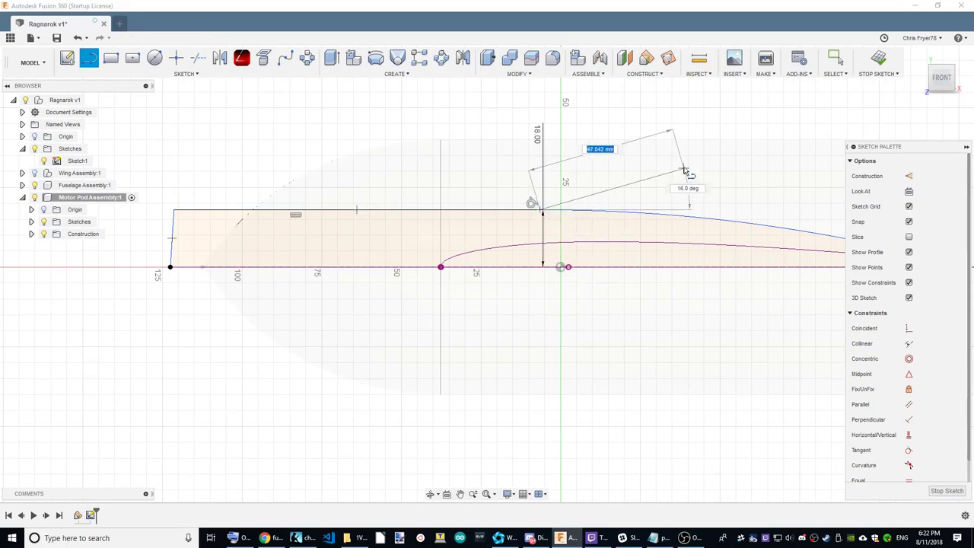
left_click(539, 307)
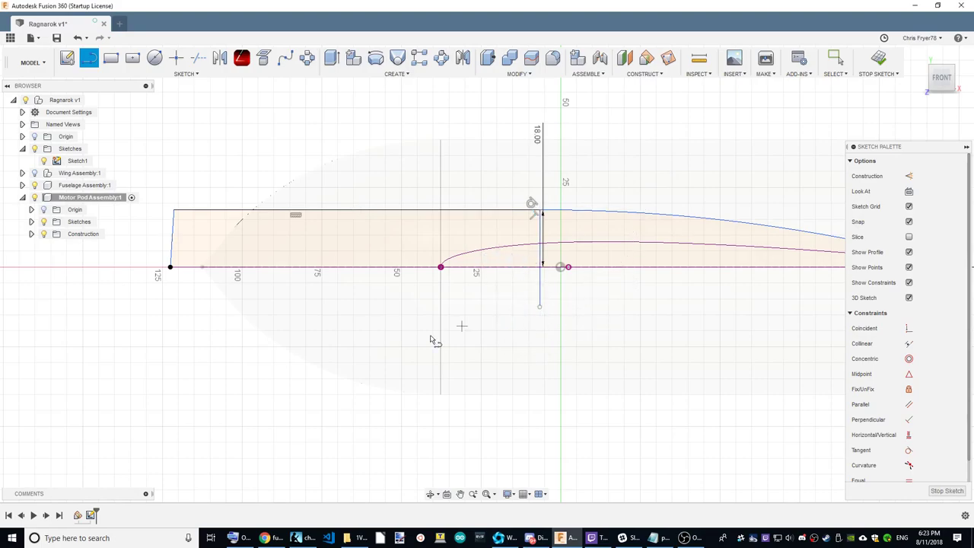
right_click(521, 431)
left_click(479, 431)
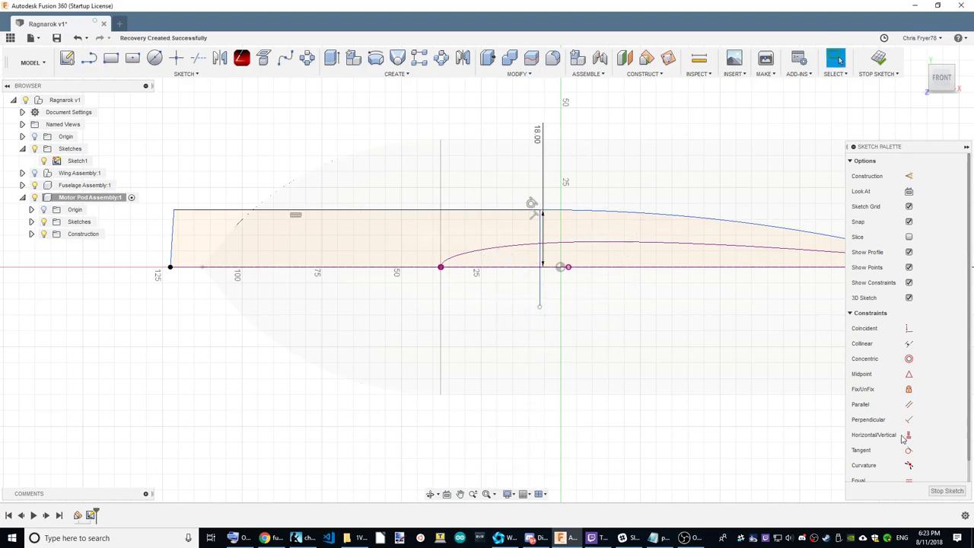
Make the slanted left edge vertical and snap the vertical line onto the airfoil's leading point
left_click(908, 434)
left_click(173, 238)
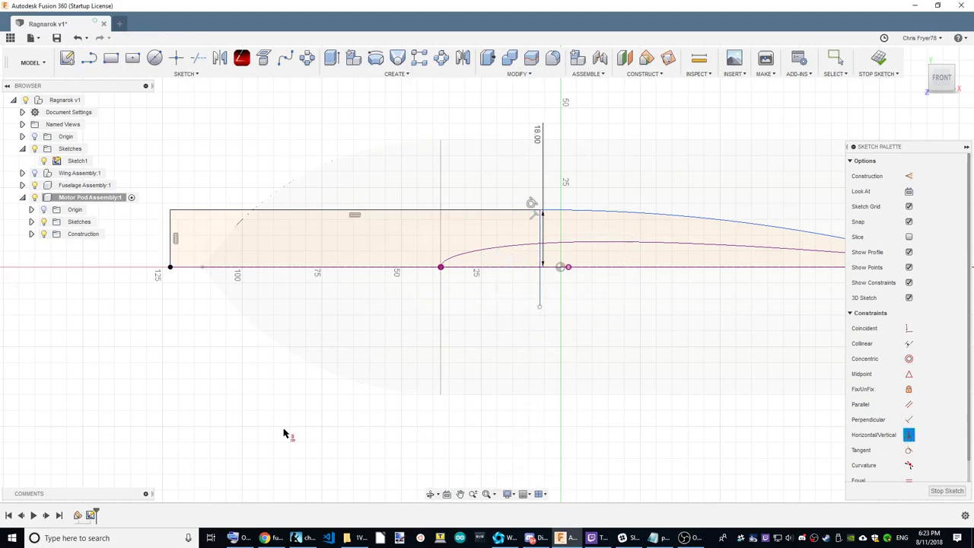
right_click(426, 459)
left_click(401, 458)
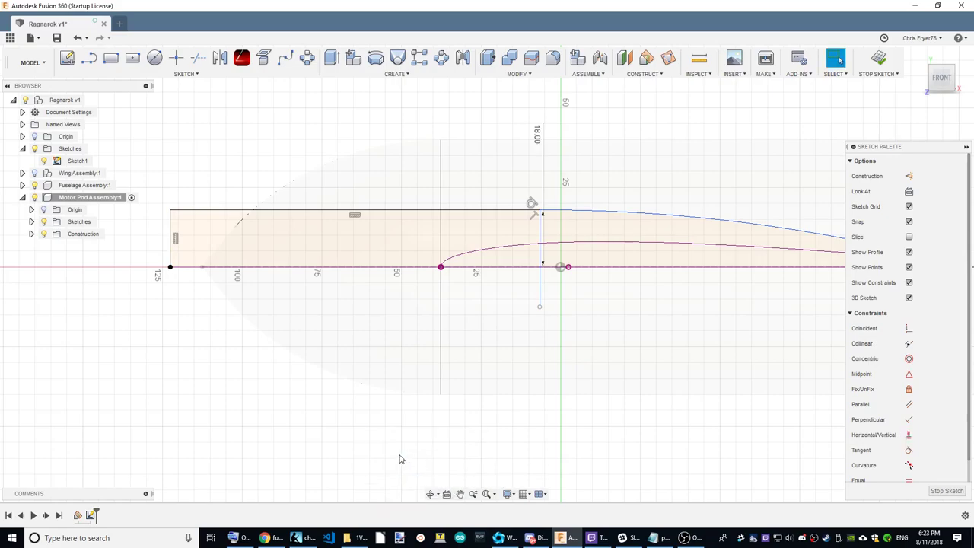
mouse_move(540, 289)
left_mouse_down()
mouse_move(381, 297)
mouse_move(449, 284)
left_mouse_up()
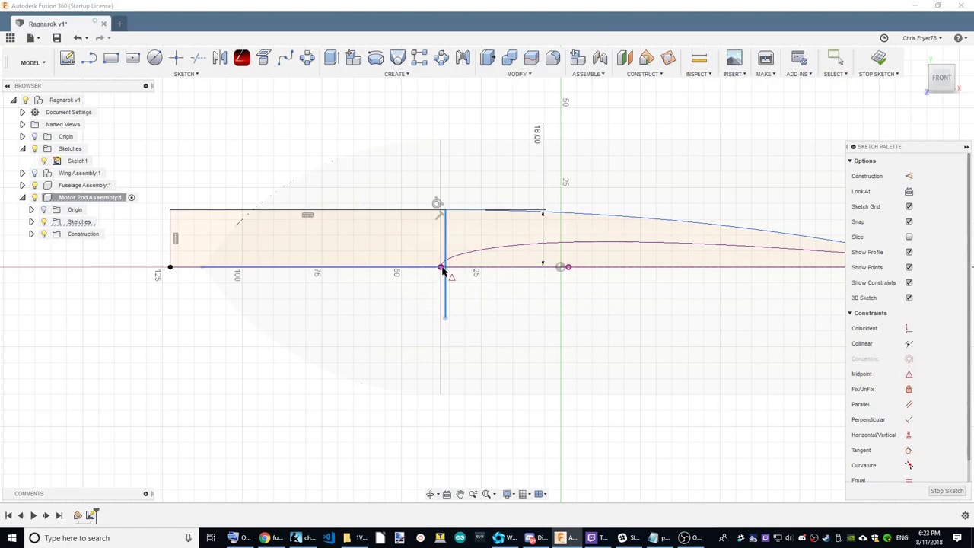
left_click(440, 268)
scroll(531, 370, "down", 3)
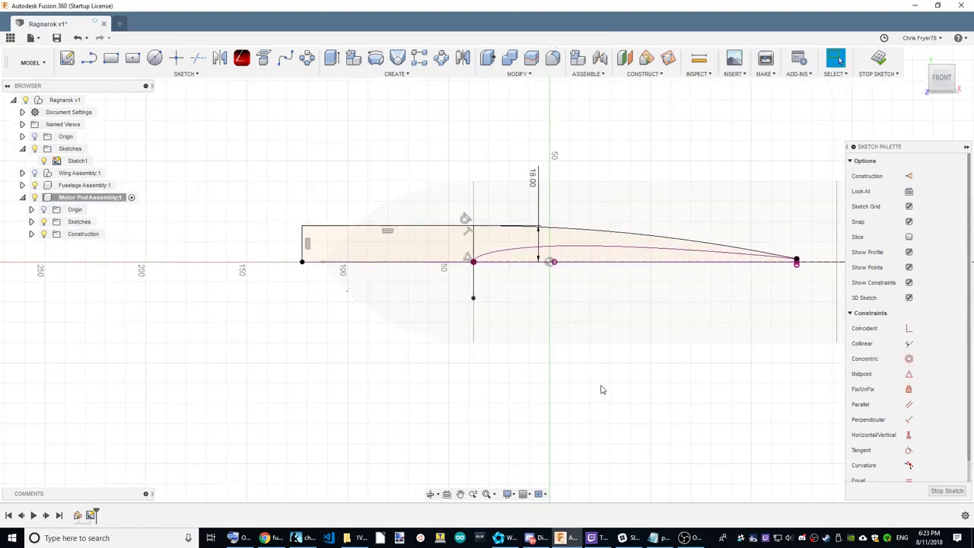
Mirror the upper outer curve and top horizontal line about the centreline
left_click(220, 60)
left_click(620, 235)
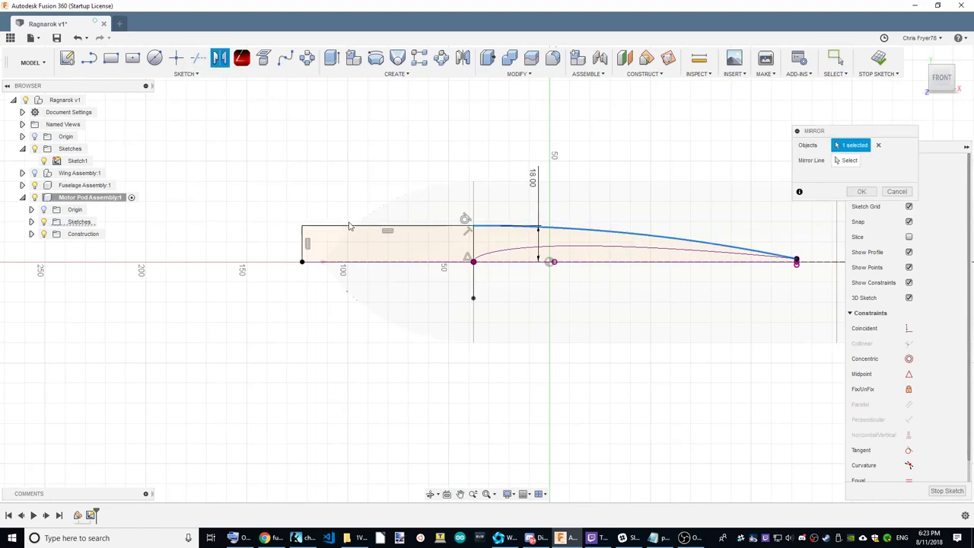
left_click(350, 226)
left_click(849, 160)
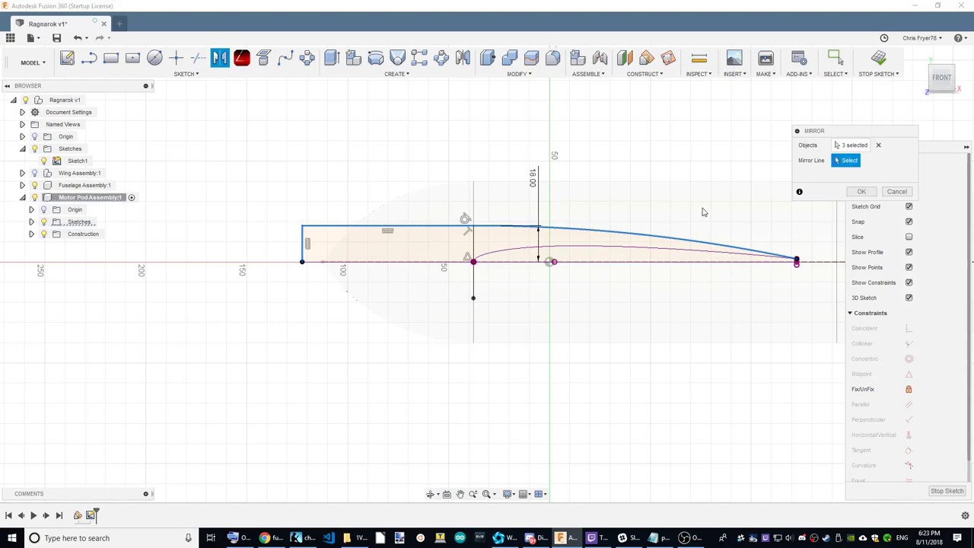
left_click(415, 262)
left_click(862, 192)
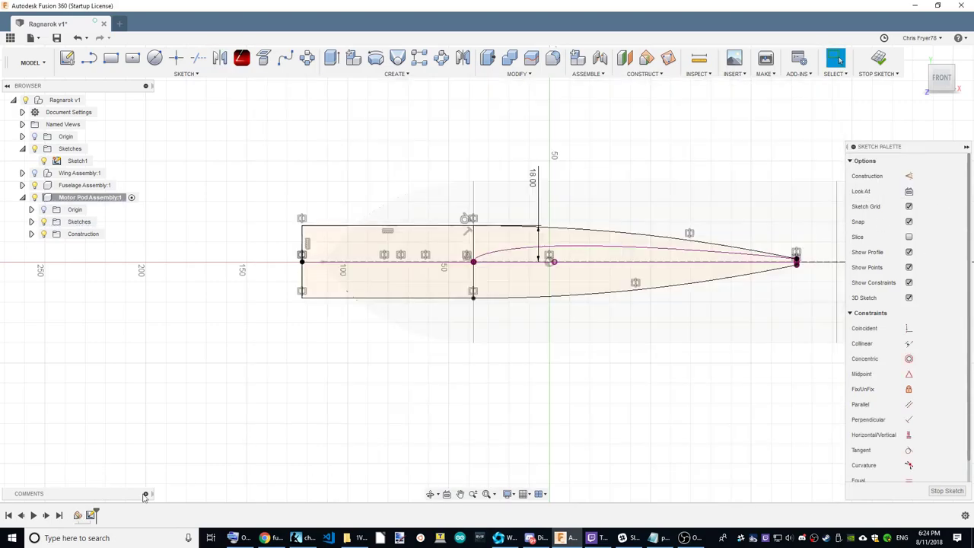
Mirror the inner curve about the same centreline
left_click(220, 58)
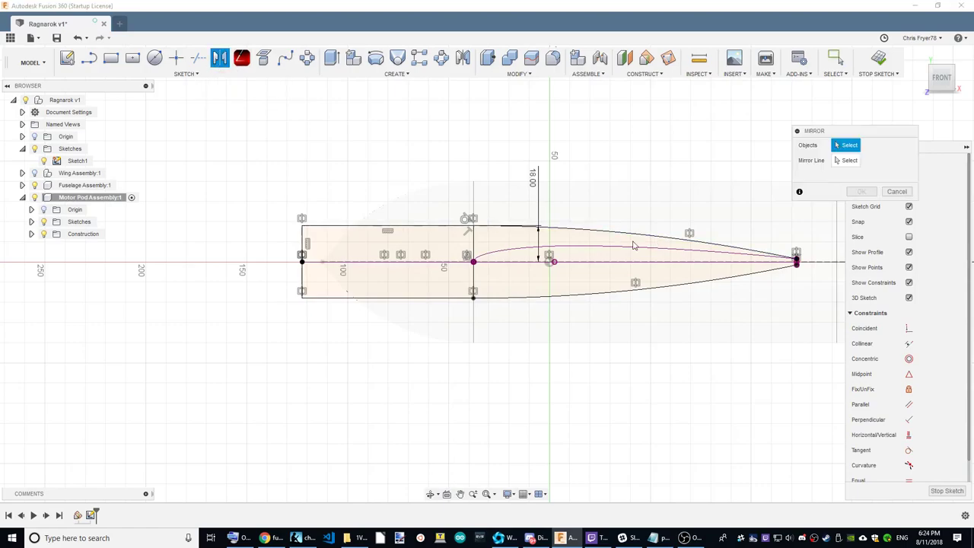
left_click(632, 245)
left_click(849, 159)
left_click(491, 262)
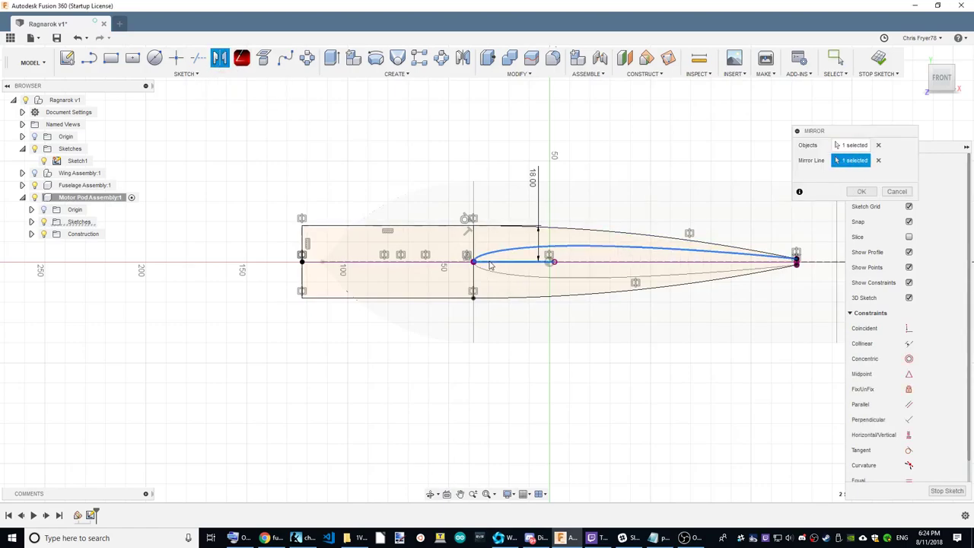
left_click(875, 192)
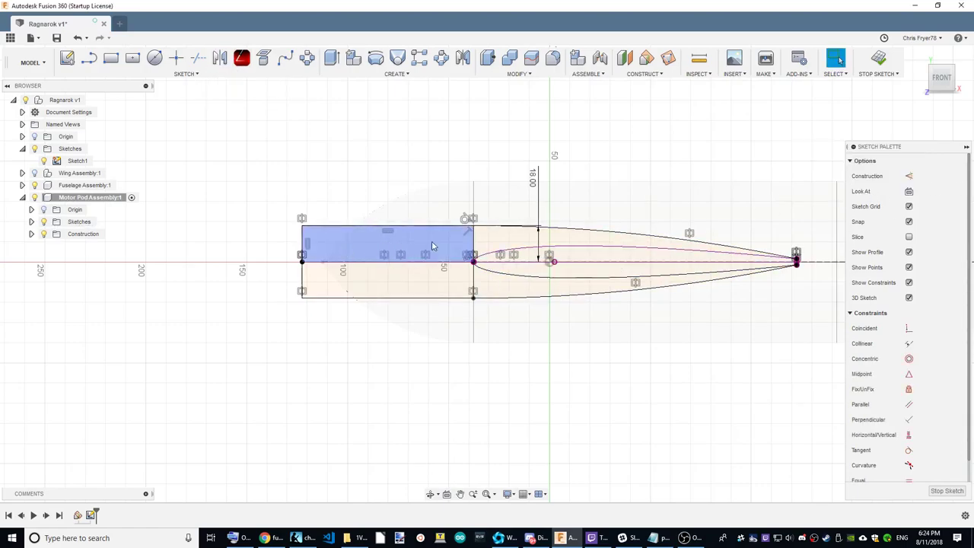
Convert the horizontal centreline to construction geometry and select the lower rectangular profile
left_click(908, 176)
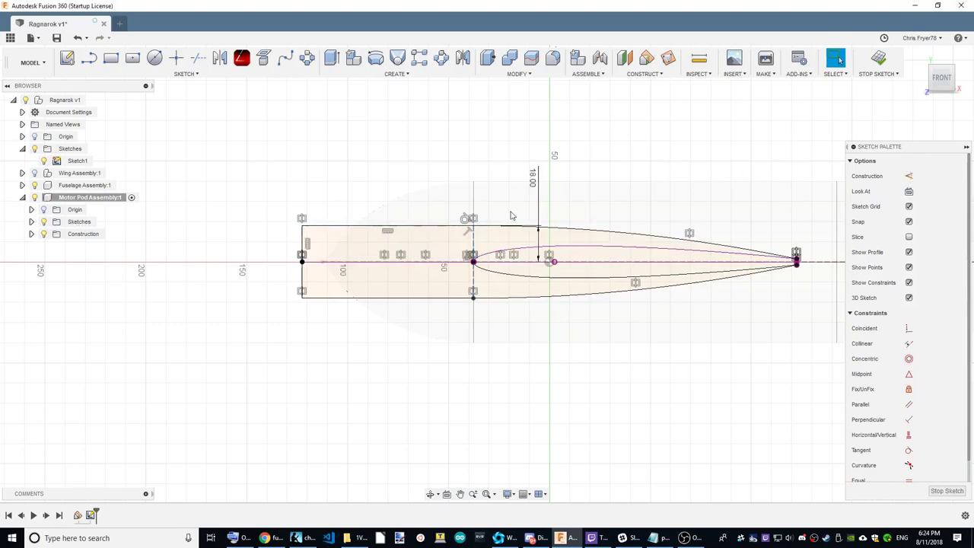
left_click(368, 263)
key("x")
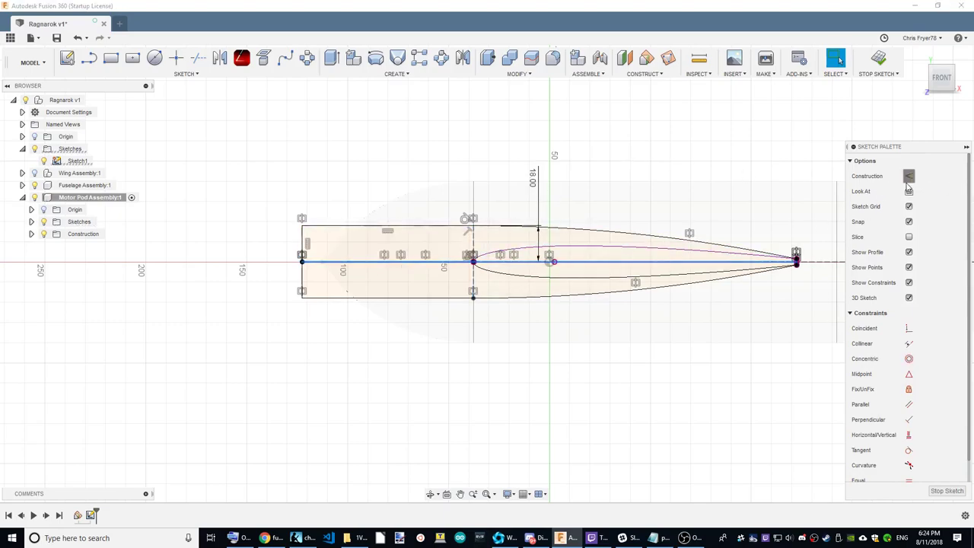
left_click(335, 263)
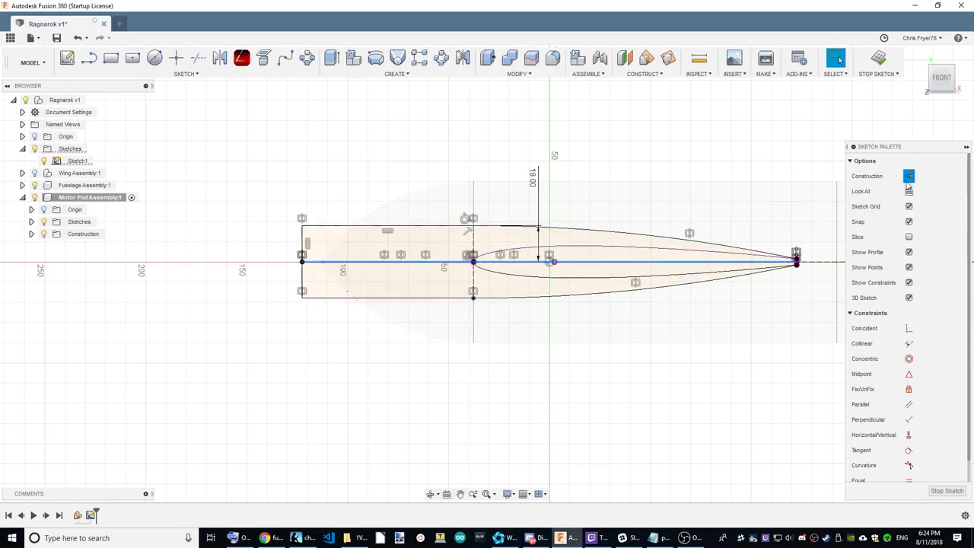
left_click(357, 192)
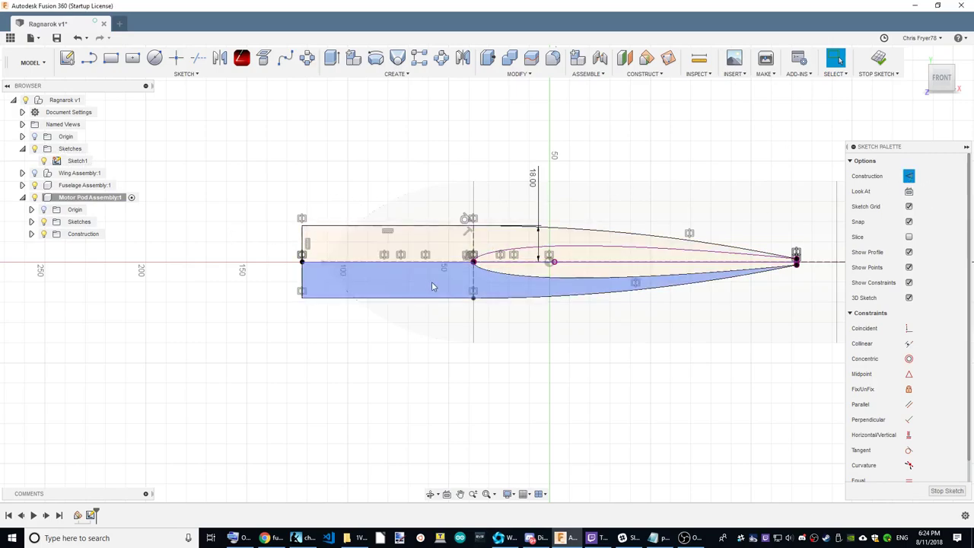
left_click(312, 285)
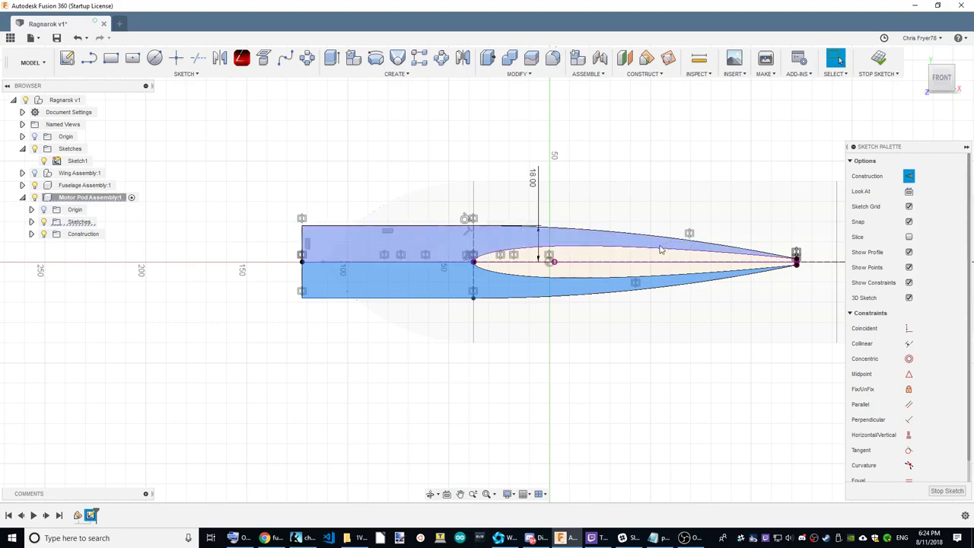
Extrude the four selected profiles -36 mm as a new body in Motor Pod Assembly
left_click(572, 274, "shift")
left_click(624, 239, "shift")
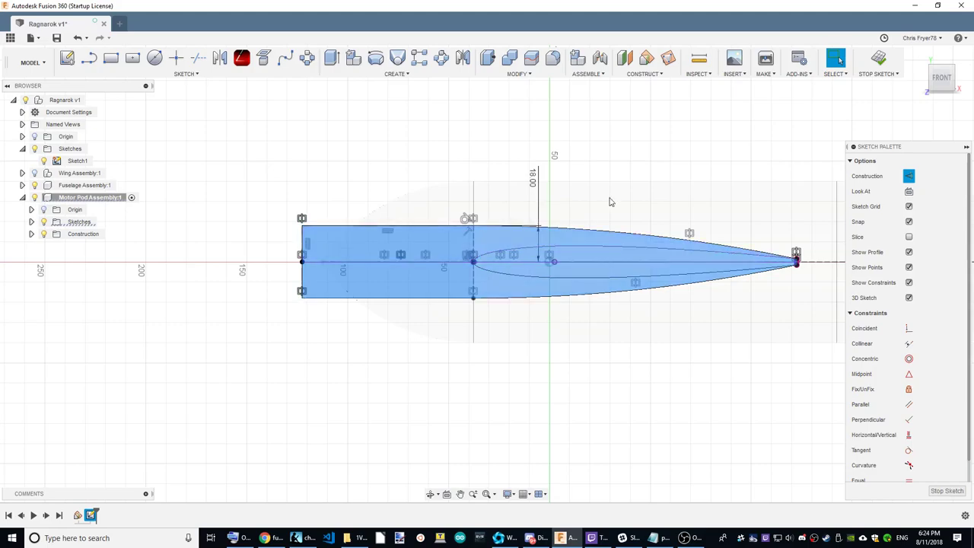
left_click(933, 92)
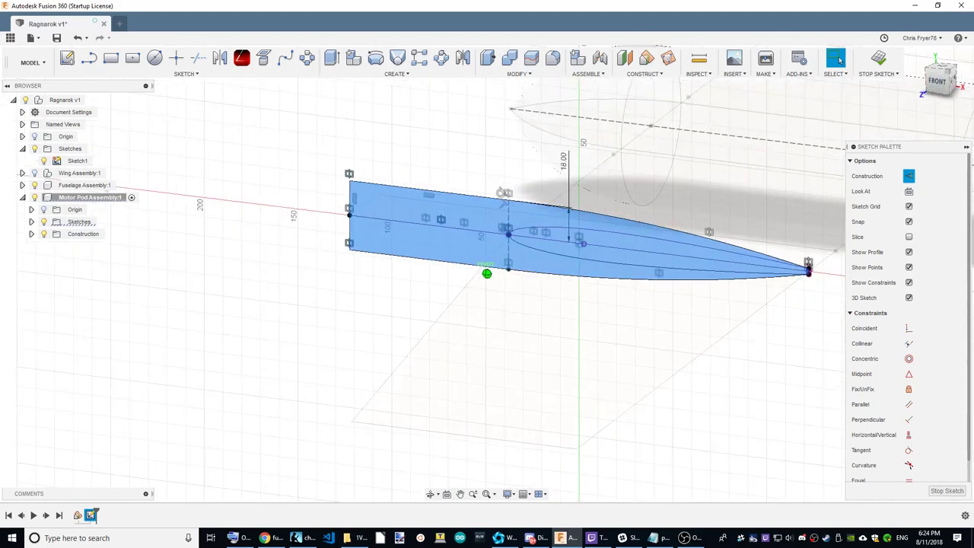
left_click(332, 59)
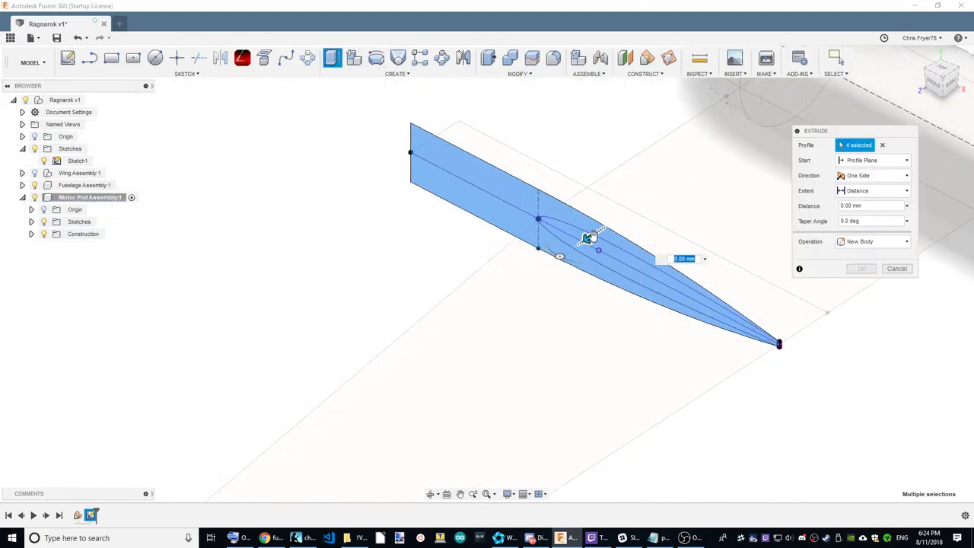
left_click_drag(587, 238, 652, 194)
scroll(261, 311, "down", 3)
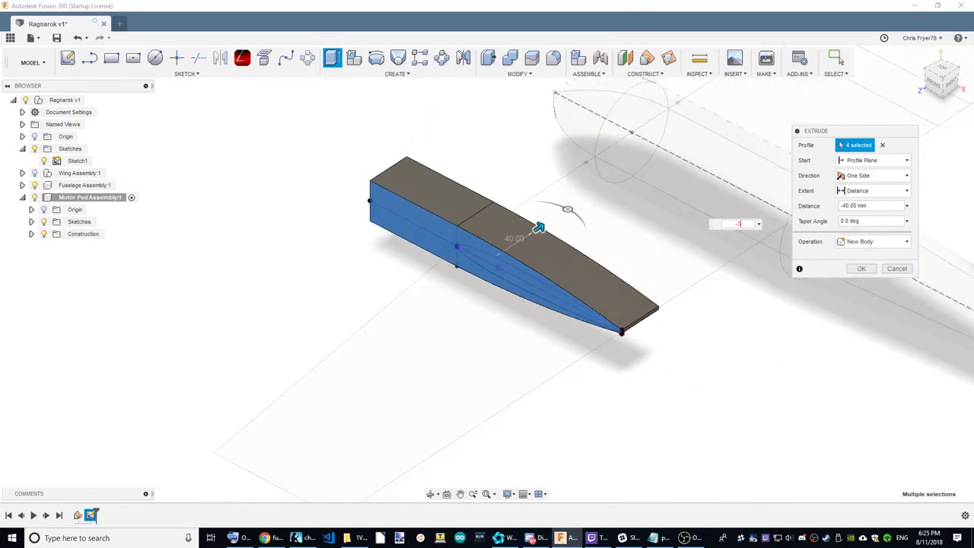
type("6")
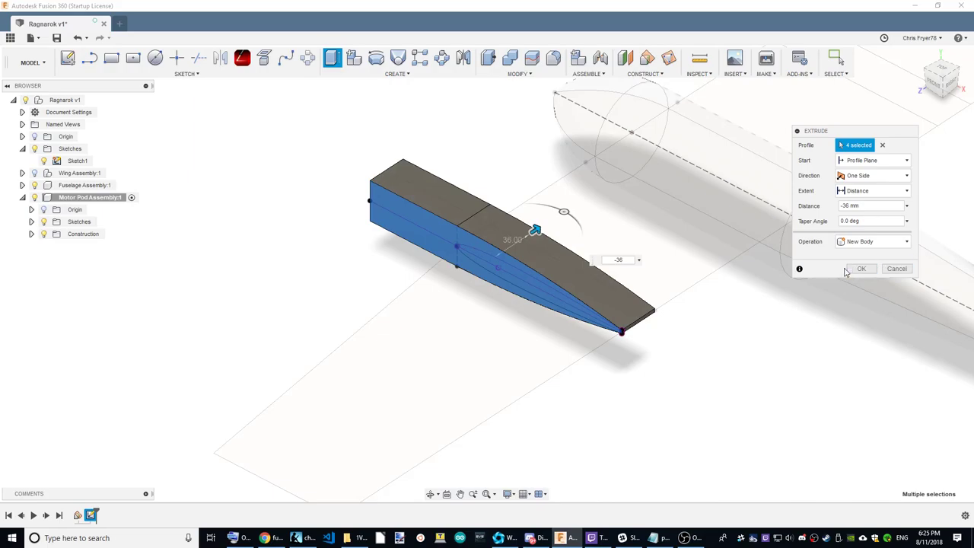
left_click(859, 268)
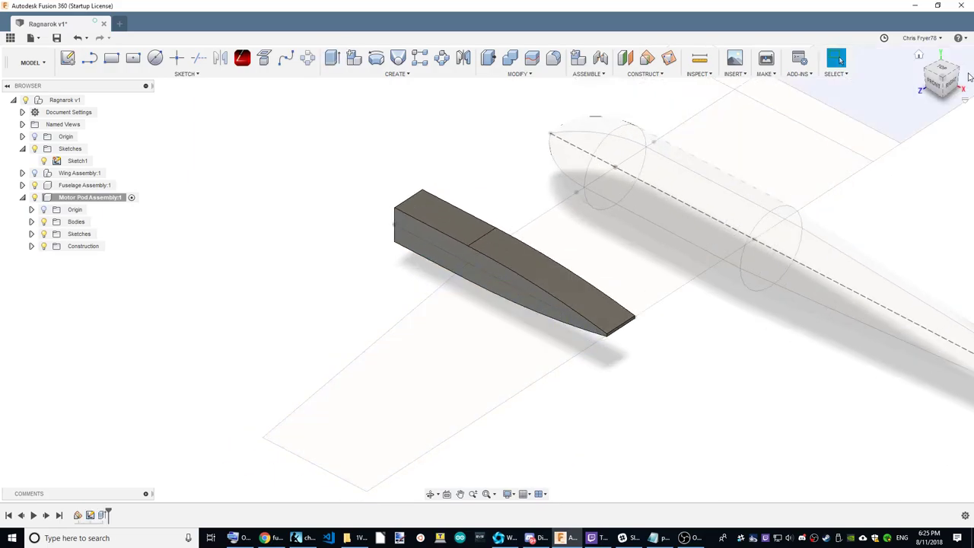
left_click_drag(943, 76, 944, 80)
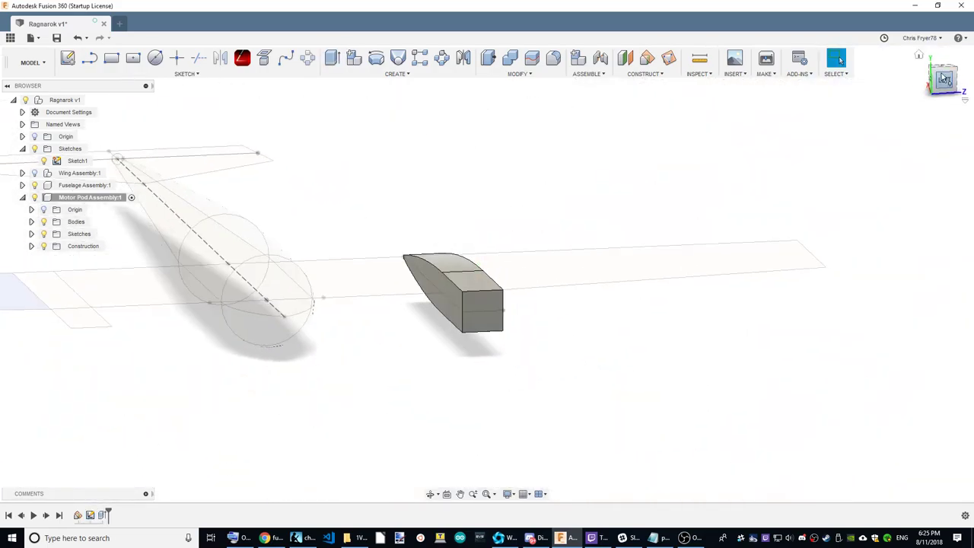
Fillet the pod's eight long edges with a 17 mm radius
key("f")
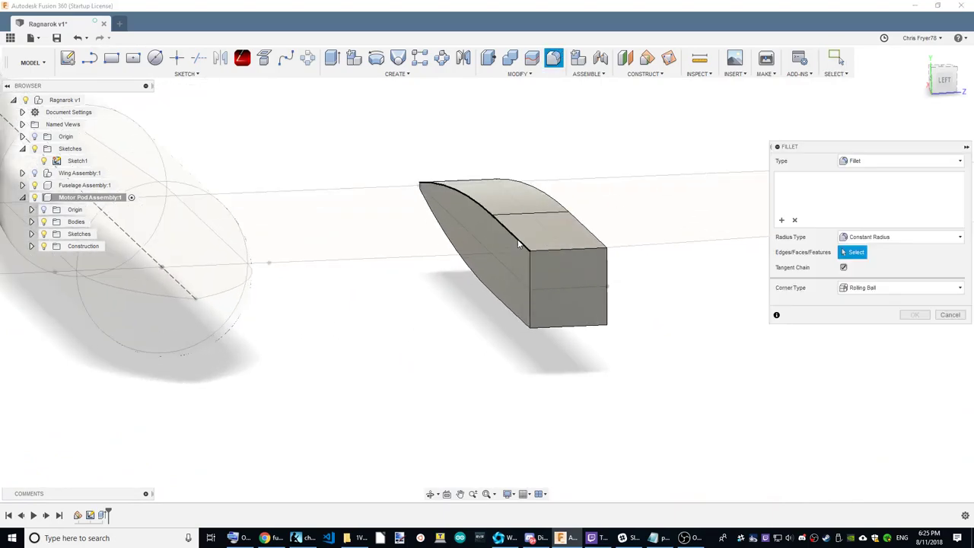
left_click(518, 243)
left_click(522, 327)
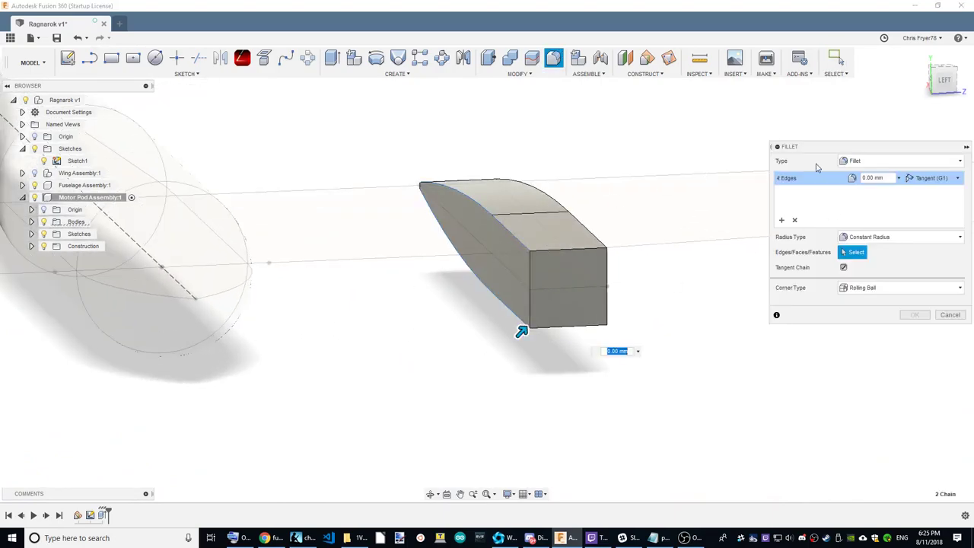
left_click_drag(944, 80, 940, 85)
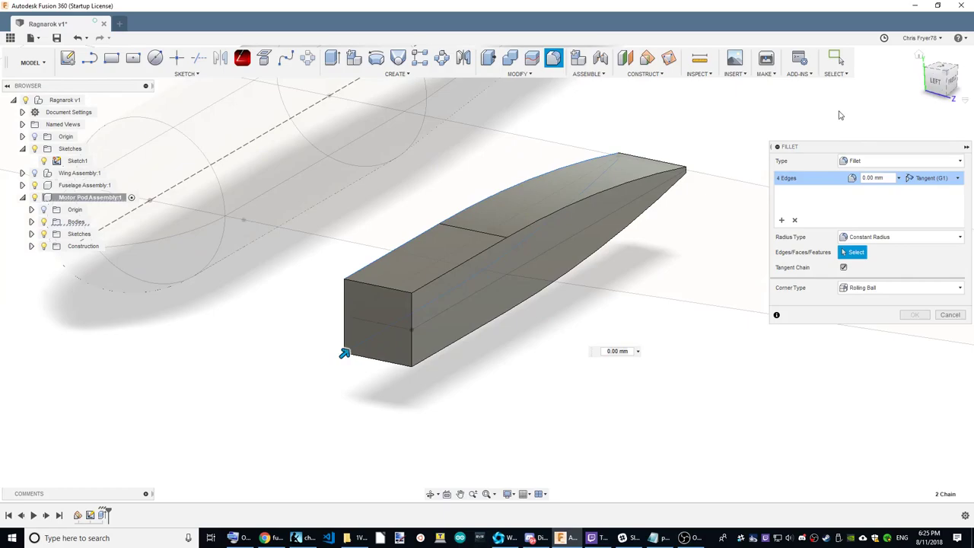
left_click(431, 284)
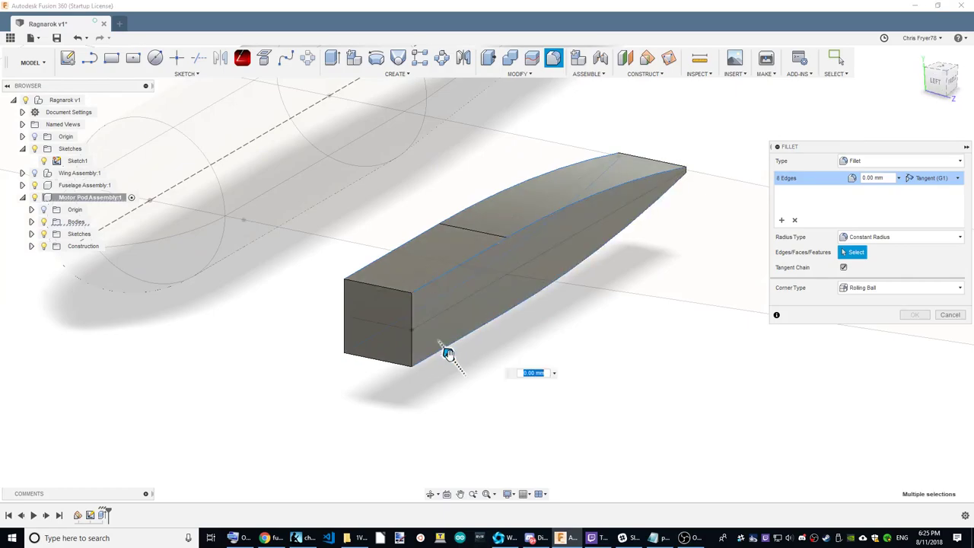
type("15")
key("Return")
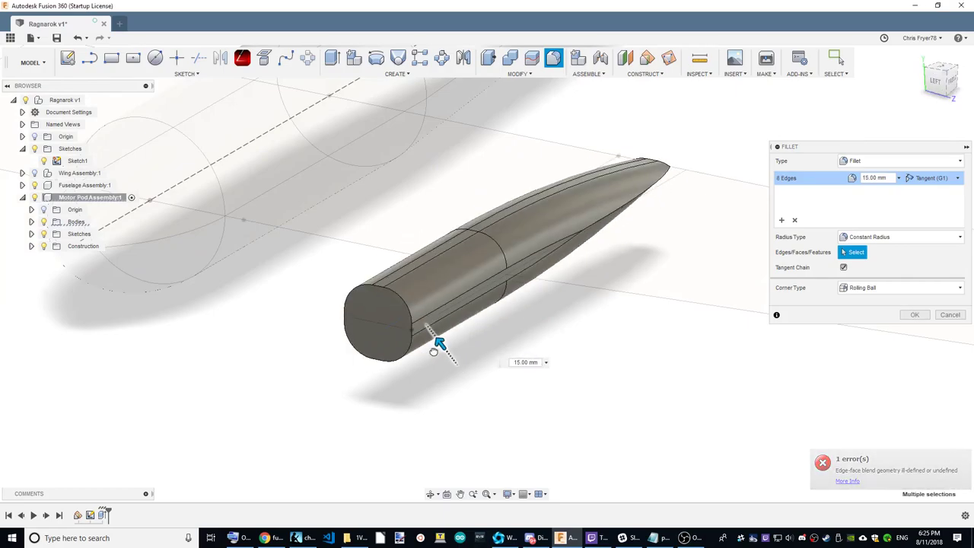
left_click_drag(439, 344, 438, 344)
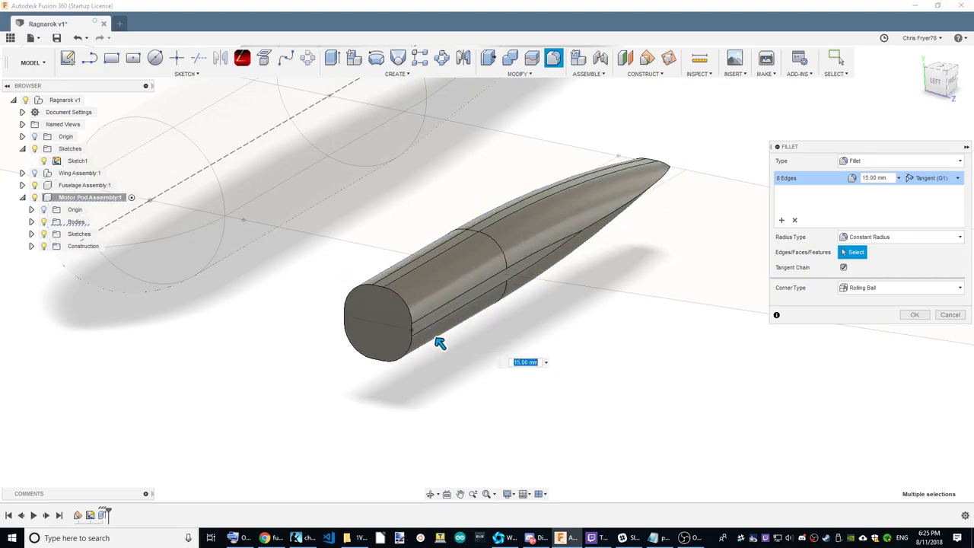
type("17")
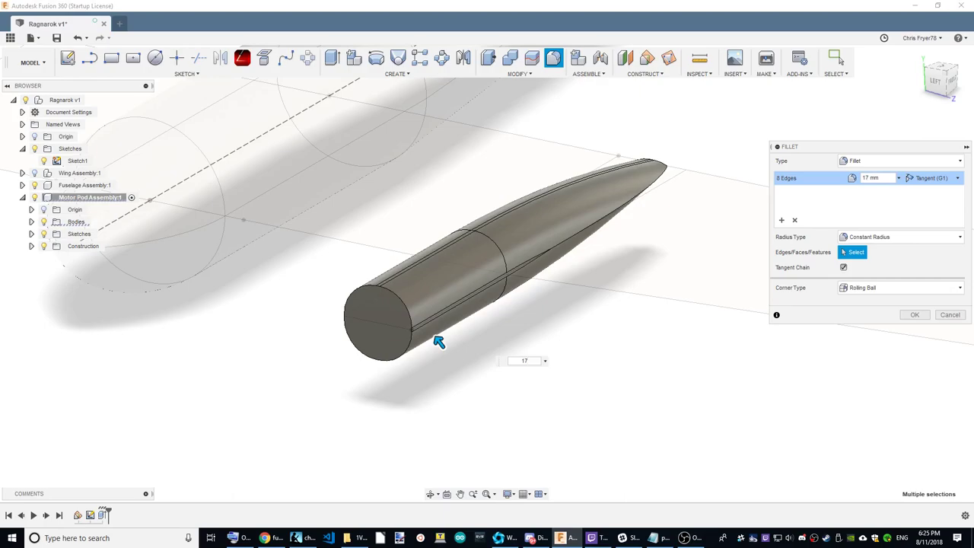
middle_click_drag(487, 273, 533, 276, "shift")
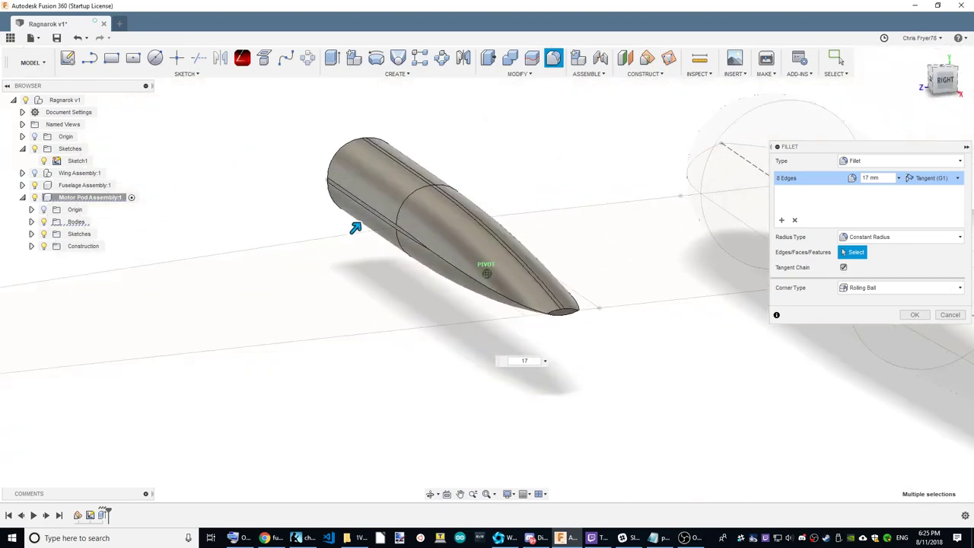
middle_click_drag(492, 231, 409, 369, "shift")
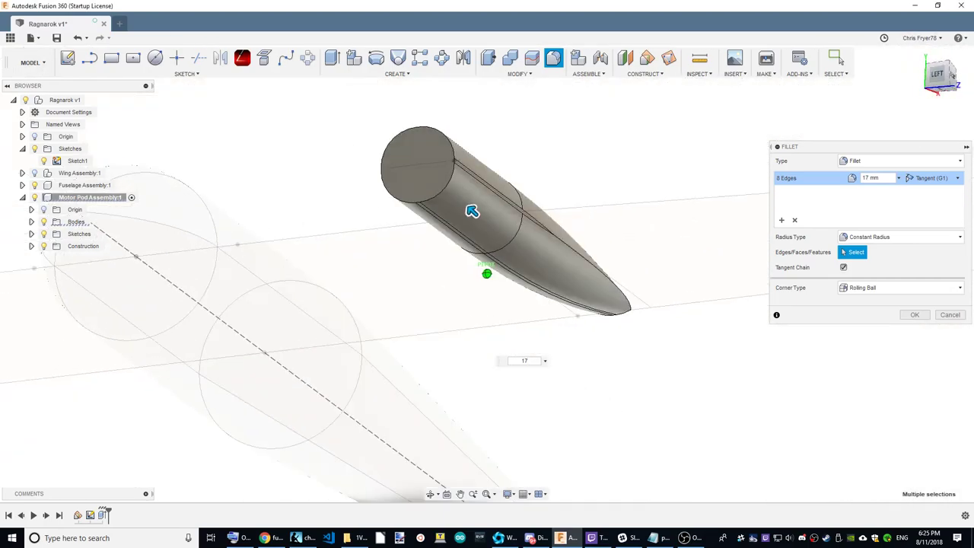
scroll(604, 174, "up", 5)
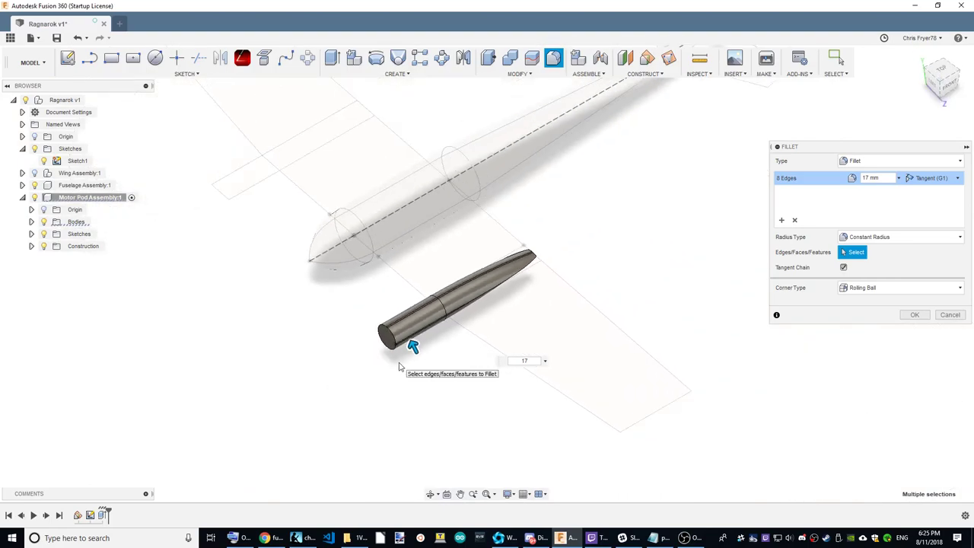
middle_click_drag(605, 175, 522, 341, "shift")
scroll(448, 334, "down", 3)
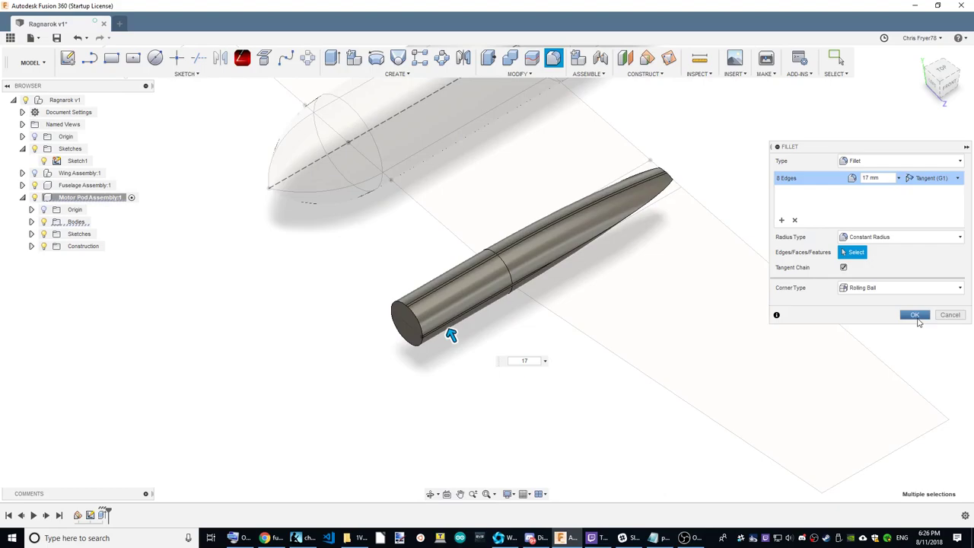
left_click(915, 315)
Activate the top-level Ragnarok v1 component and show Wing Assembly again
scroll(573, 413, "up", 3)
scroll(570, 382, "up", 2)
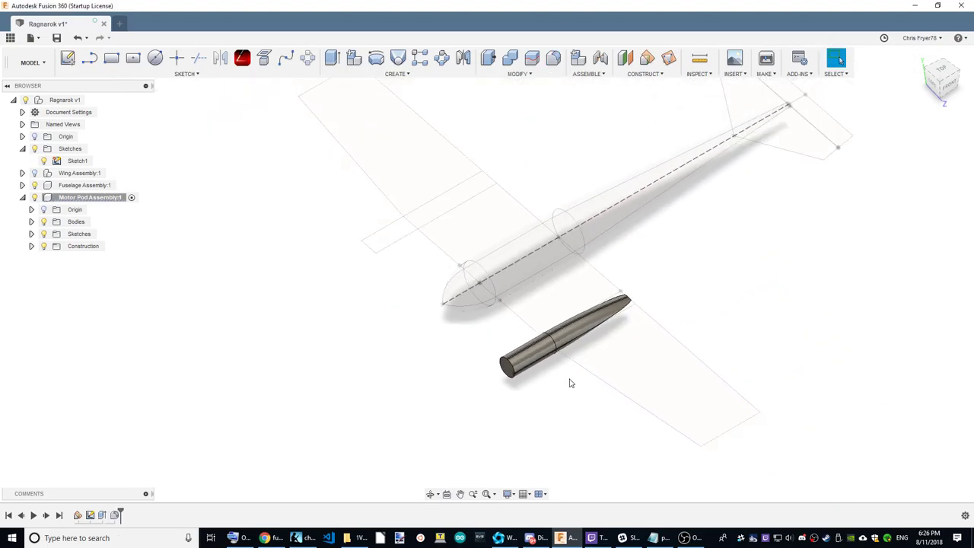
mouse_move(85, 185)
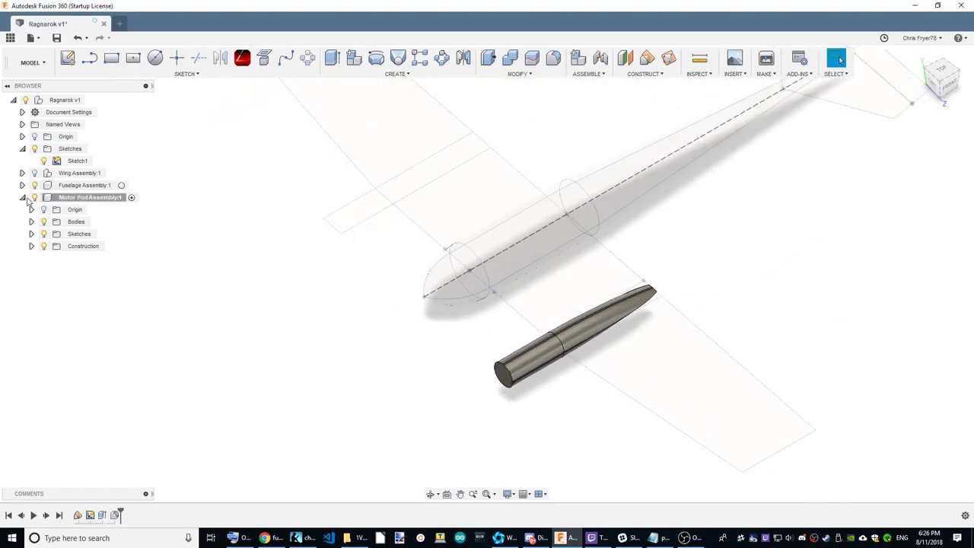
left_click(94, 100)
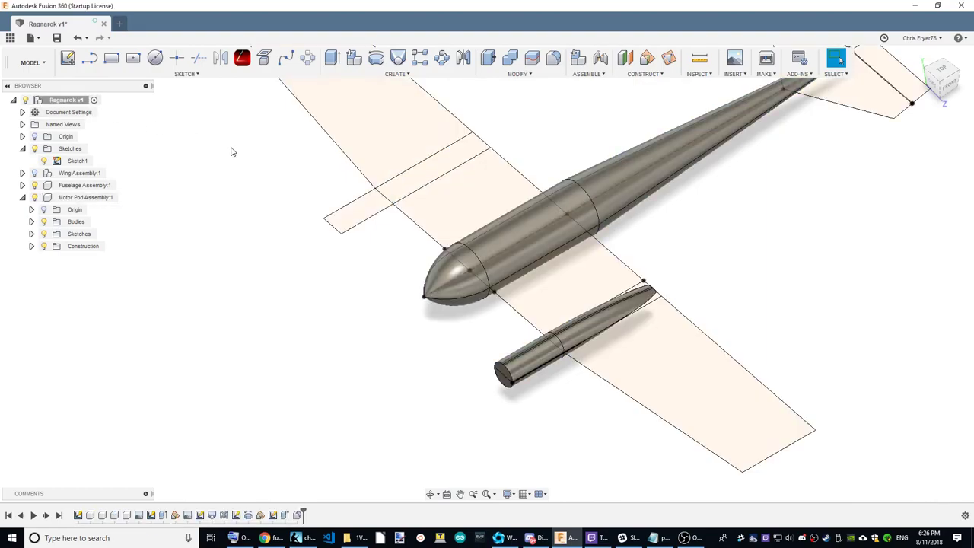
left_click(35, 174)
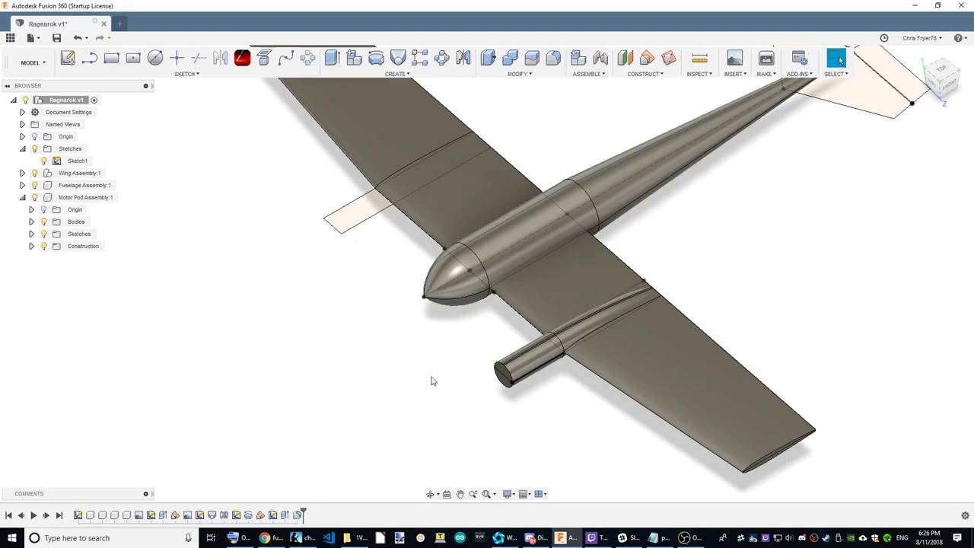
Hide the motor pod's Sketch1 and cut the wing from the motor pod with Keep Tools on
left_click(31, 234)
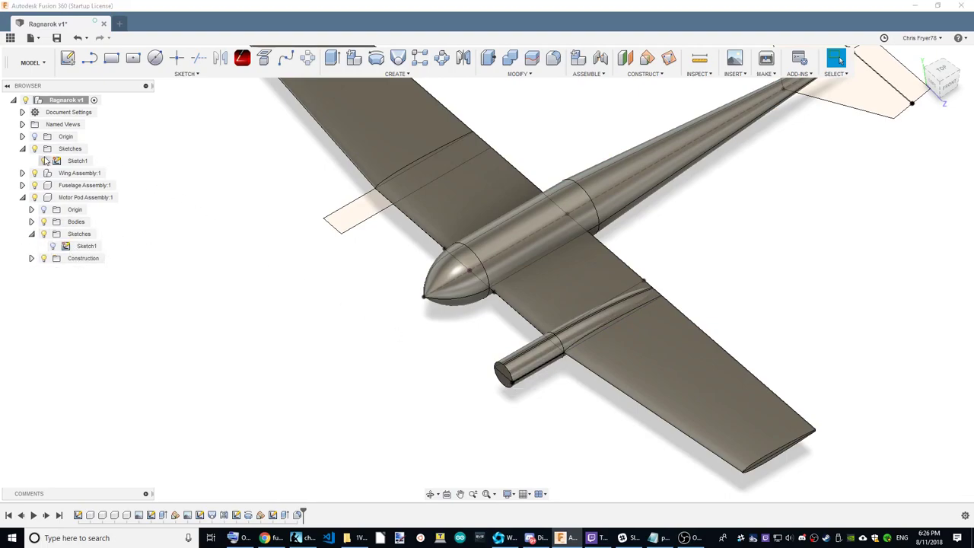
left_click(44, 160)
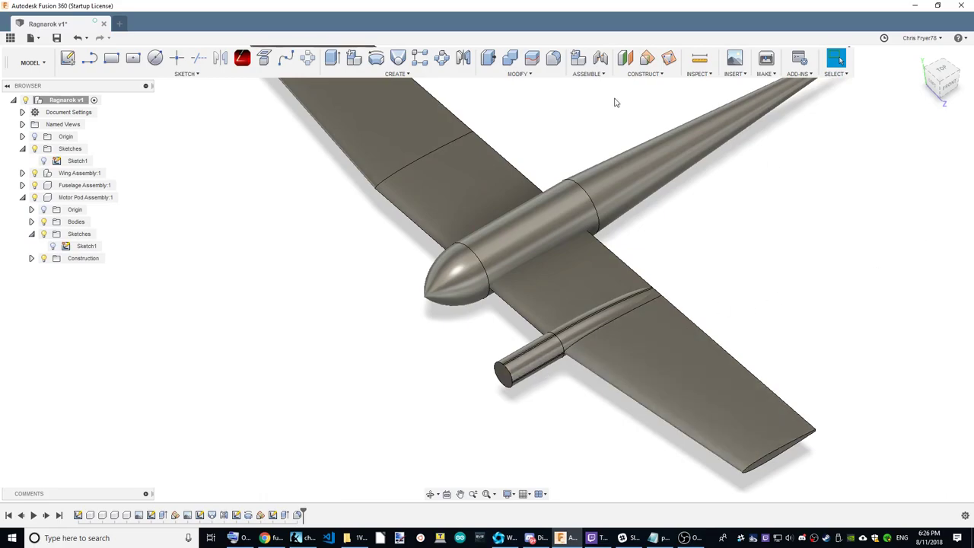
left_click(510, 61)
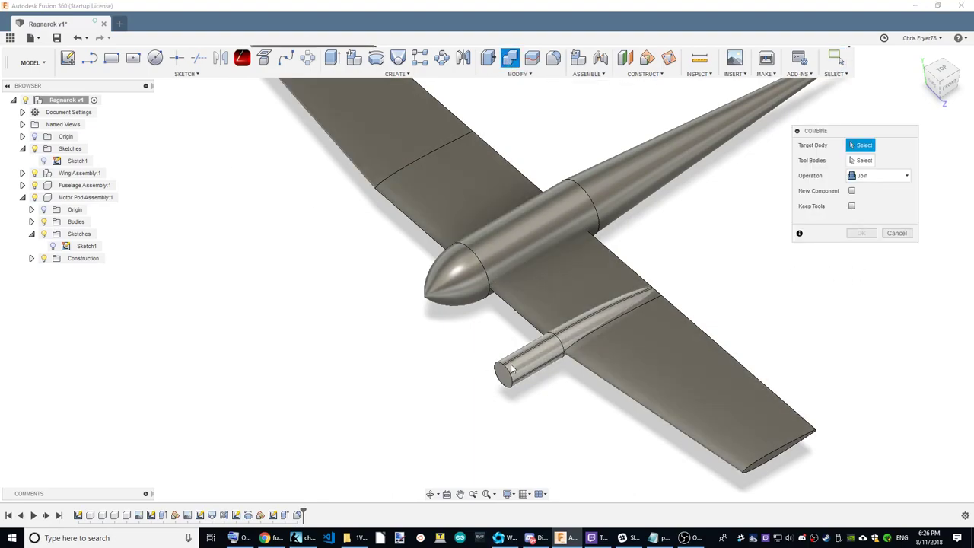
left_click(511, 368)
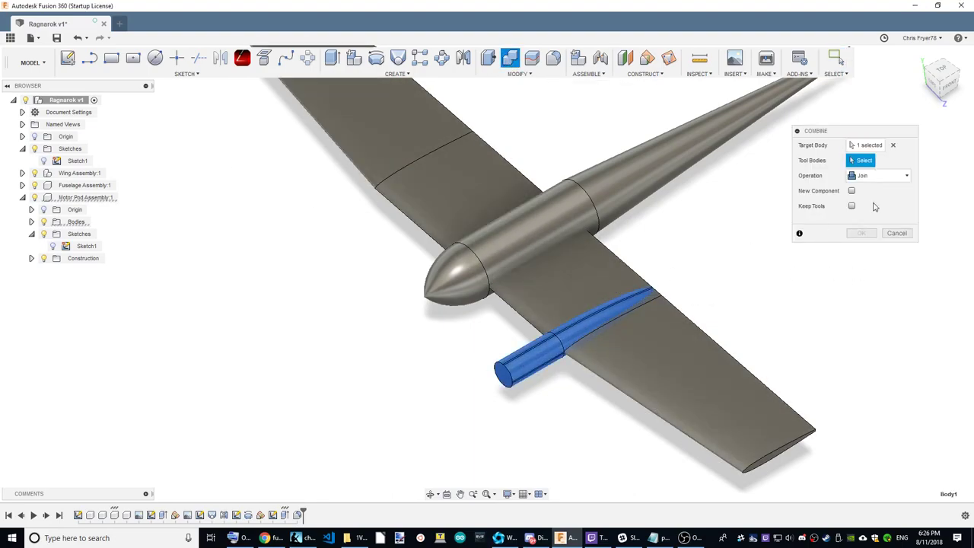
left_click(851, 206)
left_click(879, 175)
left_click(864, 198)
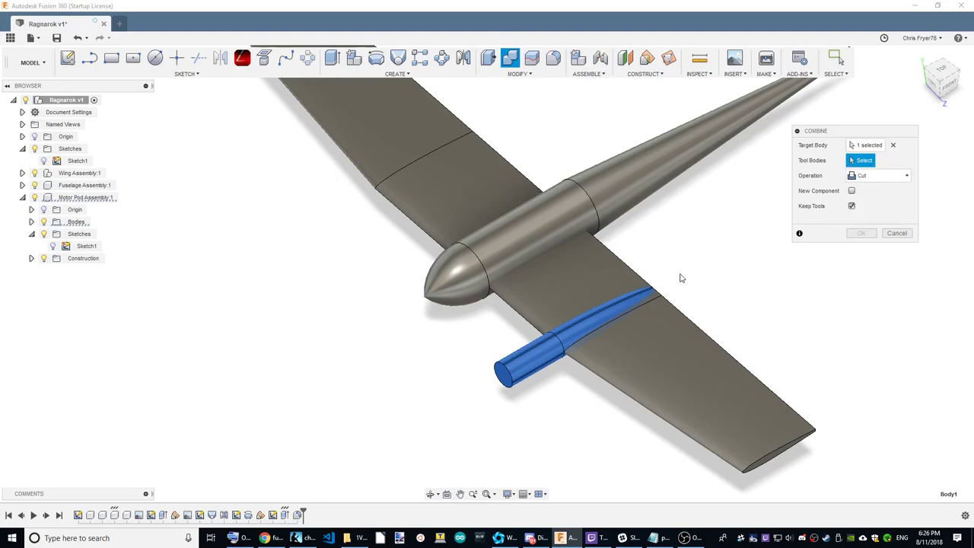
left_click(558, 306)
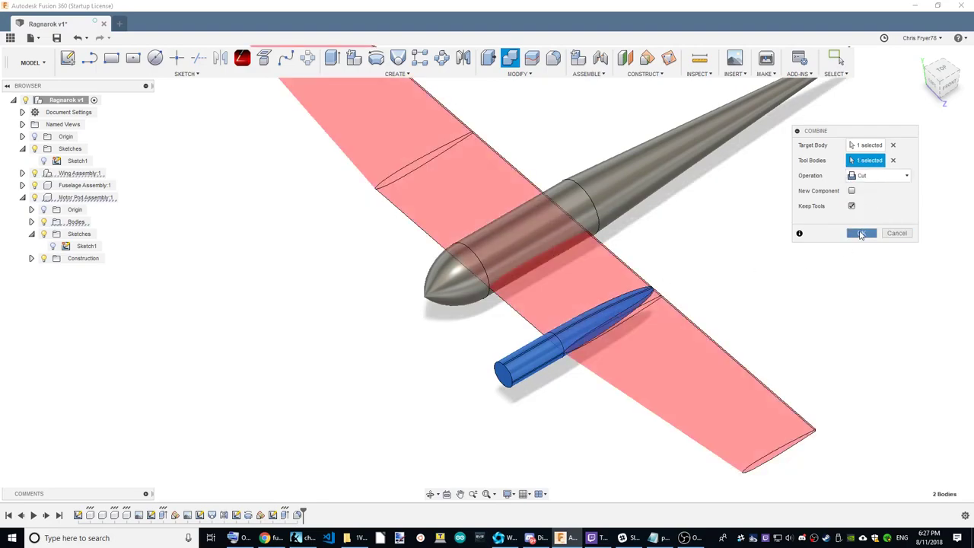
left_click(860, 233)
Orbit the aircraft to inspect the cut, then undo it
left_click_drag(934, 82, 840, 61)
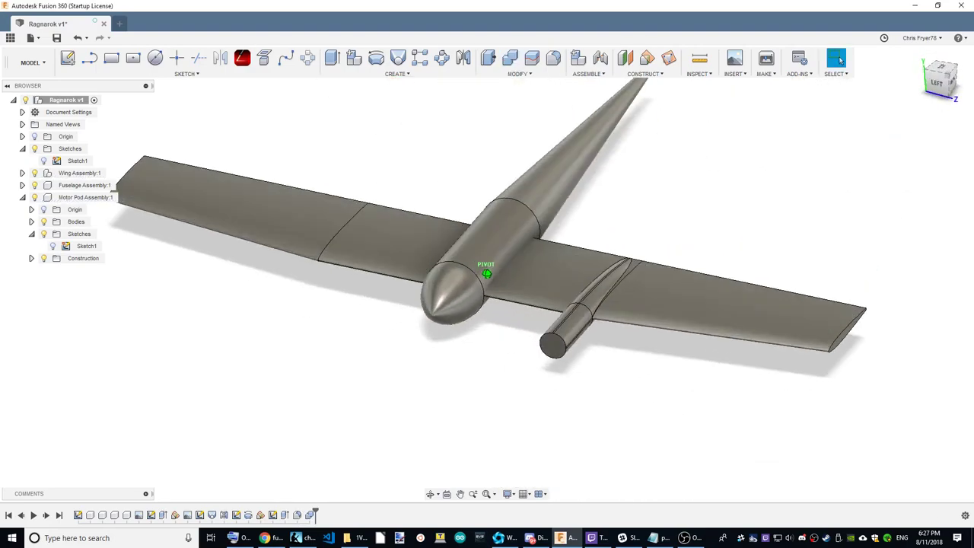
middle_click_drag(840, 61, 684, 114, "shift")
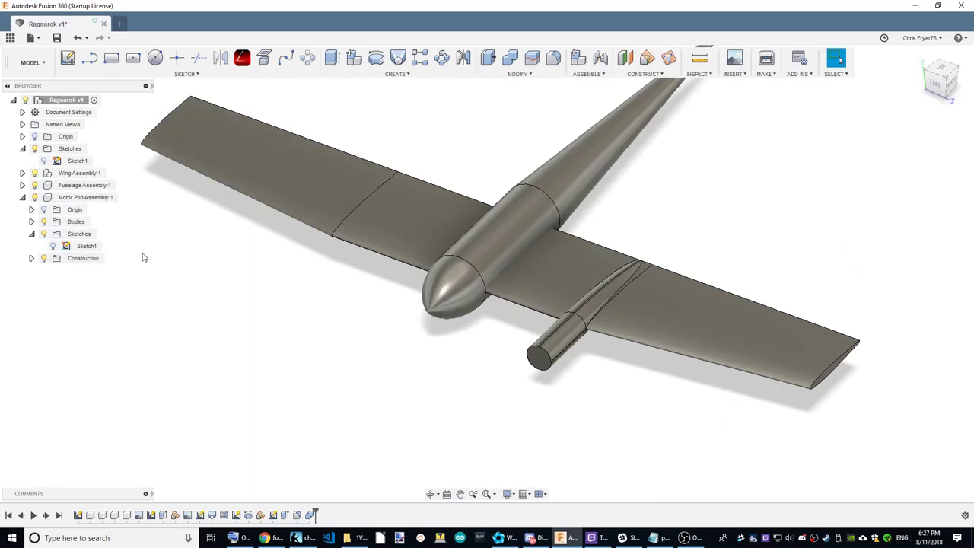
left_click(80, 38)
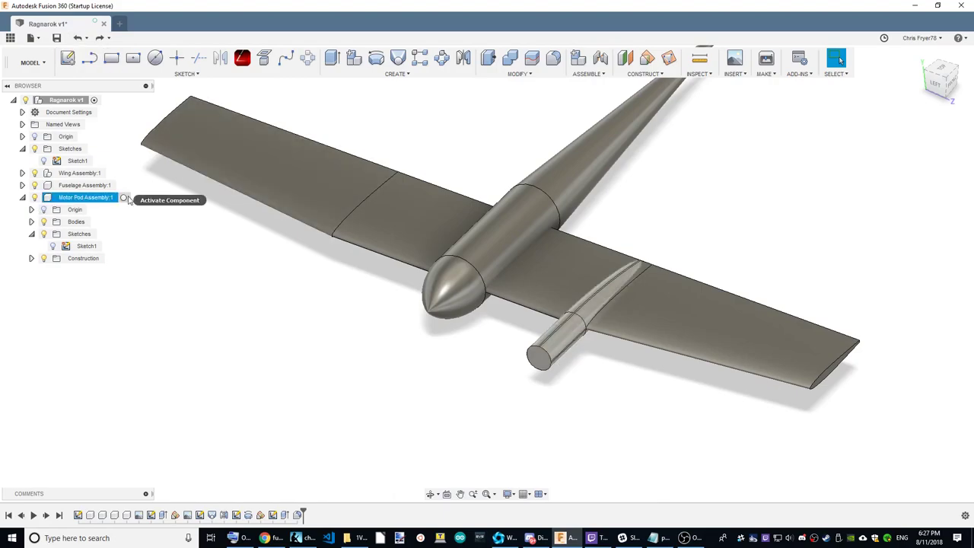
With Motor Pod Assembly:1 active, cut the wing from the pod keeping the wing, then reactivate Ragnarok v1
left_click(131, 197)
left_click(510, 58)
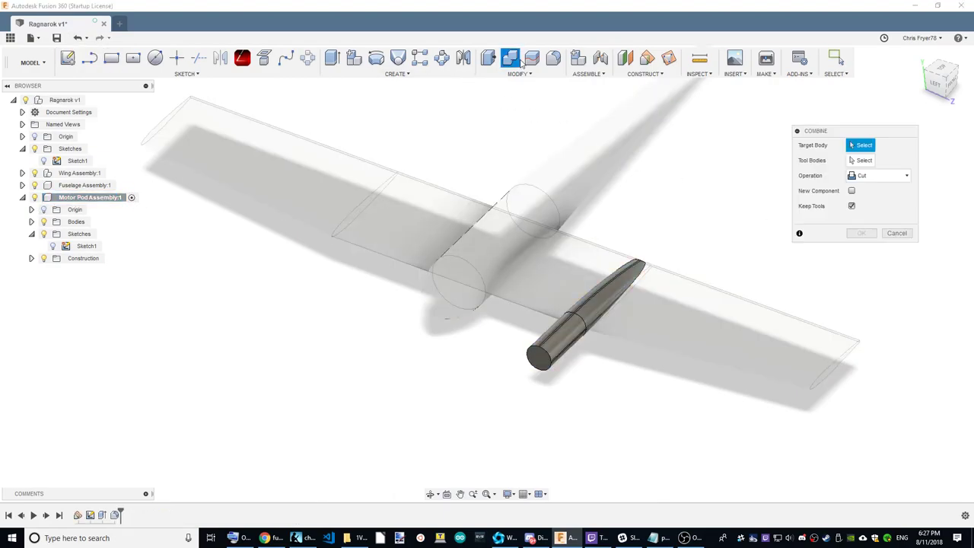
left_click(582, 312)
left_click(679, 326)
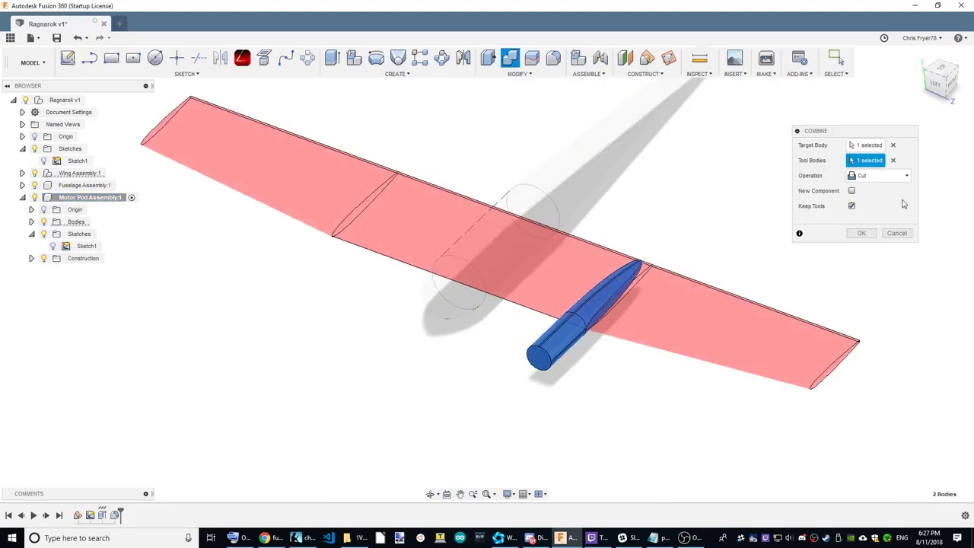
left_click(859, 234)
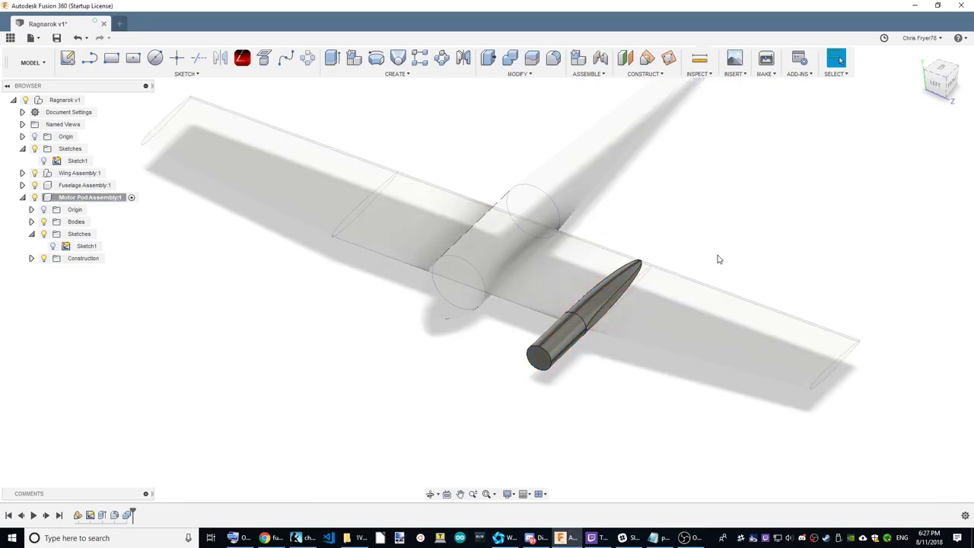
left_click(93, 99)
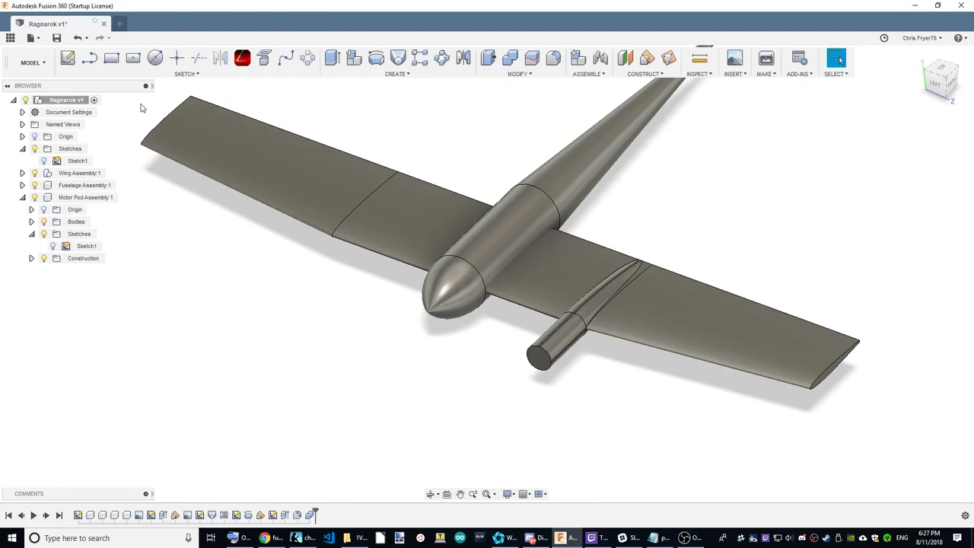
Mirror the Motor Pod Assembly:1 component across the aircraft's centre plane
left_click(463, 58)
left_click(874, 144)
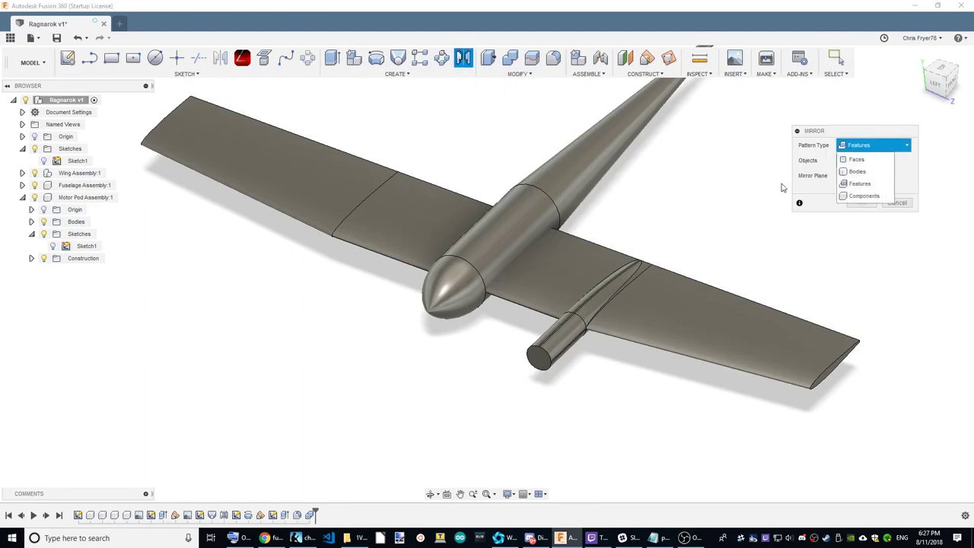
left_click(863, 195)
left_click(538, 355)
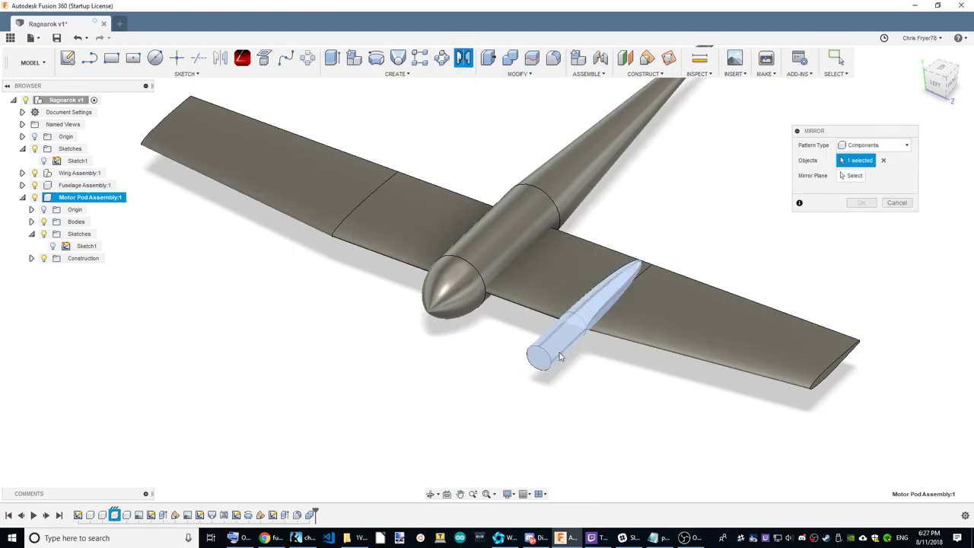
left_click(843, 178)
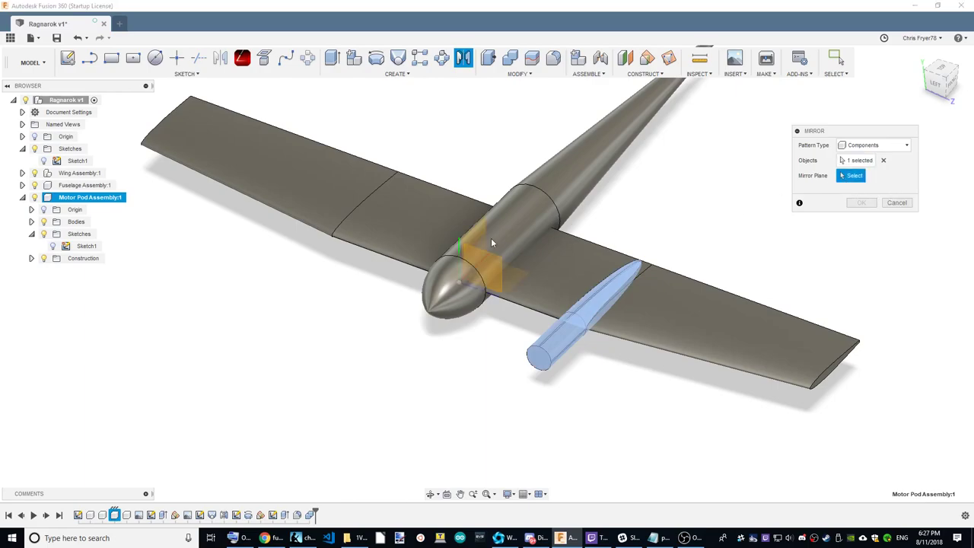
left_click(485, 237)
left_click(861, 203)
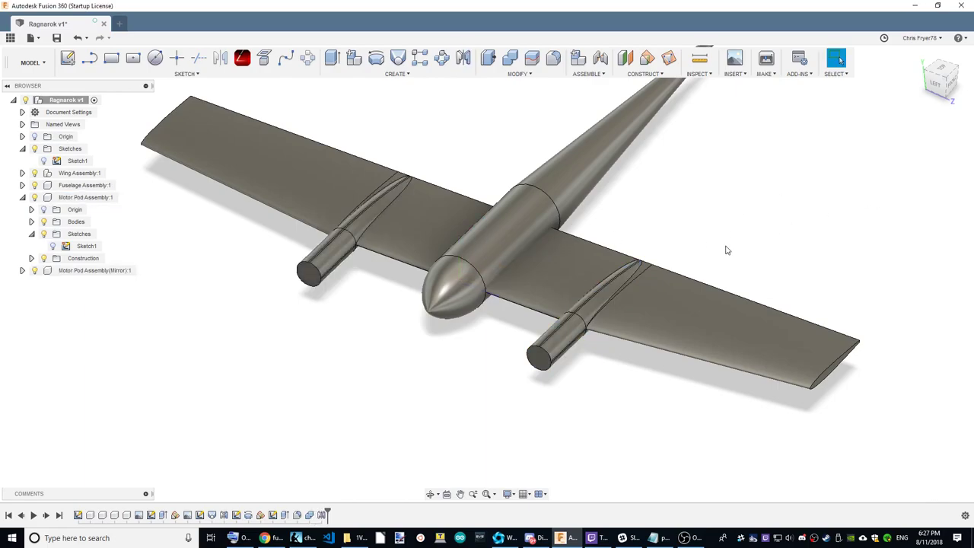
Orbit around the aircraft to inspect the two matching motor pods
scroll(404, 380, "down", 5)
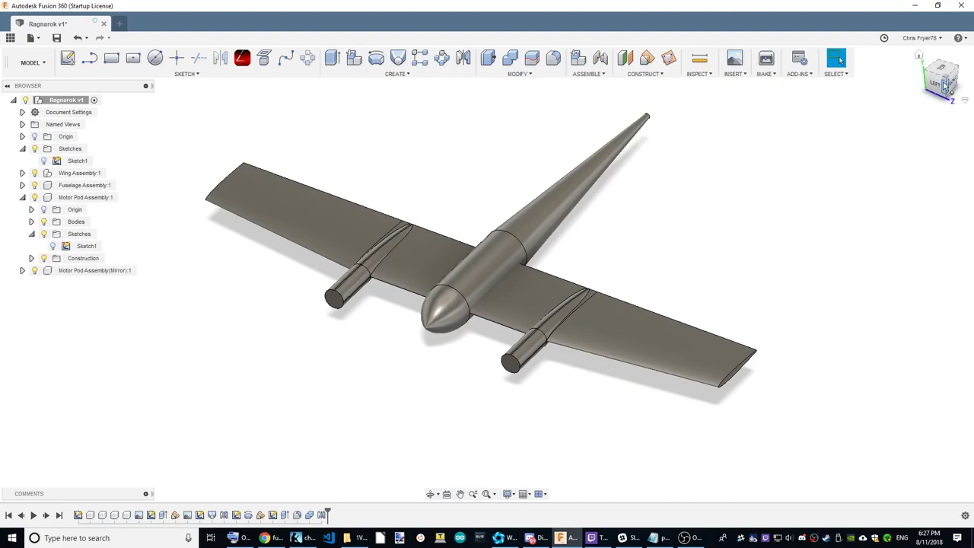
middle_click_drag(486, 273, 426, 289, "shift")
middle_click_drag(486, 272, 457, 282, "shift")
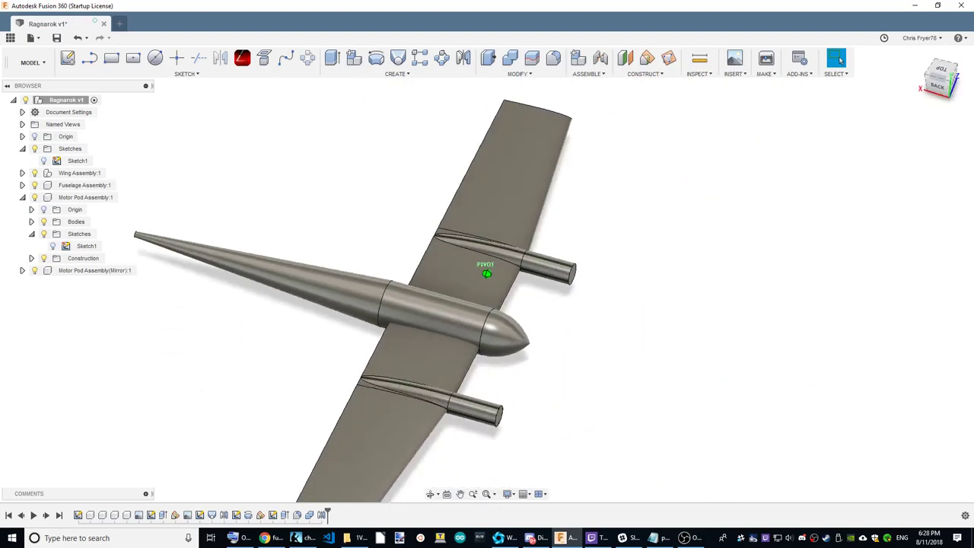
middle_click_drag(839, 59, 839, 60, "shift")
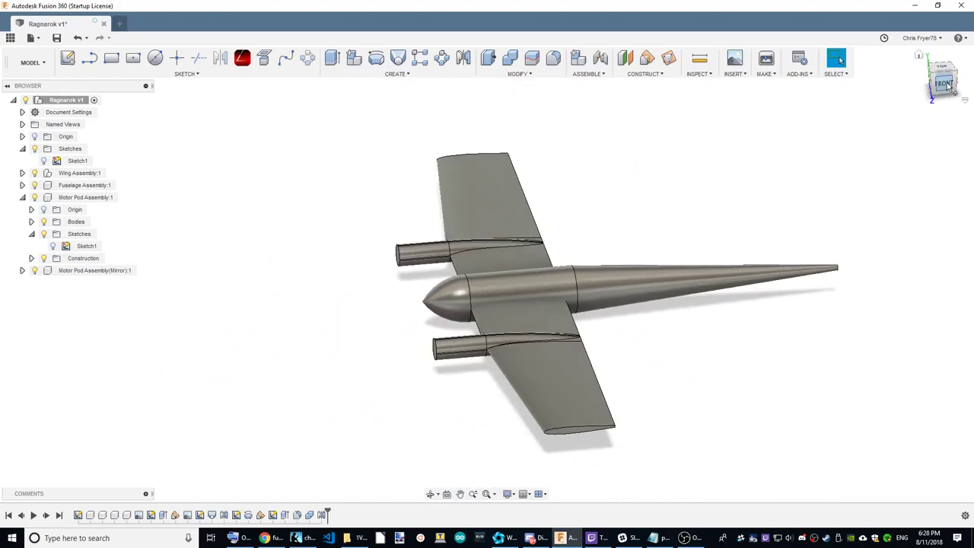
mouse_move(948, 89)
middle_mouse_down("shift")
mouse_move(492, 231)
mouse_move(505, 372)
mouse_move(564, 313)
mouse_move(561, 293)
mouse_move(489, 442)
mouse_move(418, 449)
mouse_move(440, 354)
middle_mouse_up("shift")
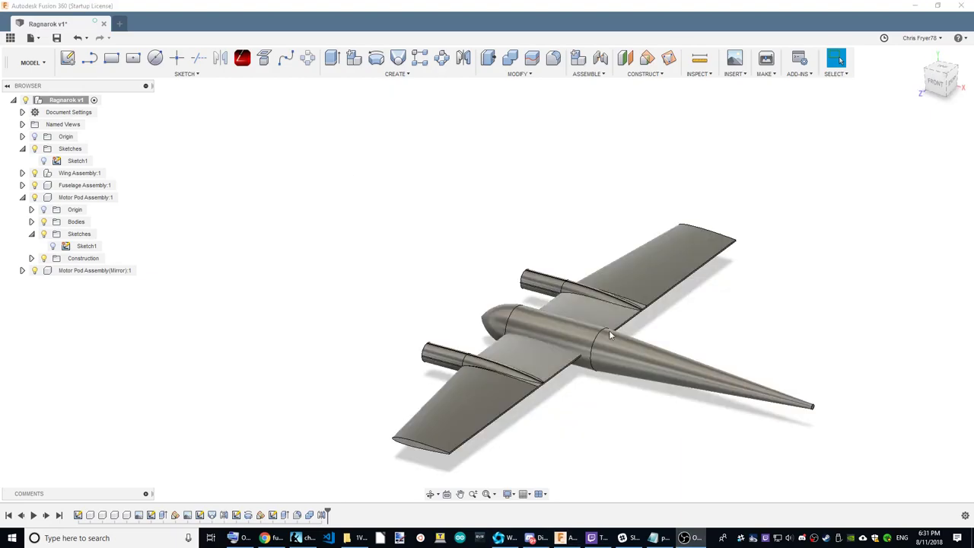
Activate Fuselage Assembly:1 and fillet the fuselage-to-tail-cone seam edge with a 1 mm radius
scroll(607, 336, "up", 2)
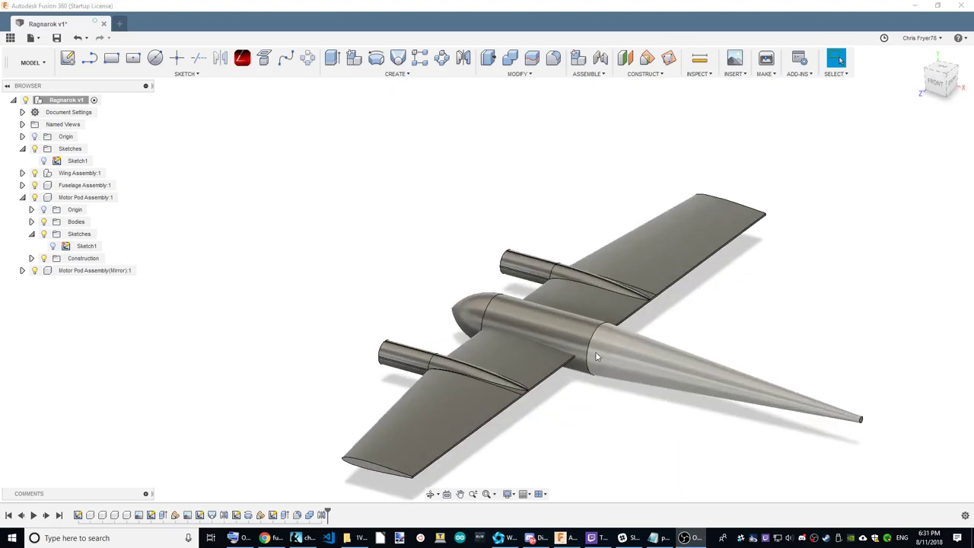
scroll(607, 335, "up", 3)
scroll(614, 307, "up", 3)
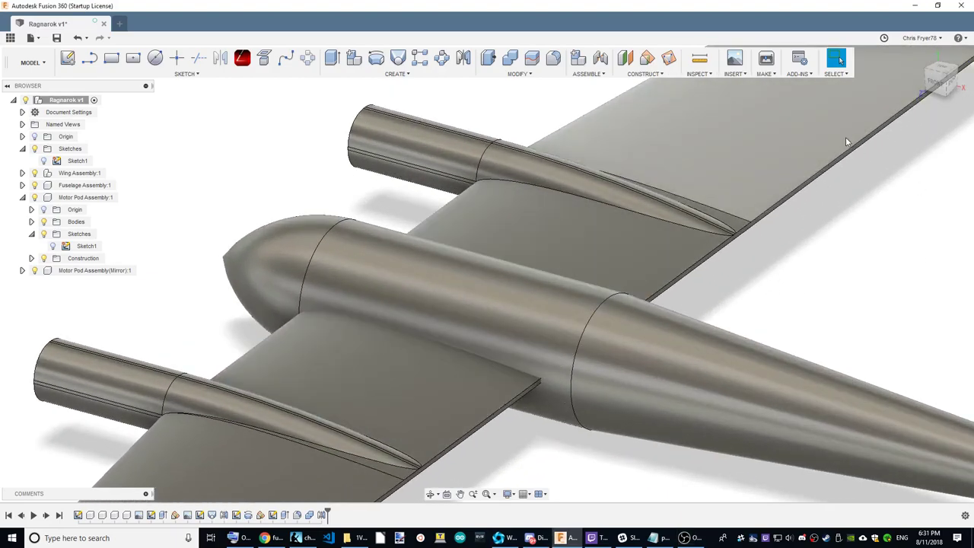
left_click(951, 83)
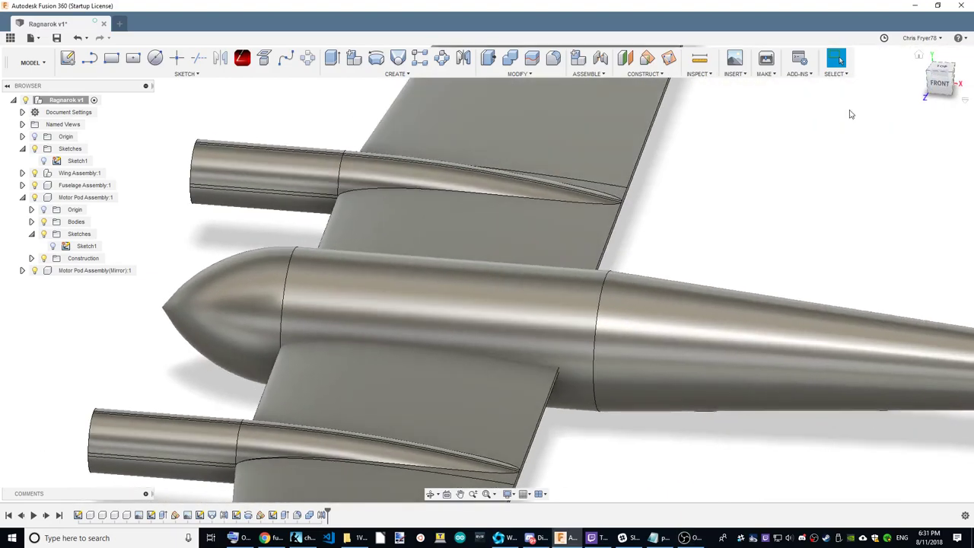
left_click(130, 185)
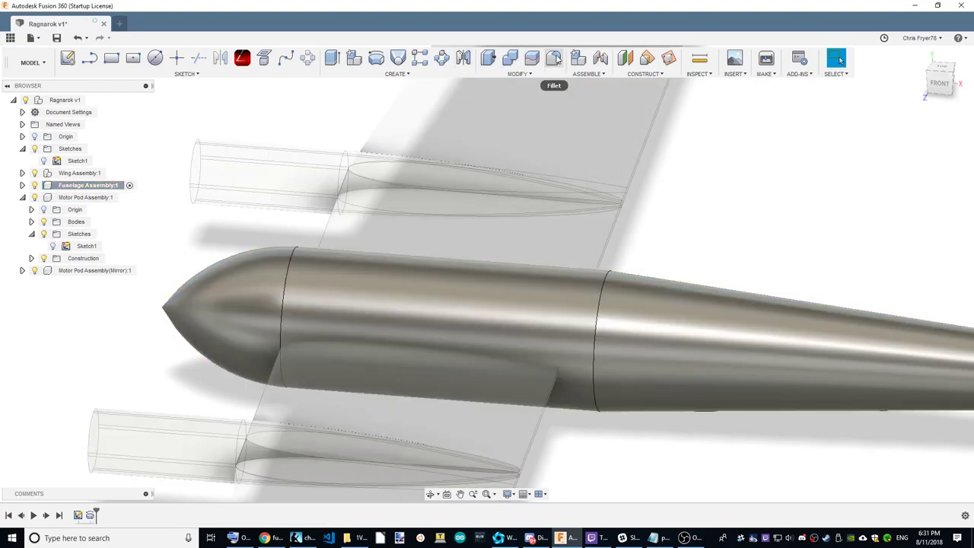
left_click(553, 58)
left_click(593, 323)
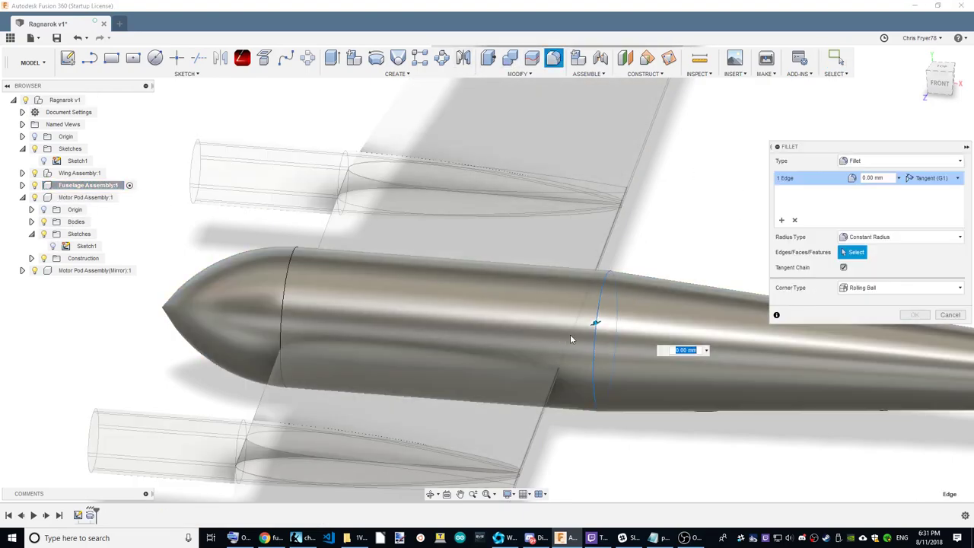
type("30")
key("Return")
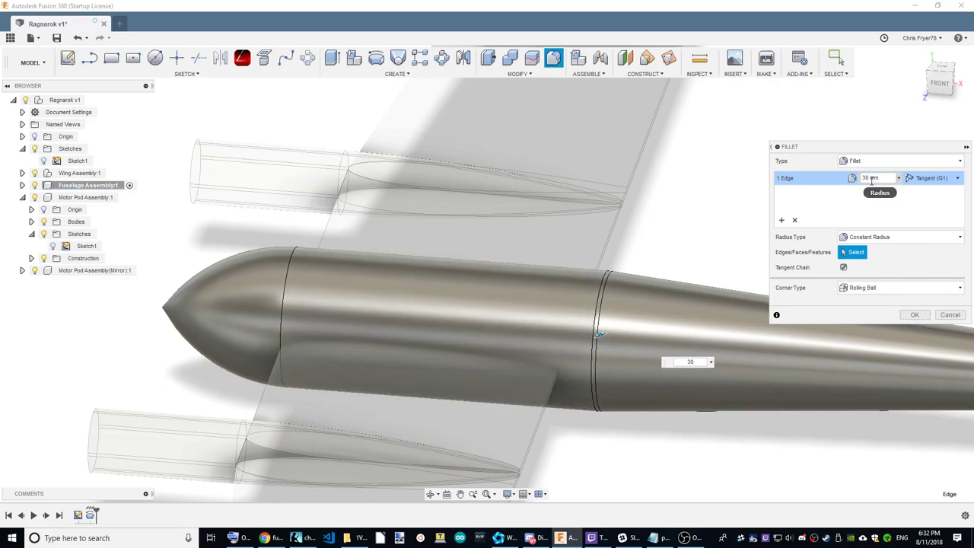
type("100")
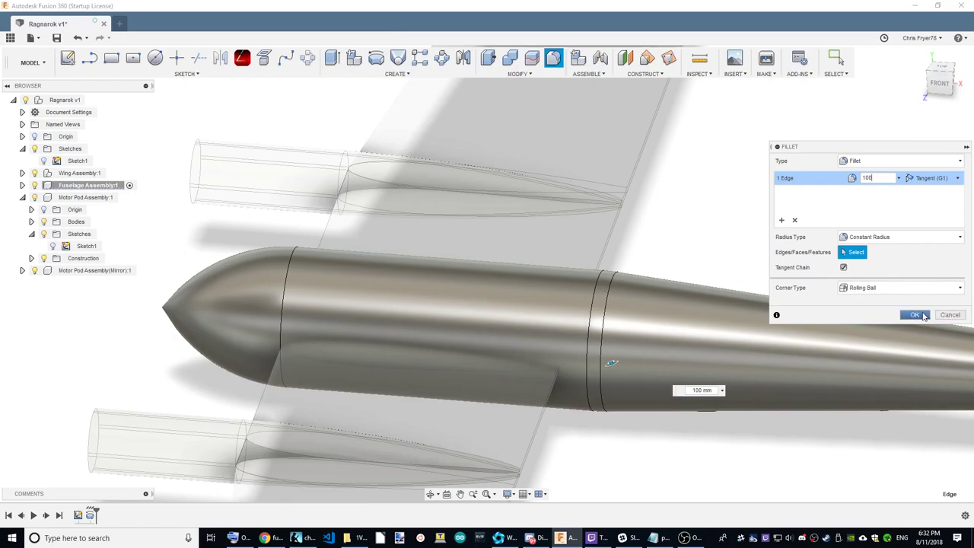
left_click(915, 315)
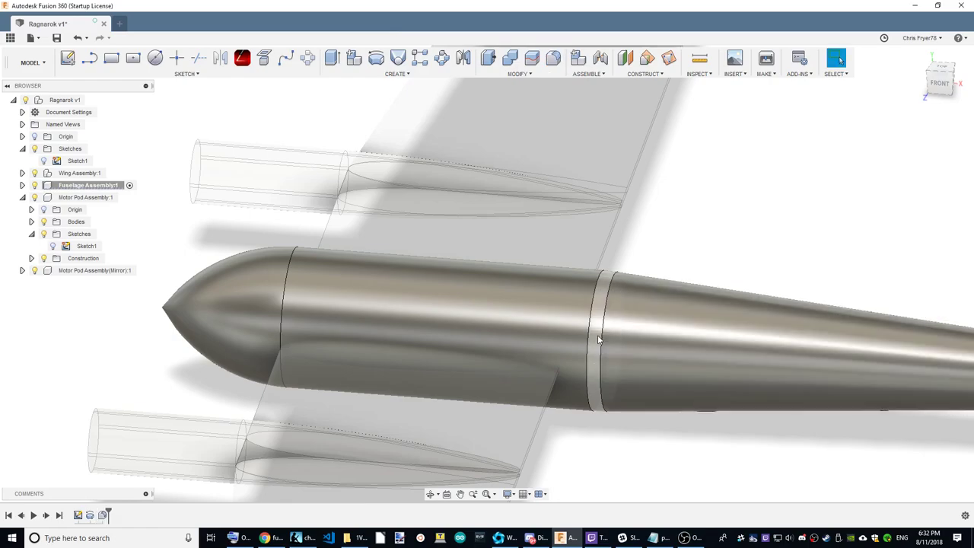
scroll(597, 335, "down", 3)
scroll(443, 232, "down", 3)
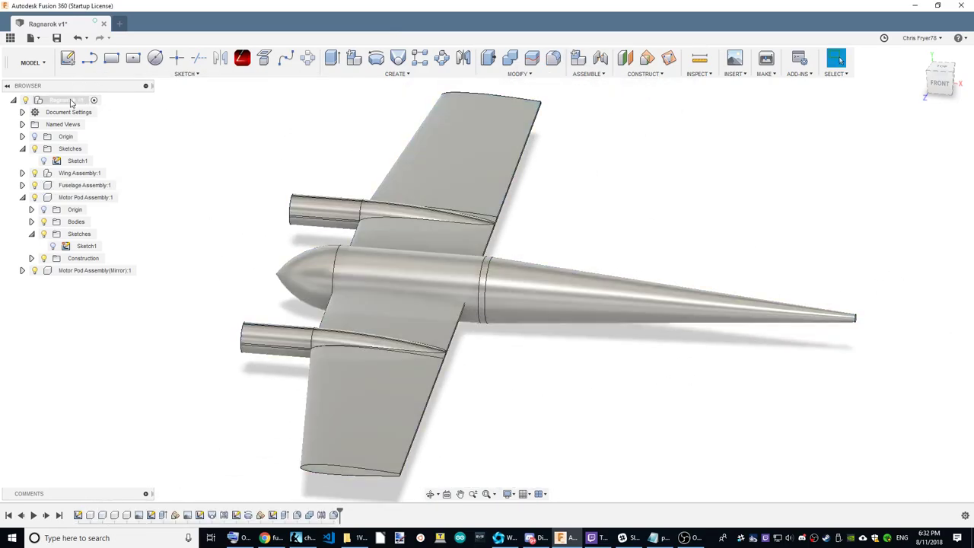
Create a new component under Ragnarok v1 named Tail Assembly
right_click(44, 99)
left_click(146, 106)
left_click(67, 283)
type("Tail Assembly:1")
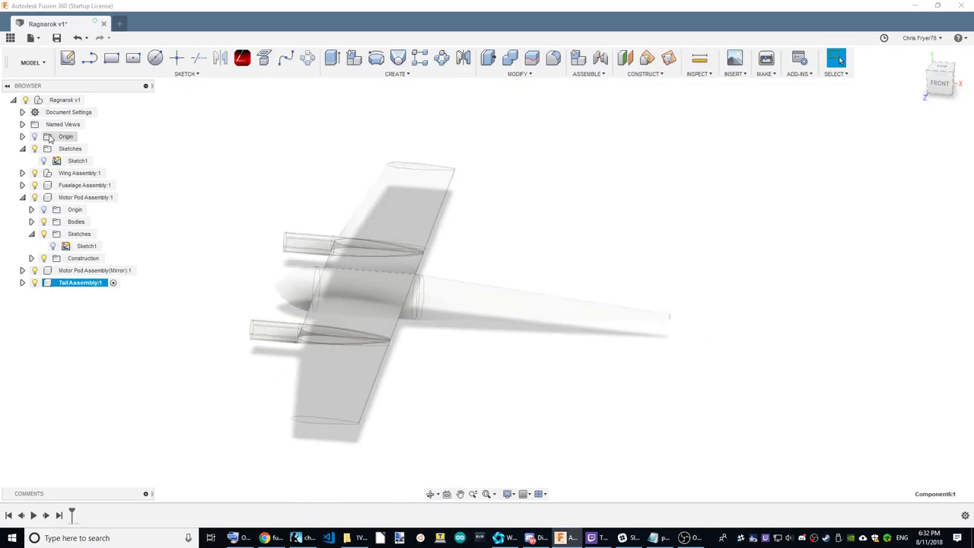
Show the layout Sketch1 and view its tail outline from the top
left_click(44, 161)
mouse_move(941, 80)
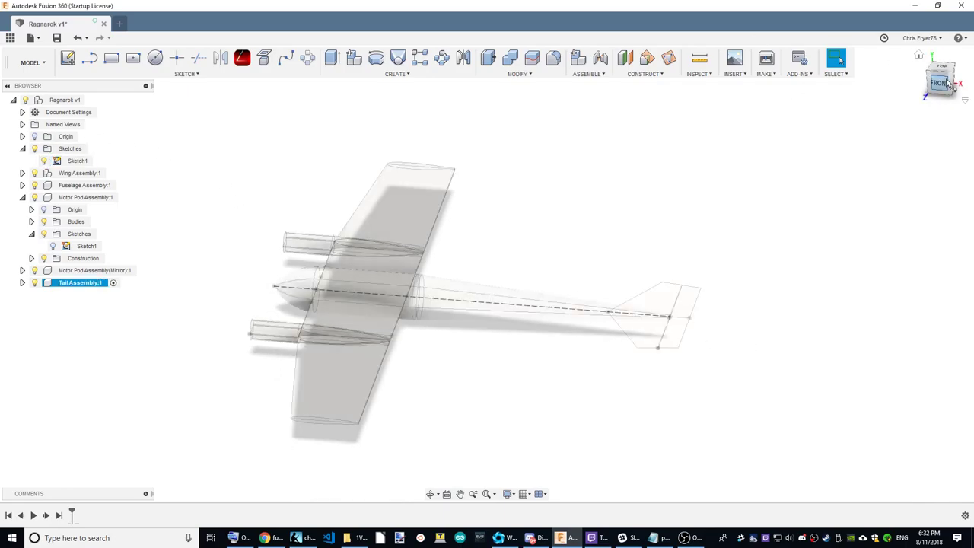
left_click_drag(947, 84, 944, 76)
left_click(942, 74)
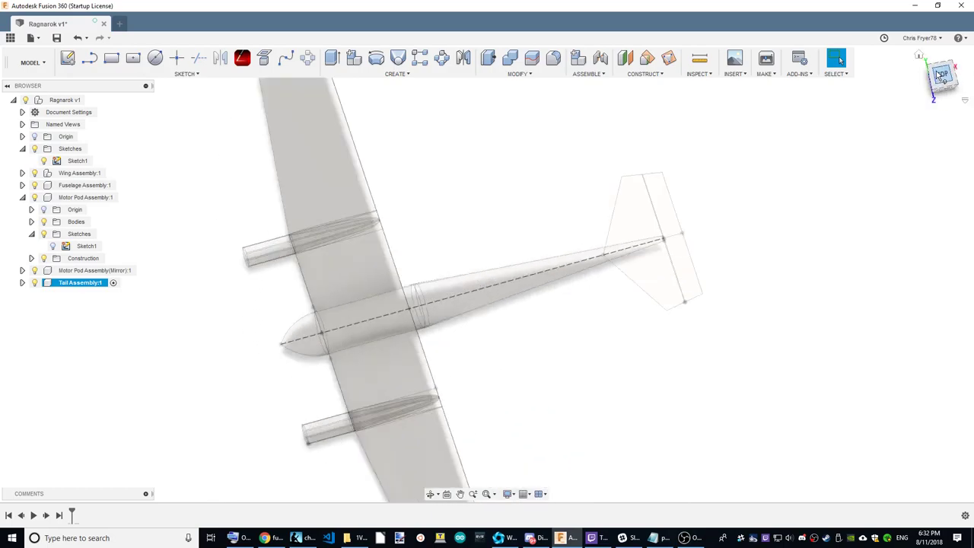
scroll(652, 280, "up", 3)
scroll(652, 280, "down", 2)
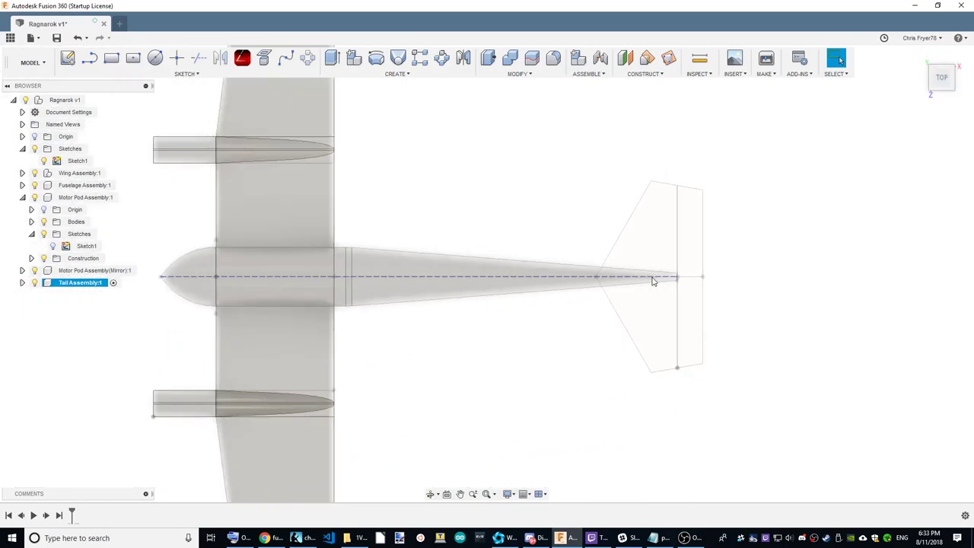
scroll(652, 280, "up", 1)
scroll(648, 278, "up", 2)
scroll(648, 278, "down", 2)
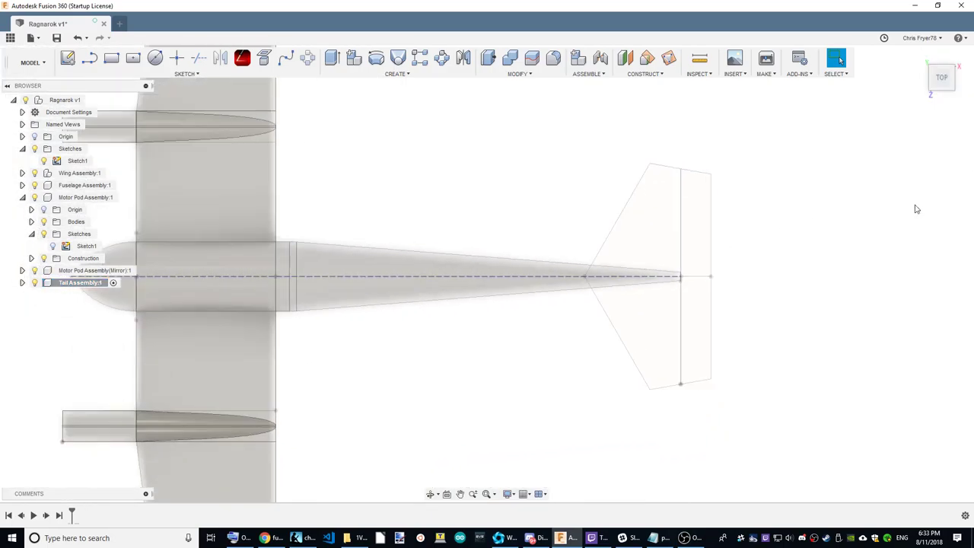
Start a new sketch in Tail Assembly on the layout plane, briefly hiding the wing assembly
left_click(67, 57)
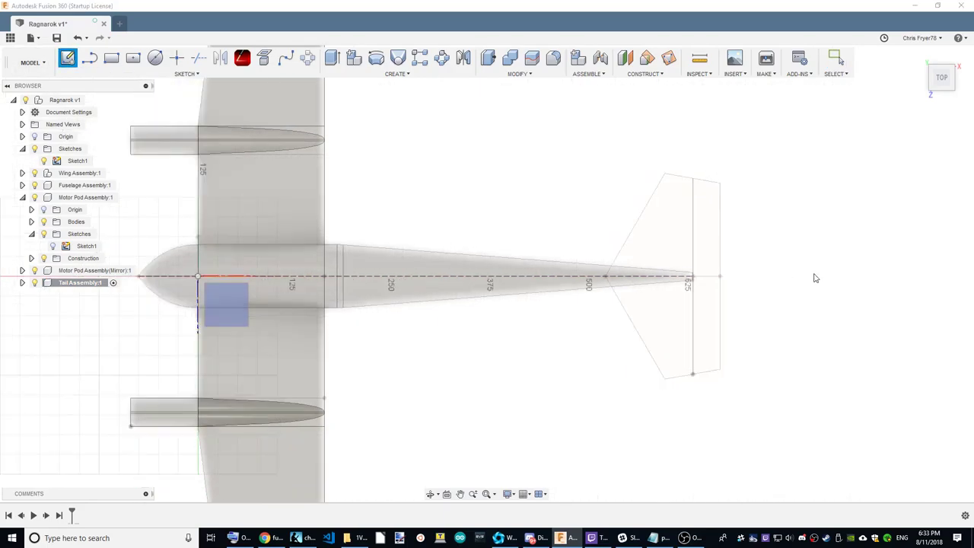
left_click(428, 355)
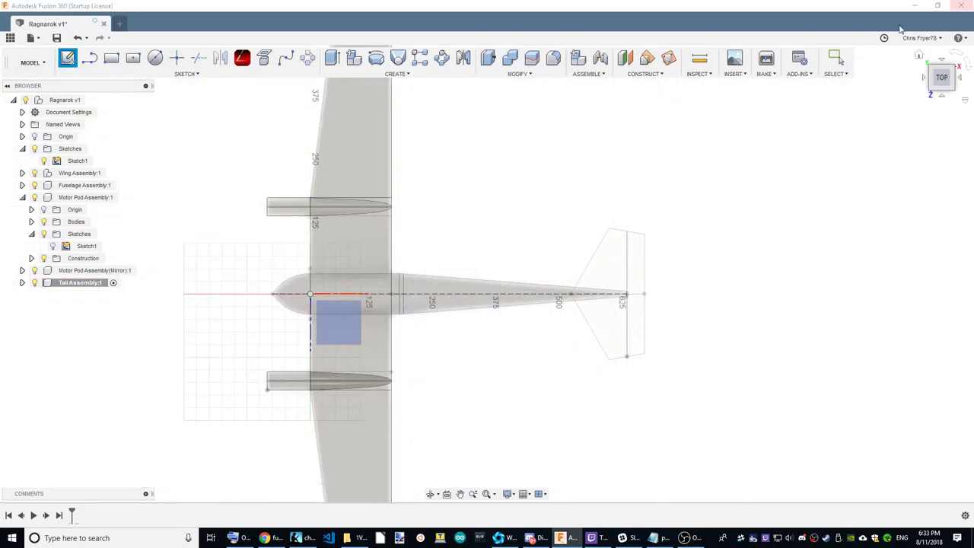
left_click(329, 317)
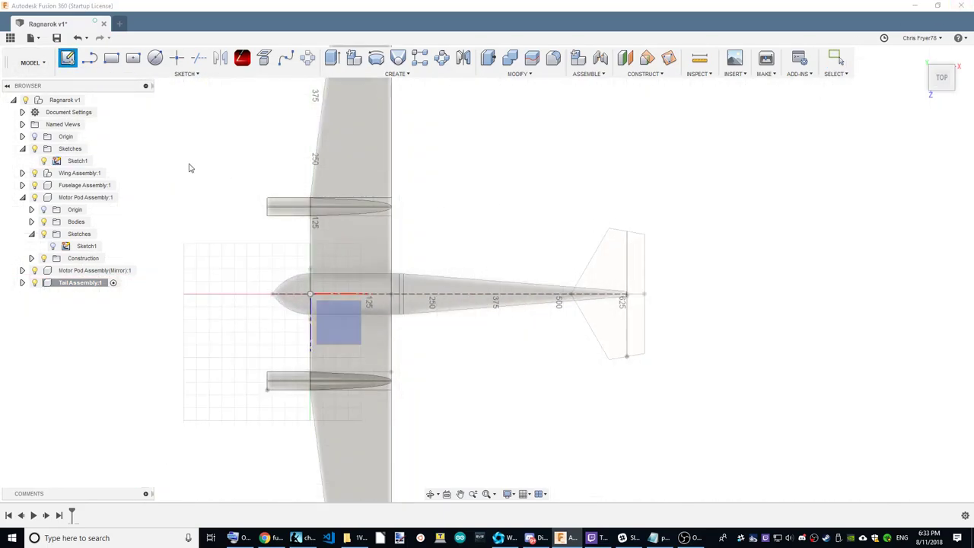
left_click(34, 173)
double_click(77, 160)
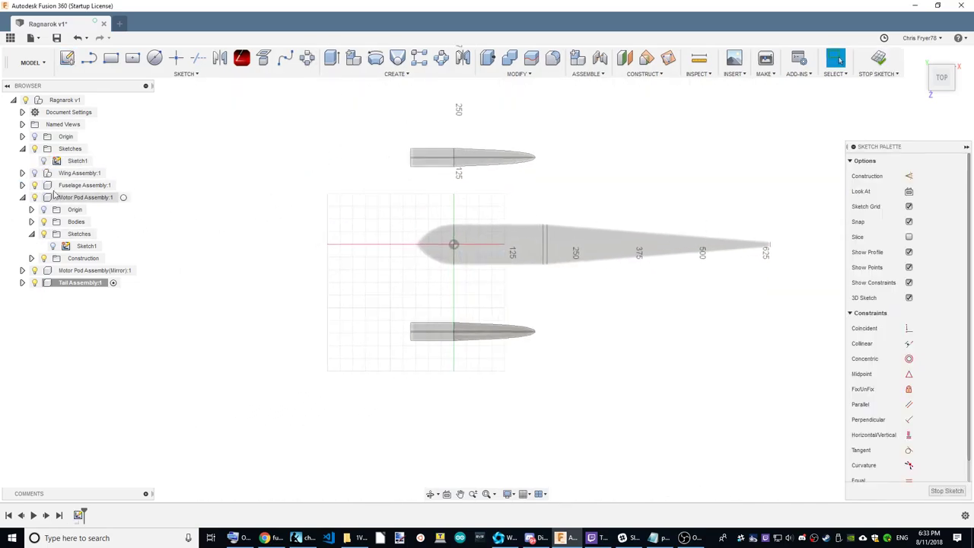
left_click(34, 174)
scroll(341, 369, "down", 2)
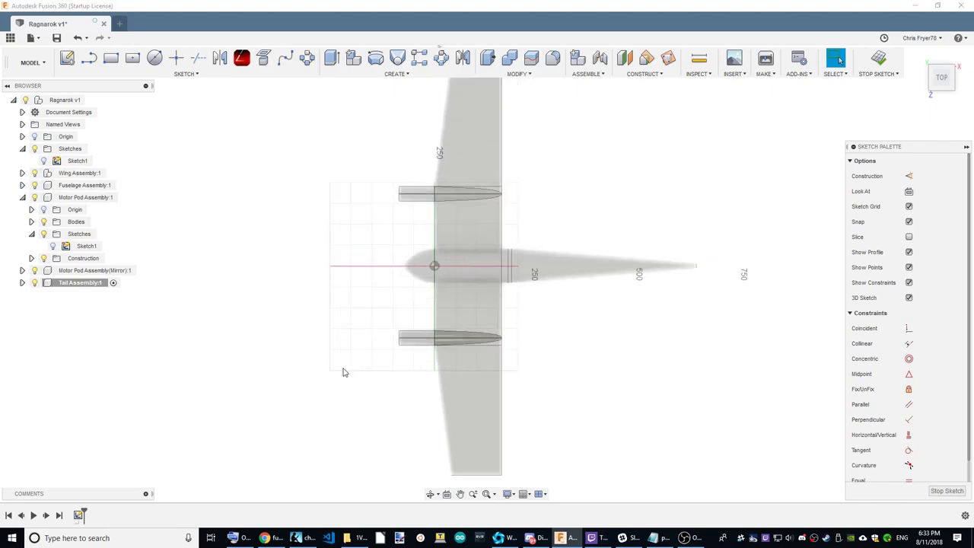
scroll(596, 284, "up", 3)
scroll(604, 282, "up", 2)
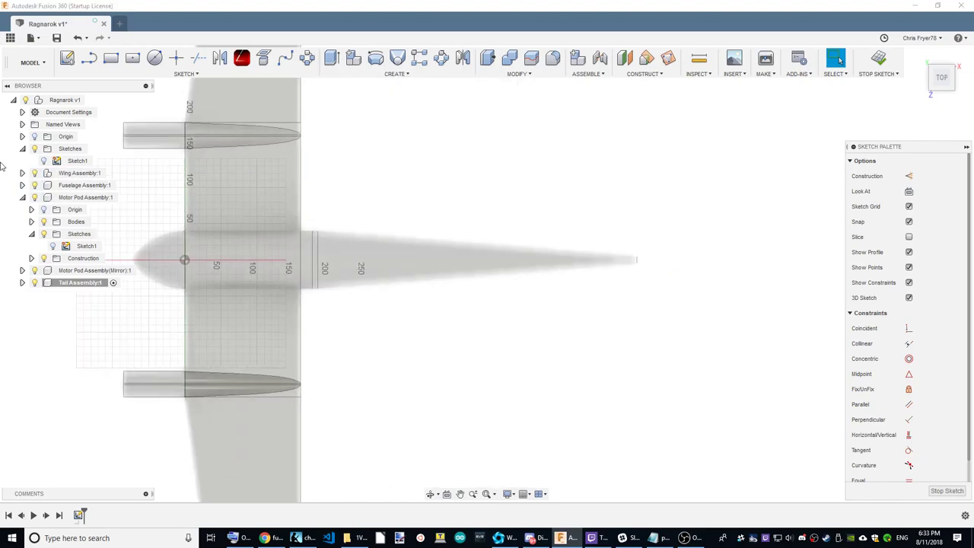
Project the upper tail leading edge, hinge line and trailing edge into the sketch
left_click(263, 59)
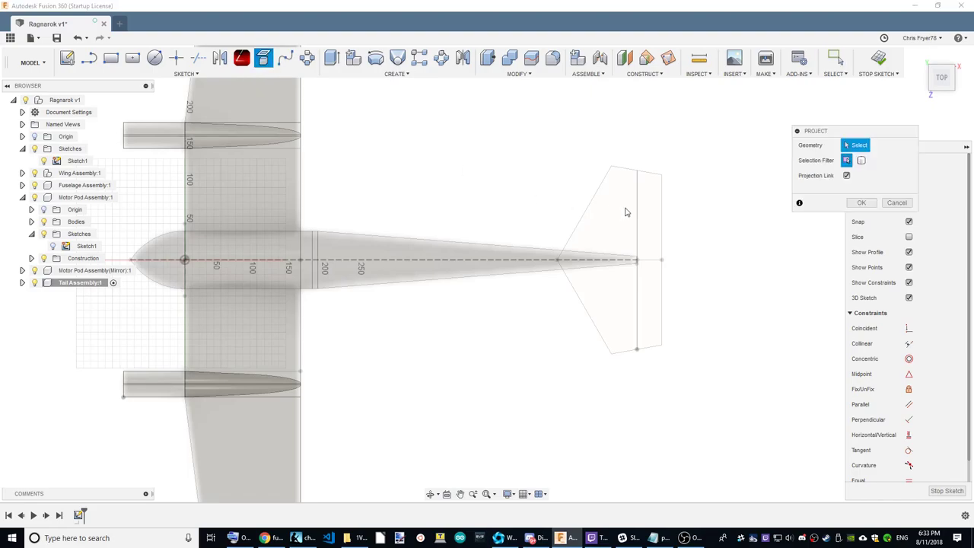
scroll(669, 183, "up", 2)
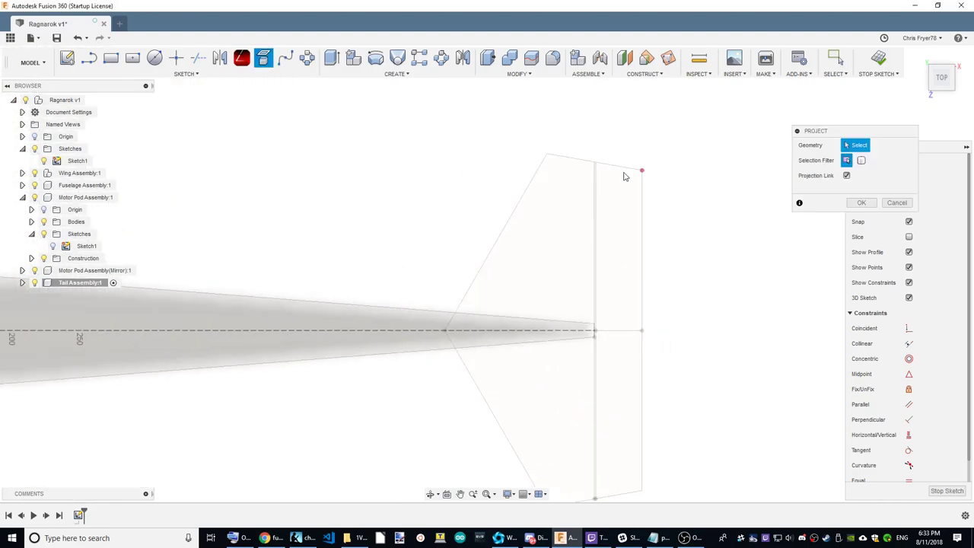
scroll(518, 202, "up", 2)
left_click(517, 202)
scroll(616, 164, "up", 2)
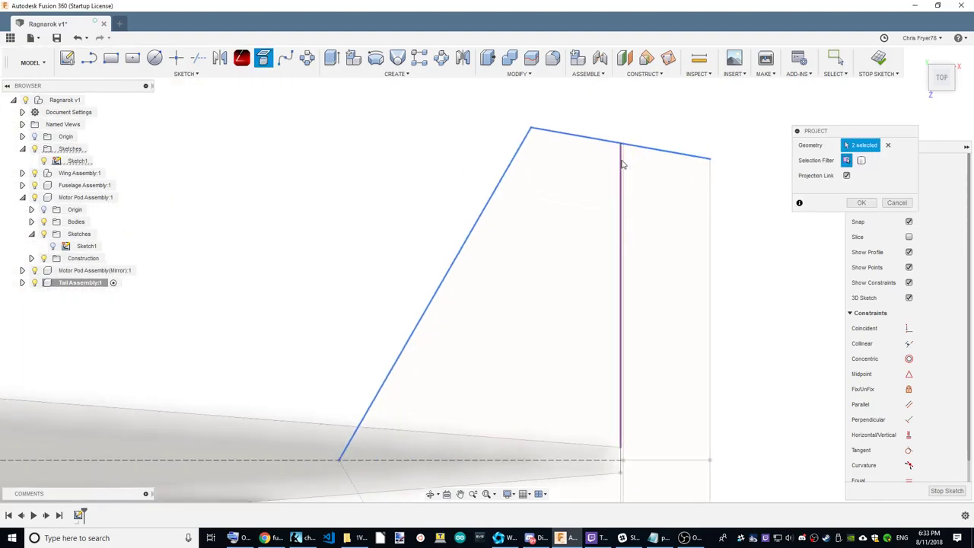
left_click(622, 164)
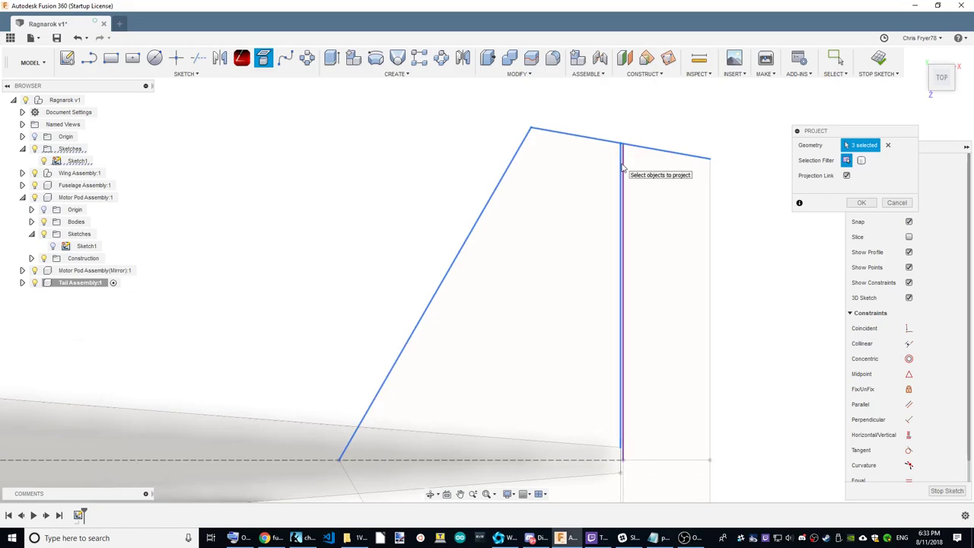
left_click(710, 185)
scroll(710, 186, "down", 2)
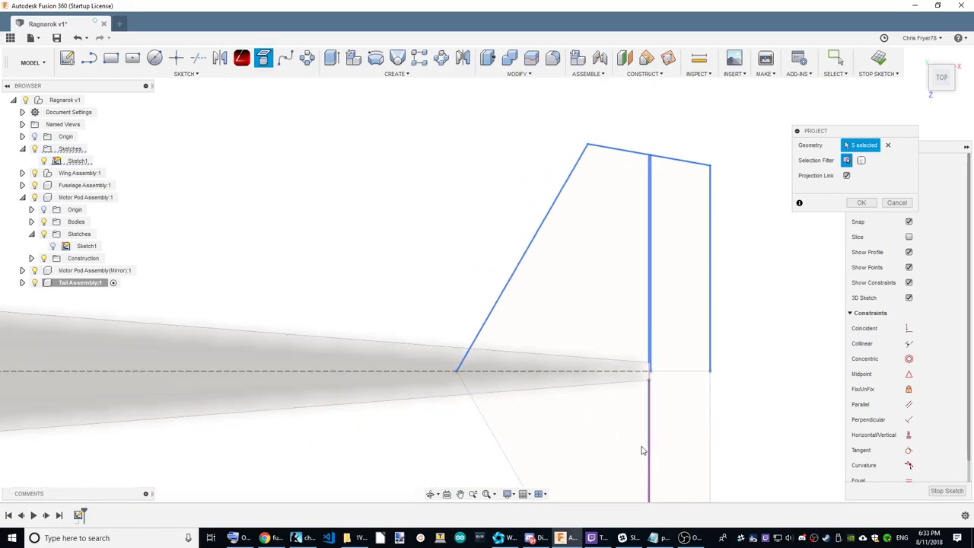
scroll(593, 261, "down", 2)
scroll(628, 441, "up", 3)
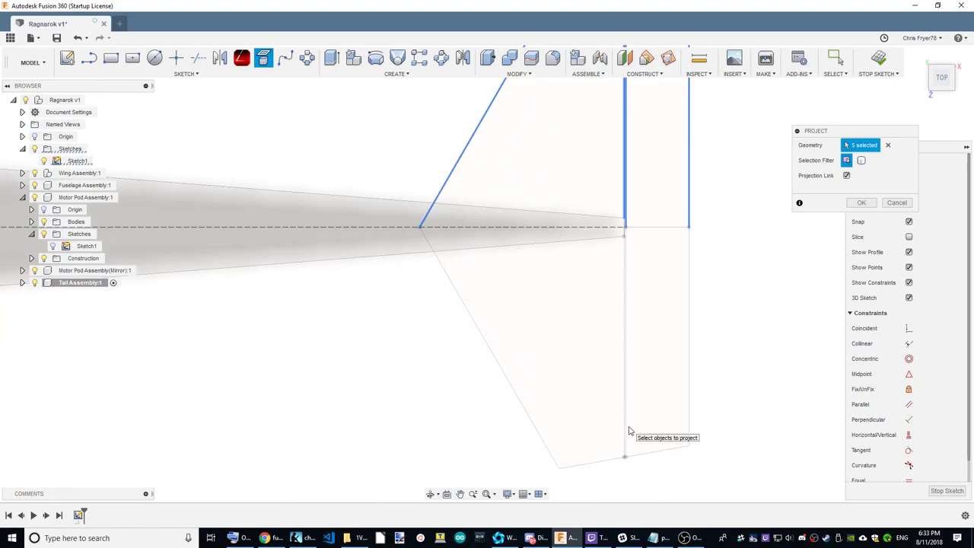
Add the lower hinge line, leading and trailing edges, completing the ten projected tail edges
left_click(626, 432)
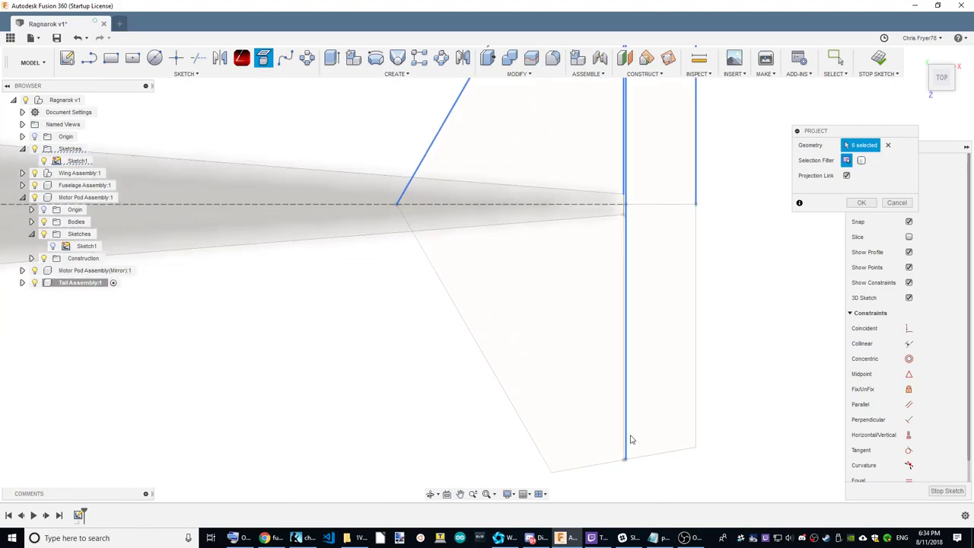
scroll(626, 449, "up", 3)
left_click(500, 446)
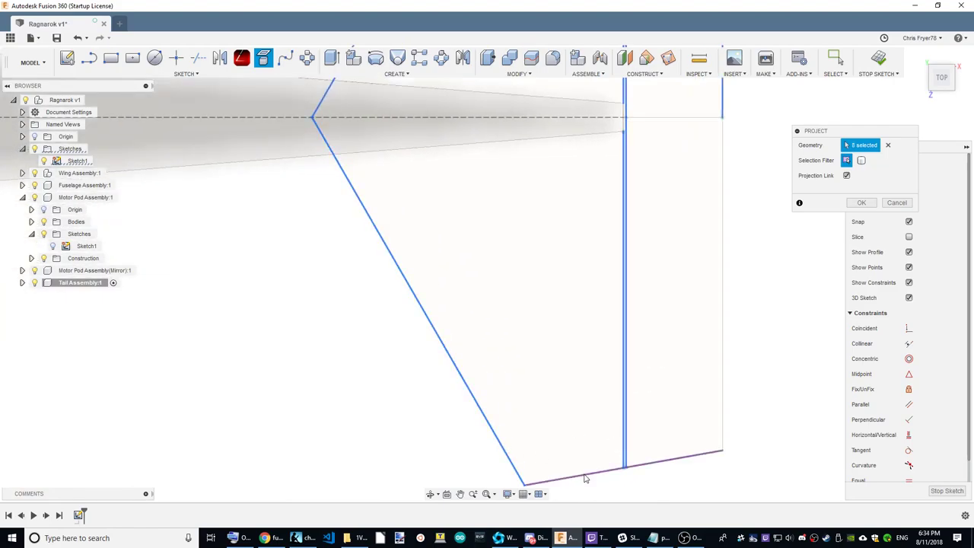
left_click(720, 430)
scroll(719, 431, "down", 3)
left_click(722, 430)
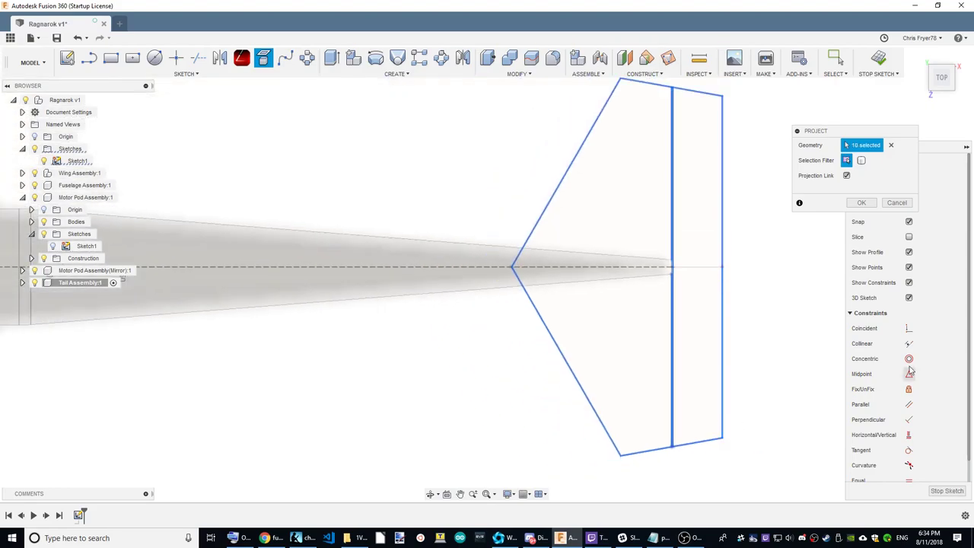
scroll(691, 370, "down", 3)
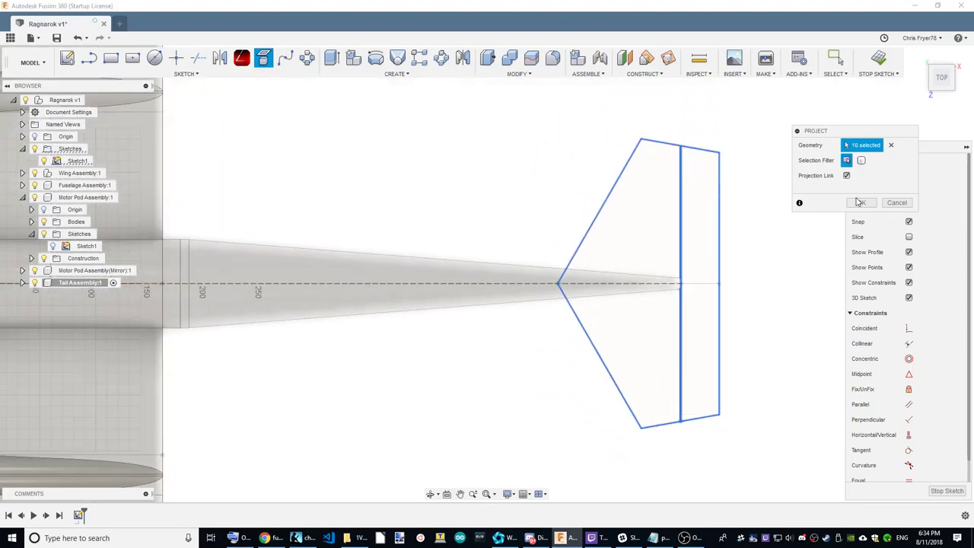
left_click(861, 203)
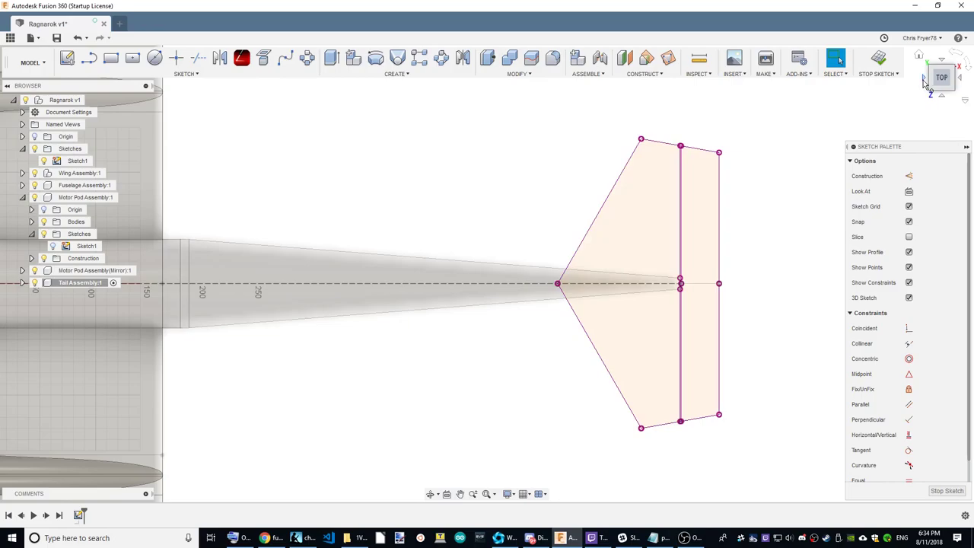
Try extruding the tail profile ahead of the hinge, then cancel and return to the top view
middle_click_drag(487, 273, 508, 192, "shift")
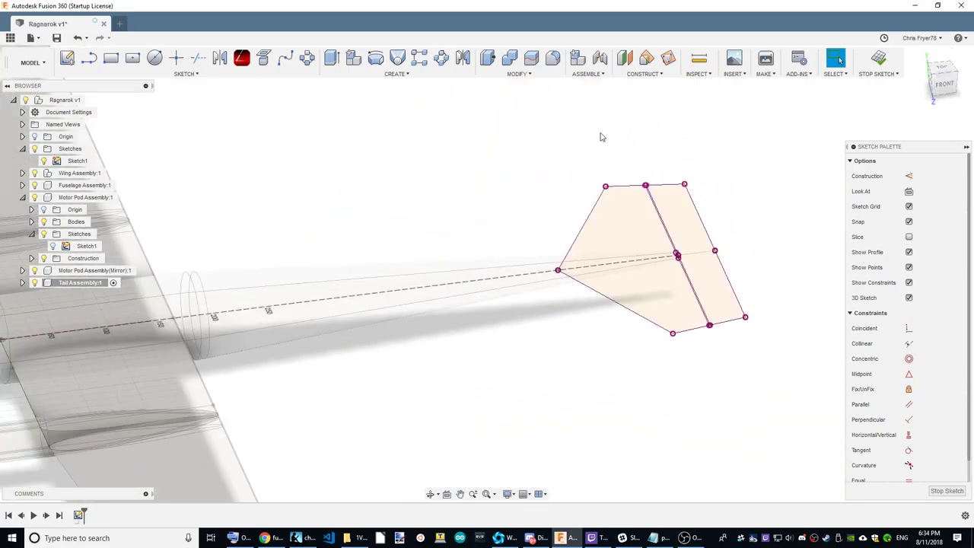
left_click(331, 59)
left_click(667, 316)
scroll(685, 308, "up", 4)
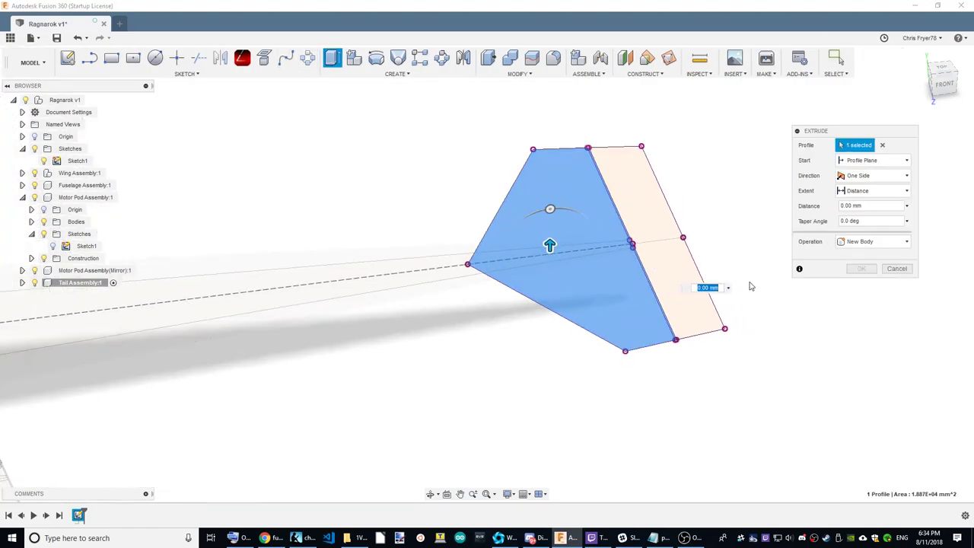
scroll(646, 304, "up", 2)
scroll(631, 304, "up", 1)
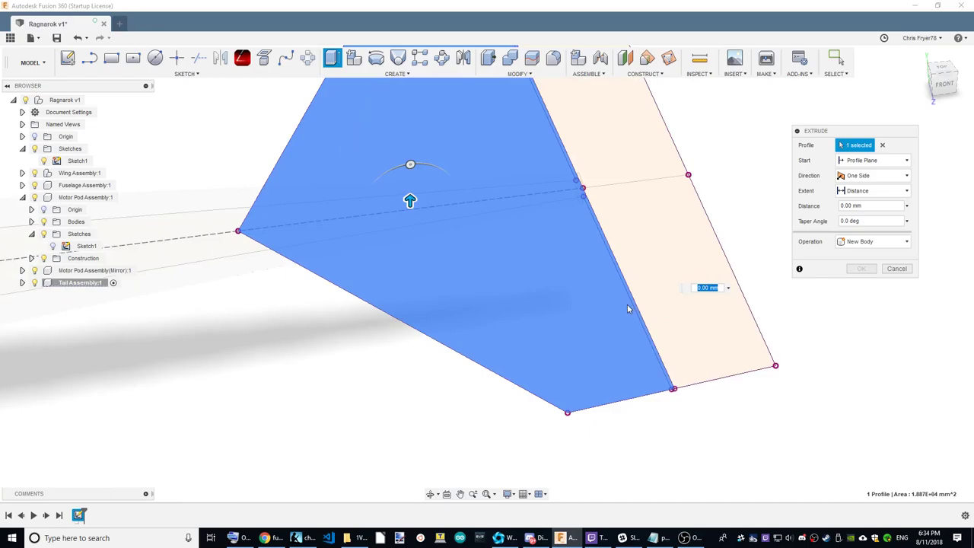
scroll(628, 304, "down", 2)
scroll(604, 348, "down", 1)
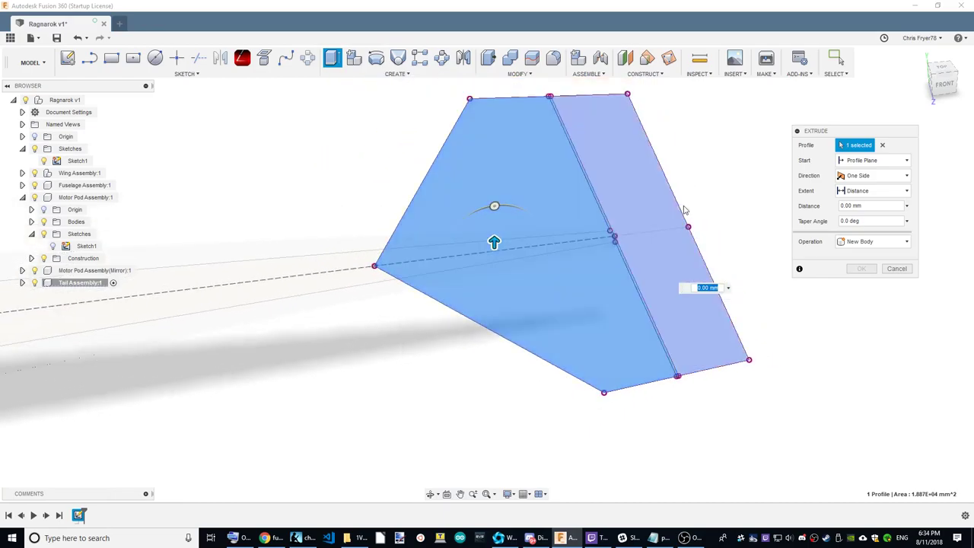
mouse_move(682, 210)
middle_mouse_down("shift")
mouse_move(639, 319)
mouse_move(670, 251)
middle_mouse_up("shift")
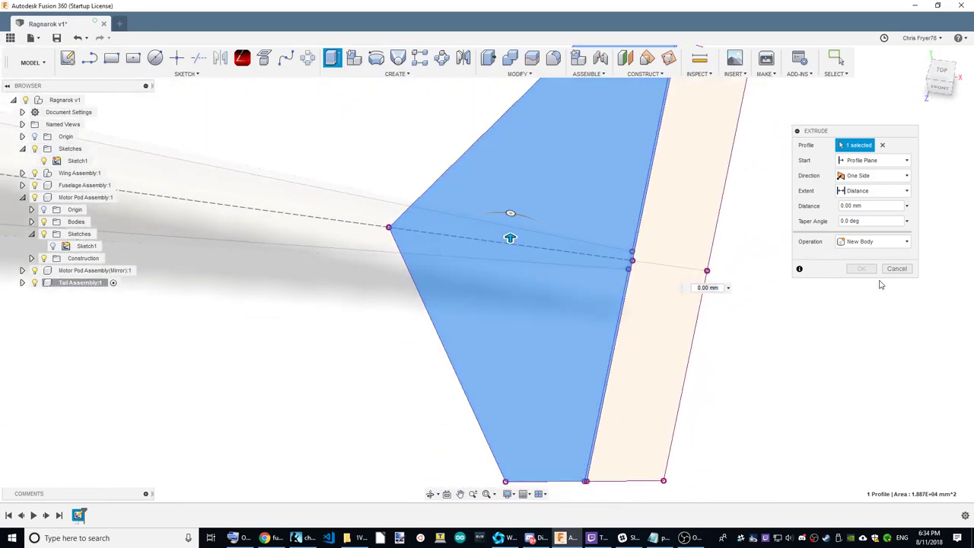
left_click(896, 269)
left_click(941, 73)
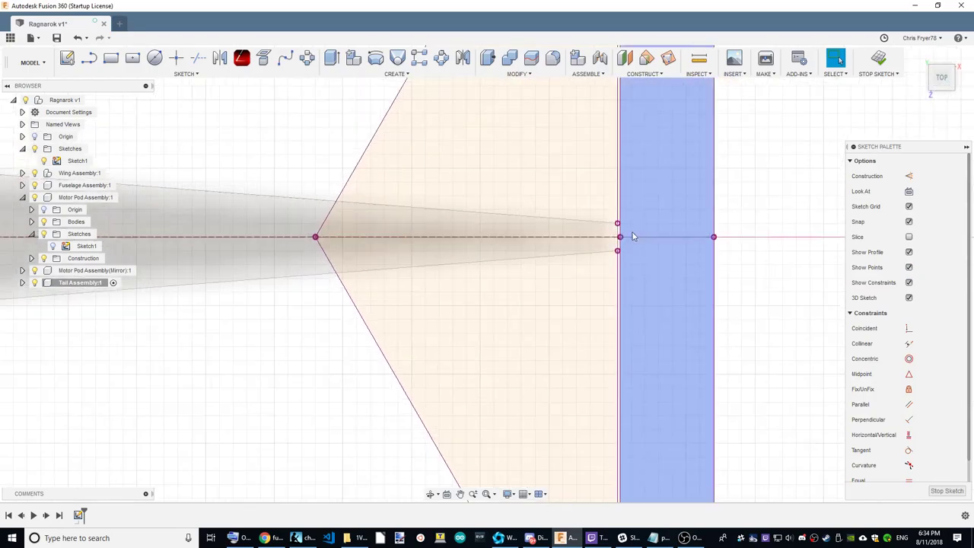
Draw a line from the upper to the lower sketch point to split the tail profile
key("l")
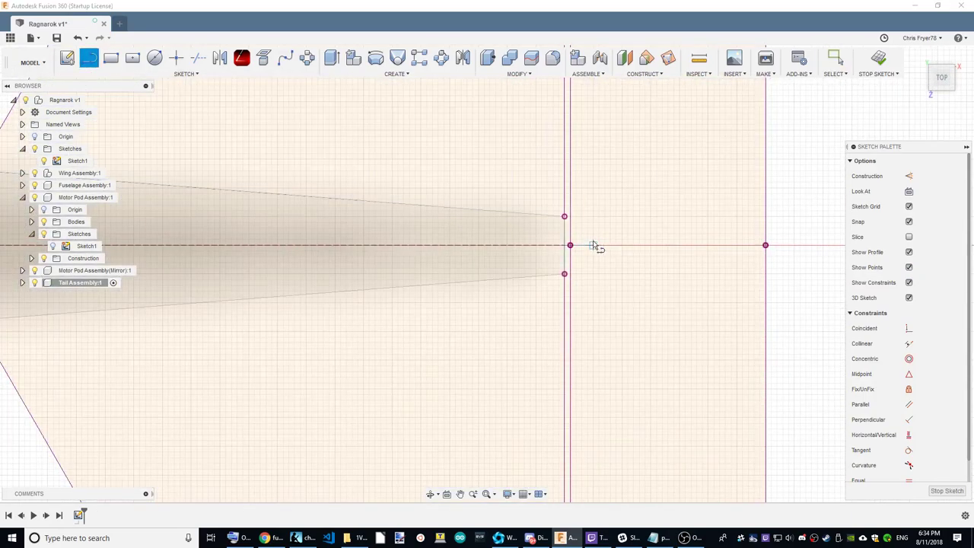
left_click(563, 216)
left_click(564, 273)
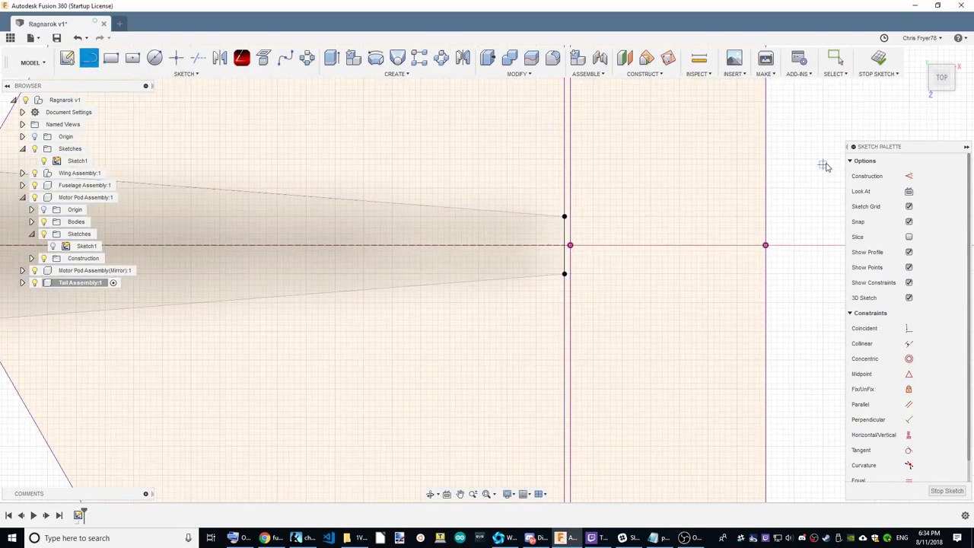
right_click(780, 163)
left_click(764, 163)
scroll(435, 158, "down", 2)
Extrude the tail profile symmetrically, 2 mm measured as whole length
scroll(434, 91, "down", 2)
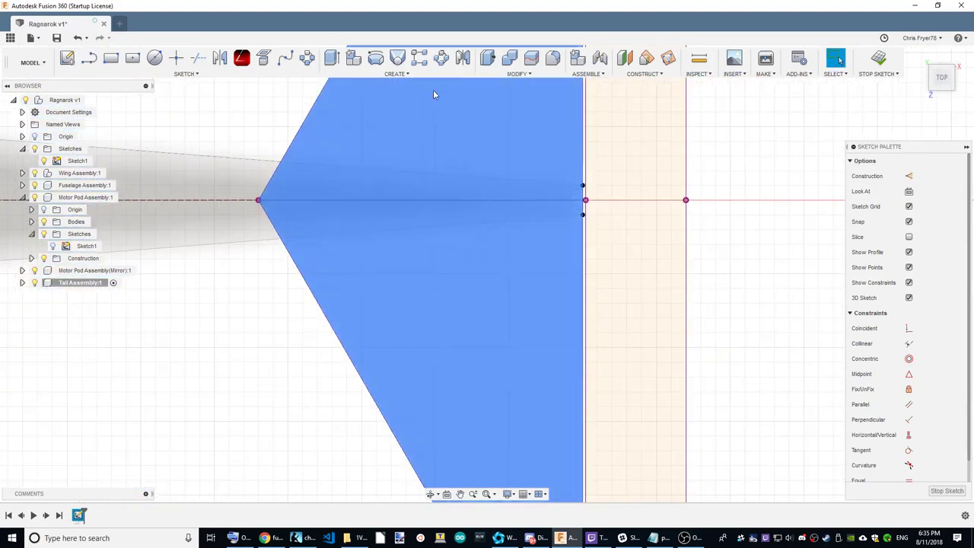
key("e")
left_click(875, 176)
left_click(862, 219)
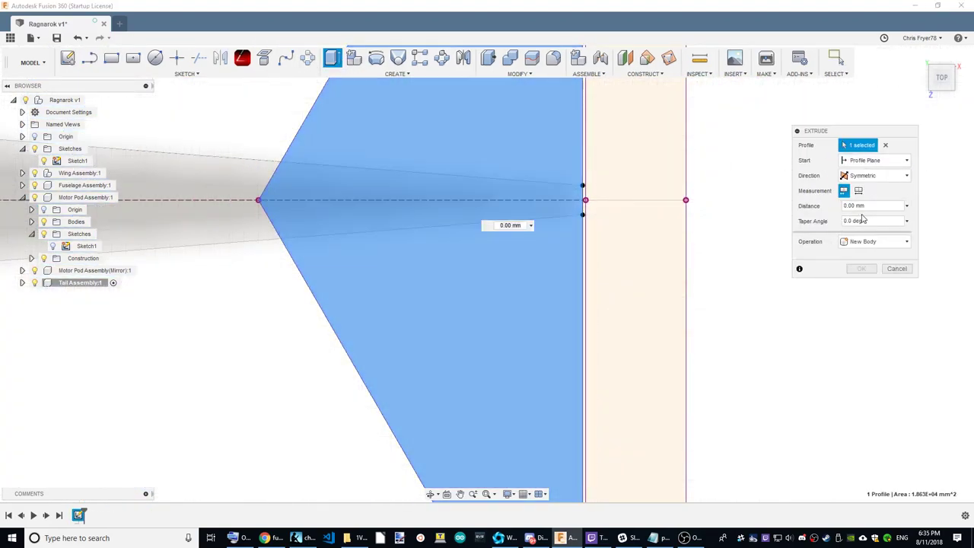
left_click(858, 191)
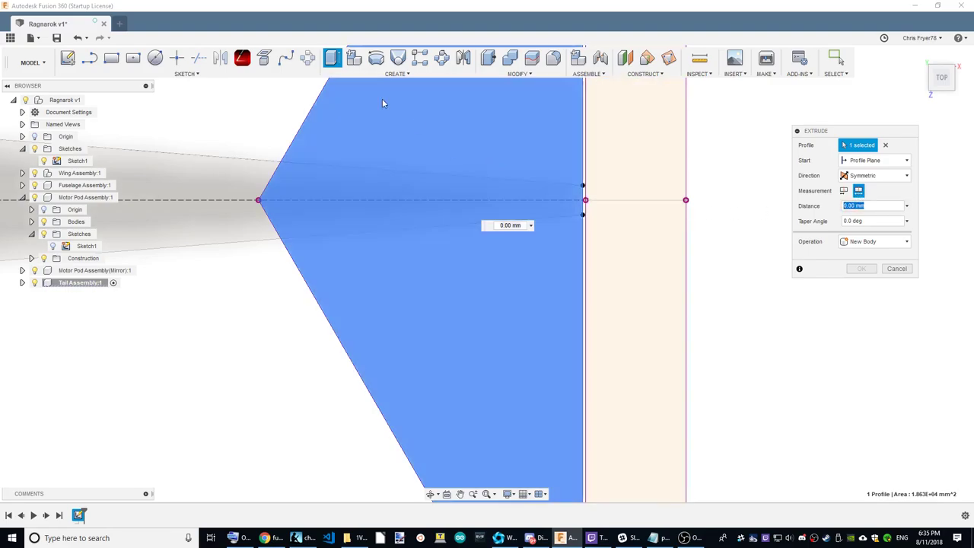
type("2")
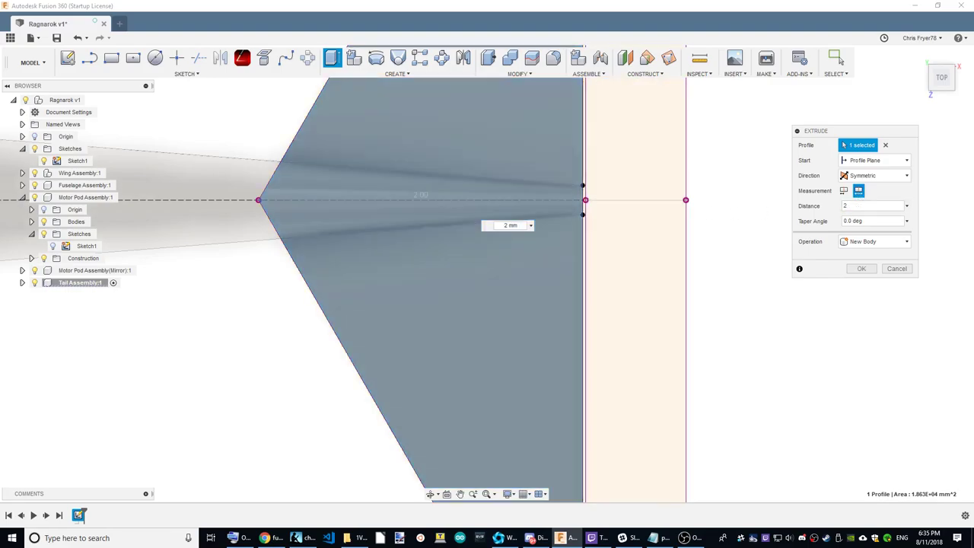
Add the rudder strip profile to the 2 mm extrusion and confirm it
scroll(715, 236, "down", 4)
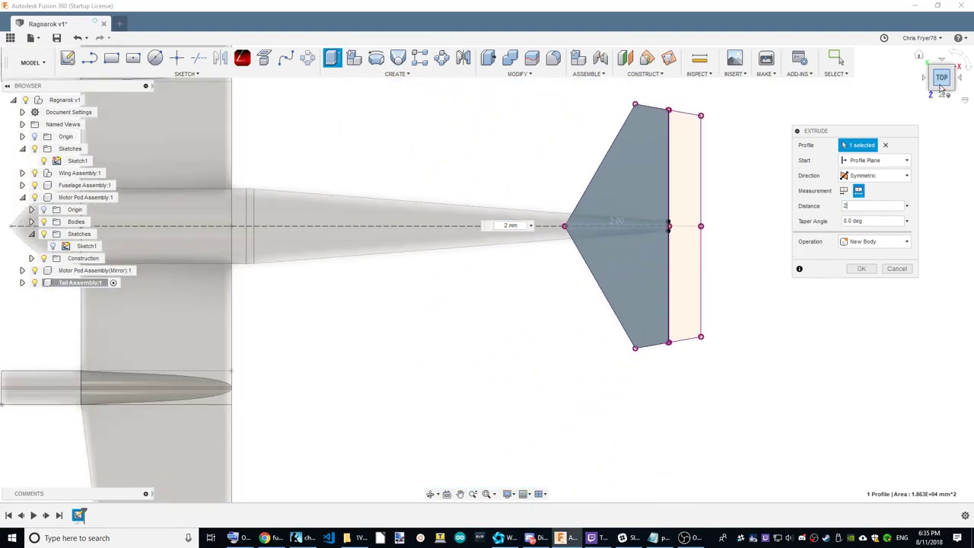
middle_click_drag(487, 273, 487, 191, "shift")
scroll(654, 320, "up", 2)
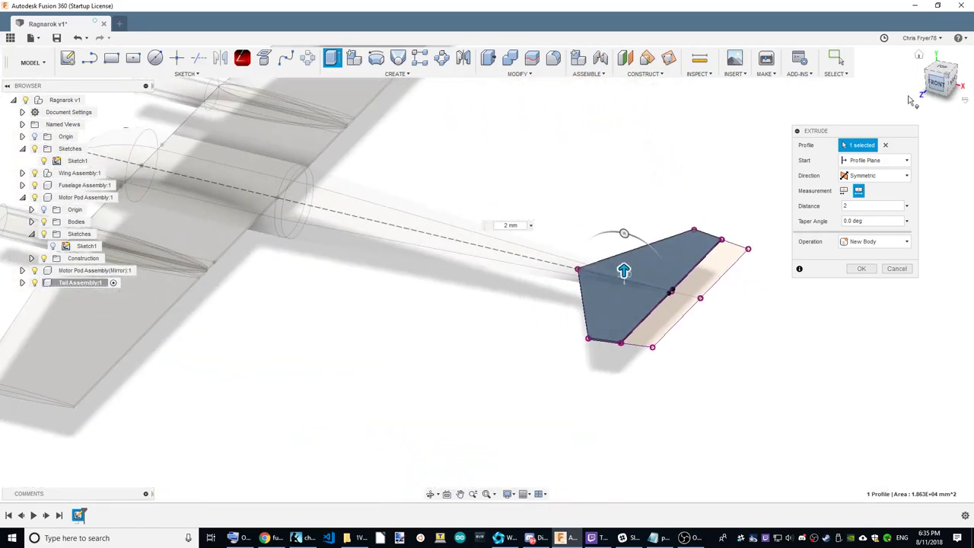
left_click(665, 340)
scroll(679, 331, "up", 2)
scroll(627, 326, "up", 1)
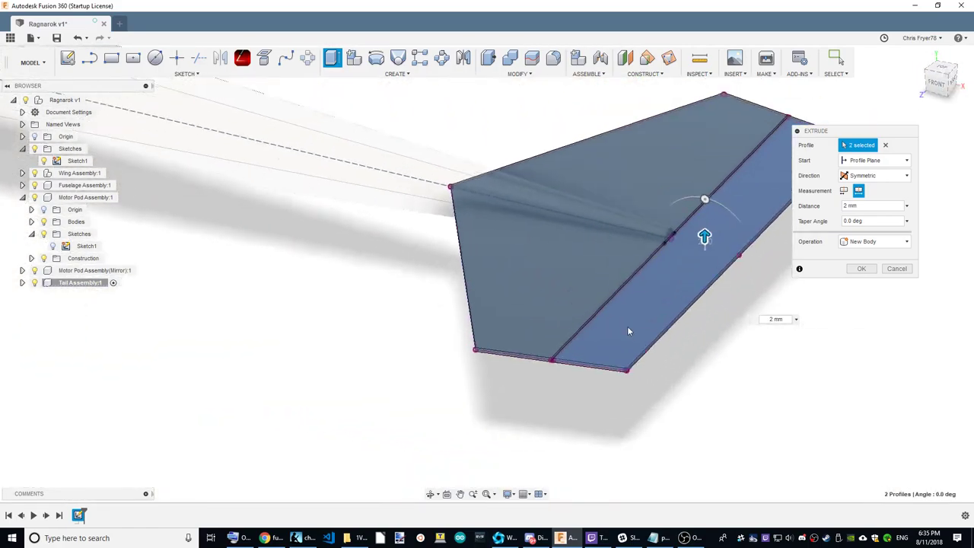
scroll(629, 326, "down", 2)
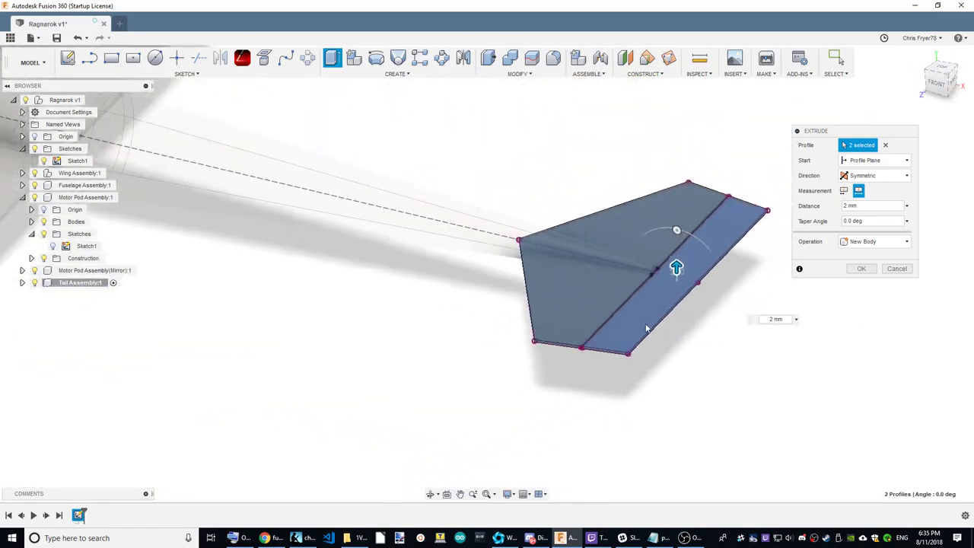
left_click(855, 271)
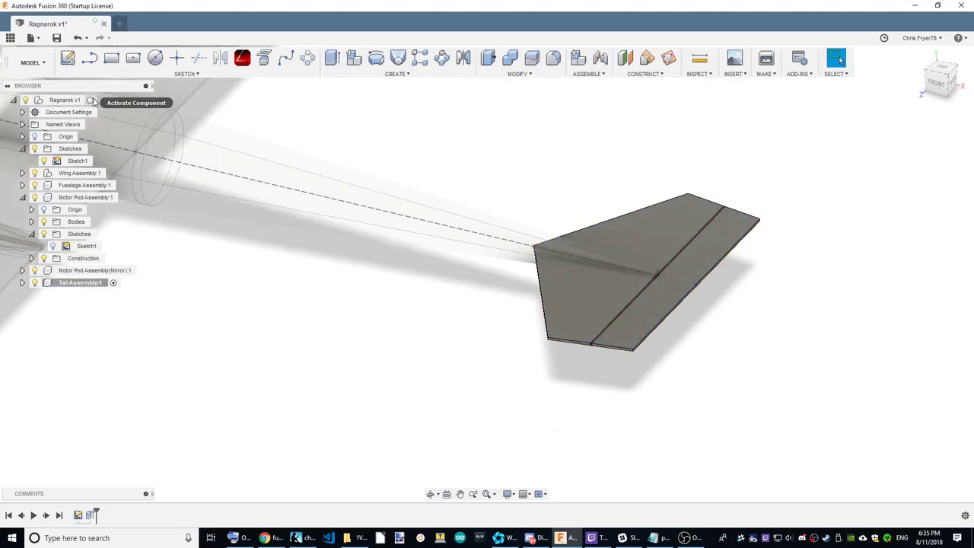
Activate Ragnarok v1 and orbit around to inspect the extruded tail
left_click(93, 100)
scroll(527, 113, "down", 2)
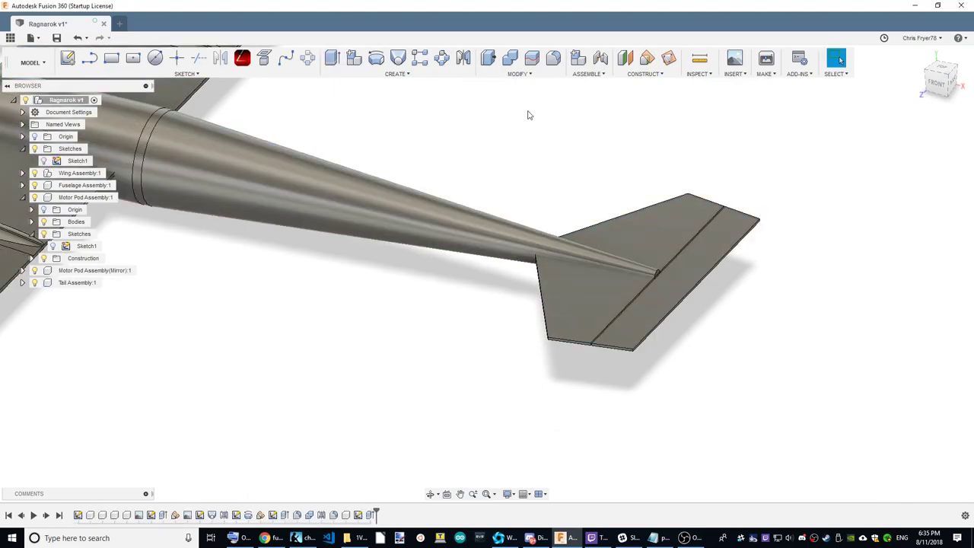
left_click_drag(940, 79, 943, 92)
middle_click_drag(532, 304, 578, 289, "shift")
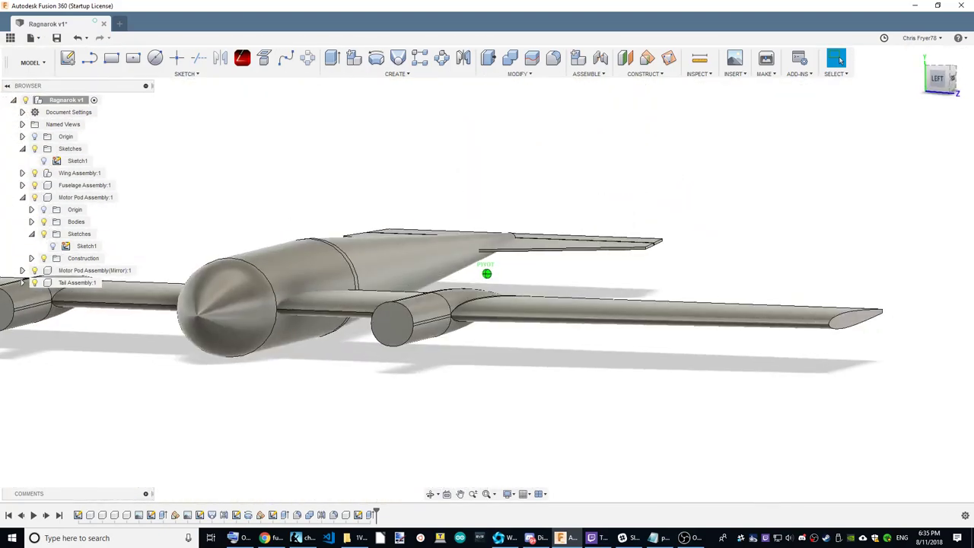
middle_click_drag(874, 114, 949, 72, "shift")
left_click(943, 87)
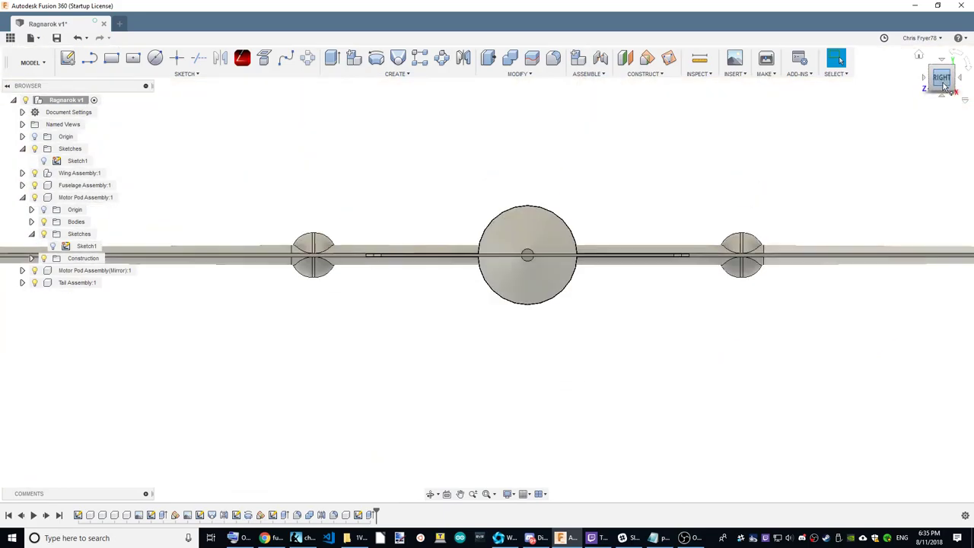
mouse_move(486, 273)
middle_mouse_down("shift")
mouse_move(532, 274)
mouse_move(573, 320)
middle_mouse_up("shift")
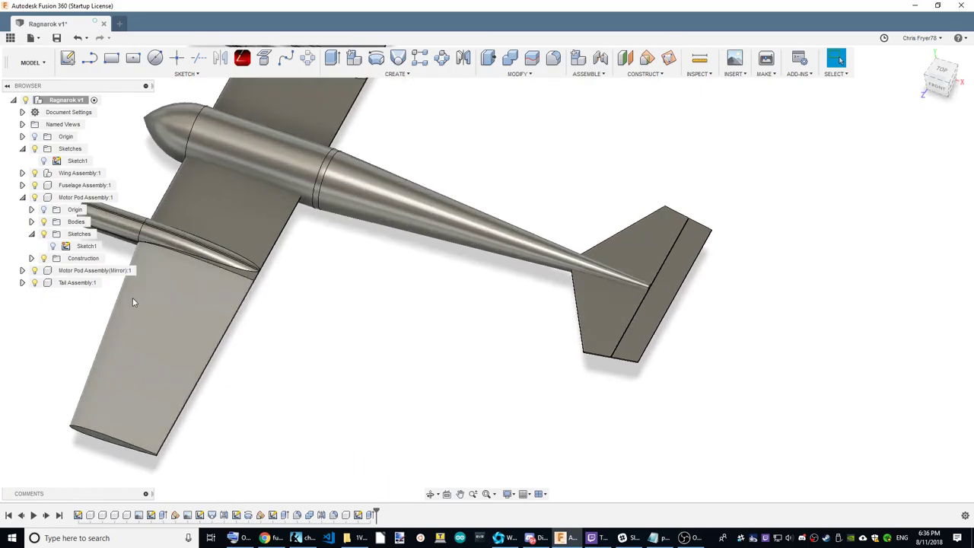
Activate Tail Assembly:1, toggle its Sketch1, and undo three times to remove the extrusion
mouse_move(77, 282)
left_click(106, 283)
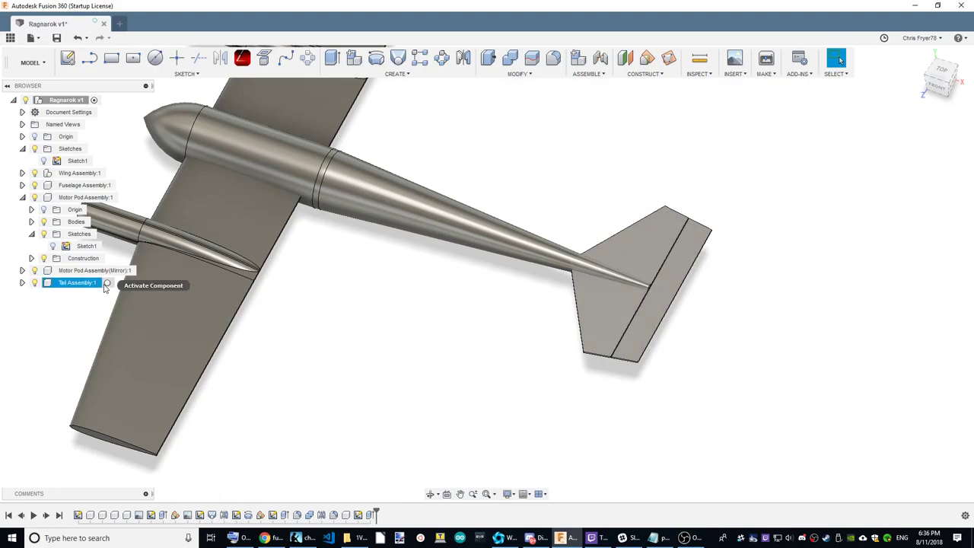
left_click(22, 282)
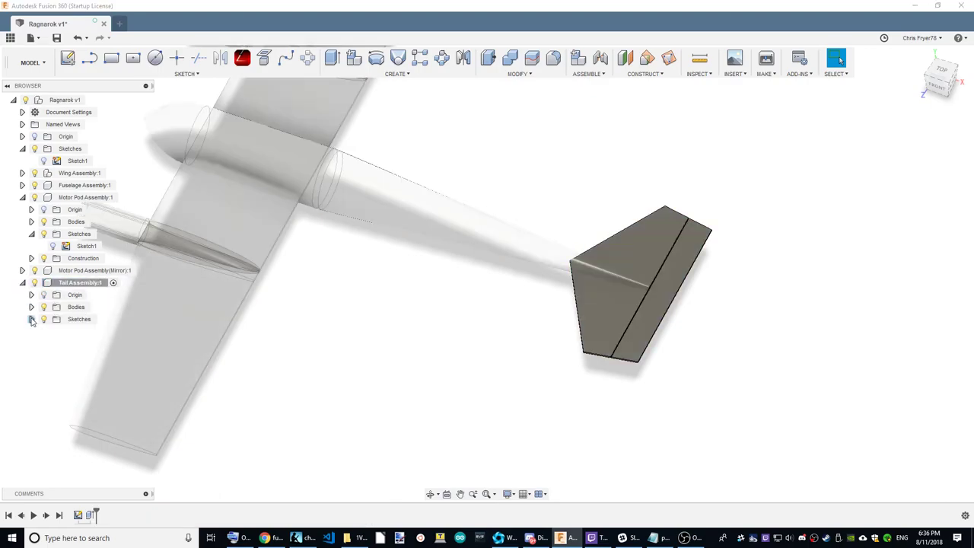
left_click(58, 334)
left_click(55, 333)
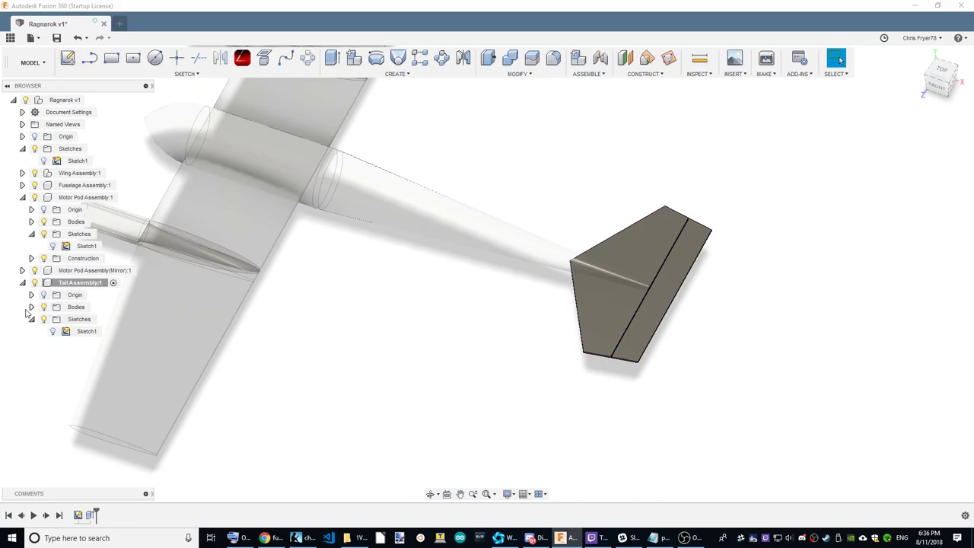
left_click(31, 306)
left_click(31, 307)
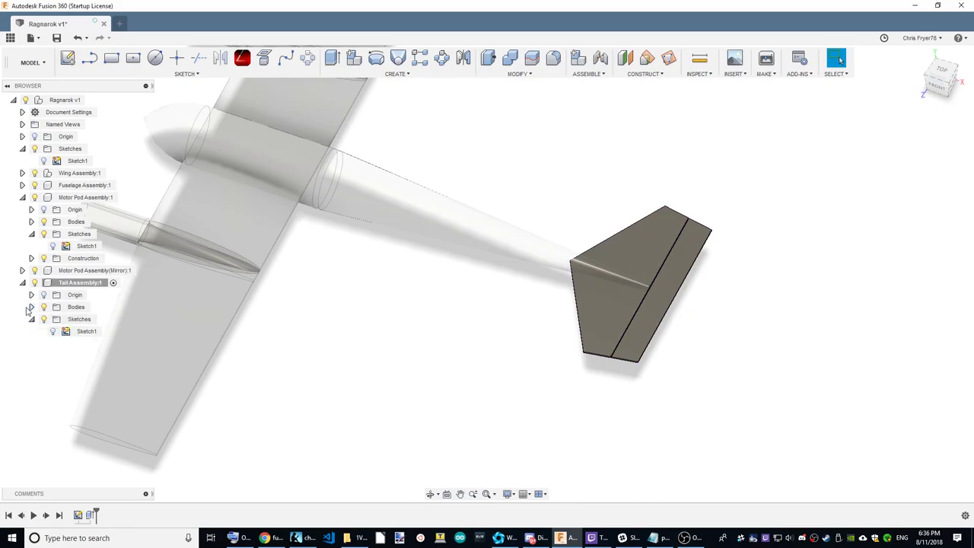
left_click(76, 38)
left_click(77, 38)
left_click(77, 38)
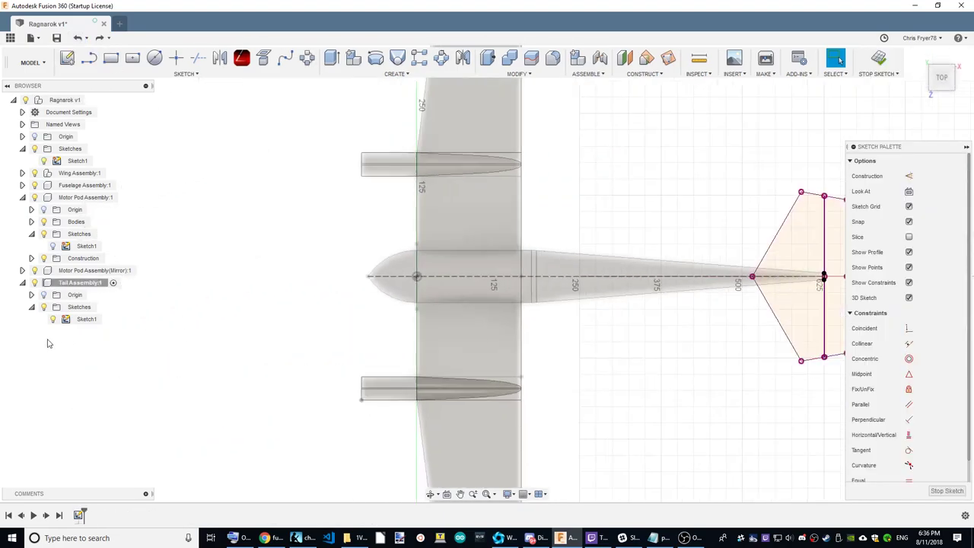
Finish the tail sketch and start an extrusion with the fin and rudder strip profiles selected
scroll(676, 319, "up", 5)
scroll(552, 257, "up", 1)
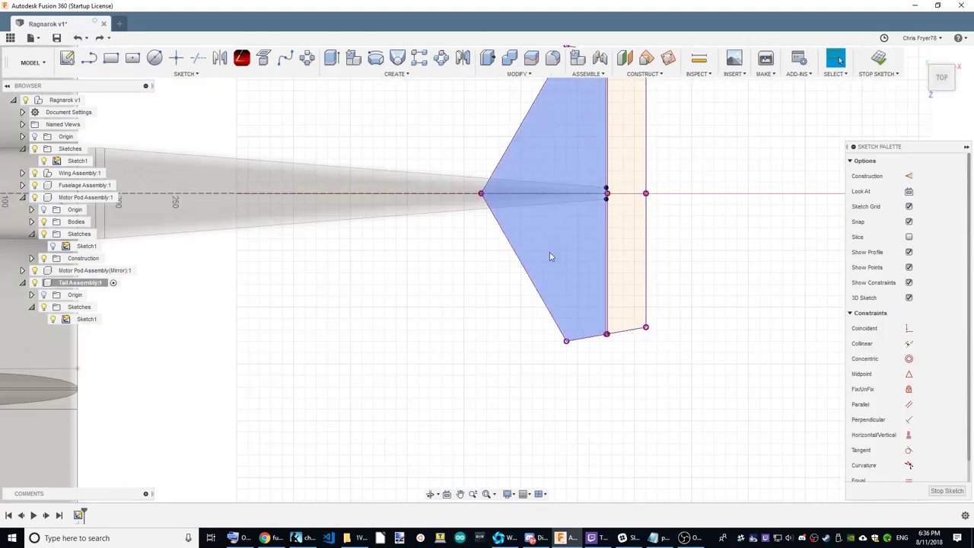
left_click(879, 63)
left_click(332, 58)
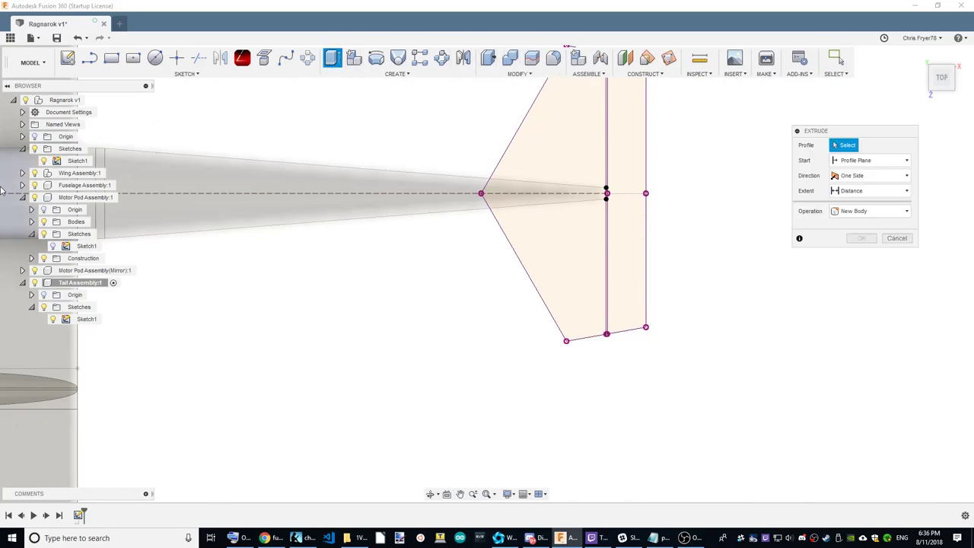
left_click(587, 141)
left_click(626, 144)
Extrude both profiles 2 mm symmetric, whole length, as a new component
left_click(874, 241)
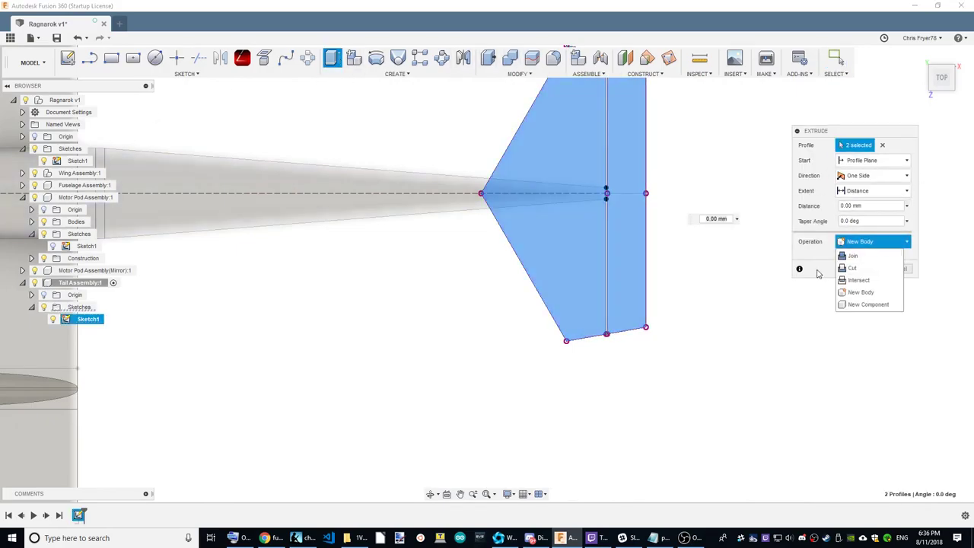
left_click(873, 306)
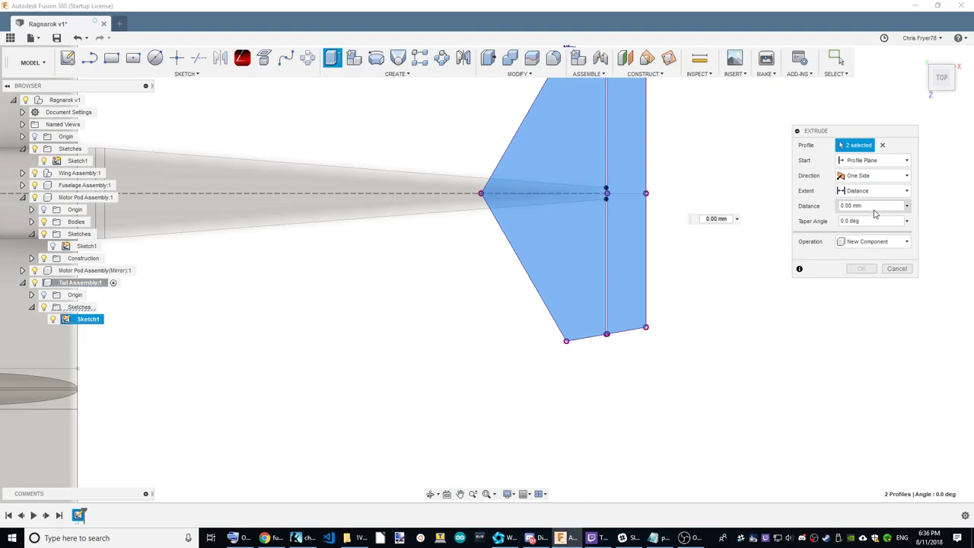
left_click(874, 175)
left_click(861, 199)
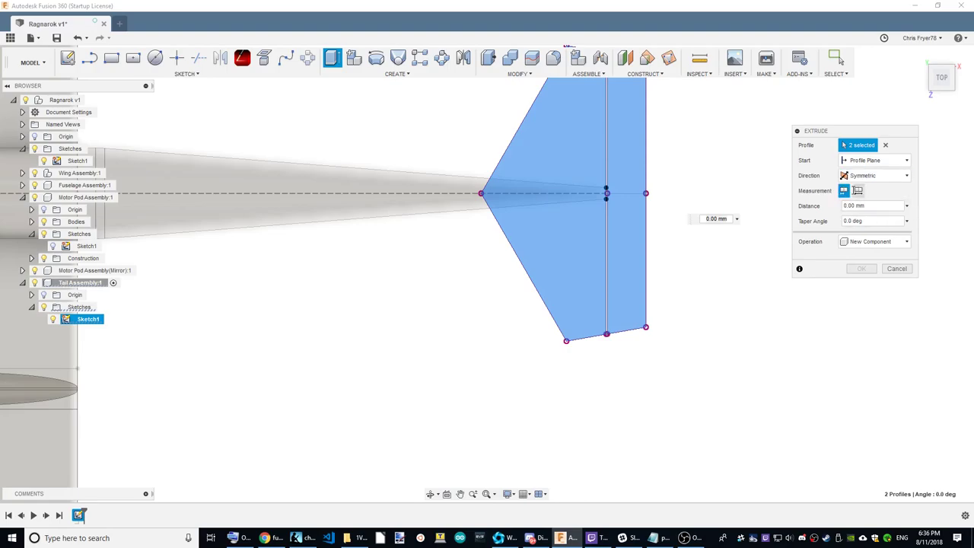
left_click(857, 190)
type("2")
left_click(859, 270)
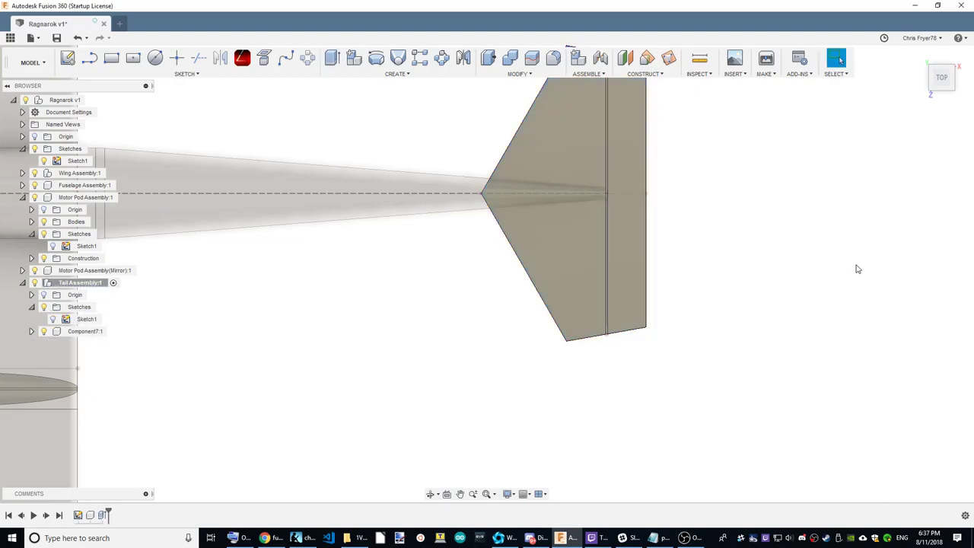
Leave Component7:1's name unchanged and deselect the tail body
double_click(84, 330)
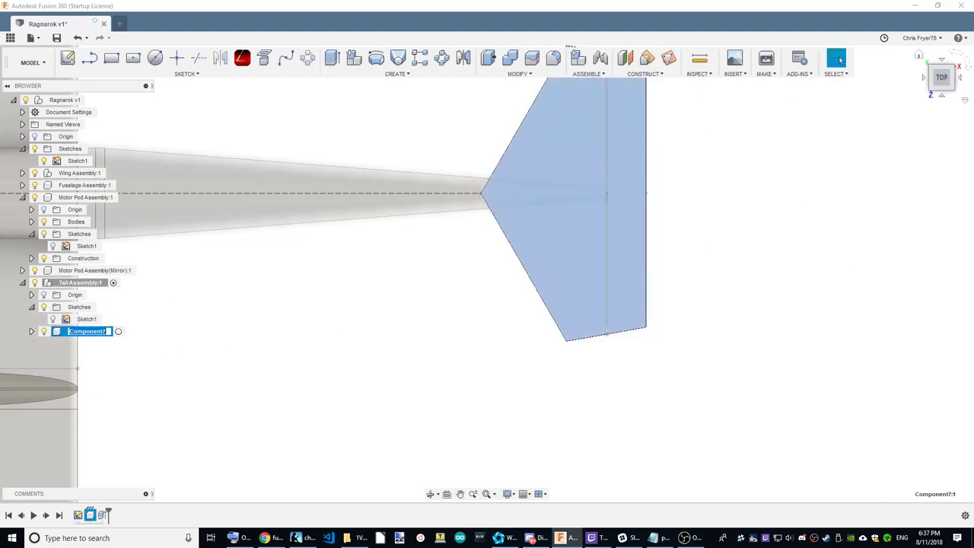
key("Return")
left_click(243, 298)
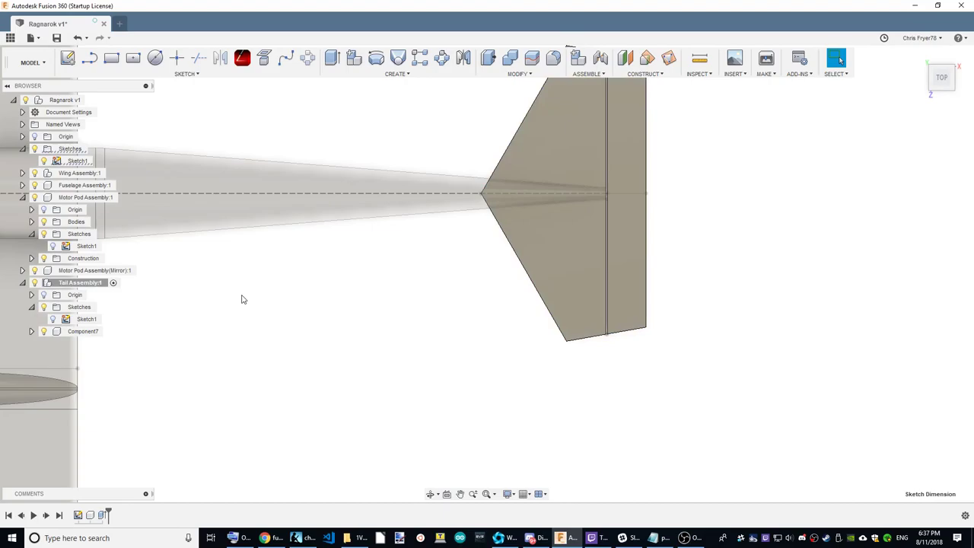
Move a copy of Component7:1, rotated 90° about X in the Right view
right_click(80, 333)
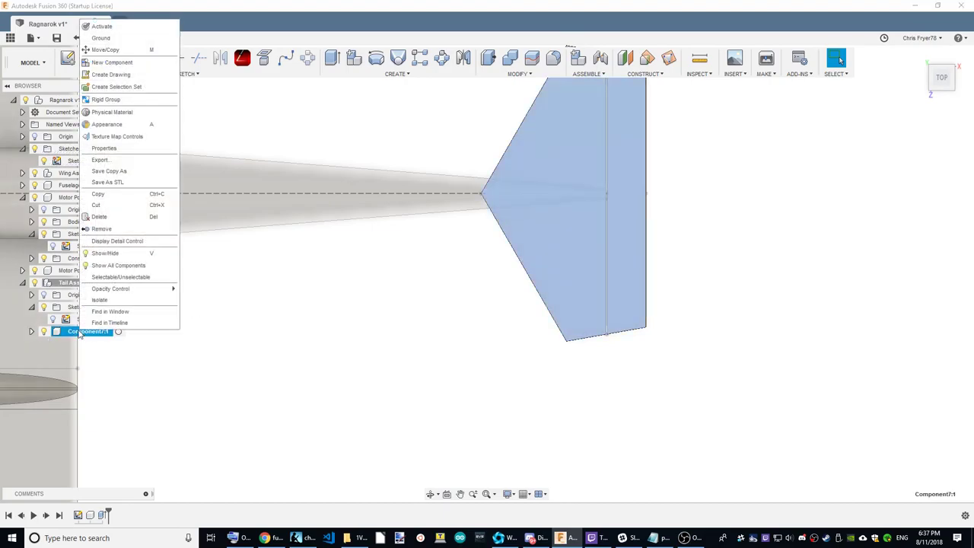
left_click(105, 49)
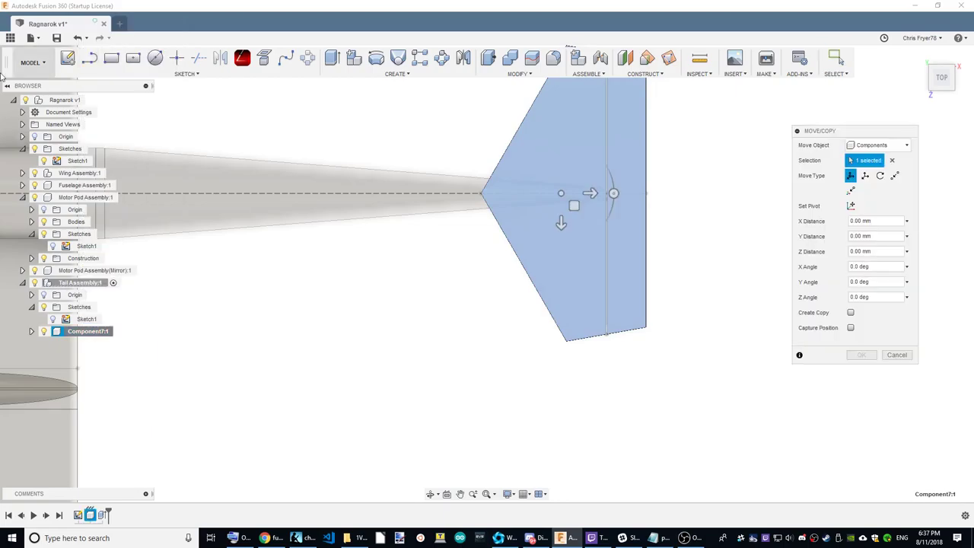
left_click(849, 313)
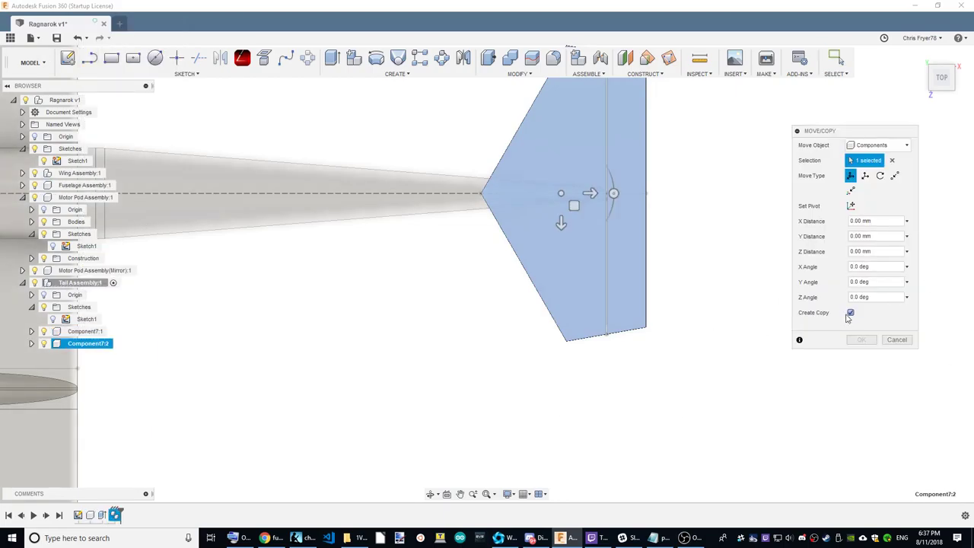
left_click(953, 88)
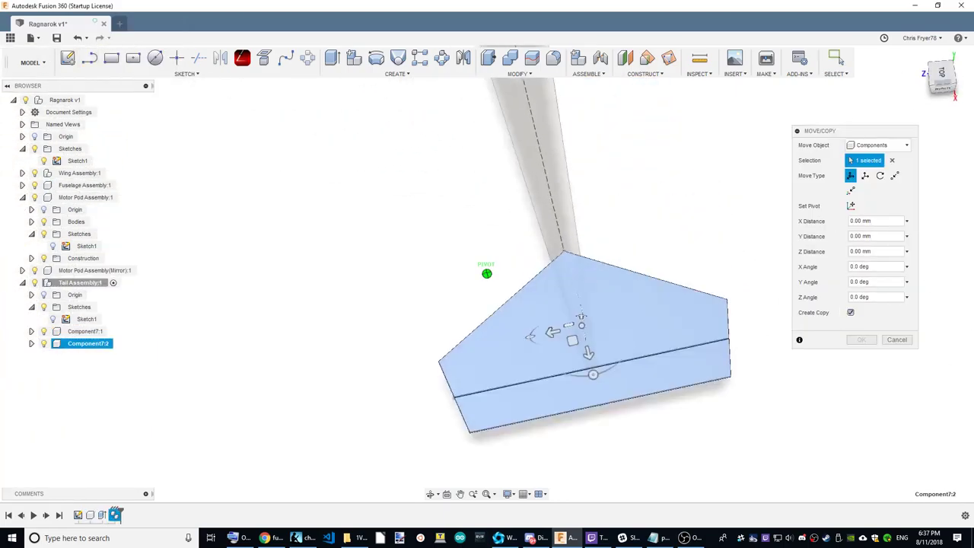
left_click(945, 91)
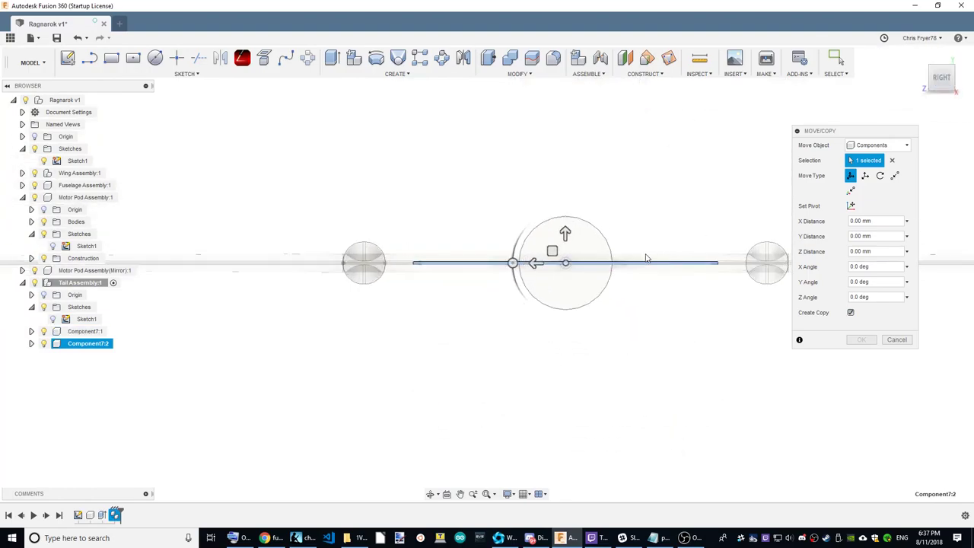
left_click(501, 264)
left_click_drag(501, 264, 553, 317)
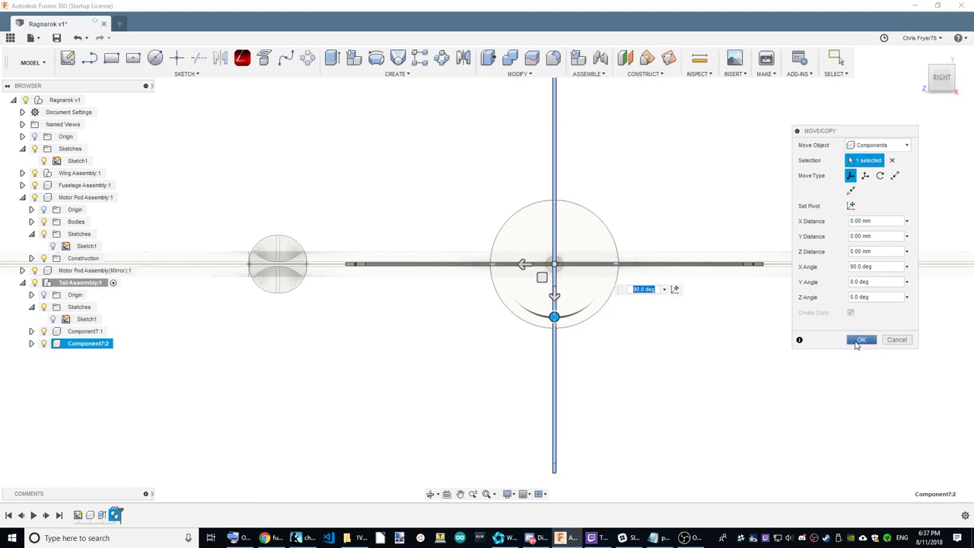
left_click(860, 340)
Inspect Component7:2, then undo the rotated copy of the tail surface
left_click(960, 90)
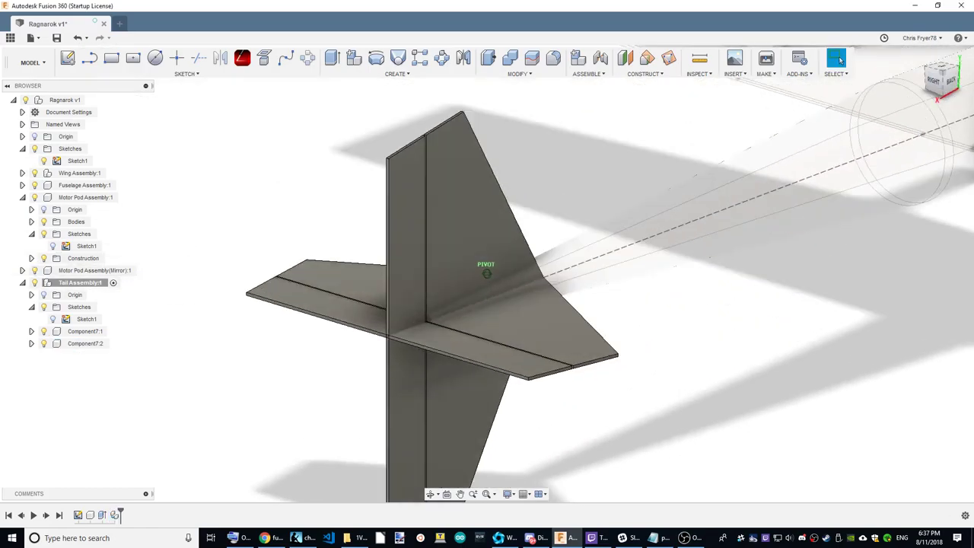
scroll(445, 238, "down", 3)
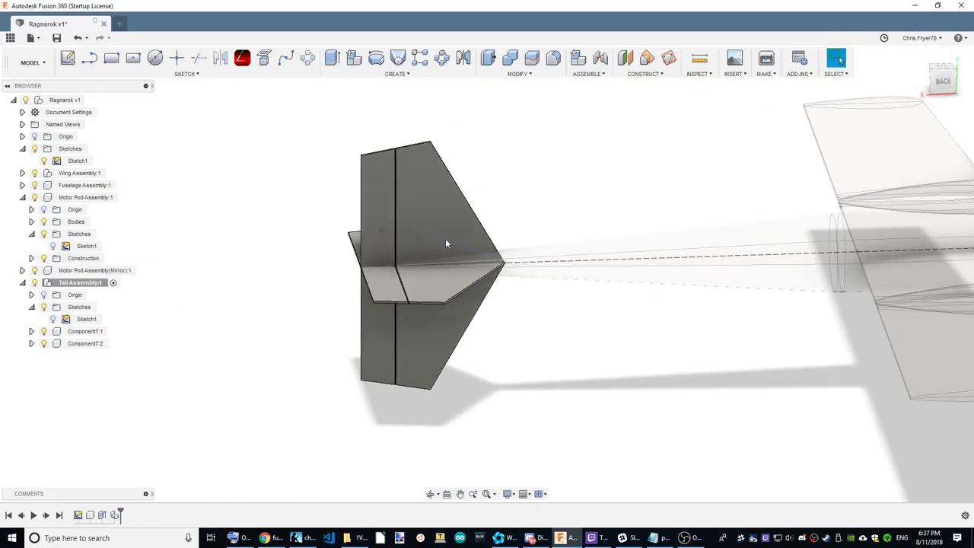
scroll(377, 249, "up", 3)
scroll(379, 243, "down", 3)
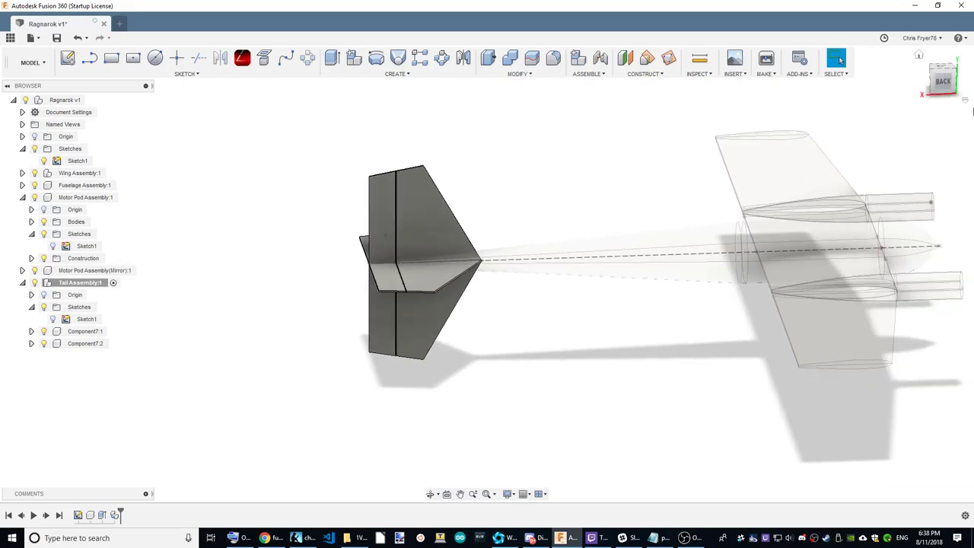
left_click(118, 343)
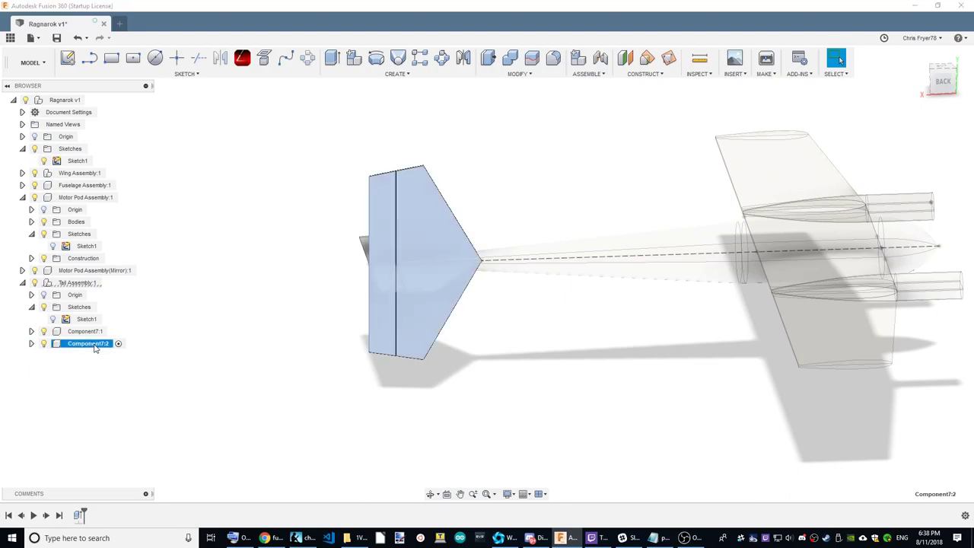
left_click(32, 345)
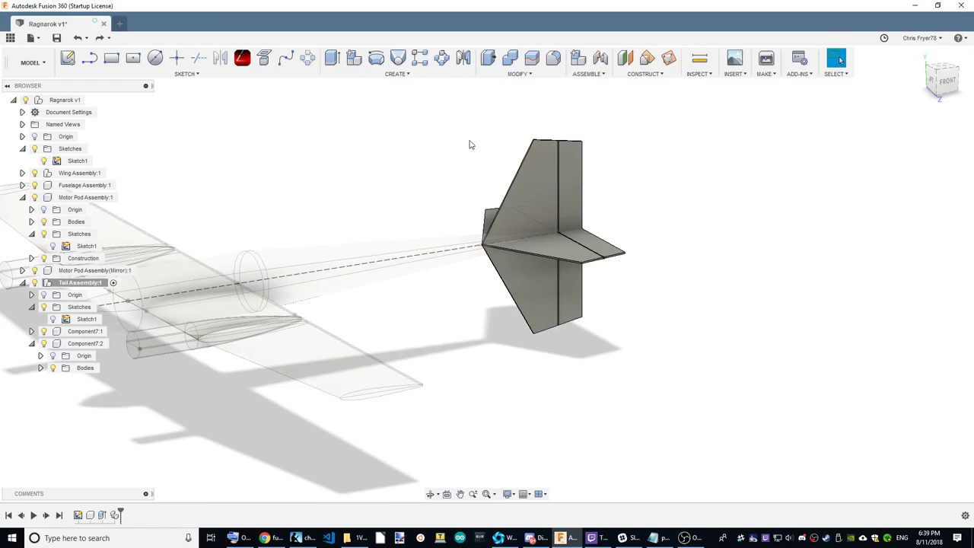
left_click(76, 39)
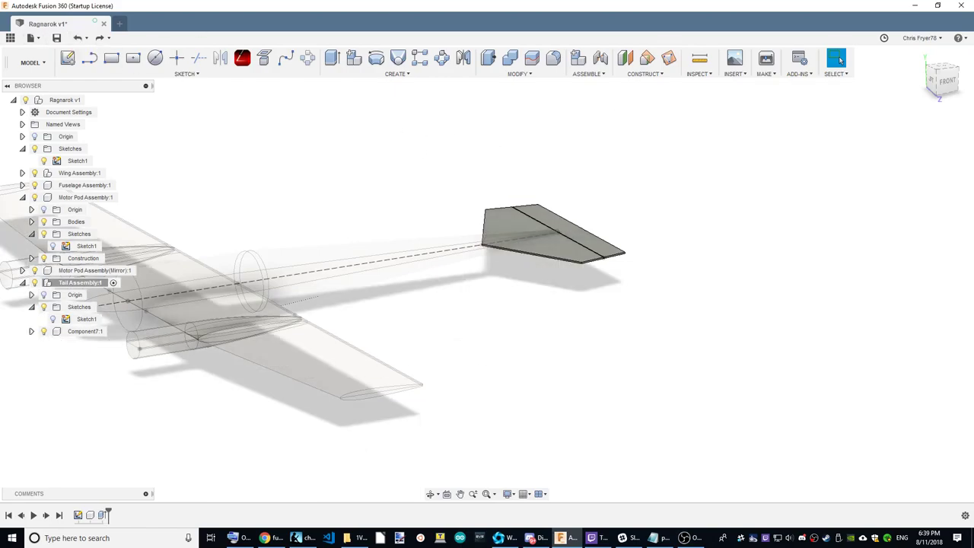
Copy Component7:1 and Paste New into Tail Assembly as an independent component
left_click(80, 331)
right_click(68, 333)
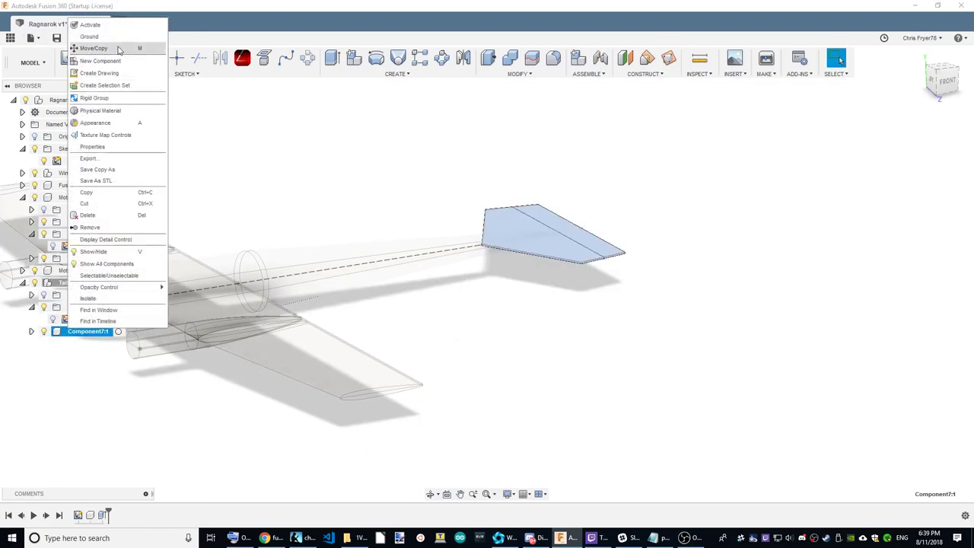
left_click(87, 192)
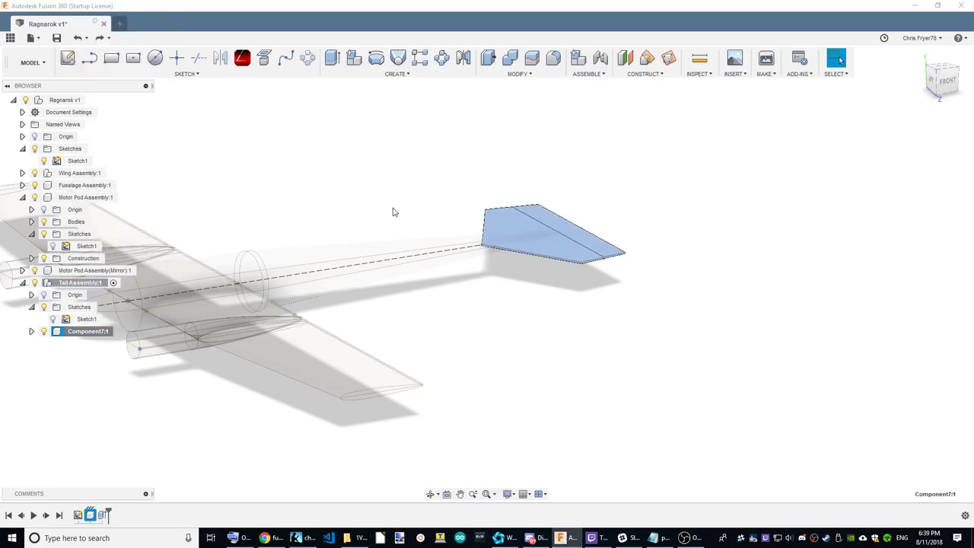
right_click(76, 283)
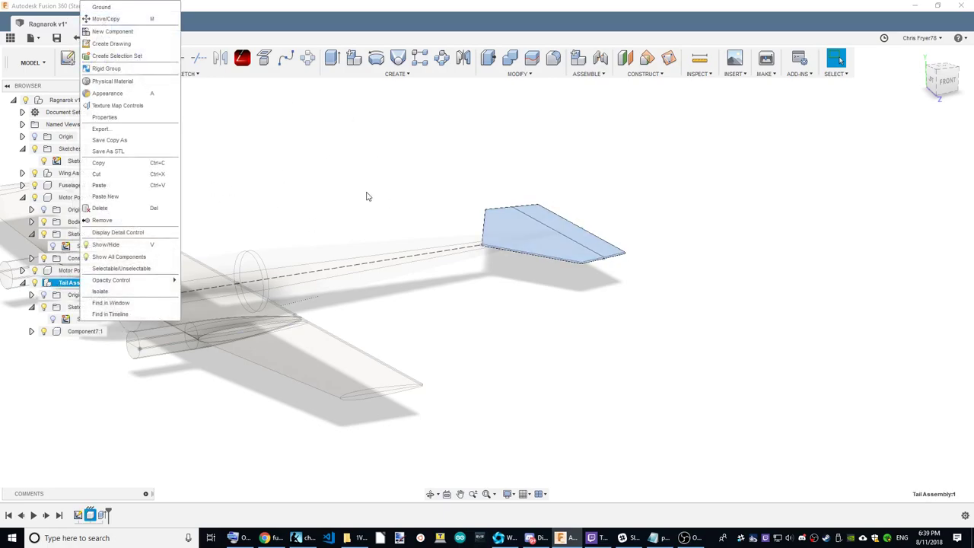
left_click(160, 199)
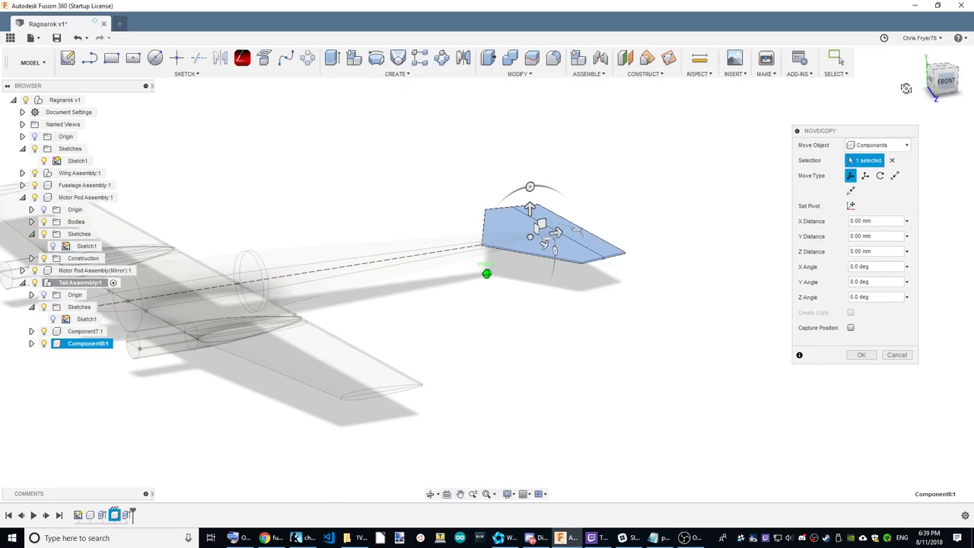
Rotate the pasted Component8:1 90° about X in the Right view to stand upright
left_click(953, 70)
left_click(951, 87)
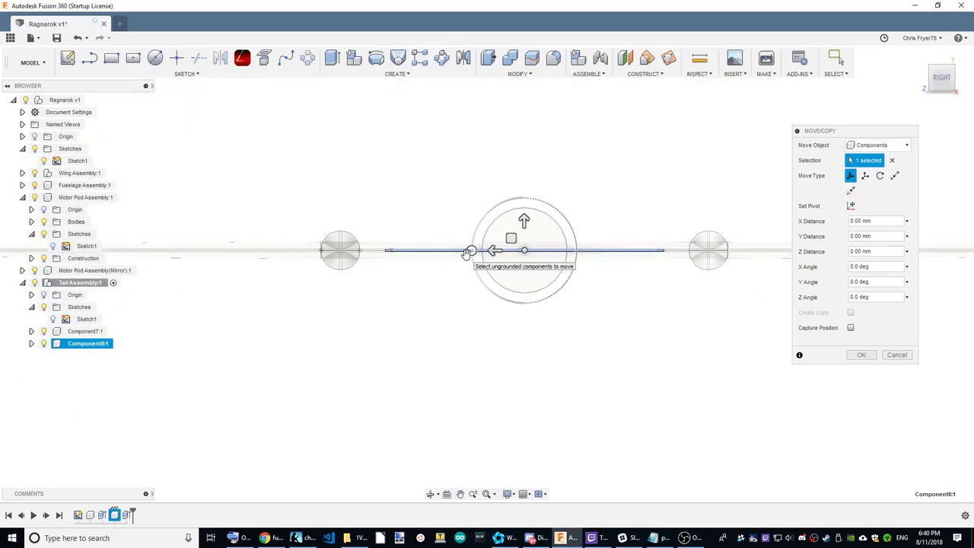
left_click_drag(469, 251, 528, 371)
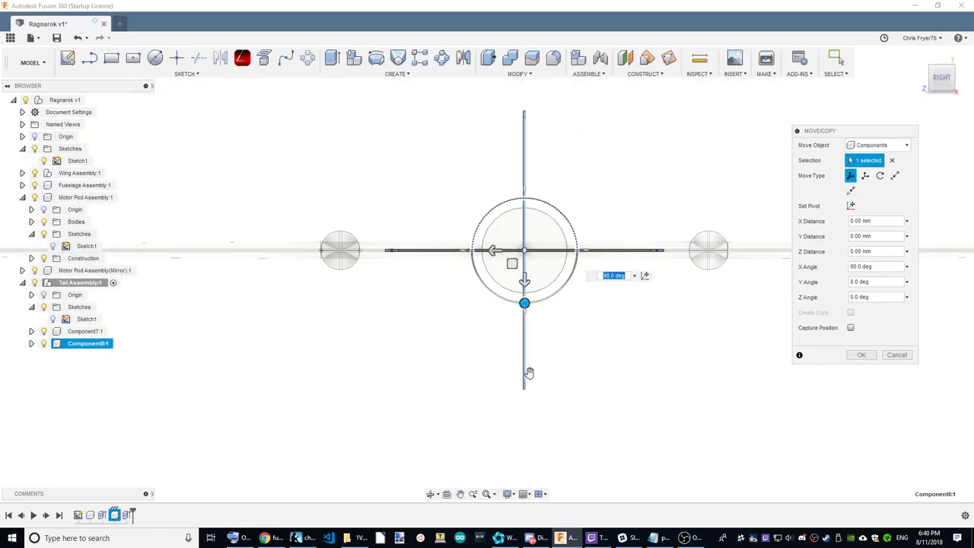
left_click(861, 354)
left_click_drag(945, 90, 952, 211)
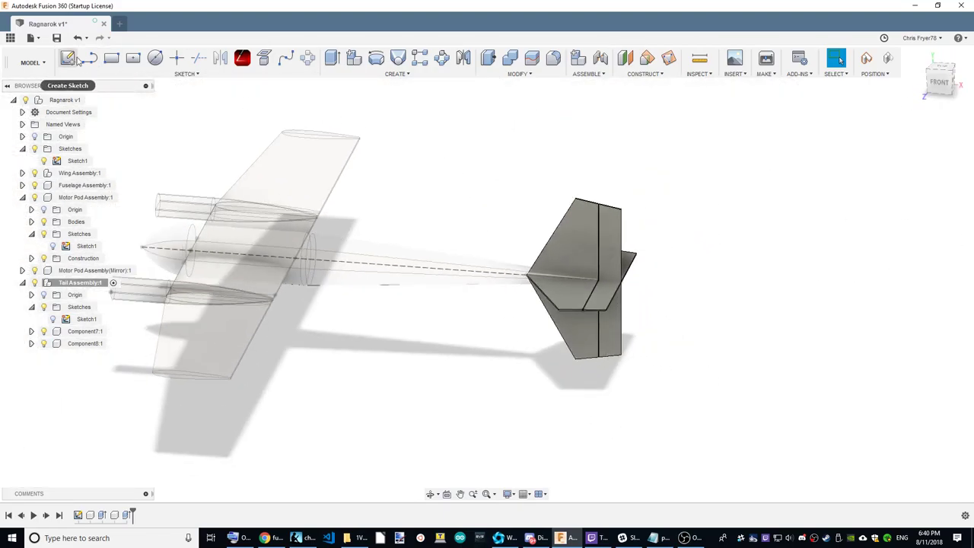
Activate Component8:1 and start a sketch on the XZ plane
double_click(88, 343)
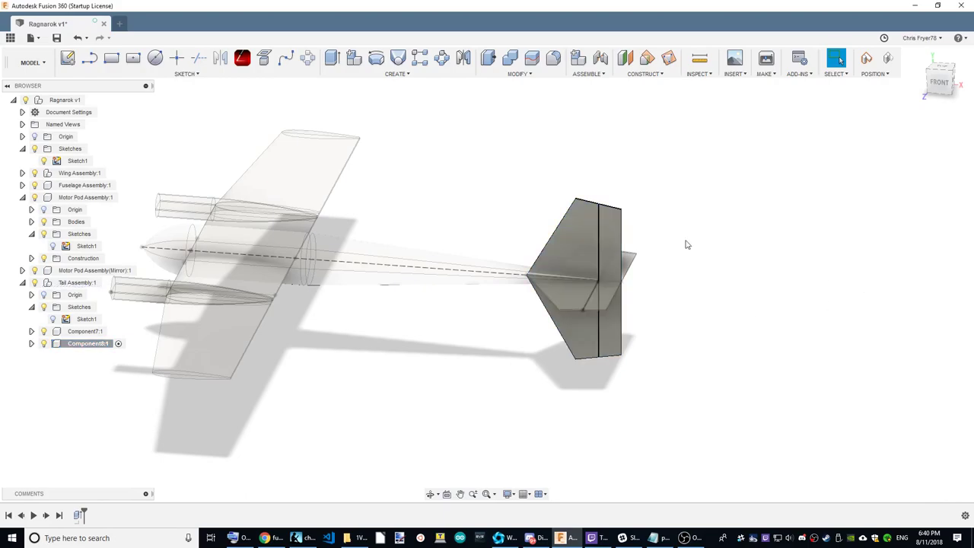
left_click(67, 61)
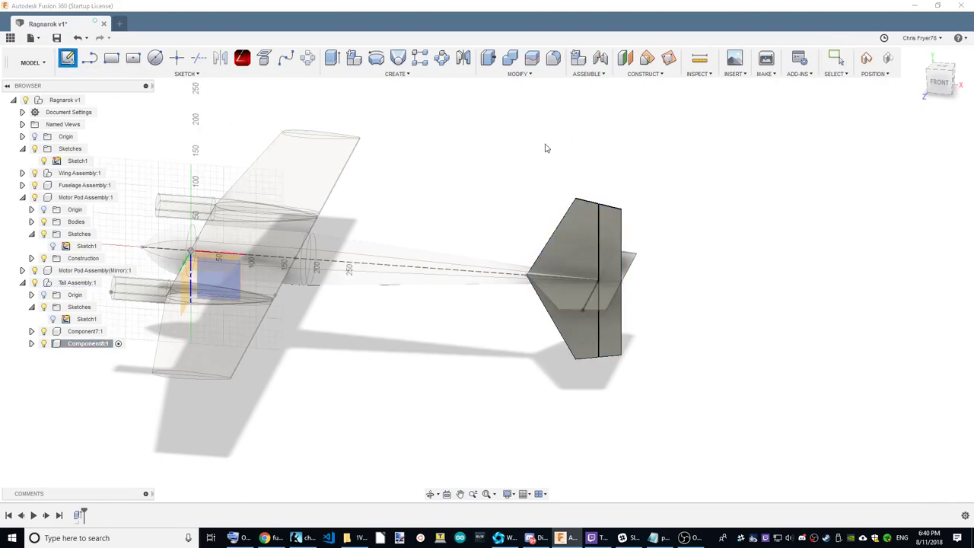
left_click(947, 84)
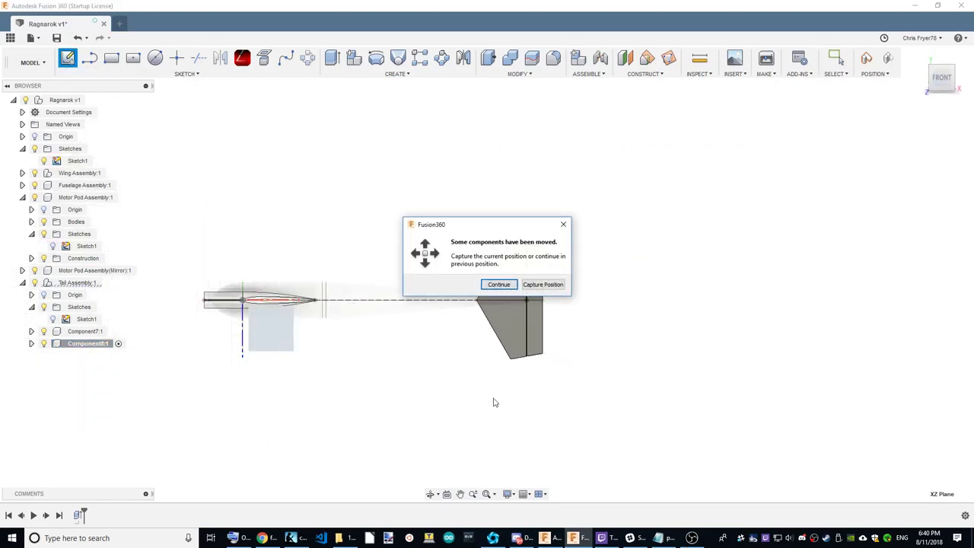
left_click(542, 286)
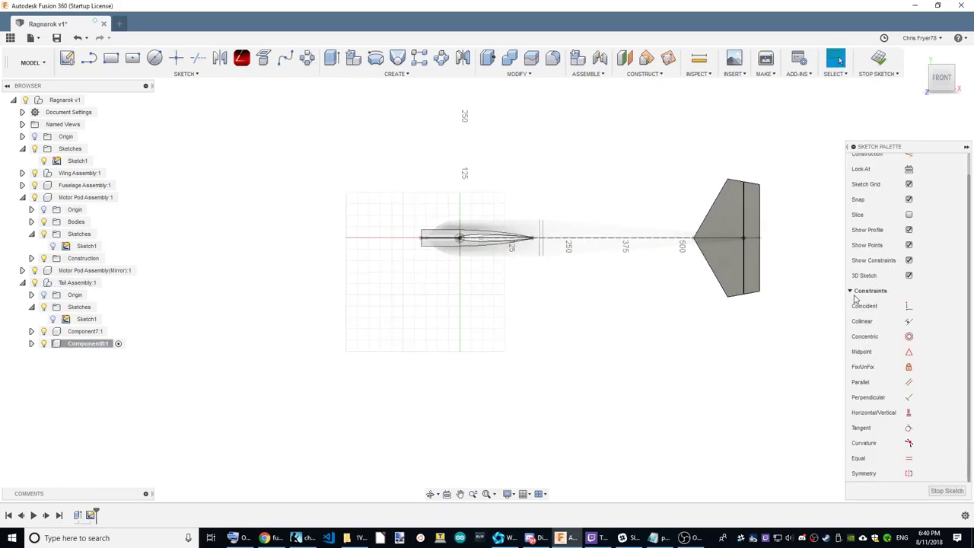
scroll(798, 263, "up", 3)
scroll(799, 263, "up", 2)
scroll(778, 235, "up", 3)
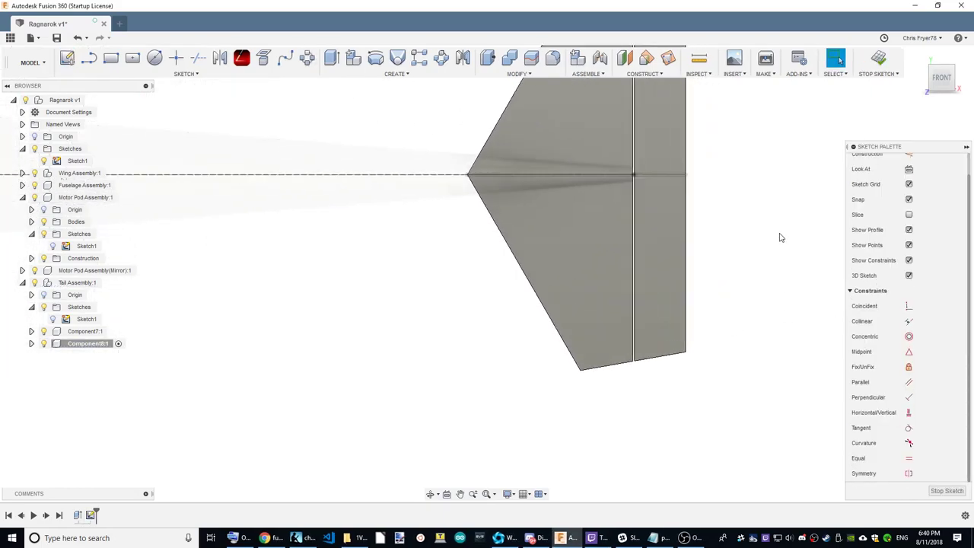
Trace a closed five-sided line outline from the fin's front corner across the hinge line
left_click(89, 57)
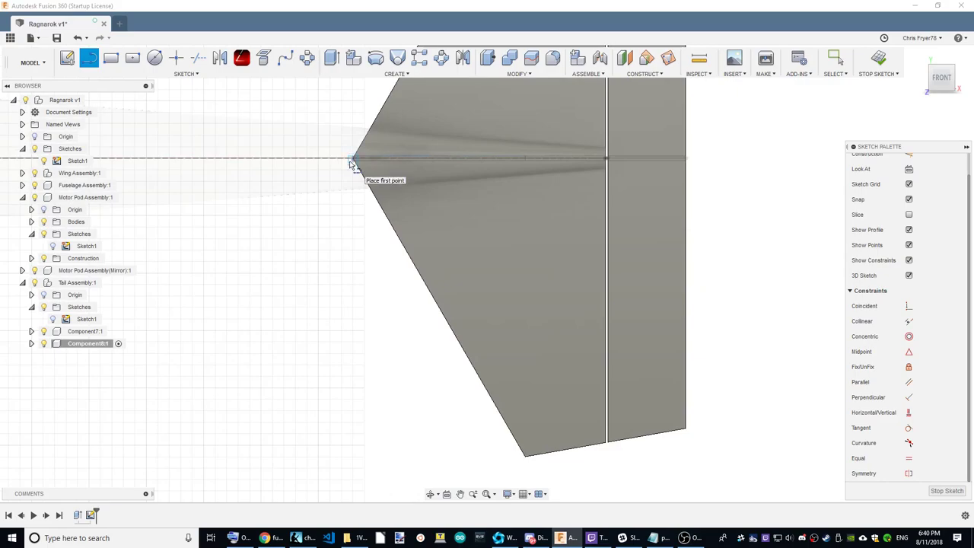
scroll(282, 187, "up", 2)
scroll(365, 168, "up", 3)
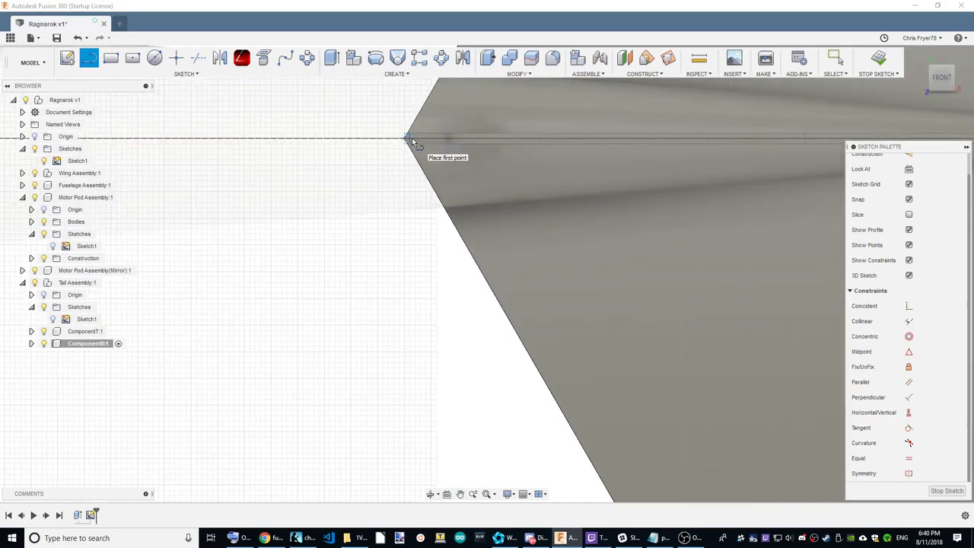
left_click(404, 144)
scroll(388, 135, "down", 1)
scroll(309, 137, "down", 3)
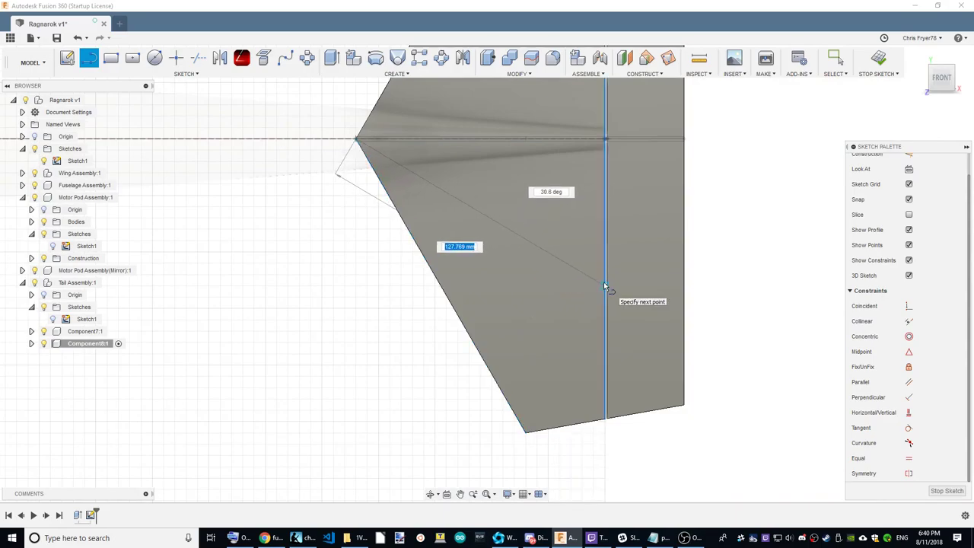
left_click(560, 233)
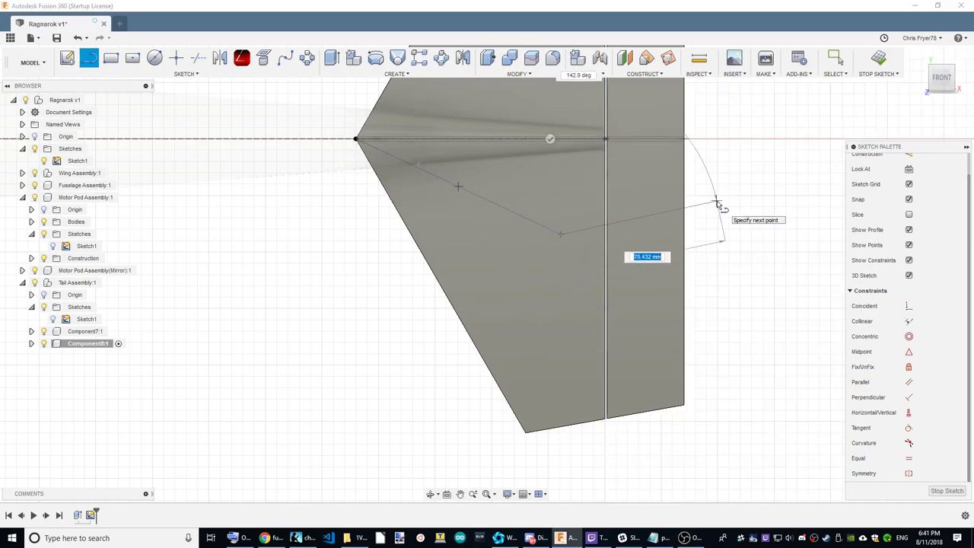
left_click(685, 205)
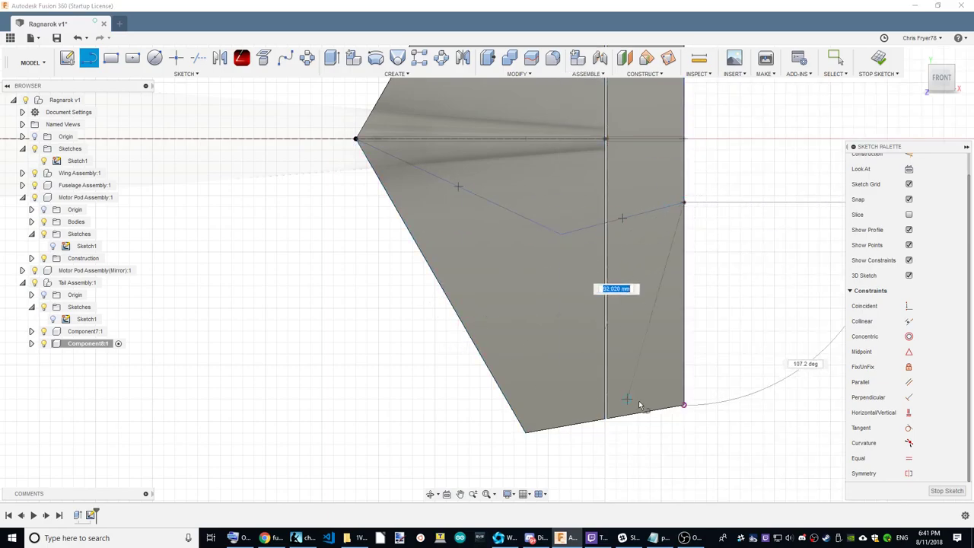
left_click(683, 405)
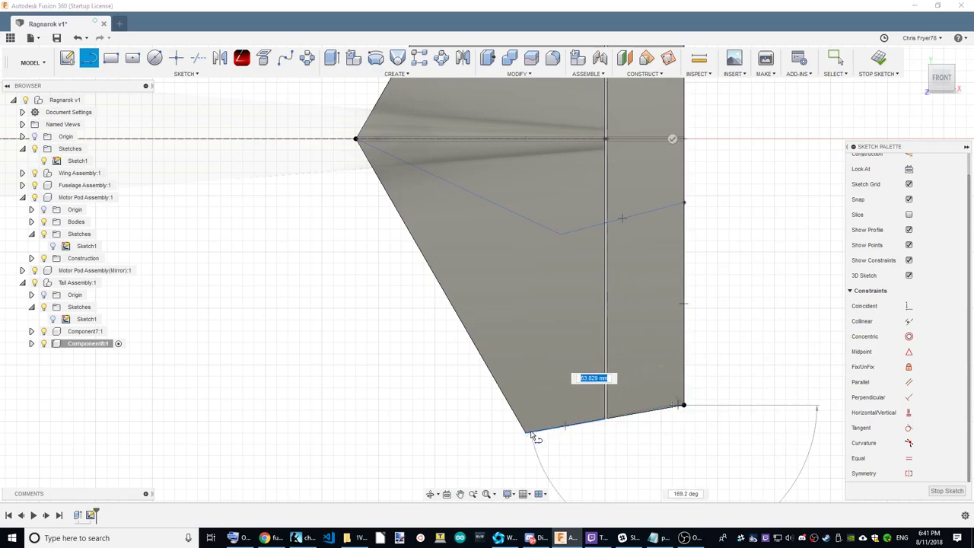
left_click(525, 432)
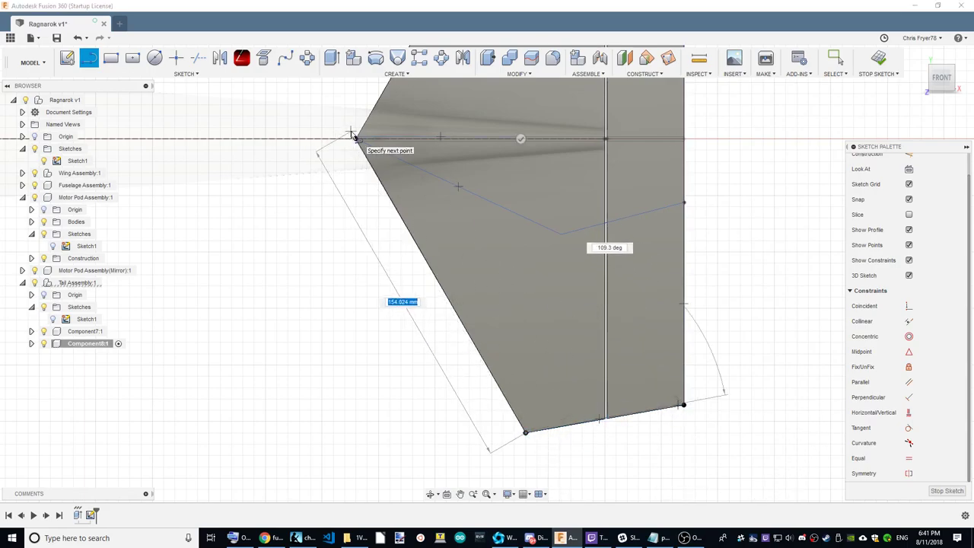
left_click(355, 138)
right_click(776, 209)
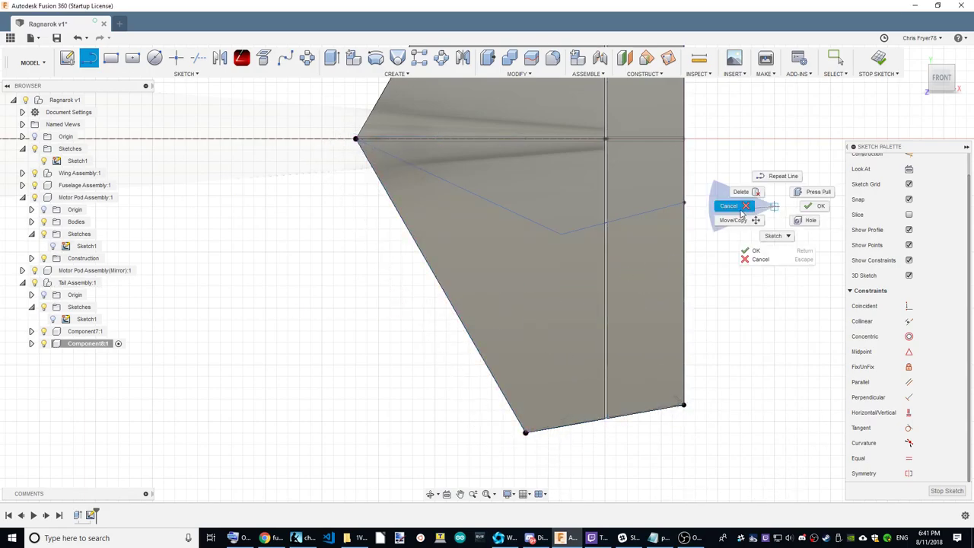
left_click(728, 208)
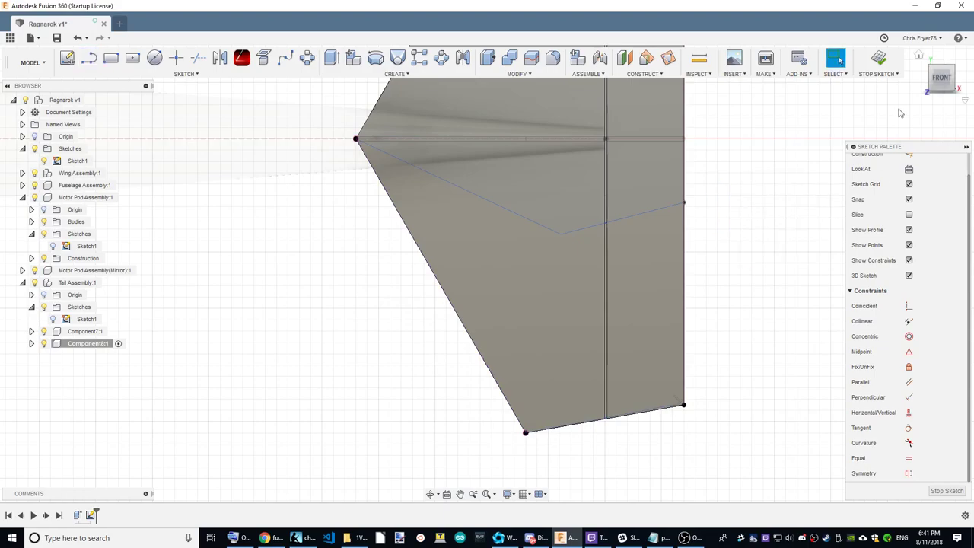
Dimension the slanted line at 20° from the horizontal line through the front corner
left_click(376, 140)
left_click(485, 184)
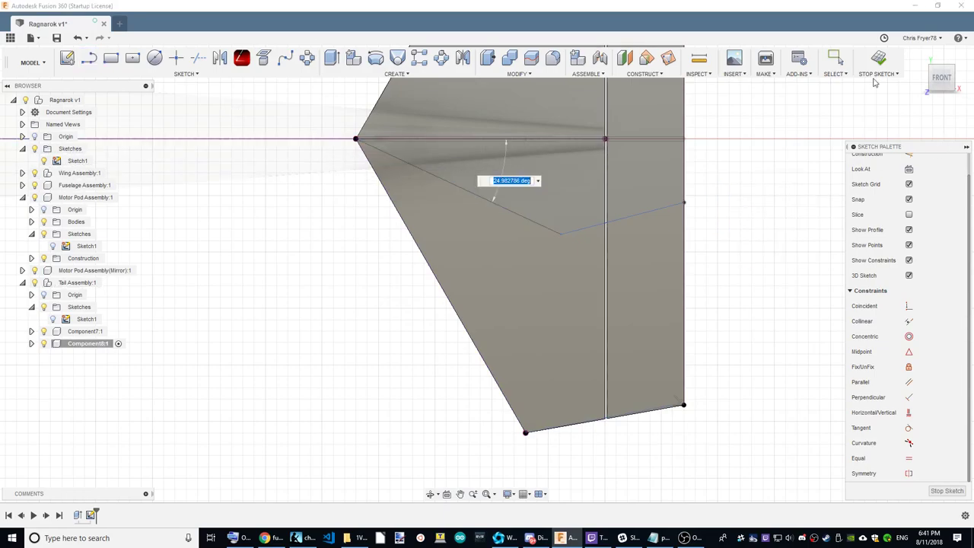
key("Return")
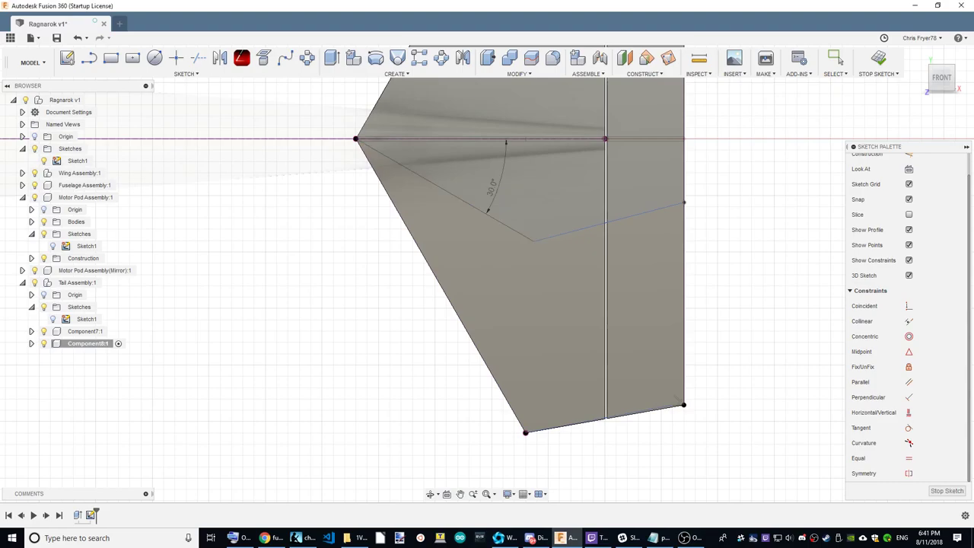
scroll(601, 221, "down", 2)
scroll(543, 244, "up", 2)
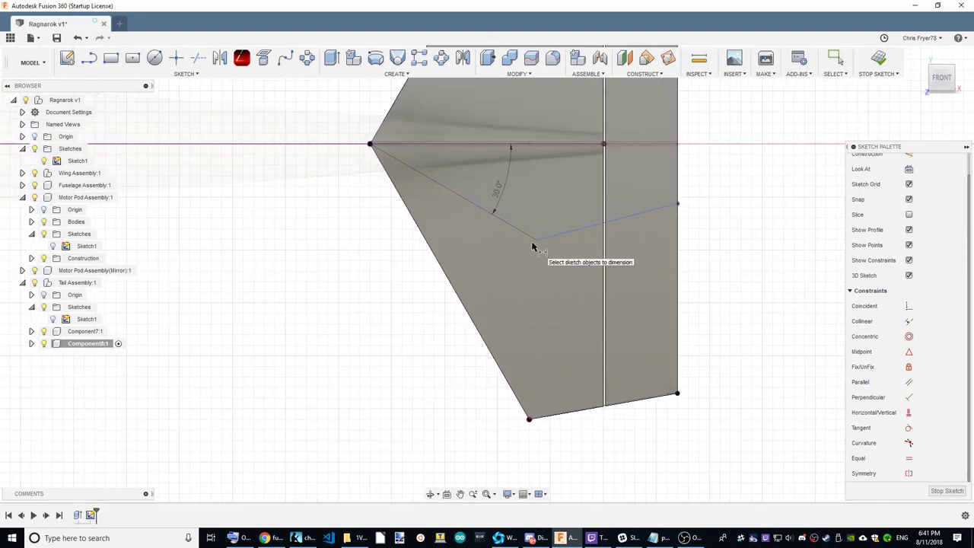
scroll(700, 229, "down", 2)
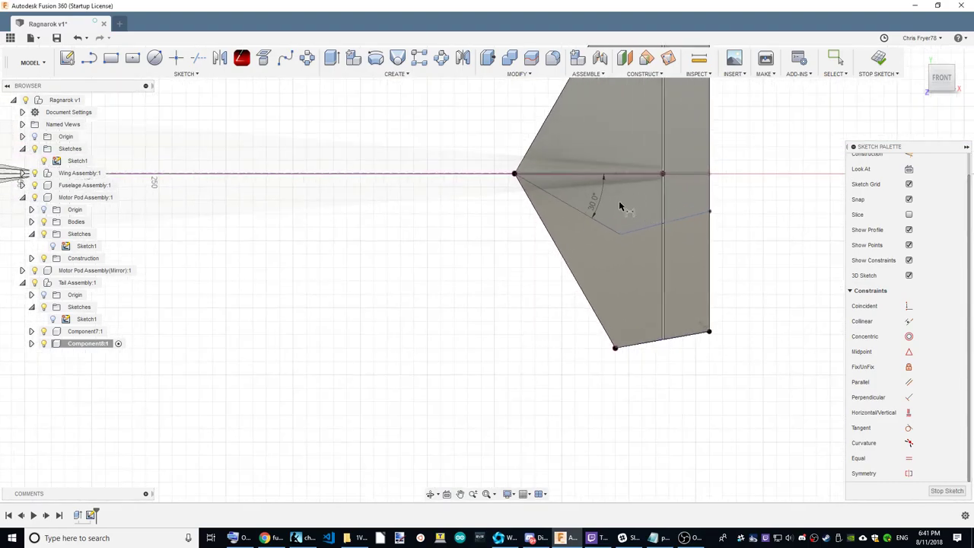
scroll(601, 205, "up", 1)
left_click(591, 204)
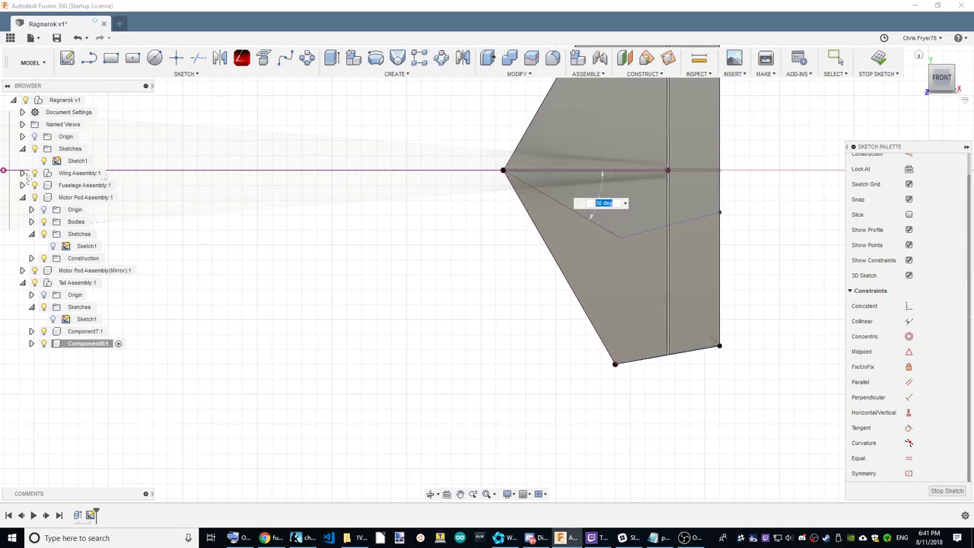
key("Return")
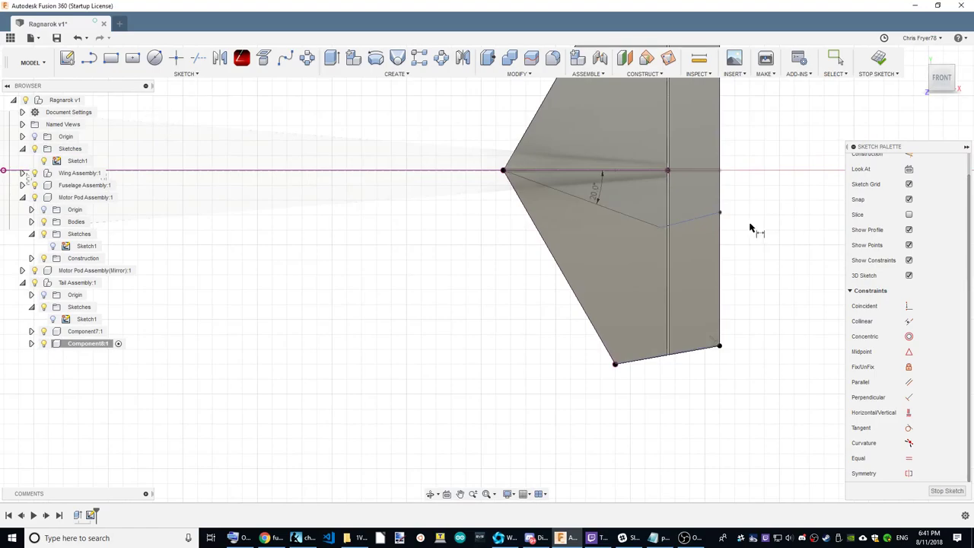
scroll(750, 224, "up", 1)
scroll(743, 228, "down", 1)
scroll(677, 243, "up", 1)
scroll(667, 241, "up", 1)
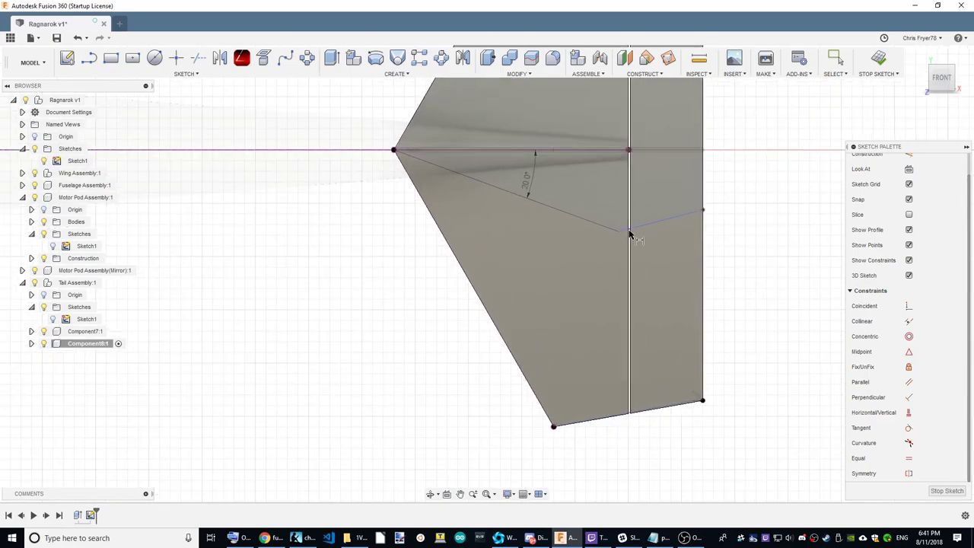
right_click(769, 209)
left_click(715, 204)
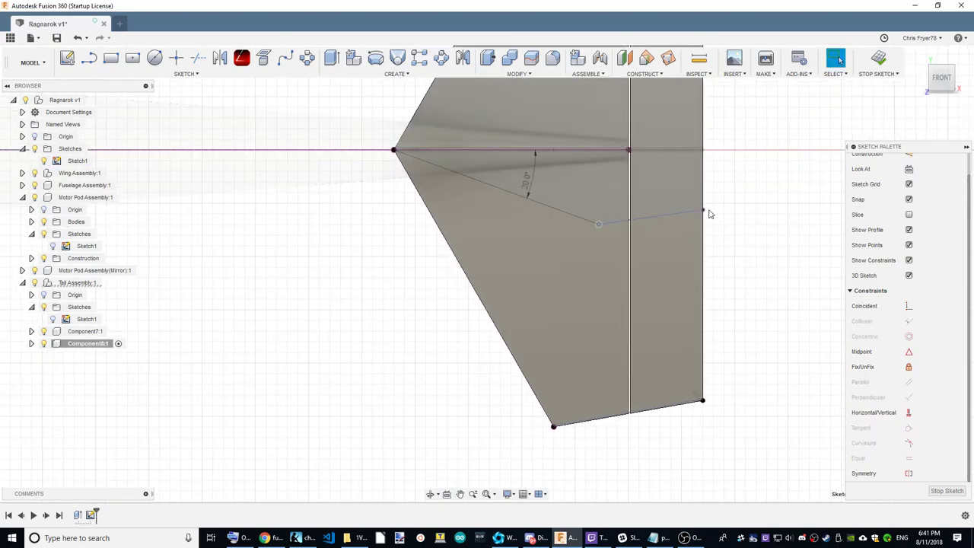
Make the cut line parallel to the fin's bottom edge
left_click_drag(686, 199, 696, 185)
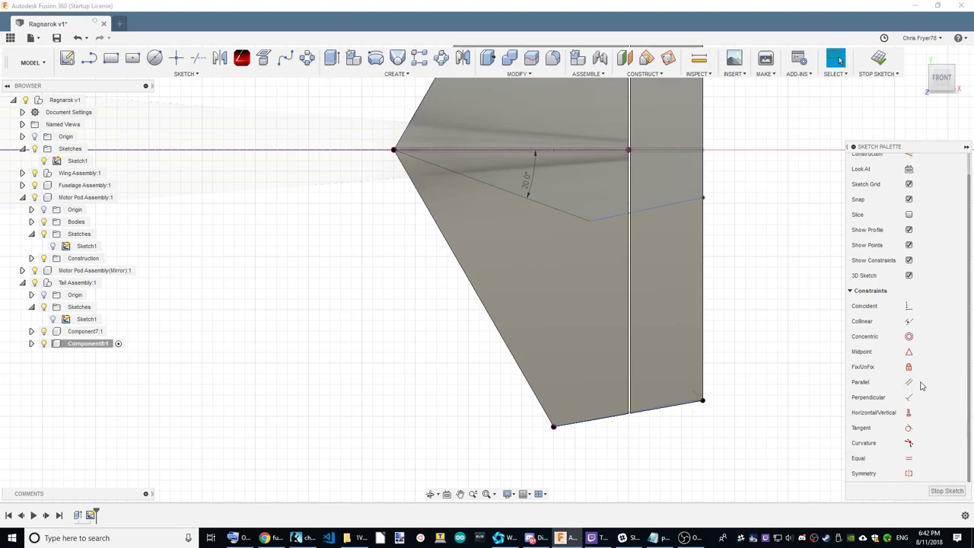
left_click(629, 416)
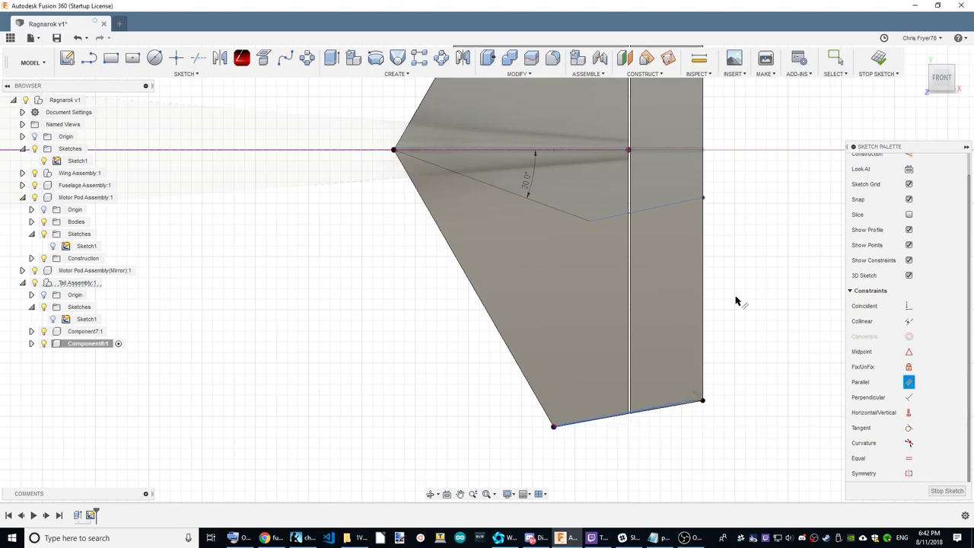
left_click(683, 205)
right_click(760, 211)
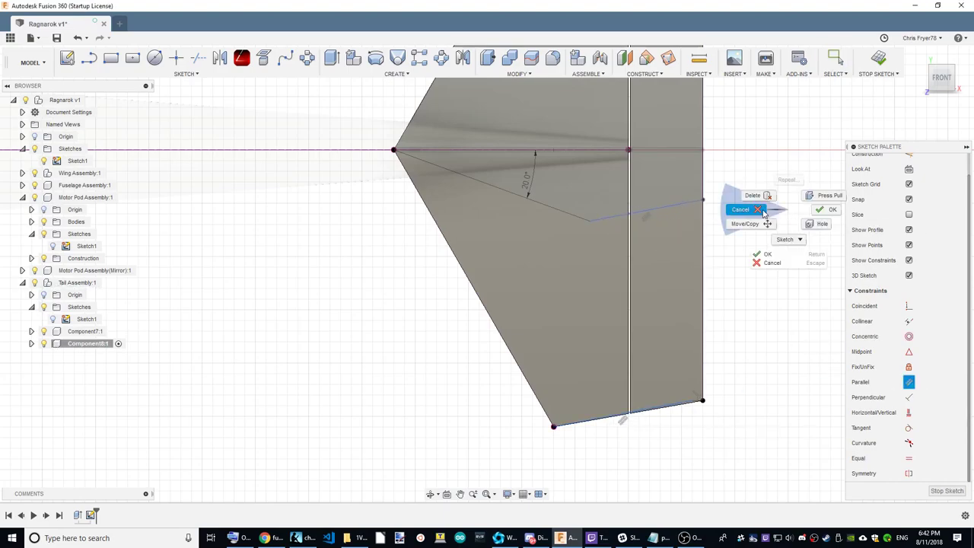
left_click_drag(673, 206, 652, 202)
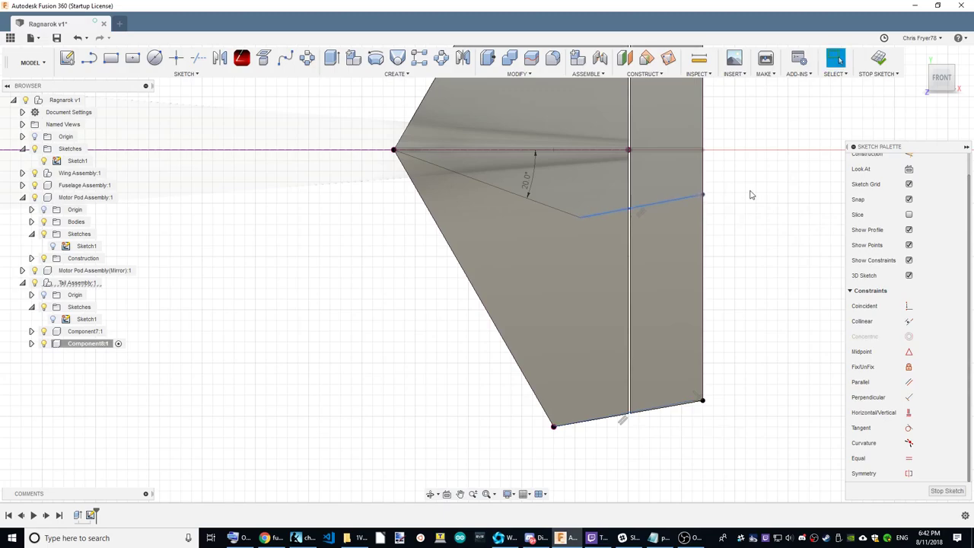
Add a 32 mm distance dimension to the cut line's leading point
key("d")
left_click(580, 218)
left_click(300, 151)
left_click(369, 214)
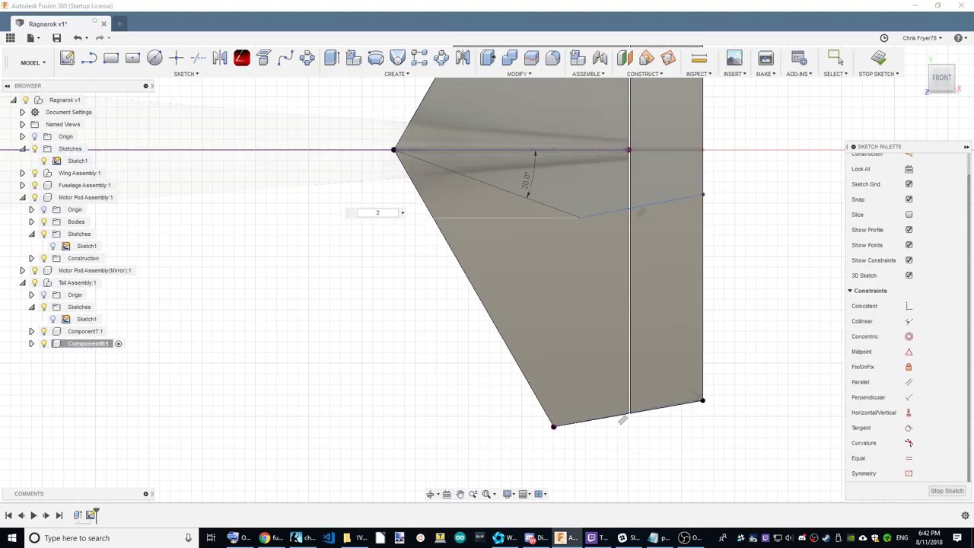
type("32")
key("Return")
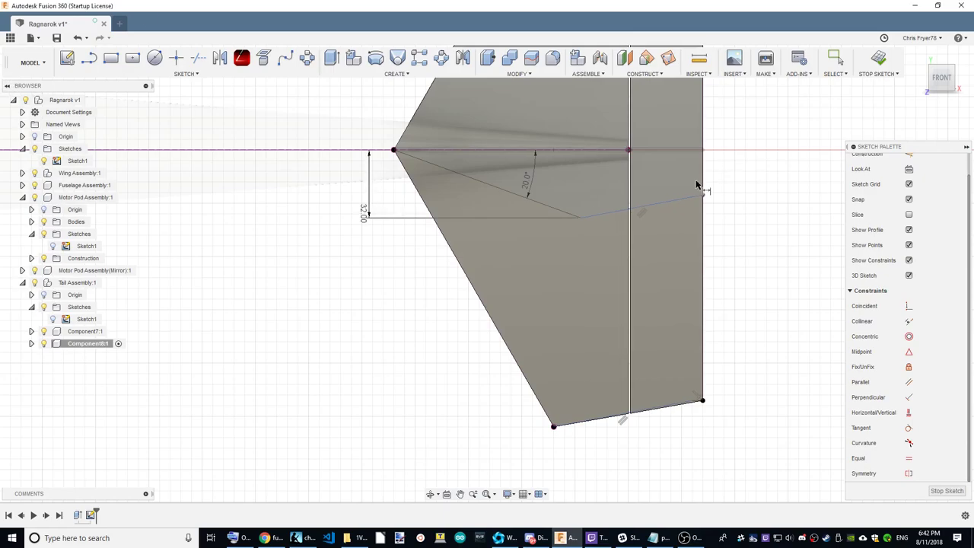
right_click(807, 210)
left_click(767, 213)
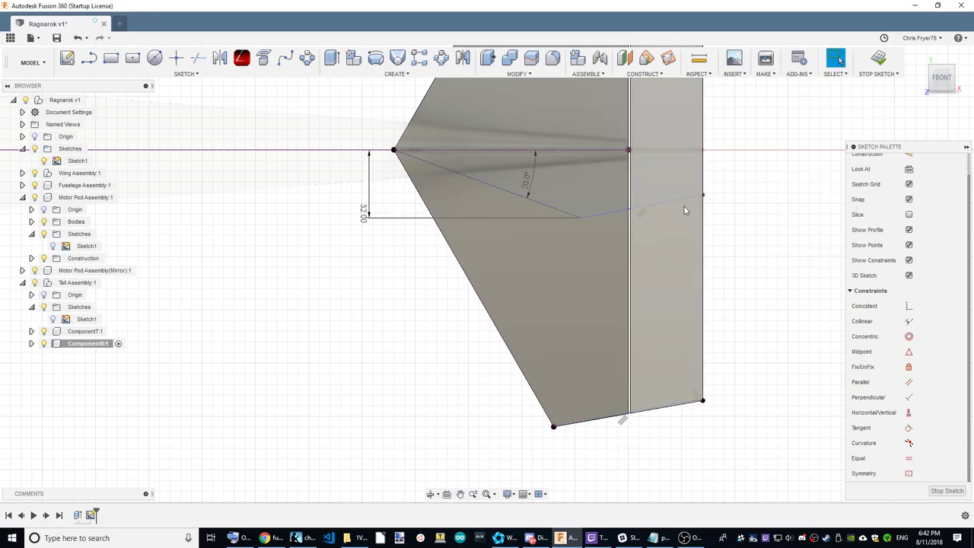
Make the stray line end coincident with the fin's bottom back corner
left_click(581, 217)
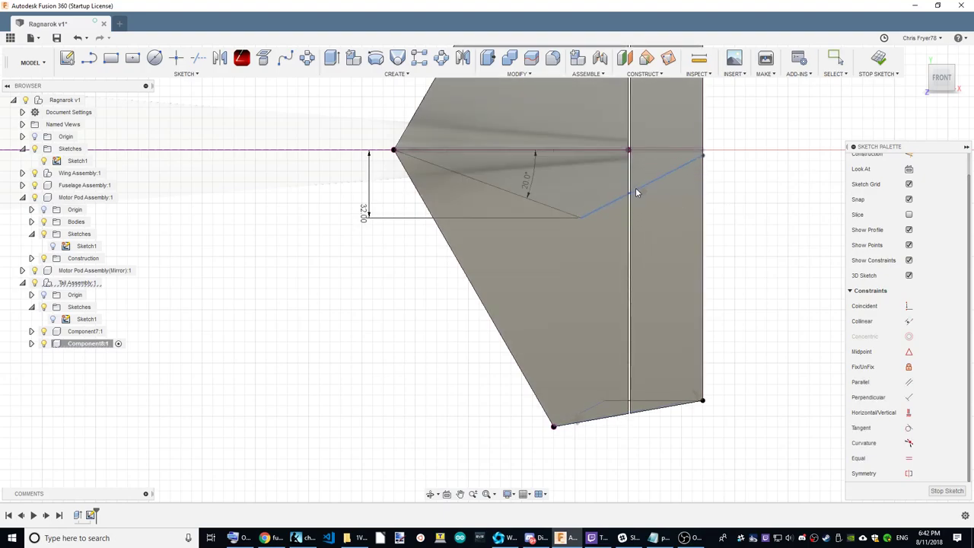
left_click(692, 198)
left_click_drag(644, 195, 700, 205)
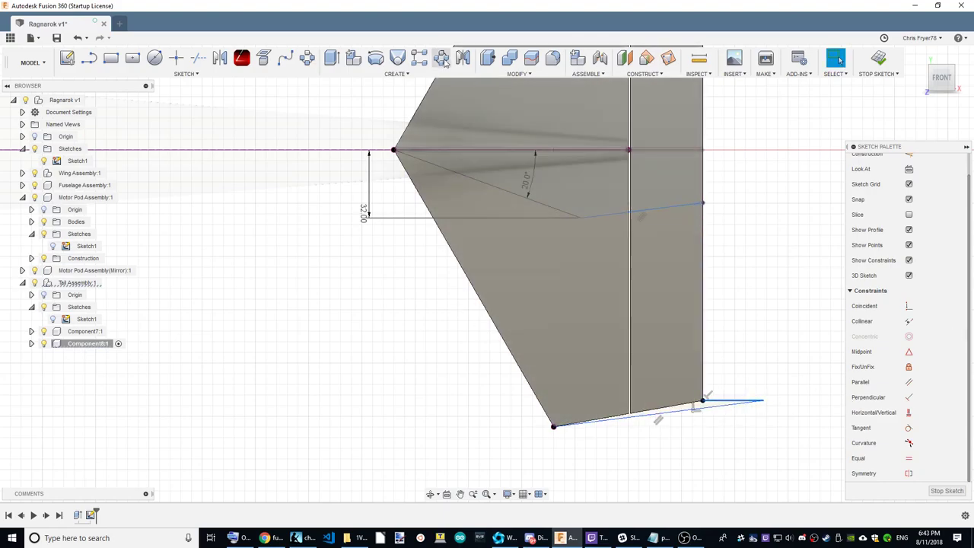
left_click(776, 388)
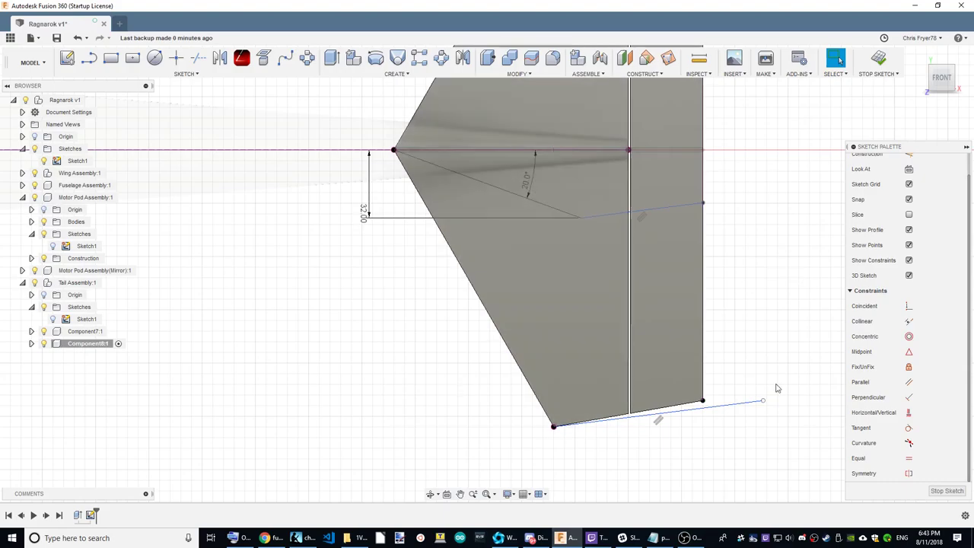
left_click(909, 306)
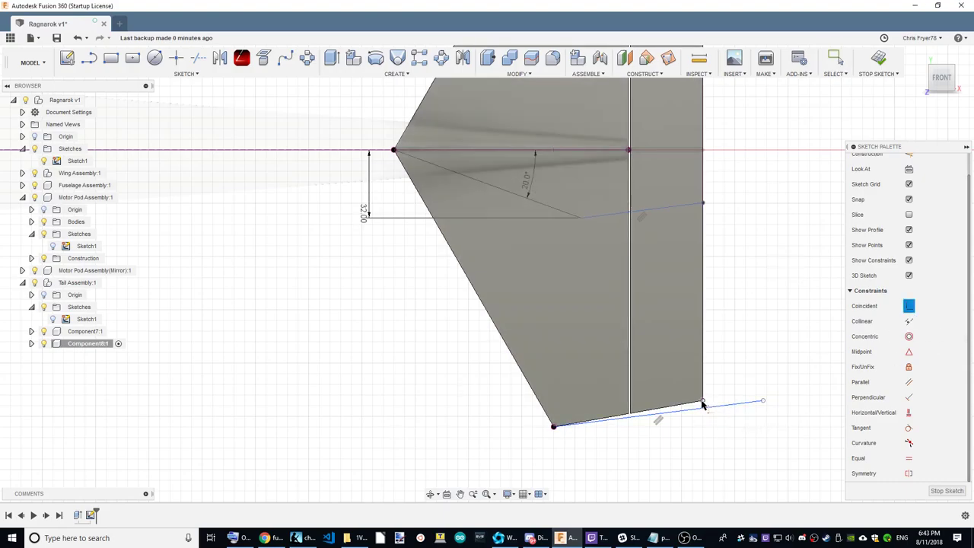
left_click(702, 401)
left_click(763, 401)
right_click(763, 402)
key("Escape")
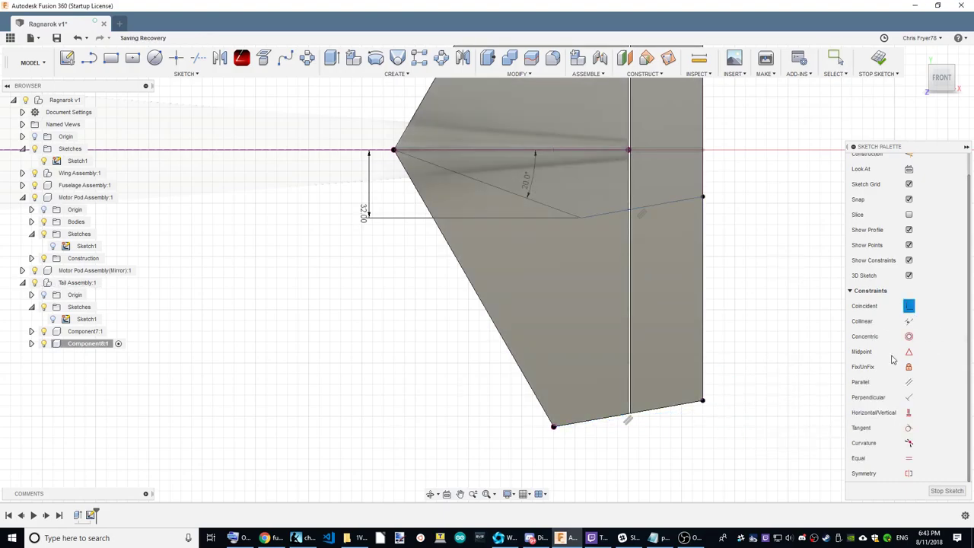
key("Escape")
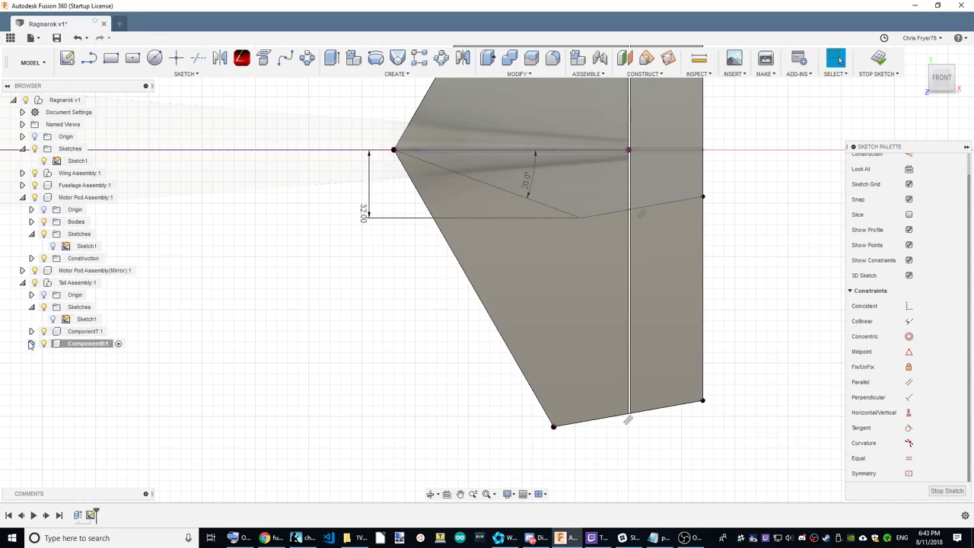
Hide Body1 and Body2 of Component8:1 and return to the isometric view
left_click(32, 343)
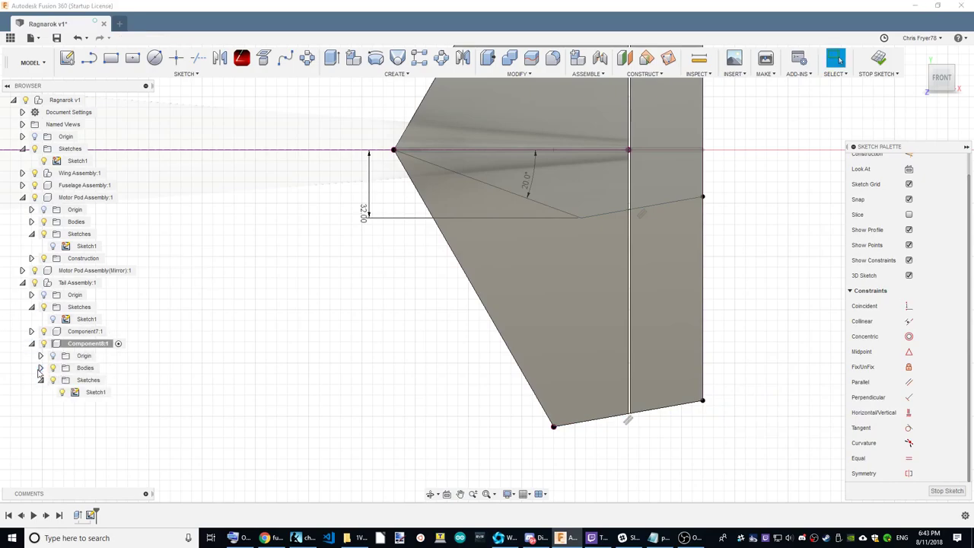
left_click(41, 368)
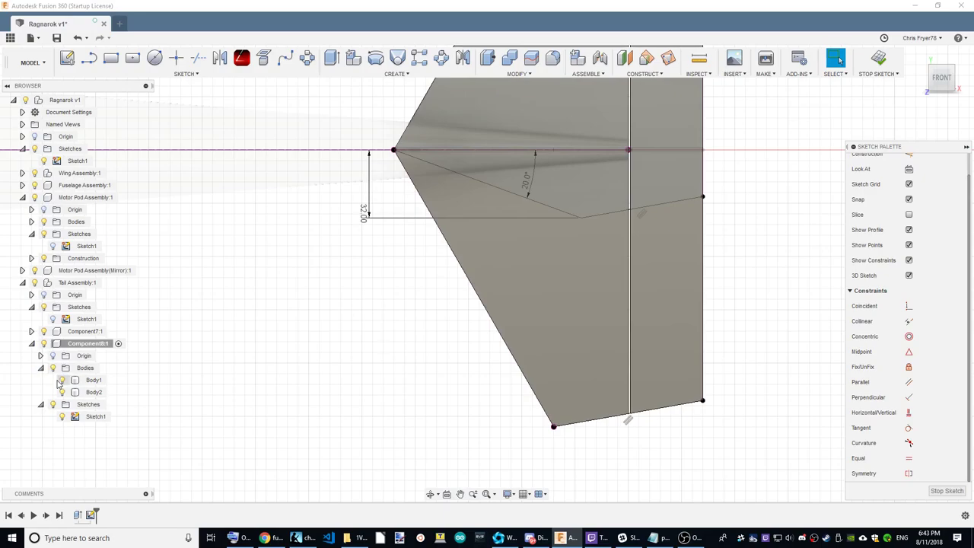
left_click(61, 380)
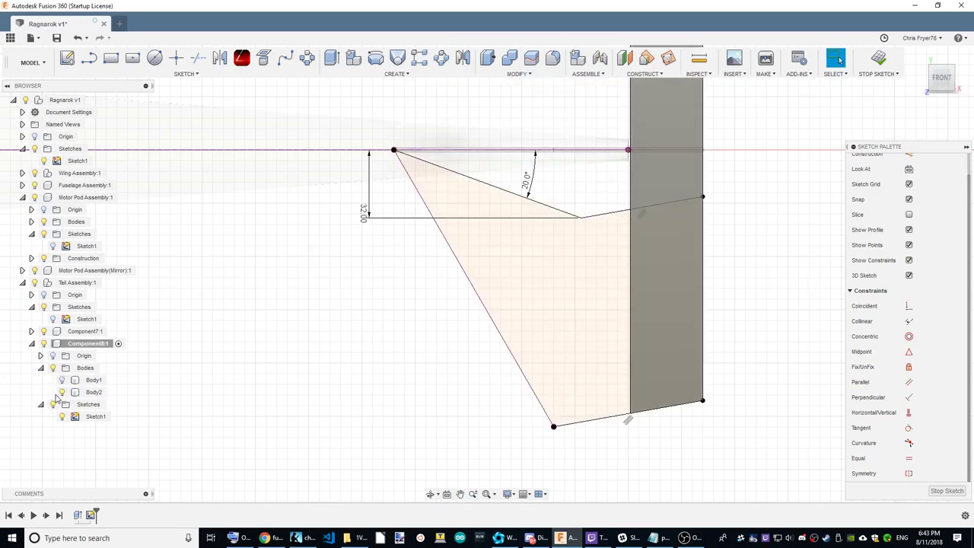
left_click(61, 391)
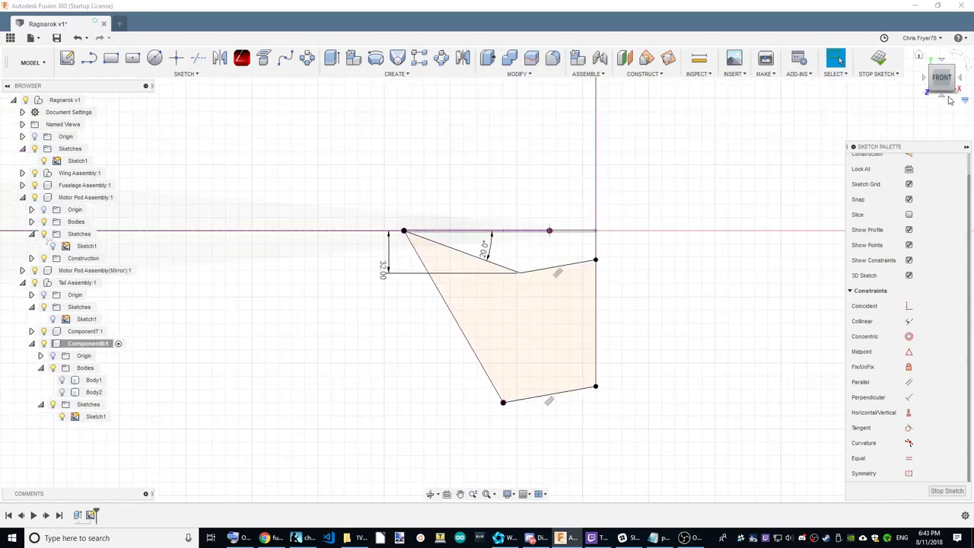
left_click(919, 54)
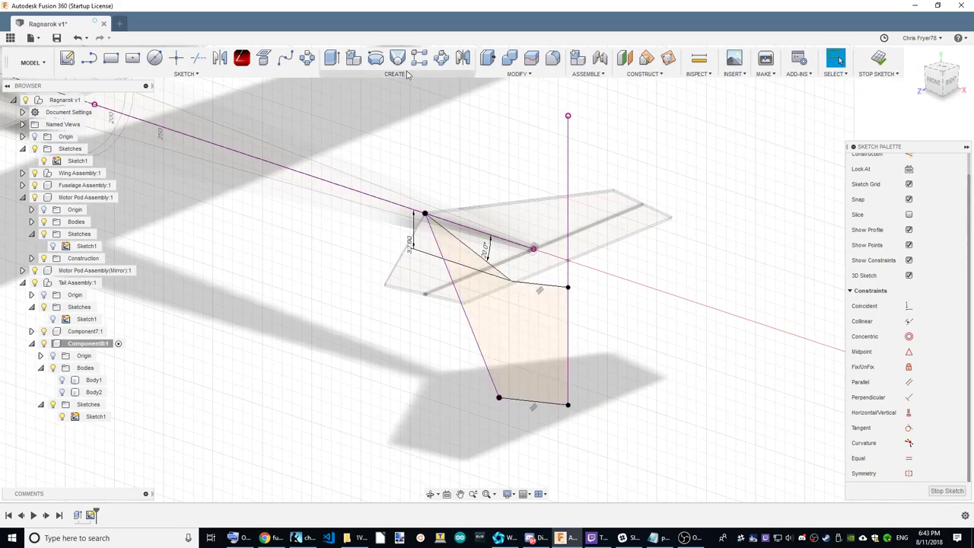
Extrude the profile as a symmetric 2 mm cut through the fin
left_click(332, 58)
left_click(875, 176)
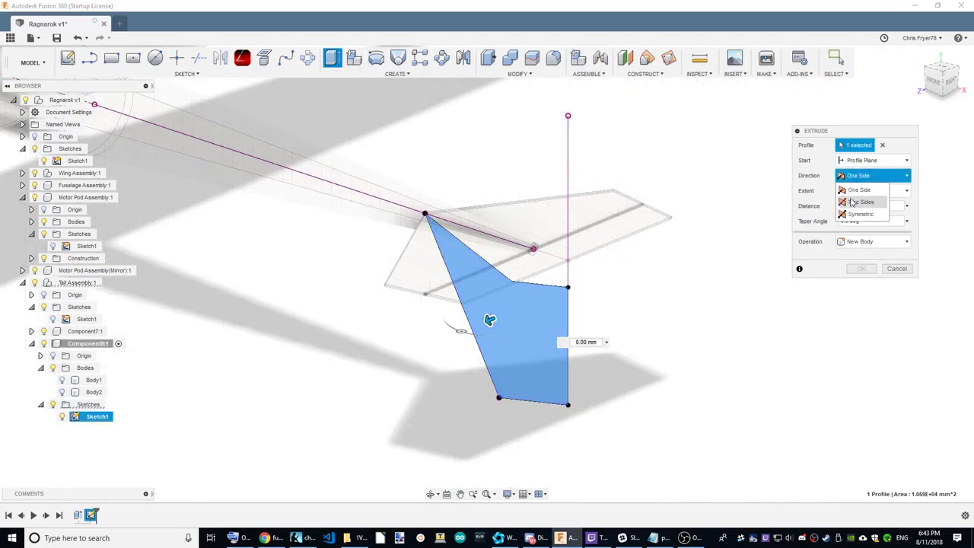
left_click(869, 211)
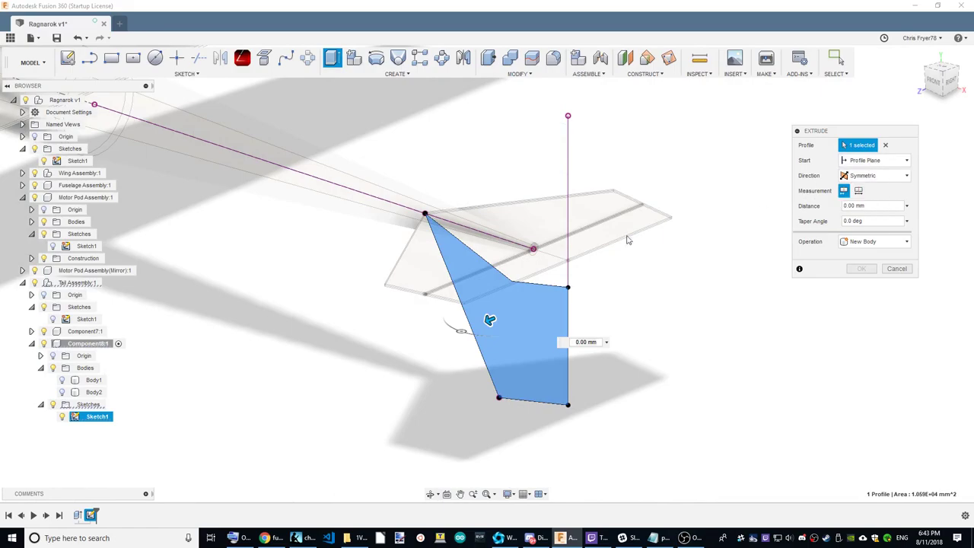
left_click(858, 190)
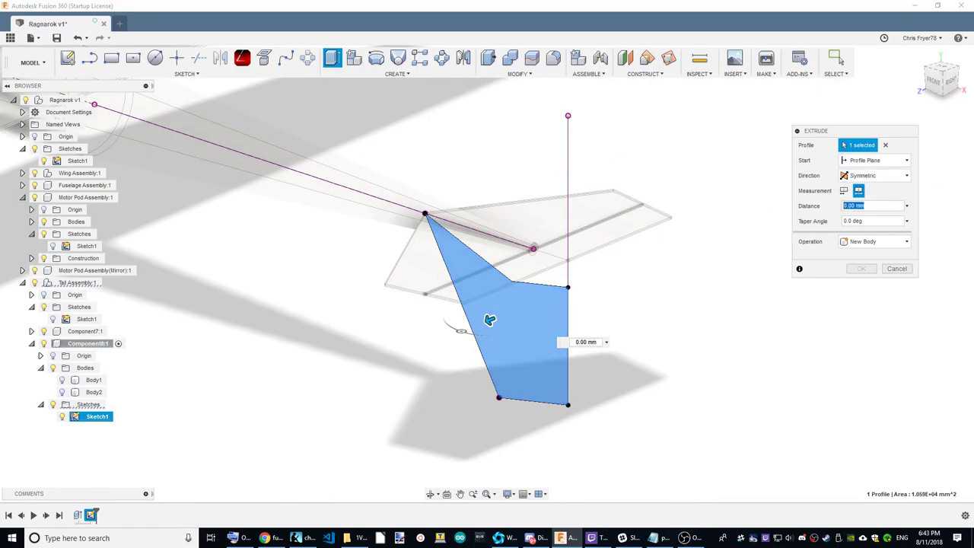
type("2")
left_click(62, 392)
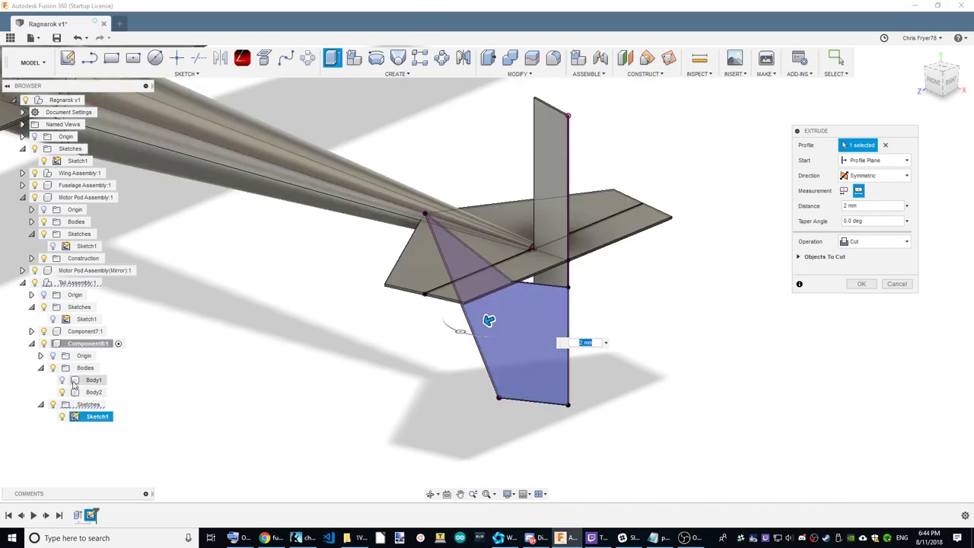
left_click(62, 380)
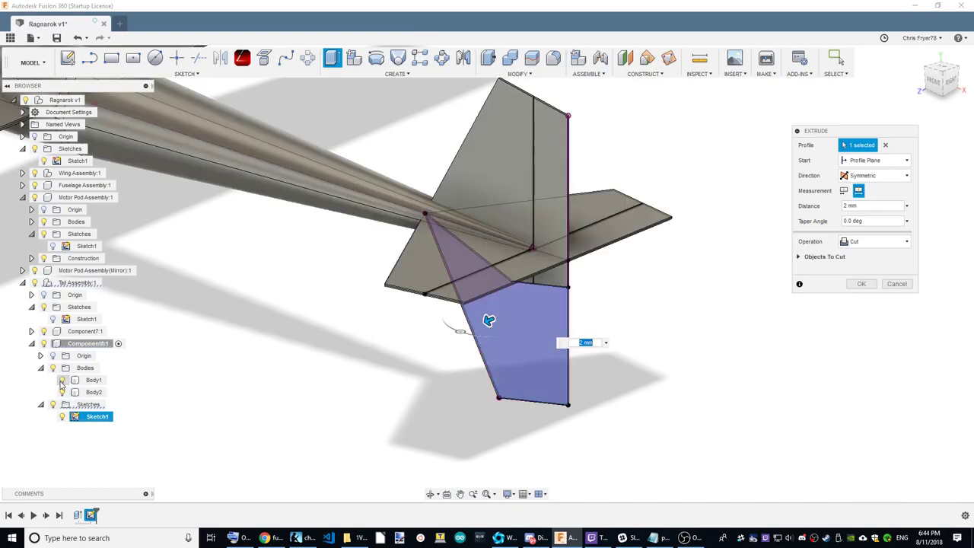
left_click(862, 283)
Inspect the cut fin from the front, an angled view and the top
scroll(591, 322, "down", 5)
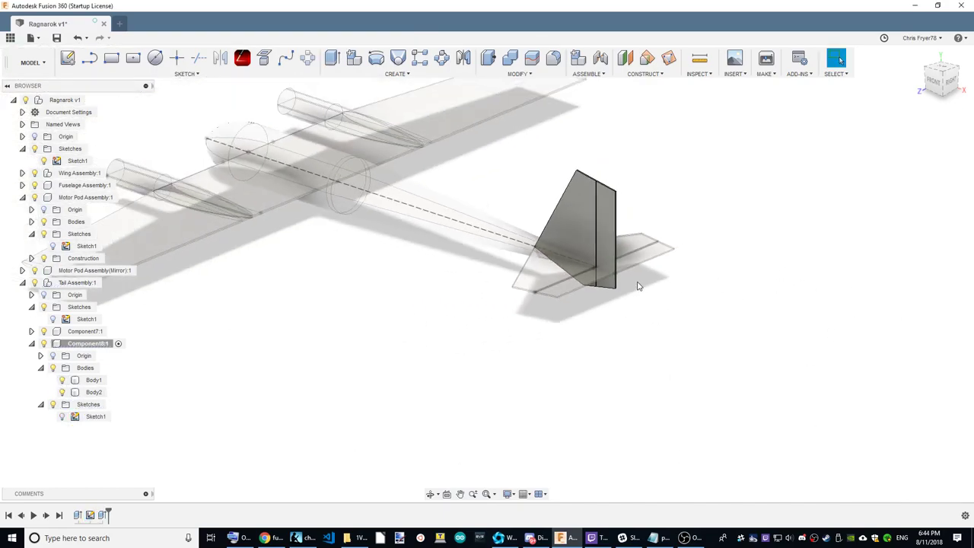
left_click(940, 79)
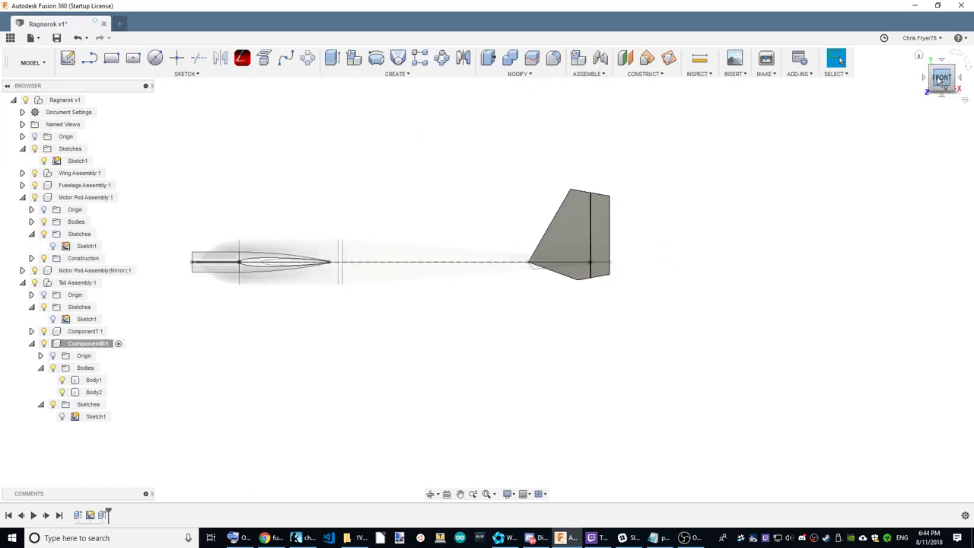
middle_click_drag(487, 272, 533, 304, "shift")
scroll(600, 332, "up", 5)
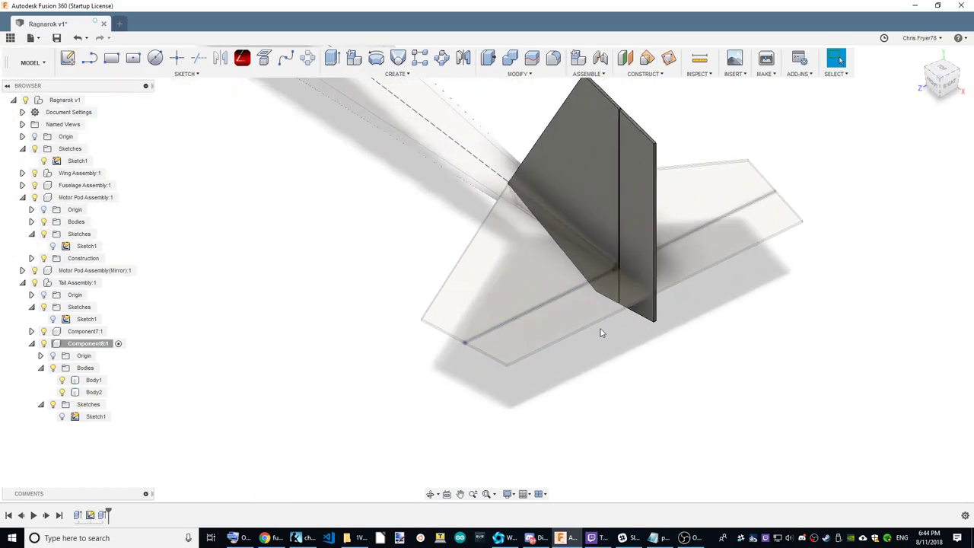
middle_click_drag(600, 333, 545, 341, "shift")
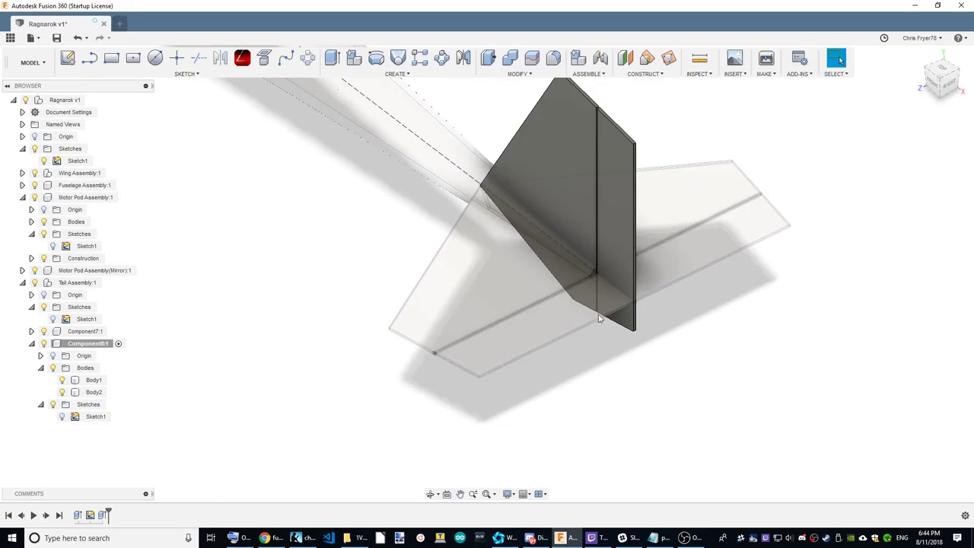
left_click(941, 70)
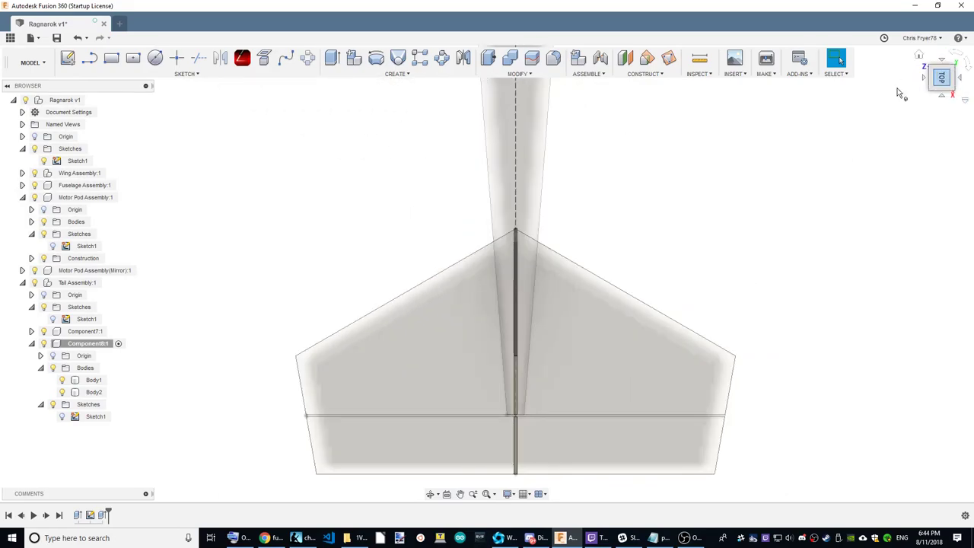
scroll(563, 456, "up", 3)
scroll(556, 441, "up", 3)
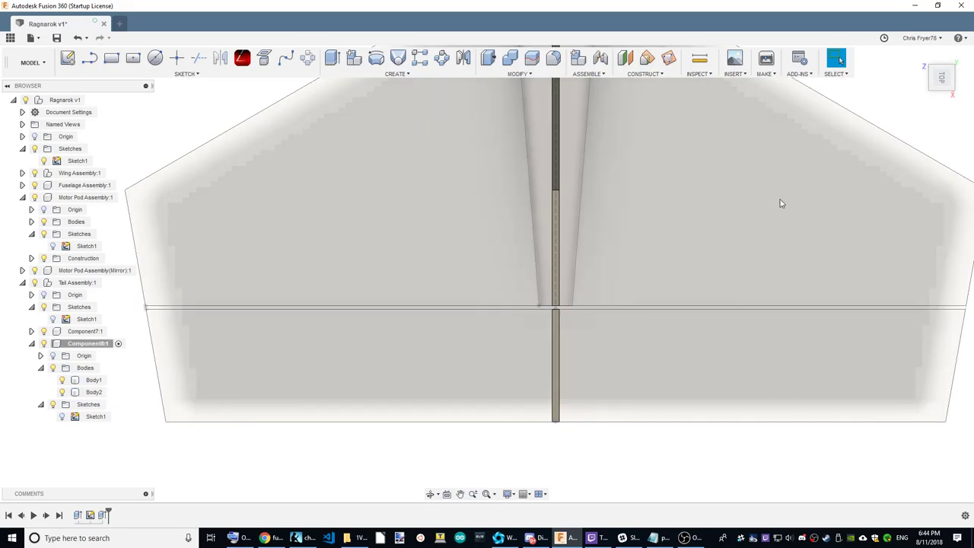
Briefly edit Sketch1, then activate the top-level Ragnarok v1 assembly
left_click(89, 58)
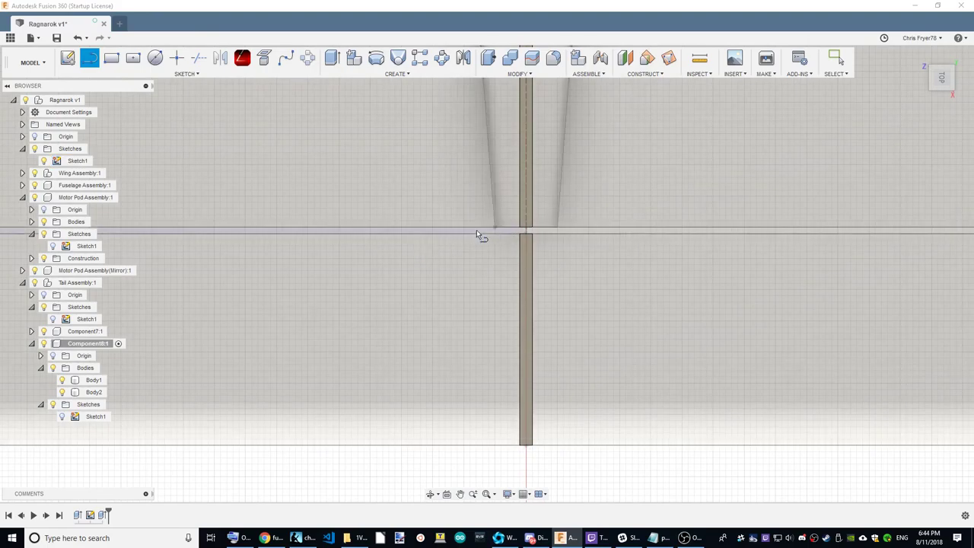
left_click(493, 226)
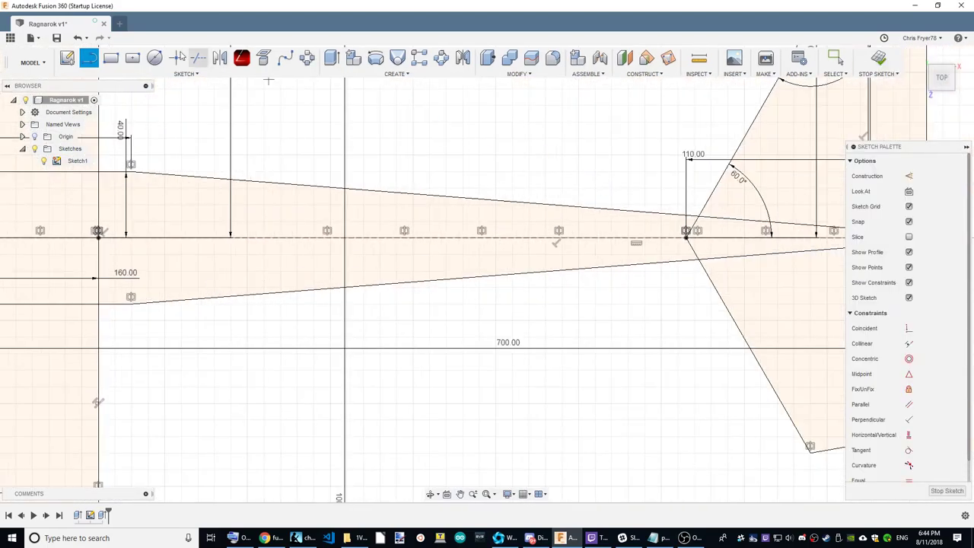
left_click(78, 38)
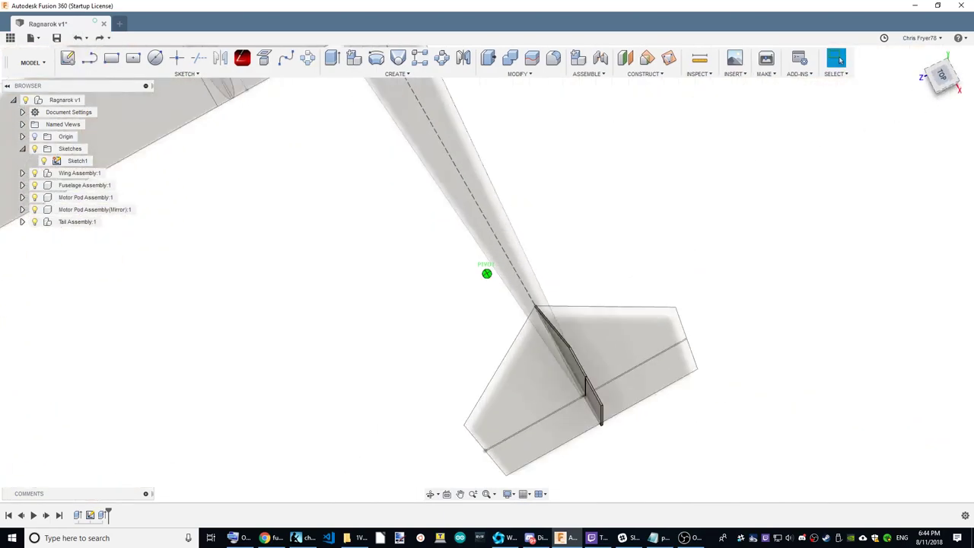
left_click_drag(942, 78, 943, 107)
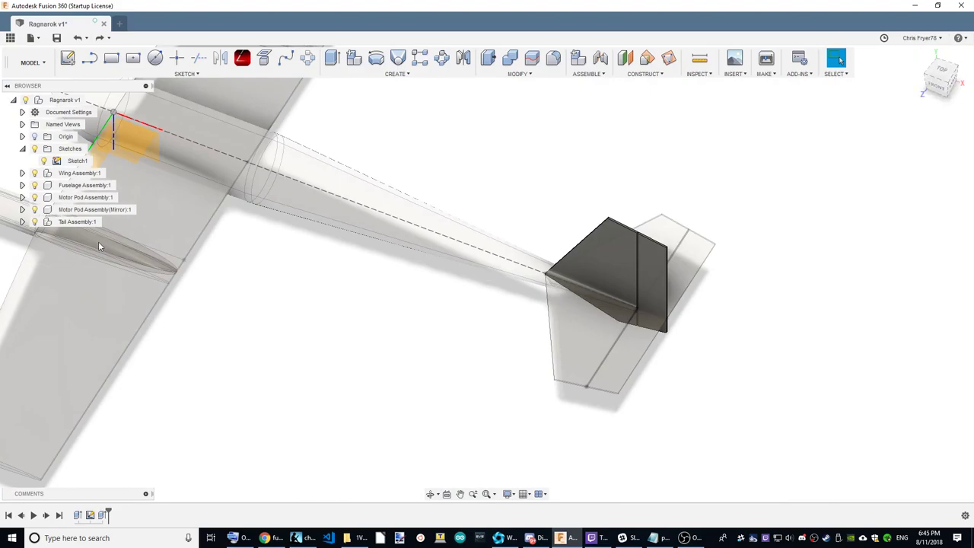
left_click(94, 99)
scroll(245, 357, "down", 2)
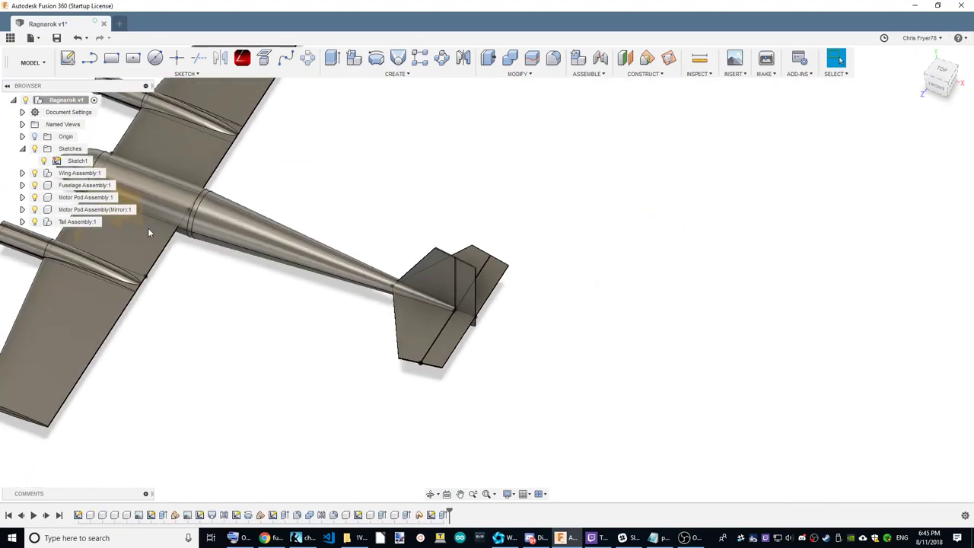
Expand Tail Assembly:1 and activate Component7:1, the horizontal stabilizer
left_click(22, 222)
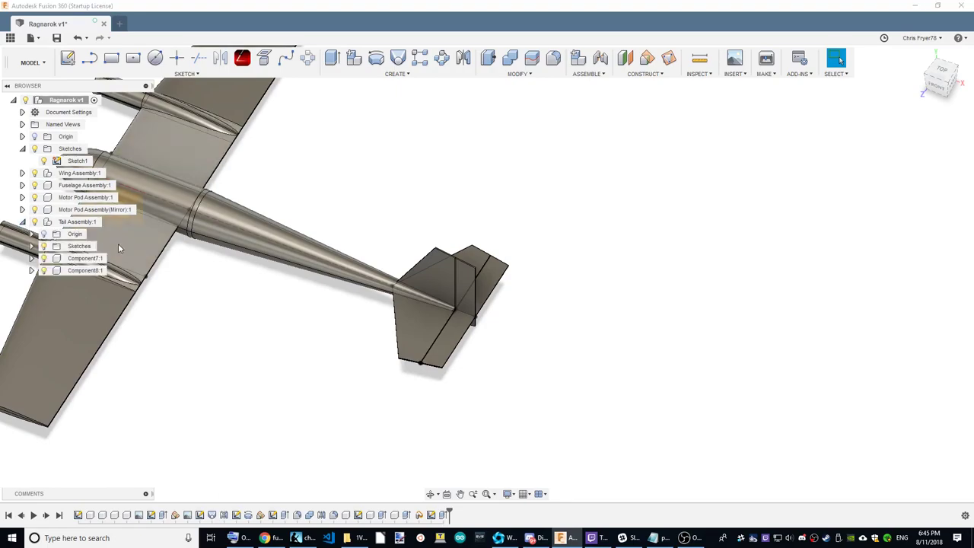
left_click(32, 270)
left_click(31, 258)
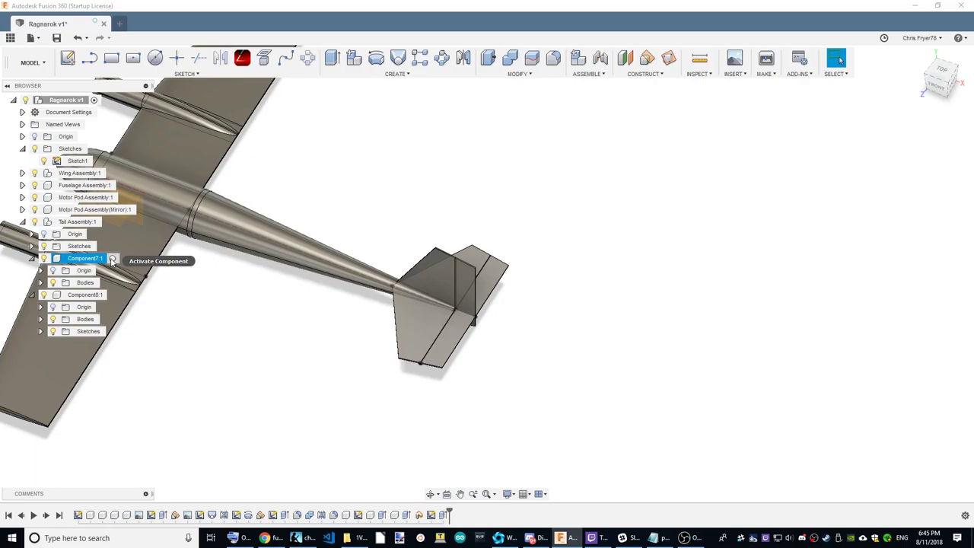
left_click(112, 259)
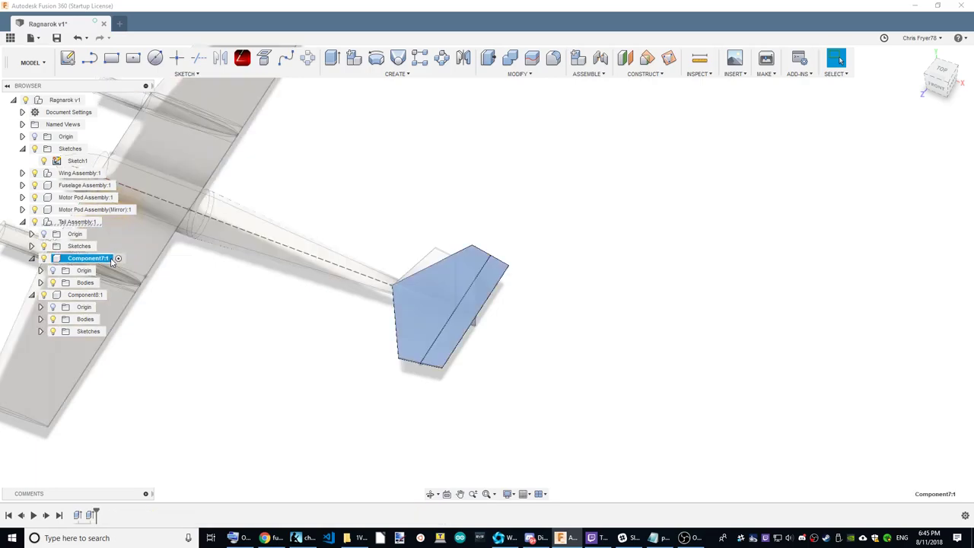
left_click(351, 145)
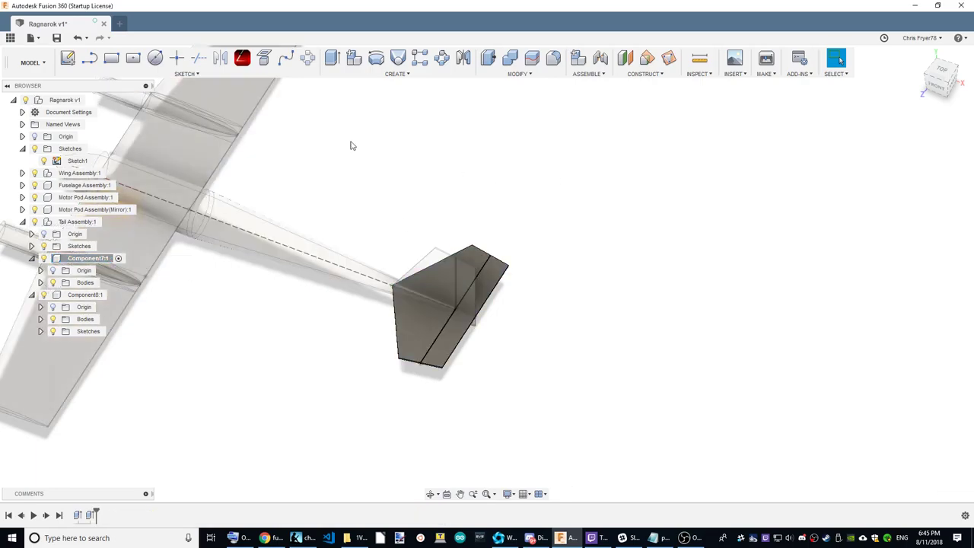
Start a sketch on the horizontal plane, zoom to the tail, and cancel the Line tool
left_click(67, 59)
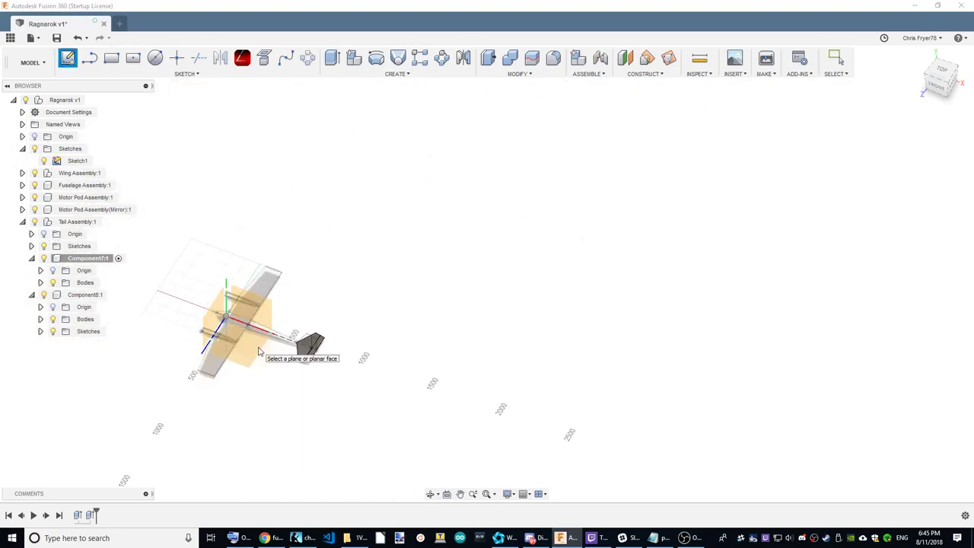
left_click(259, 351)
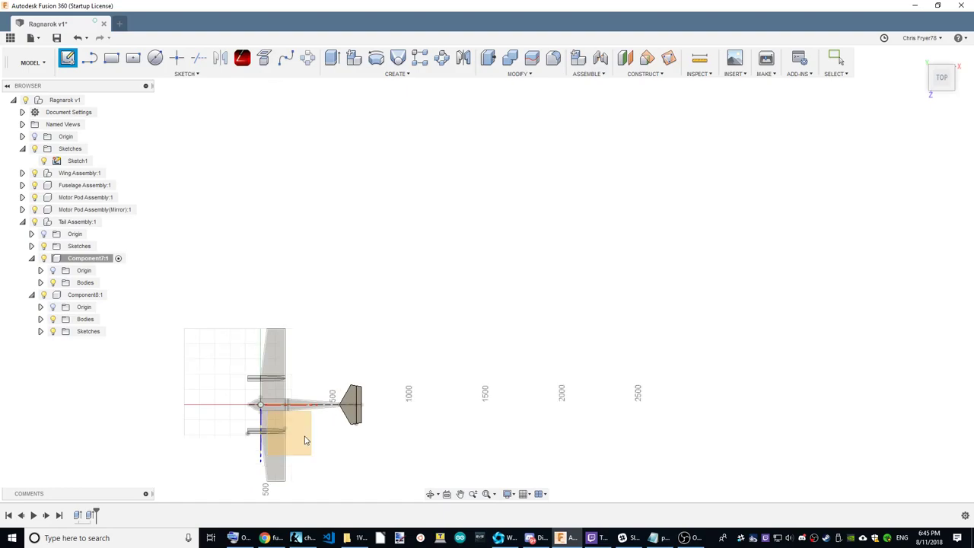
scroll(586, 270, "down", 2)
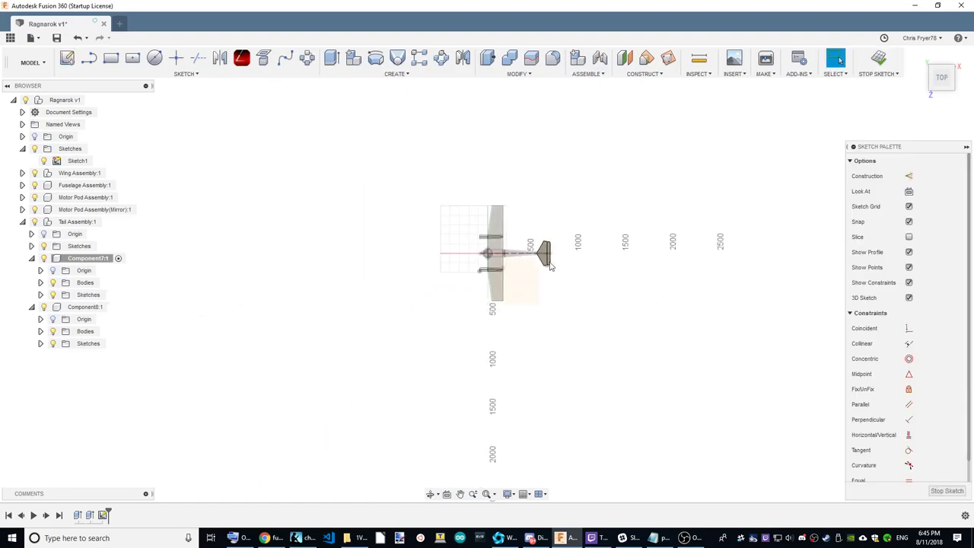
scroll(558, 265, "up", 2)
scroll(560, 265, "up", 2)
scroll(564, 254, "up", 3)
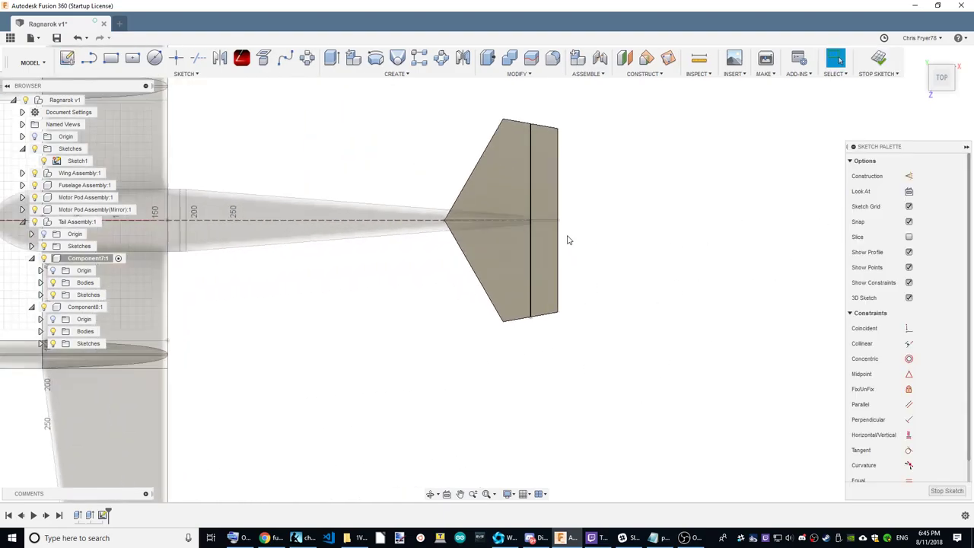
scroll(569, 239, "up", 2)
scroll(528, 224, "up", 2)
scroll(528, 224, "up", 1)
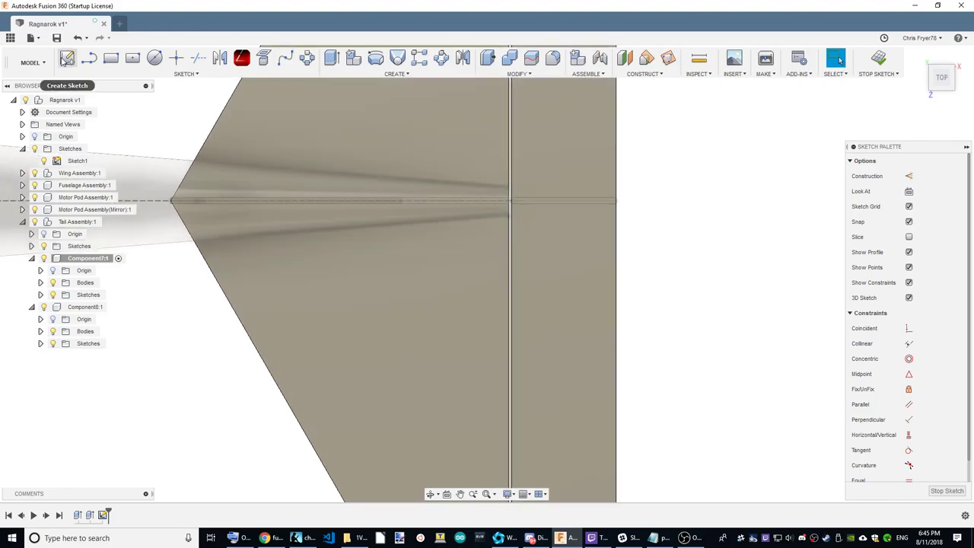
left_click(89, 57)
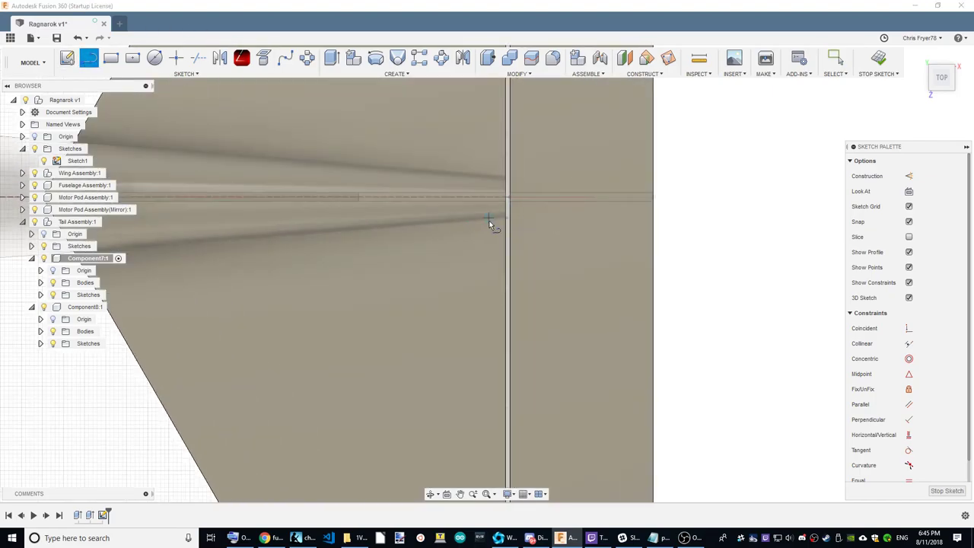
scroll(512, 217, "up", 2)
scroll(549, 221, "up", 2)
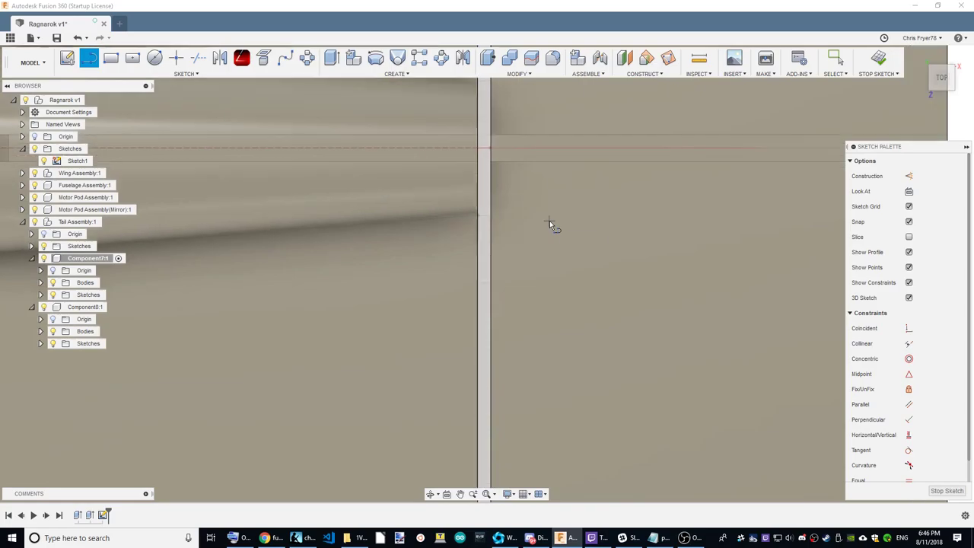
scroll(378, 235, "down", 2)
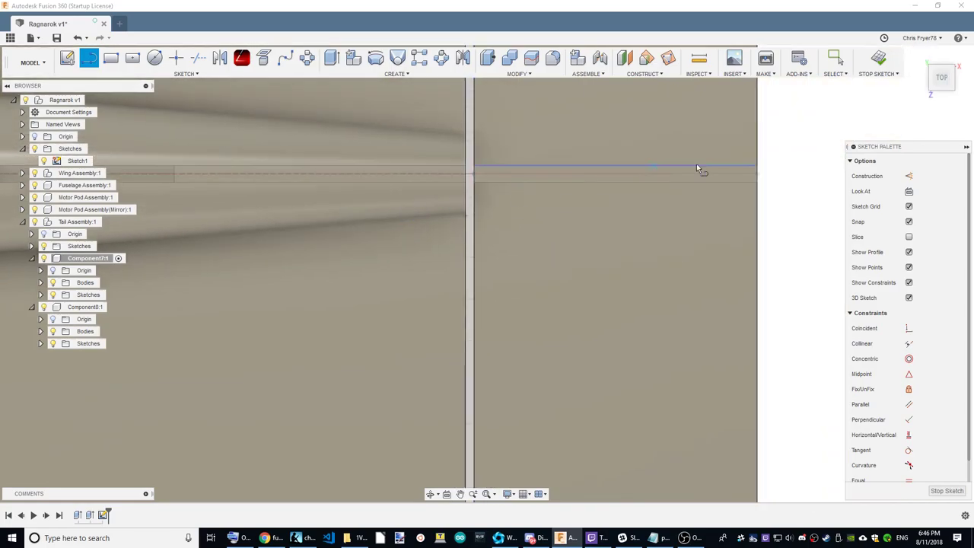
right_click(775, 146)
key("Escape")
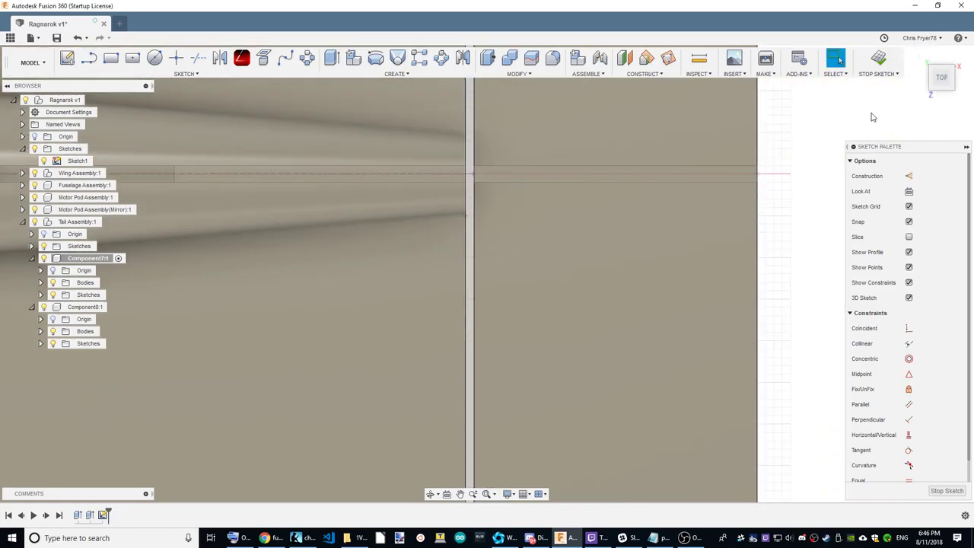
middle_click_drag(487, 273, 506, 218, "shift")
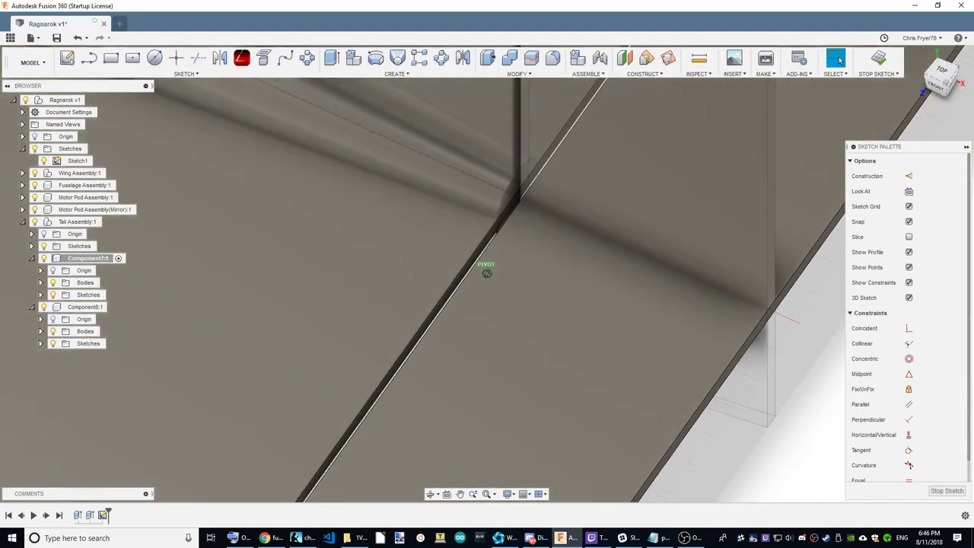
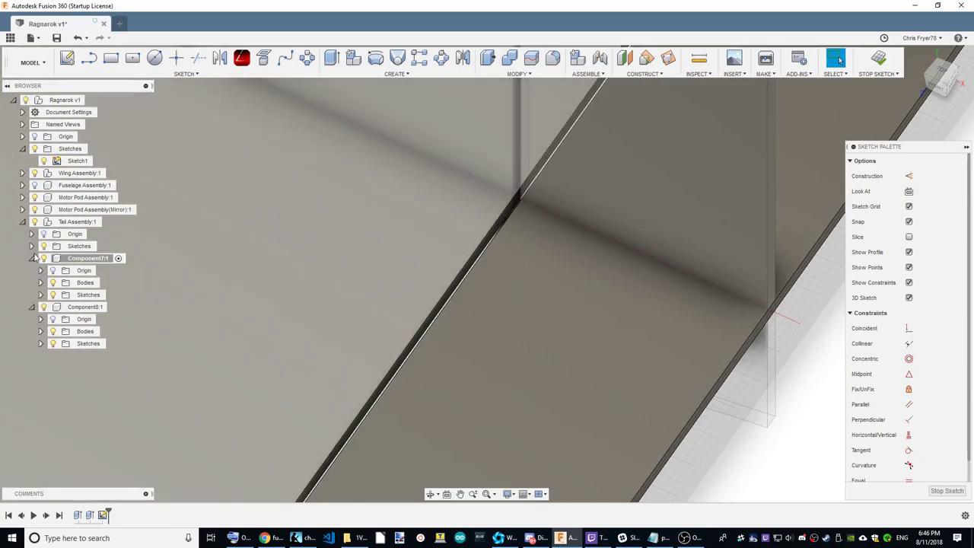
Hide Component7's body, switch to the Top view, and project the two trailing-edge end points
left_click(45, 259)
left_click(67, 260)
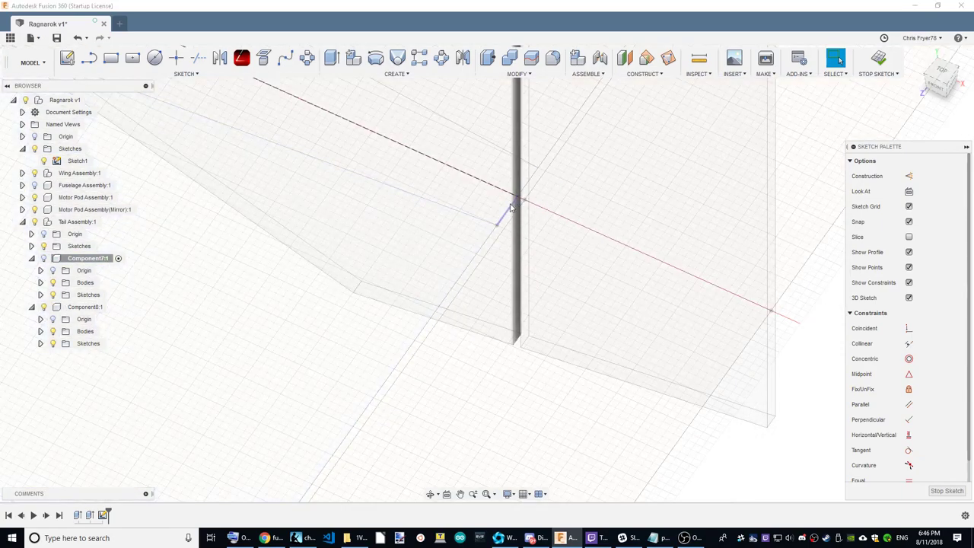
left_click(935, 71)
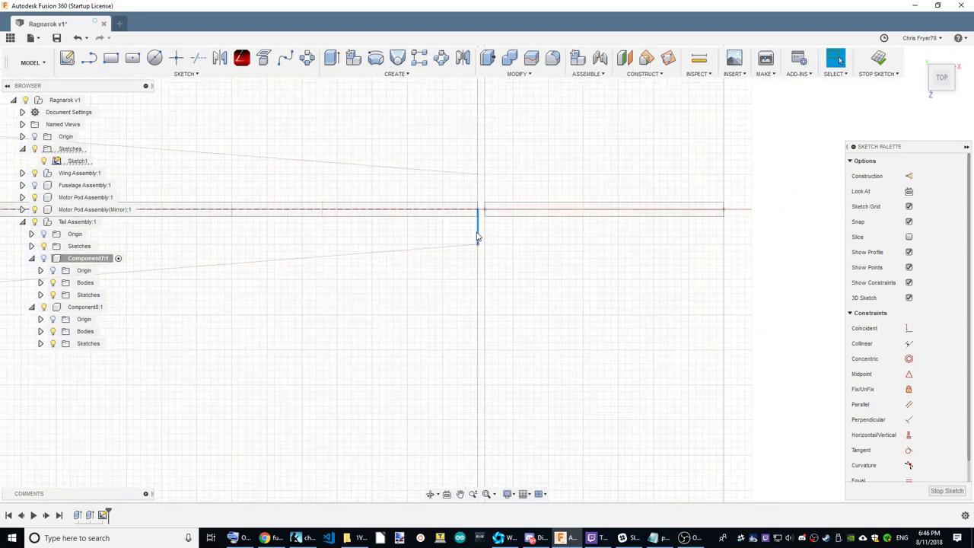
left_click(264, 58)
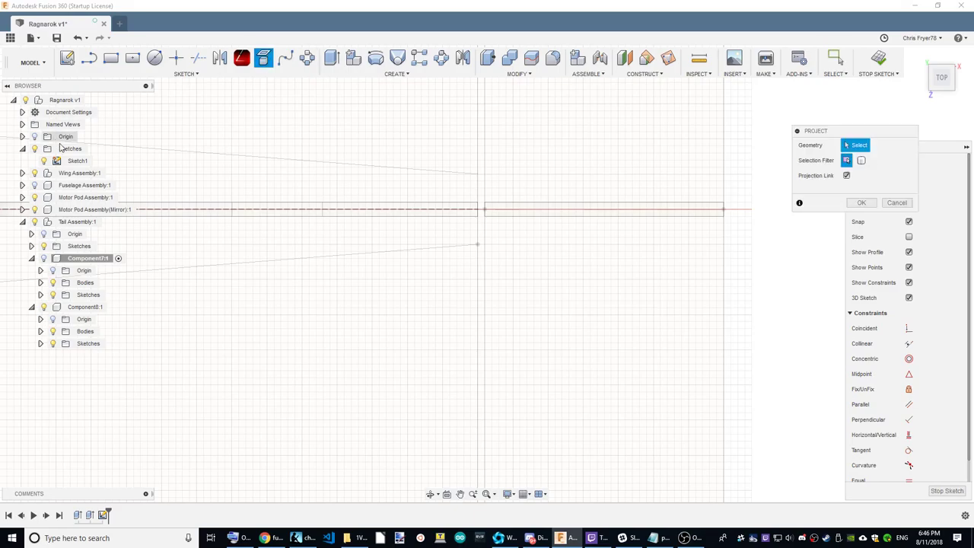
left_click(478, 245)
left_click(479, 175)
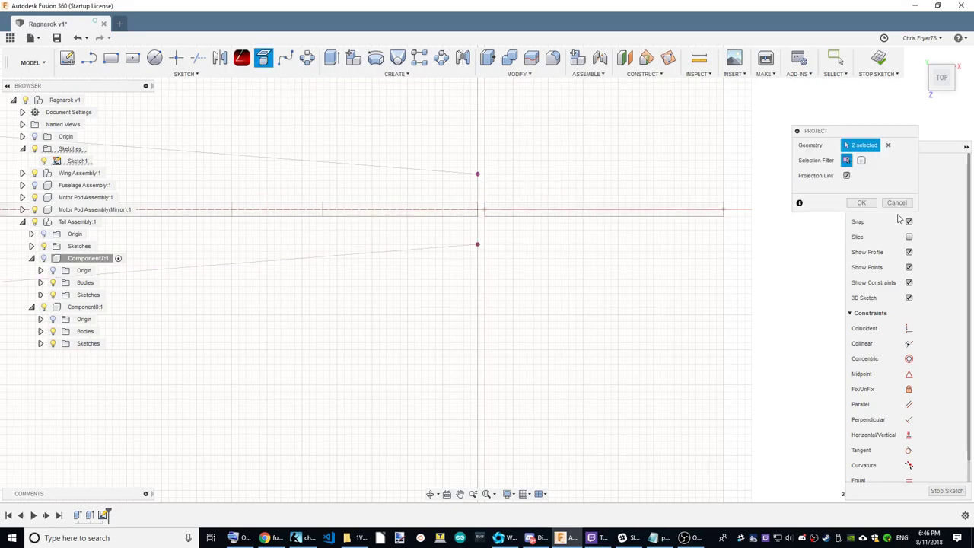
left_click(860, 203)
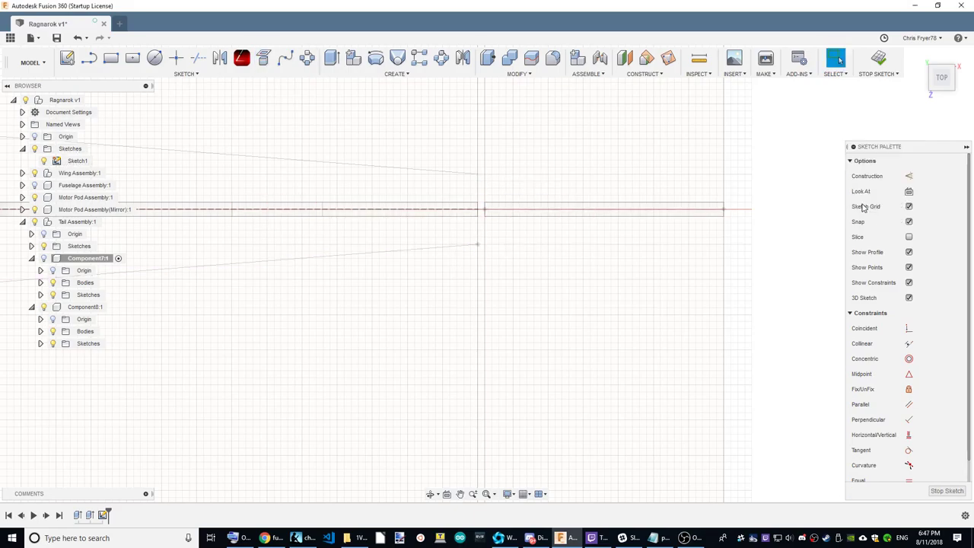
scroll(775, 194, "down", 2)
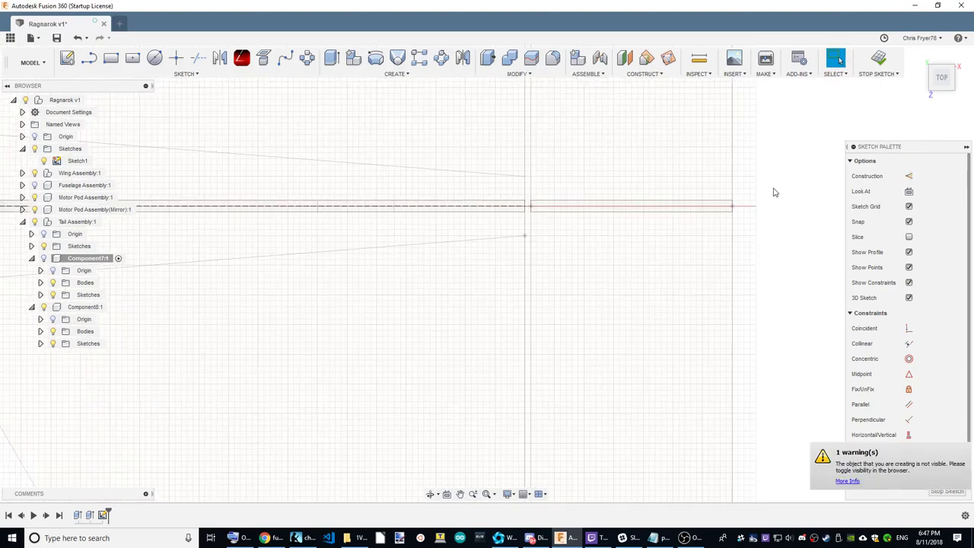
Project one more sketch point and the vertical centreline edge into the sketch
left_click(263, 58)
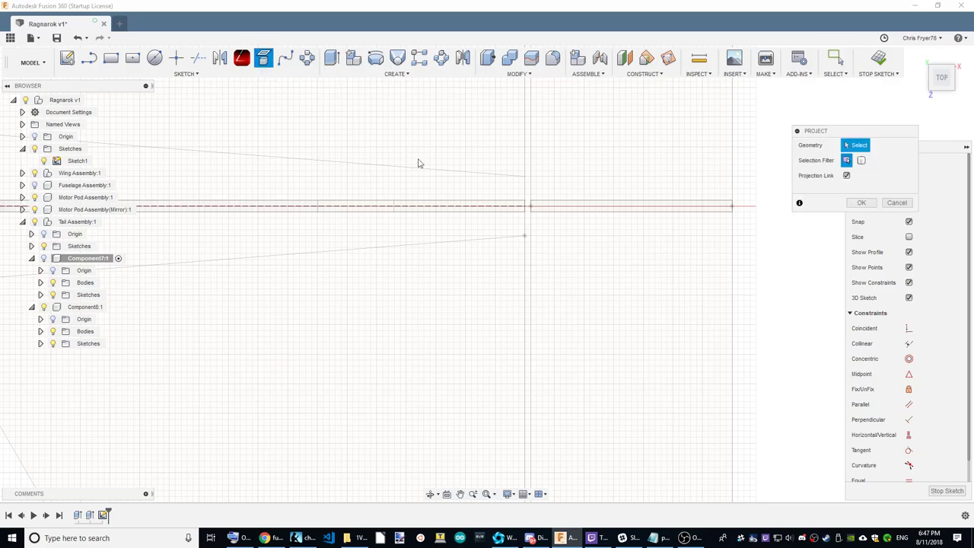
left_click(524, 237)
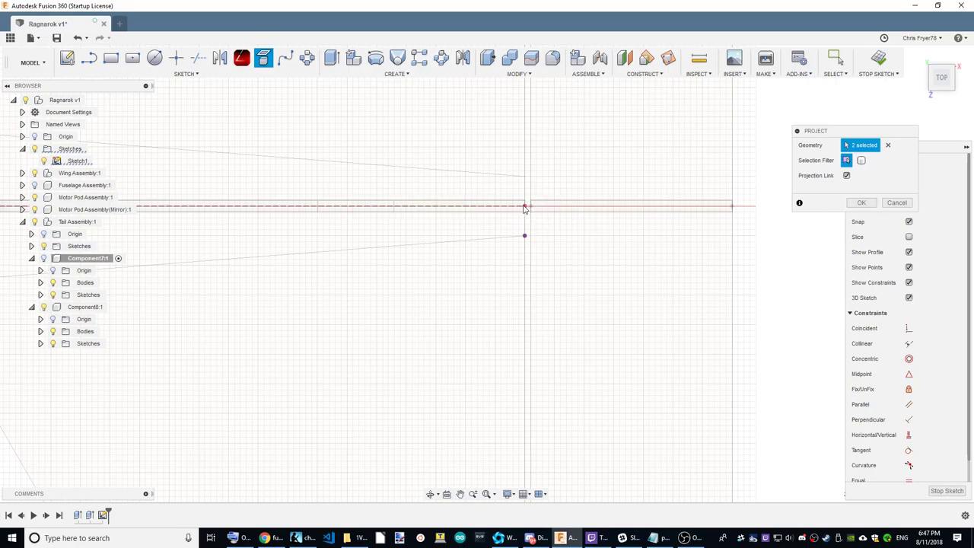
left_click(861, 204)
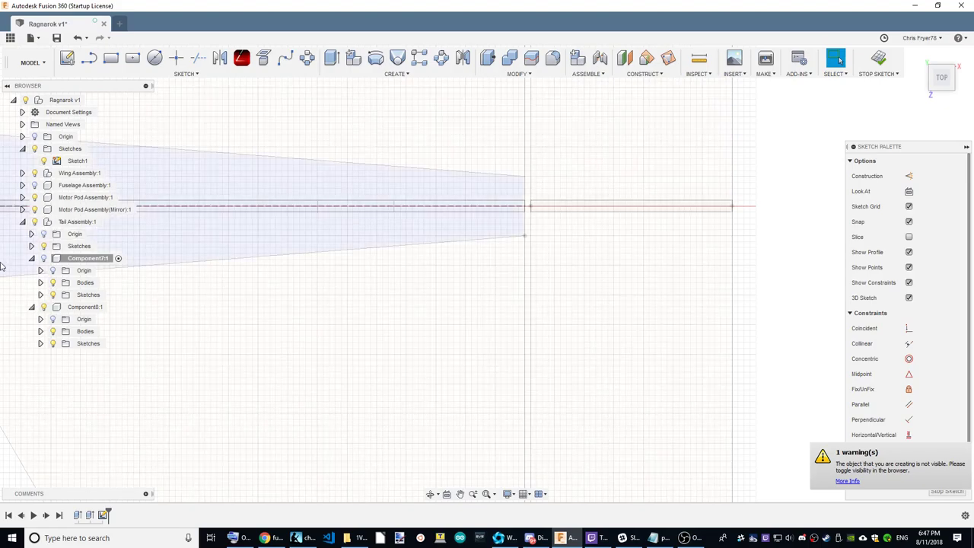
left_click(41, 260)
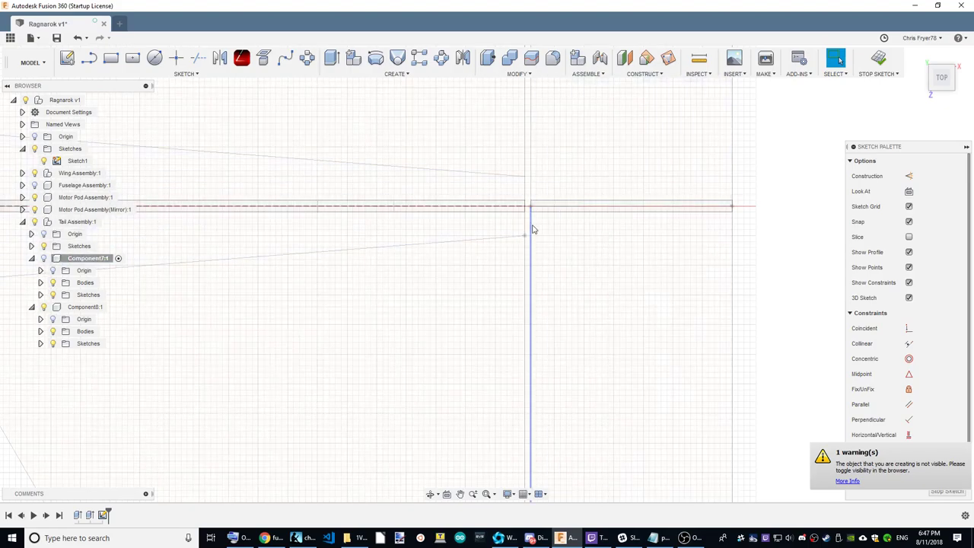
left_click(257, 64)
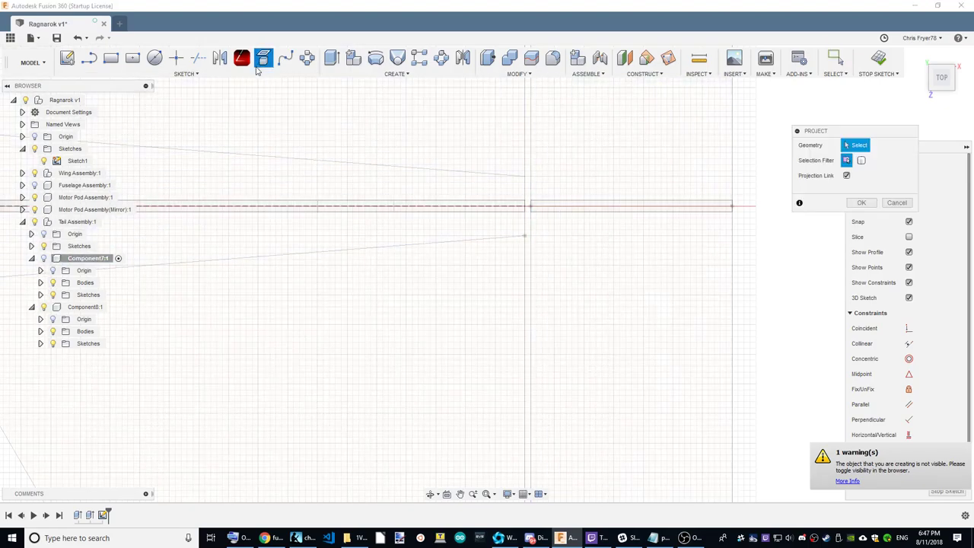
left_click(526, 233)
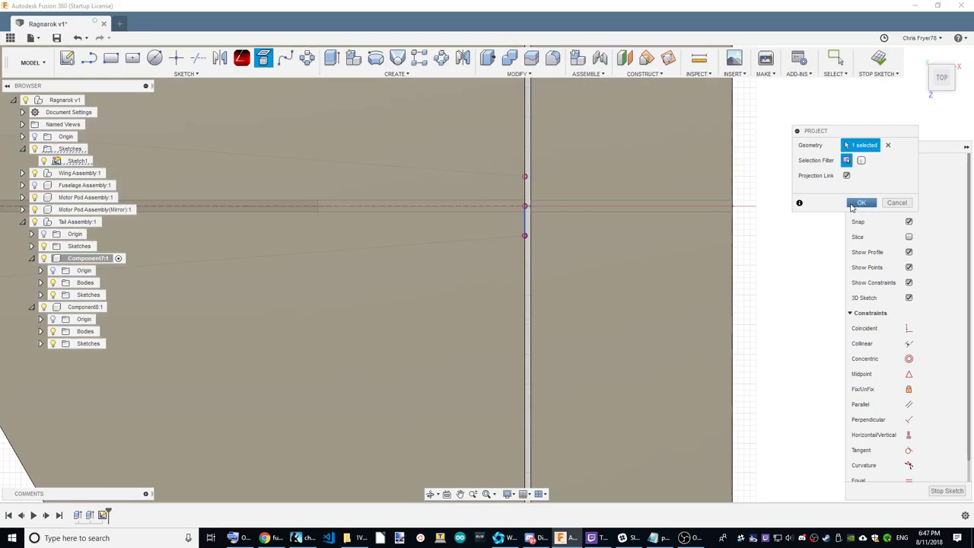
left_click(859, 202)
scroll(525, 220, "down", 2)
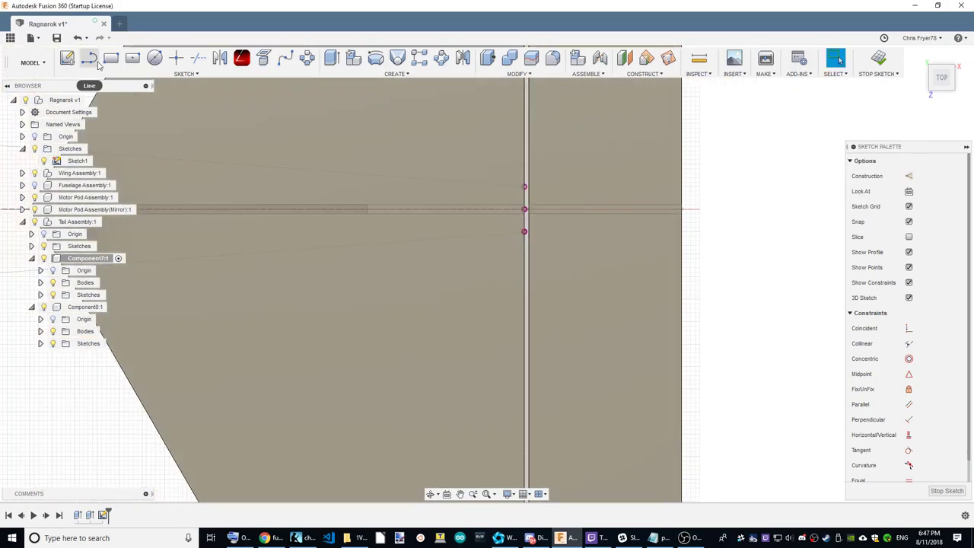
Draw a 36 mm sloped line outward from the lower projected point
left_click(90, 64)
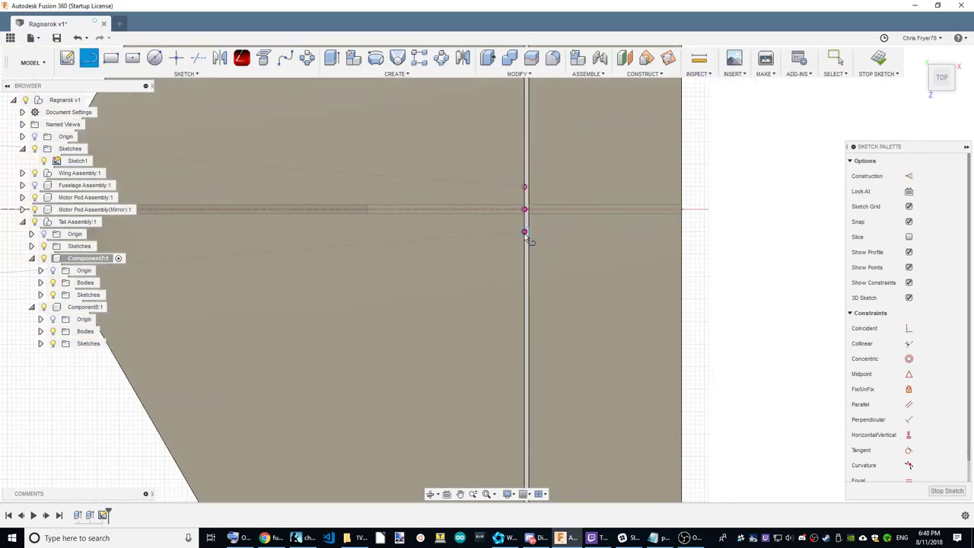
left_click(524, 231)
type("36")
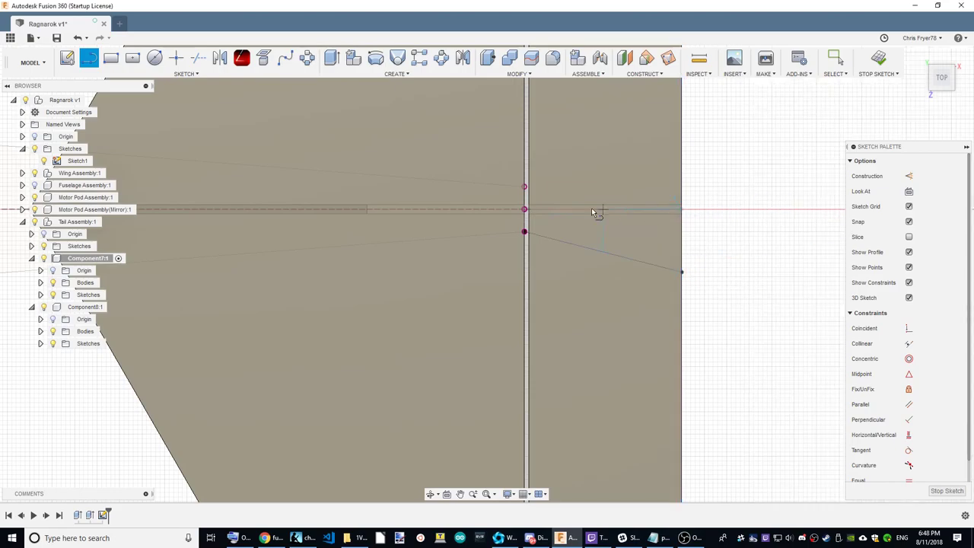
key("Return")
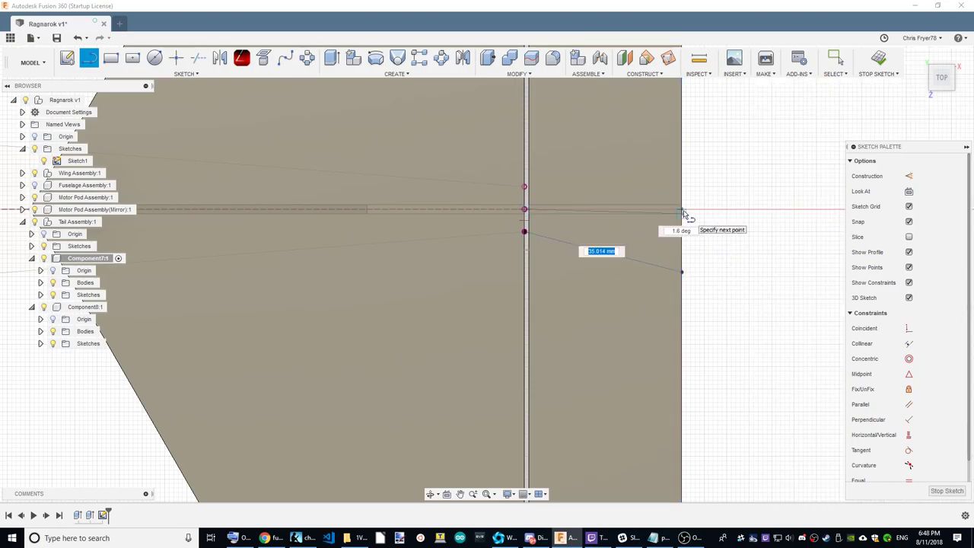
scroll(687, 212, "up", 2)
scroll(682, 213, "up", 2)
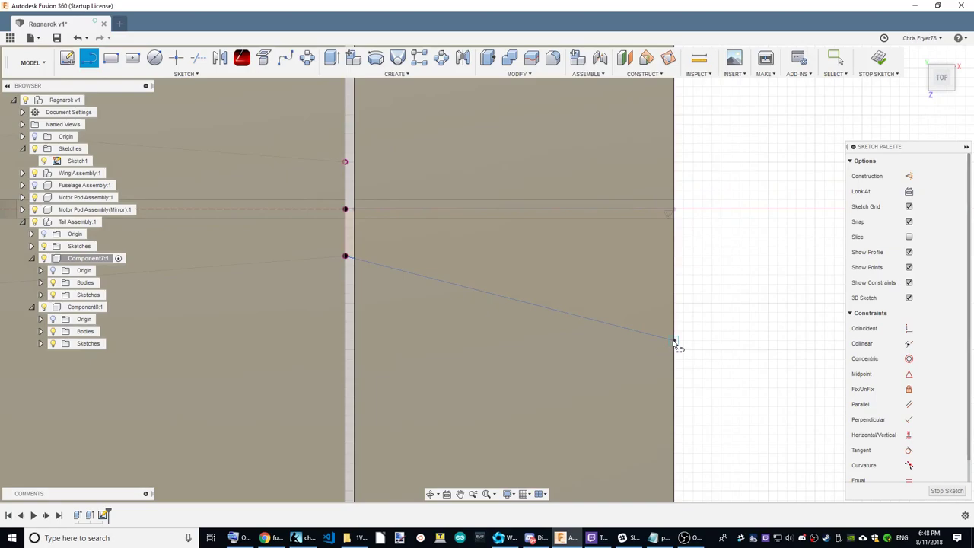
left_click_drag(674, 342, 677, 210)
key("Escape")
scroll(632, 233, "down", 2)
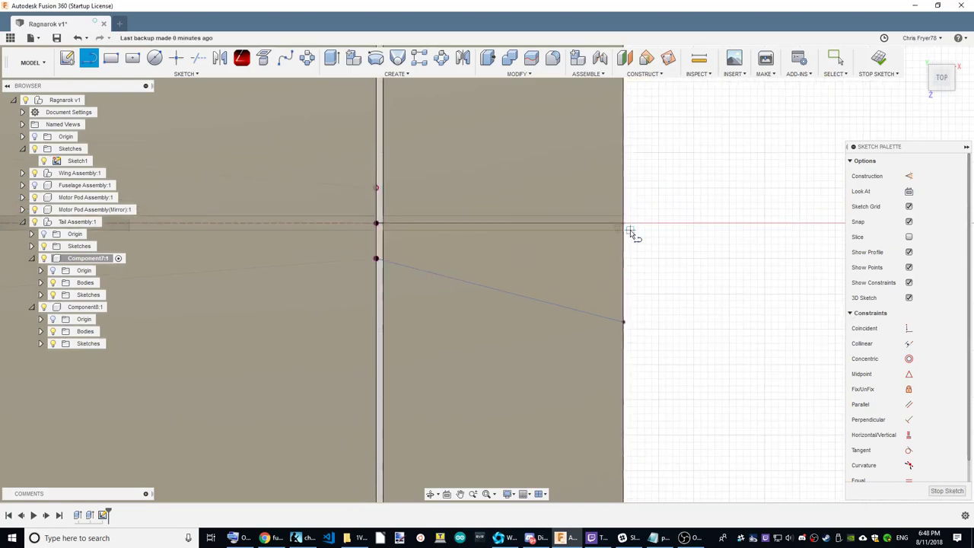
scroll(616, 228, "down", 2)
Finish the sketch, dismiss the 3D Print options, and expand Component7's sketches folder
right_click(609, 228)
key("Escape")
left_click(765, 58)
mouse_move(941, 78)
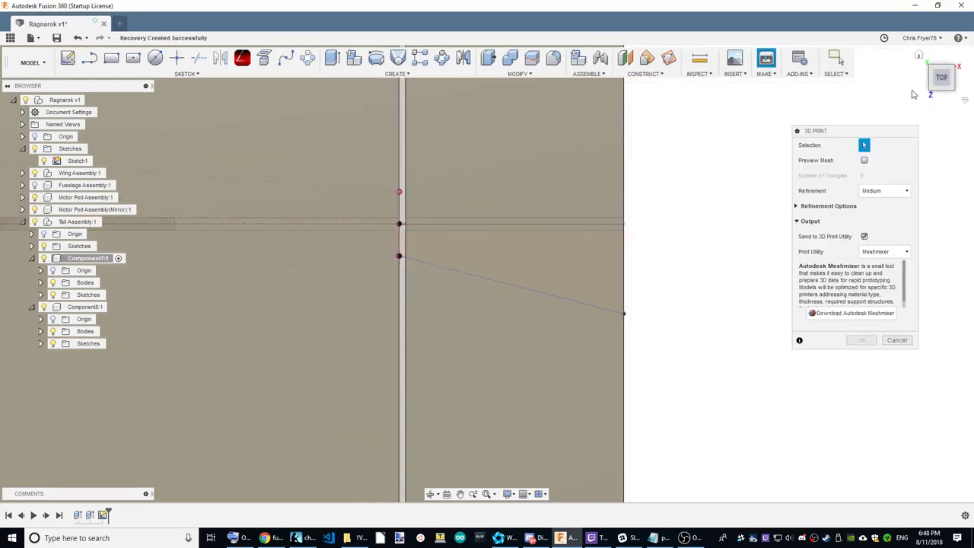
left_click(895, 340)
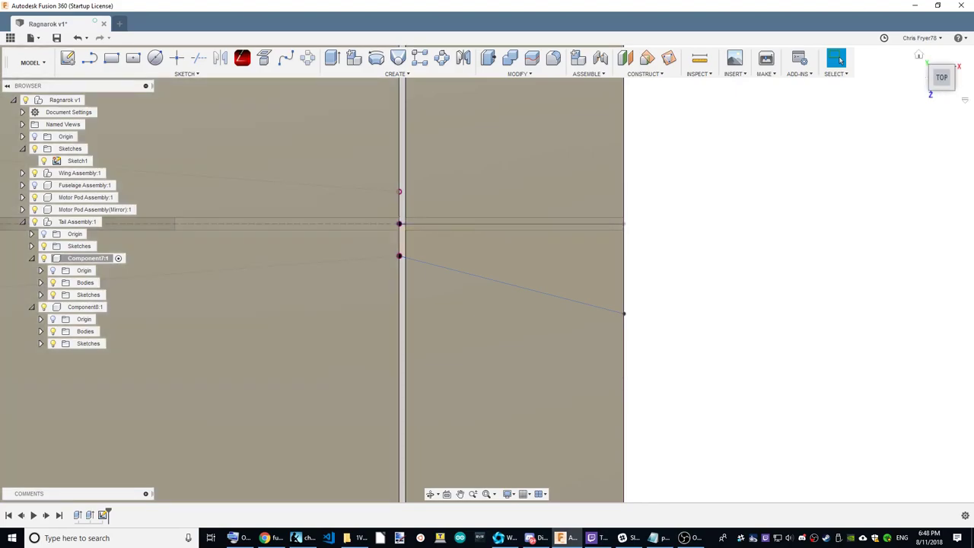
left_click(40, 294)
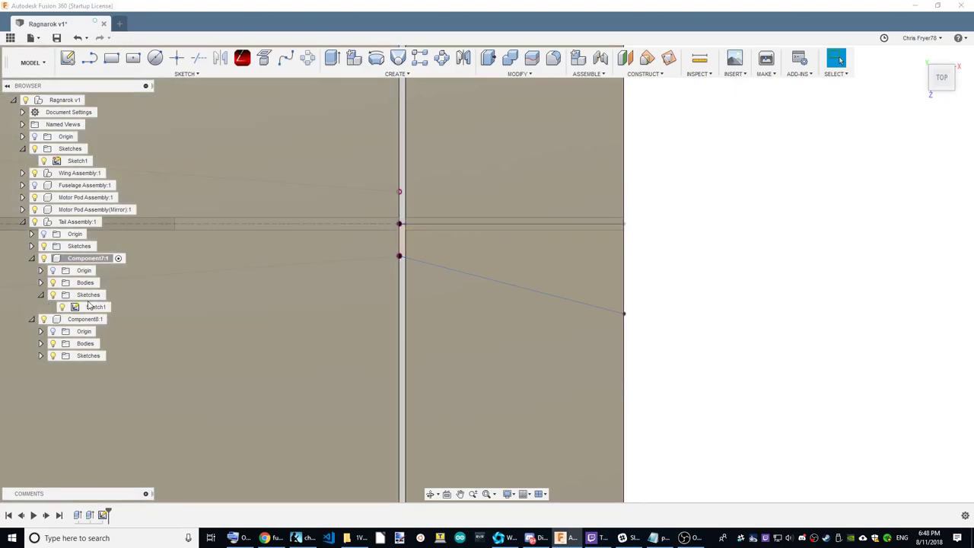
Reopen Sketch1 and dimension the angle between the horizontal and sloped lines at 15°
double_click(90, 305)
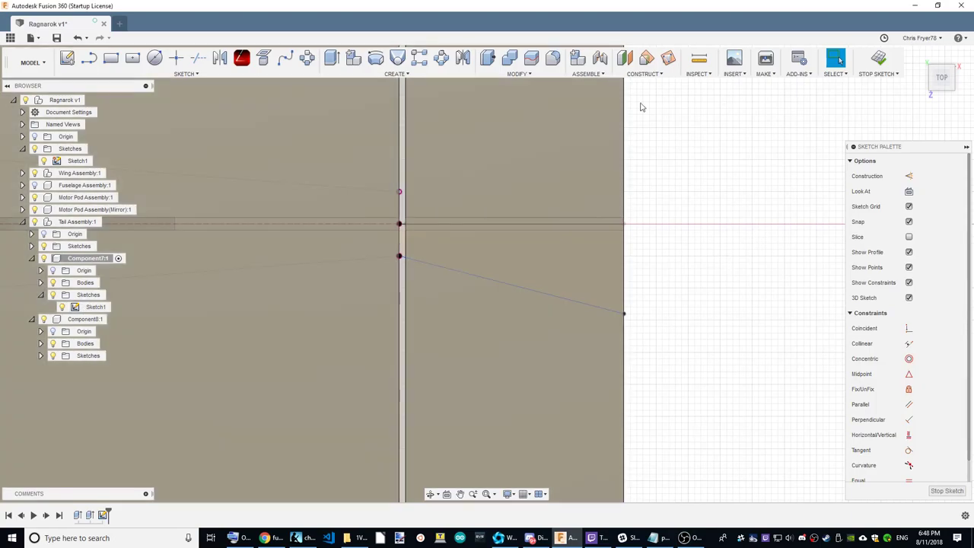
left_click(496, 285)
left_click(673, 312)
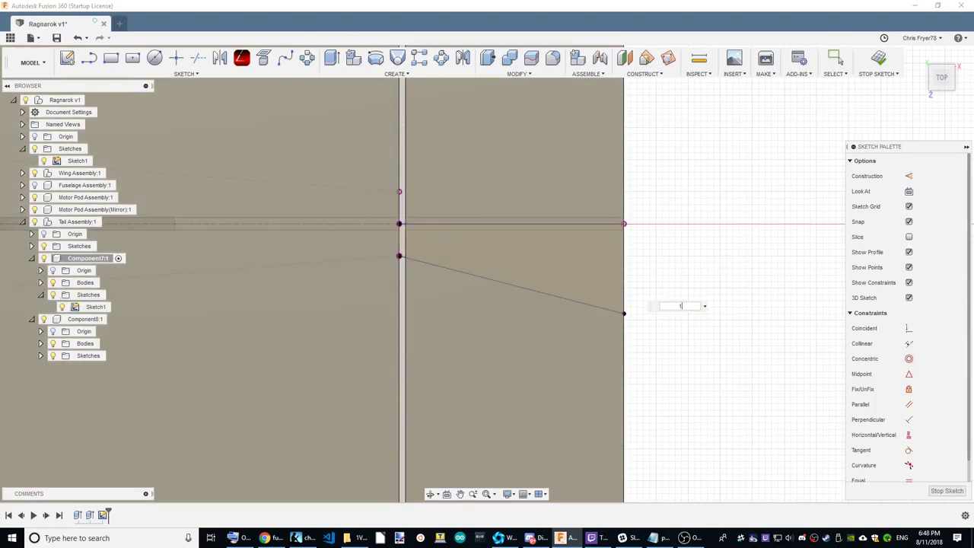
type("5")
key("Return")
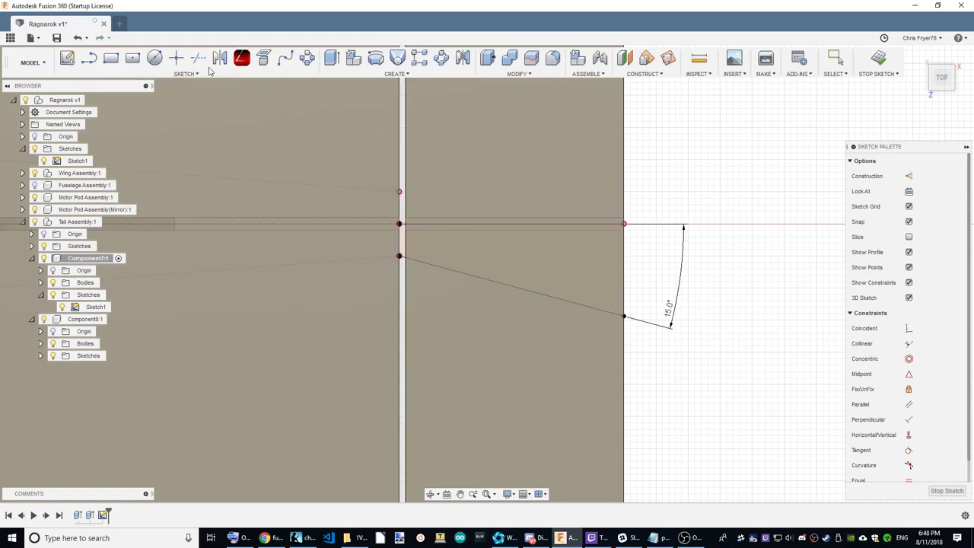
Mirror the short vertical, sloped and right vertical lines across the horizontal line
left_click(220, 57)
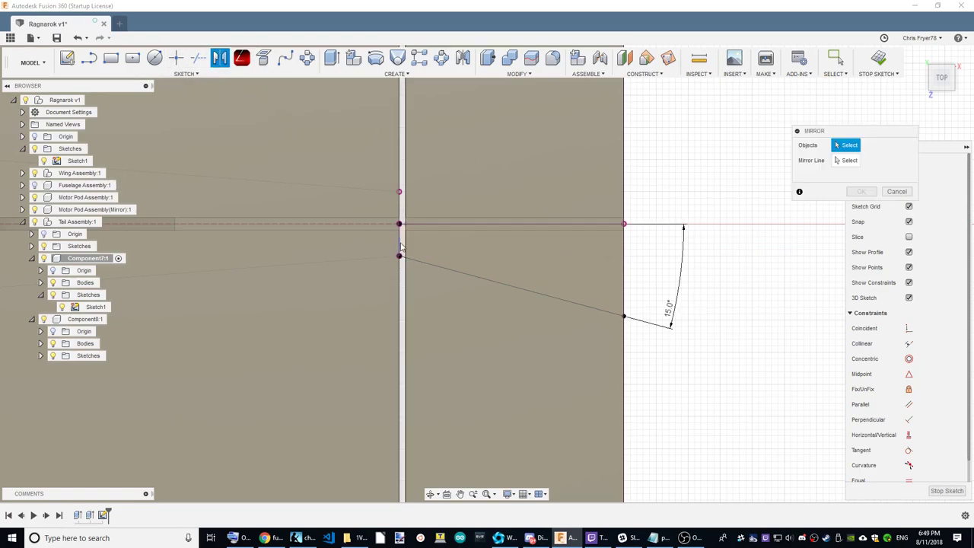
left_click(400, 245)
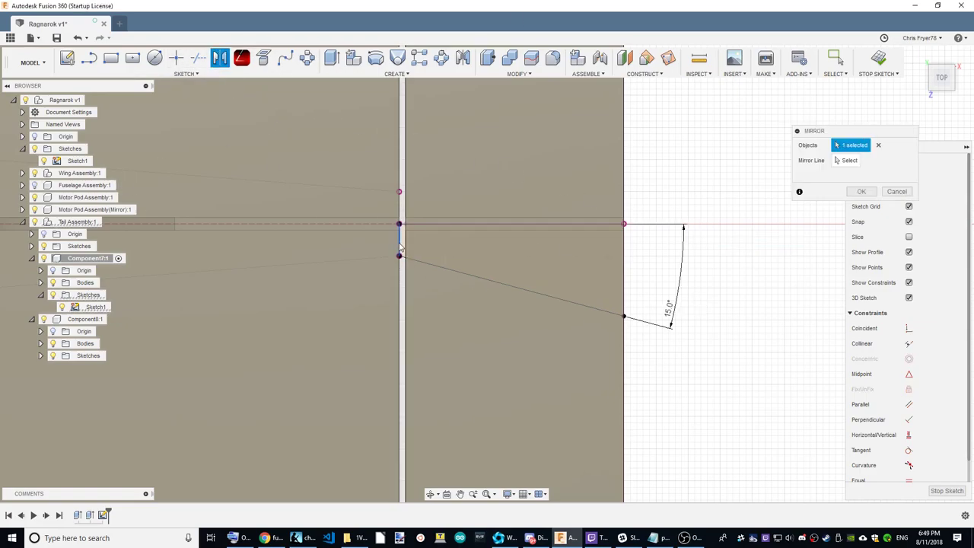
left_click(439, 268)
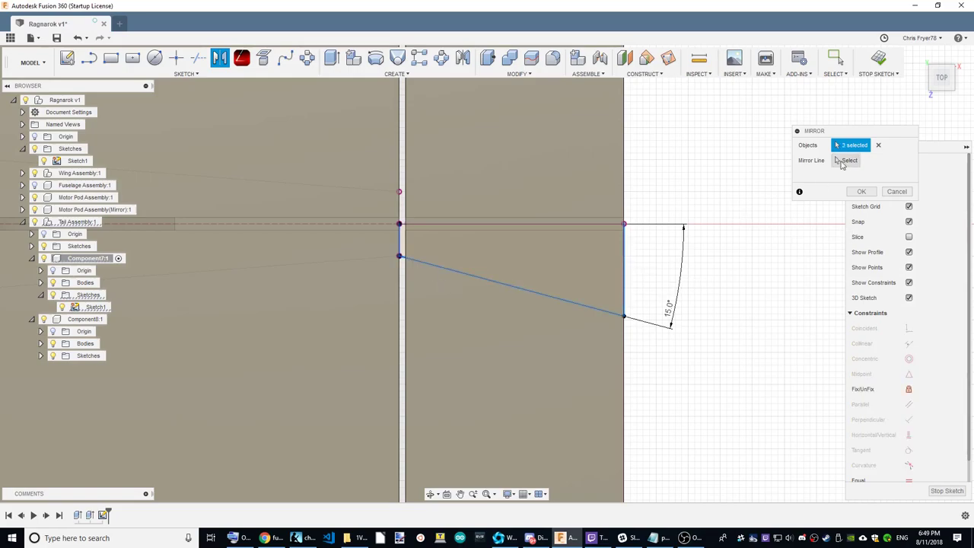
left_click(842, 164)
left_click(471, 223)
left_click(861, 191)
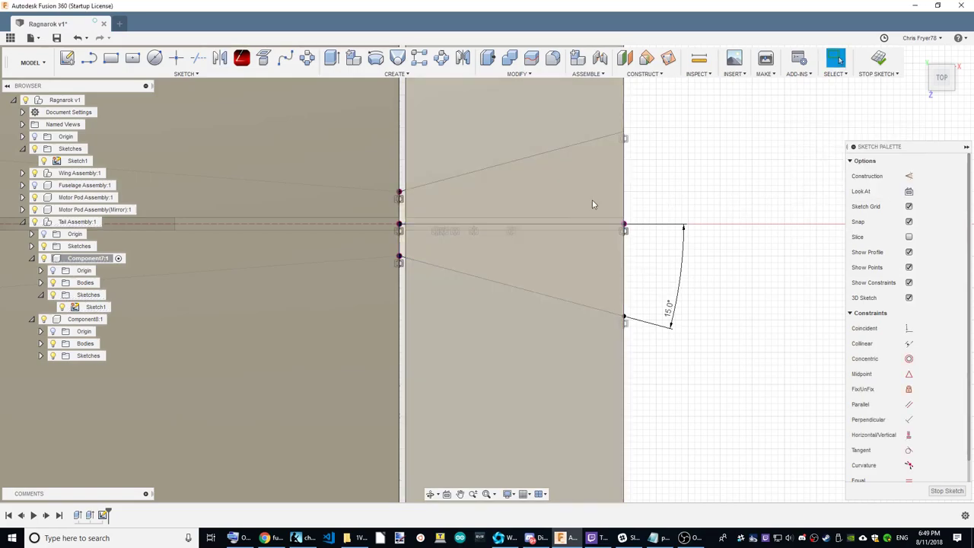
mouse_move(486, 273)
middle_mouse_down("shift")
mouse_move(548, 228)
mouse_move(578, 251)
middle_mouse_up("shift")
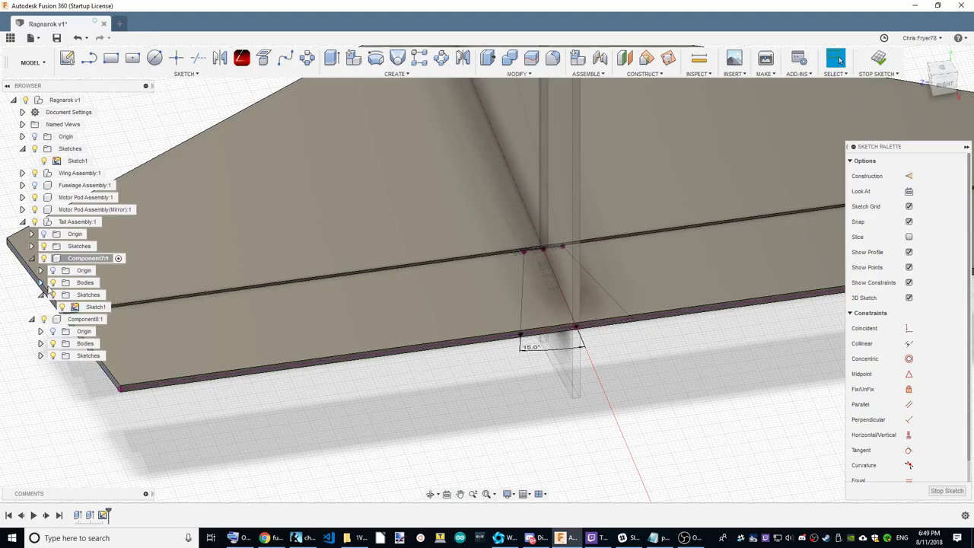
Cut both tail profiles symmetrically -6 mm deep, excluding the second Body2 from the cut
left_click(52, 283)
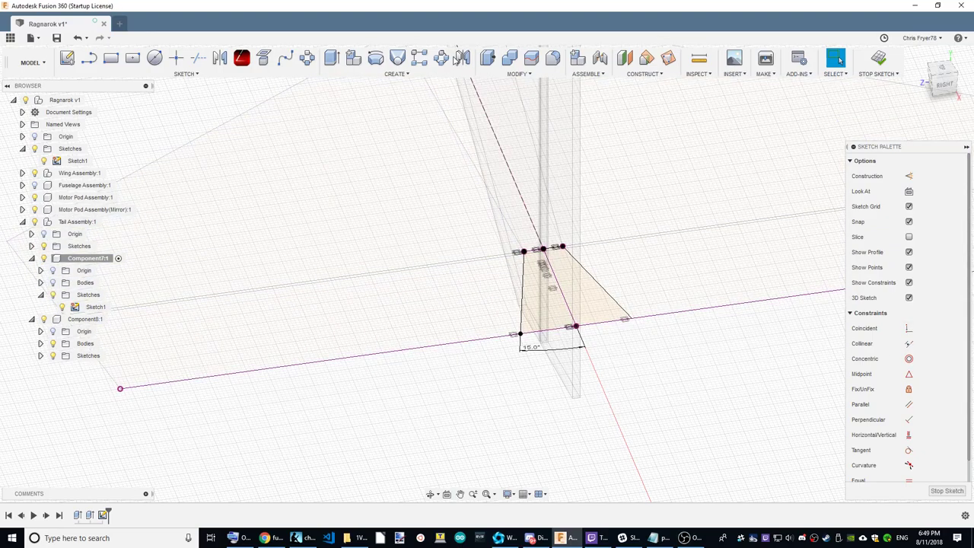
left_click(331, 58)
left_click(556, 321)
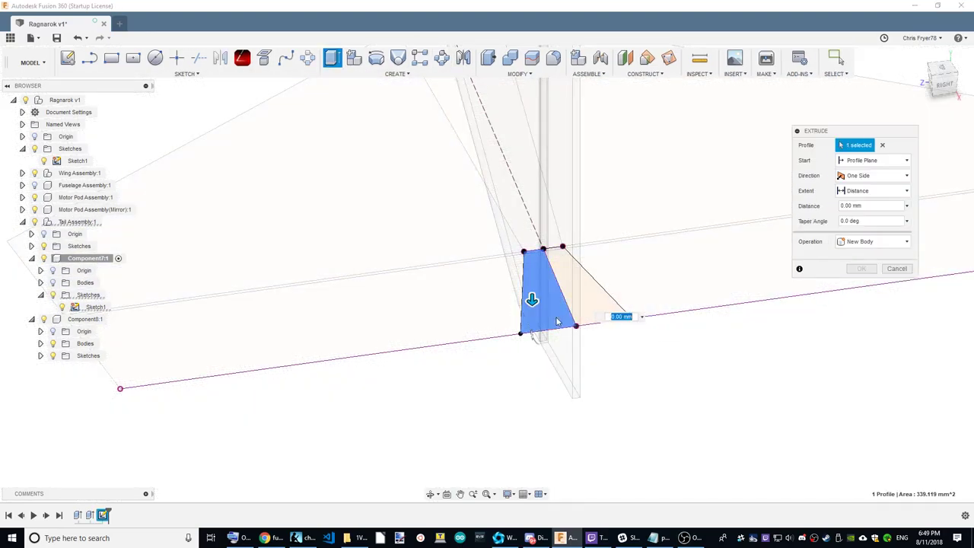
left_click(589, 301)
left_click(875, 175)
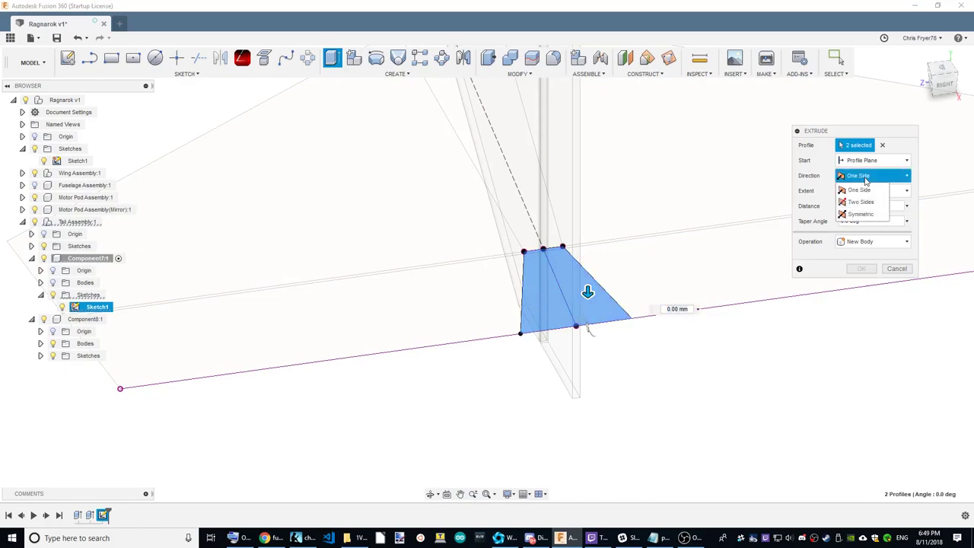
left_click(858, 216)
left_click_drag(587, 290, 612, 275)
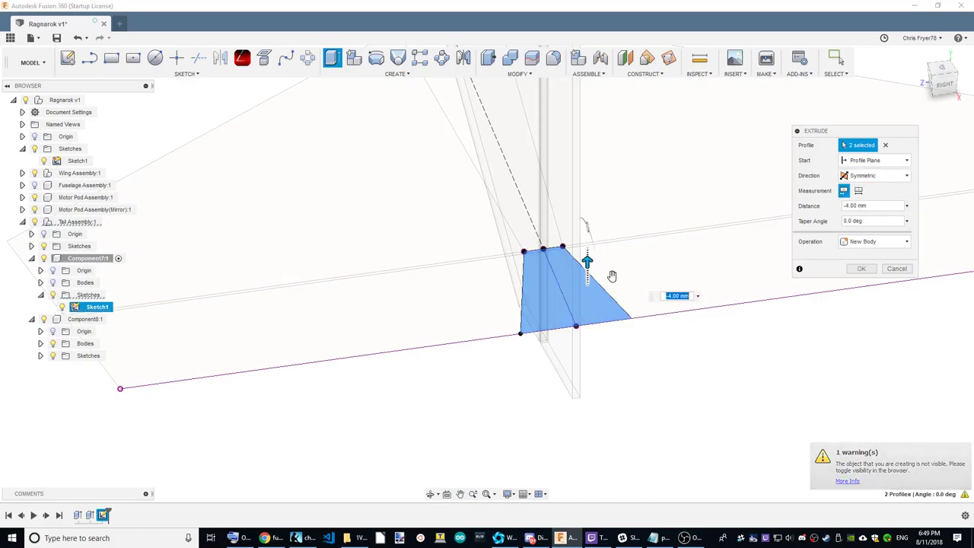
left_click(52, 282)
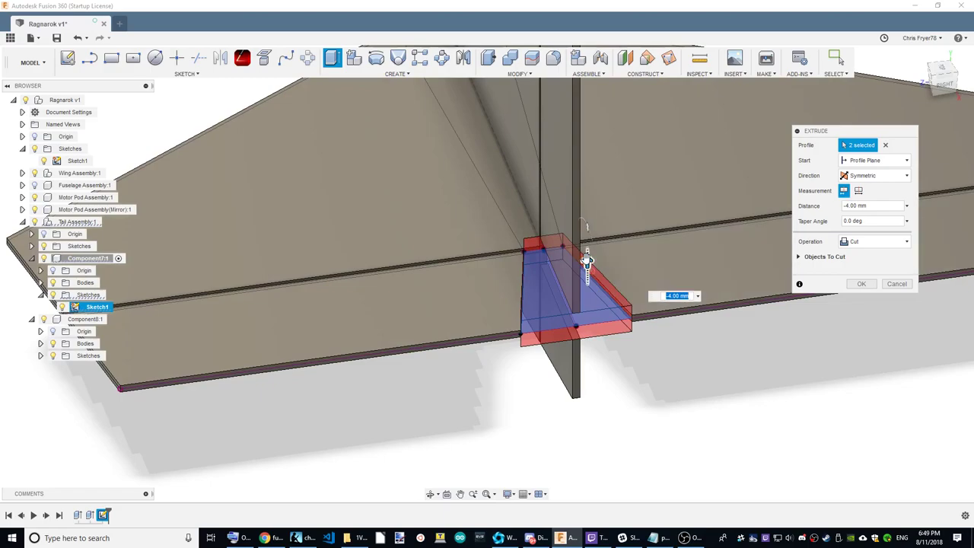
left_click_drag(587, 262, 609, 252)
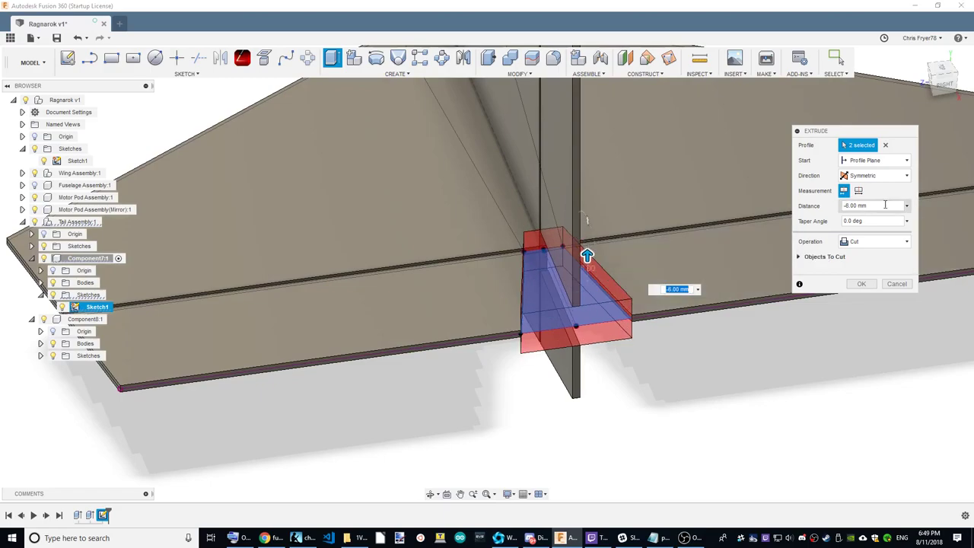
left_click(800, 259)
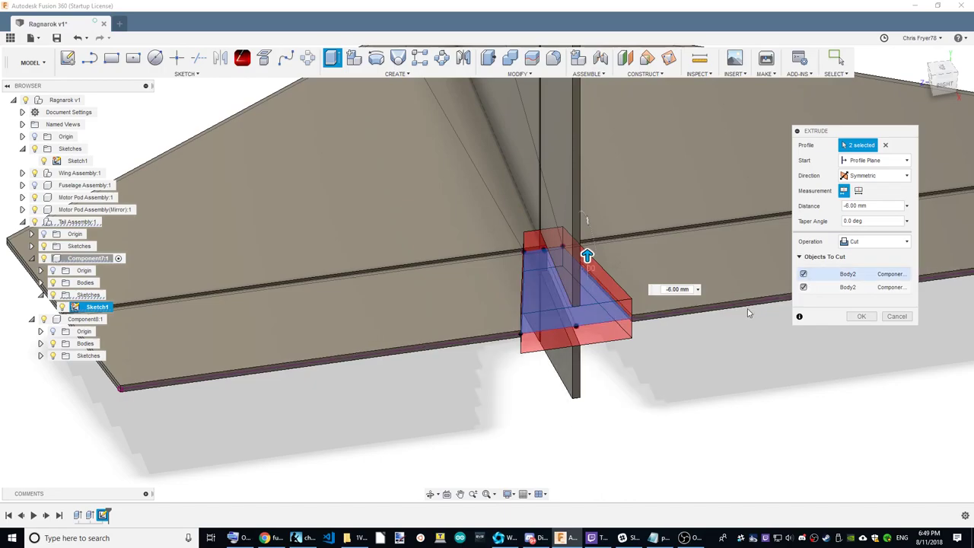
left_click(803, 287)
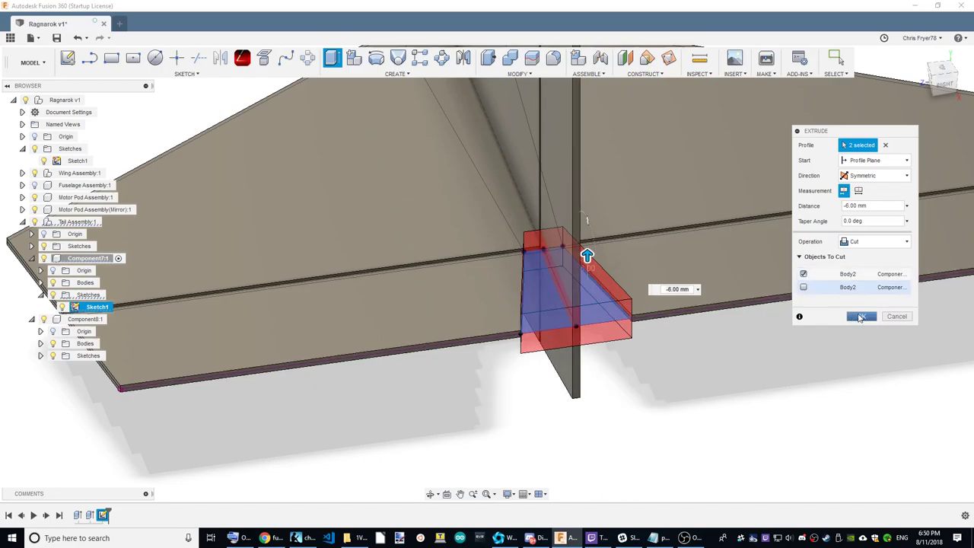
left_click(860, 317)
key("F6")
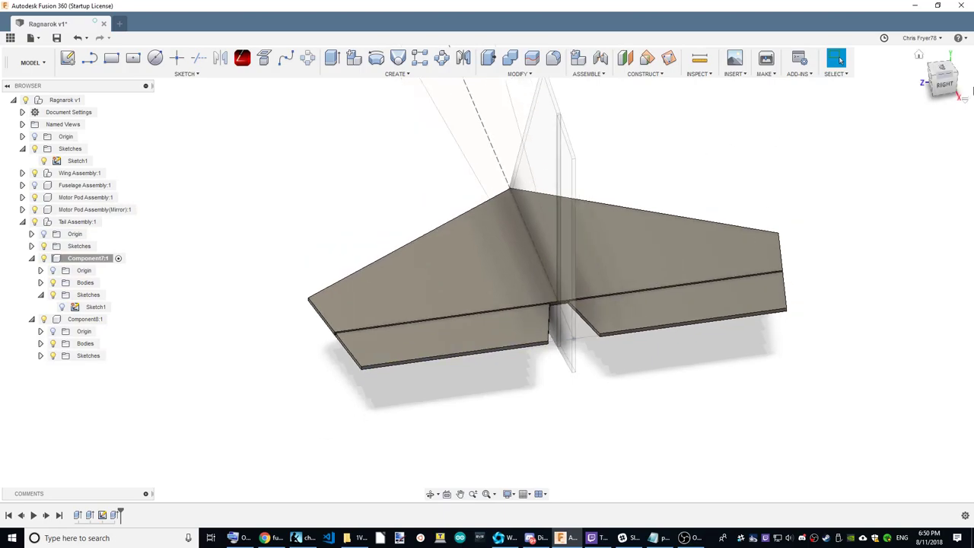
mouse_move(487, 273)
middle_mouse_down("shift")
mouse_move(532, 273)
mouse_move(565, 228)
middle_mouse_up("shift")
Activate Ragnarok v1, show the Fuselage Assembly again, and select the fuselage
scroll(565, 228, "down", 3)
scroll(565, 228, "down", 2)
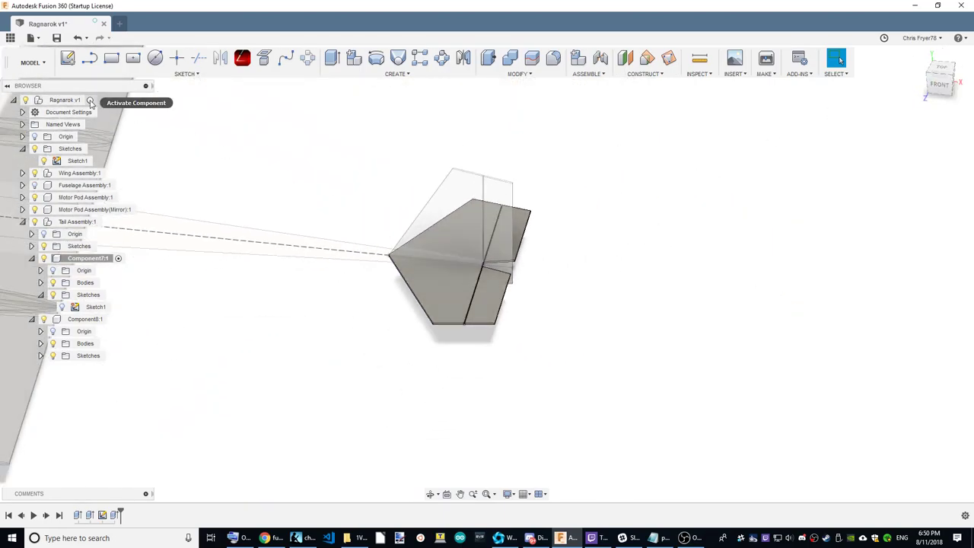
left_click(90, 100)
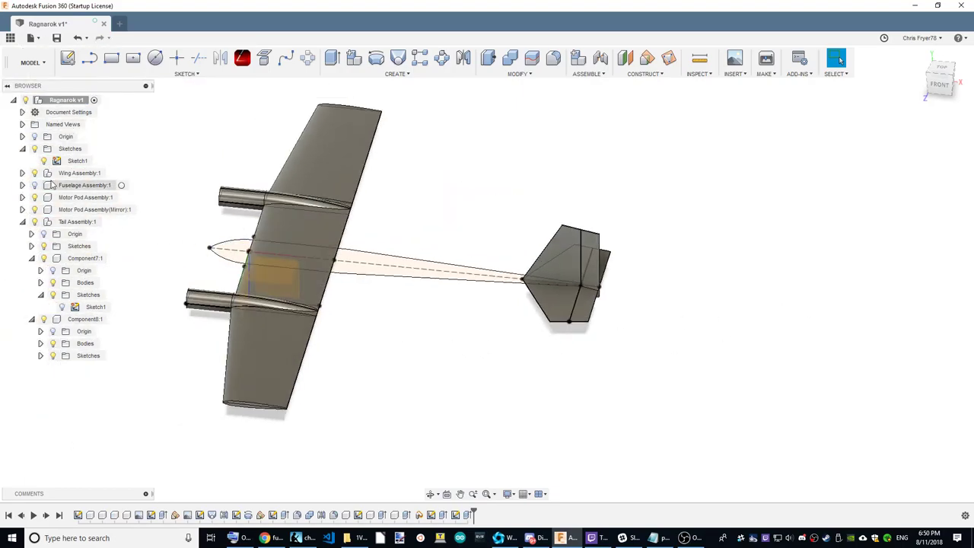
left_click(34, 184)
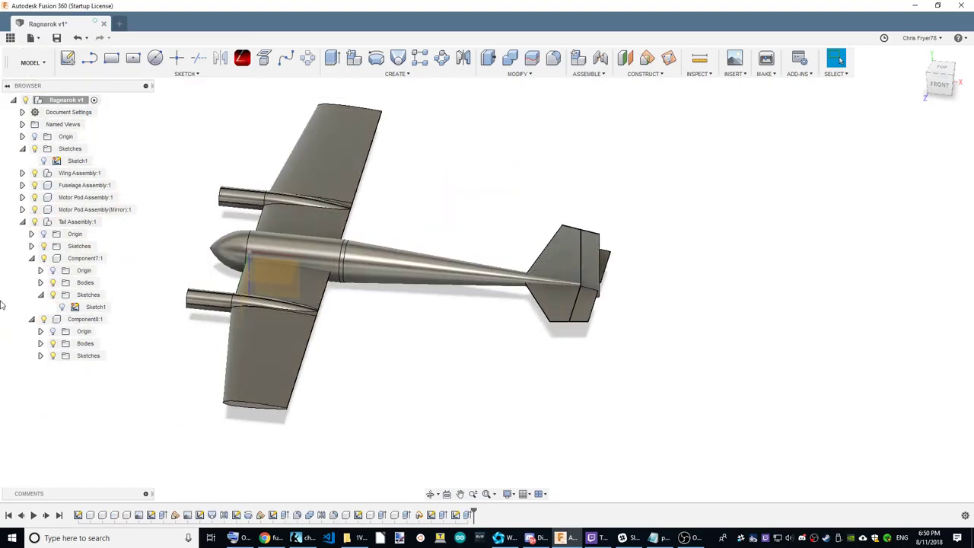
mouse_move(940, 79)
left_click_drag(953, 89, 913, 85)
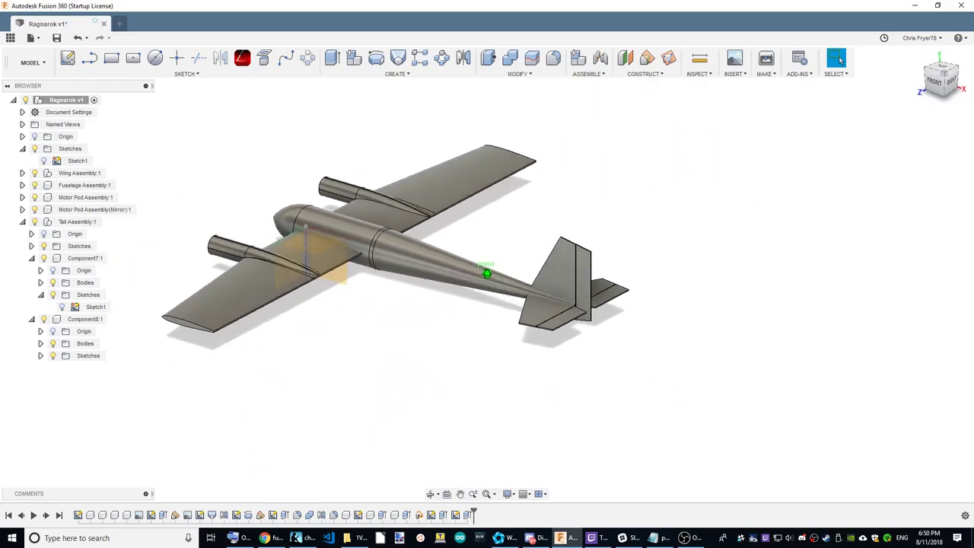
scroll(539, 358, "up", 2)
scroll(522, 282, "up", 3)
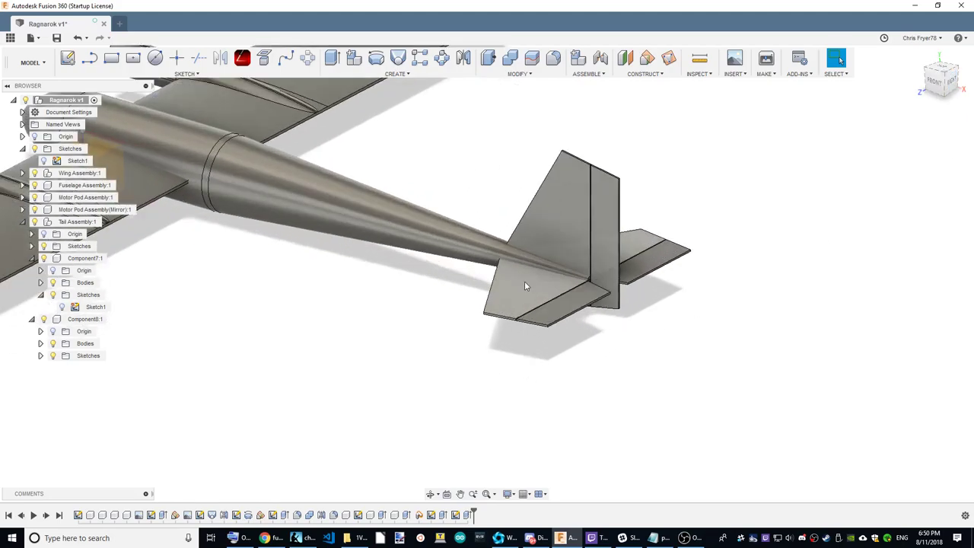
scroll(522, 282, "up", 2)
scroll(865, 292, "down", 3)
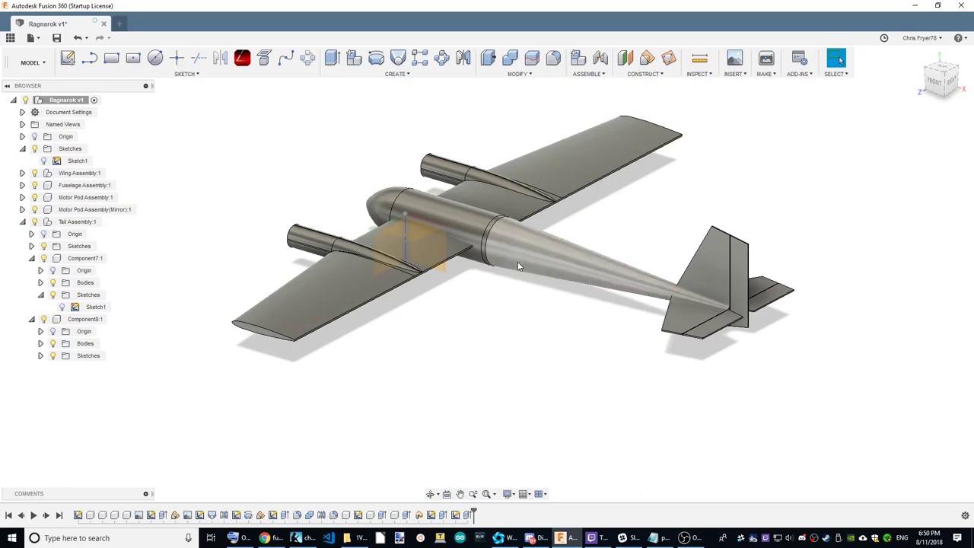
left_click(593, 259)
right_click(75, 186)
Select the Fuselage Assembly, cancel the Joint command twice, then open the Assemble menu
left_click(99, 206)
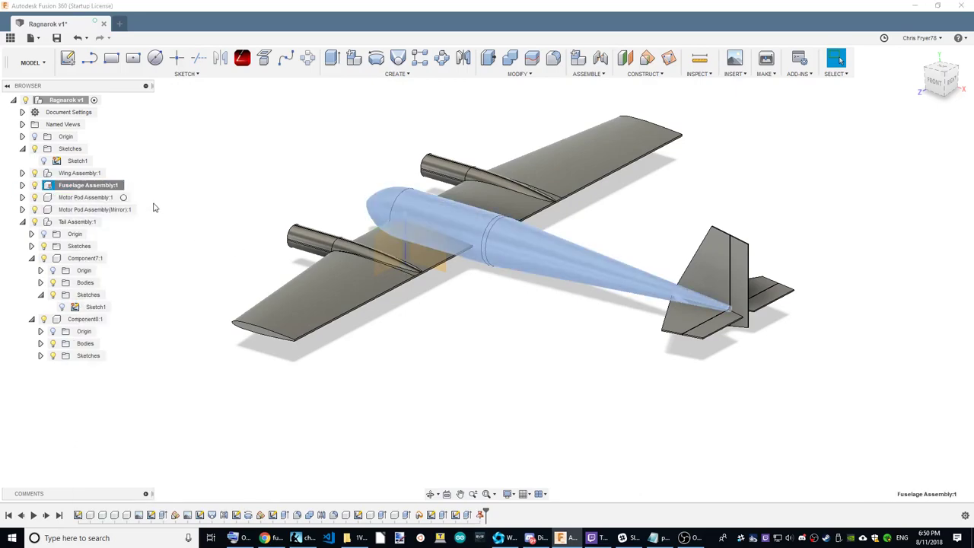
left_click(595, 61)
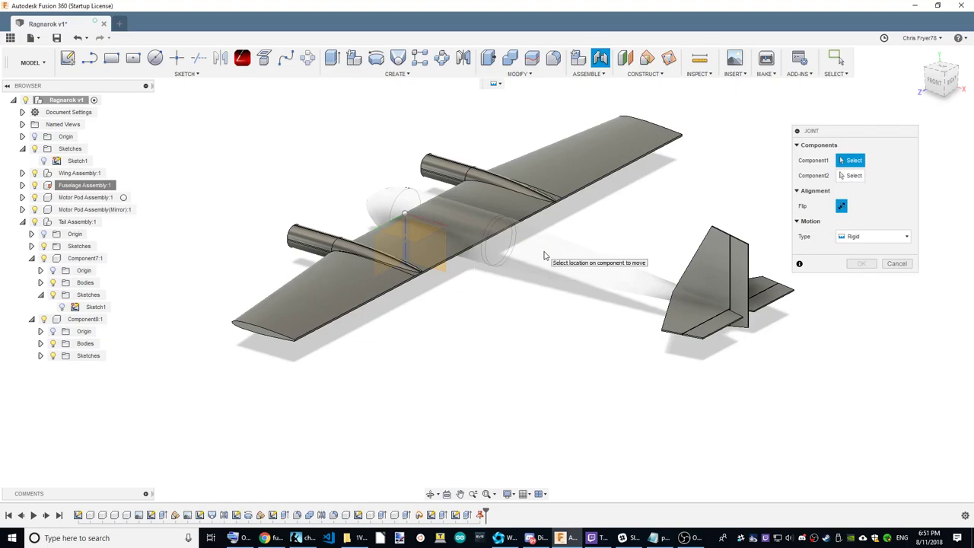
left_click(897, 264)
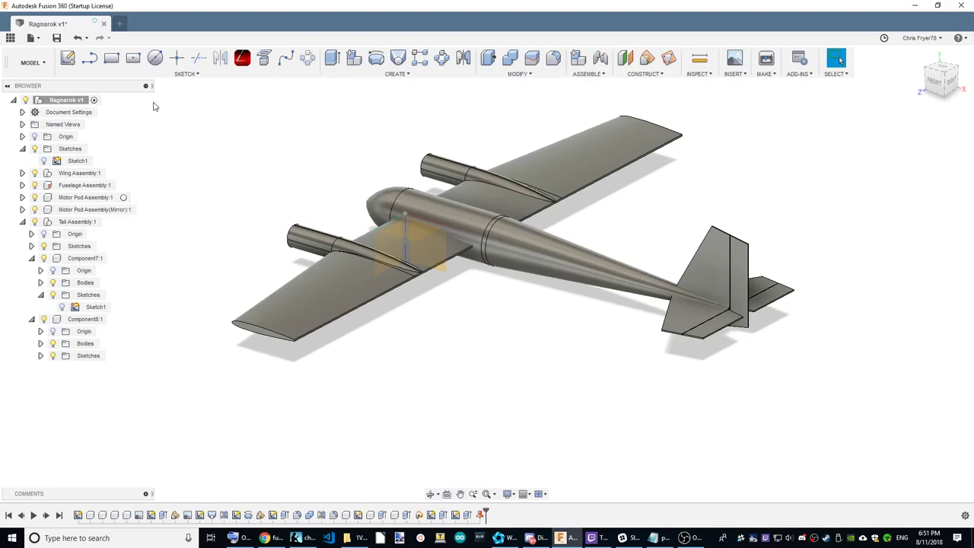
left_click(601, 60)
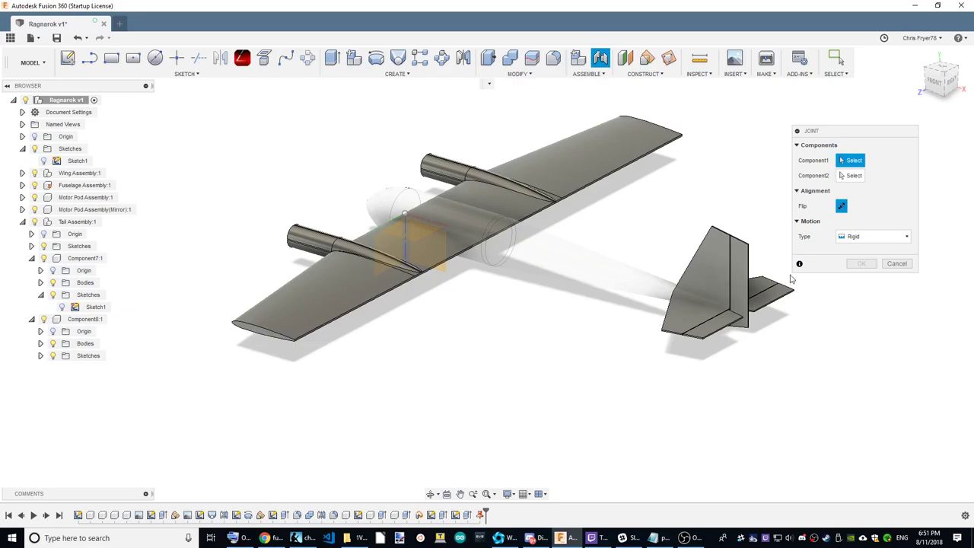
left_click(583, 74)
left_click(896, 263)
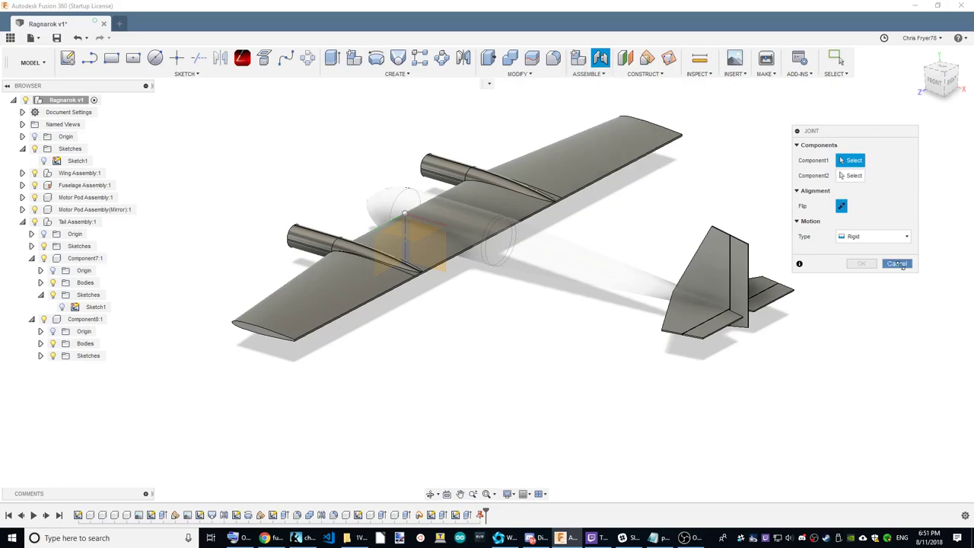
left_click(587, 74)
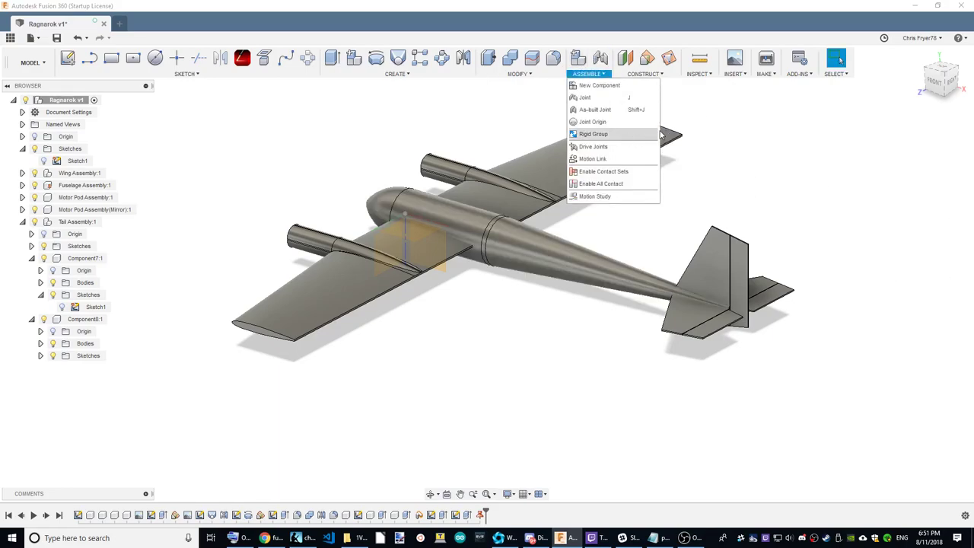
Pin As-built Joint to the toolbar and rigidly join the fuselage to the wing assembly
mouse_move(601, 109)
left_click(653, 110)
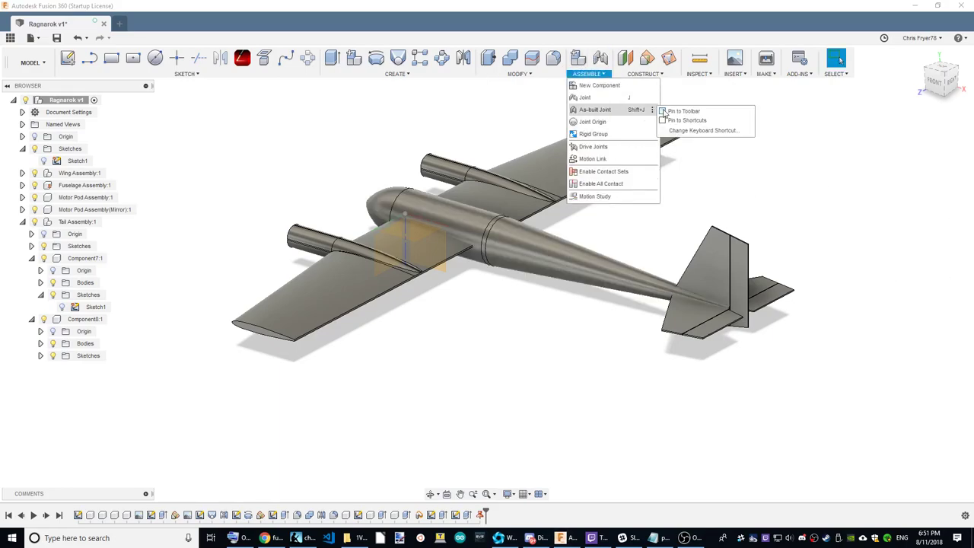
left_click(664, 111)
left_click(628, 63)
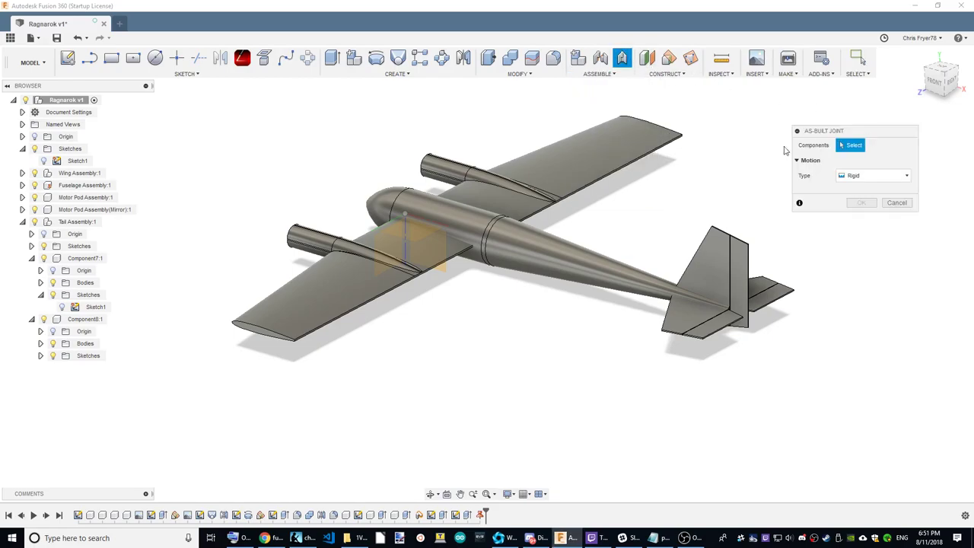
left_click(477, 197)
left_click(580, 171)
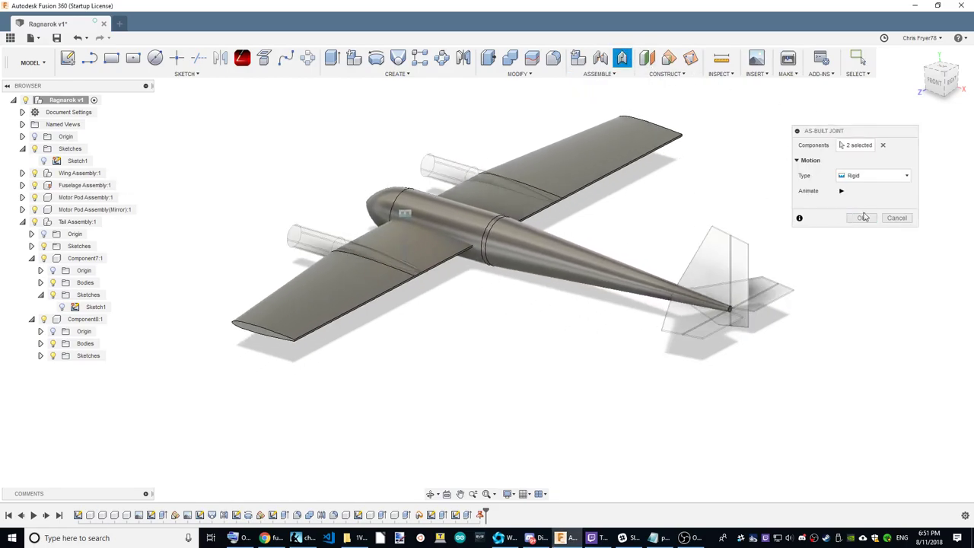
left_click(862, 218)
Add two more rigid as-built joints, including one on the wing
left_click(622, 58)
left_click(418, 222)
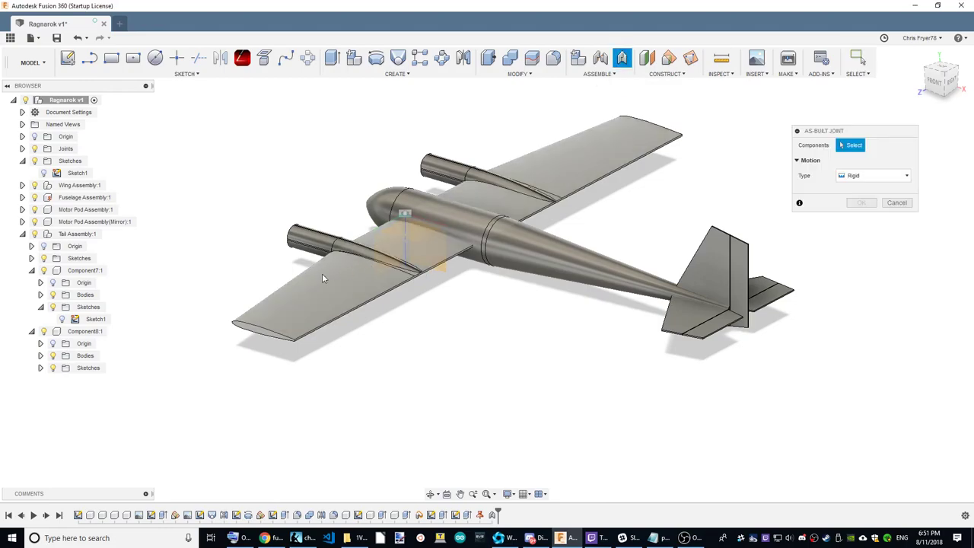
left_click(321, 273)
left_click(861, 217)
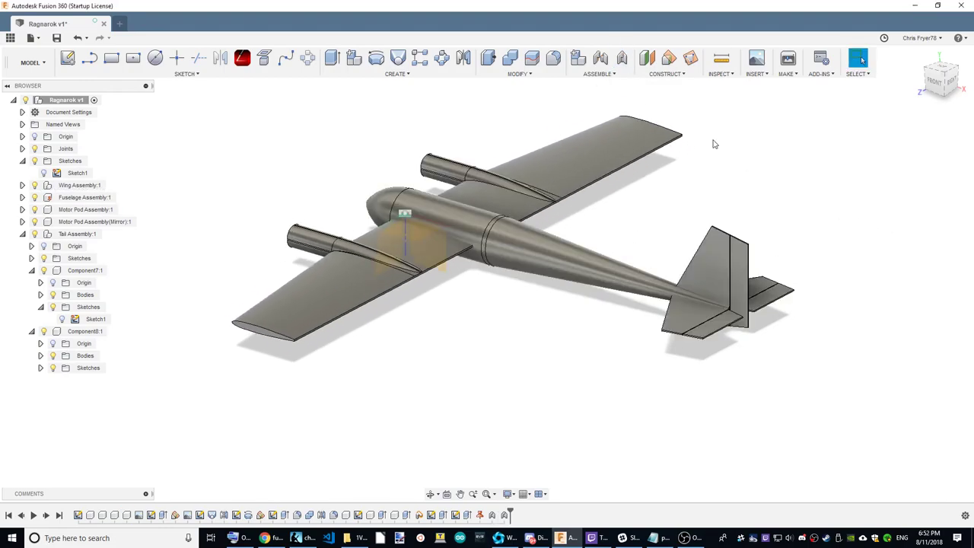
left_click(622, 58)
left_click(613, 149)
left_click(427, 172)
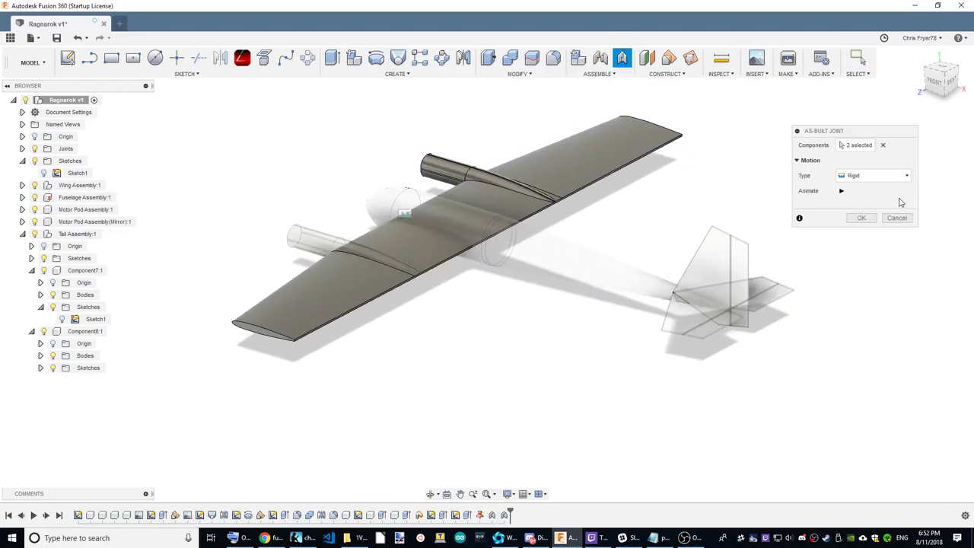
left_click(861, 217)
Rigidly join the fuselage to the tail assembly with as-built joints
left_click(621, 59)
left_click(594, 273)
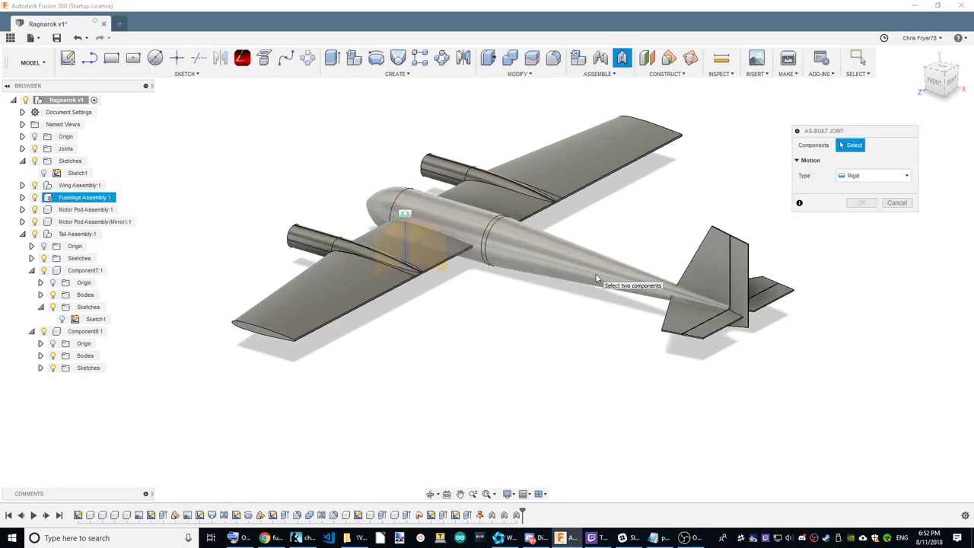
left_click(726, 293)
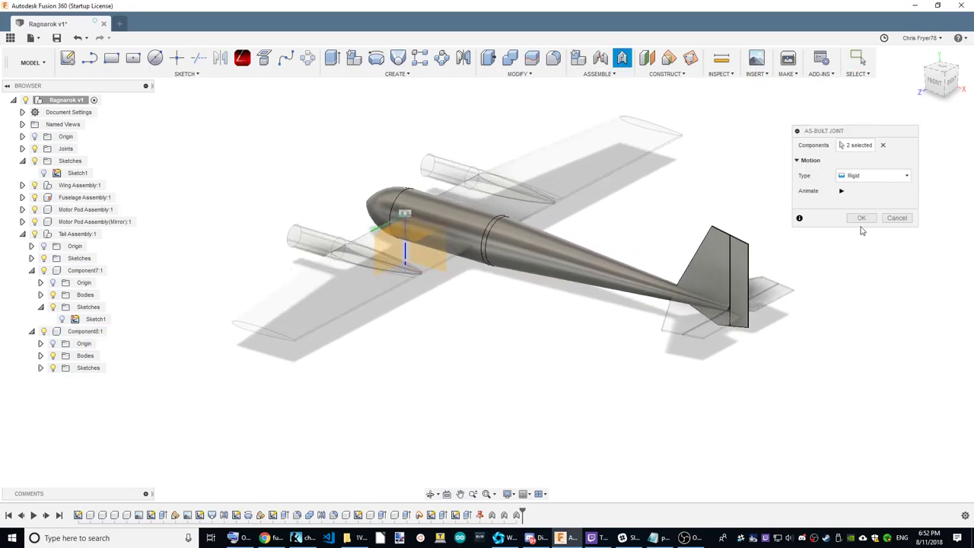
left_click(861, 217)
left_click(621, 59)
left_click(586, 279)
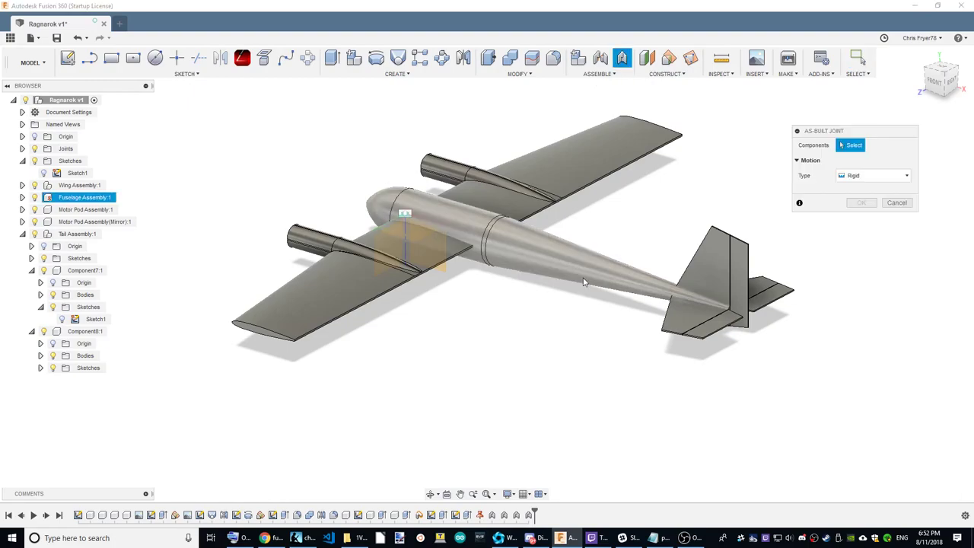
left_click(690, 324)
left_click(861, 218)
Orbit the assembled aircraft through side, rear-top and top views, then return to Home view
scroll(608, 304, "up", 3)
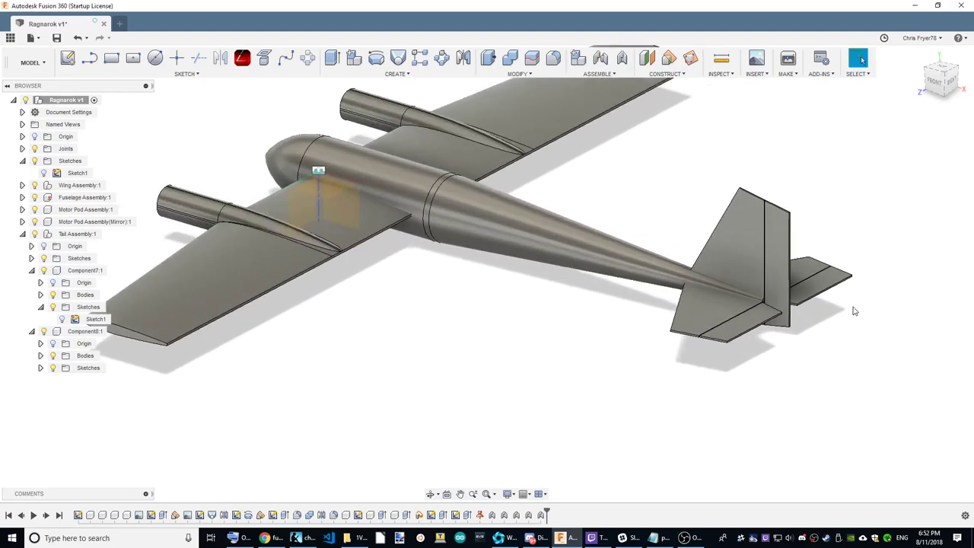
scroll(662, 312, "down", 3)
scroll(684, 250, "up", 3)
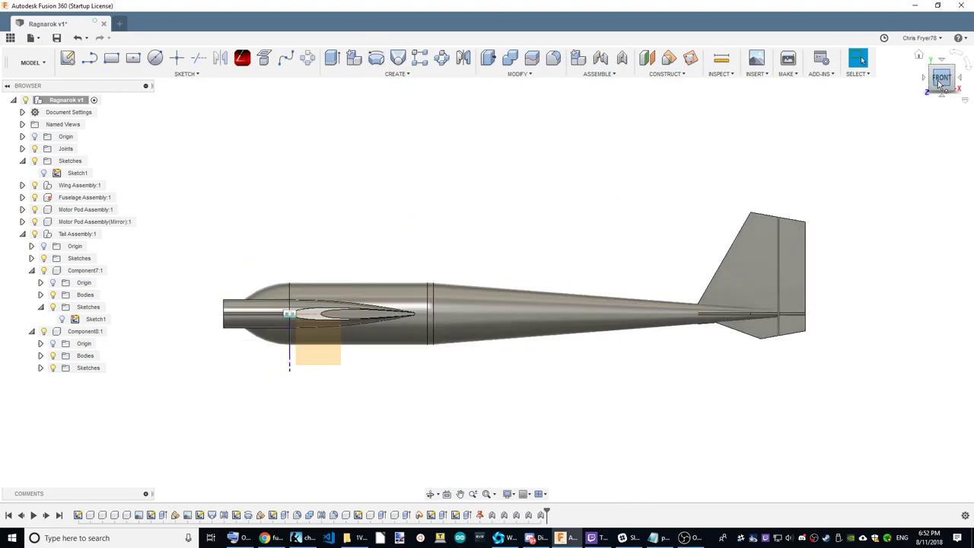
left_click_drag(940, 85, 943, 82)
mouse_move(487, 274)
middle_mouse_down("shift")
mouse_move(532, 289)
mouse_move(394, 370)
middle_mouse_up("shift")
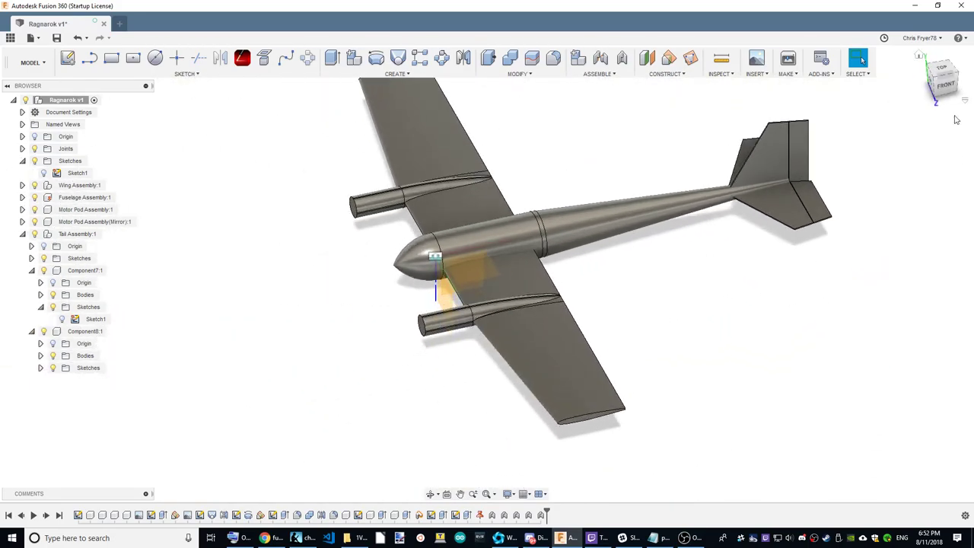
left_click(942, 68)
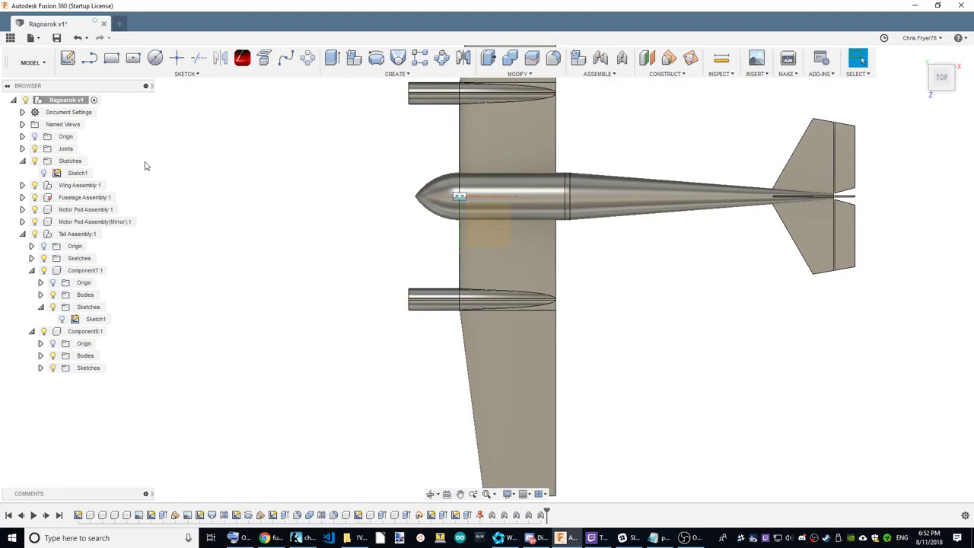
scroll(537, 232, "down", 3)
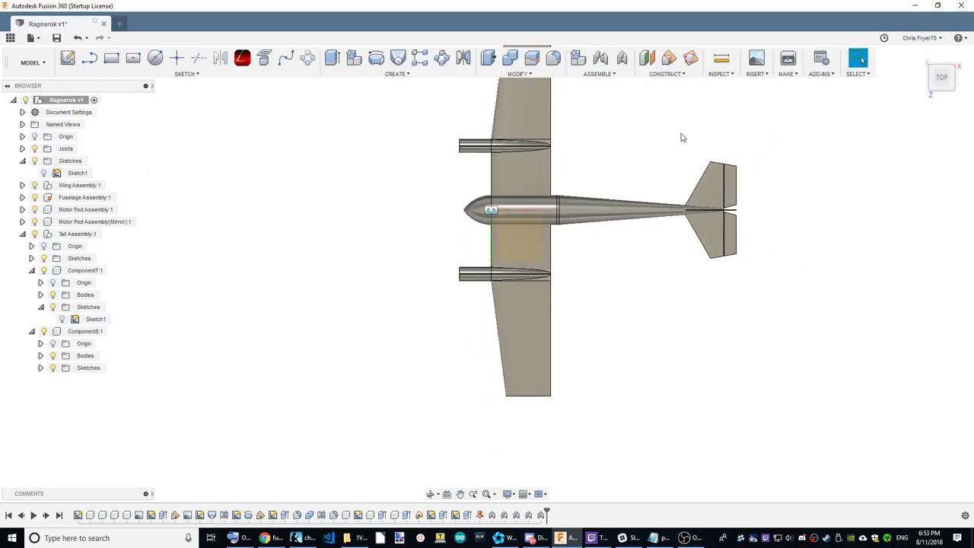
left_click(918, 54)
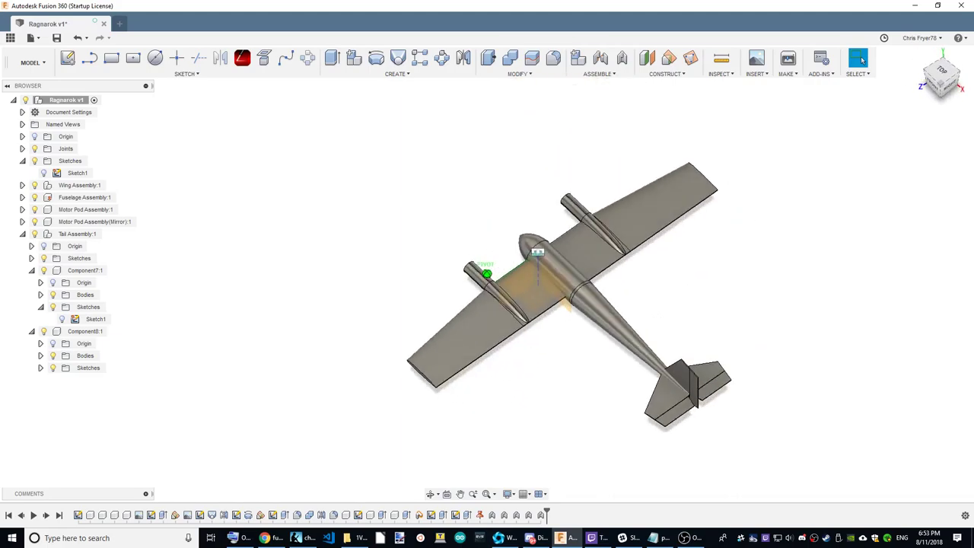
Activate Wing Assembly:1, view it from the front, and start a sketch on the airfoil end face
left_click(110, 185)
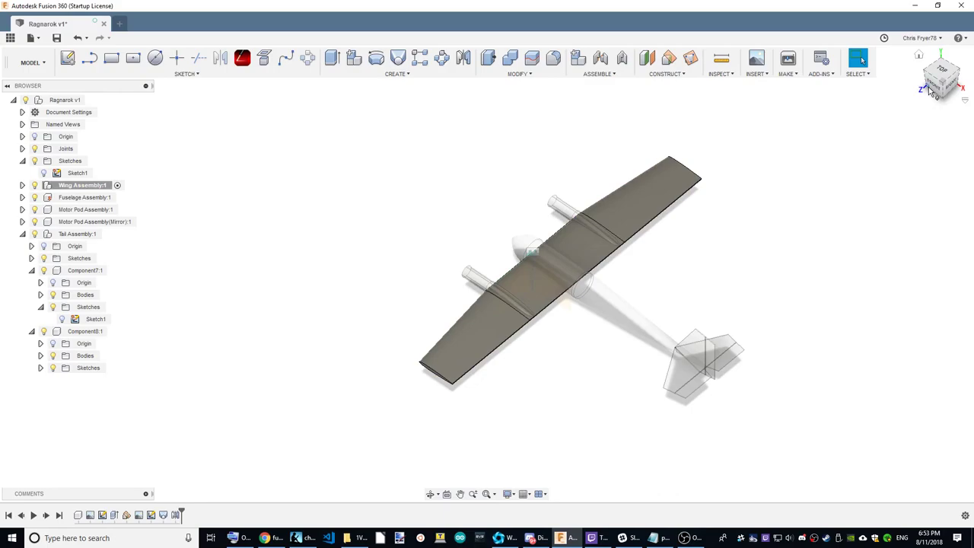
left_click(936, 90)
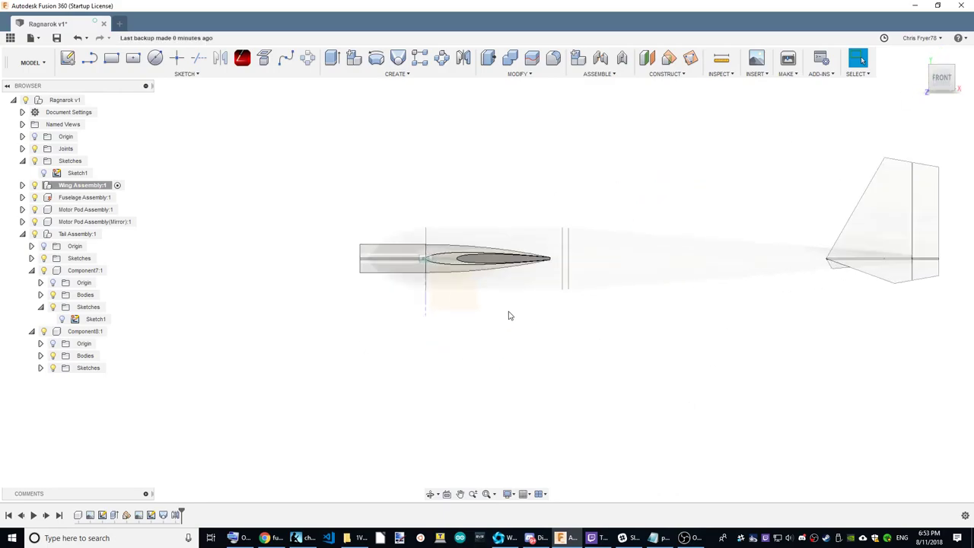
scroll(563, 282, "up", 3)
left_click(313, 235)
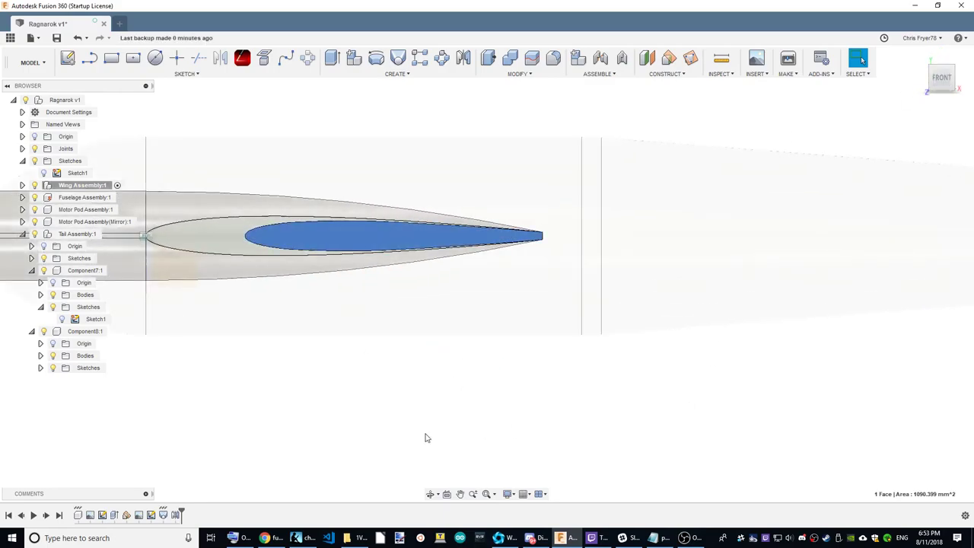
scroll(426, 437, "down", 1)
left_click(67, 58)
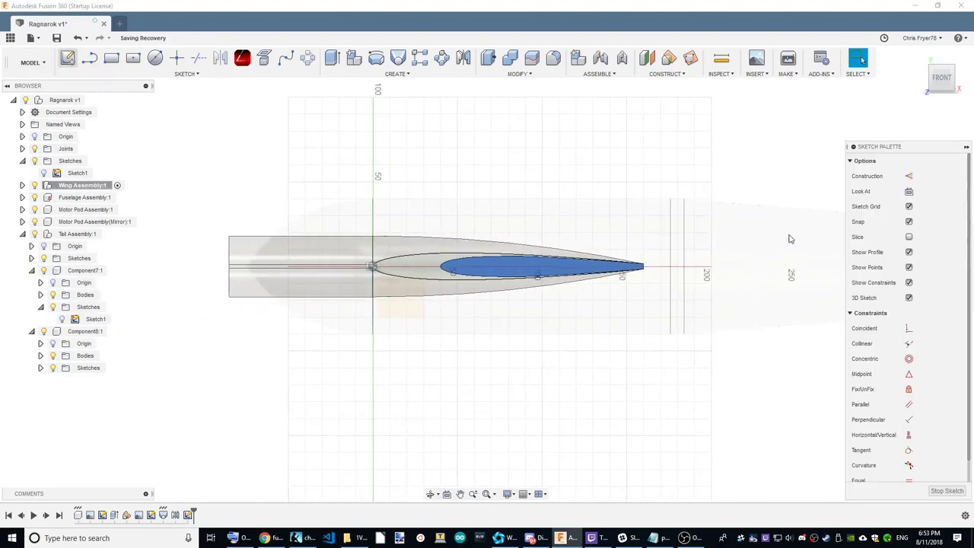
scroll(671, 296, "up", 2)
scroll(756, 265, "up", 2)
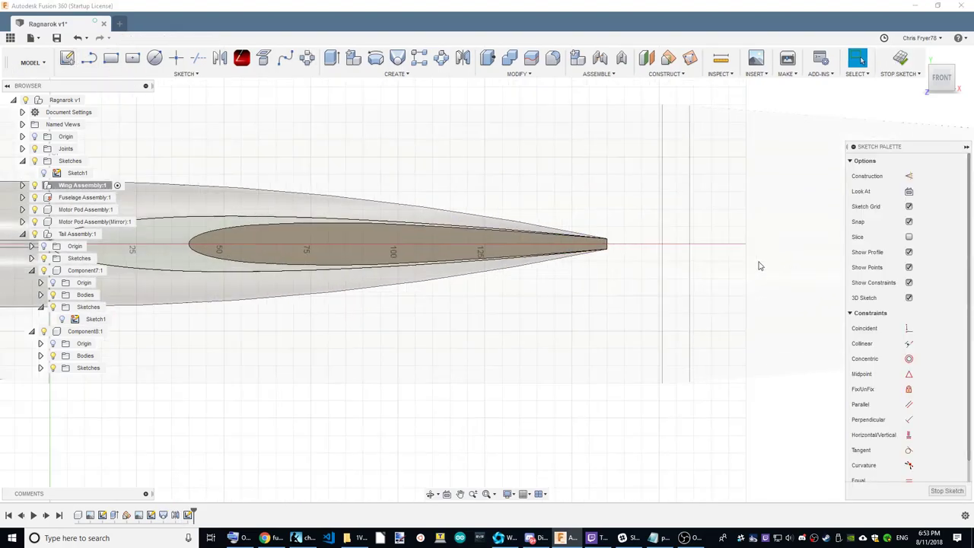
scroll(506, 218, "up", 1)
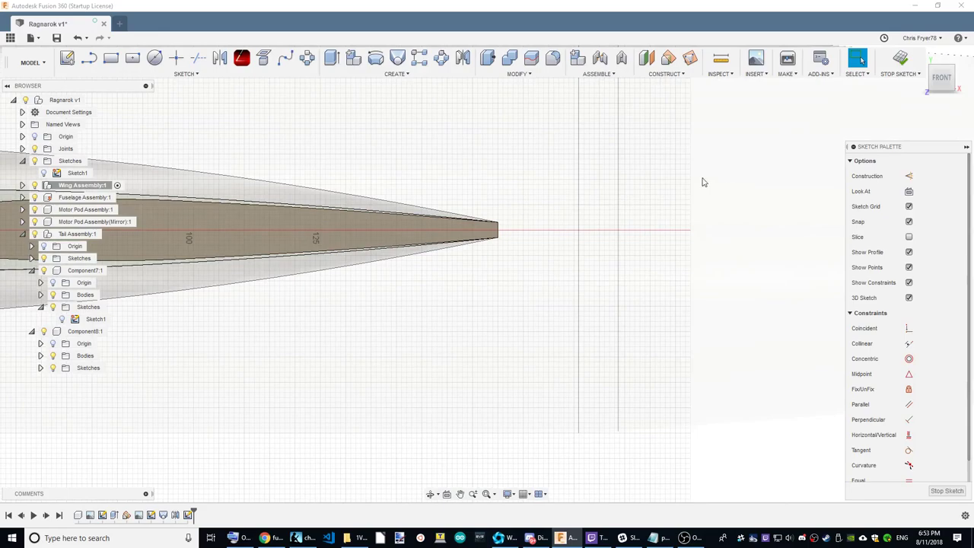
left_click(110, 59)
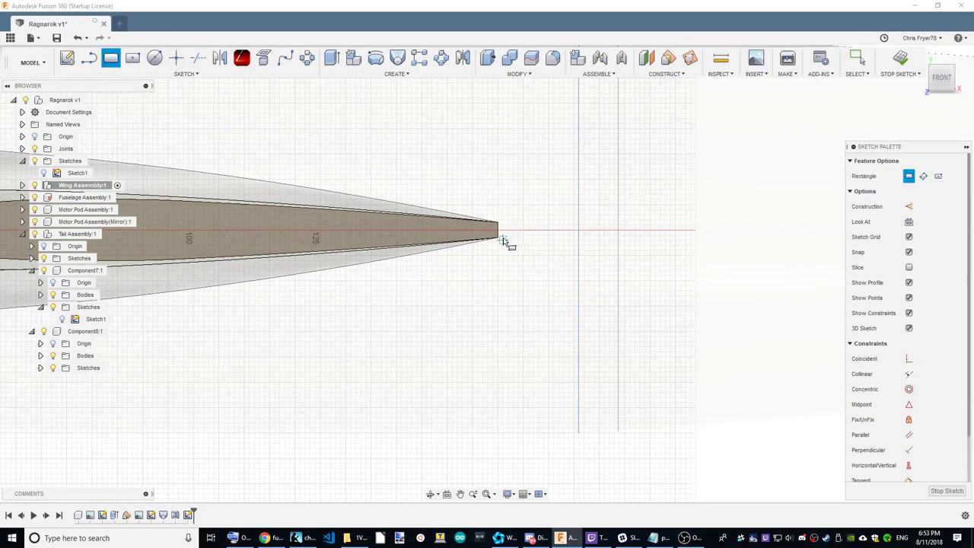
Draw a 2-point rectangle just beyond the wing's trailing edge
left_click(508, 239)
left_click(710, 220)
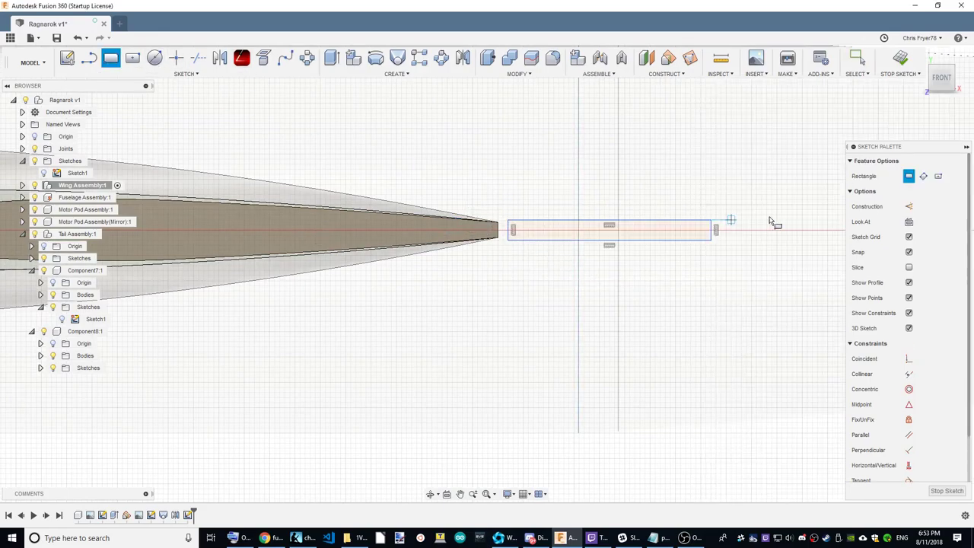
right_click(468, 470)
scroll(500, 232, "up", 3)
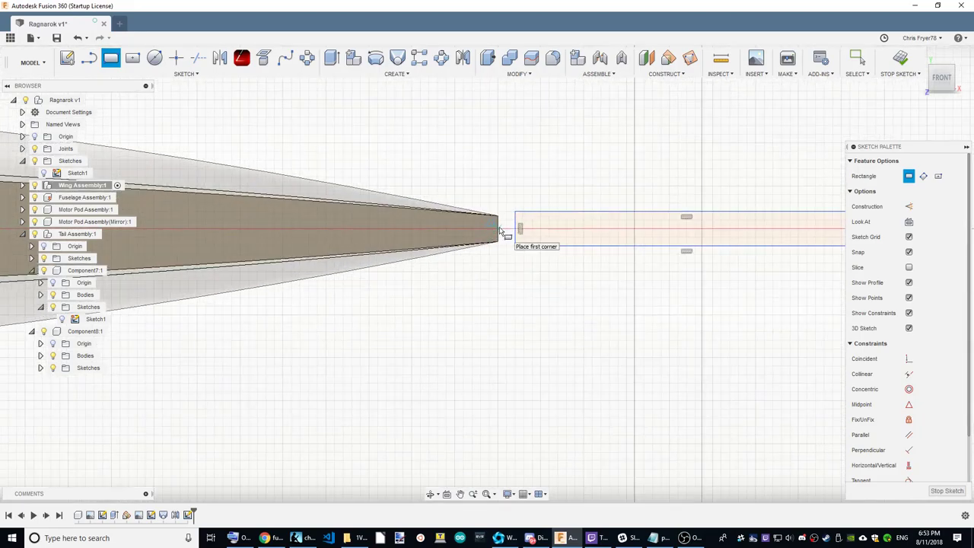
left_click(500, 230)
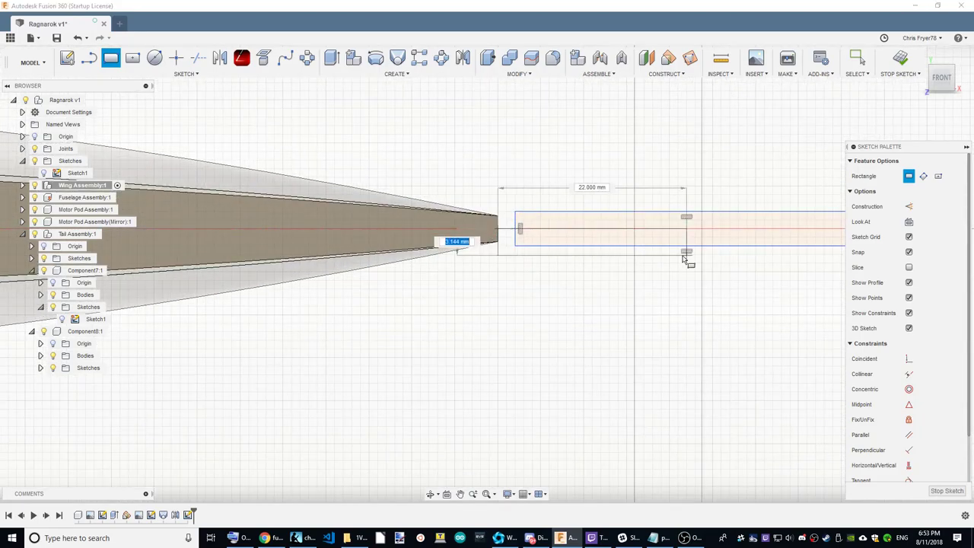
left_click(747, 243)
right_click(540, 309)
left_click(489, 309)
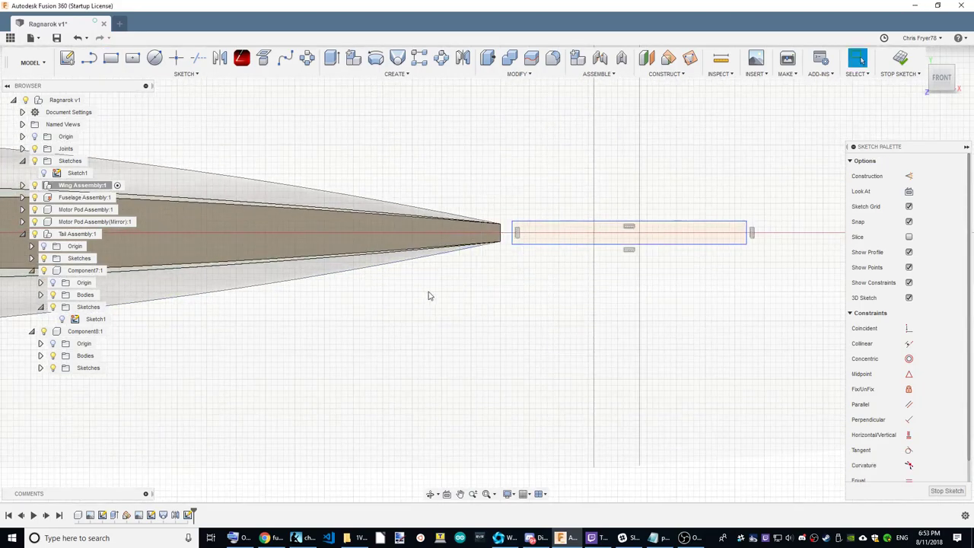
left_click(88, 57)
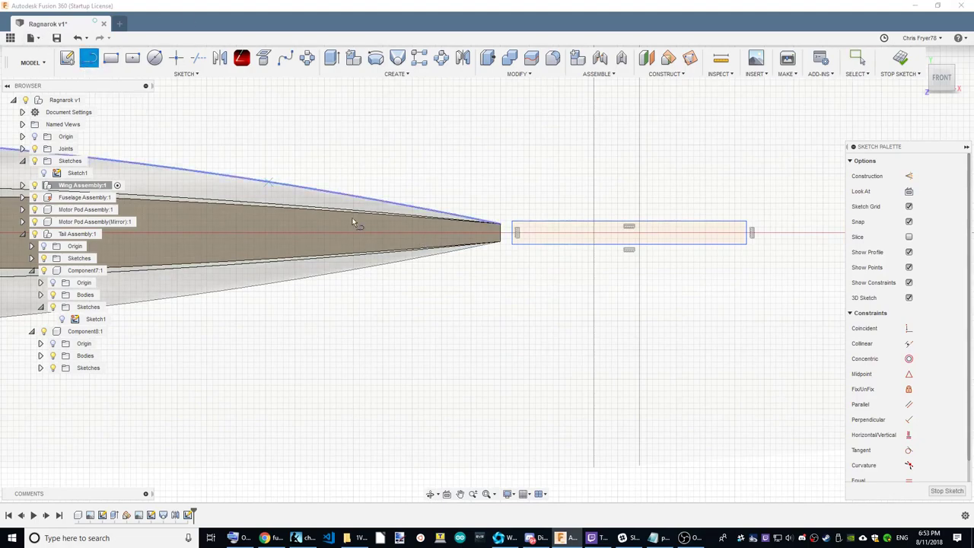
left_click(500, 231)
right_click(535, 303)
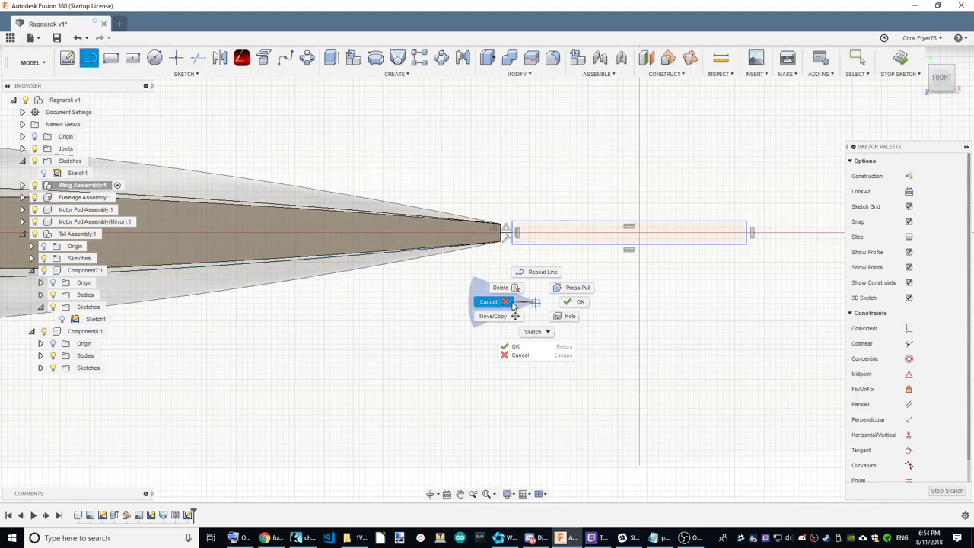
left_click(512, 303)
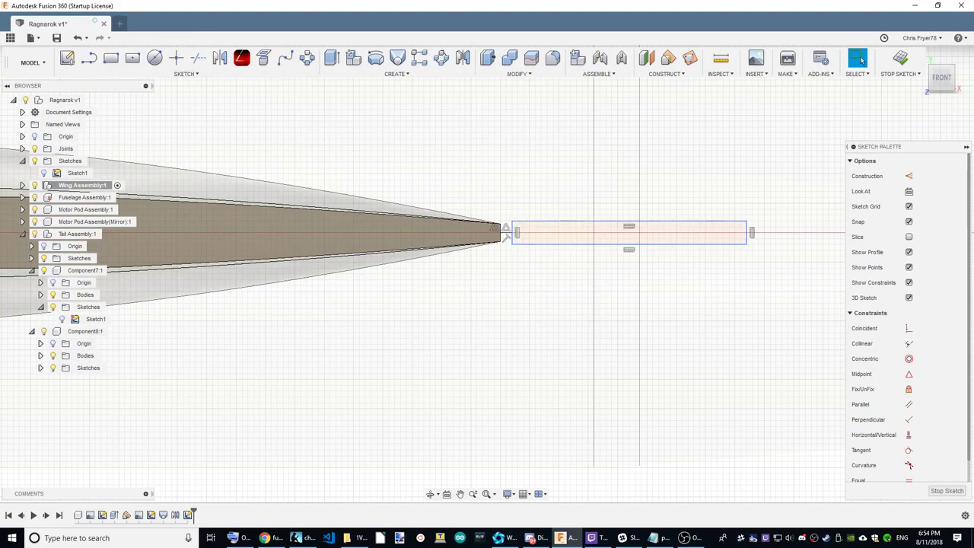
Dimension the rectangle's height to 3 mm
scroll(505, 232, "up", 3)
key("d")
left_click(499, 232)
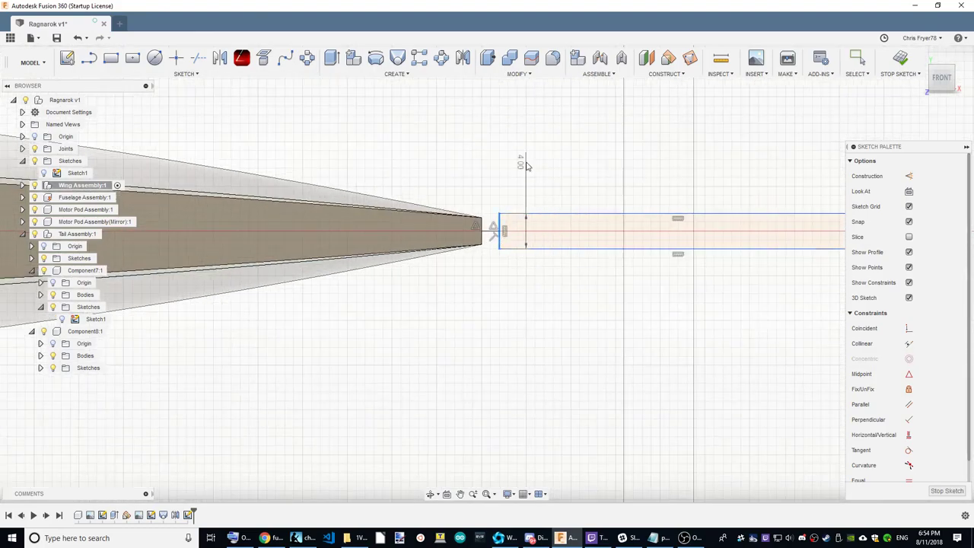
left_click(532, 162)
type("3")
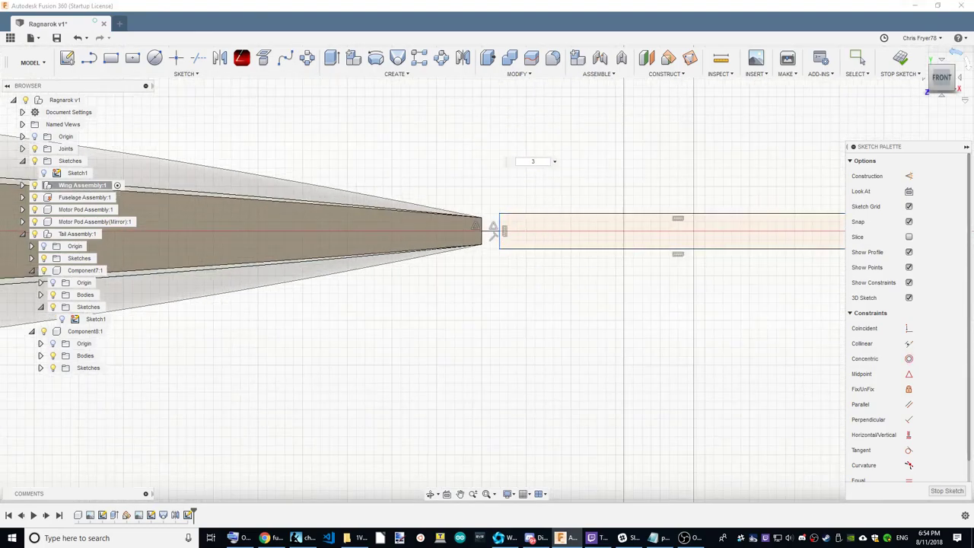
key("Return")
scroll(495, 233, "up", 2)
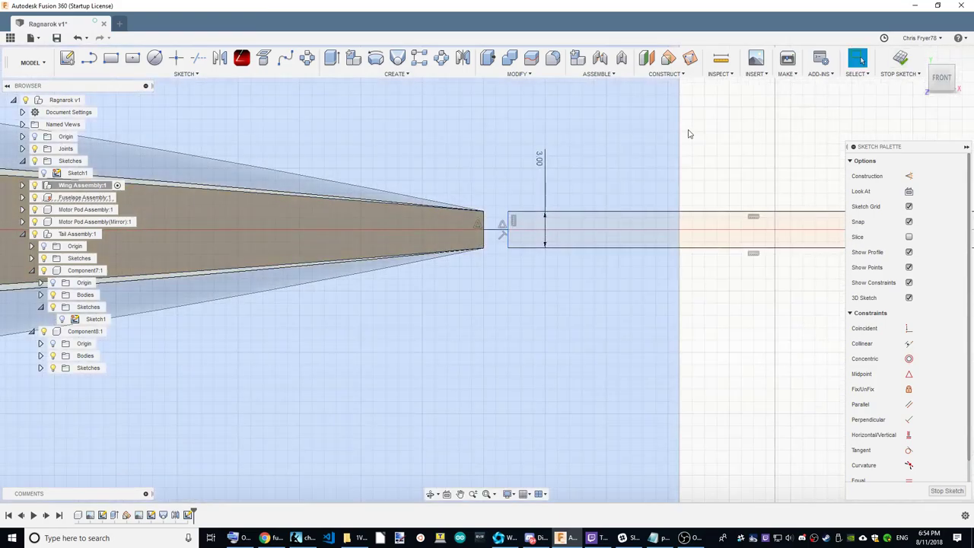
left_click_drag(578, 172, 573, 233)
scroll(381, 217, "down", 3)
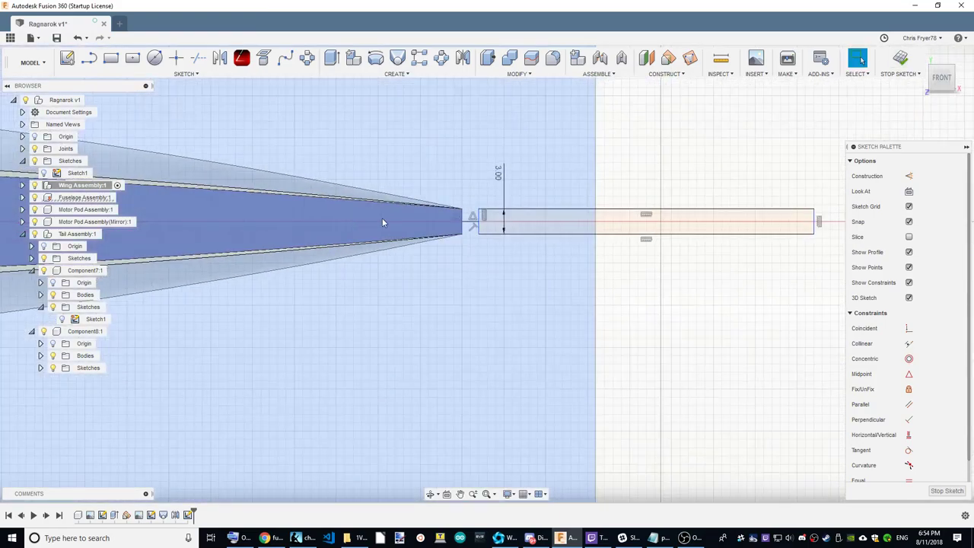
left_click(322, 454)
scroll(483, 242, "up", 3)
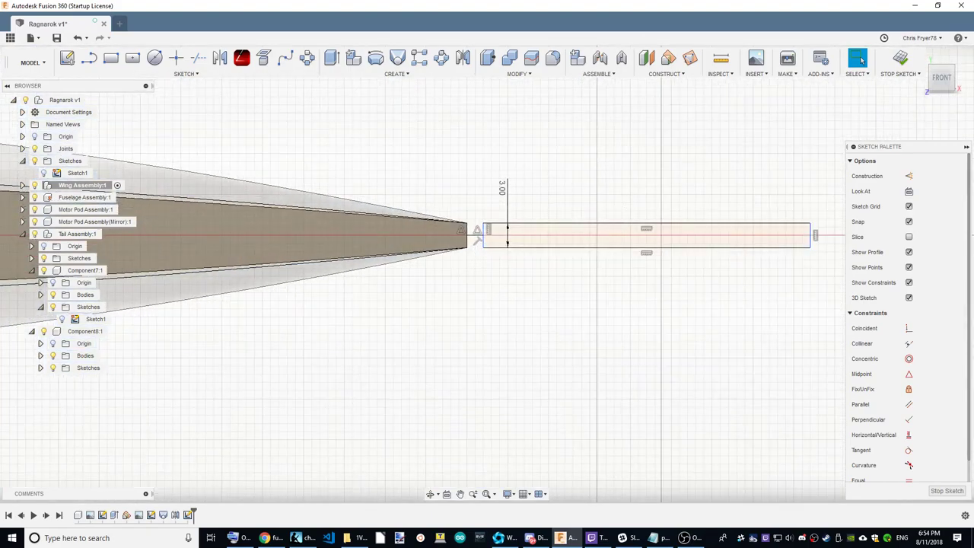
scroll(476, 235, "up", 2)
Set a 1 mm gap between the trailing edge tip and the rectangle
left_click(460, 237)
left_click(485, 240)
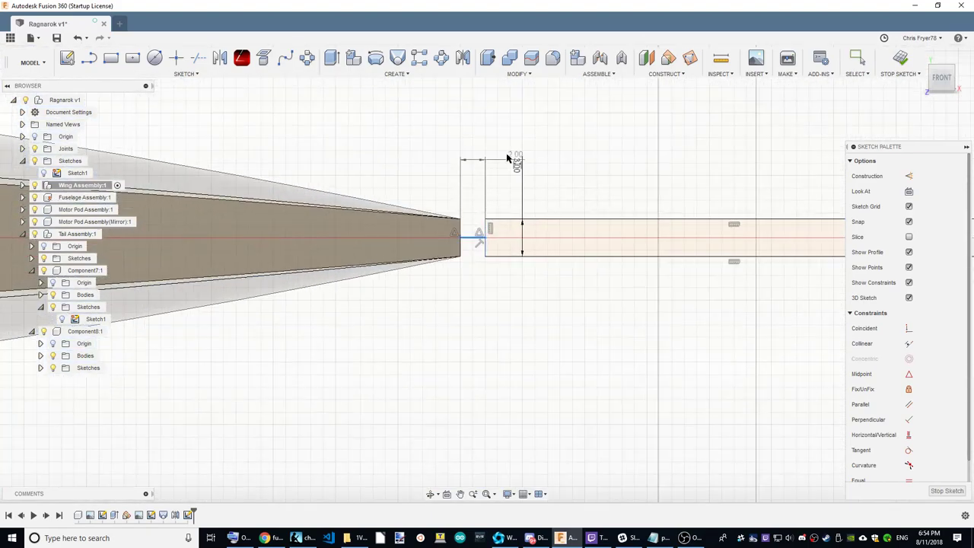
left_click(506, 149)
type("1")
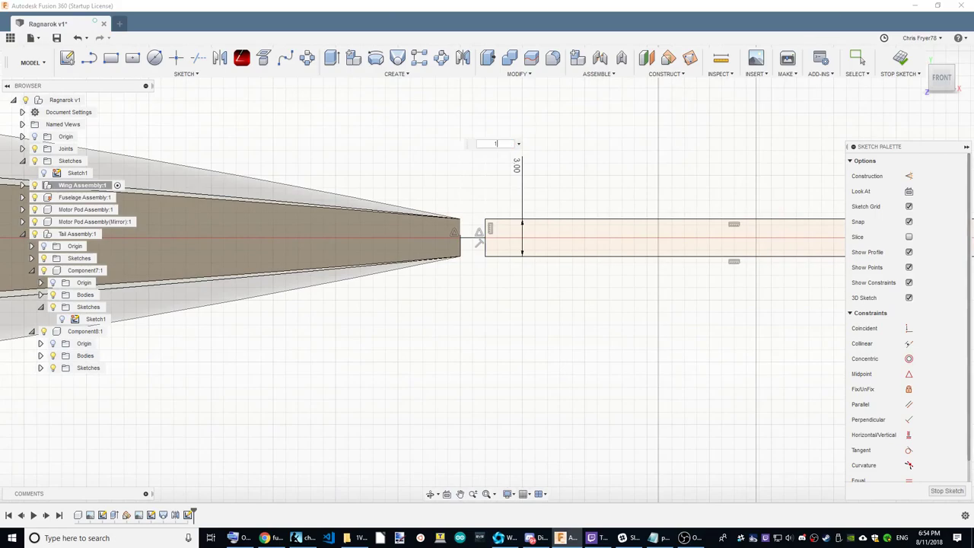
key("Return")
scroll(348, 250, "down", 2)
scroll(652, 243, "down", 1)
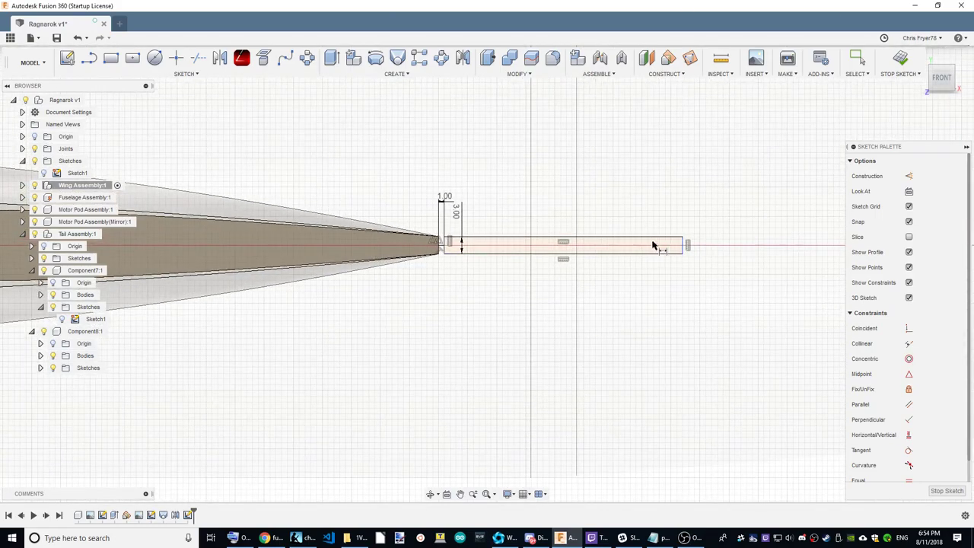
scroll(567, 235, "up", 1)
Dimension the rectangle's length at 20 mm, then change it to 25 mm
left_click(566, 236)
left_click(495, 195)
type("20")
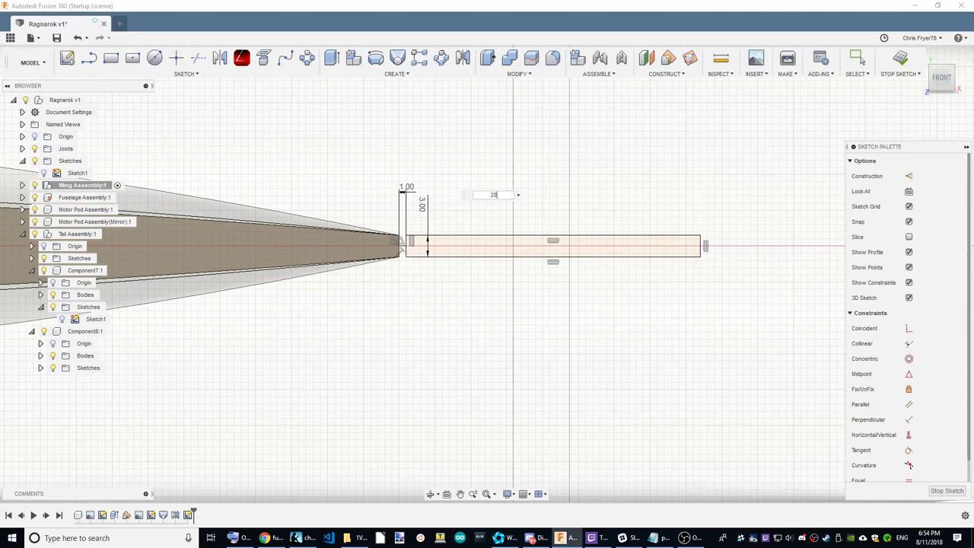
key("Return")
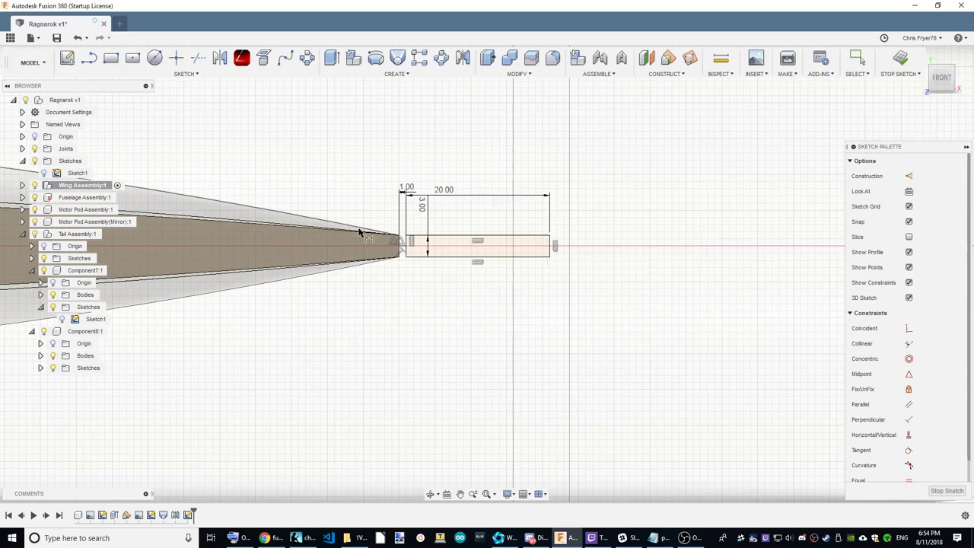
double_click(449, 192)
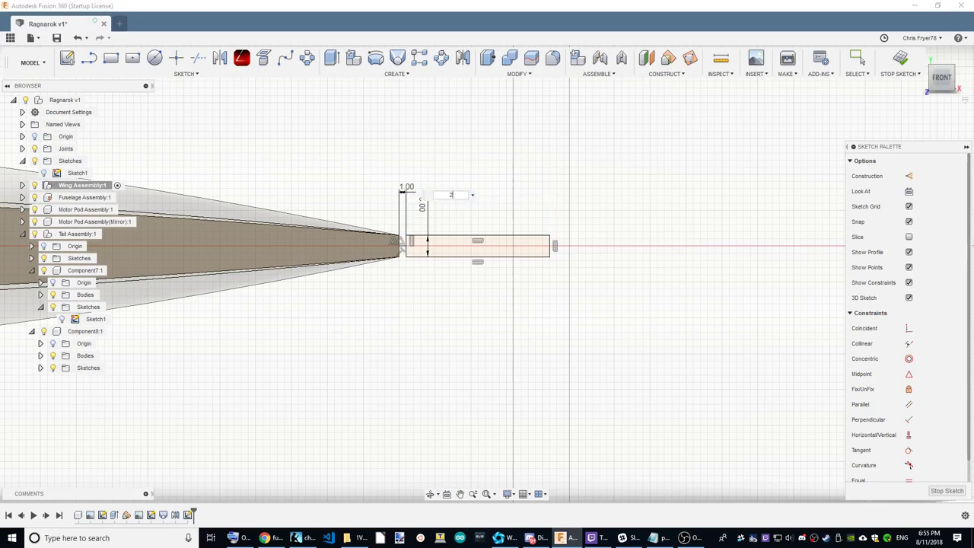
type("5")
key("Return")
scroll(575, 252, "down", 2)
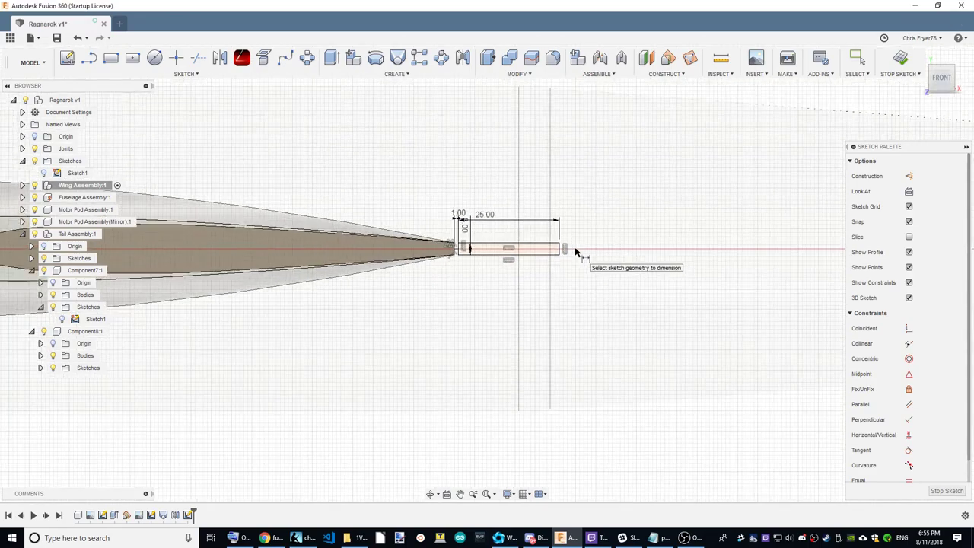
scroll(576, 251, "down", 3)
Return to the home view, finish dimensioning, and select the rectangle profile
left_click(942, 82)
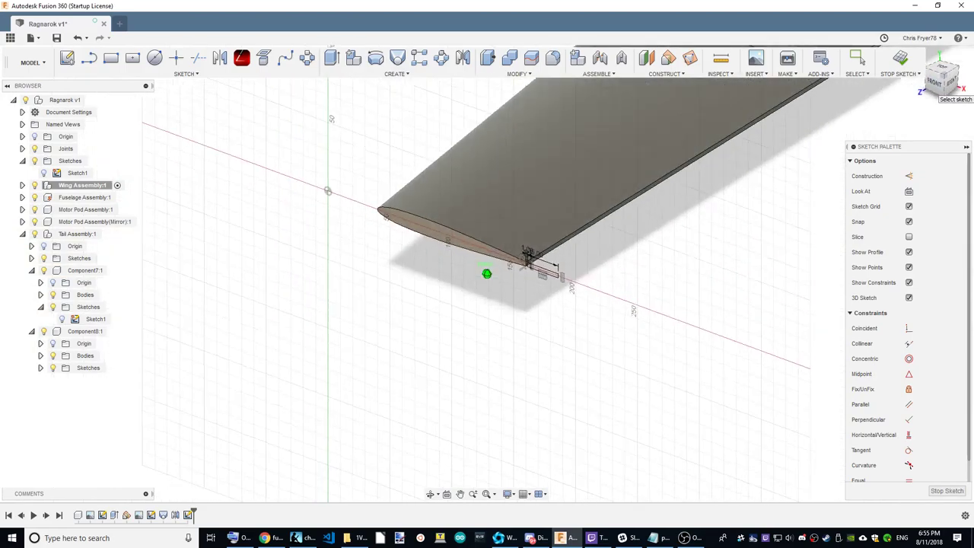
scroll(537, 289, "up", 2)
scroll(522, 294, "up", 2)
scroll(521, 289, "up", 3)
right_click(519, 289)
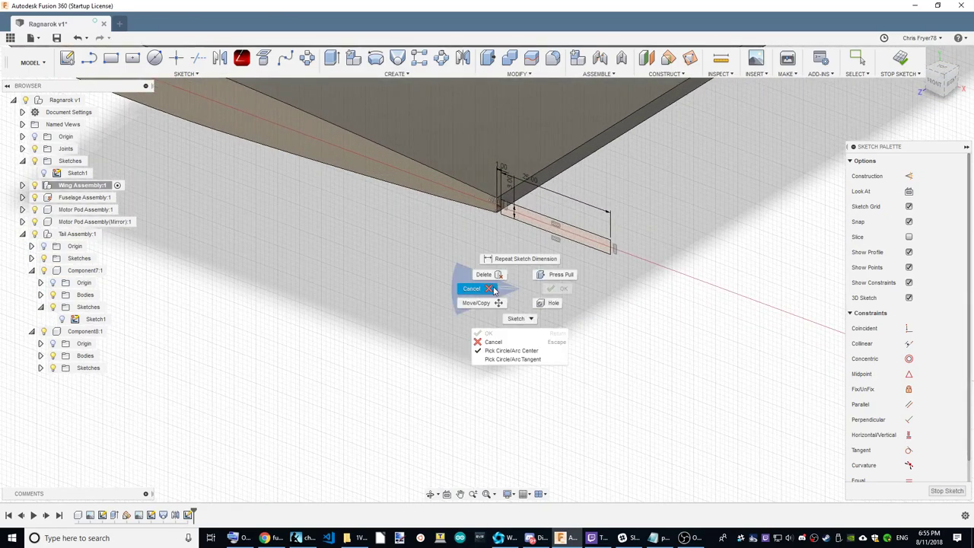
left_click(493, 289)
left_click(573, 241)
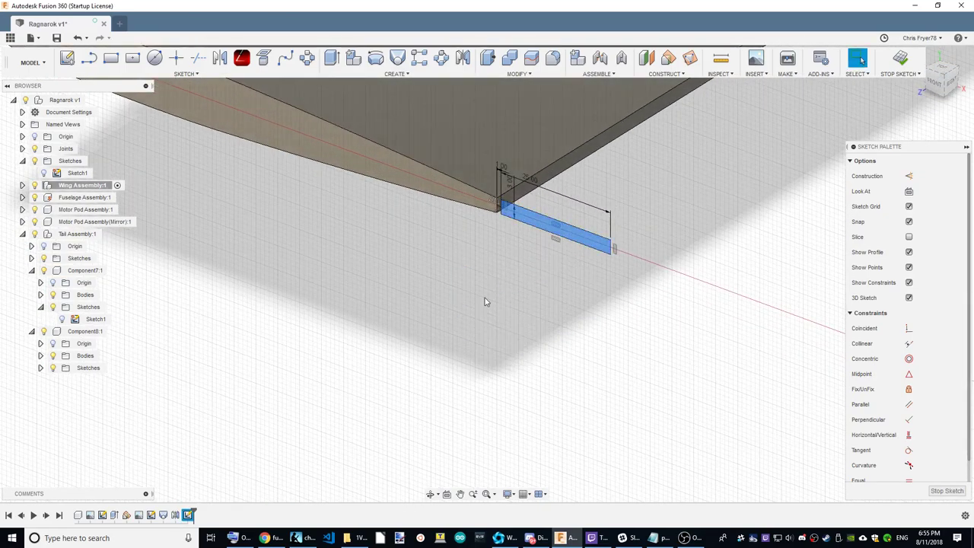
scroll(457, 312, "down", 3)
scroll(319, 353, "down", 2)
scroll(326, 359, "down", 2)
scroll(346, 362, "down", 2)
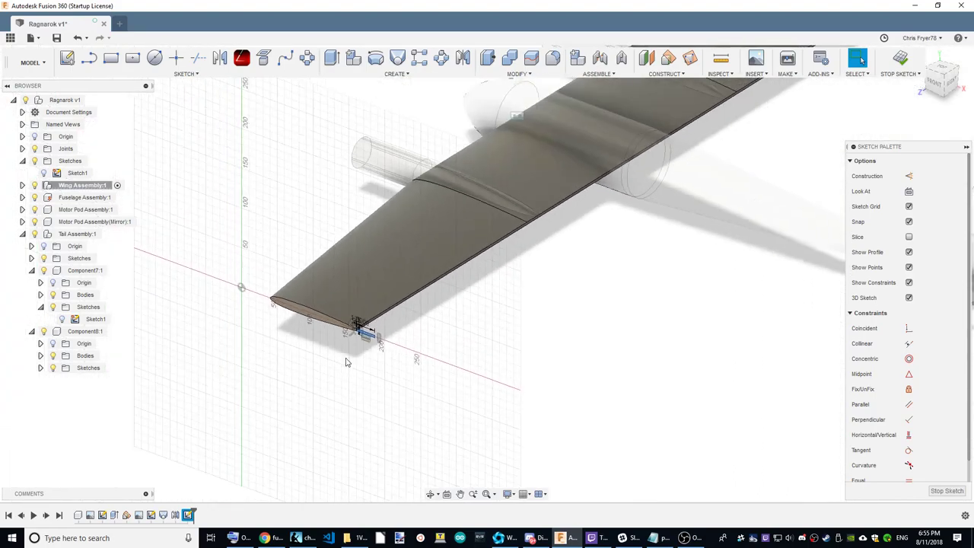
Cancel a trial extrusion of the rectangle and finish Sketch1 under Wing Assembly
left_click(331, 64)
left_click_drag(364, 334, 592, 194)
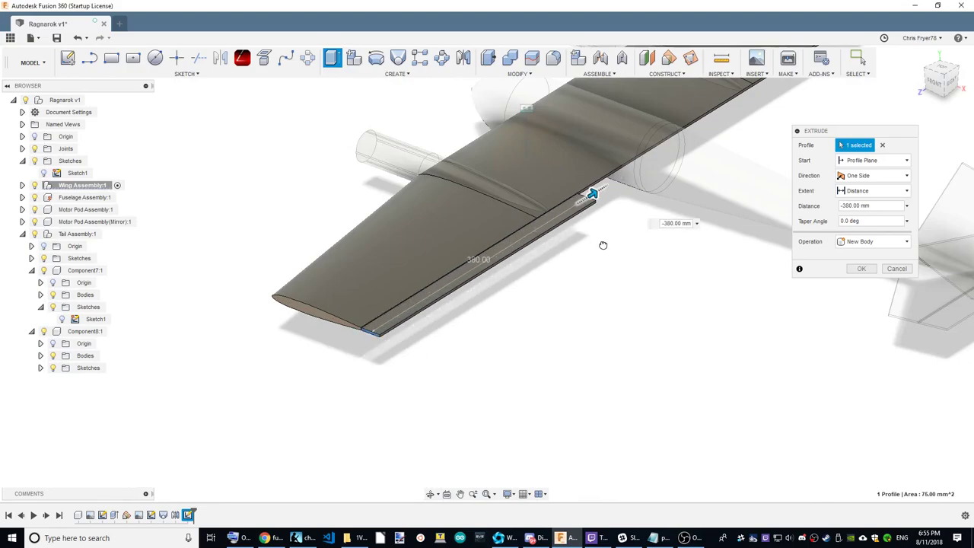
left_click(939, 72)
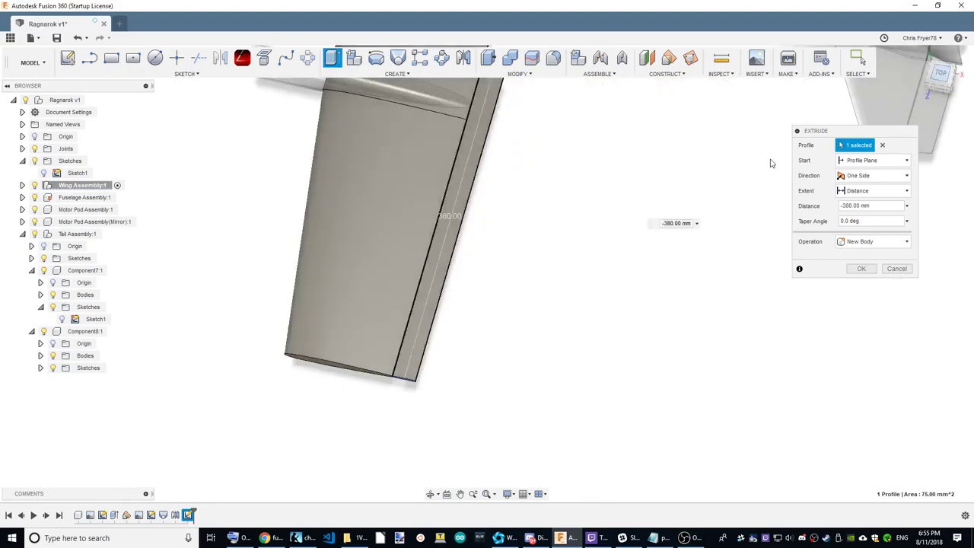
left_click(896, 268)
left_click(22, 185)
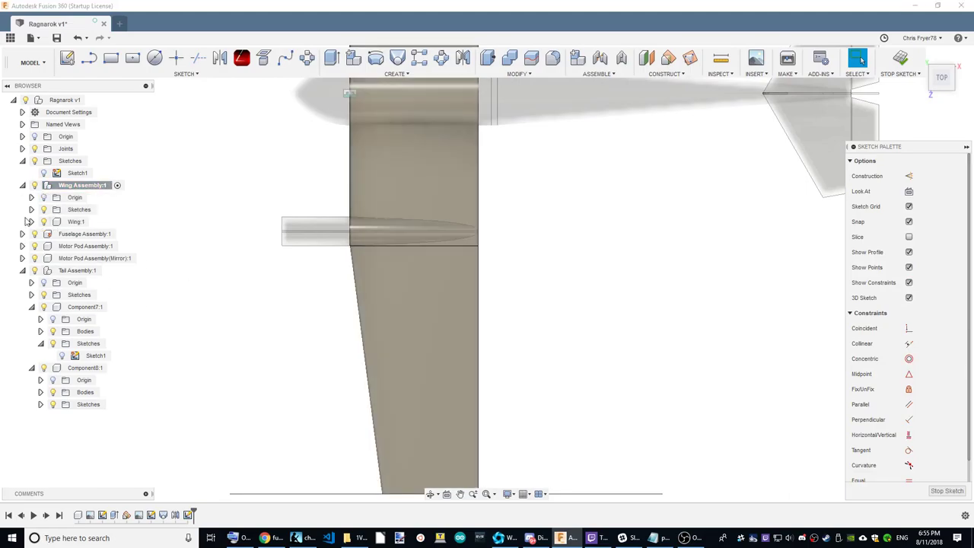
left_click(32, 209)
left_click(82, 222)
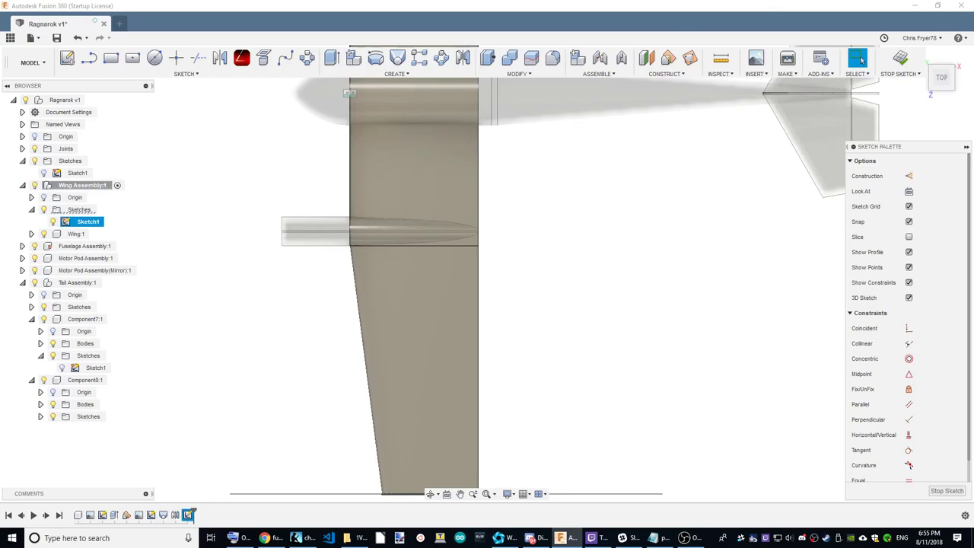
left_click(899, 58)
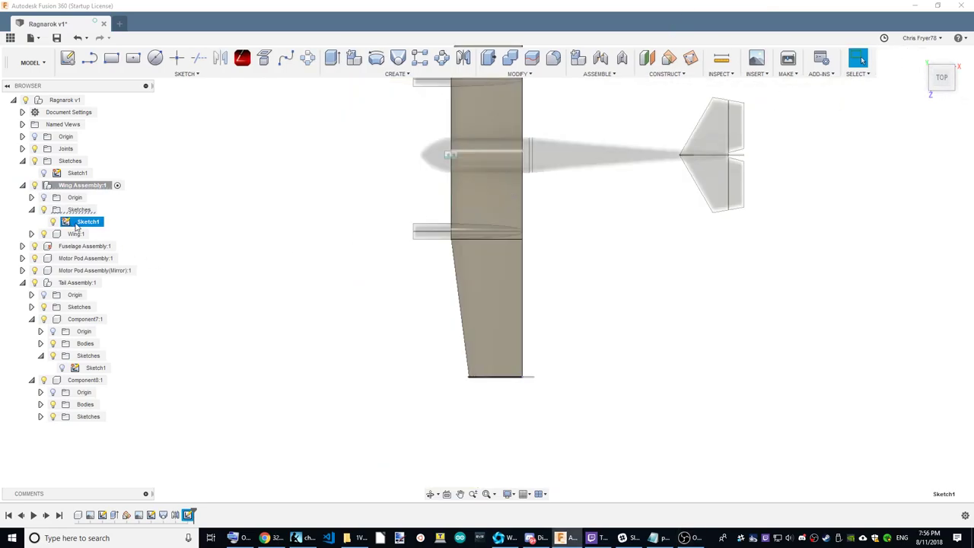
Create a new component in Wing Assembly, move Sketch1 into it, and rename it Aileron
right_click(95, 189)
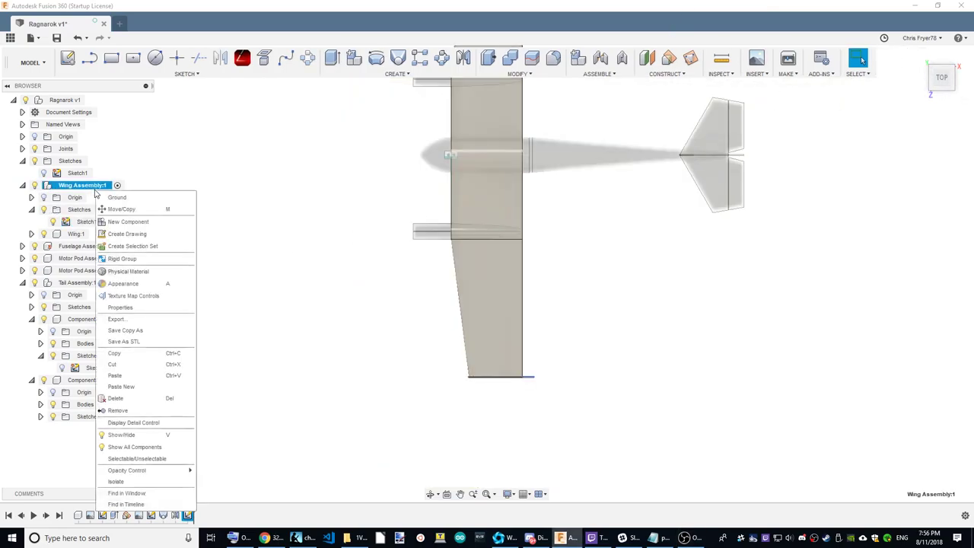
left_click(191, 221)
left_click_drag(84, 221, 84, 246)
left_click(31, 221)
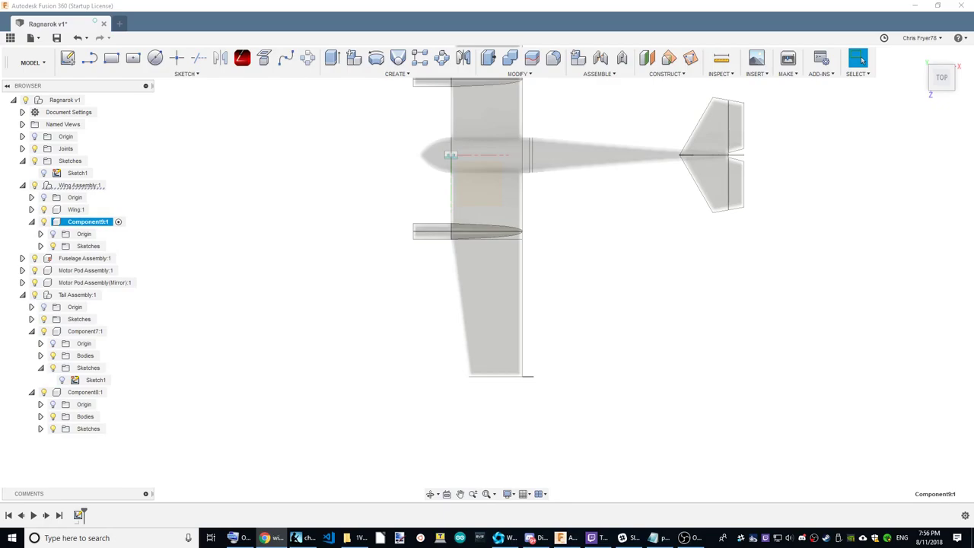
double_click(82, 224)
type("Aileron")
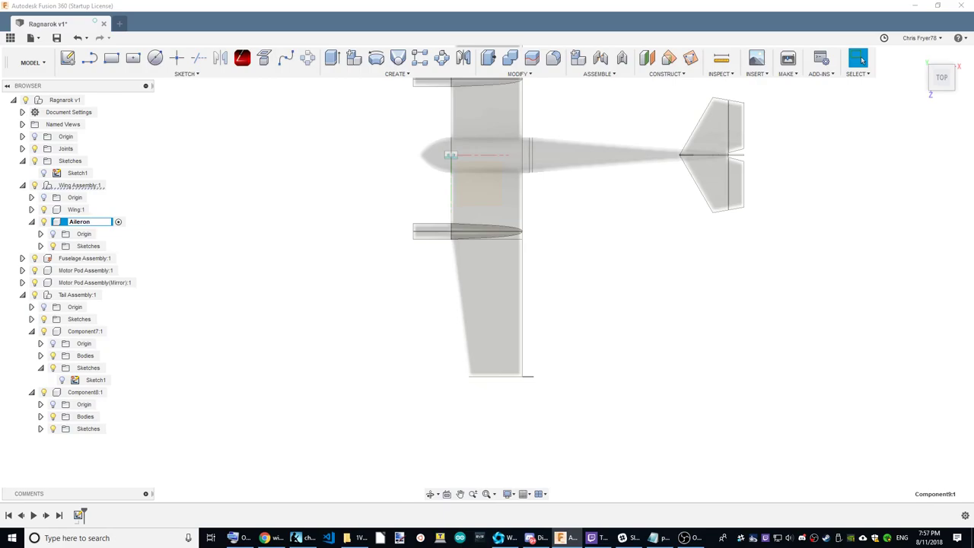
key("Return")
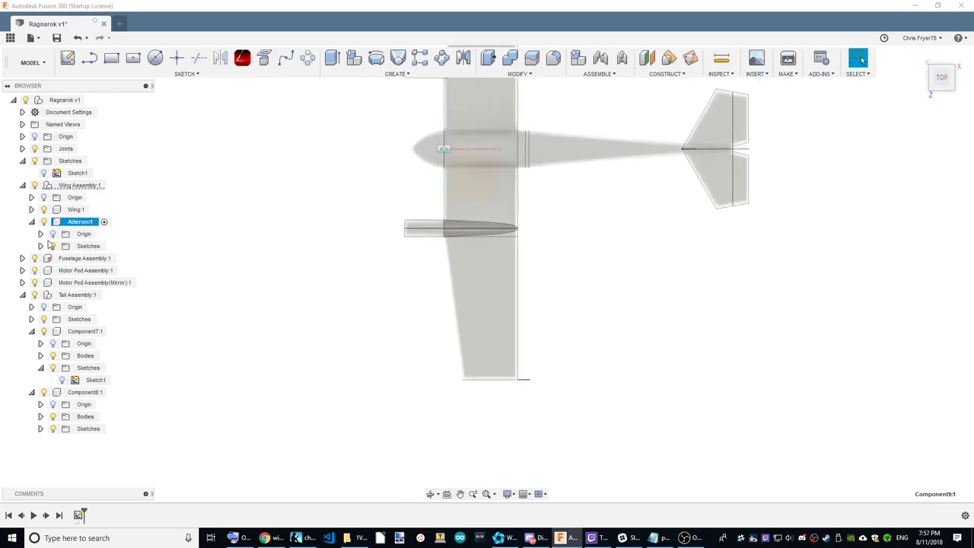
Open the Aileron component's Sketch1 for editing and view it from the front
left_click(40, 245)
double_click(95, 258)
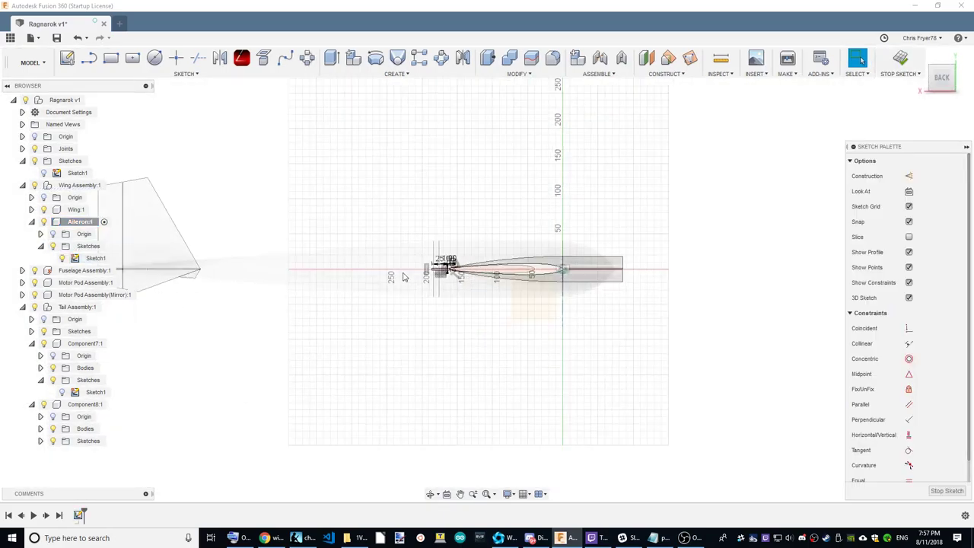
left_click(965, 83)
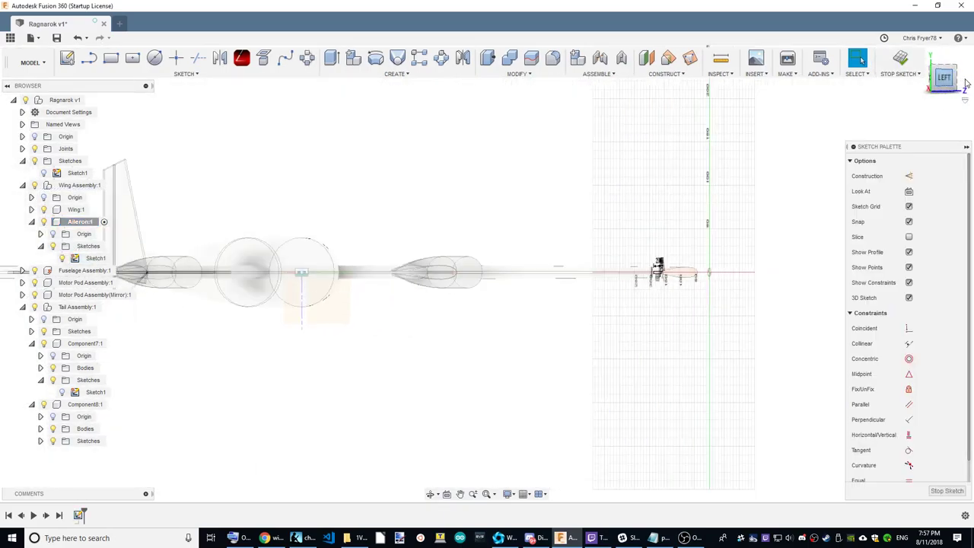
left_click(965, 84)
scroll(506, 271, "up", 8)
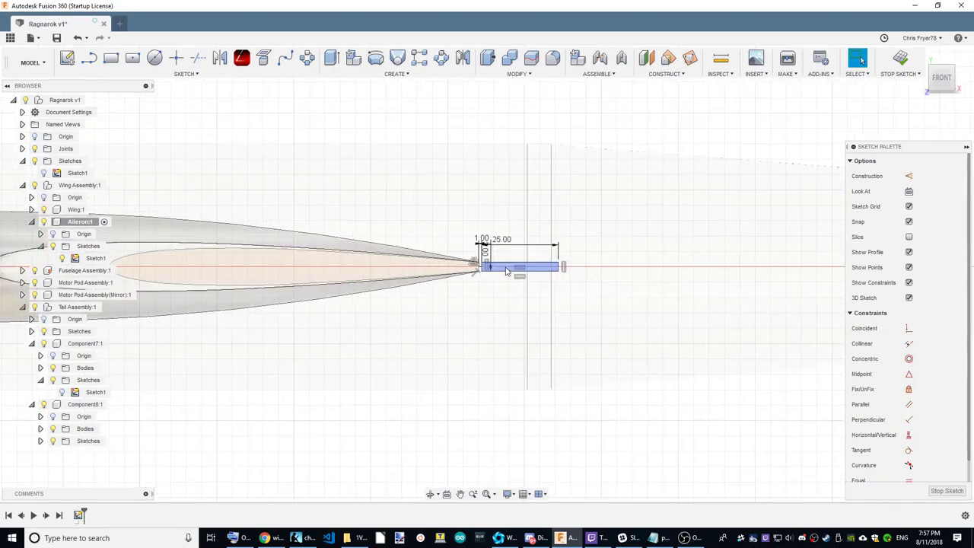
Extrude the aileron profile -450 mm along the trailing edge as a new body
left_click(331, 58)
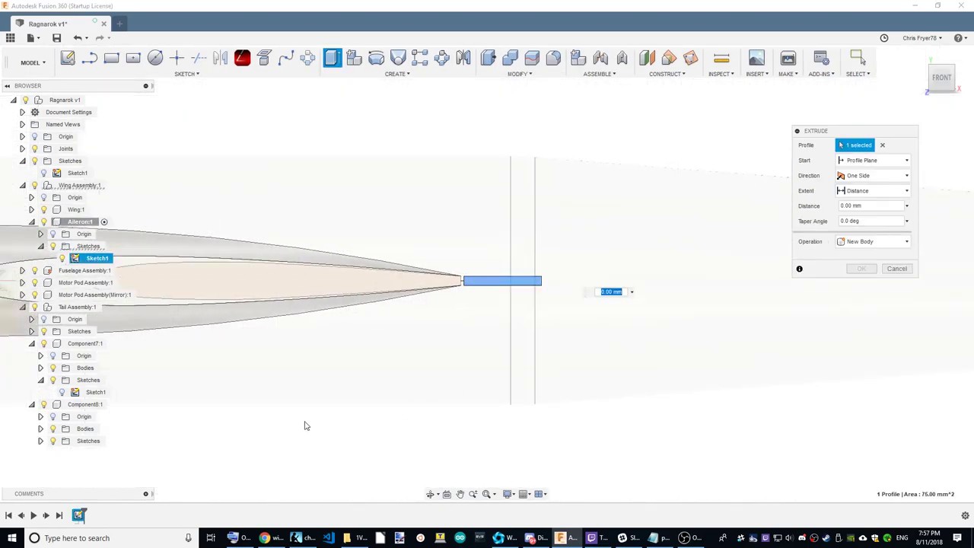
scroll(305, 425, "down", 3)
left_click(918, 54)
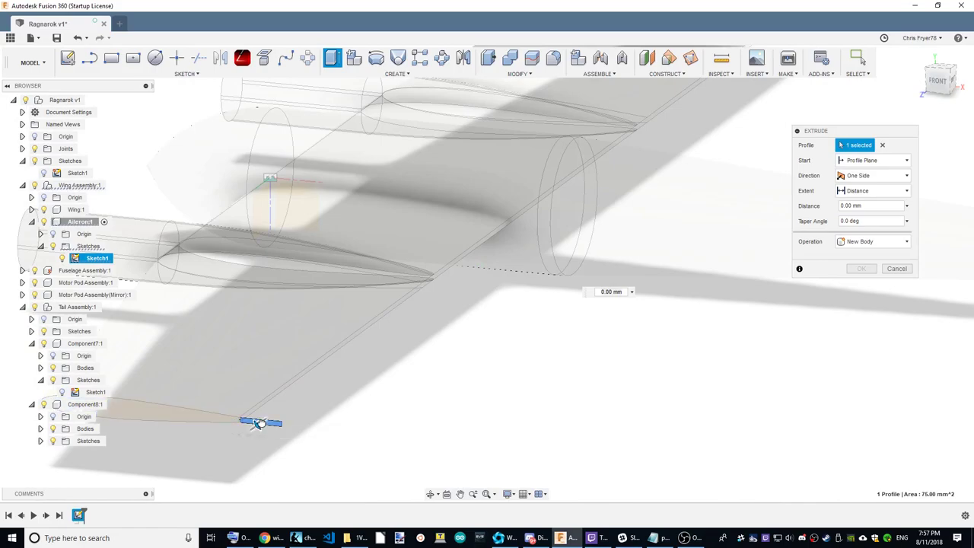
left_click_drag(259, 423, 501, 304)
left_click(941, 70)
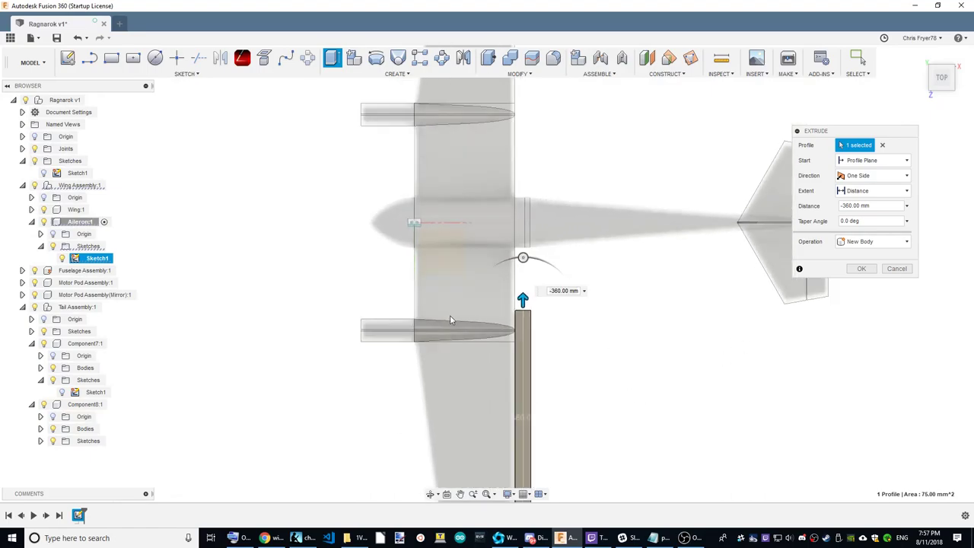
left_click_drag(522, 297, 579, 245)
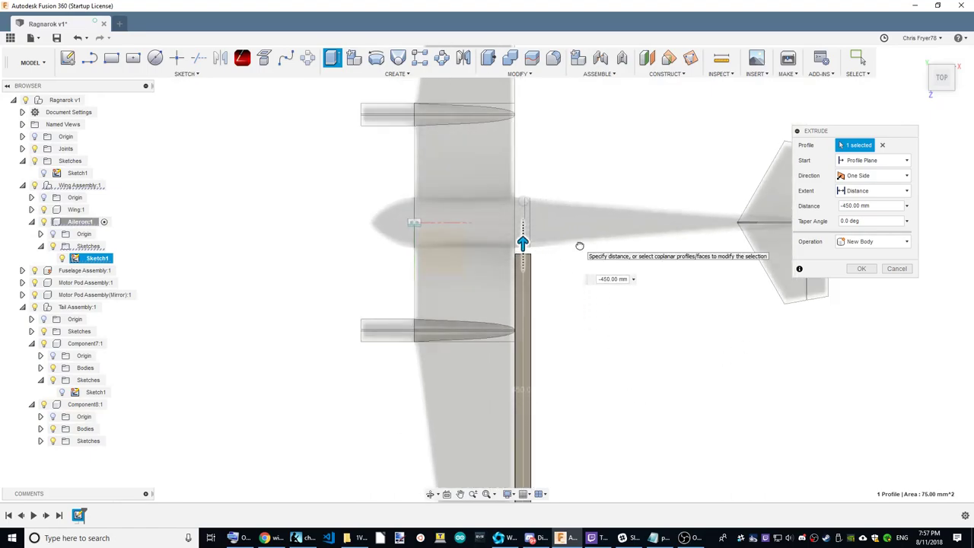
left_click(942, 86)
middle_click_drag(532, 251, 597, 219, "shift")
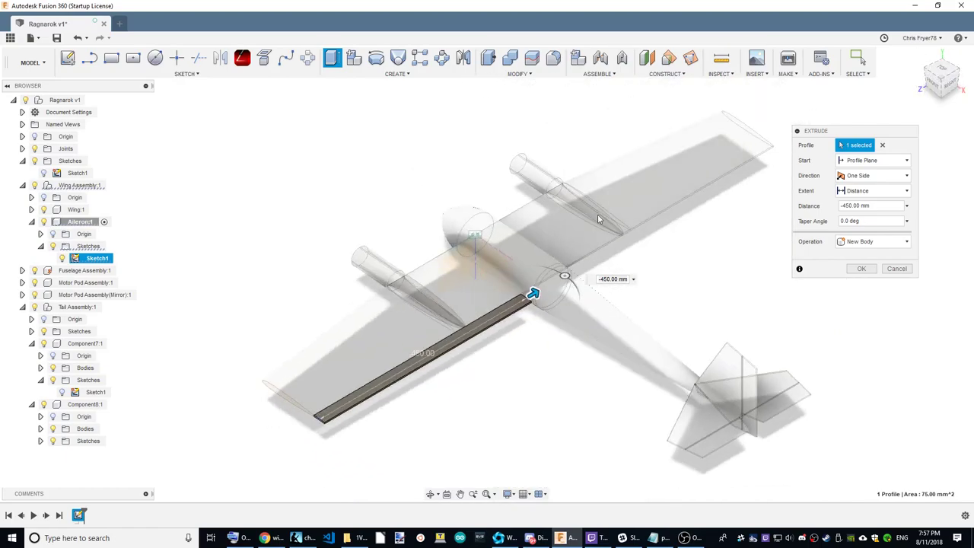
left_click(872, 270)
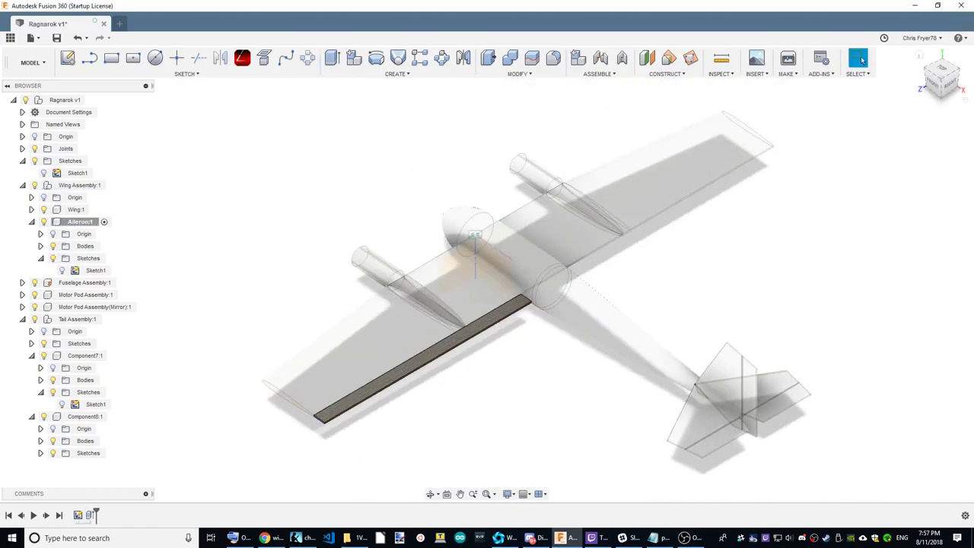
With Wing Assembly active, mirror the Aileron component across the centre plane, then orbit to check both
double_click(84, 185)
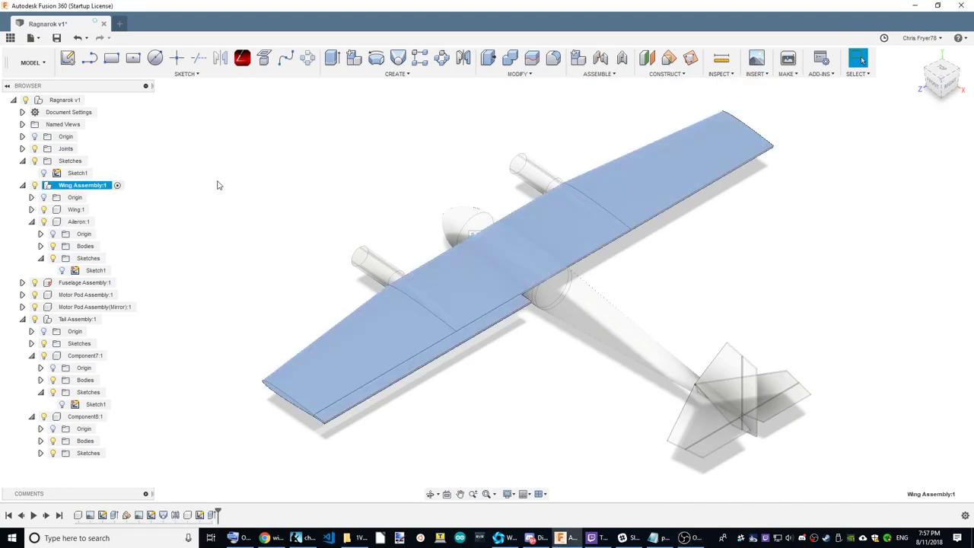
left_click(463, 58)
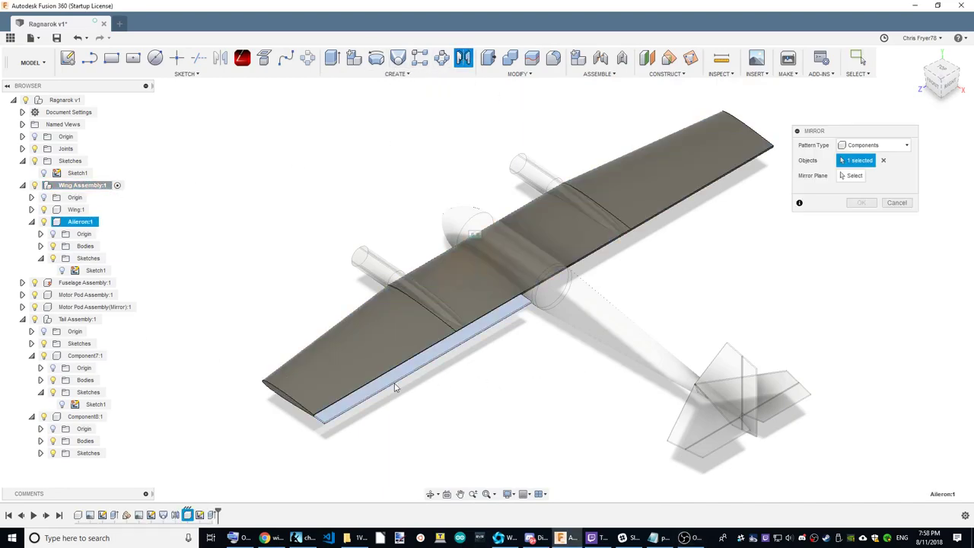
left_click(394, 388)
left_click(850, 176)
left_click(498, 219)
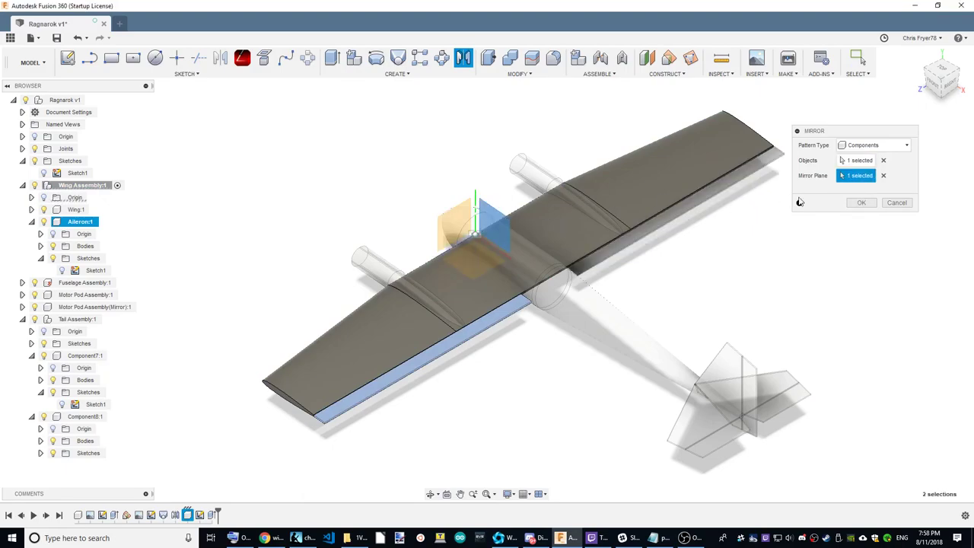
left_click(860, 202)
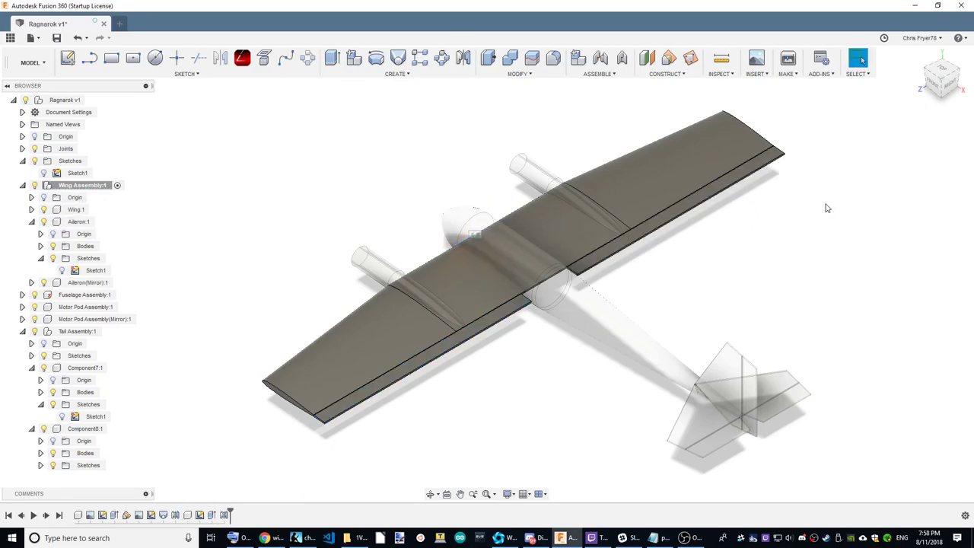
left_click(943, 70)
middle_click_drag(487, 272, 533, 320, "shift")
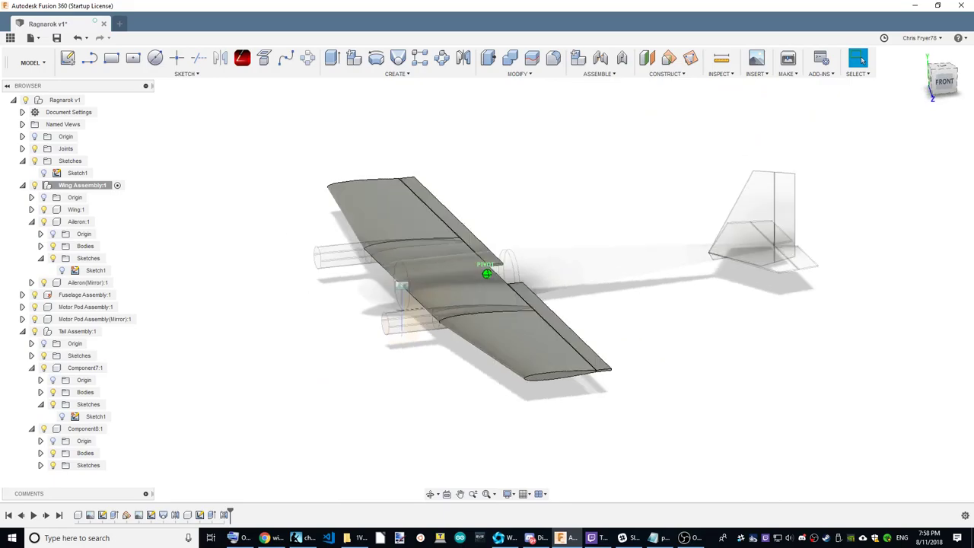
middle_click_drag(487, 273, 647, 277, "shift")
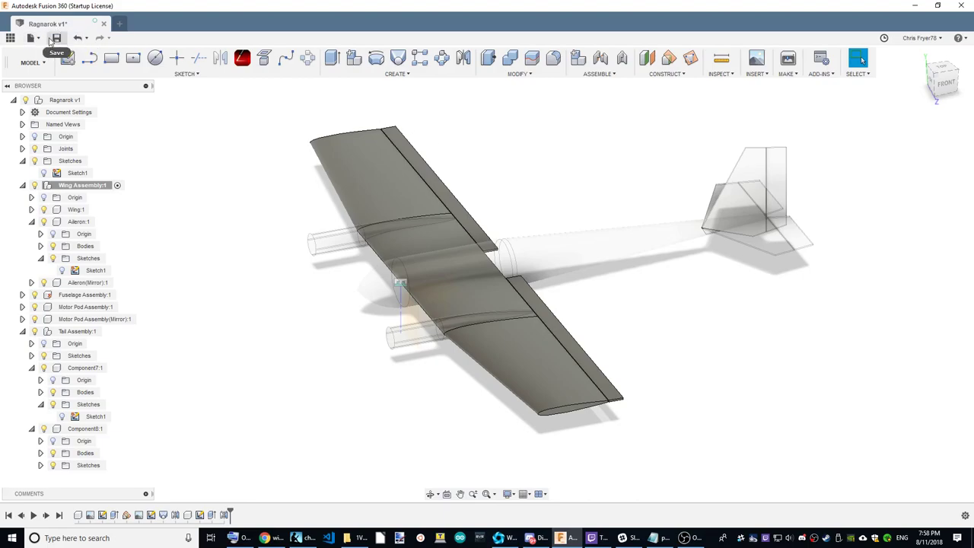
Save the design as a new version, activate the root Ragnarok component, and save again
left_click(55, 38)
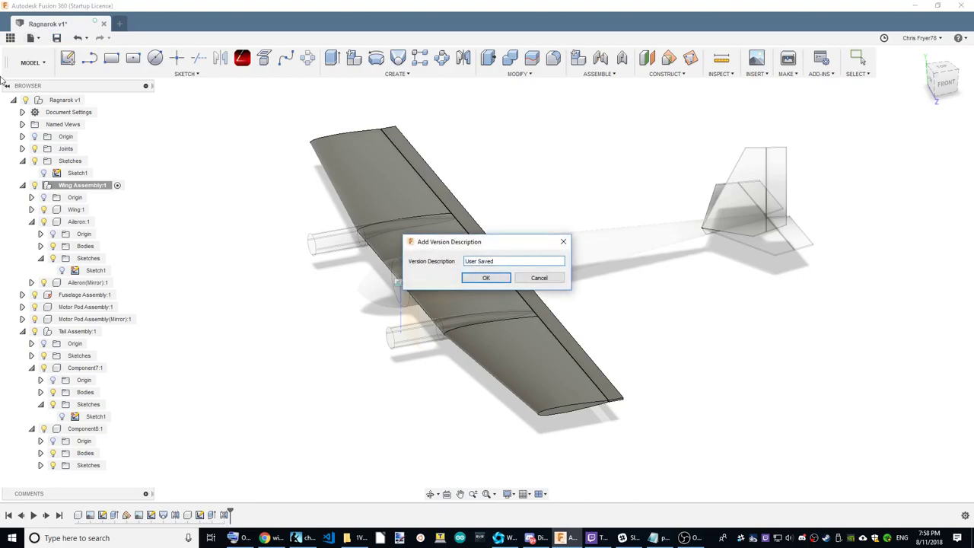
left_click(486, 279)
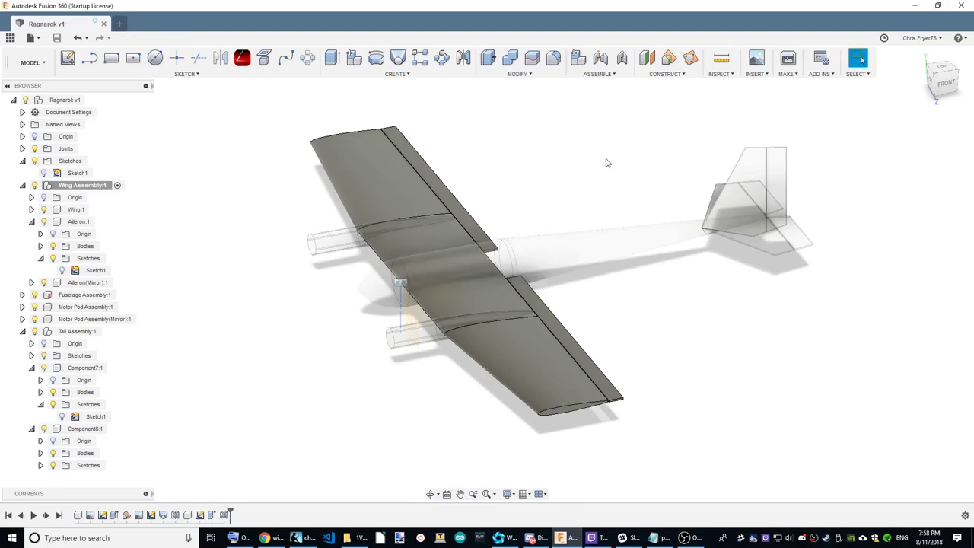
left_click(93, 100)
mouse_move(487, 273)
middle_mouse_down("shift")
mouse_move(578, 228)
mouse_move(532, 320)
middle_mouse_up("shift")
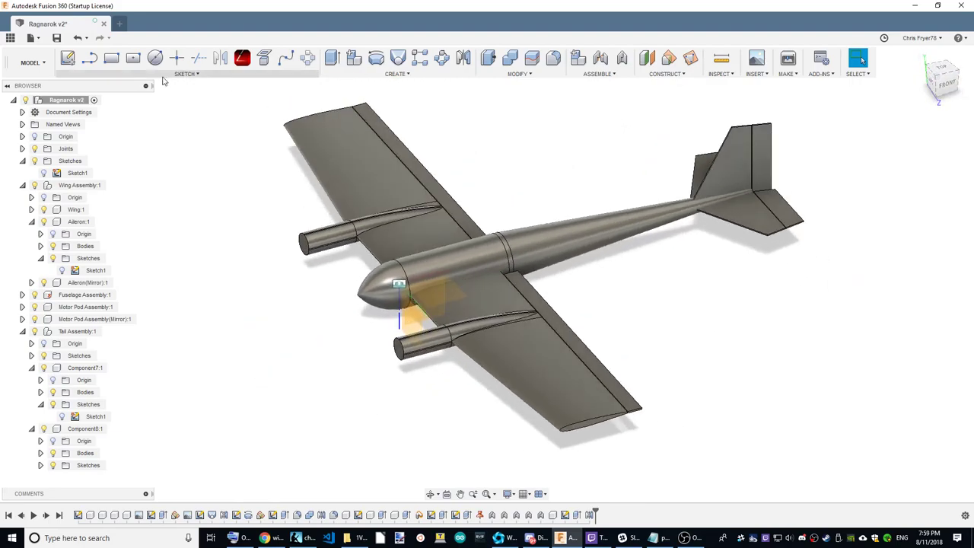
left_click(57, 38)
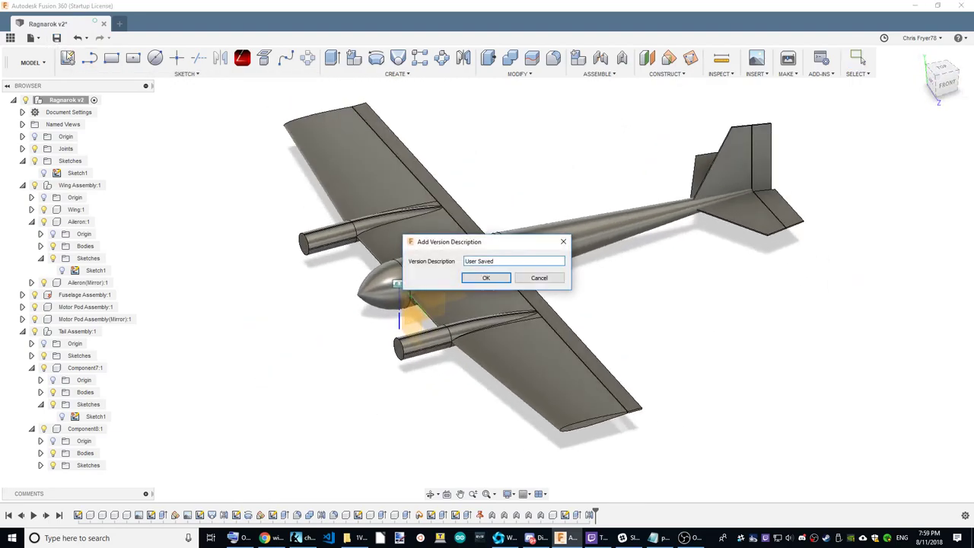
left_click(486, 279)
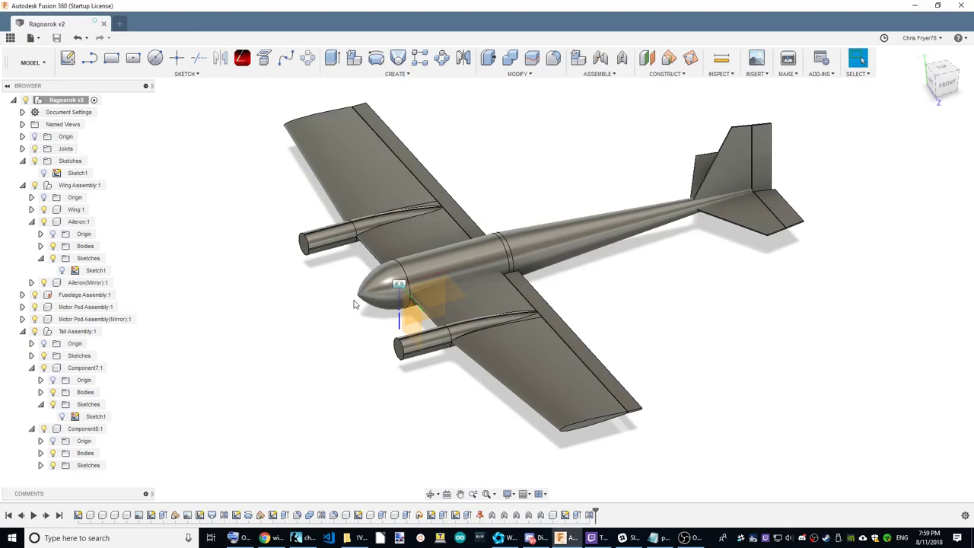
left_click(404, 319)
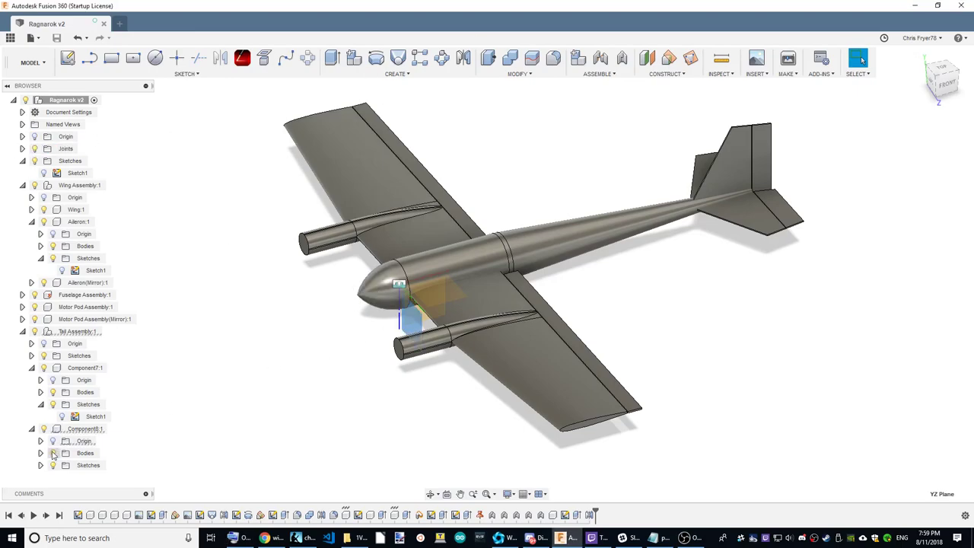